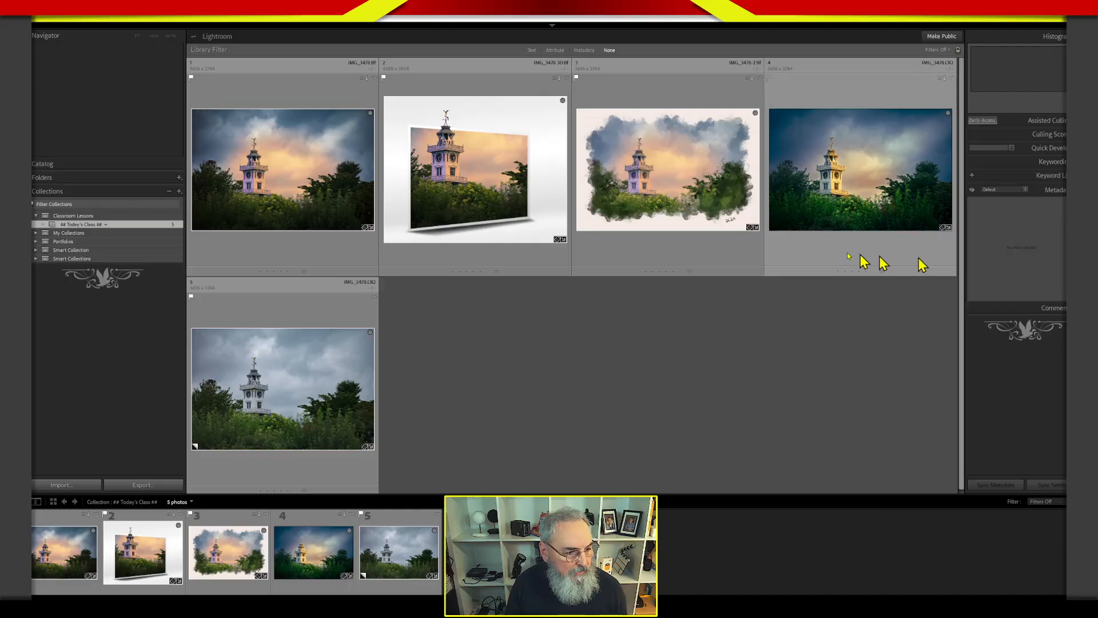
# - Open IMG_3478.tif full-size in the Library and send it to Photoshop 2026 as a copy with Lightroom adjustments
pyautogui.click(352, 252)
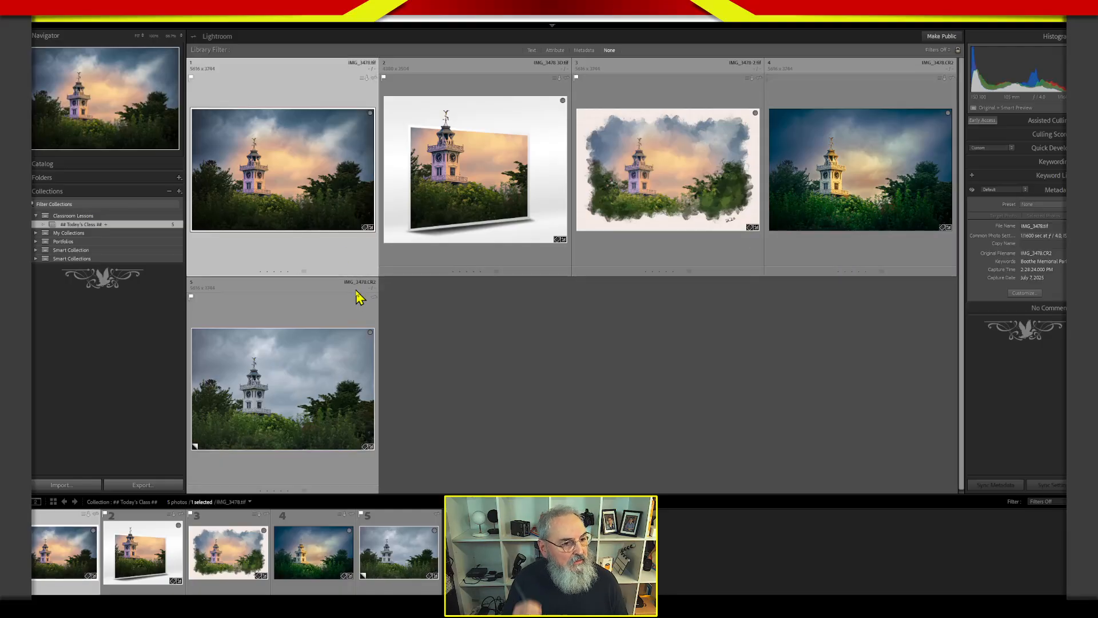
pyautogui.press('e')
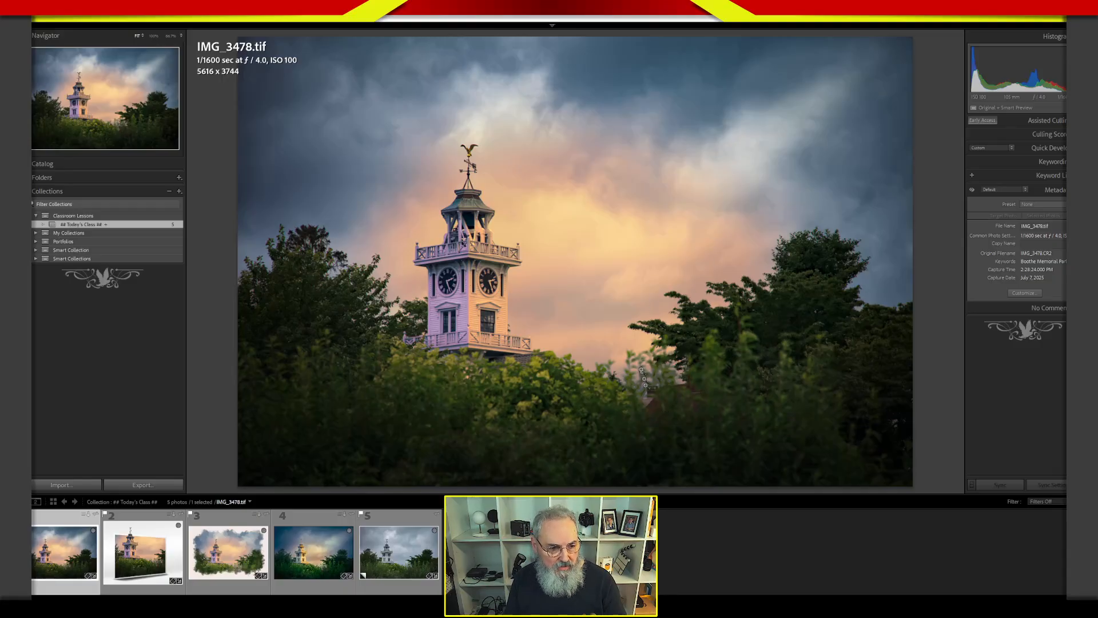
pyautogui.rightClick(562, 198)
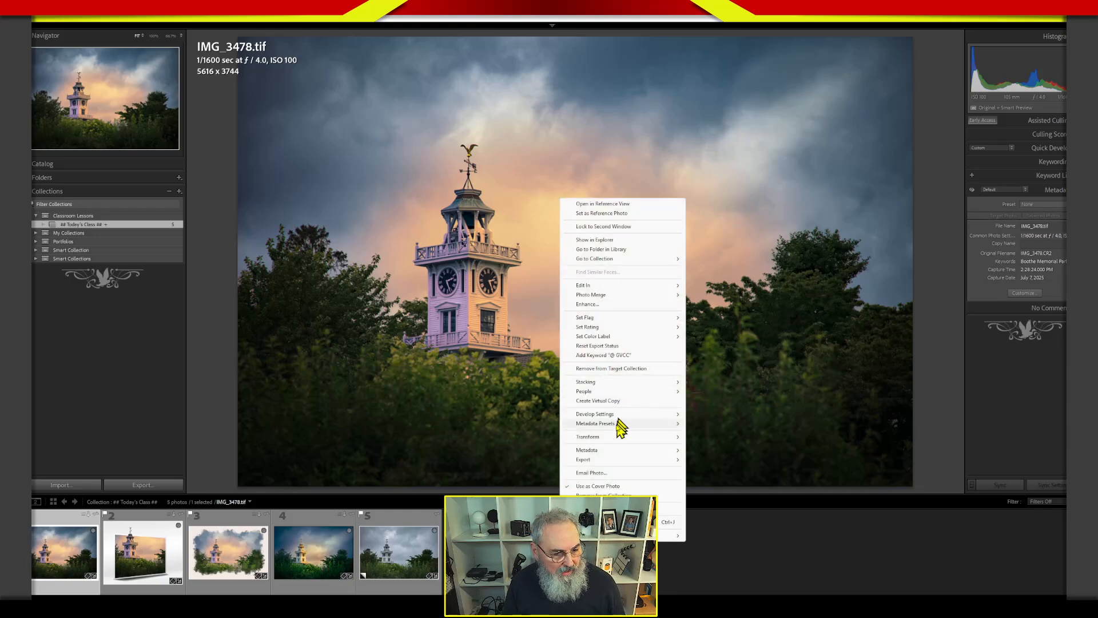
pyautogui.moveTo(615, 460)
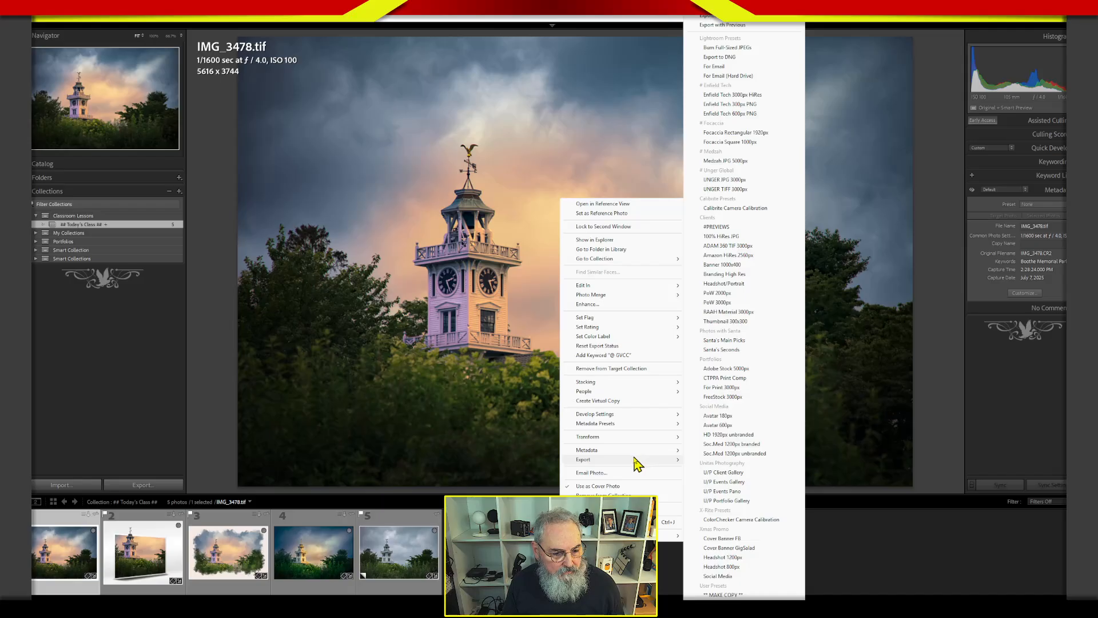
pyautogui.moveTo(621, 286)
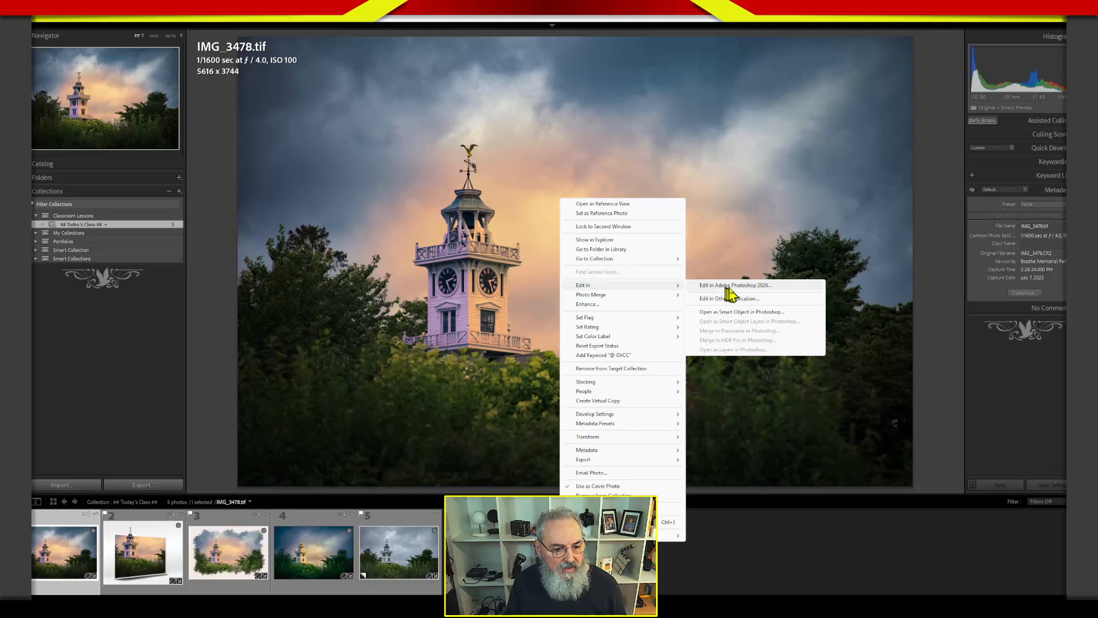
pyautogui.click(747, 286)
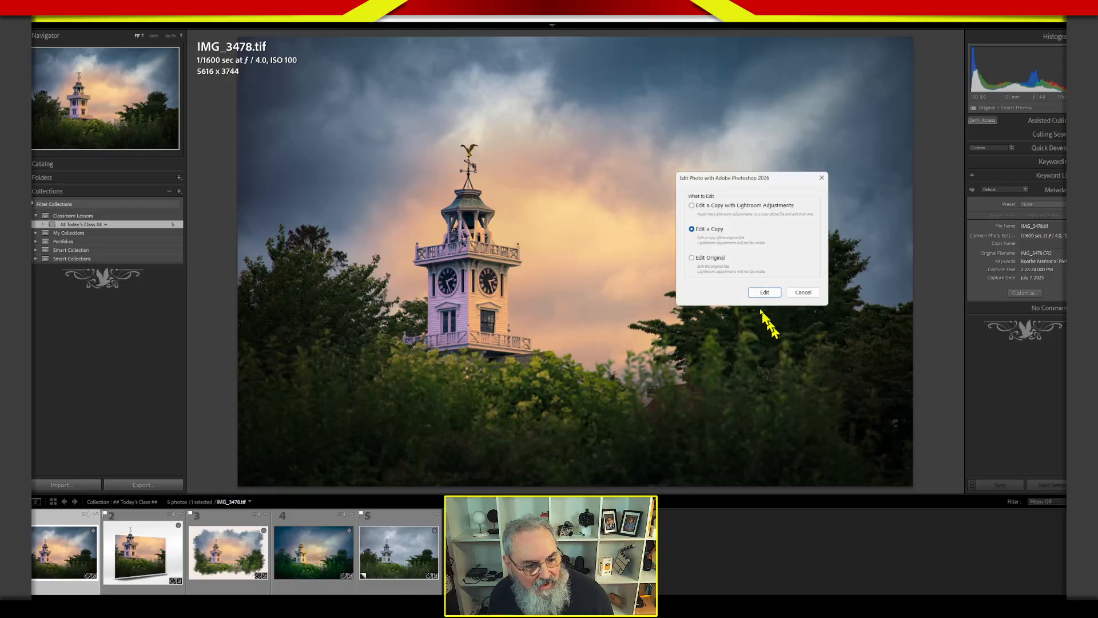
pyautogui.click(718, 259)
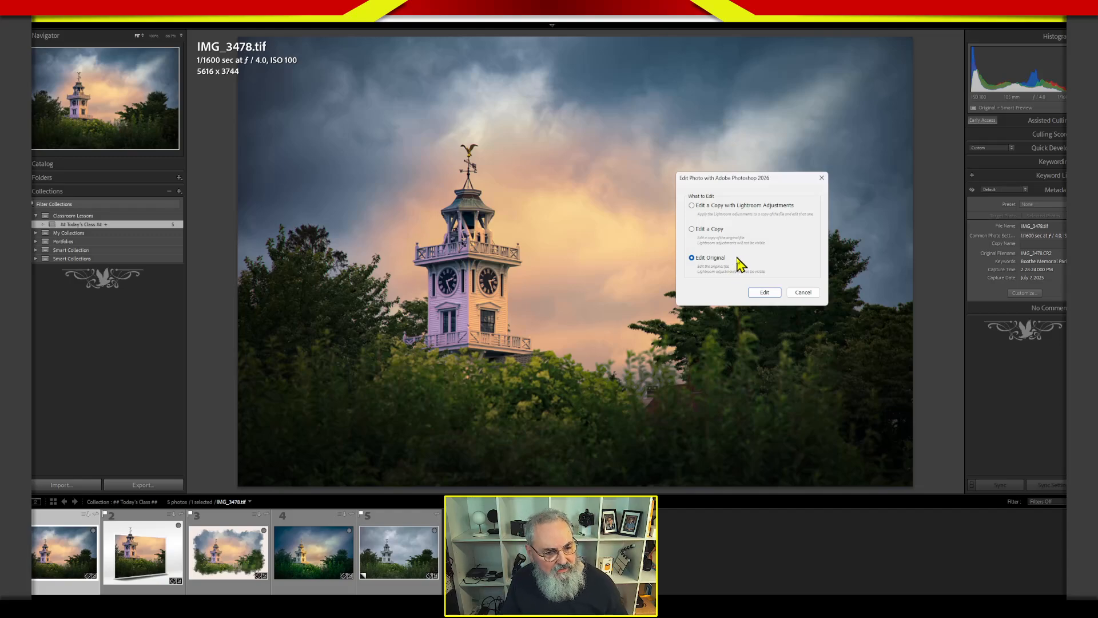
pyautogui.click(715, 230)
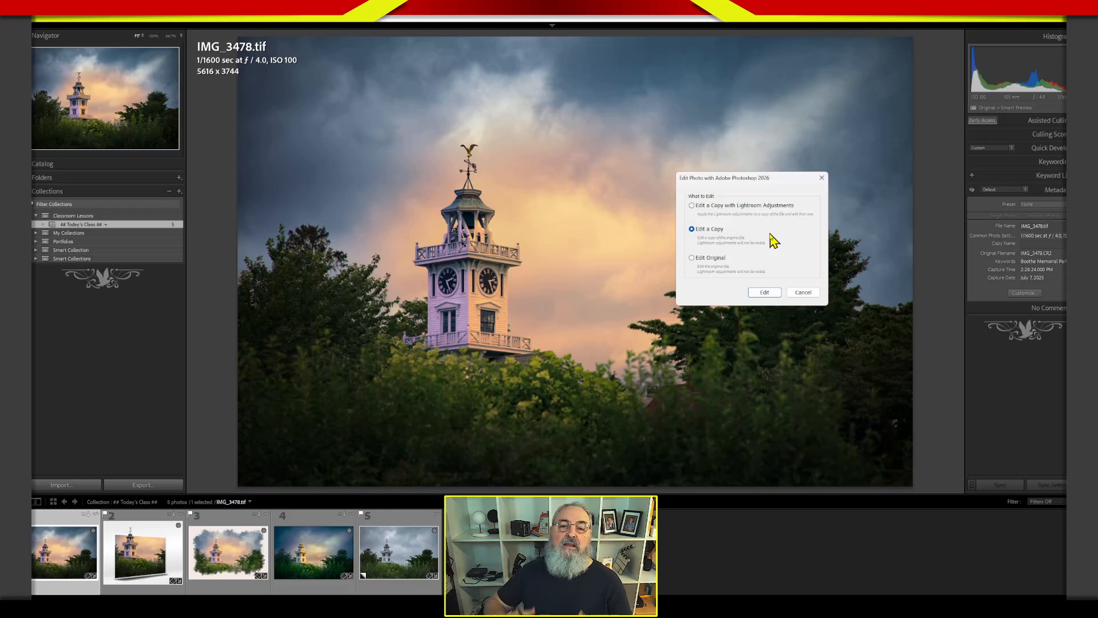
pyautogui.click(695, 205)
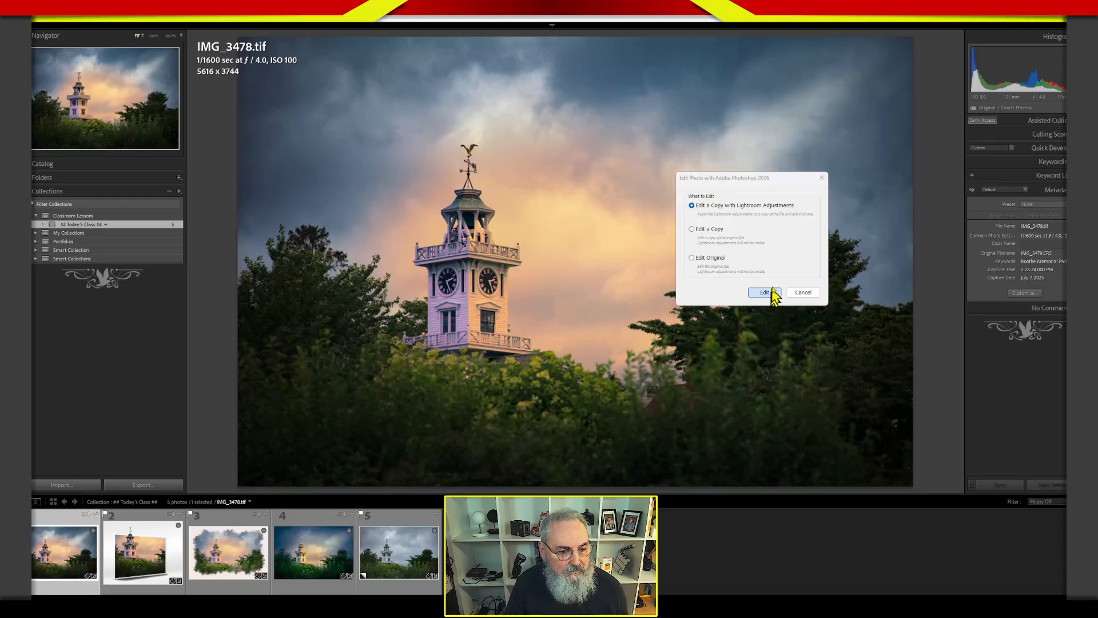
pyautogui.click(770, 293)
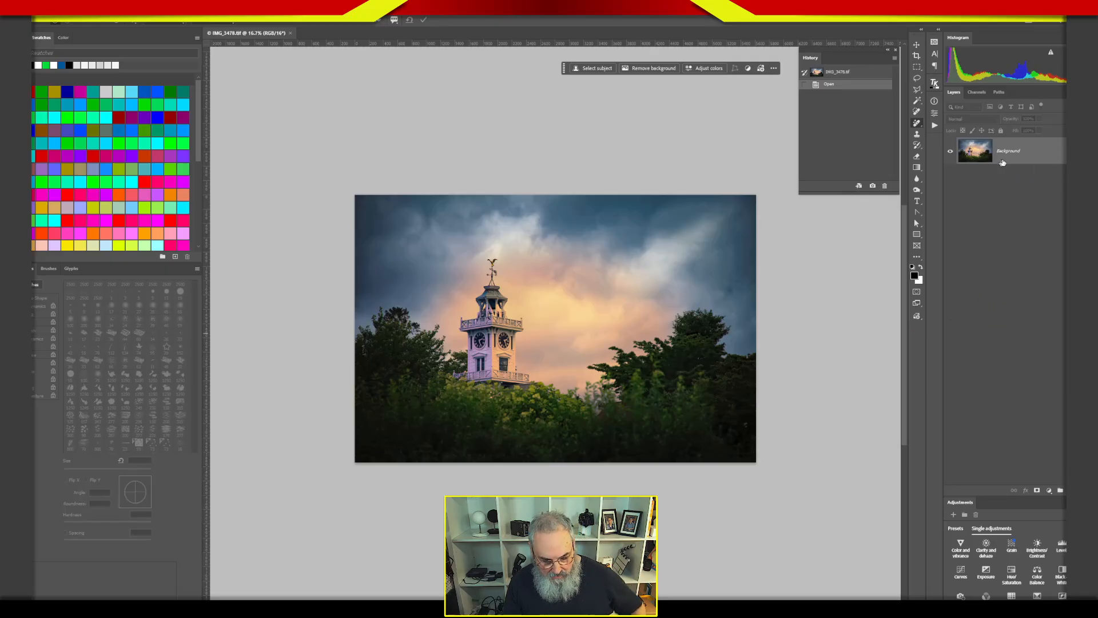
# - Bring up the Export As settings for the flattened copy and dismiss them without exporting
pyautogui.hotkey('ctrl', 'alt', 'shift', 'w')
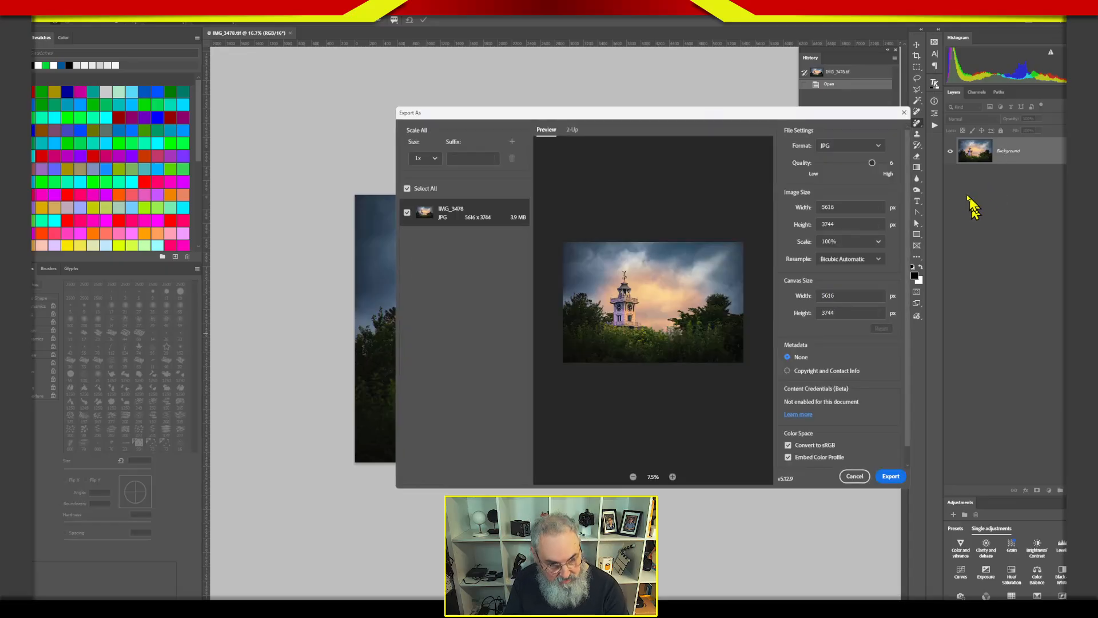
pyautogui.click(904, 113)
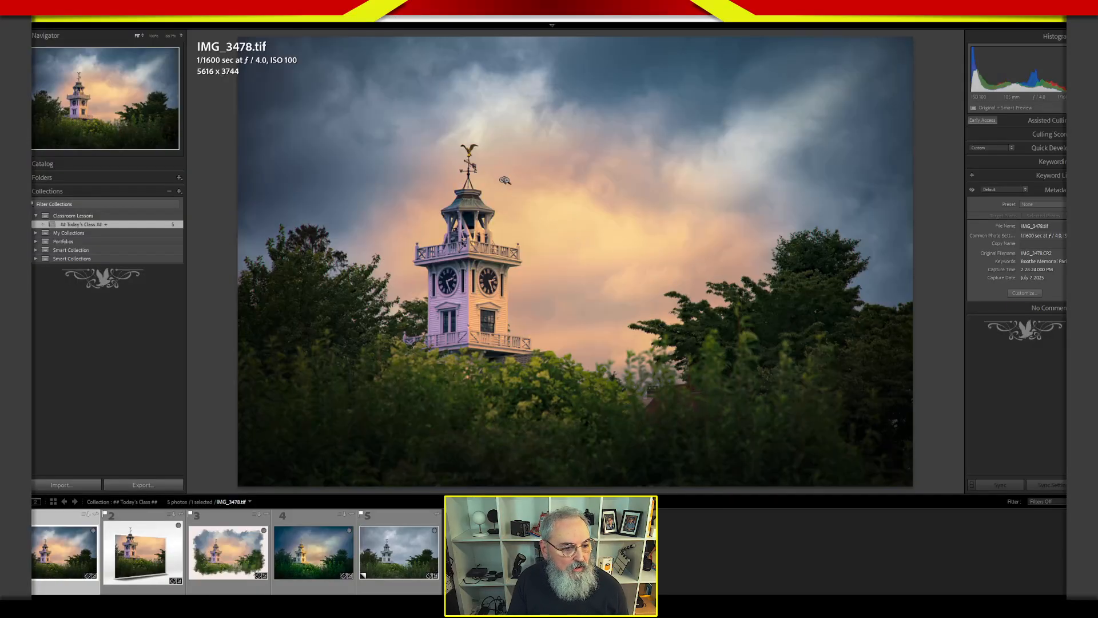
# - Send IMG_3478.tif from Lightroom to Photoshop 2026 with Edit Original and inspect the layers inside Group 1
pyautogui.rightClick(515, 174)
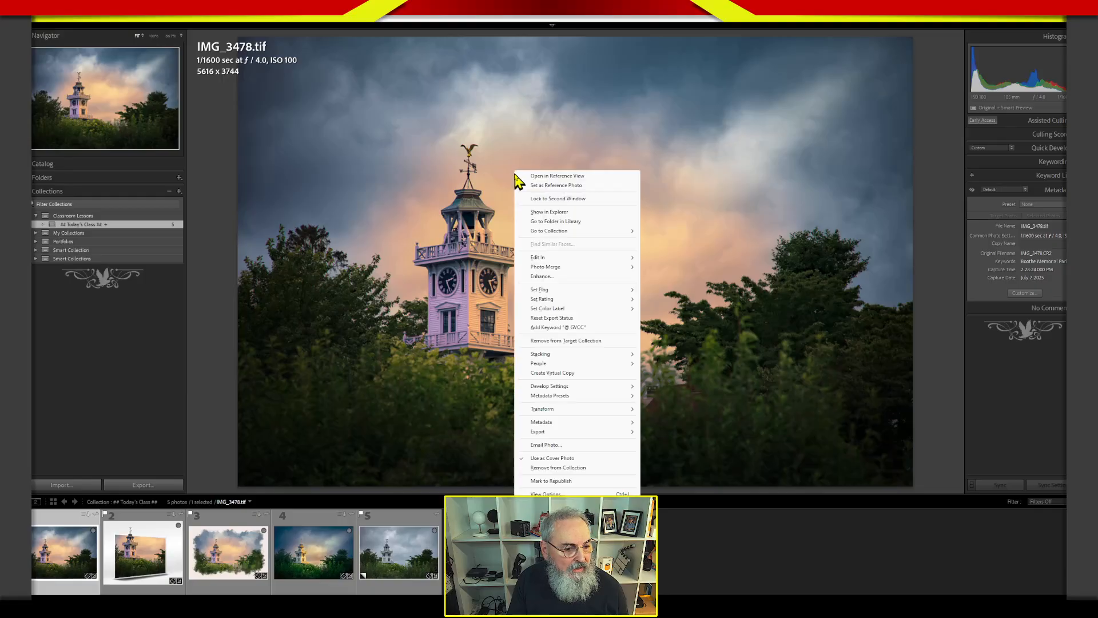
pyautogui.moveTo(553, 258)
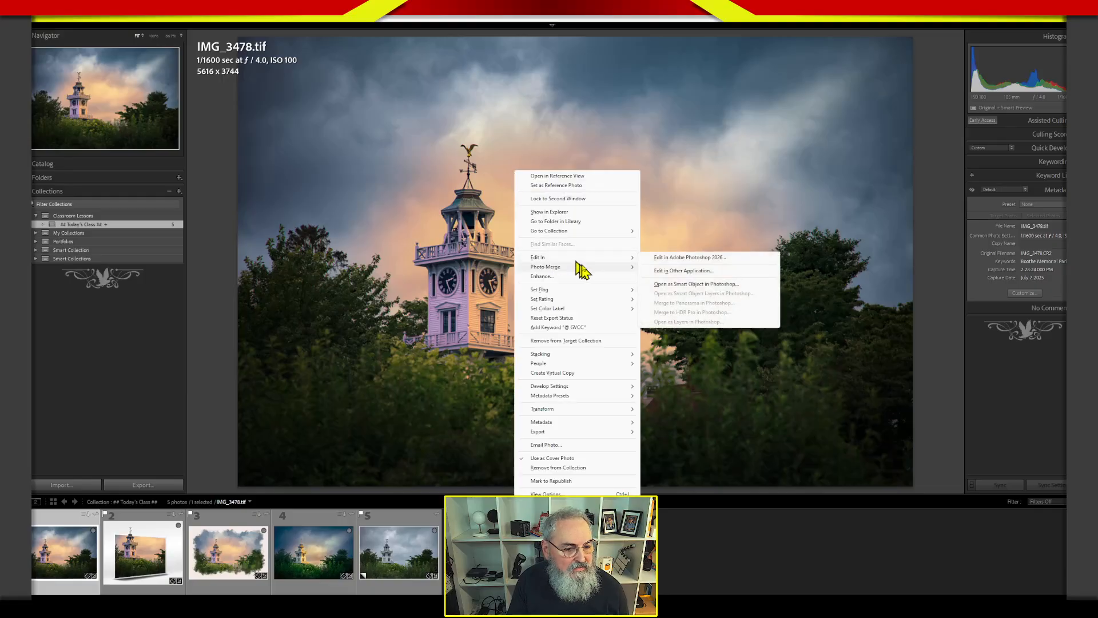
pyautogui.click(703, 258)
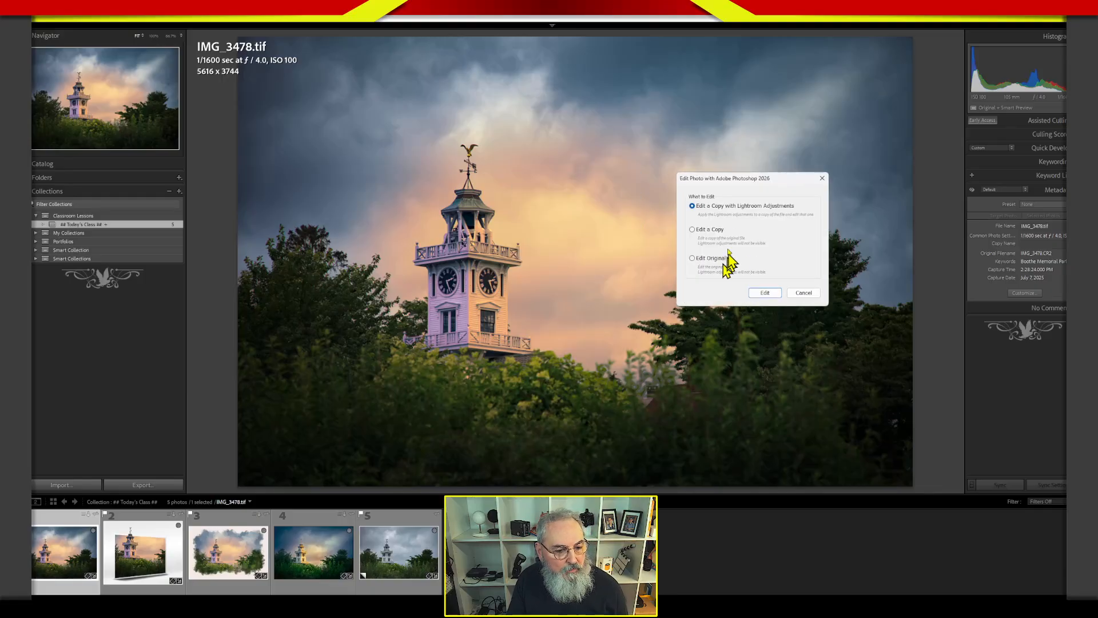
pyautogui.click(713, 259)
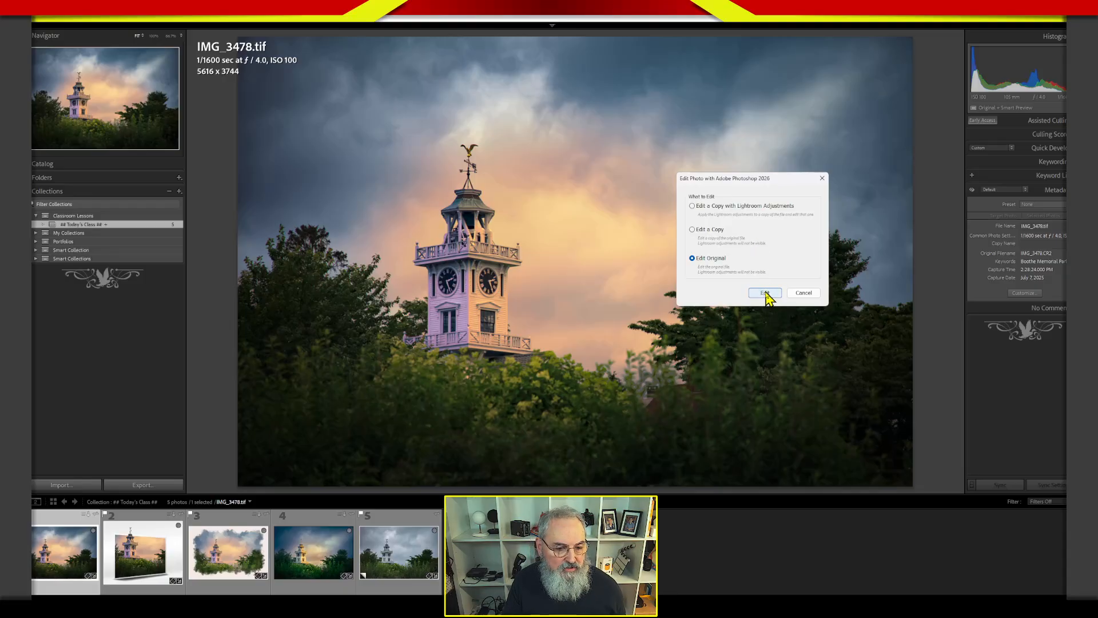
pyautogui.click(765, 293)
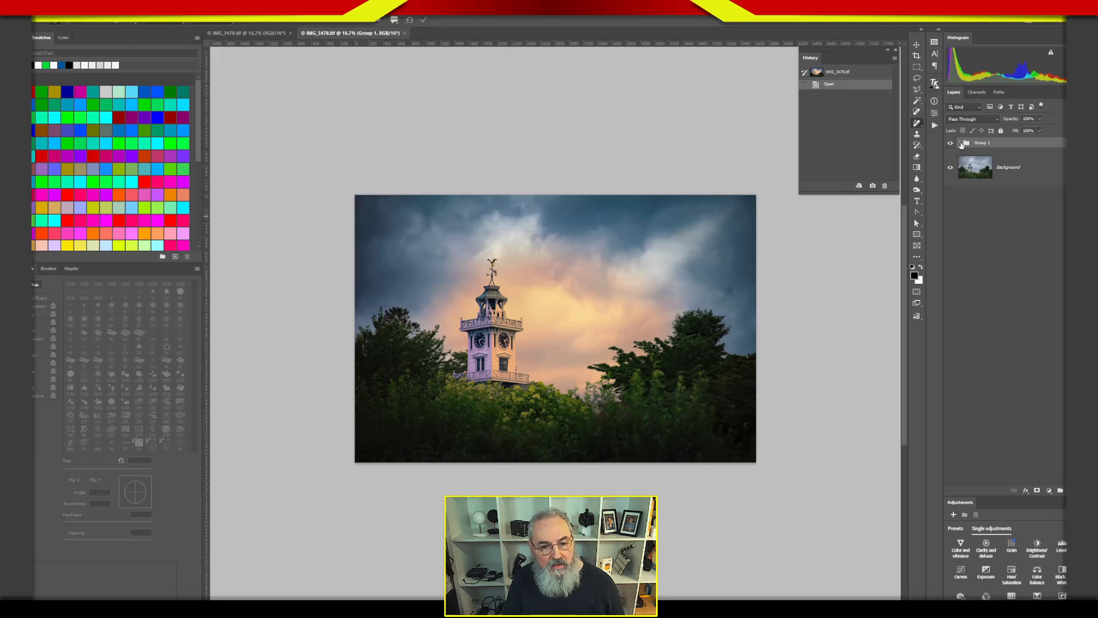
pyautogui.click(961, 143)
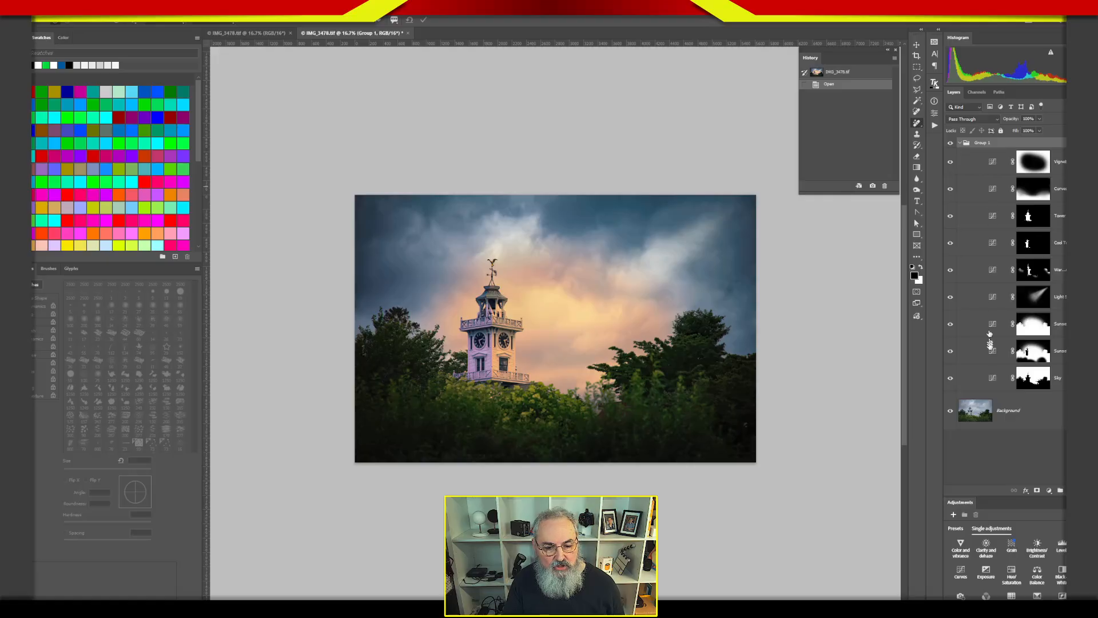
pyautogui.click(961, 144)
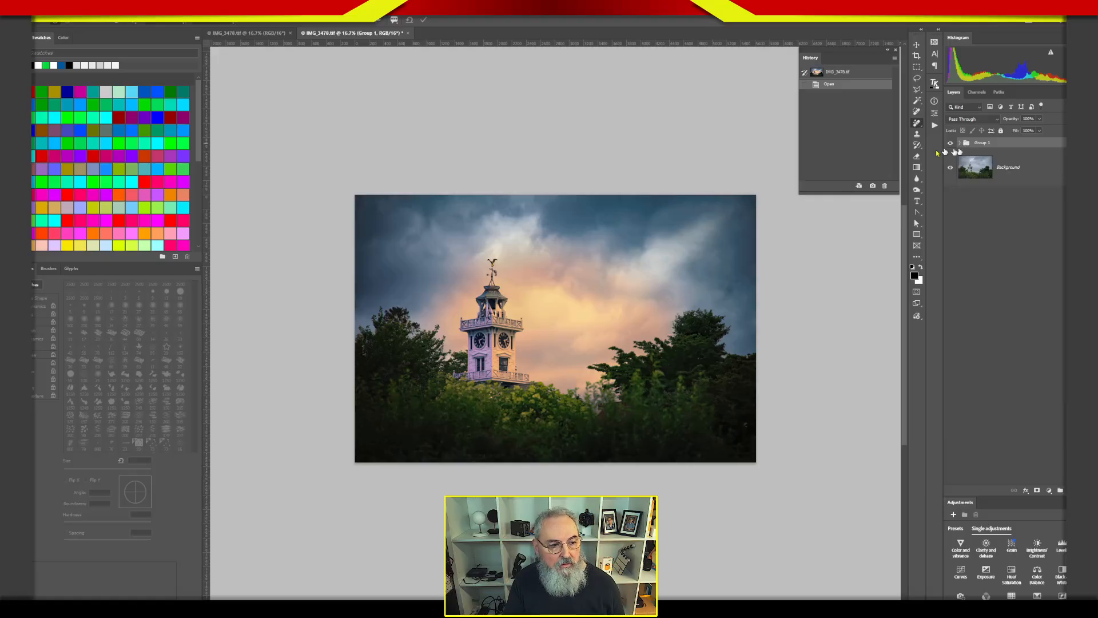
# - Compare with the flattened copy and close the layered original, keeping the flattened copy open
pyautogui.click(275, 34)
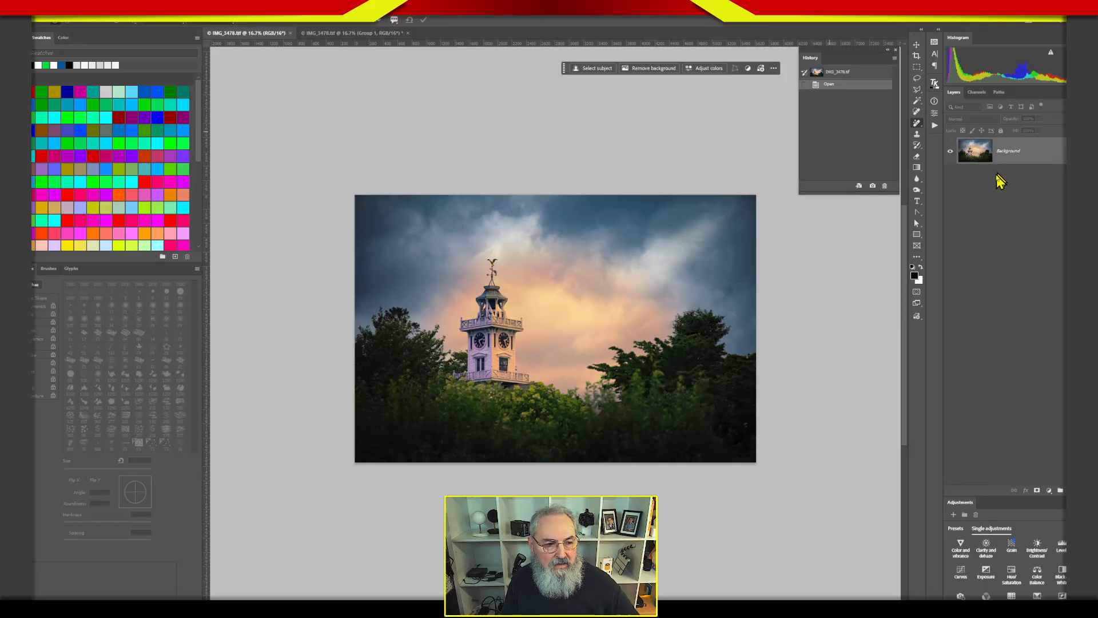
pyautogui.click(391, 33)
pyautogui.click(408, 33)
pyautogui.click(571, 230)
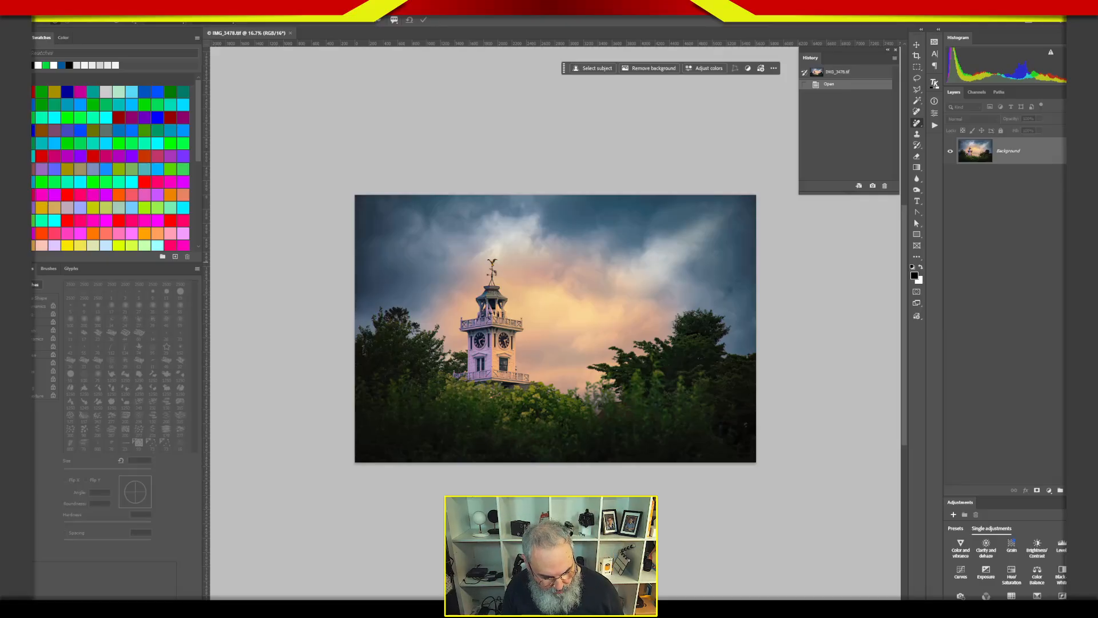
# - Activate the Brush Tool and review which tools are nested in the brush and Remove Tool groups
pyautogui.rightClick(918, 146)
pyautogui.click(936, 145)
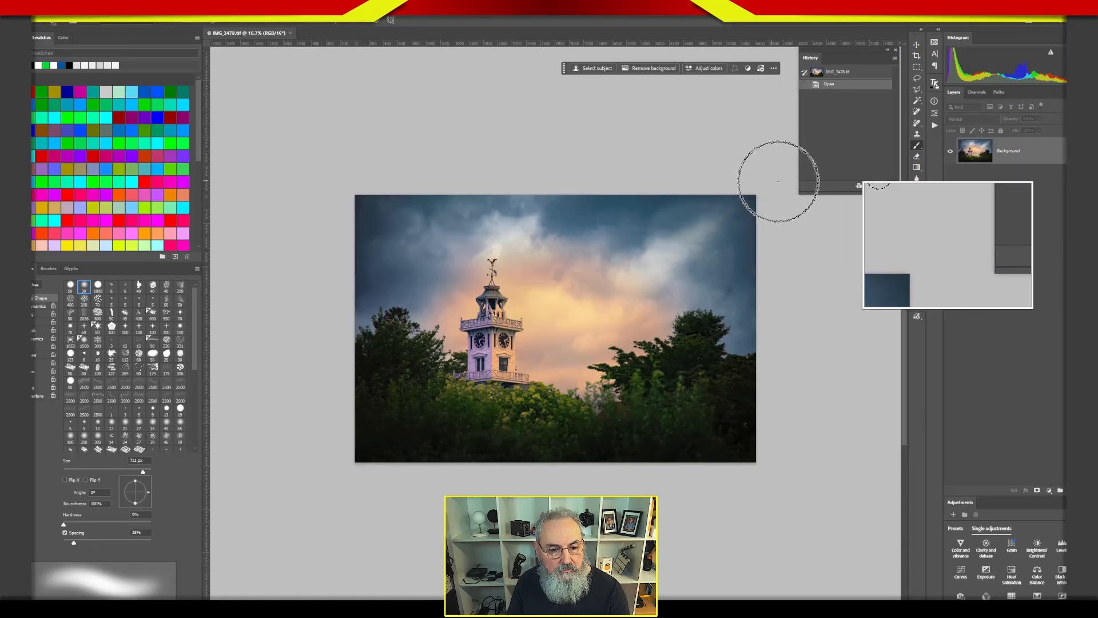
pyautogui.rightClick(924, 147)
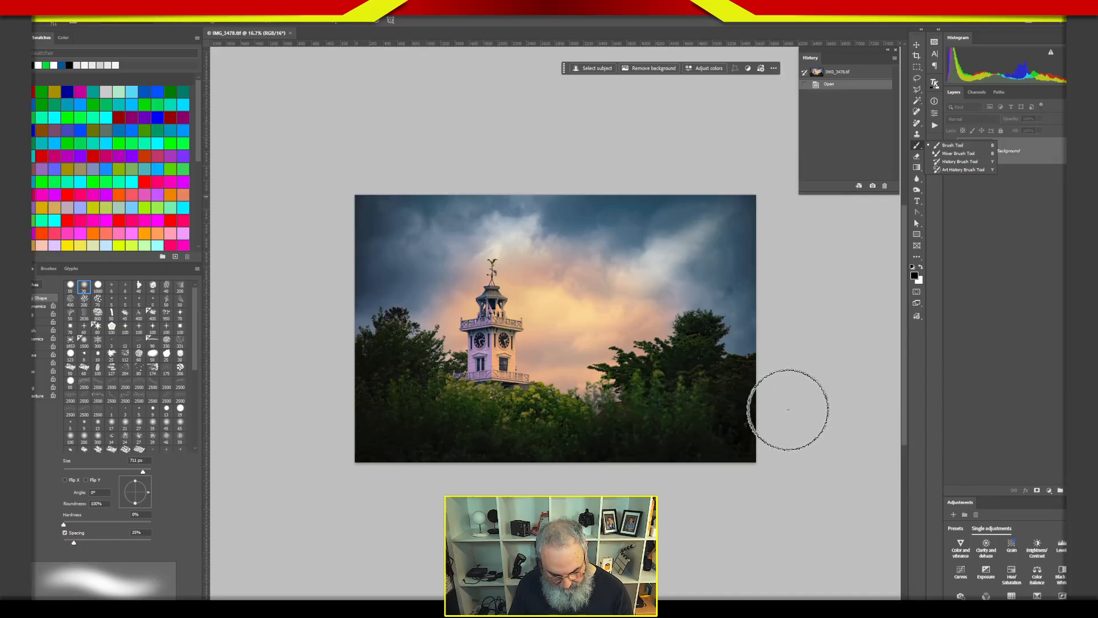
pyautogui.hotkey('ctrl', '+')
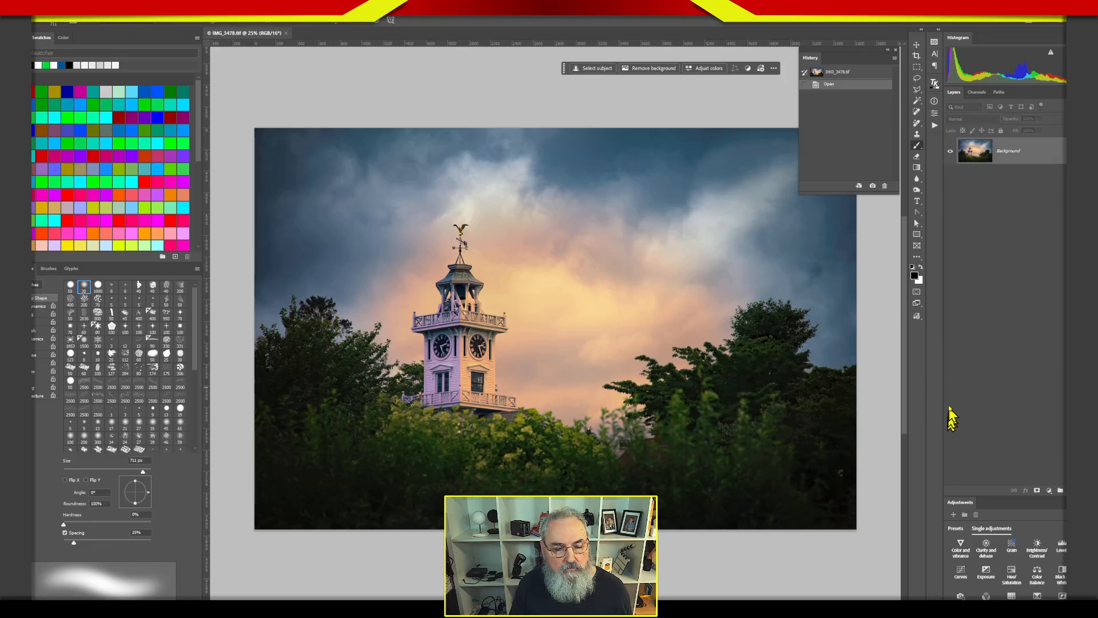
pyautogui.rightClick(921, 147)
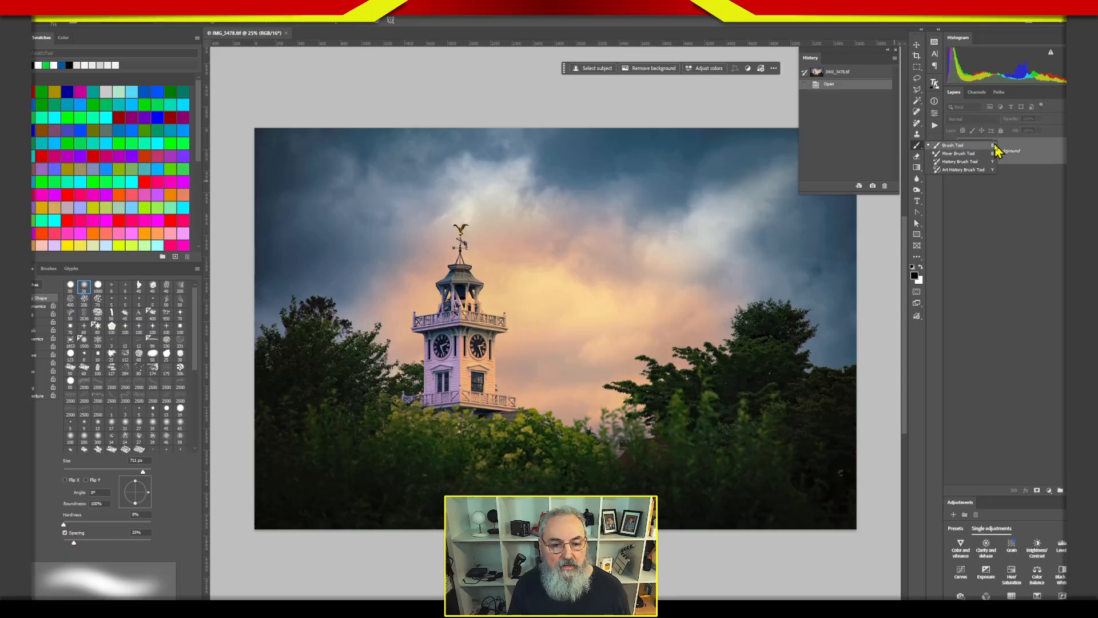
pyautogui.click(923, 125)
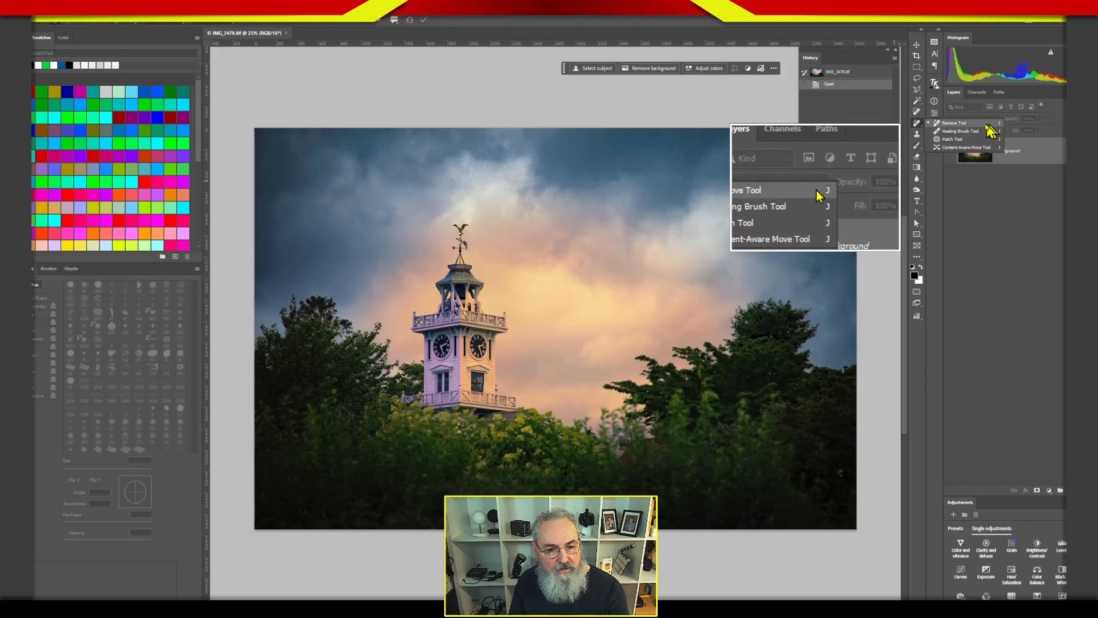
pyautogui.click(994, 131)
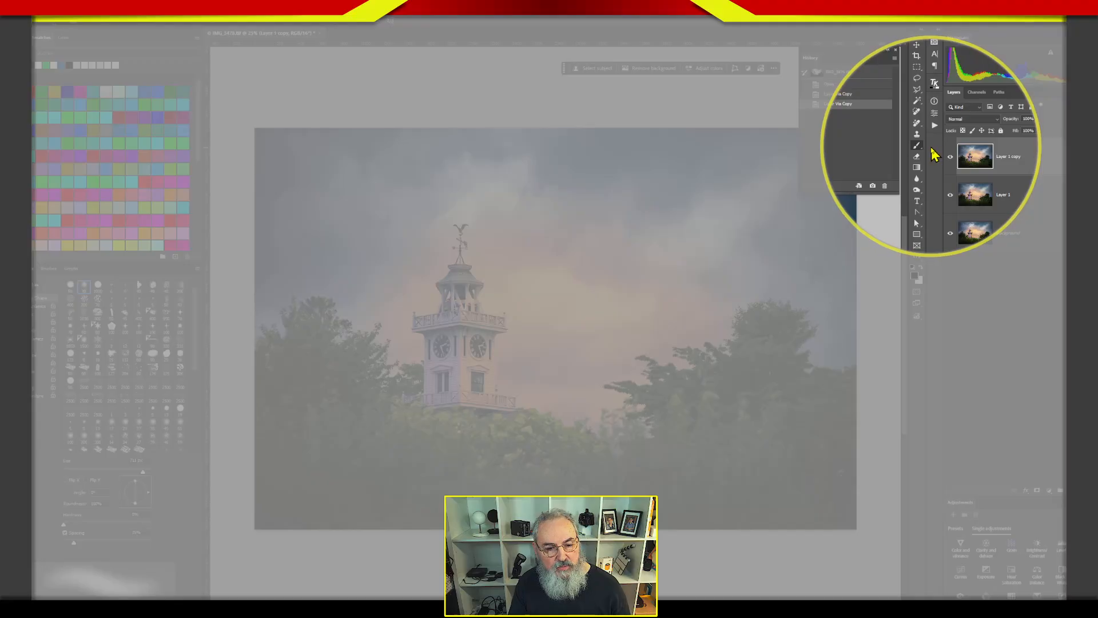
# - Cycle through the tools nested with the Brush Tool and deselect the Layer 1 copy layer
pyautogui.hotkey('shift', 'b')
pyautogui.hotkey('shift', 'b')
pyautogui.hotkey('shift', 'b')
pyautogui.hotkey('shift', 'b')
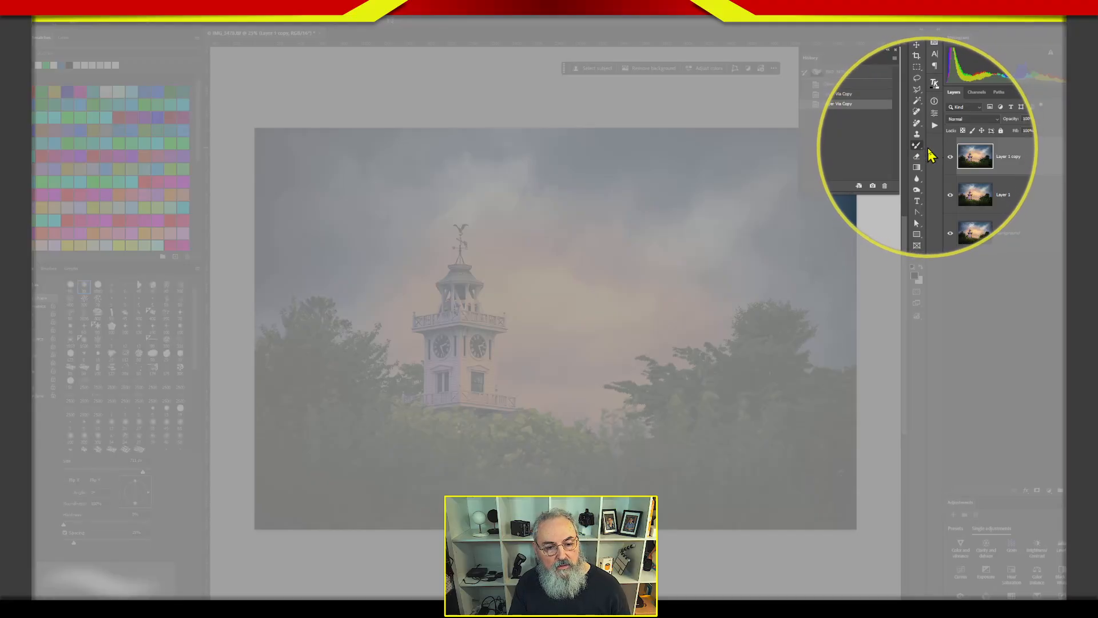
pyautogui.hotkey('shift', 'b')
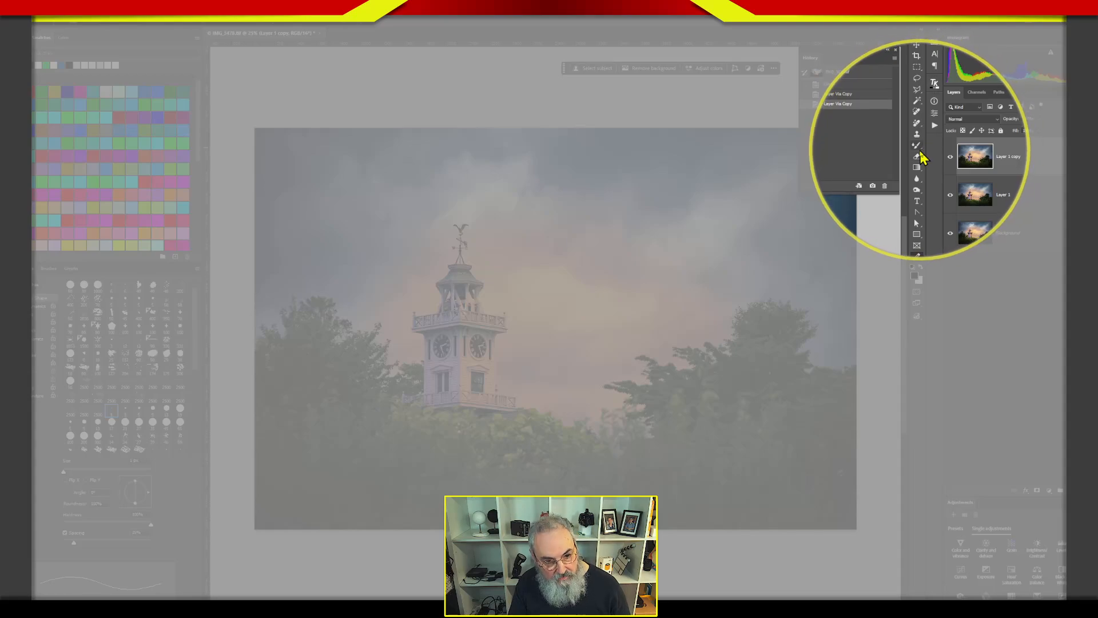
pyautogui.click(919, 147)
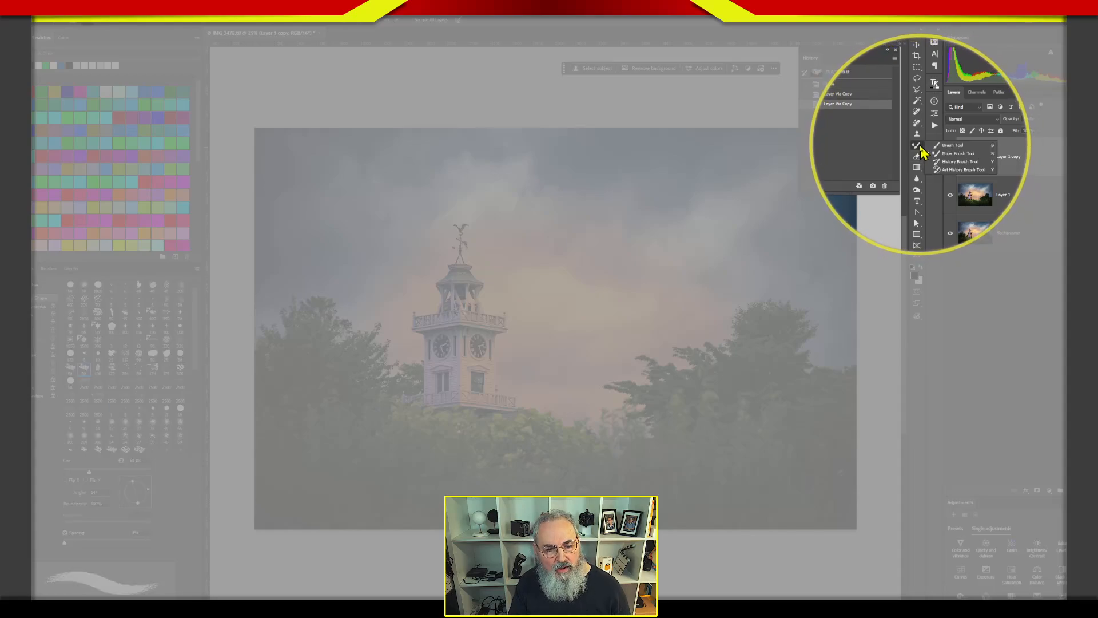
pyautogui.hotkey('shift', 'b')
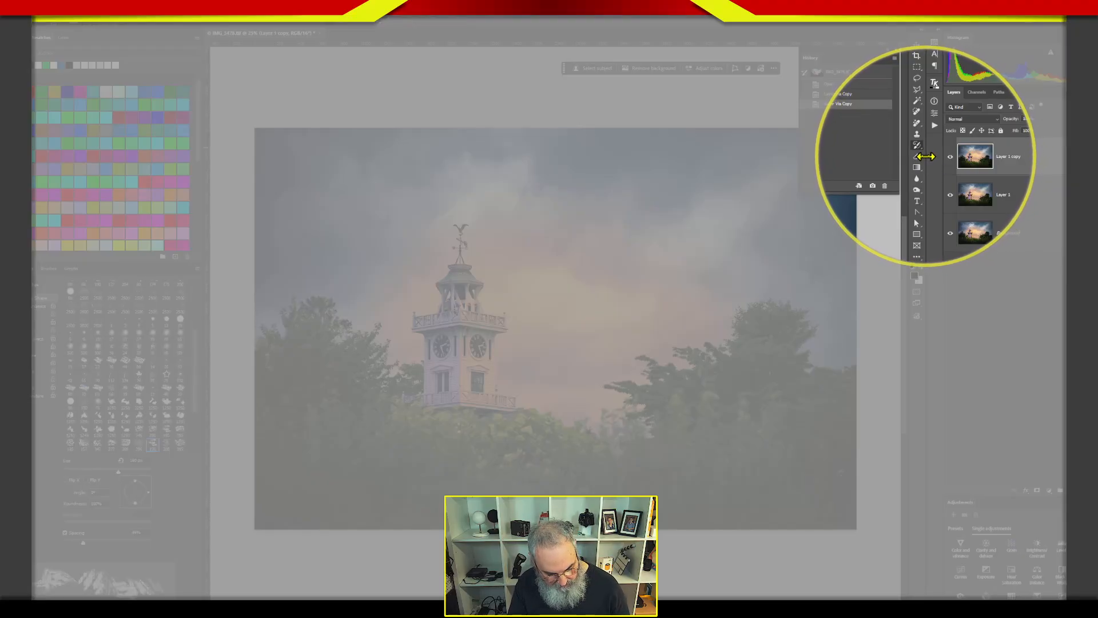
pyautogui.hotkey('shift', 'b')
pyautogui.hotkey('shift', 'b')
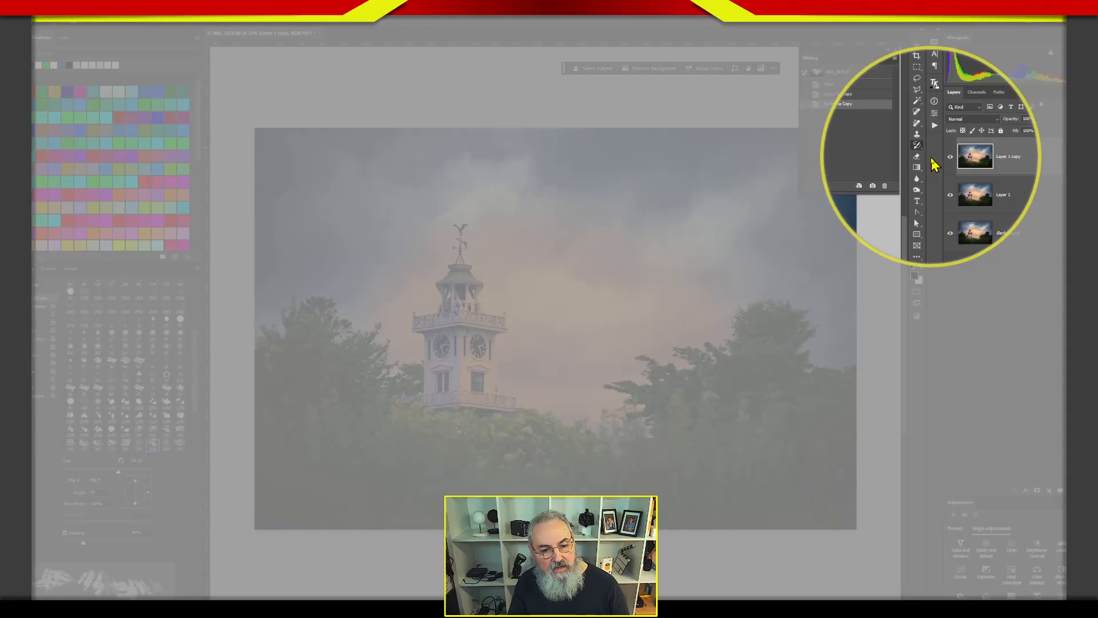
pyautogui.hotkey('shift', 'b')
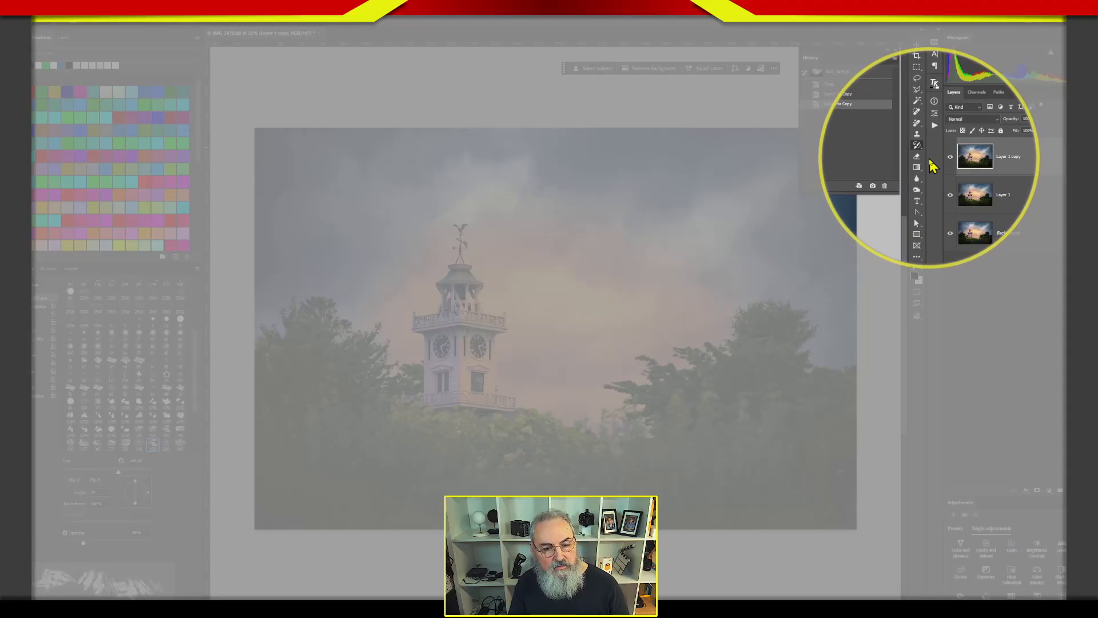
pyautogui.hotkey('shift', 'b')
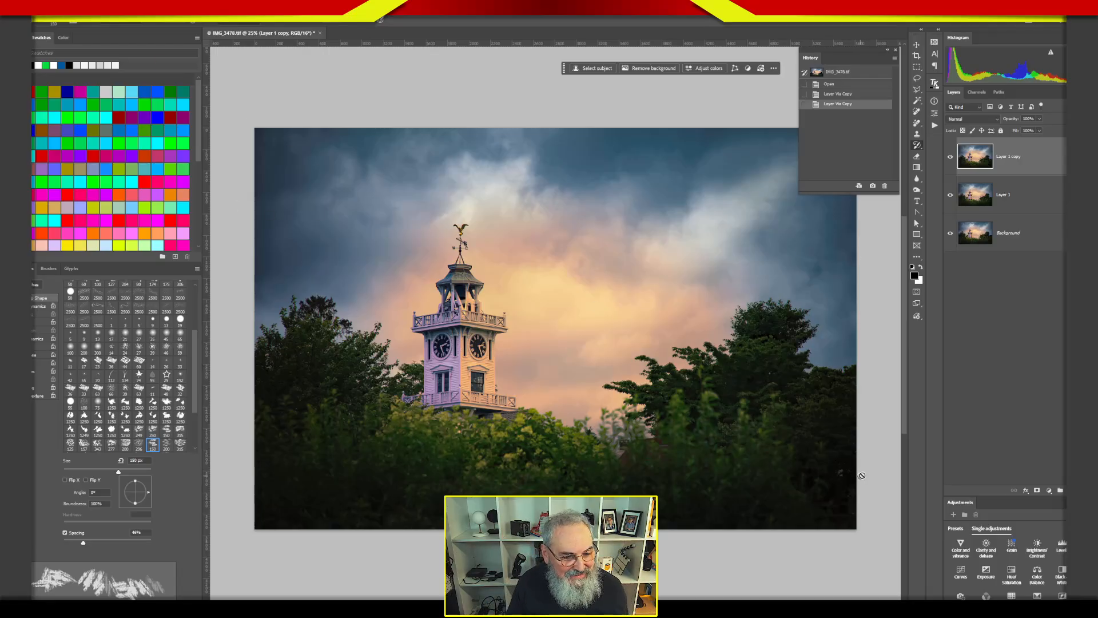
pyautogui.click(1013, 350)
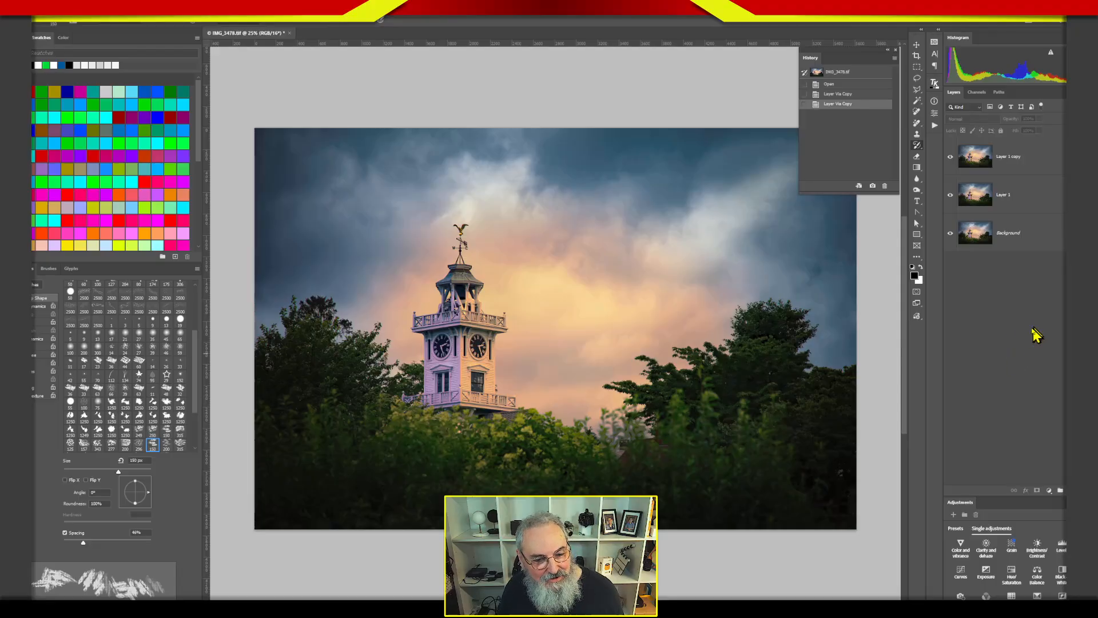
# - Delete the Layer 1 copy and Layer 1 layers together and close the History panel
pyautogui.click(1040, 163)
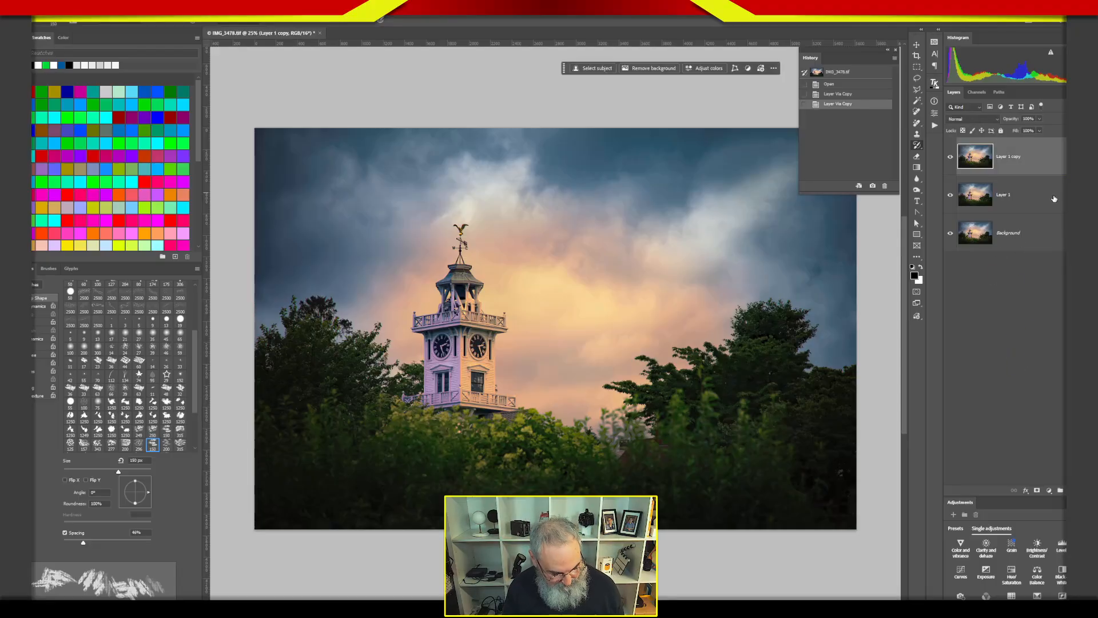
pyautogui.keyDown('shift'); pyautogui.click(1053, 195); pyautogui.keyUp('shift')
pyautogui.moveTo(1048, 210); pyautogui.dragTo(1061, 490)
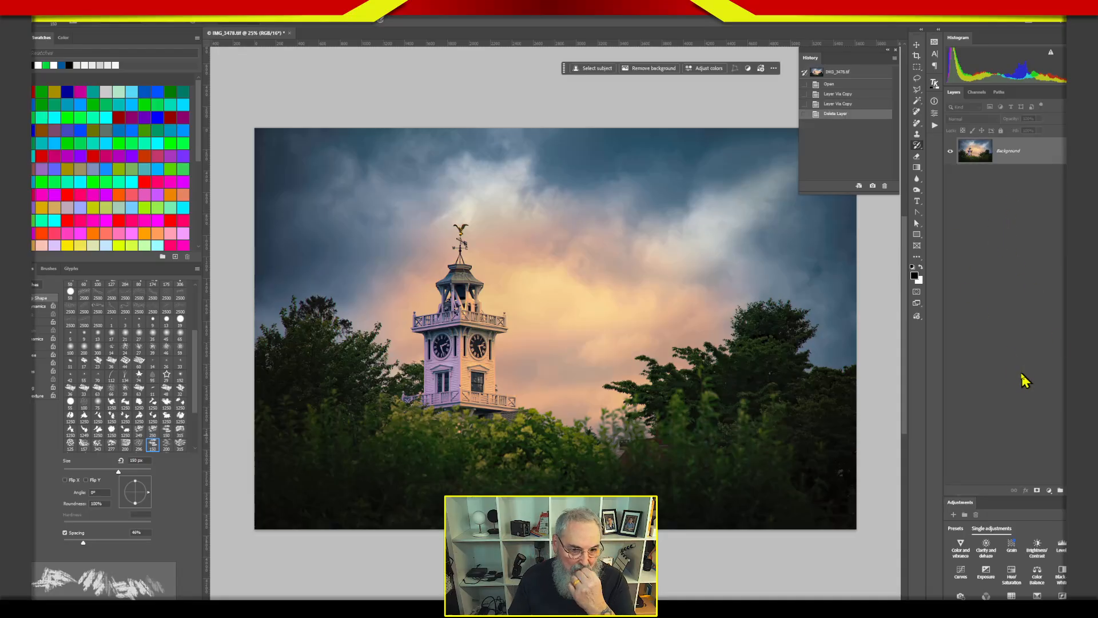
pyautogui.click(895, 49)
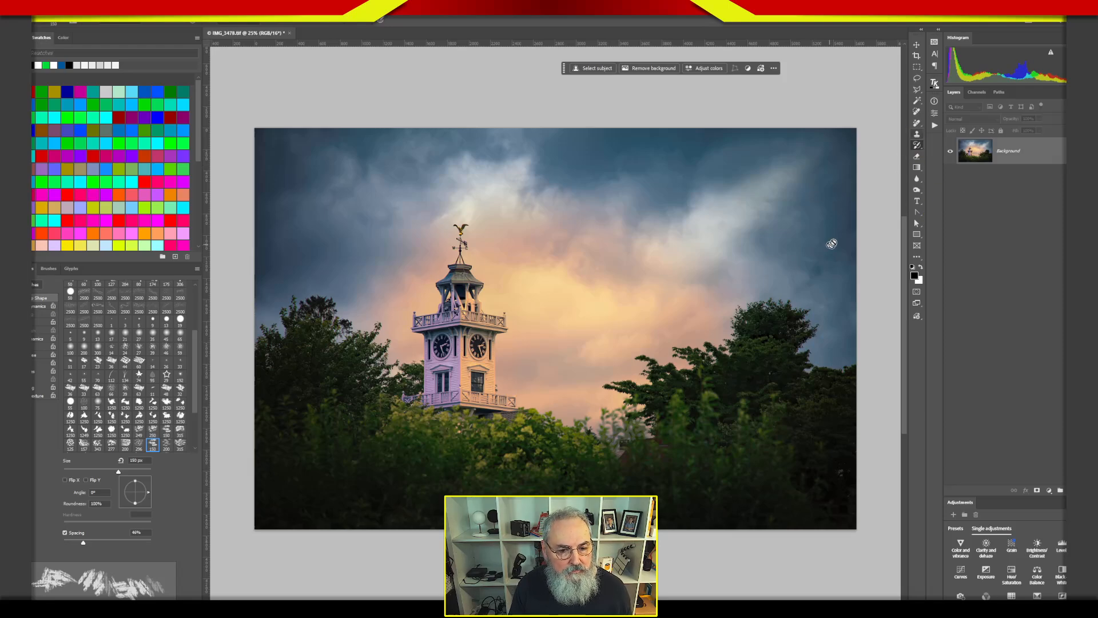
# - Activate the Art History Brush and examine its cursor over the sky at a magnified view
pyautogui.click(918, 145)
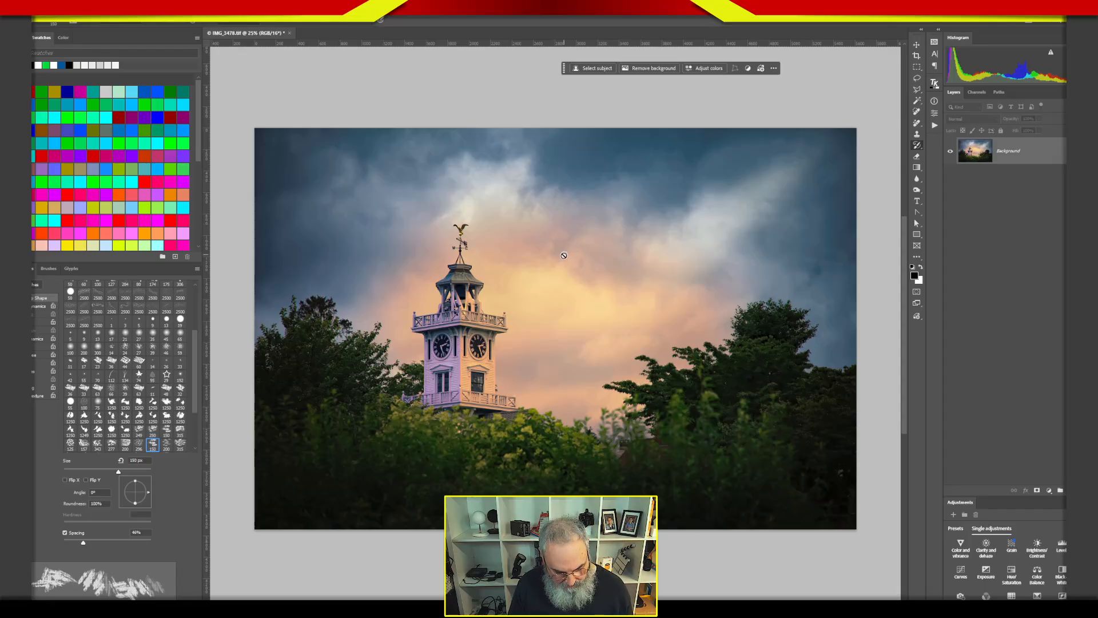
pyautogui.press('super+plus')
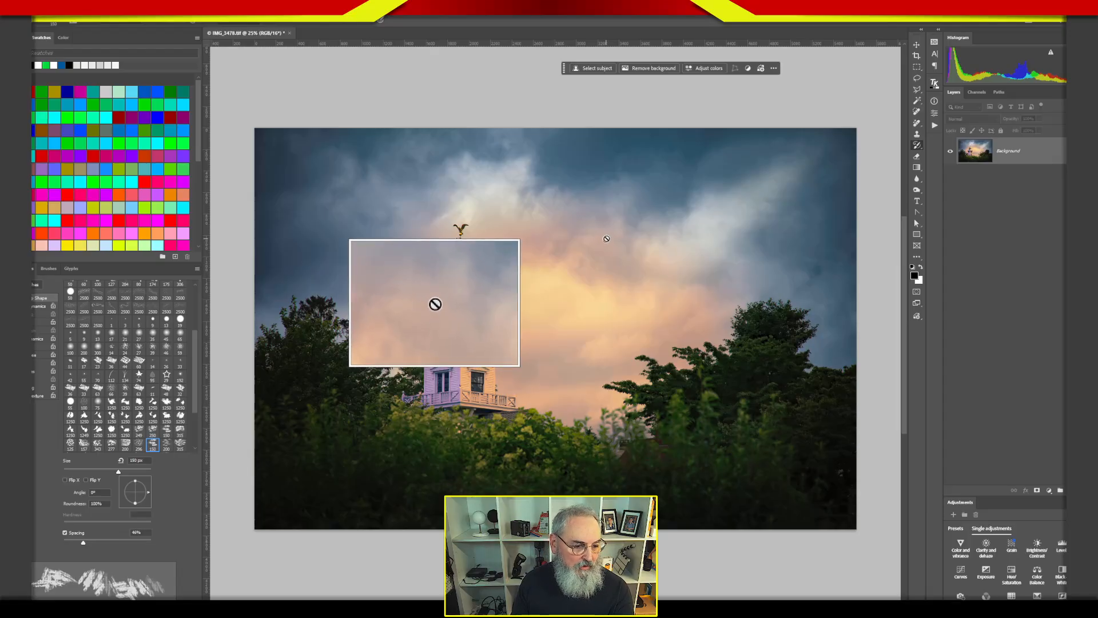
pyautogui.press('ctrl')
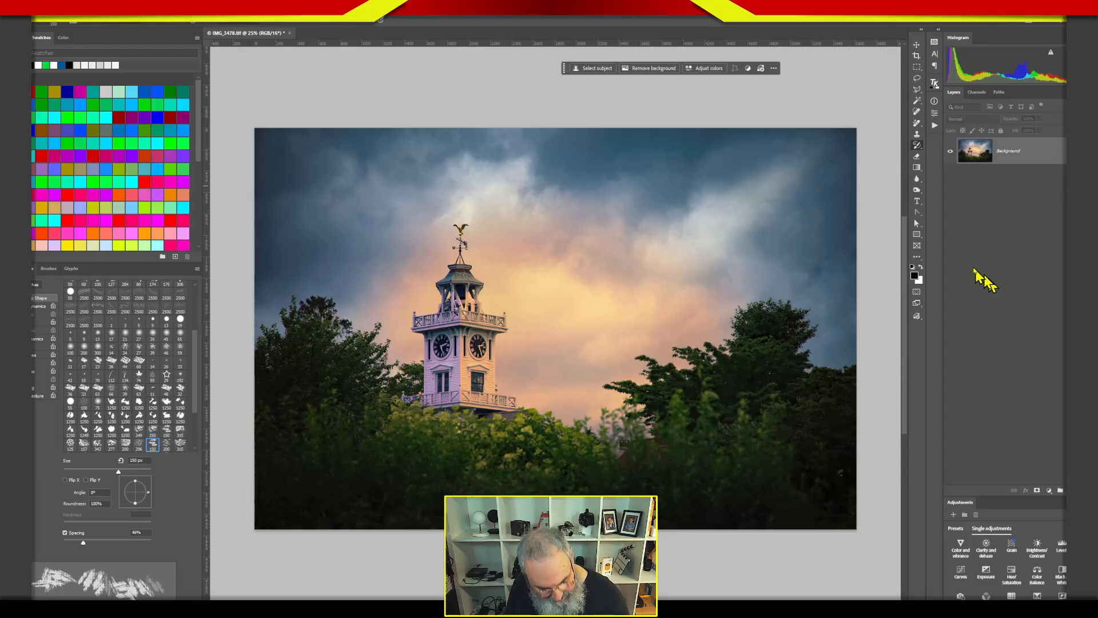
# - Activate the Move tool, review the image's color mode settings and convert the image to 8 Bits/Channel
pyautogui.click(918, 45)
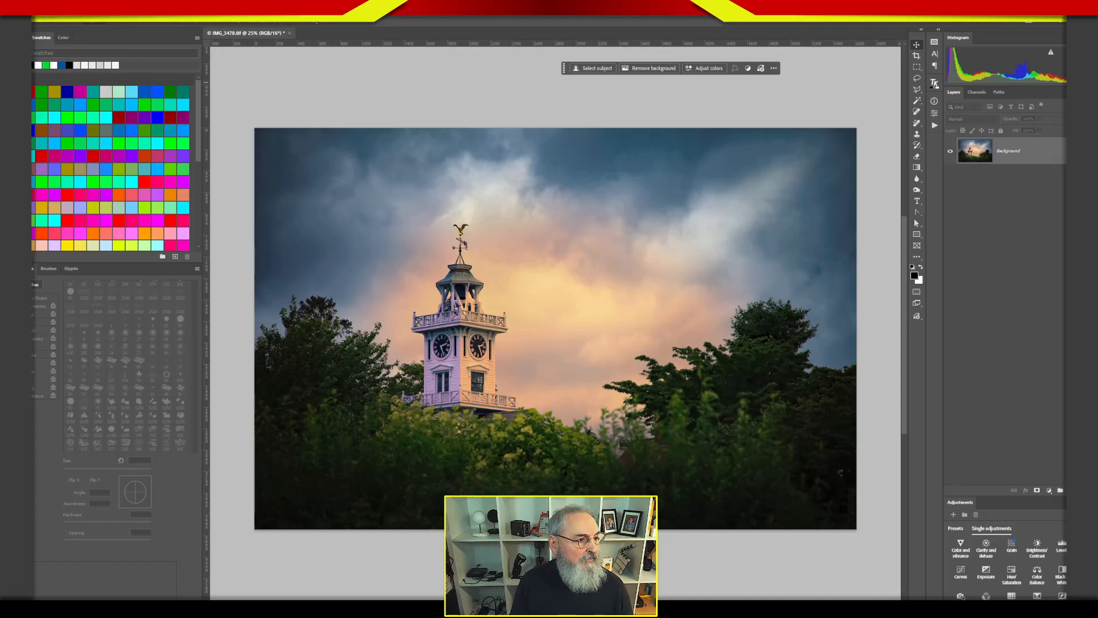
pyautogui.click(48, 5)
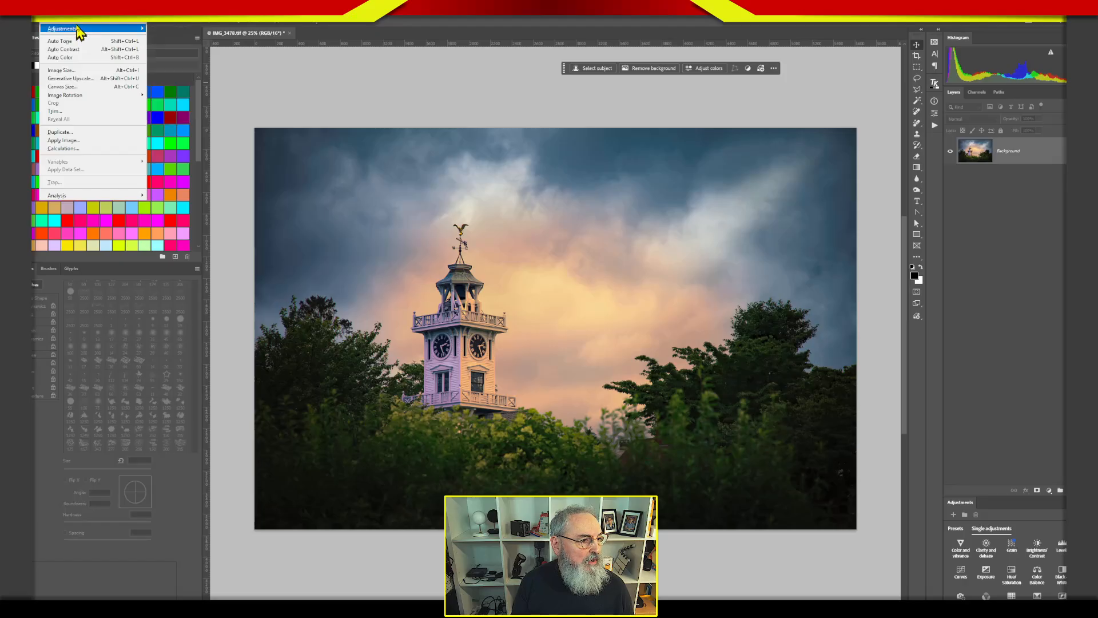
pyautogui.moveTo(95, 25)
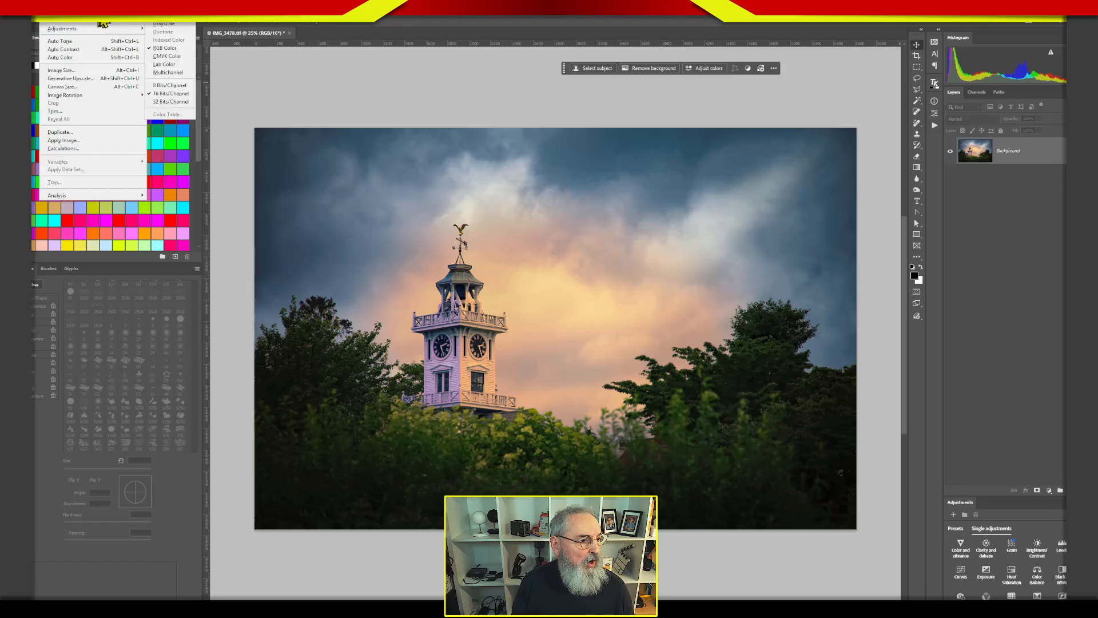
pyautogui.click(172, 94)
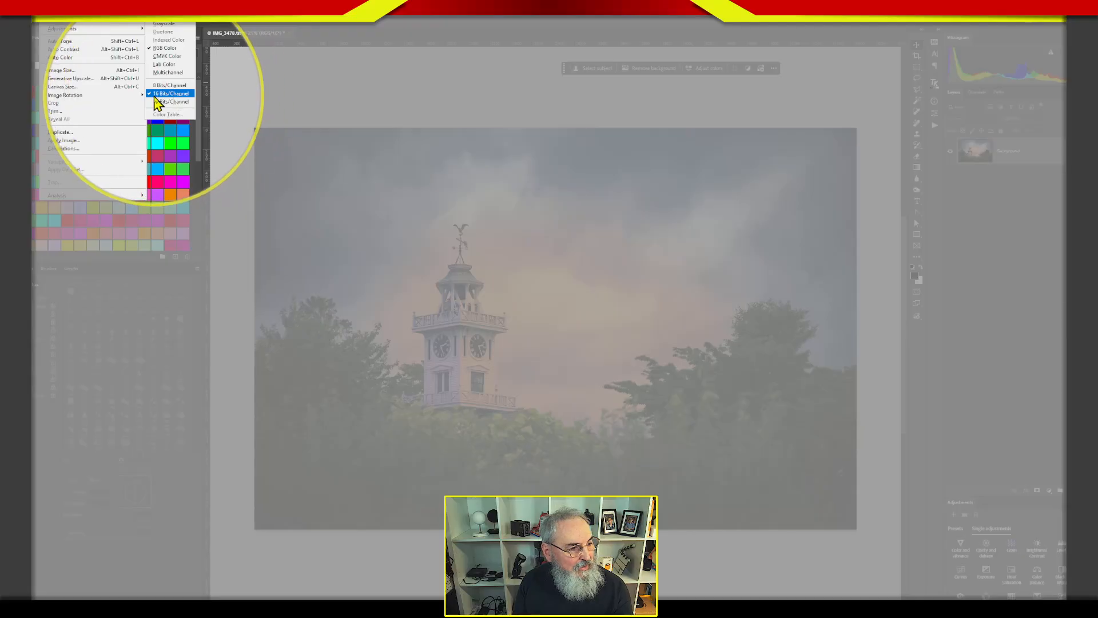
pyautogui.click(180, 98)
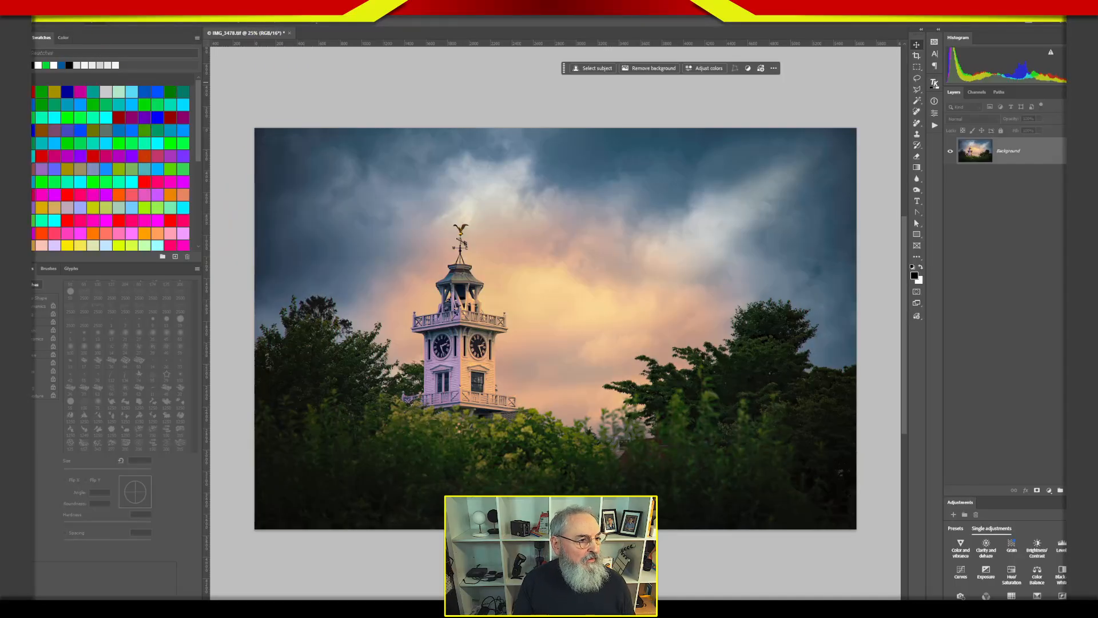
pyautogui.click(52, 20)
pyautogui.moveTo(67, 22)
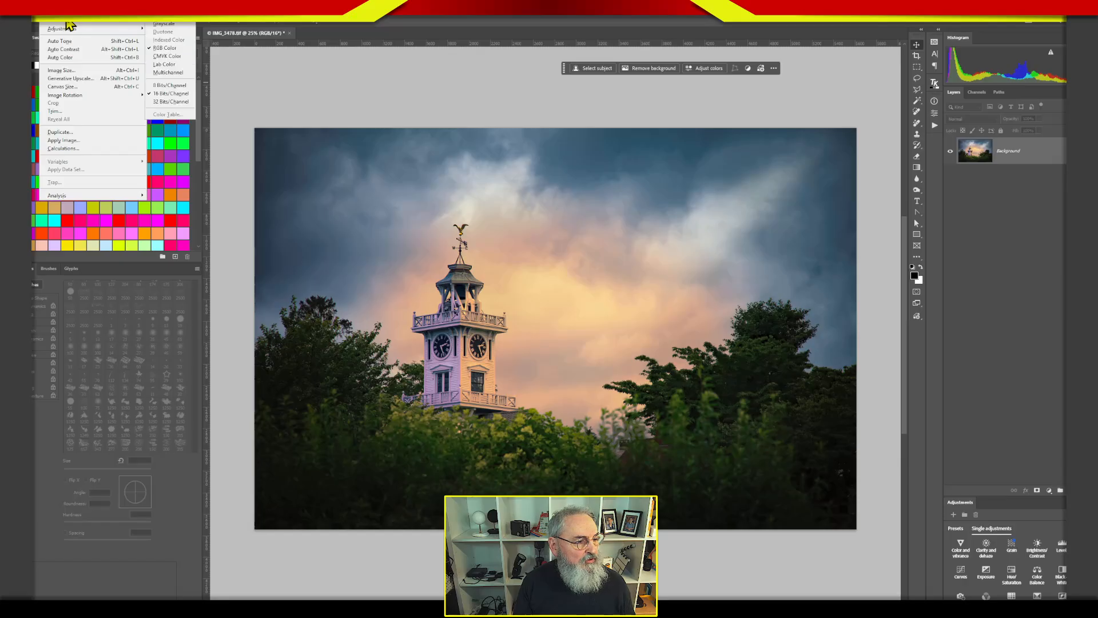
pyautogui.click(171, 86)
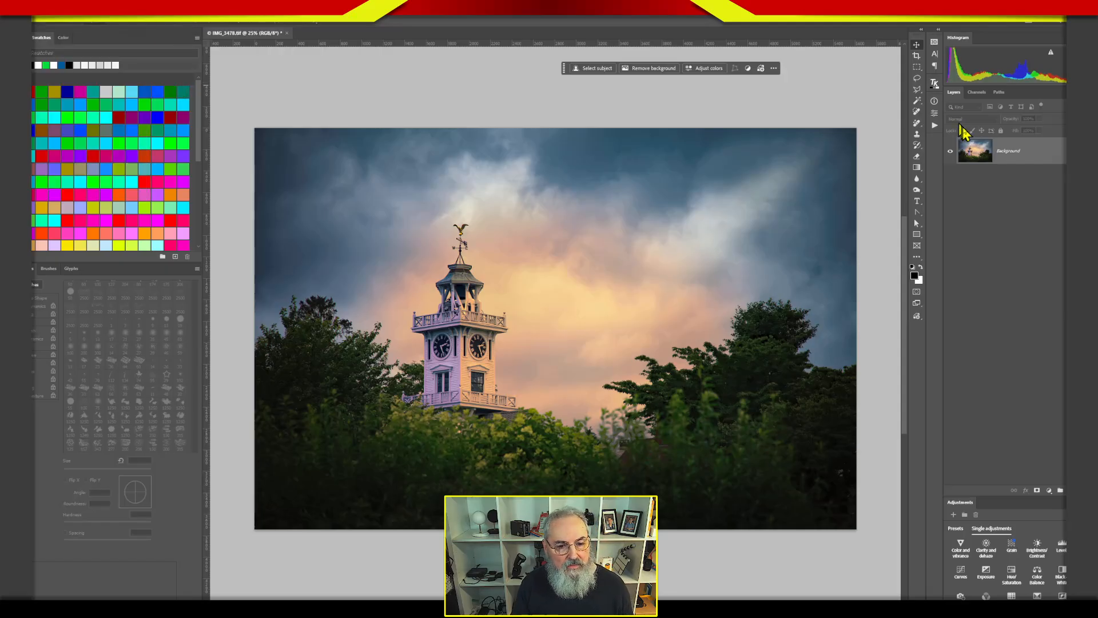
# - Activate the Art History Brush again, check its cursor over the image and check the bit depth setting
pyautogui.click(918, 147)
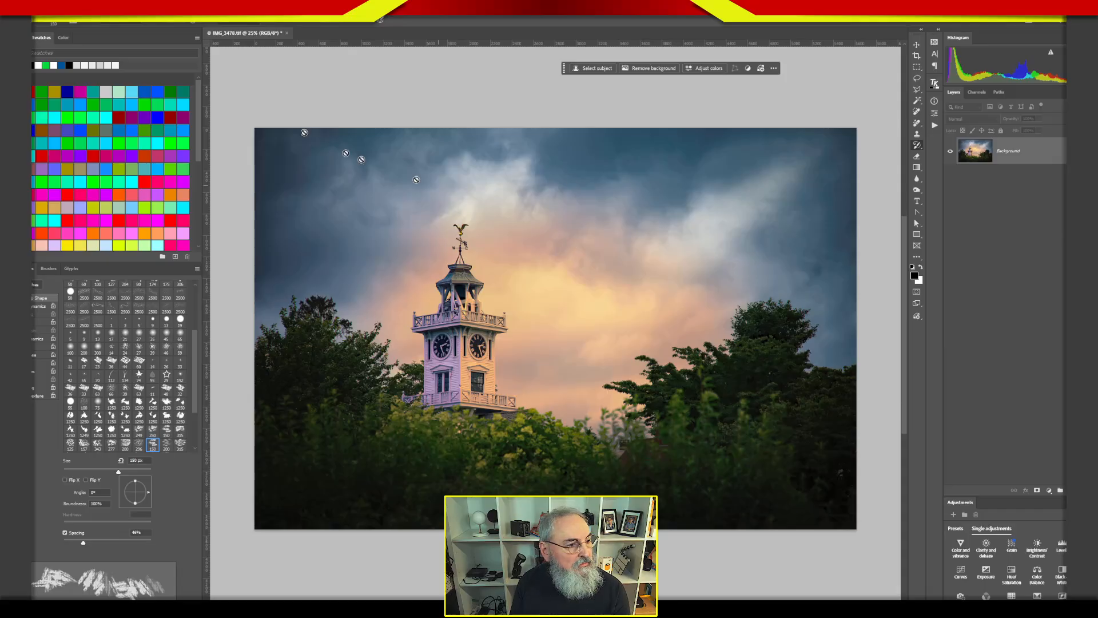
pyautogui.click(49, 8)
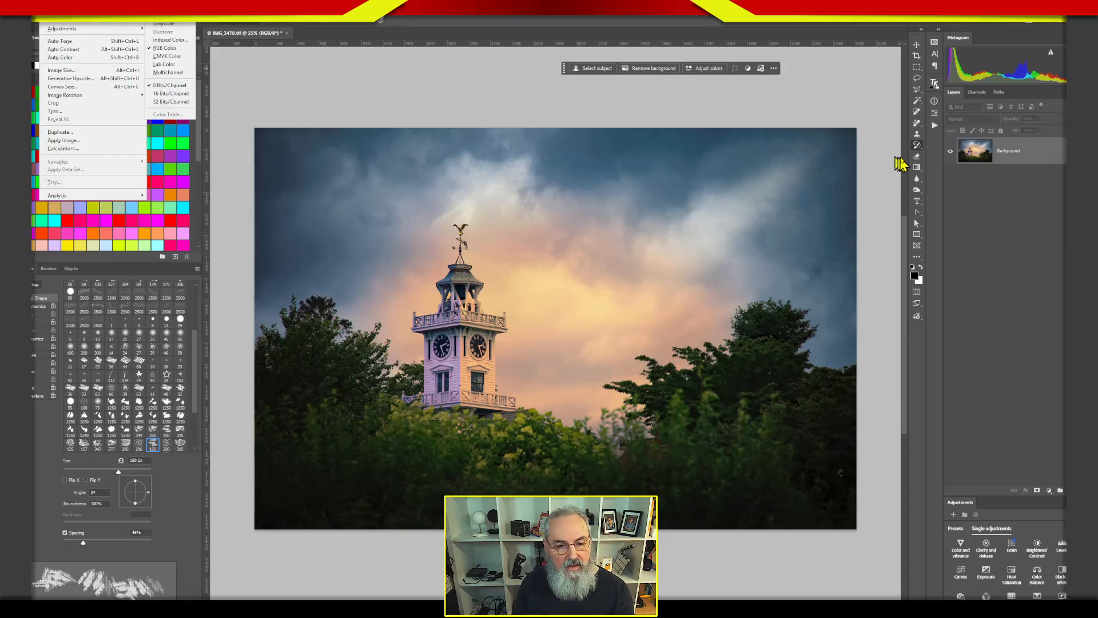
pyautogui.click(958, 149)
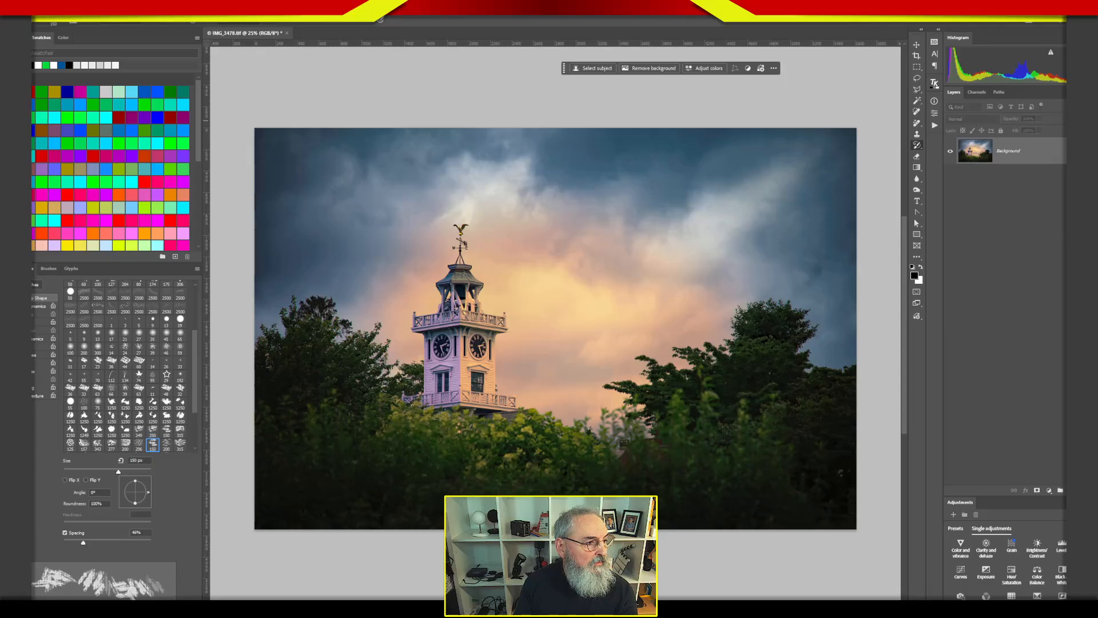
# - Revert the image to its saved version and convert it to 8 Bits/Channel
pyautogui.click(16, 6)
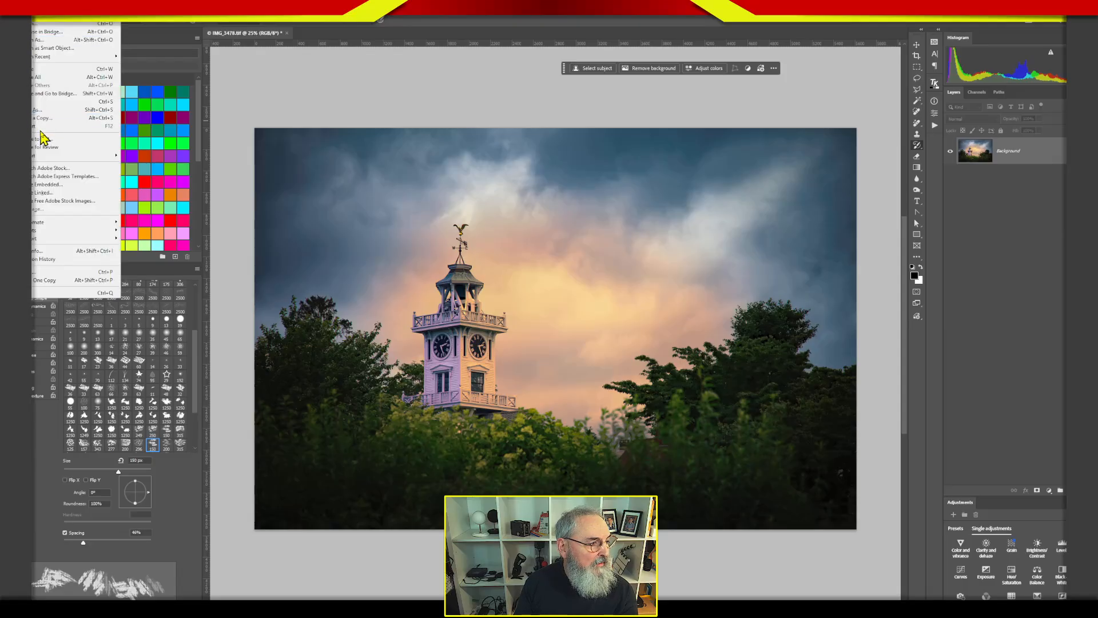
pyautogui.click(42, 127)
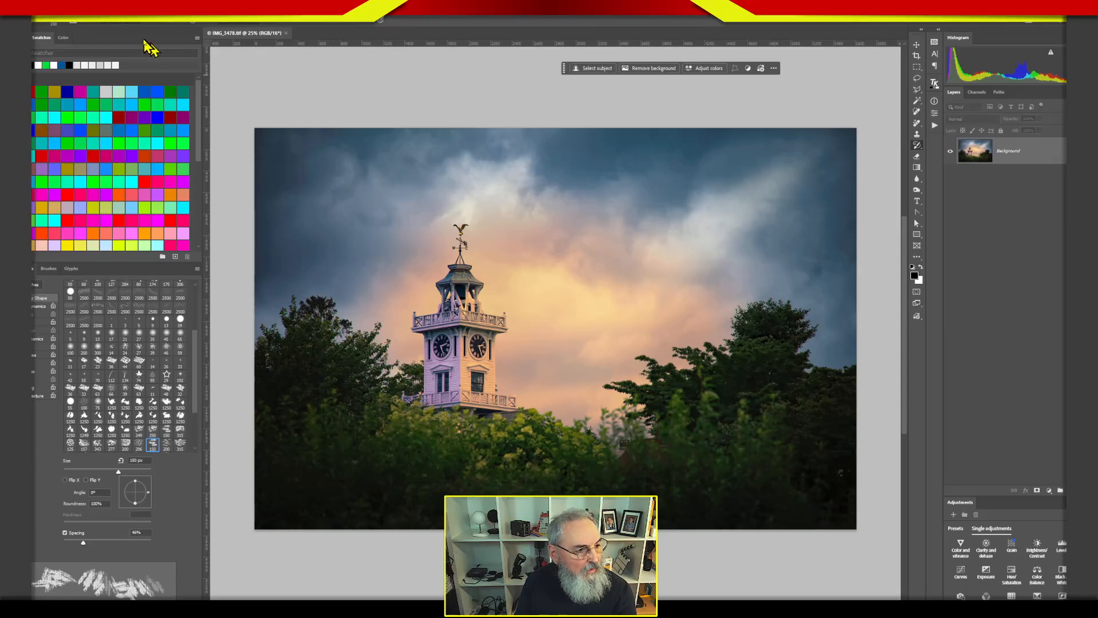
pyautogui.click(57, 9)
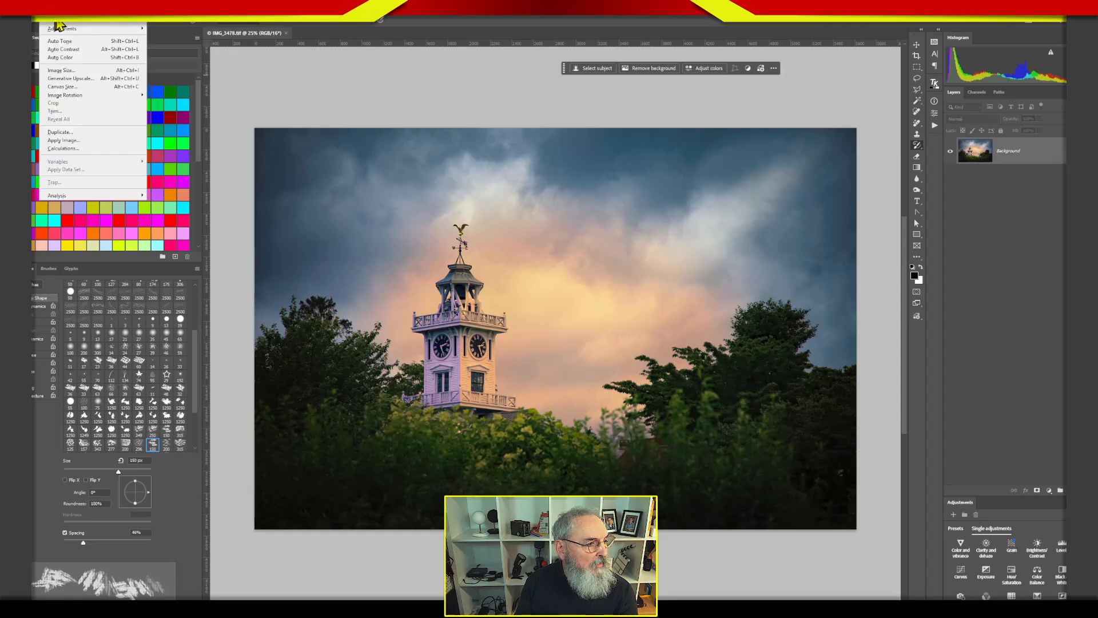
pyautogui.moveTo(103, 20)
pyautogui.click(170, 86)
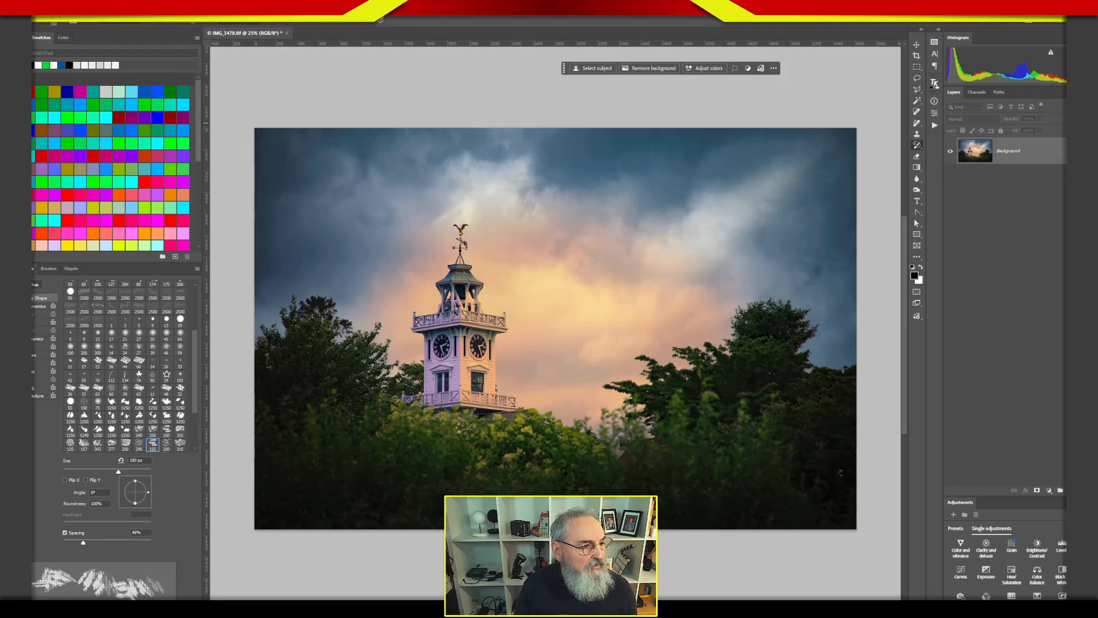
# - Show the History panel, review the recorded states and close the panel
pyautogui.click(174, 6)
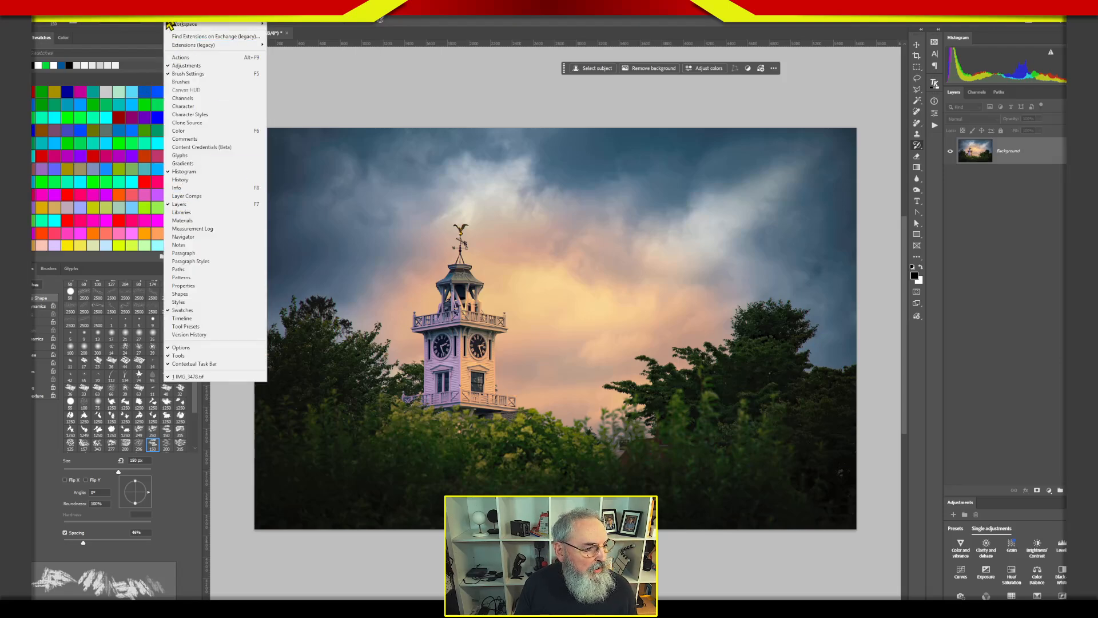
pyautogui.click(184, 180)
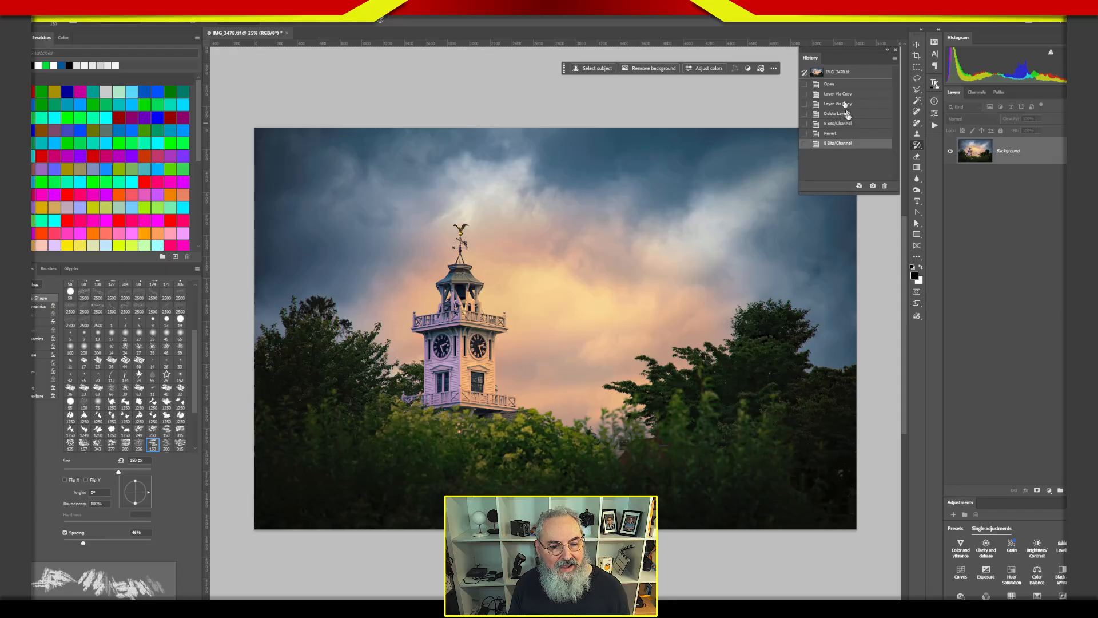
pyautogui.click(896, 49)
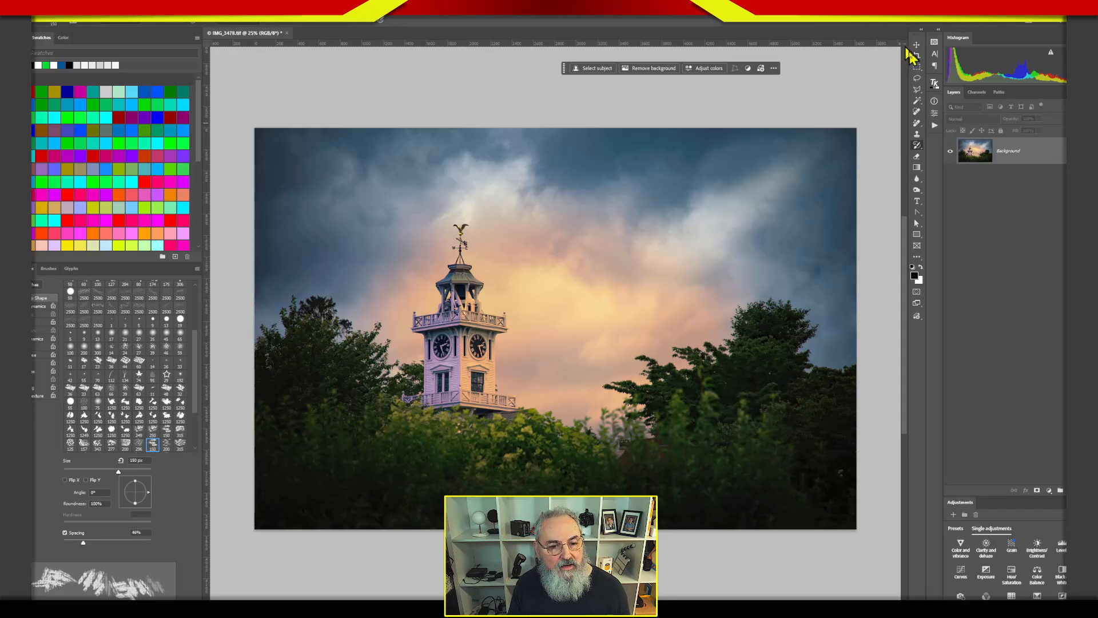
# - Close IMG_3478.tif without saving and reopen it from Lightroom in Photoshop as a copy with Lightroom adjustments
pyautogui.click(288, 33)
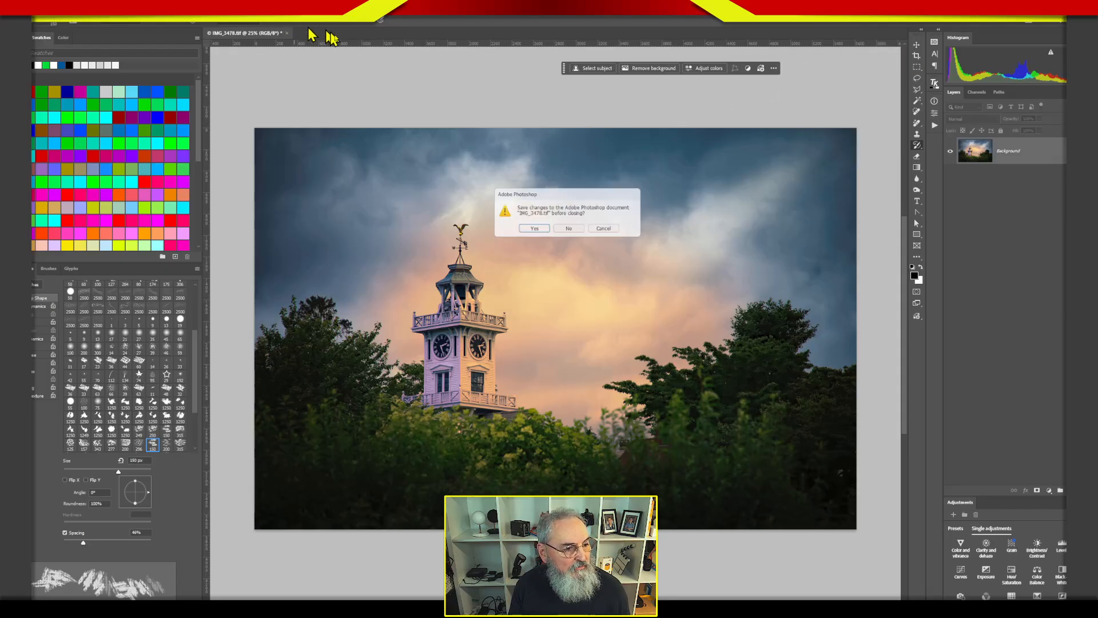
pyautogui.click(567, 230)
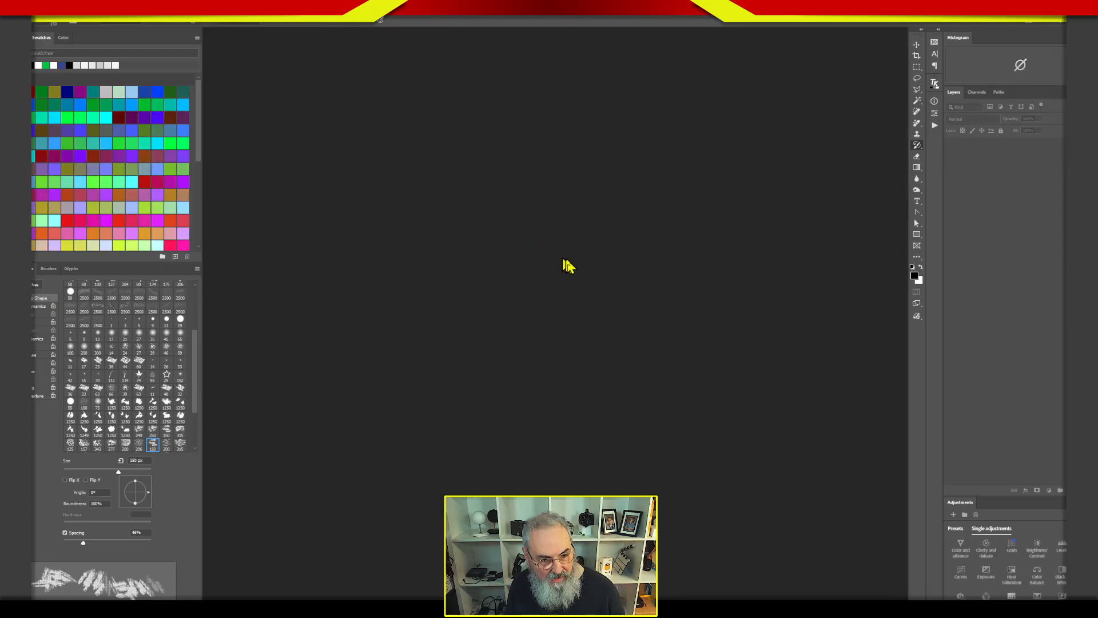
pyautogui.hotkey('alt', 'Tab')
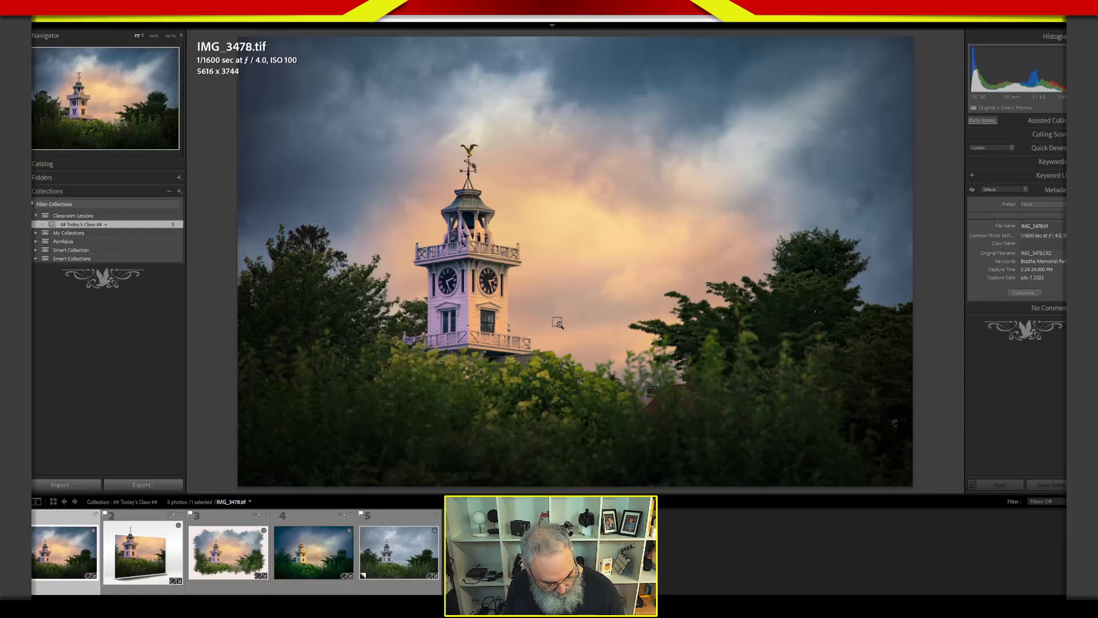
pyautogui.hotkey('ctrl', 'e')
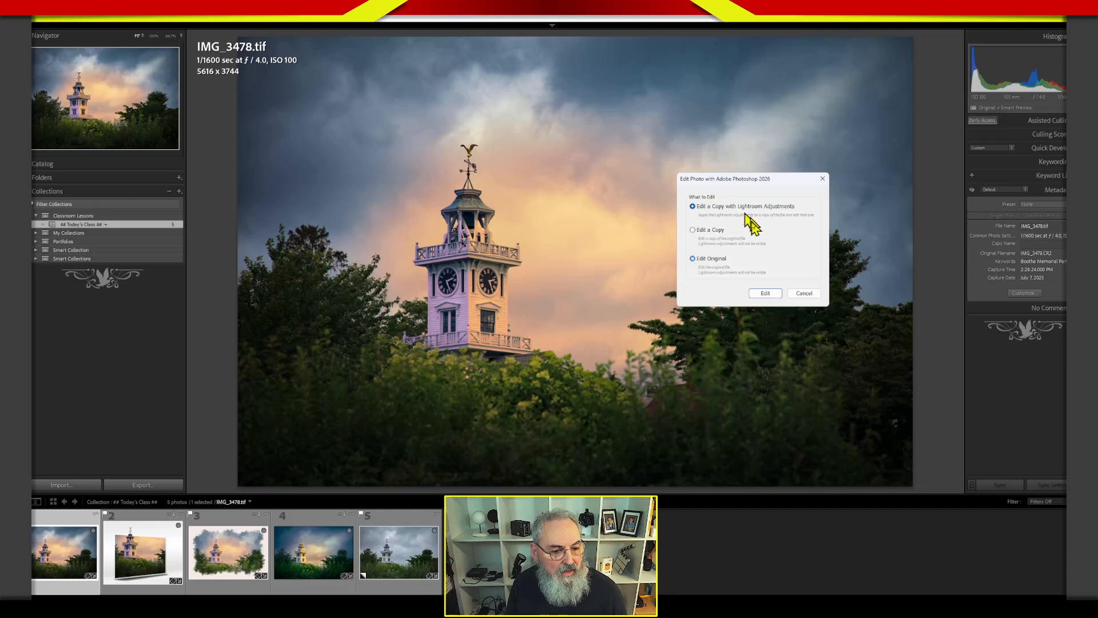
pyautogui.click(777, 294)
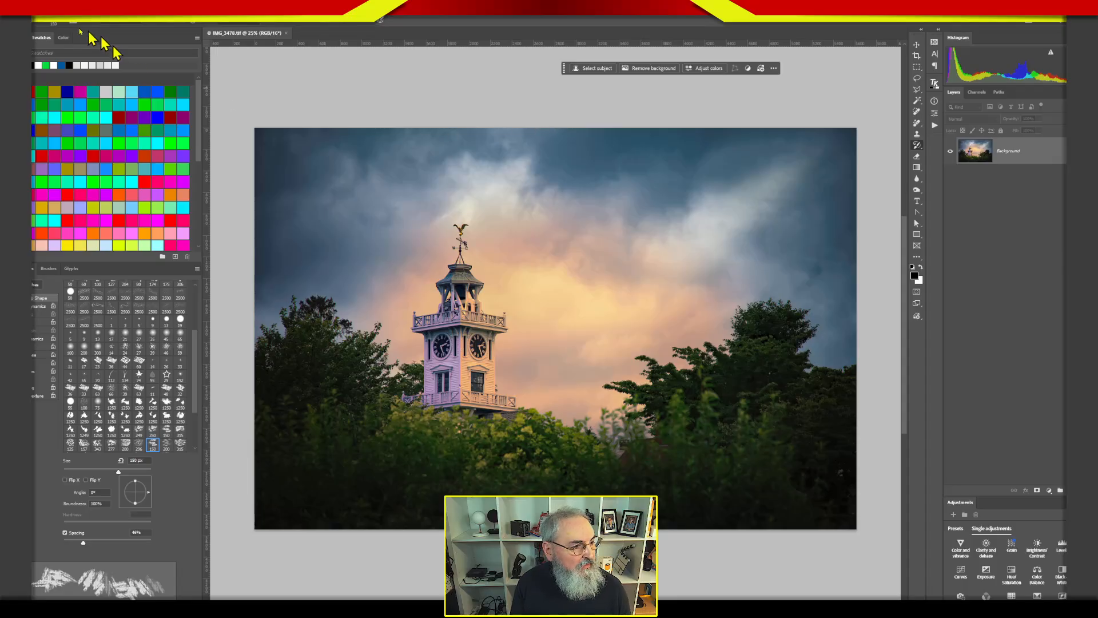
# - Convert the reopened image to 8 Bits/Channel
pyautogui.click(48, 7)
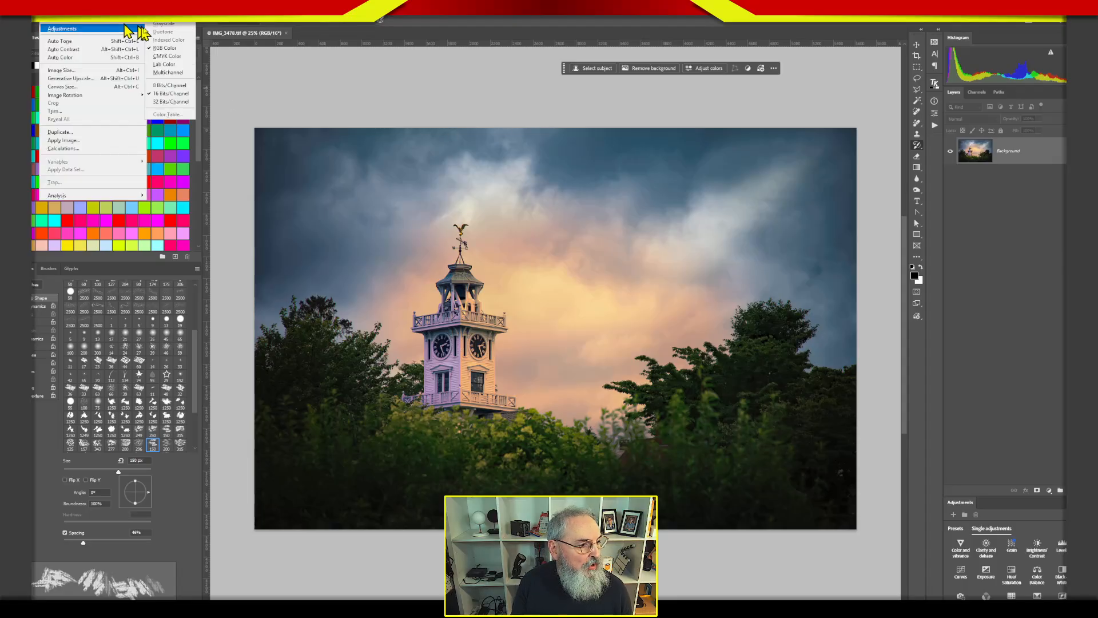
pyautogui.click(165, 90)
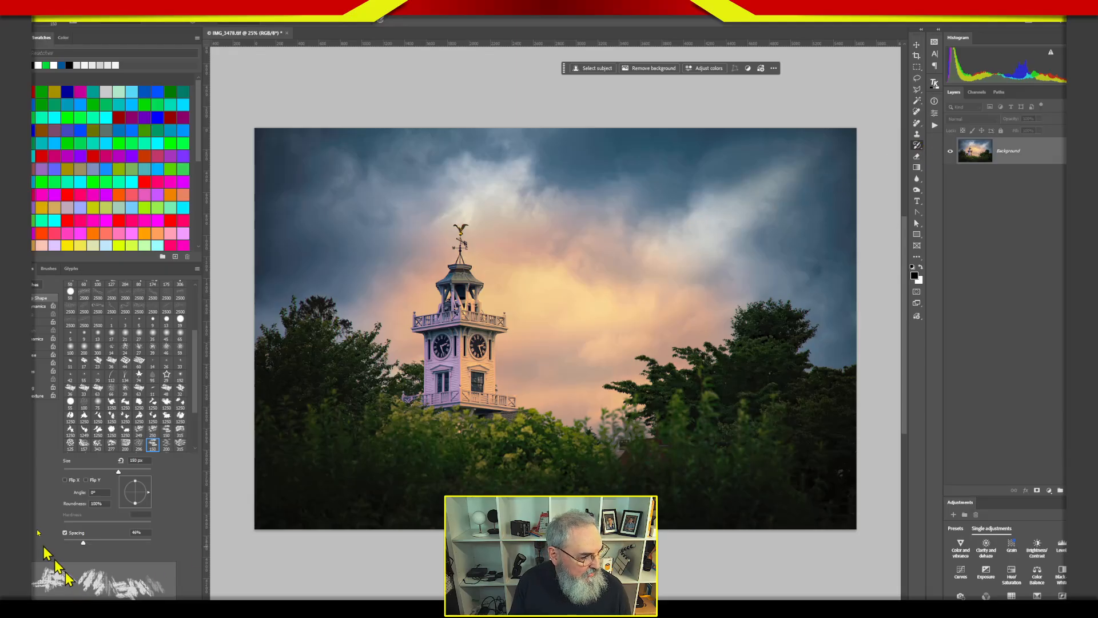
# - Choose the first brush in the OilPaint set and try to paint on the sky with the Art History Brush
pyautogui.click(48, 271)
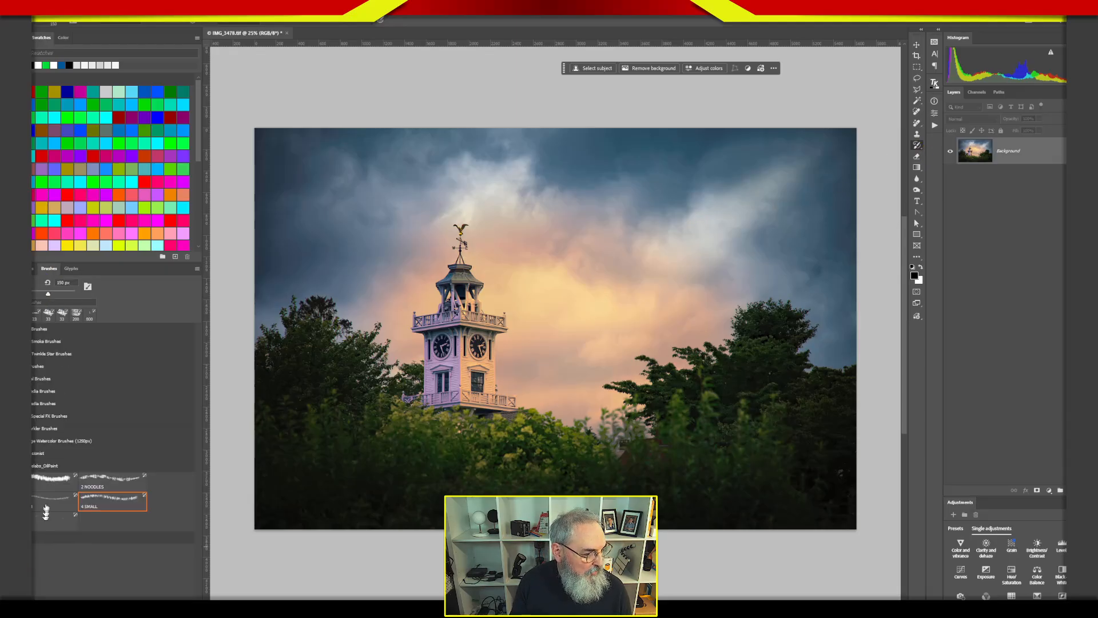
pyautogui.click(55, 485)
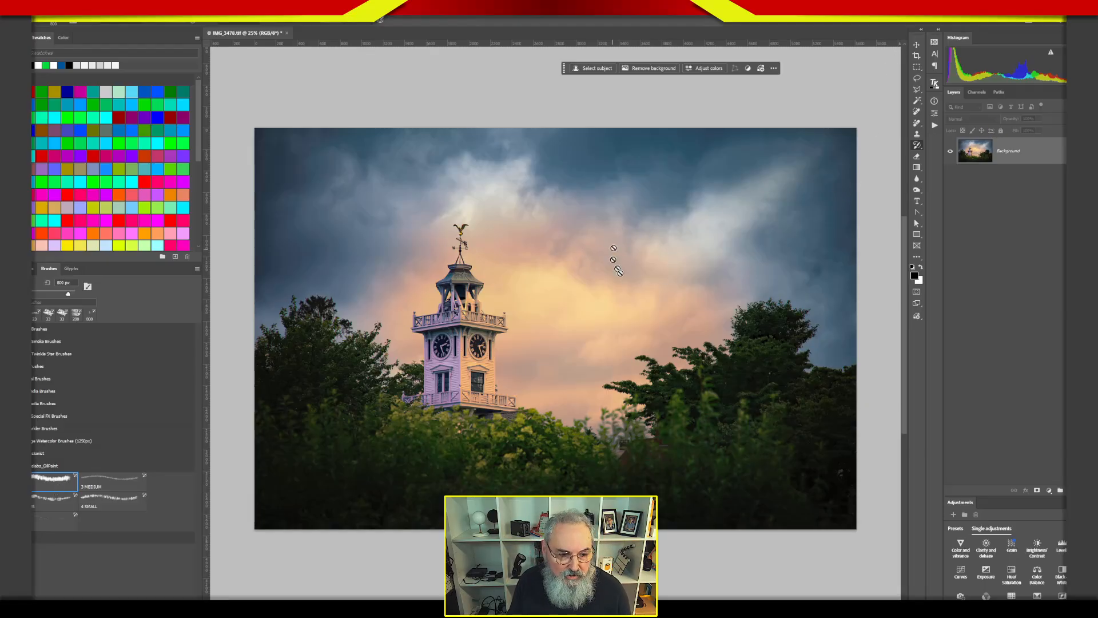
pyautogui.click(534, 243)
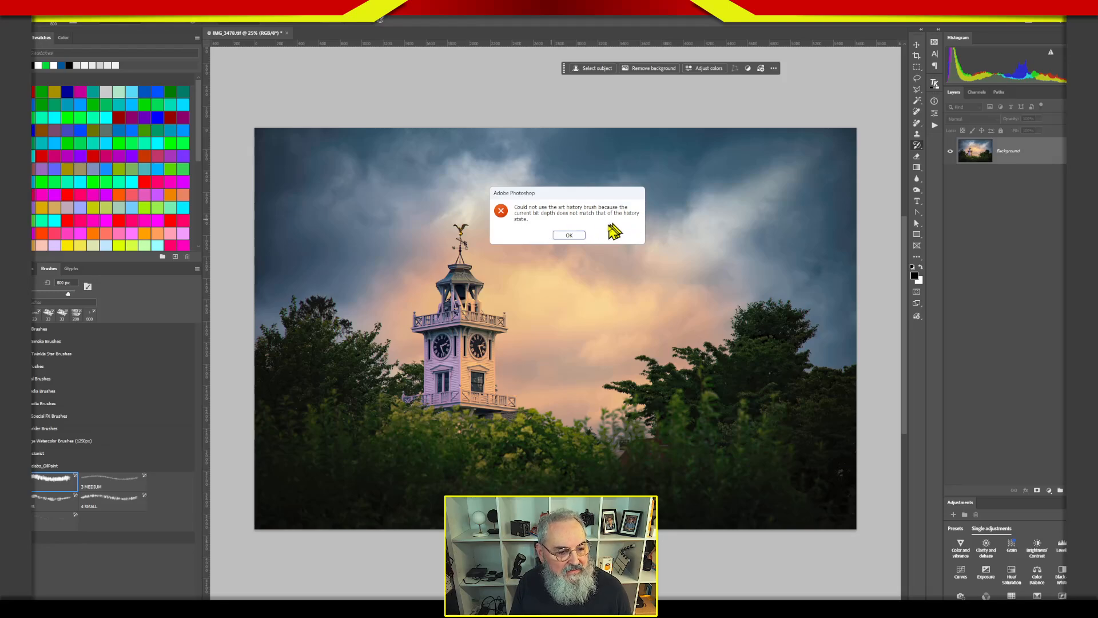
pyautogui.click(580, 235)
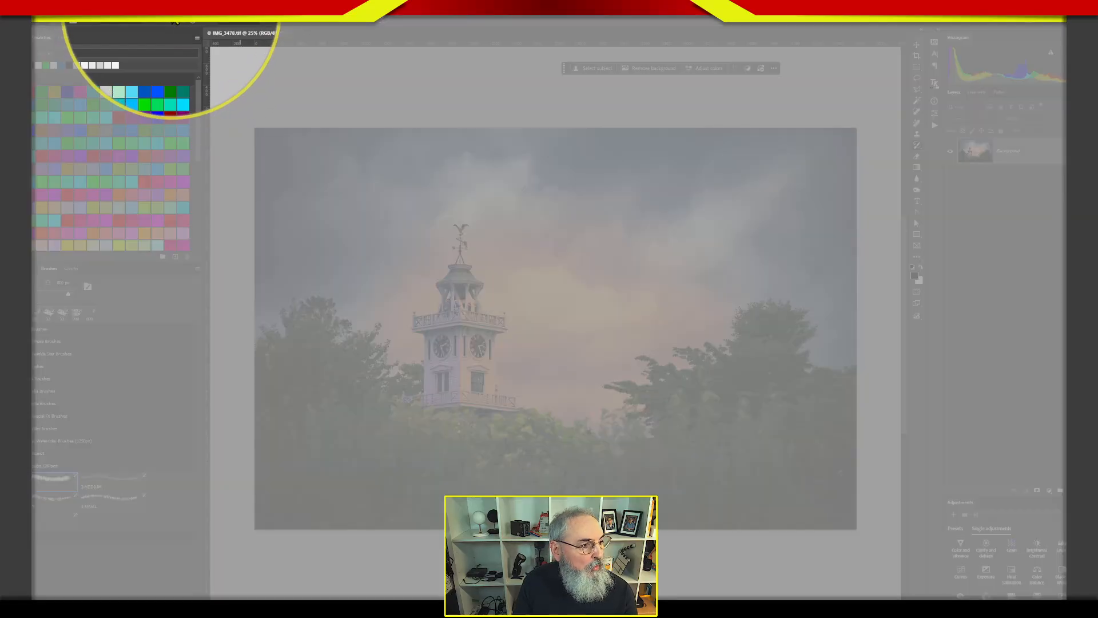
# - Show the History panel enlarged over the image and make the 8 Bits/Channel state the history source
pyautogui.click(174, 21)
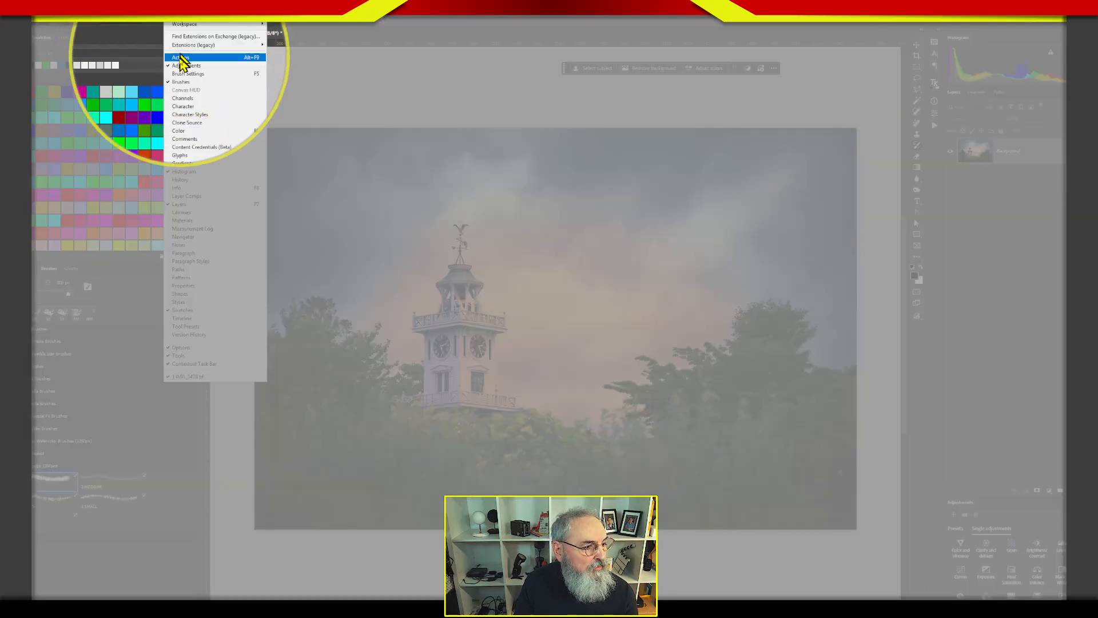
pyautogui.click(185, 181)
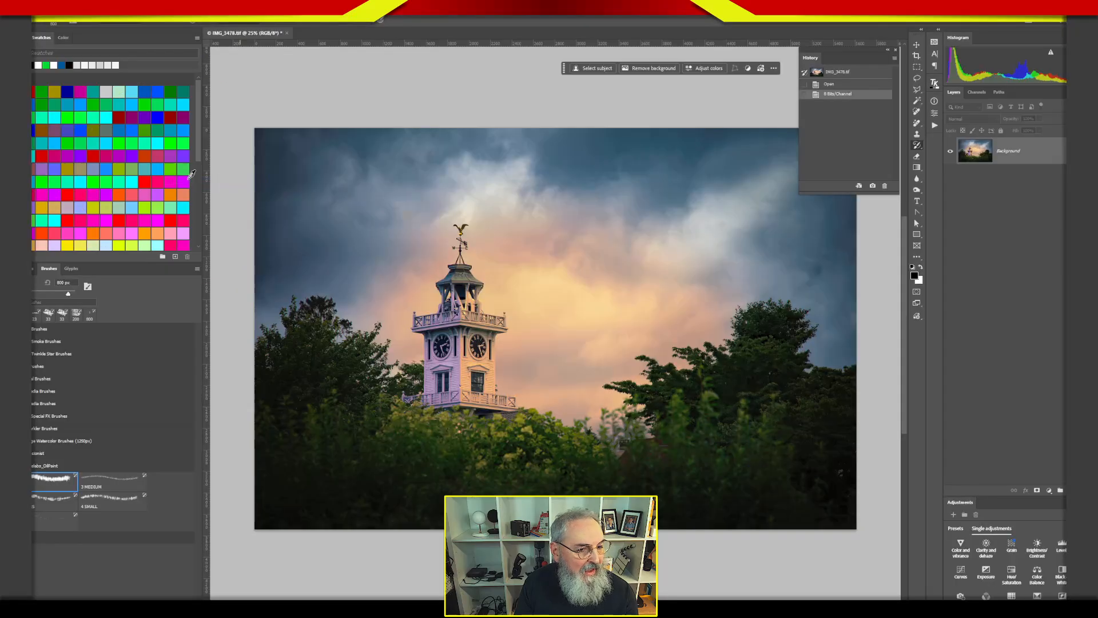
pyautogui.moveTo(800, 193); pyautogui.dragTo(728, 240)
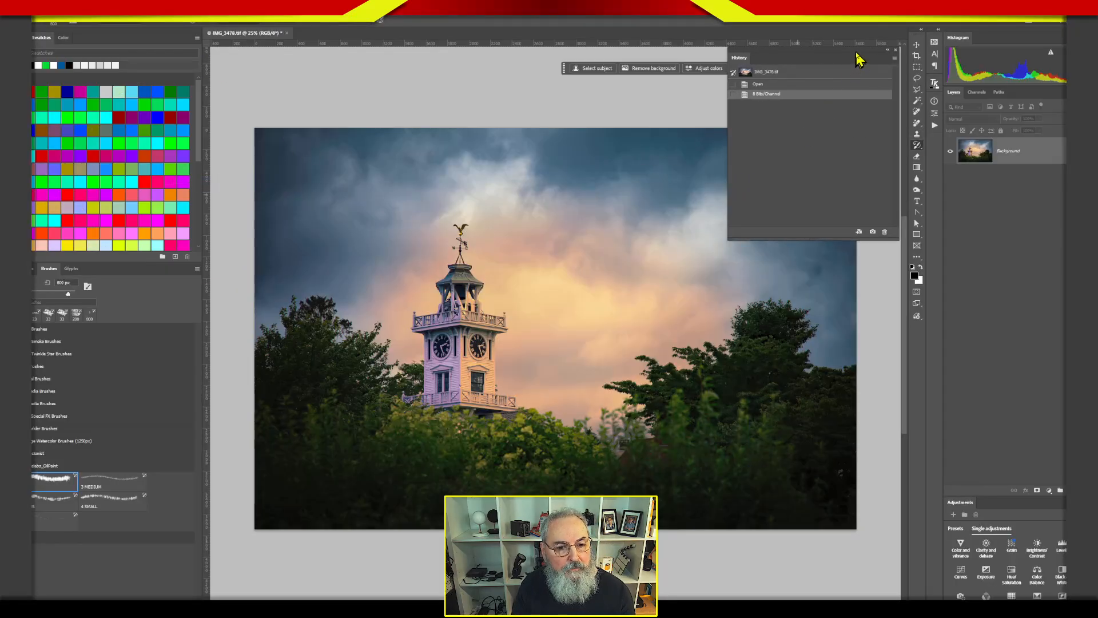
pyautogui.moveTo(858, 60); pyautogui.dragTo(819, 109)
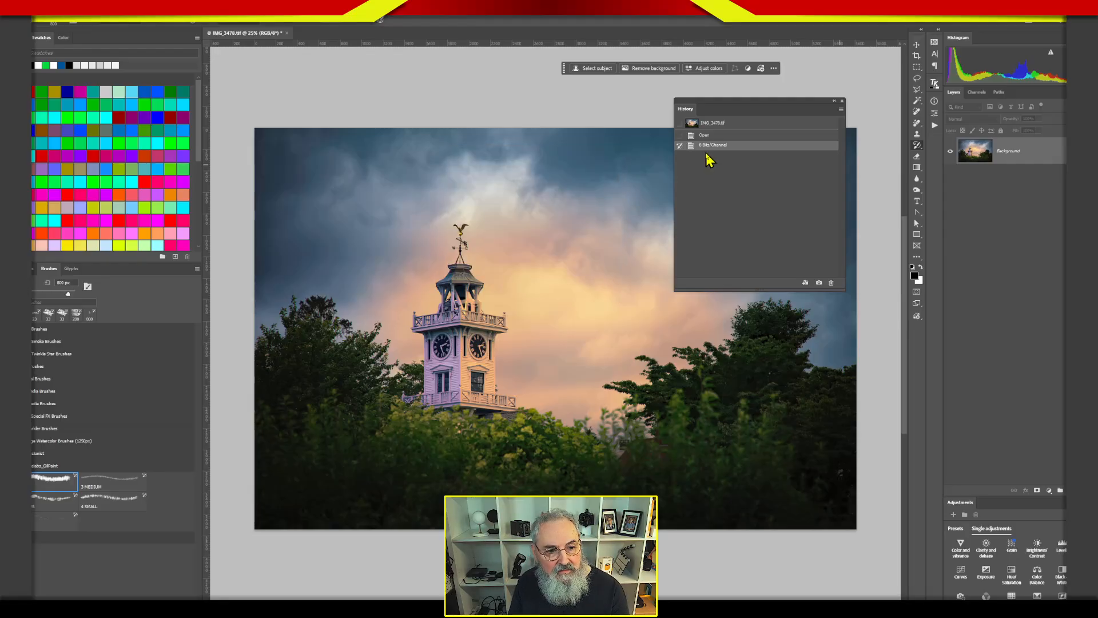
# - Move the History panel back to the image's upper-right corner and make it narrower and shorter
pyautogui.moveTo(784, 108); pyautogui.dragTo(845, 50)
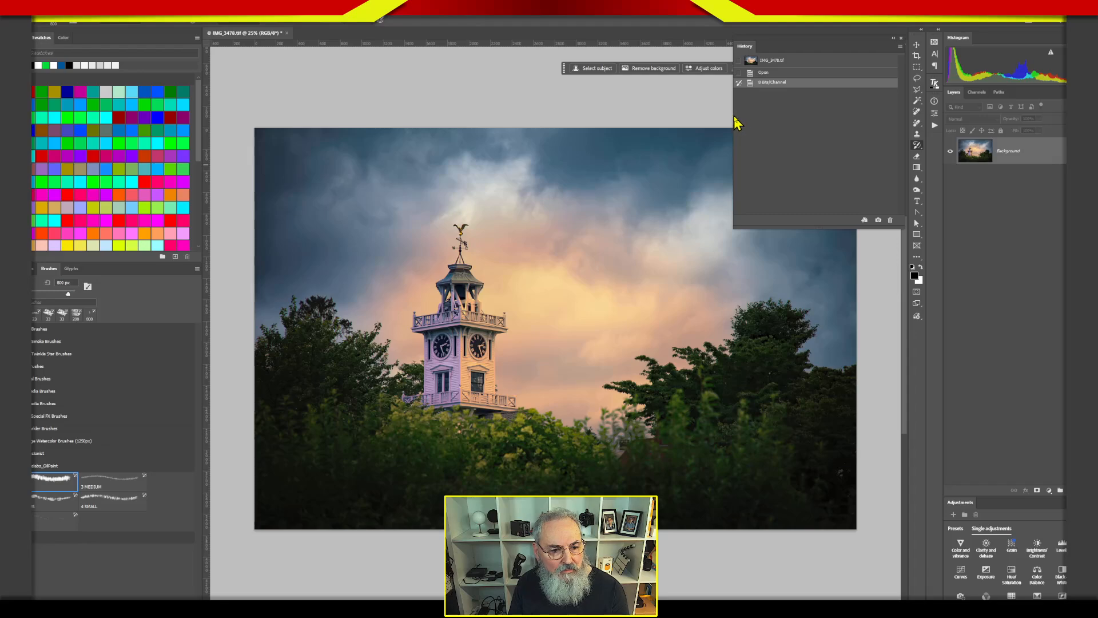
pyautogui.moveTo(732, 116); pyautogui.dragTo(805, 118)
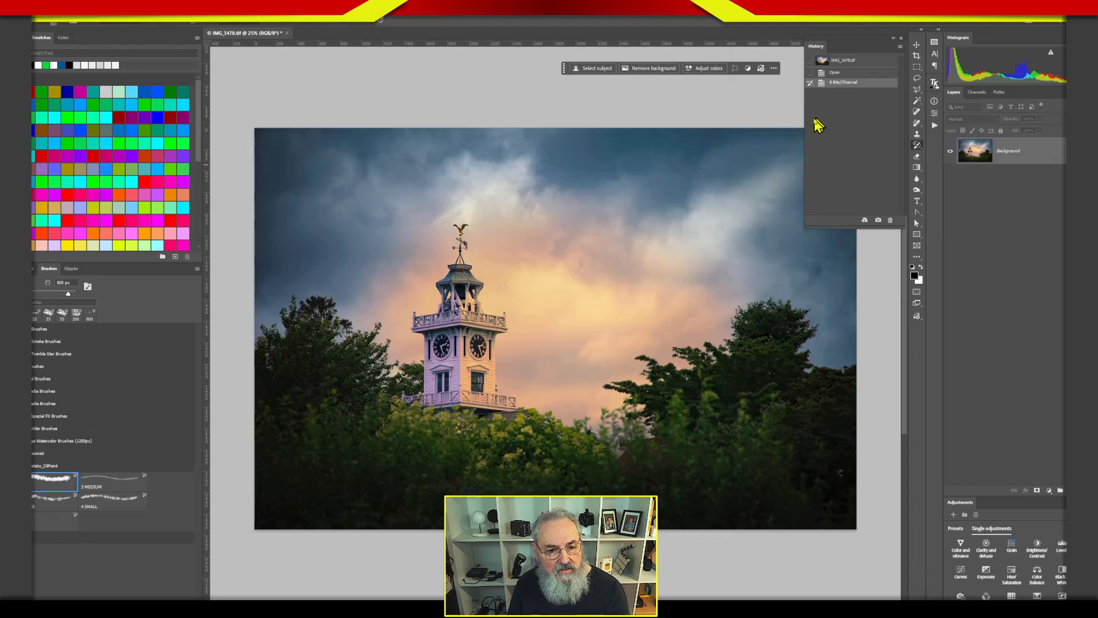
pyautogui.moveTo(836, 226)
pyautogui.mouseDown()
pyautogui.moveTo(858, 210)
pyautogui.moveTo(853, 182)
pyautogui.mouseUp()
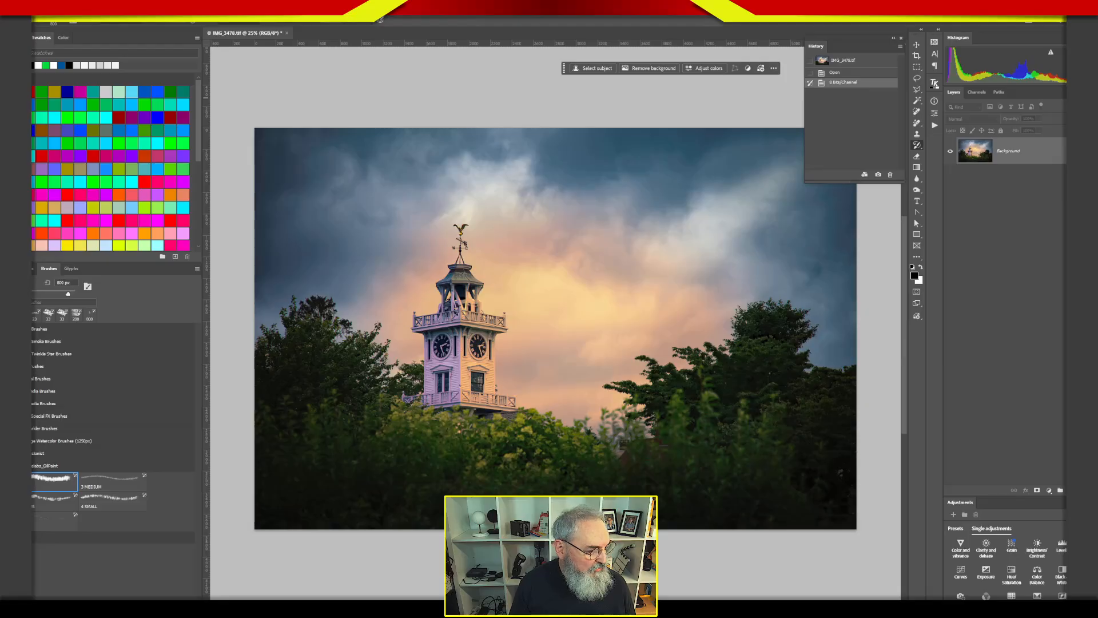
# - Choose the Hard Round brush from General Brushes in place of the OilPaint brush and reduce its size
pyautogui.click(4, 466)
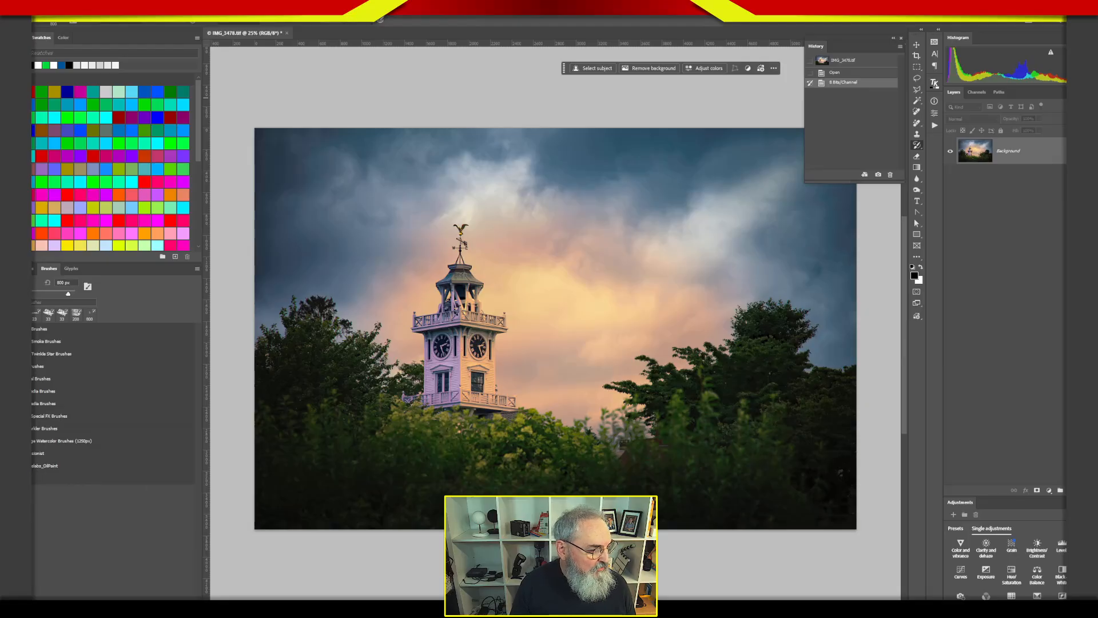
pyautogui.click(21, 329)
pyautogui.click(4, 329)
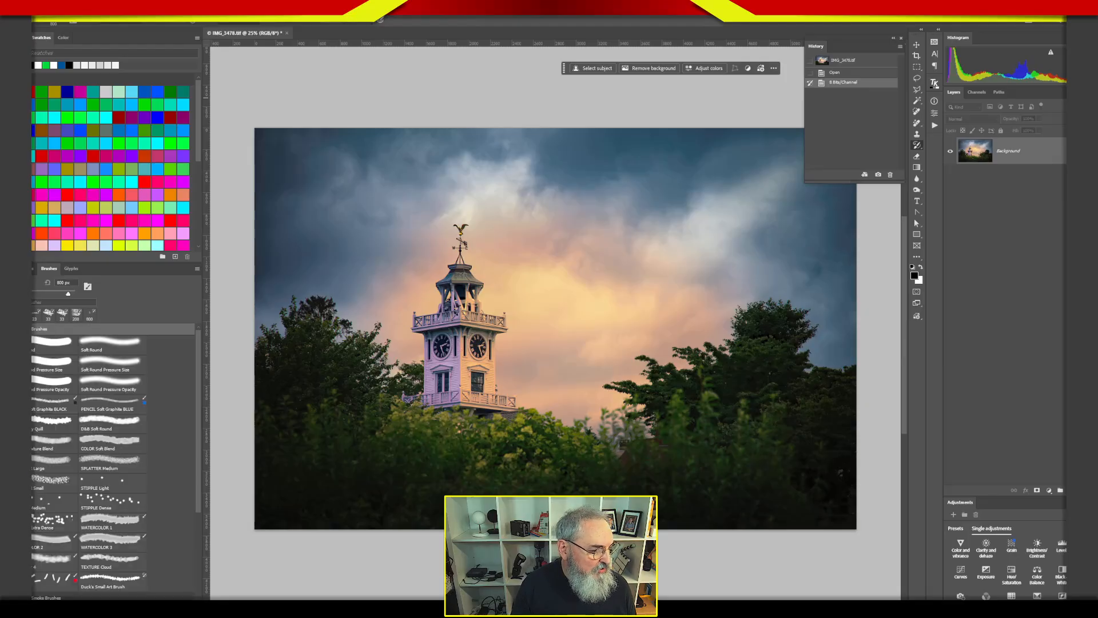
pyautogui.click(31, 342)
pyautogui.click(4, 329)
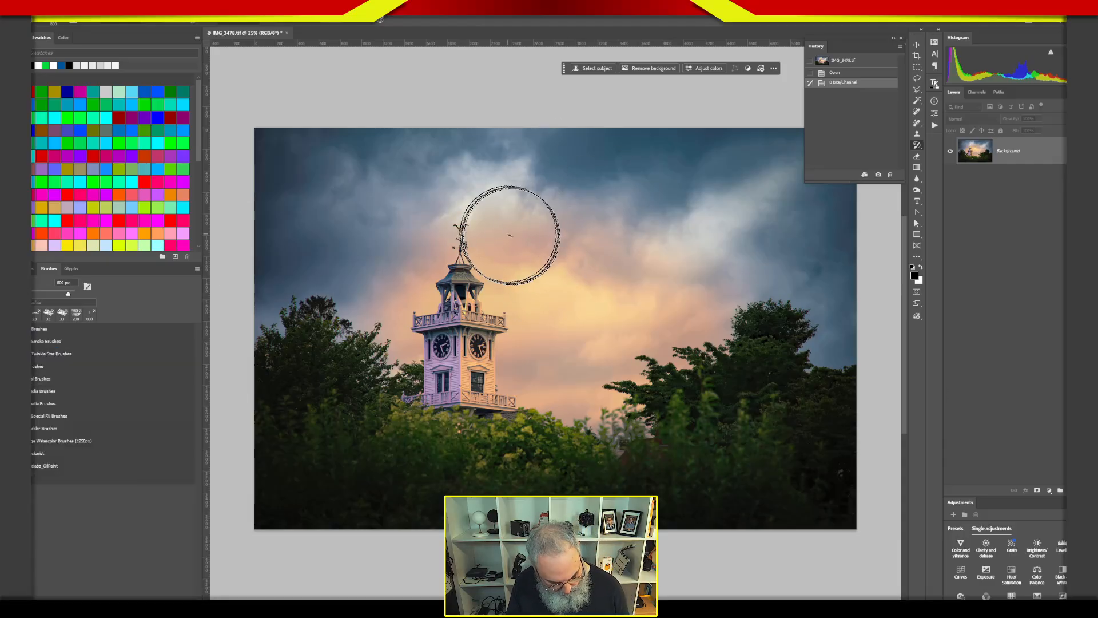
pyautogui.moveTo(533, 249)
pyautogui.mouseDown()
pyautogui.moveTo(508, 243)
pyautogui.moveTo(518, 246)
pyautogui.mouseUp()
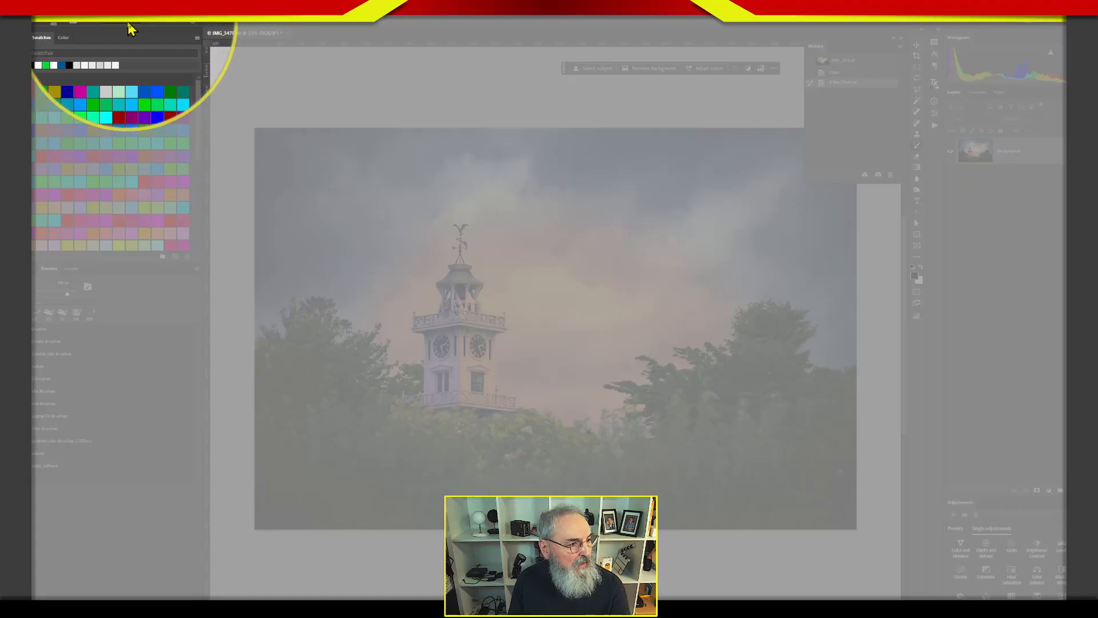
# - Review the Art History Brush's blend modes and keep the mode at Normal
pyautogui.click(138, 26)
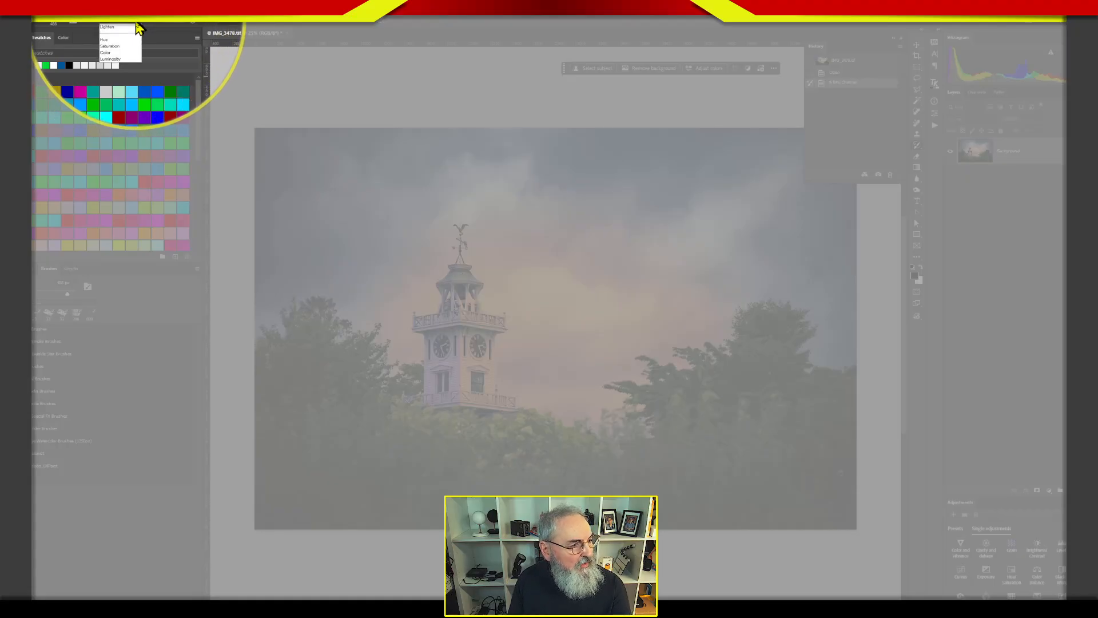
pyautogui.click(139, 27)
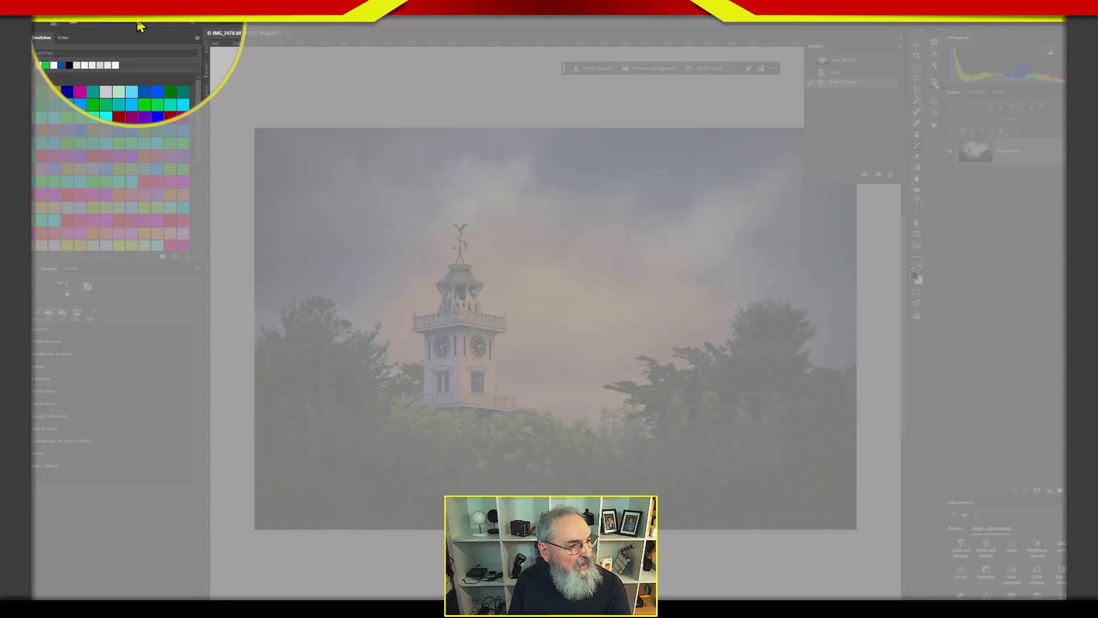
pyautogui.click(139, 27)
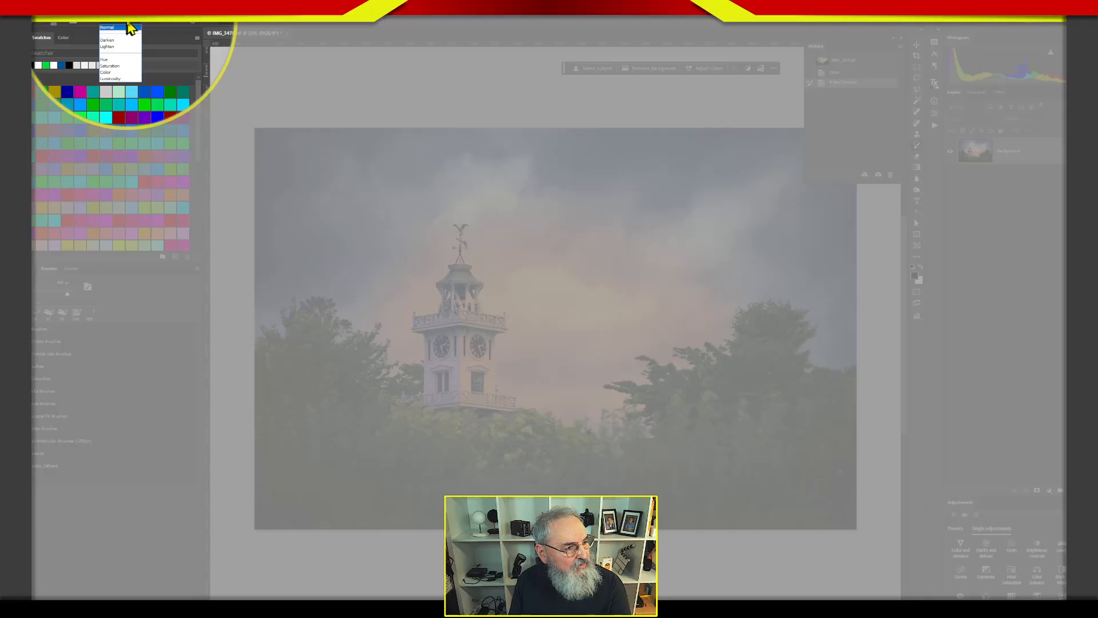
pyautogui.click(128, 27)
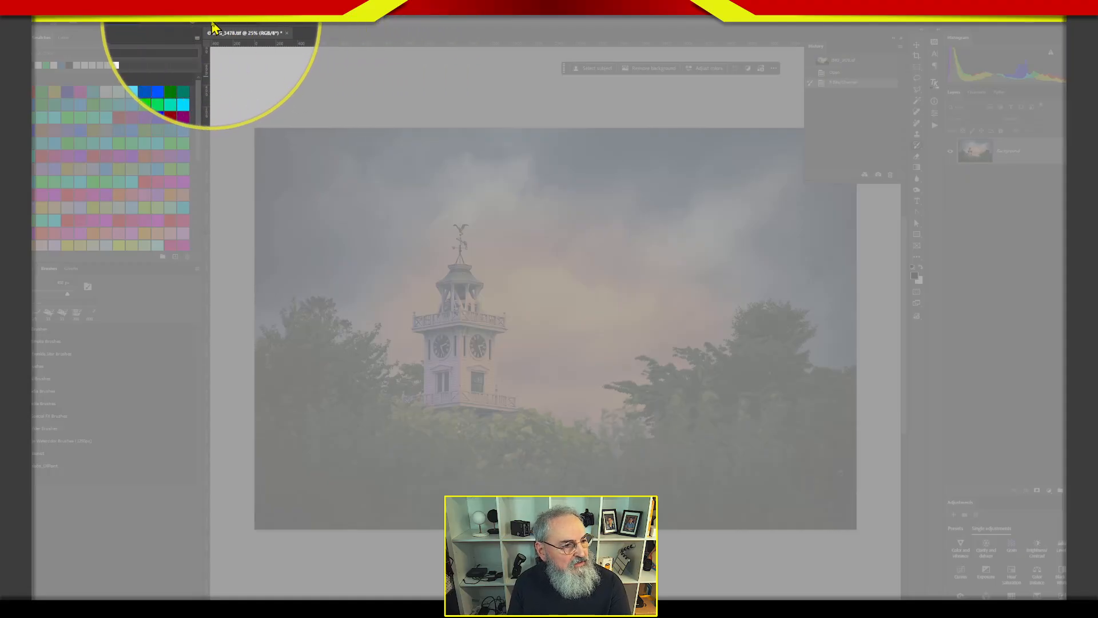
# - Review the Art History Brush's style options and set the style to Tight Short
pyautogui.click(261, 29)
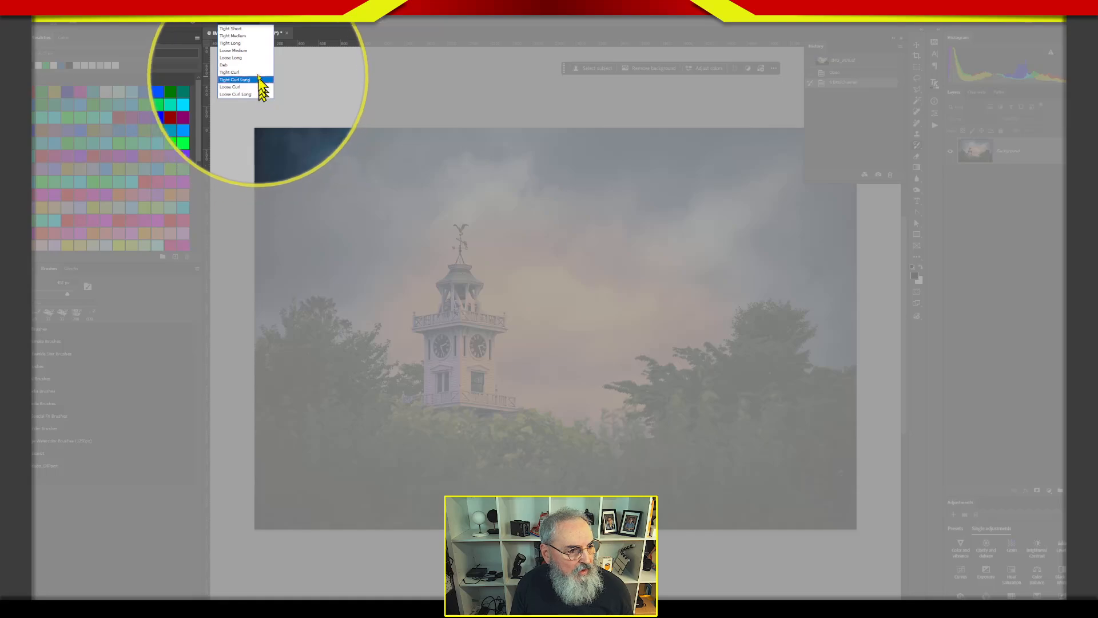
pyautogui.click(247, 27)
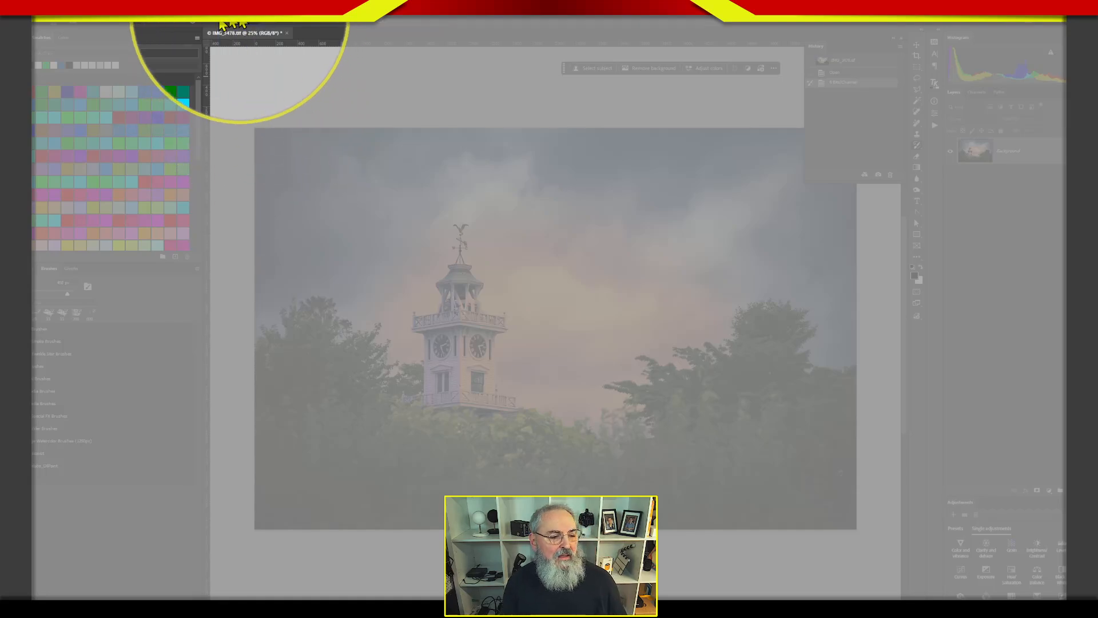
pyautogui.hotkey('ctrl', 'alt', 'shift', 'w')
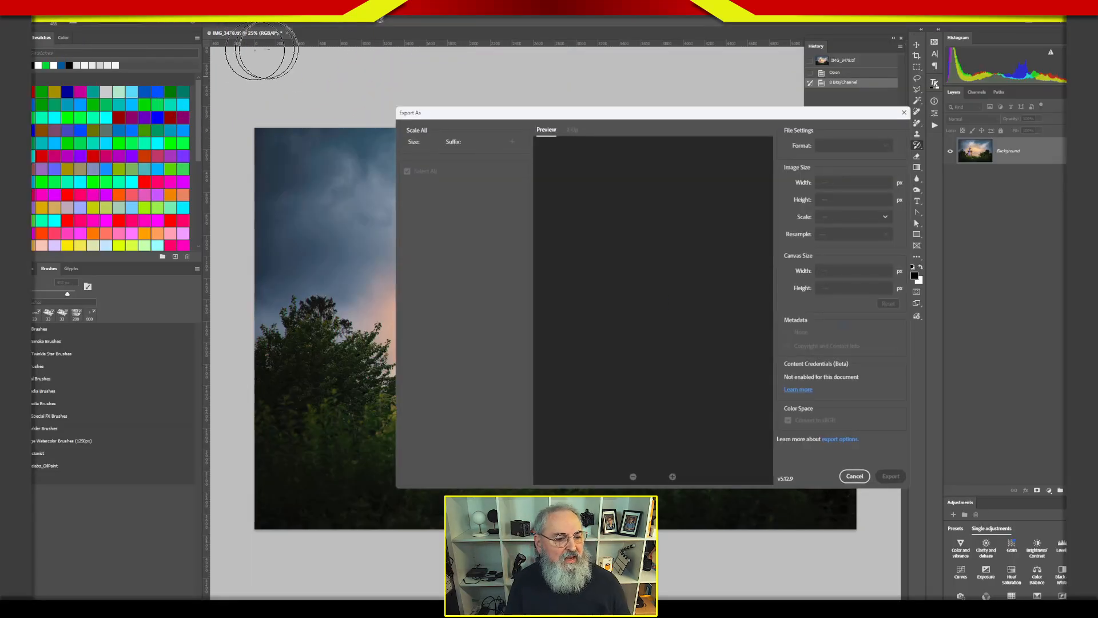
pyautogui.click(904, 112)
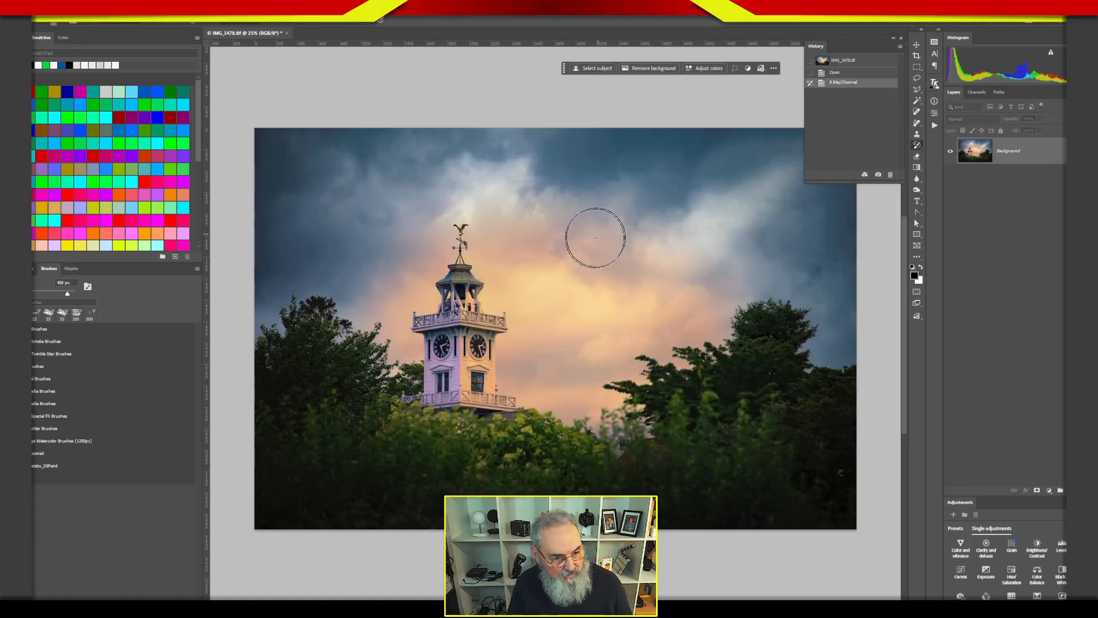
pyautogui.click(251, 26)
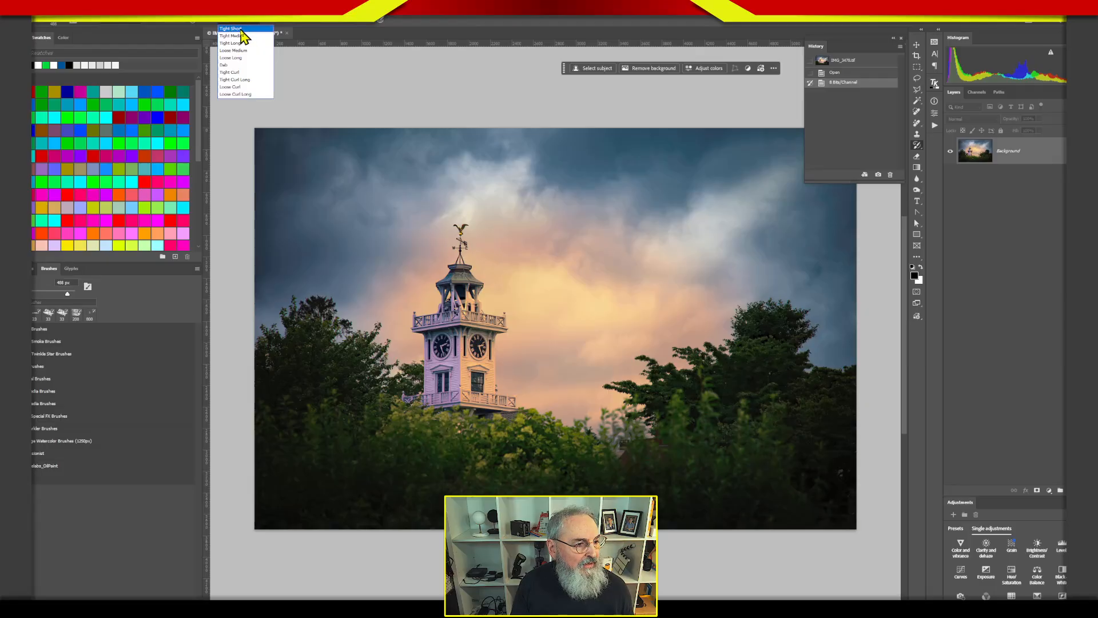
pyautogui.click(245, 36)
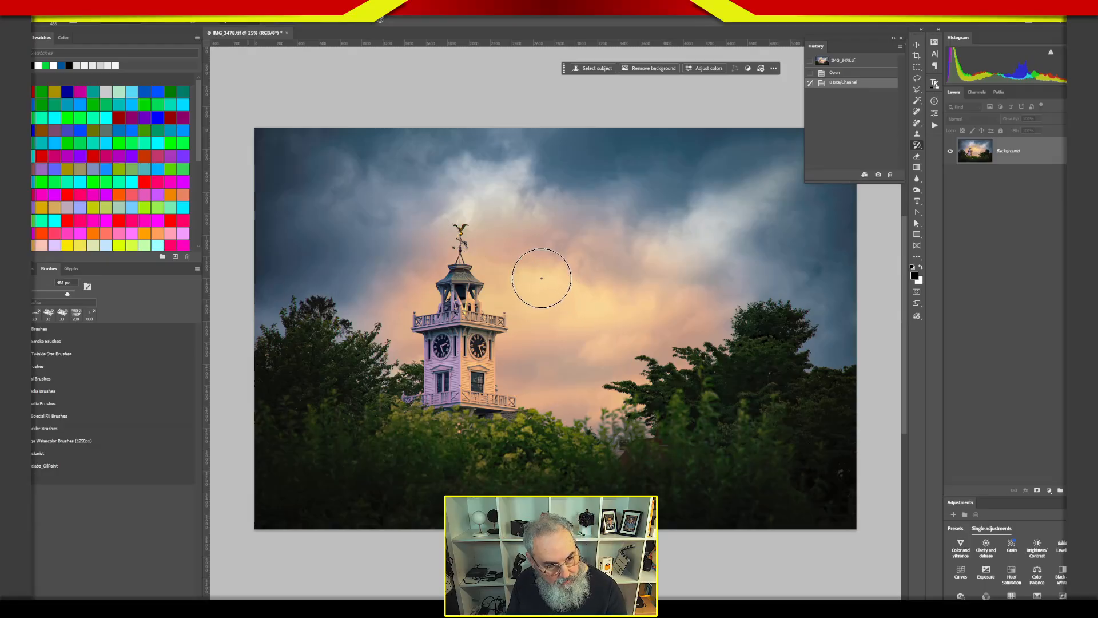
# - Paint several separate Art History Brush test strokes across the sky, over the tower's top and on the trees
pyautogui.press('super+plus')
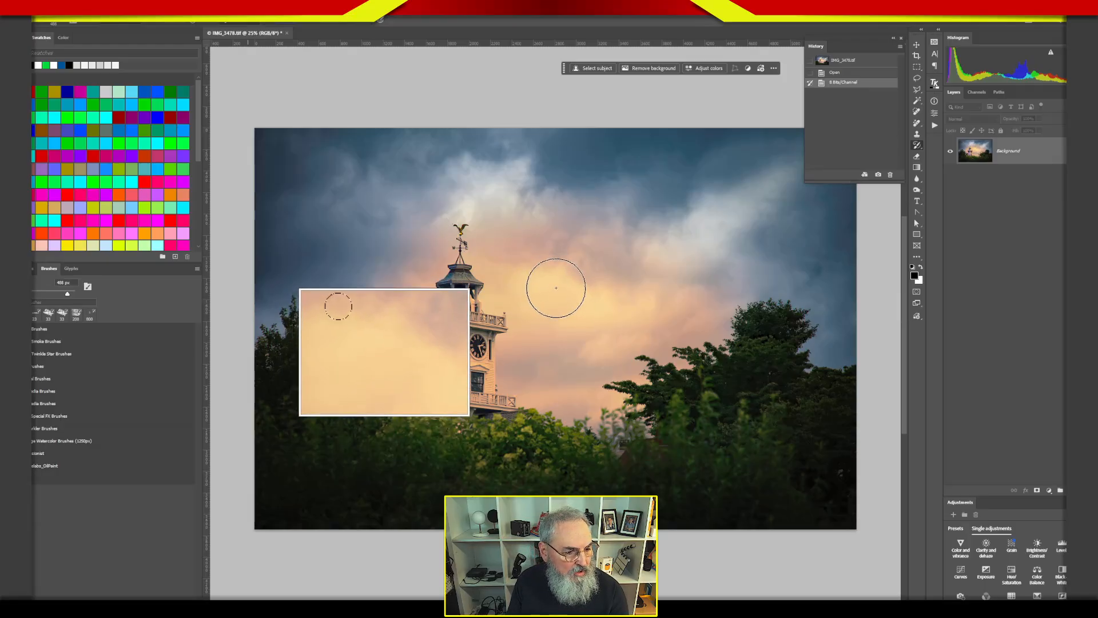
pyautogui.press('super+Escape')
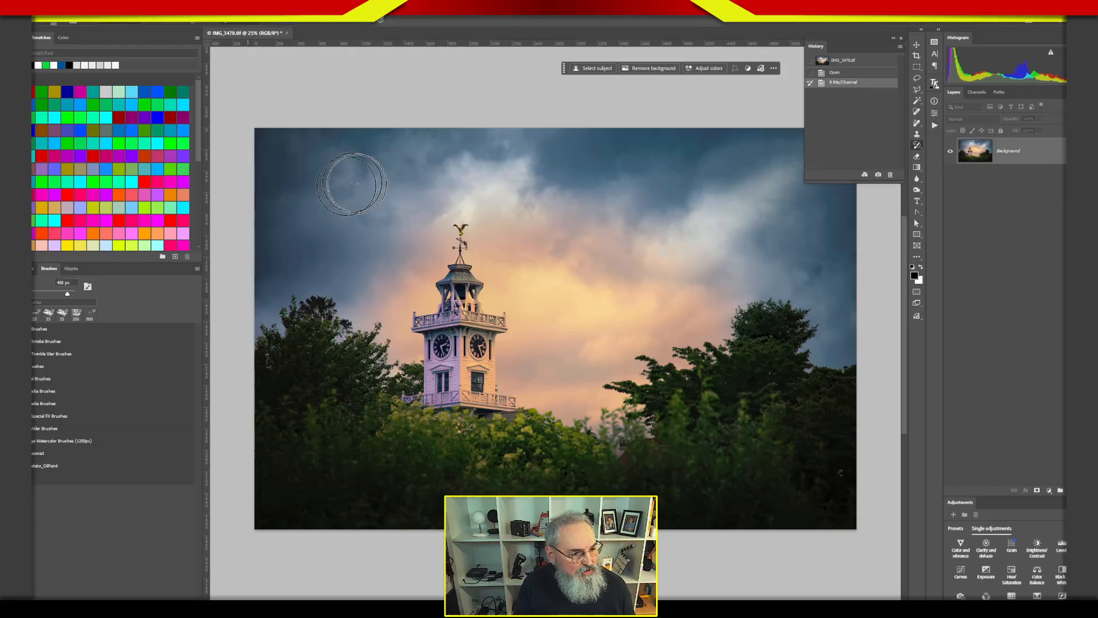
pyautogui.moveTo(343, 191)
pyautogui.mouseDown()
pyautogui.moveTo(350, 209)
pyautogui.moveTo(417, 209)
pyautogui.moveTo(363, 188)
pyautogui.moveTo(364, 215)
pyautogui.moveTo(385, 186)
pyautogui.moveTo(357, 200)
pyautogui.moveTo(404, 214)
pyautogui.mouseUp()
pyautogui.moveTo(610, 195)
pyautogui.mouseDown()
pyautogui.moveTo(598, 257)
pyautogui.moveTo(610, 206)
pyautogui.moveTo(595, 257)
pyautogui.moveTo(589, 223)
pyautogui.mouseUp()
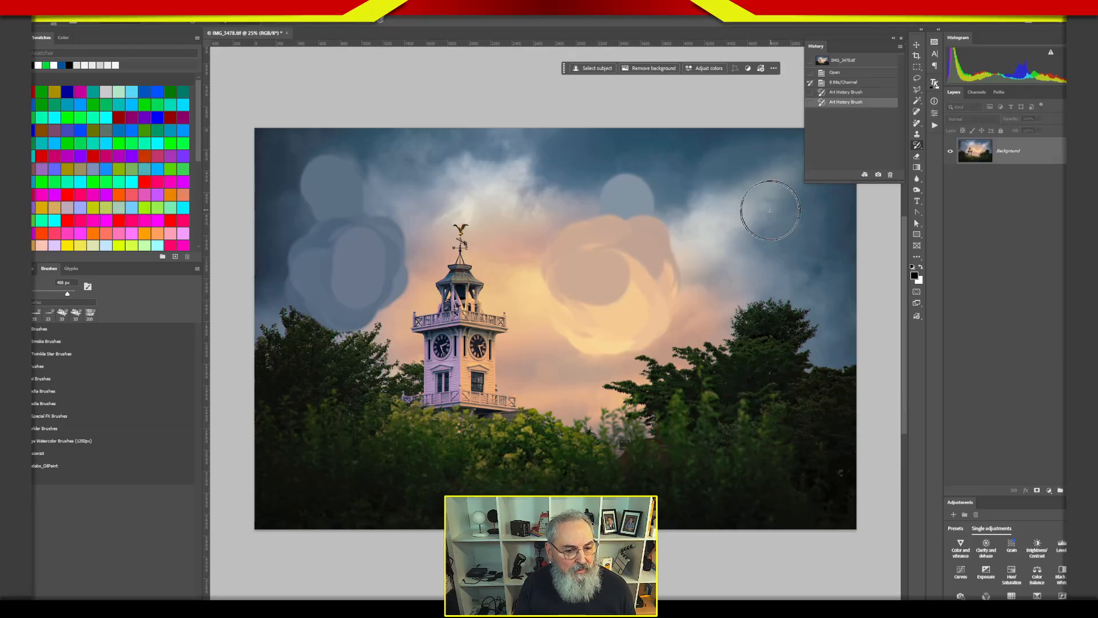
pyautogui.moveTo(753, 208)
pyautogui.mouseDown()
pyautogui.moveTo(750, 275)
pyautogui.moveTo(756, 211)
pyautogui.mouseUp()
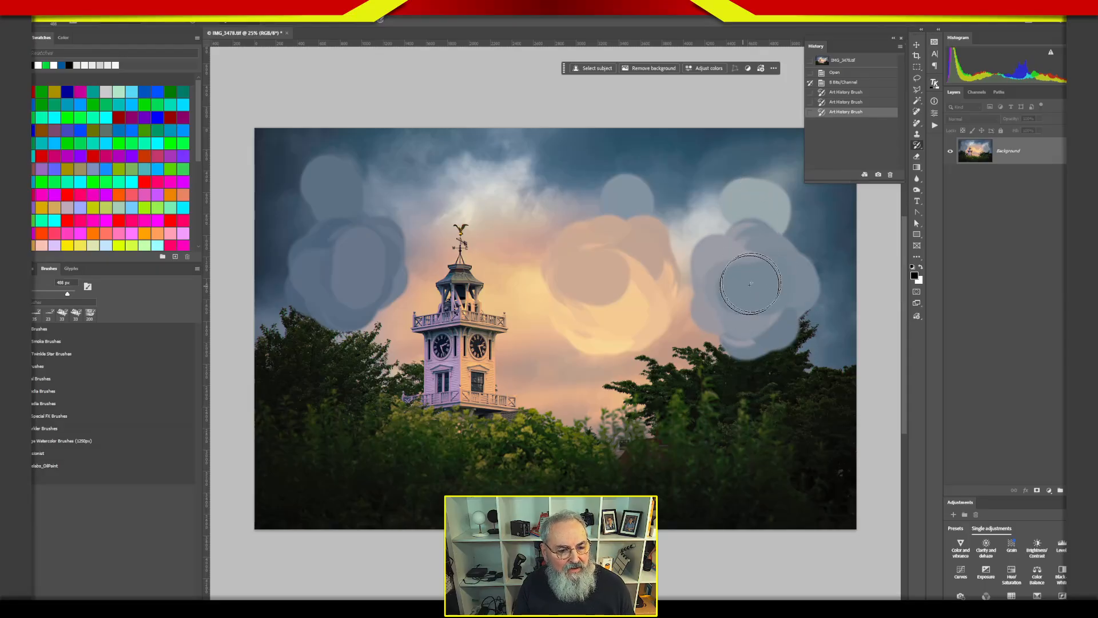
pyautogui.moveTo(495, 196)
pyautogui.mouseDown()
pyautogui.moveTo(494, 184)
pyautogui.moveTo(426, 193)
pyautogui.mouseUp()
pyautogui.moveTo(530, 370); pyautogui.dragTo(527, 362)
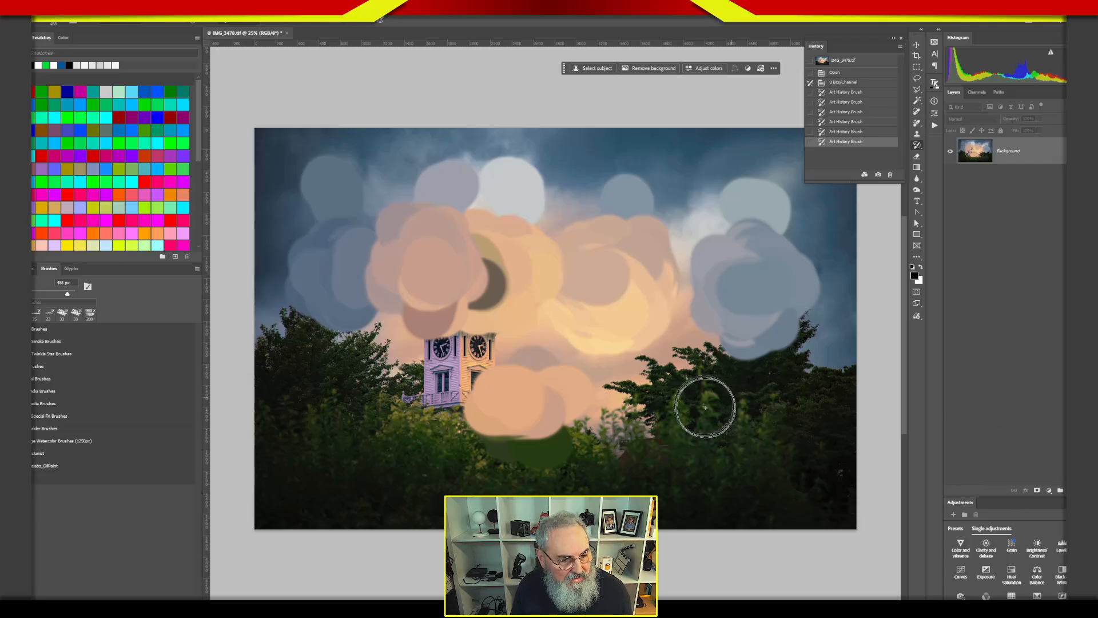
pyautogui.click(691, 423)
pyautogui.moveTo(697, 427); pyautogui.dragTo(698, 411)
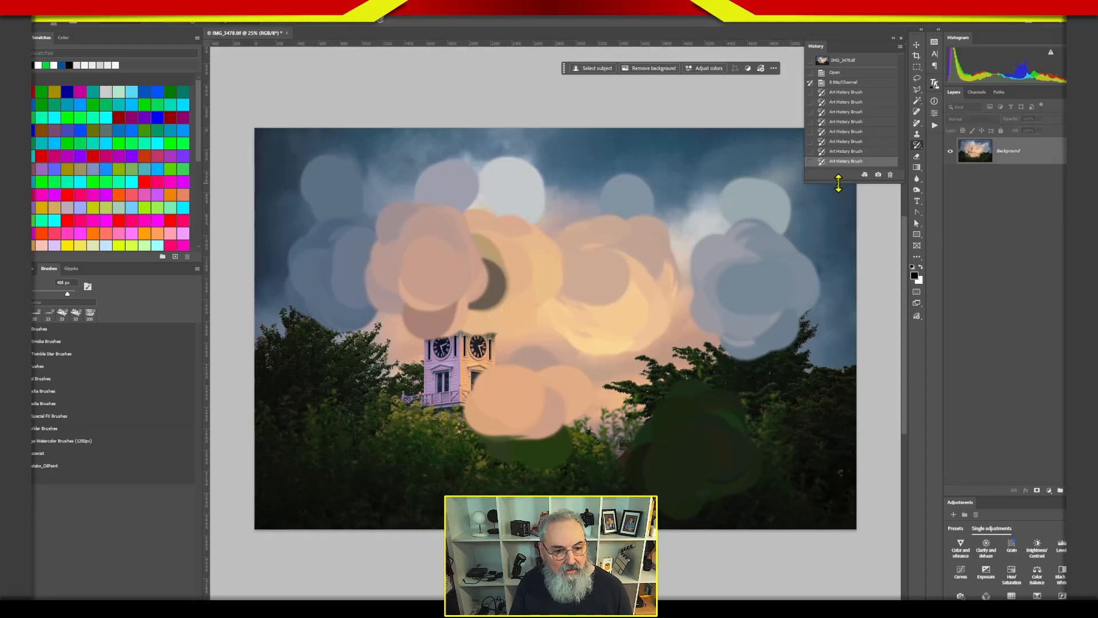
# - Lengthen the History panel, return to the 8 Bits/Channel state and step forward through every Art History Brush state
pyautogui.moveTo(840, 182); pyautogui.dragTo(839, 204)
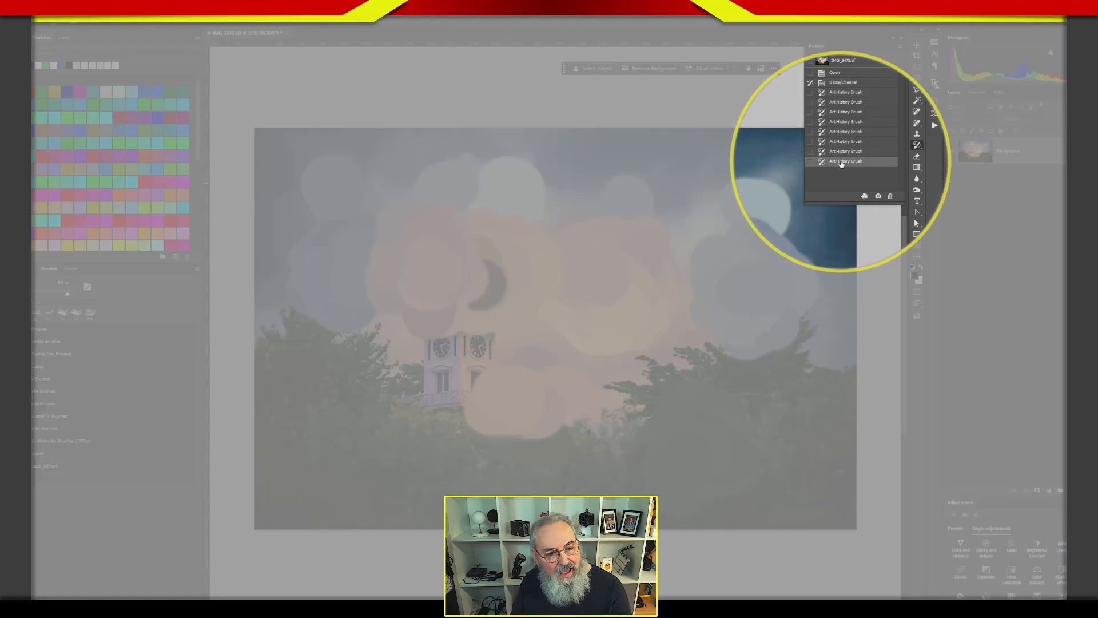
pyautogui.click(859, 83)
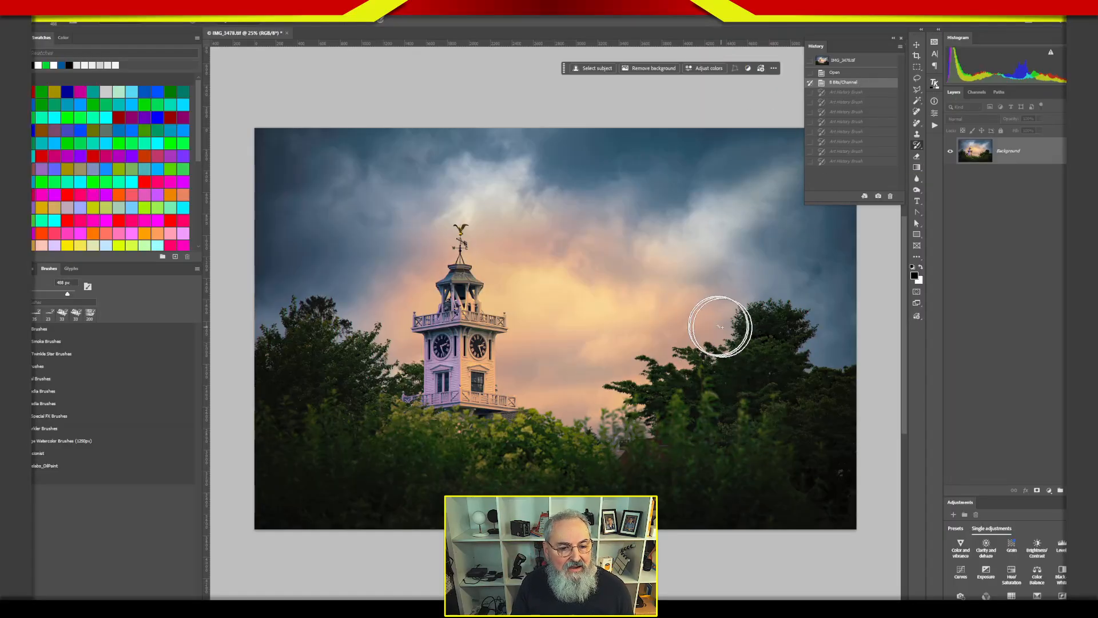
pyautogui.click(854, 94)
pyautogui.click(852, 102)
pyautogui.click(851, 113)
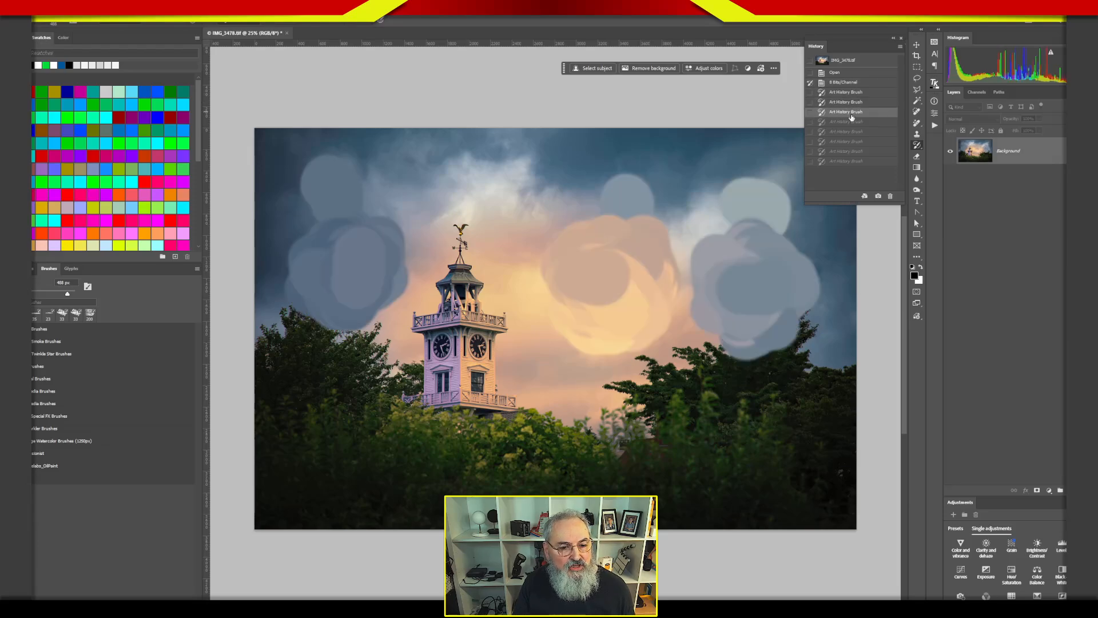
pyautogui.click(851, 123)
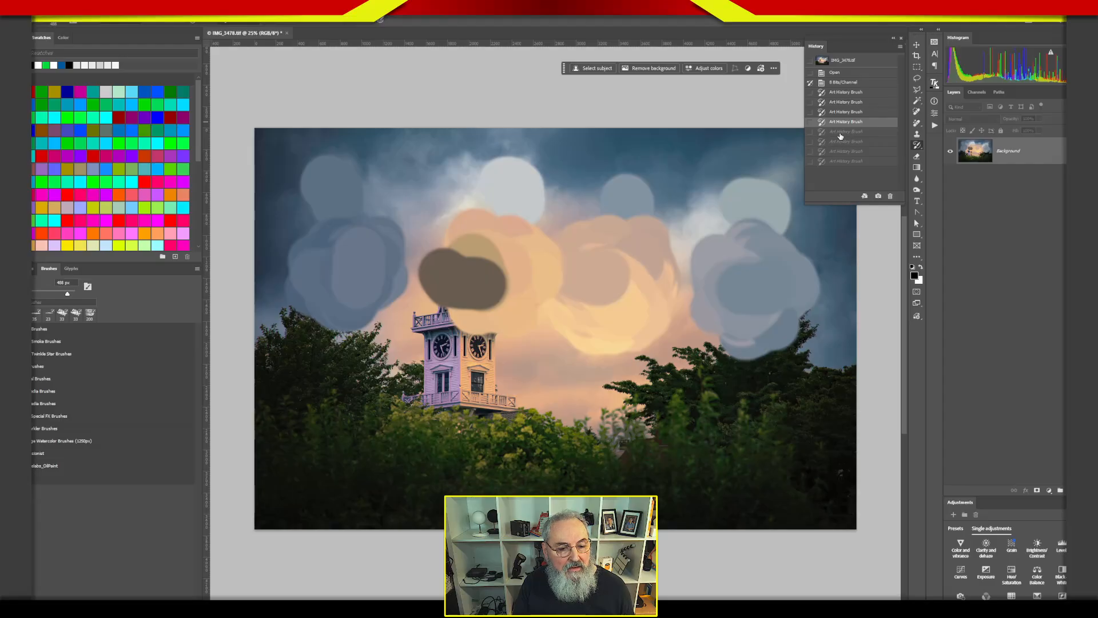
pyautogui.click(843, 132)
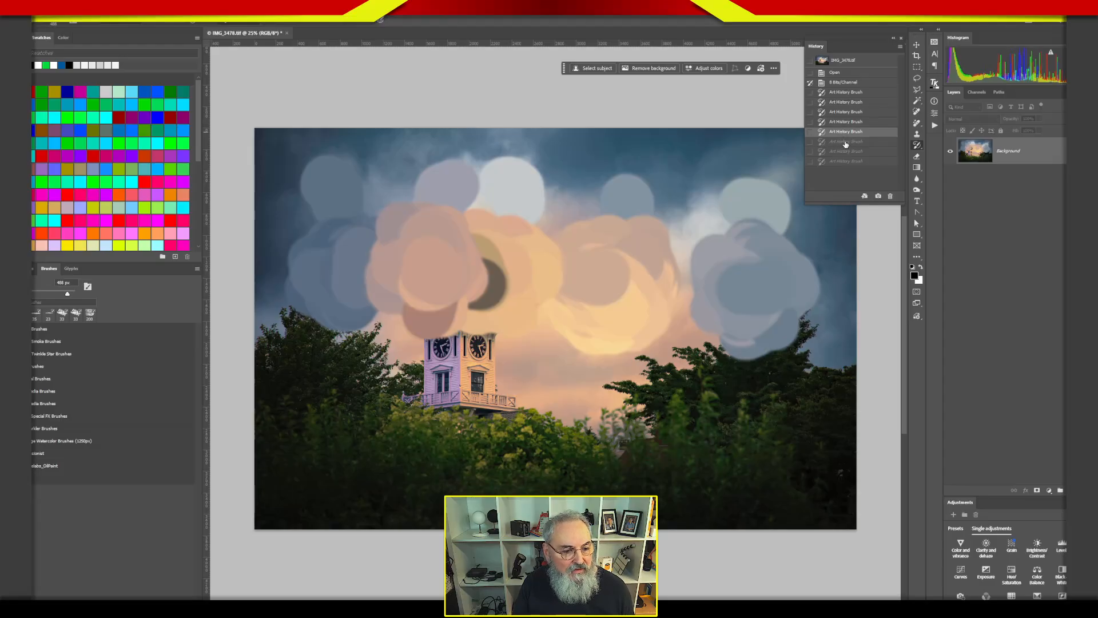
pyautogui.click(846, 142)
pyautogui.click(842, 152)
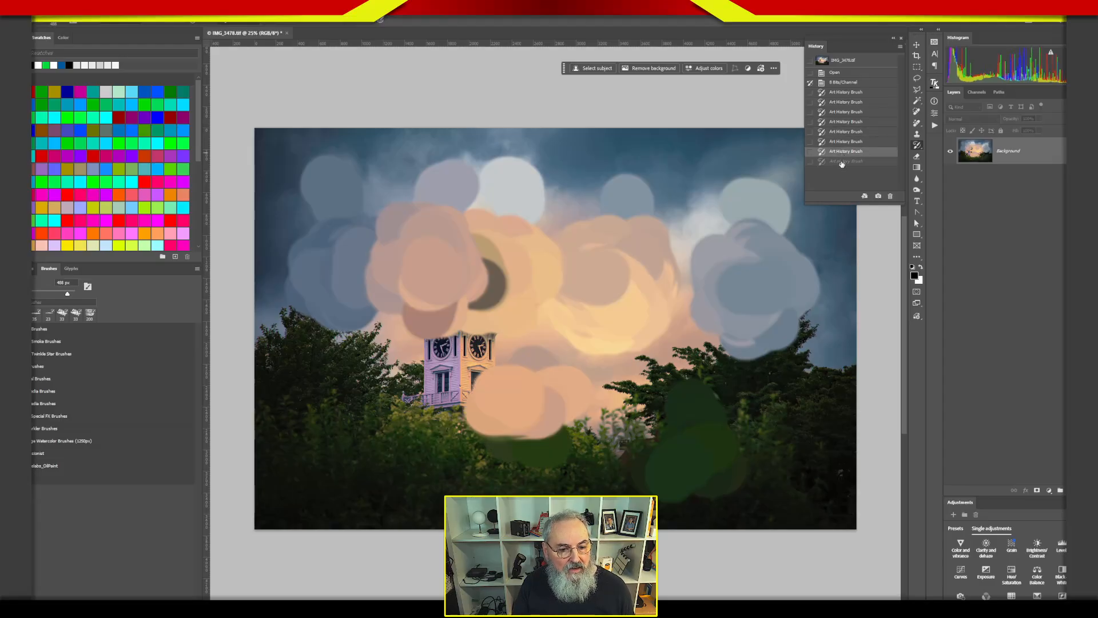
pyautogui.click(843, 162)
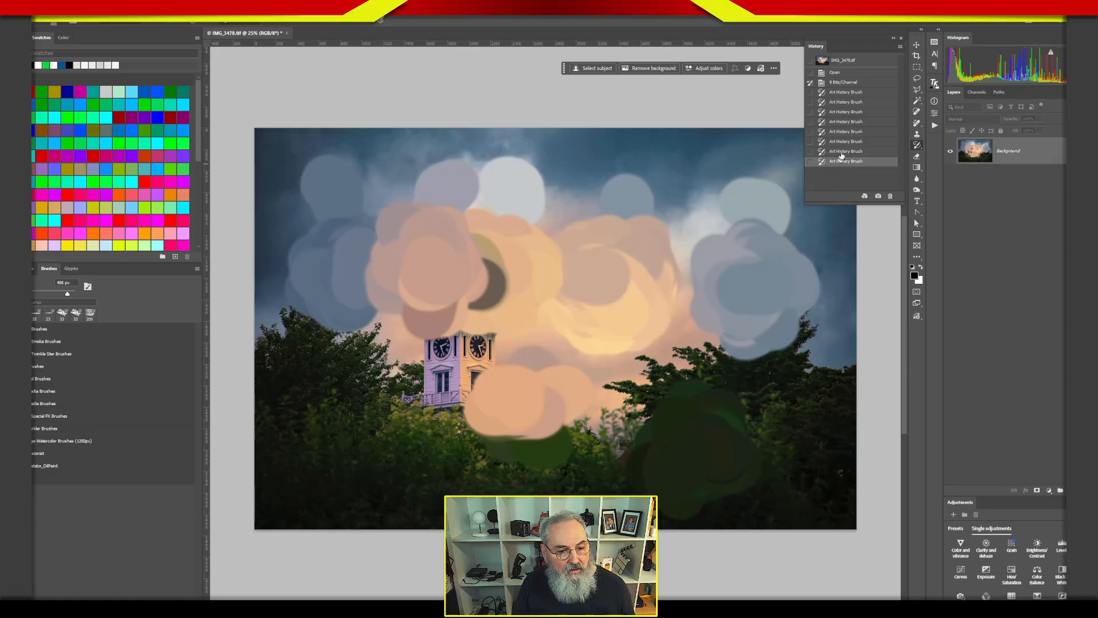
# - Step back through each Art History Brush state to the 8 Bits/Channel state and lengthen the History panel
pyautogui.click(842, 151)
pyautogui.click(847, 142)
pyautogui.click(849, 132)
pyautogui.click(848, 121)
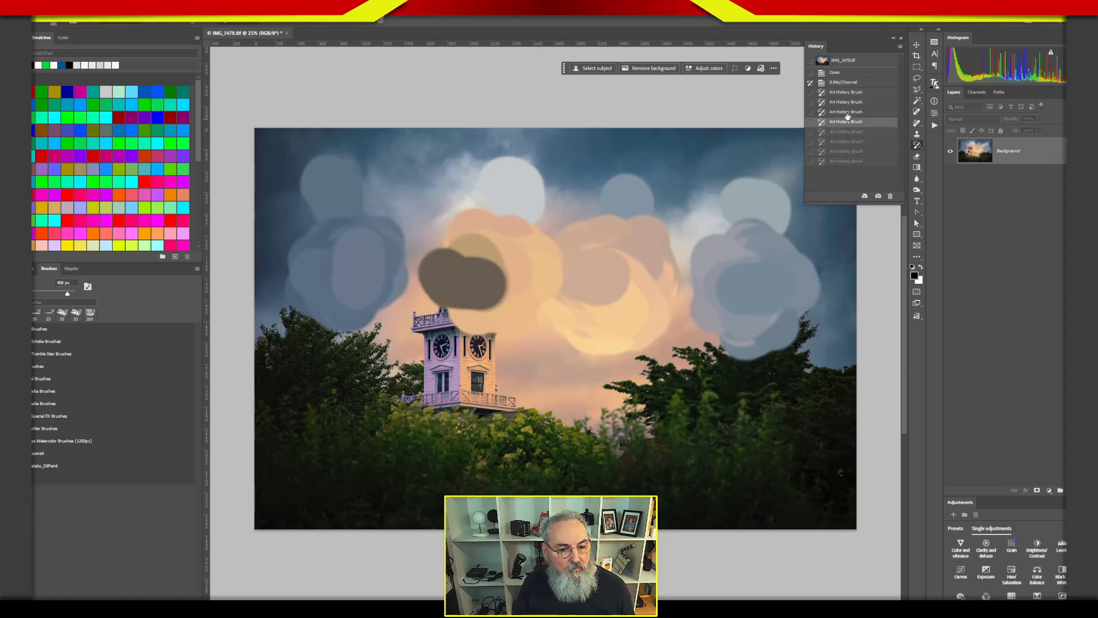
pyautogui.click(848, 112)
pyautogui.click(847, 101)
pyautogui.click(847, 93)
pyautogui.click(863, 81)
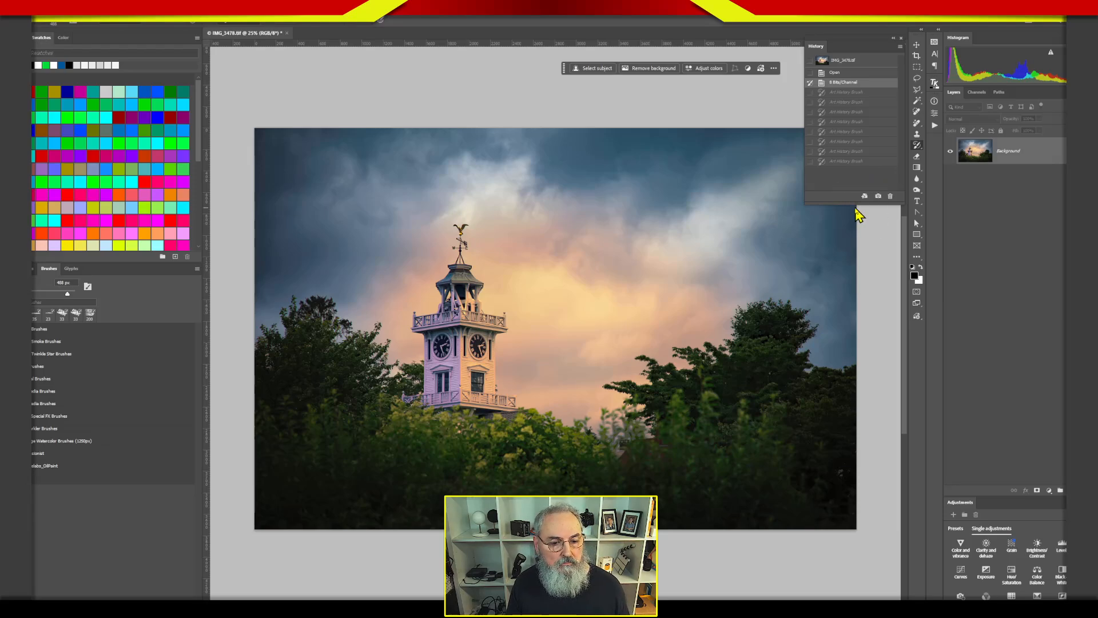
pyautogui.moveTo(857, 201); pyautogui.dragTo(863, 329)
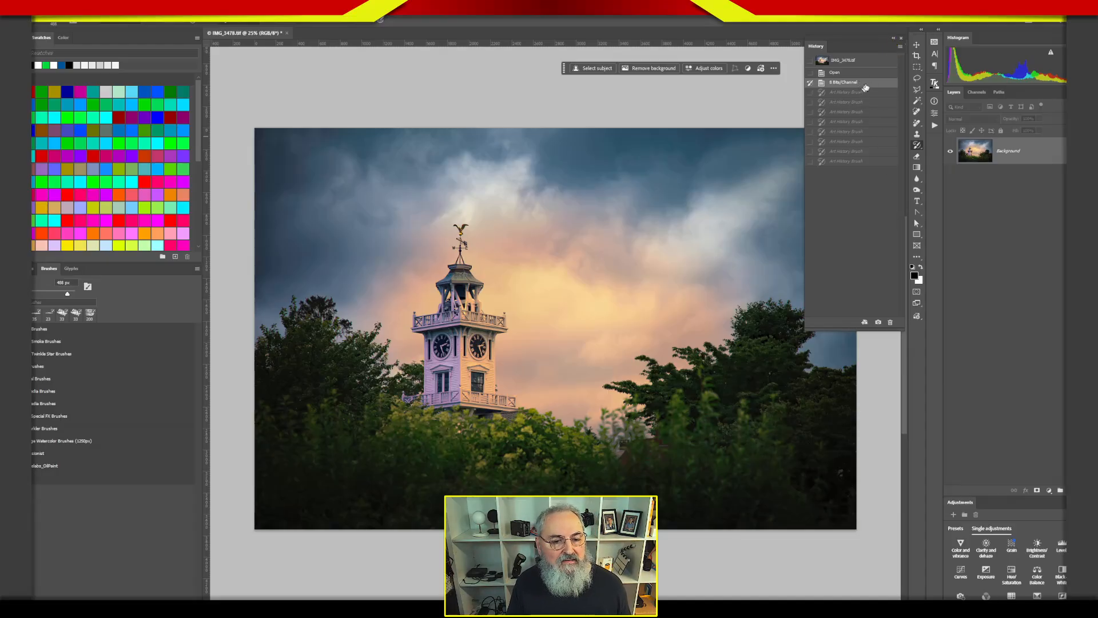
# - Choose a longer Tight stroke style for the Art History Brush and reduce the brush size to 256 px
pyautogui.click(233, 23)
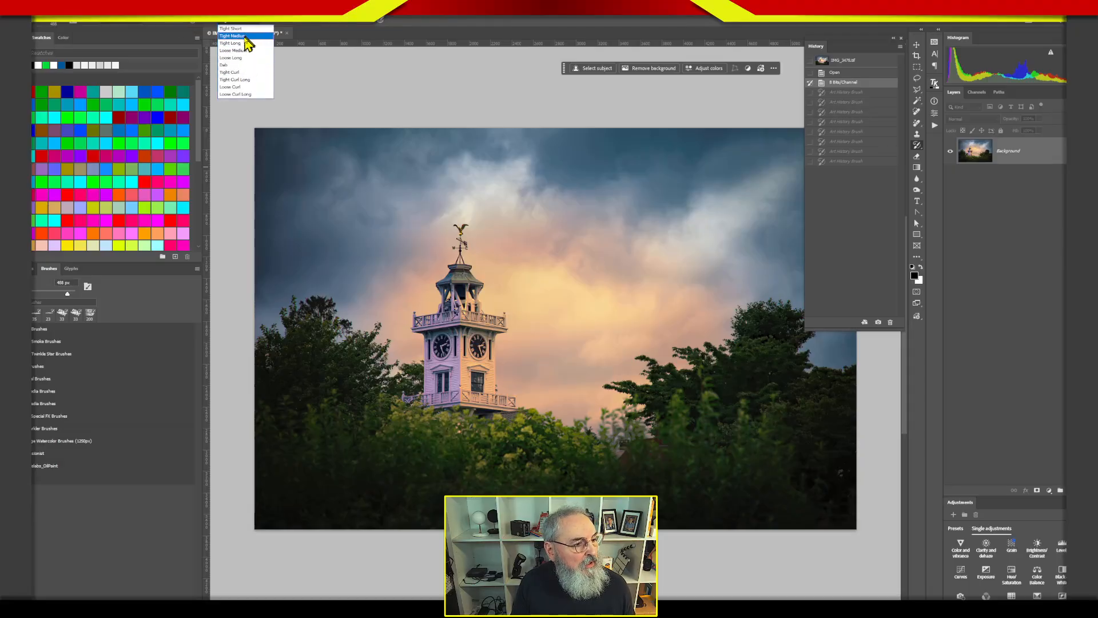
pyautogui.click(245, 44)
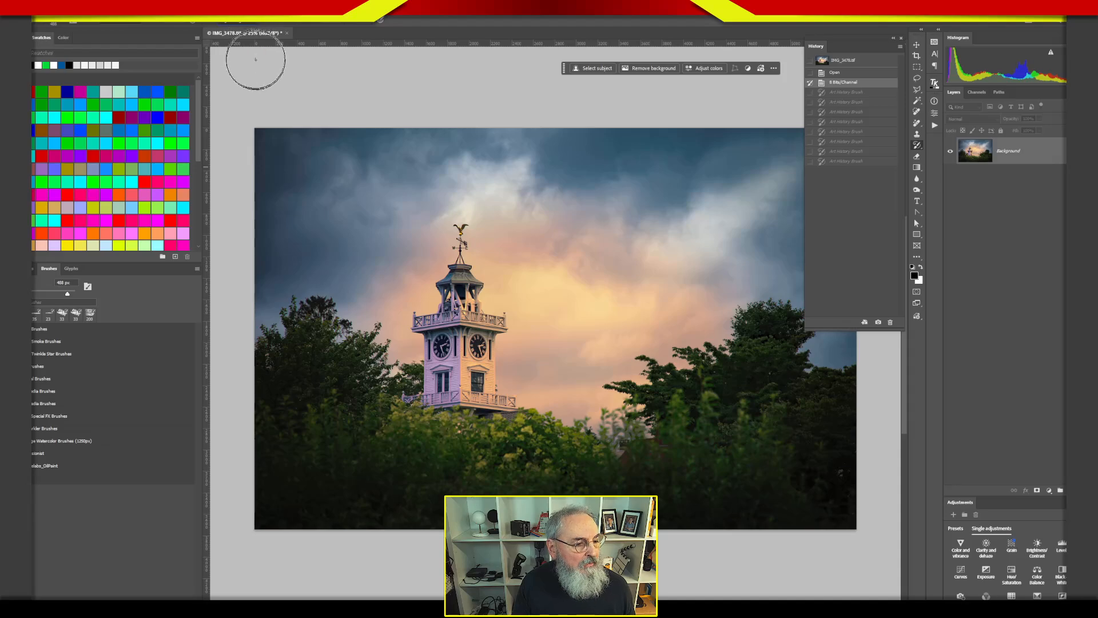
pyautogui.moveTo(601, 245); pyautogui.dragTo(580, 244)
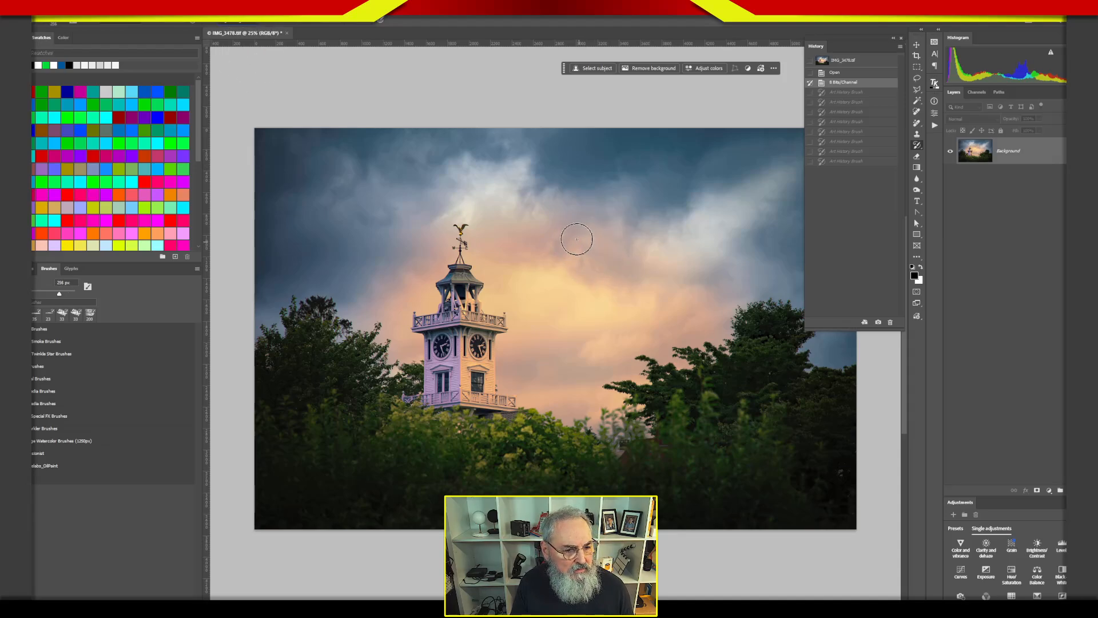
pyautogui.click(233, 23)
pyautogui.click(241, 44)
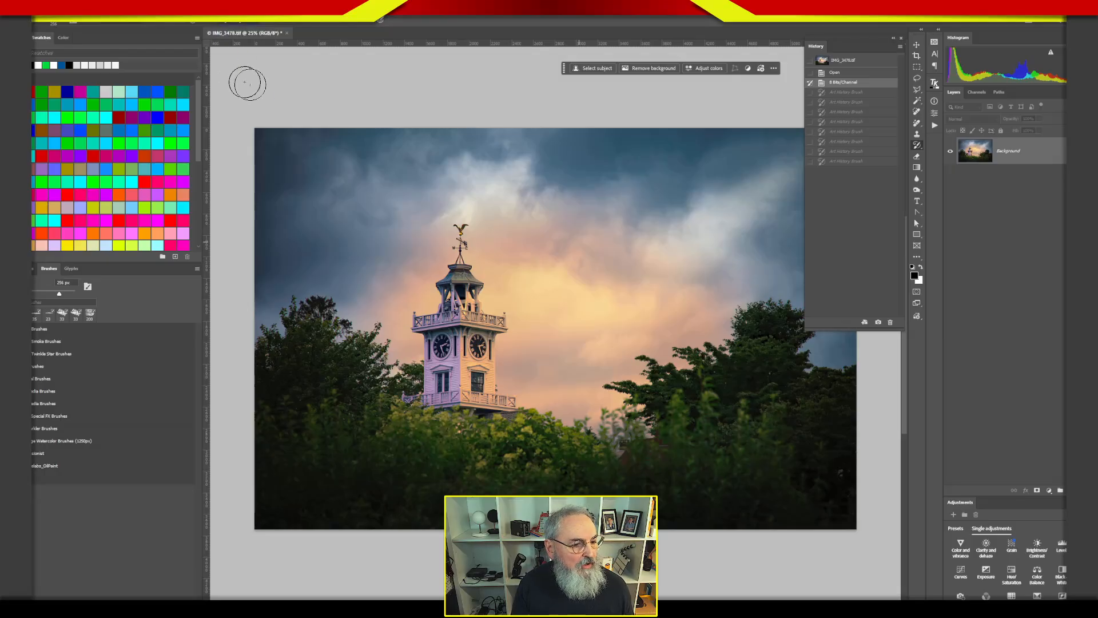
# - Paint overlapping Art History Brush strokes over the bright clouds, the darker sky, the tower and the trees
pyautogui.moveTo(586, 212); pyautogui.dragTo(527, 252)
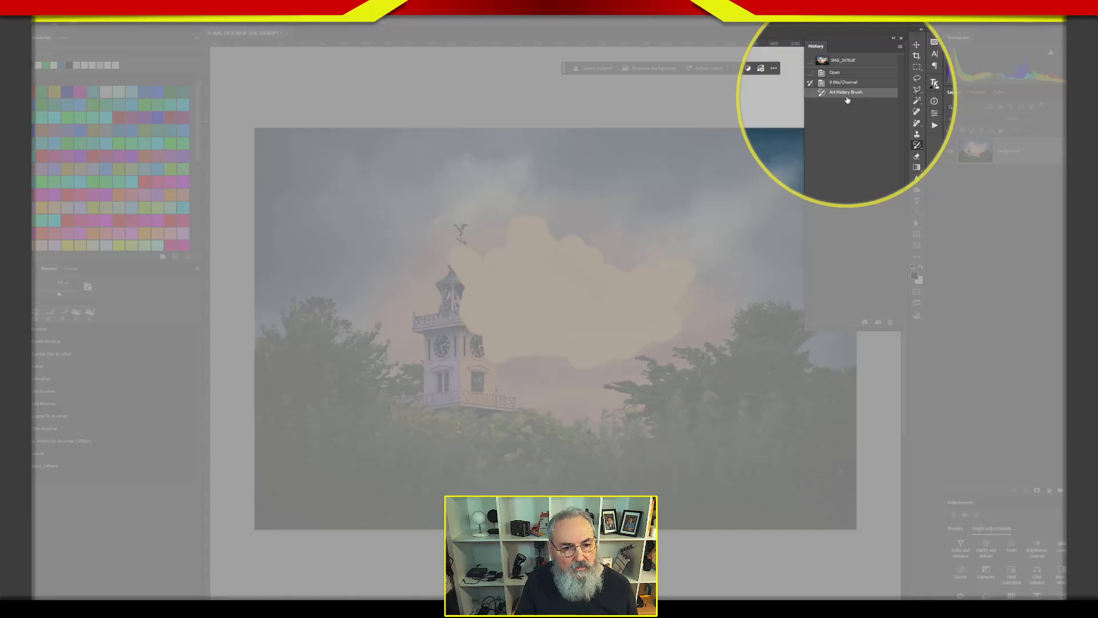
pyautogui.press('Escape')
pyautogui.moveTo(389, 259)
pyautogui.mouseDown()
pyautogui.moveTo(318, 242)
pyautogui.moveTo(329, 246)
pyautogui.mouseUp()
pyautogui.moveTo(641, 197); pyautogui.dragTo(674, 245)
pyautogui.moveTo(737, 385); pyautogui.dragTo(665, 383)
pyautogui.moveTo(447, 423); pyautogui.dragTo(452, 427)
pyautogui.moveTo(435, 357); pyautogui.dragTo(420, 343)
pyautogui.moveTo(447, 239)
pyautogui.mouseDown()
pyautogui.moveTo(434, 269)
pyautogui.moveTo(486, 240)
pyautogui.moveTo(531, 193)
pyautogui.mouseUp()
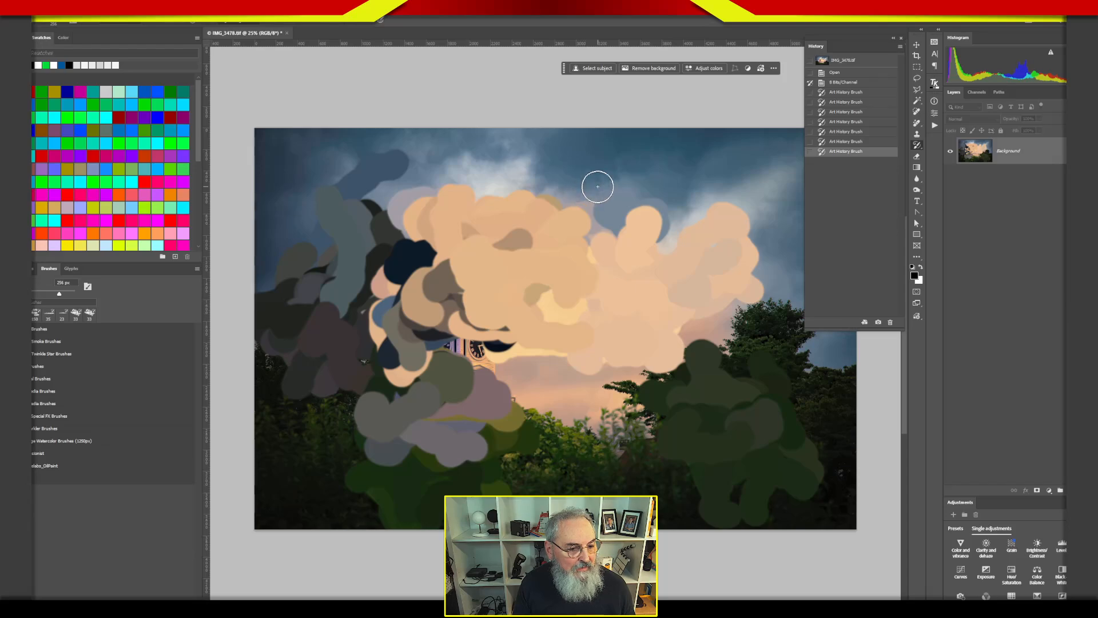
pyautogui.moveTo(597, 186); pyautogui.dragTo(596, 179)
# - Check the style options again and paint further strokes over the remaining clouds, blue sky, tower base and lower trees
pyautogui.click(235, 24)
pyautogui.click(242, 26)
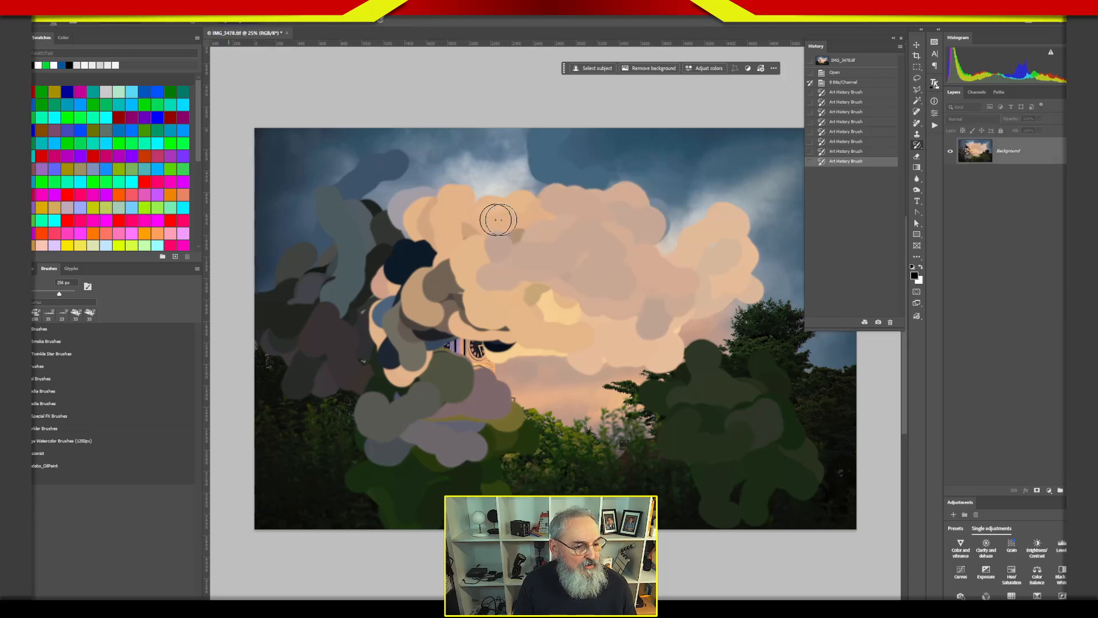
pyautogui.moveTo(709, 193)
pyautogui.mouseDown()
pyautogui.moveTo(703, 240)
pyautogui.moveTo(667, 225)
pyautogui.mouseUp()
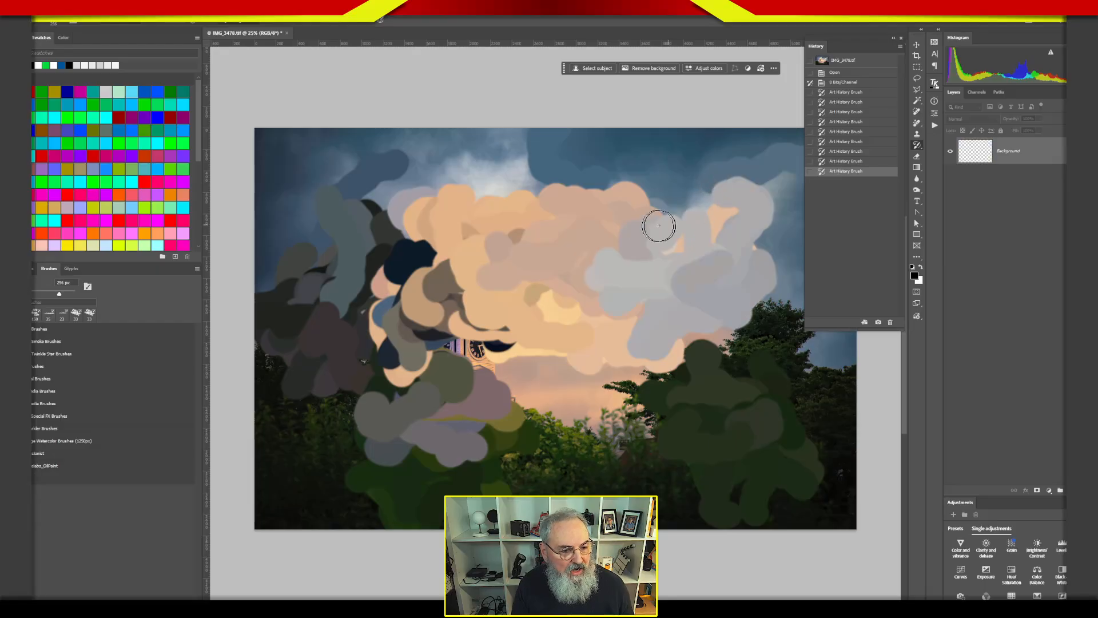
pyautogui.moveTo(474, 174); pyautogui.dragTo(460, 175)
pyautogui.moveTo(336, 196); pyautogui.dragTo(313, 181)
pyautogui.moveTo(595, 399); pyautogui.dragTo(612, 374)
pyautogui.moveTo(341, 419)
pyautogui.mouseDown()
pyautogui.moveTo(318, 417)
pyautogui.moveTo(343, 397)
pyautogui.mouseUp()
pyautogui.moveTo(389, 326)
pyautogui.mouseDown()
pyautogui.moveTo(400, 206)
pyautogui.moveTo(390, 155)
pyautogui.moveTo(405, 155)
pyautogui.mouseUp()
pyautogui.moveTo(582, 153); pyautogui.dragTo(589, 157)
pyautogui.moveTo(674, 173); pyautogui.dragTo(634, 161)
pyautogui.moveTo(522, 164)
pyautogui.mouseDown()
pyautogui.moveTo(473, 245)
pyautogui.moveTo(444, 268)
pyautogui.moveTo(490, 343)
pyautogui.moveTo(508, 346)
pyautogui.moveTo(510, 252)
pyautogui.moveTo(594, 275)
pyautogui.moveTo(601, 299)
pyautogui.moveTo(558, 315)
pyautogui.mouseUp()
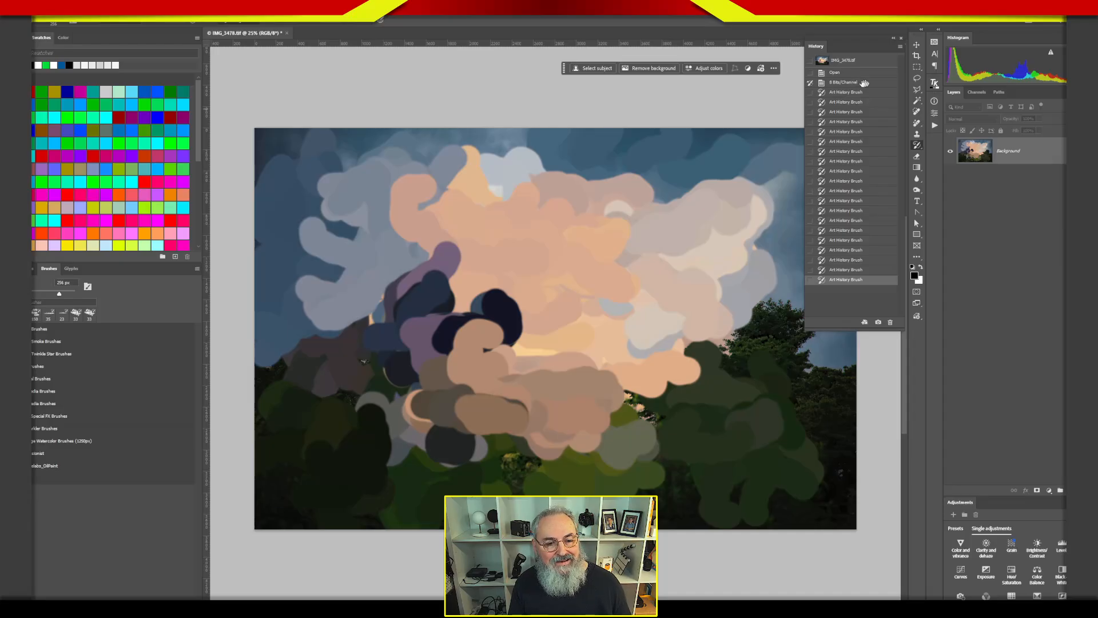
# - Paint more dense strokes over the glowing centre of the sky, the surrounding clouds, the tower and the tree edges
pyautogui.moveTo(719, 340); pyautogui.dragTo(709, 331)
pyautogui.moveTo(578, 228); pyautogui.dragTo(579, 233)
pyautogui.moveTo(436, 257)
pyautogui.mouseDown()
pyautogui.moveTo(424, 267)
pyautogui.moveTo(401, 260)
pyautogui.mouseUp()
pyautogui.moveTo(360, 248); pyautogui.dragTo(348, 246)
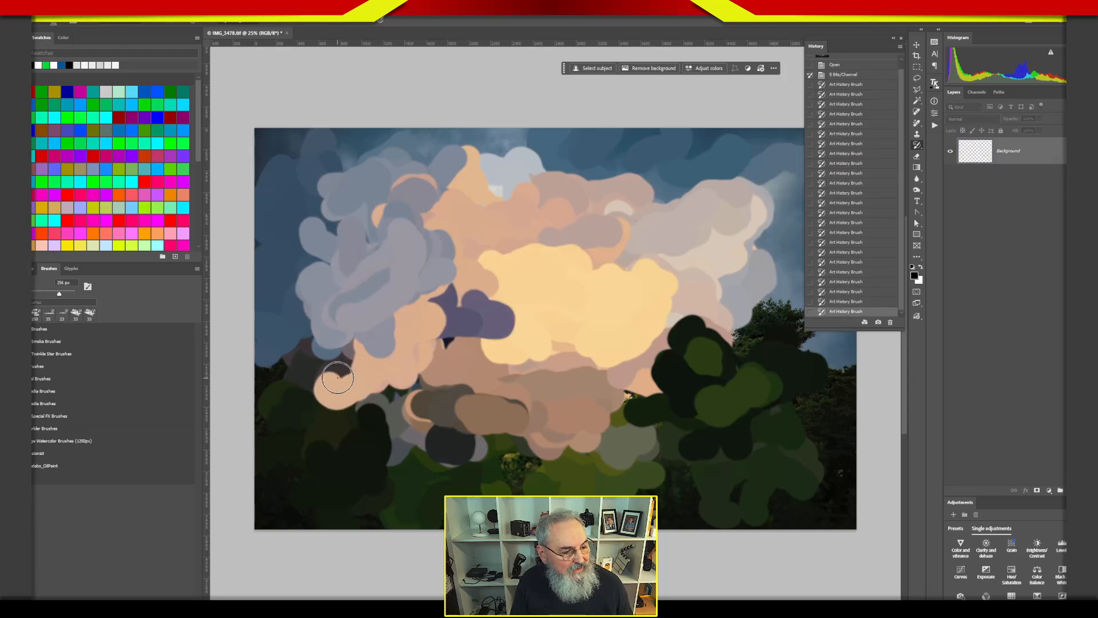
pyautogui.moveTo(348, 369); pyautogui.dragTo(355, 372)
pyautogui.moveTo(503, 244)
pyautogui.mouseDown()
pyautogui.moveTo(530, 220)
pyautogui.moveTo(607, 217)
pyautogui.moveTo(702, 190)
pyautogui.moveTo(709, 199)
pyautogui.moveTo(667, 181)
pyautogui.mouseUp()
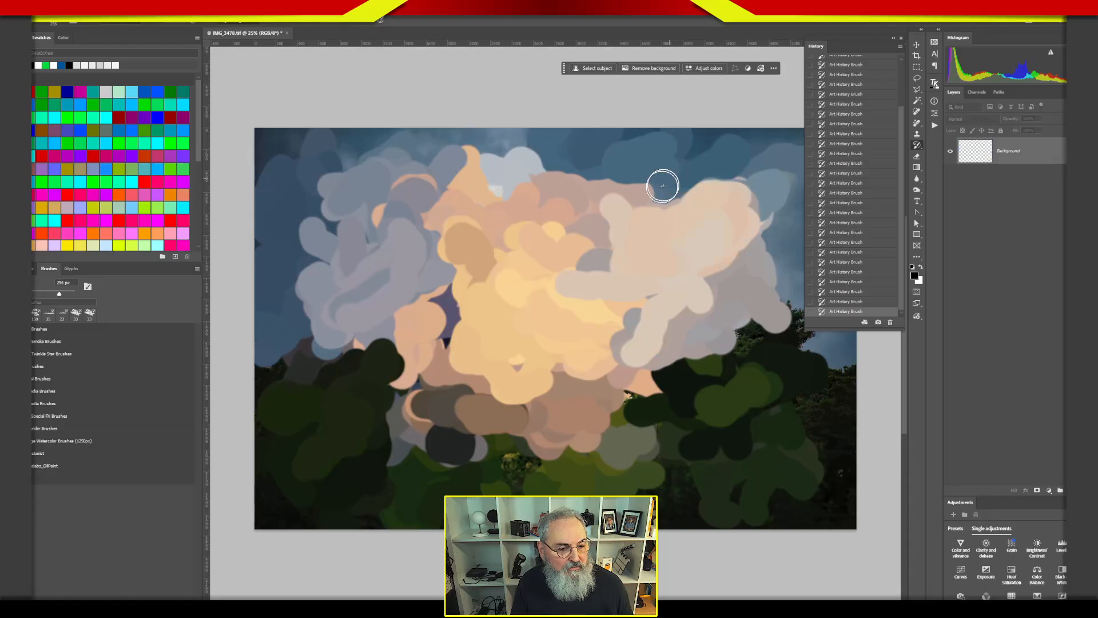
pyautogui.moveTo(553, 169)
pyautogui.mouseDown()
pyautogui.moveTo(454, 184)
pyautogui.moveTo(421, 174)
pyautogui.moveTo(338, 196)
pyautogui.moveTo(469, 265)
pyautogui.moveTo(676, 237)
pyautogui.moveTo(693, 292)
pyautogui.moveTo(742, 271)
pyautogui.moveTo(744, 255)
pyautogui.moveTo(735, 212)
pyautogui.moveTo(676, 166)
pyautogui.mouseUp()
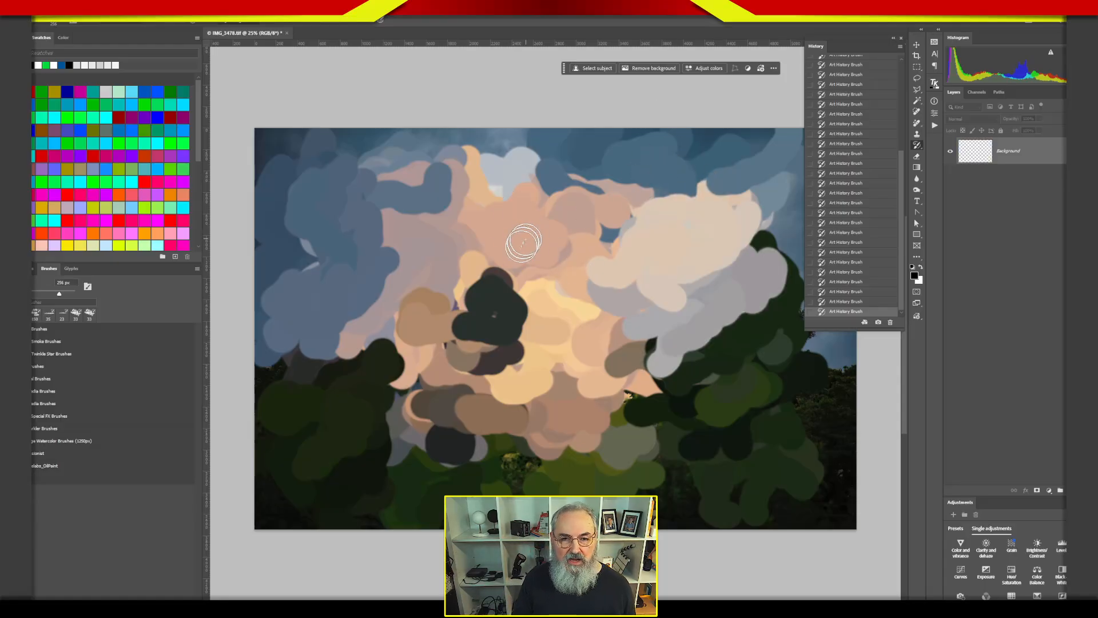
pyautogui.moveTo(549, 233)
pyautogui.mouseDown()
pyautogui.moveTo(559, 215)
pyautogui.moveTo(522, 189)
pyautogui.moveTo(535, 228)
pyautogui.moveTo(401, 244)
pyautogui.moveTo(449, 296)
pyautogui.moveTo(532, 332)
pyautogui.mouseUp()
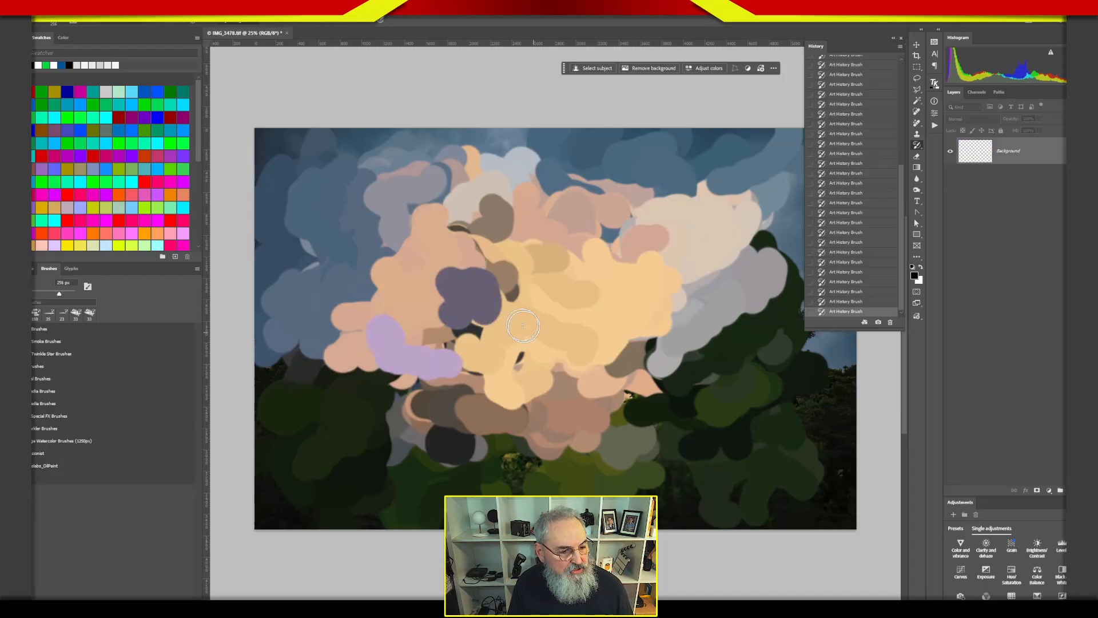
pyautogui.moveTo(593, 209)
pyautogui.mouseDown()
pyautogui.moveTo(619, 233)
pyautogui.moveTo(663, 228)
pyautogui.moveTo(603, 208)
pyautogui.moveTo(628, 290)
pyautogui.moveTo(411, 312)
pyautogui.moveTo(739, 300)
pyautogui.mouseUp()
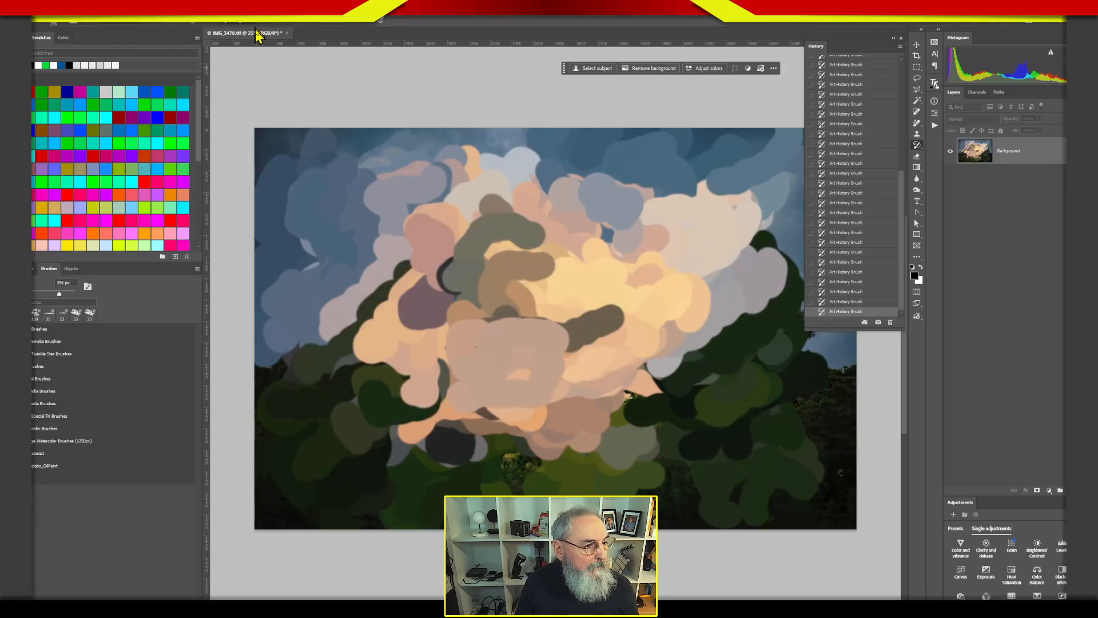
# - Return the photo to the 8 Bits/Channel history state and set the Art History Brush style to Tight Curl Long
pyautogui.moveTo(904, 187); pyautogui.dragTo(906, 73)
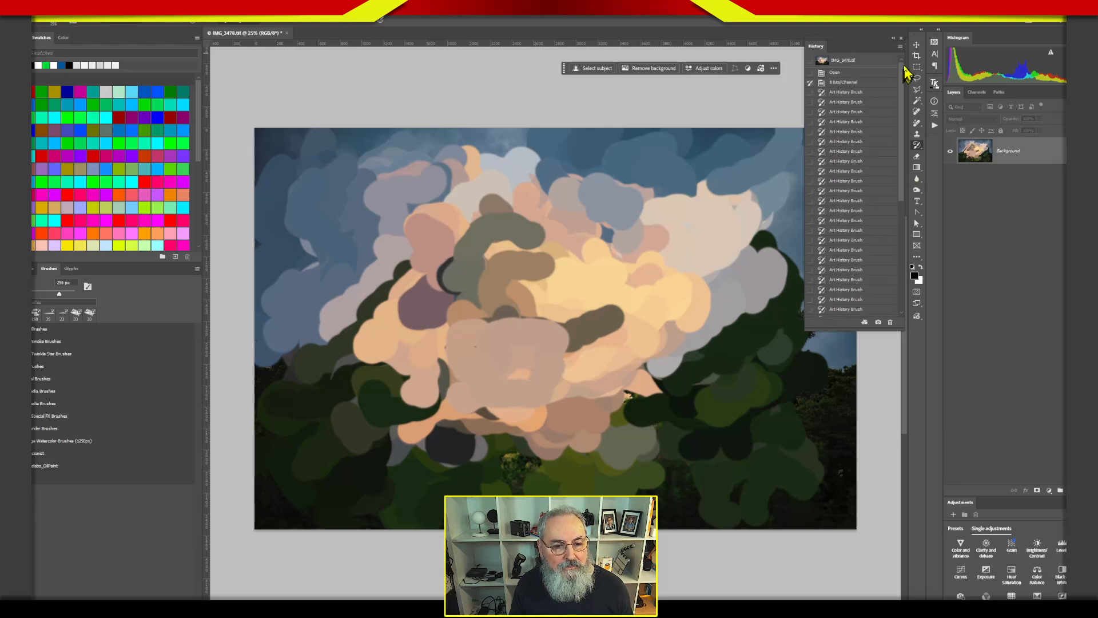
pyautogui.click(852, 82)
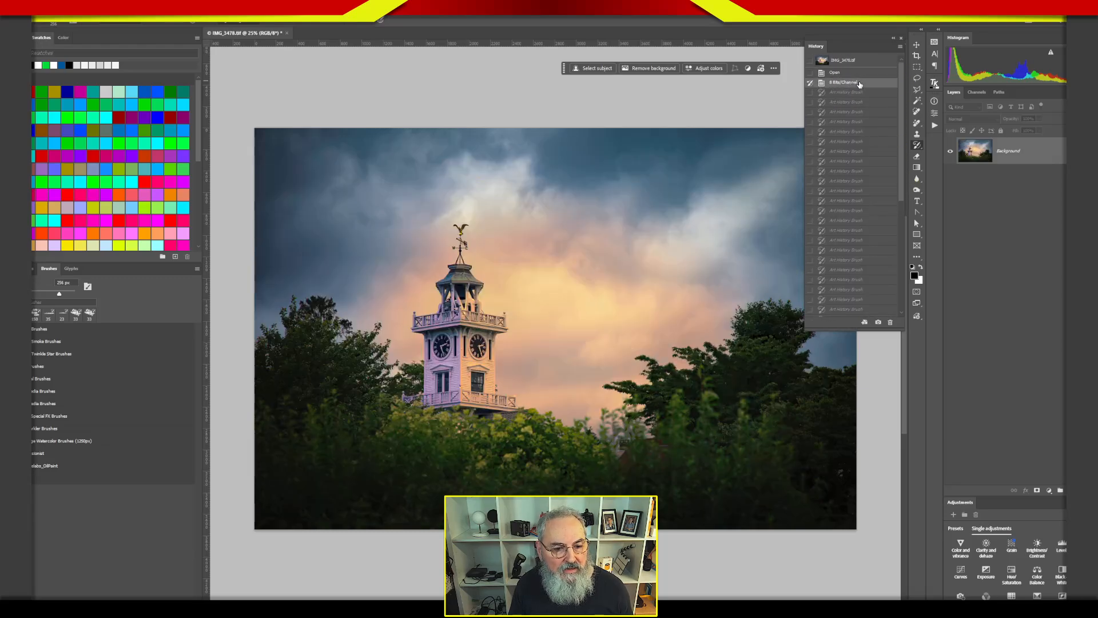
pyautogui.click(236, 22)
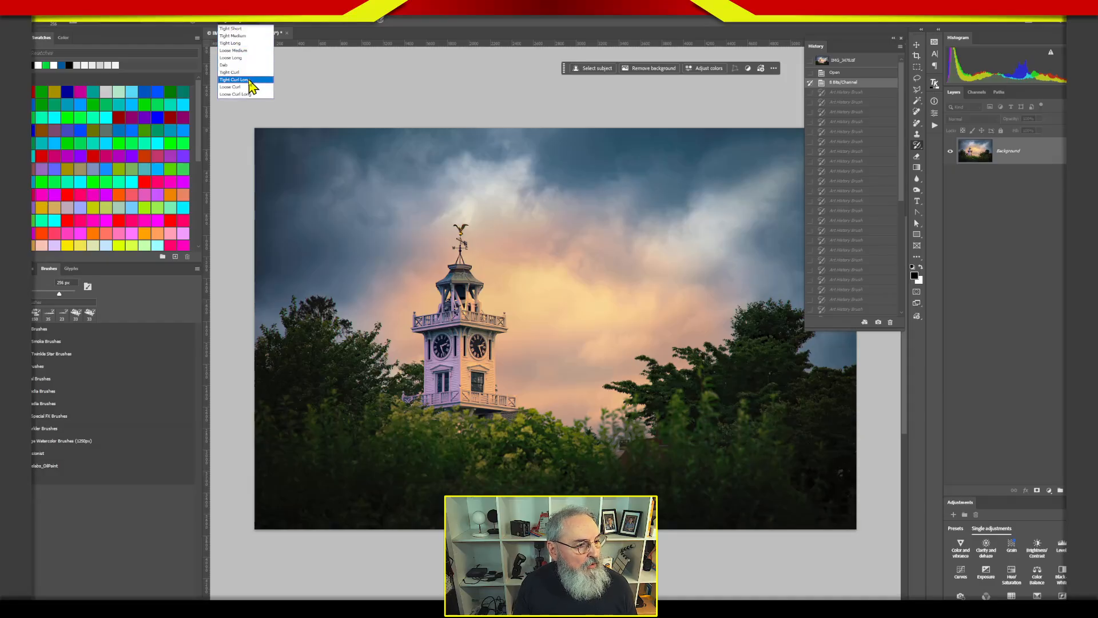
pyautogui.click(250, 80)
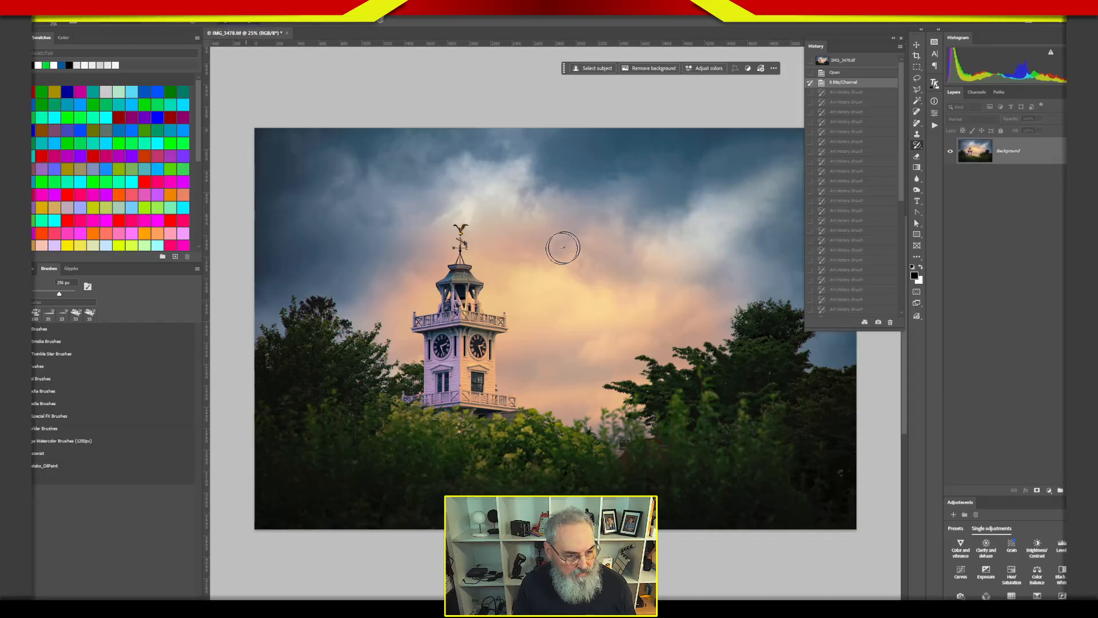
# - Test one long stroke across the sky and tower, undo it, and reduce the brush size to 120 px
pyautogui.moveTo(537, 260)
pyautogui.mouseDown()
pyautogui.moveTo(544, 253)
pyautogui.moveTo(420, 238)
pyautogui.moveTo(413, 262)
pyautogui.moveTo(455, 211)
pyautogui.moveTo(569, 191)
pyautogui.moveTo(640, 216)
pyautogui.moveTo(669, 267)
pyautogui.moveTo(649, 400)
pyautogui.moveTo(624, 392)
pyautogui.mouseUp()
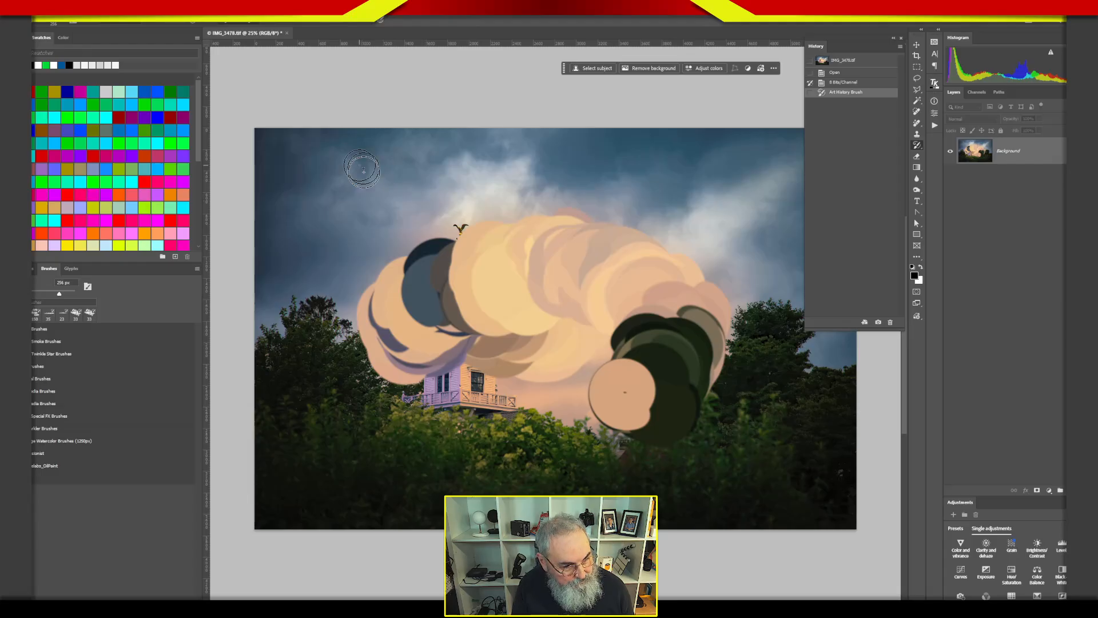
pyautogui.hotkey('ctrl', 'z')
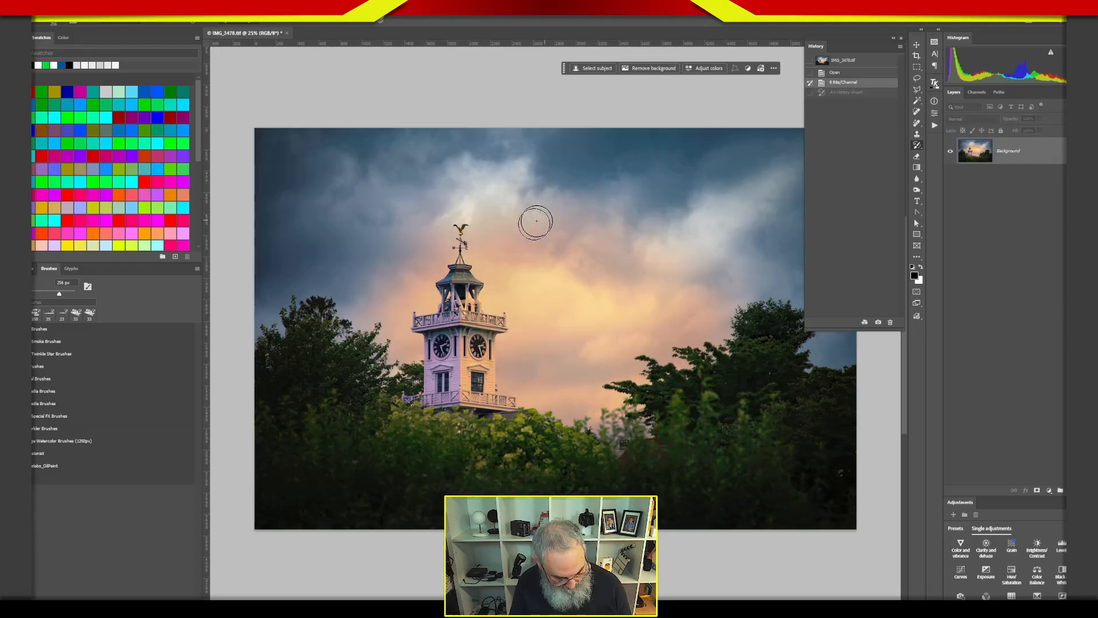
pyautogui.moveTo(570, 259); pyautogui.dragTo(545, 259)
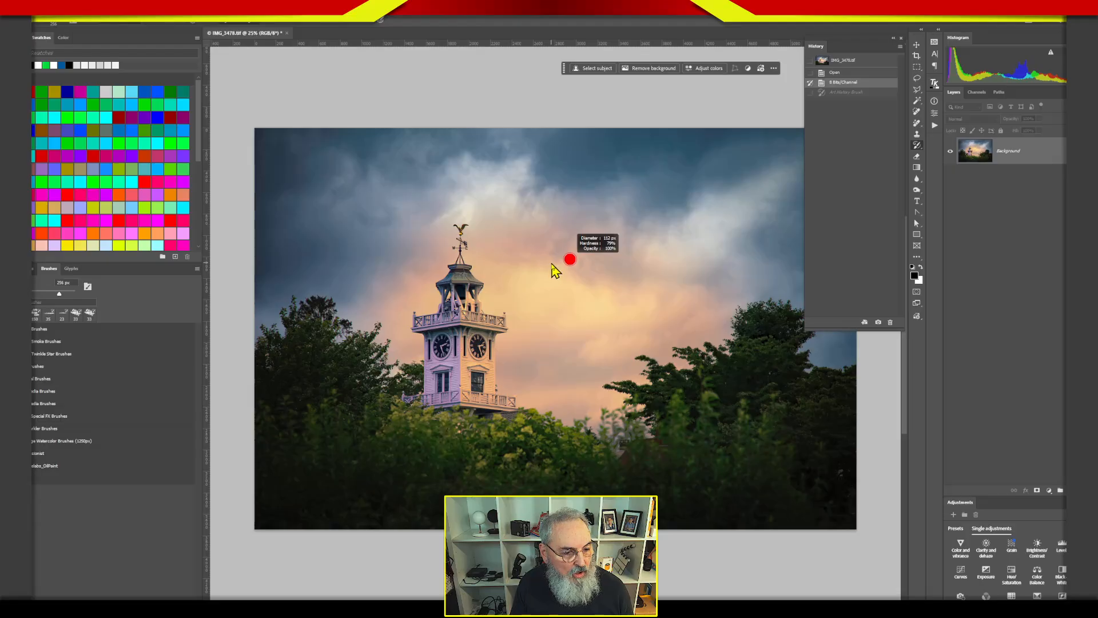
pyautogui.moveTo(552, 266); pyautogui.dragTo(546, 265)
# - Paint Tight Curl Long strokes at 120 px through the clouds, across the tower's top and along both groups of trees
pyautogui.moveTo(380, 226)
pyautogui.mouseDown()
pyautogui.moveTo(412, 203)
pyautogui.moveTo(549, 177)
pyautogui.moveTo(623, 206)
pyautogui.moveTo(630, 303)
pyautogui.moveTo(569, 285)
pyautogui.moveTo(583, 243)
pyautogui.moveTo(701, 210)
pyautogui.moveTo(711, 283)
pyautogui.mouseUp()
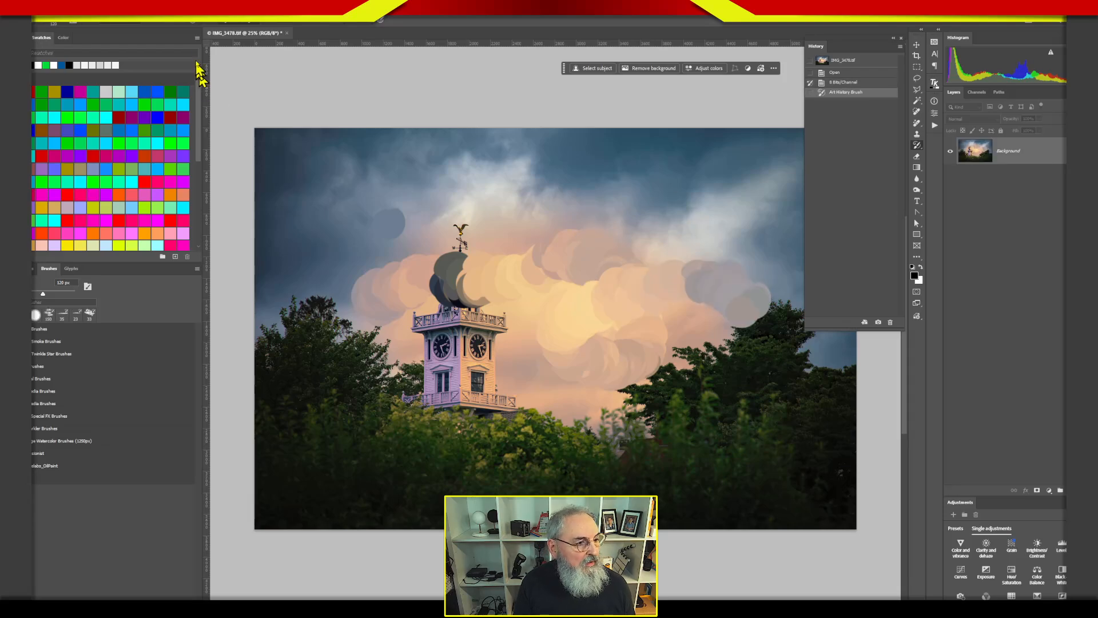
pyautogui.click(235, 22)
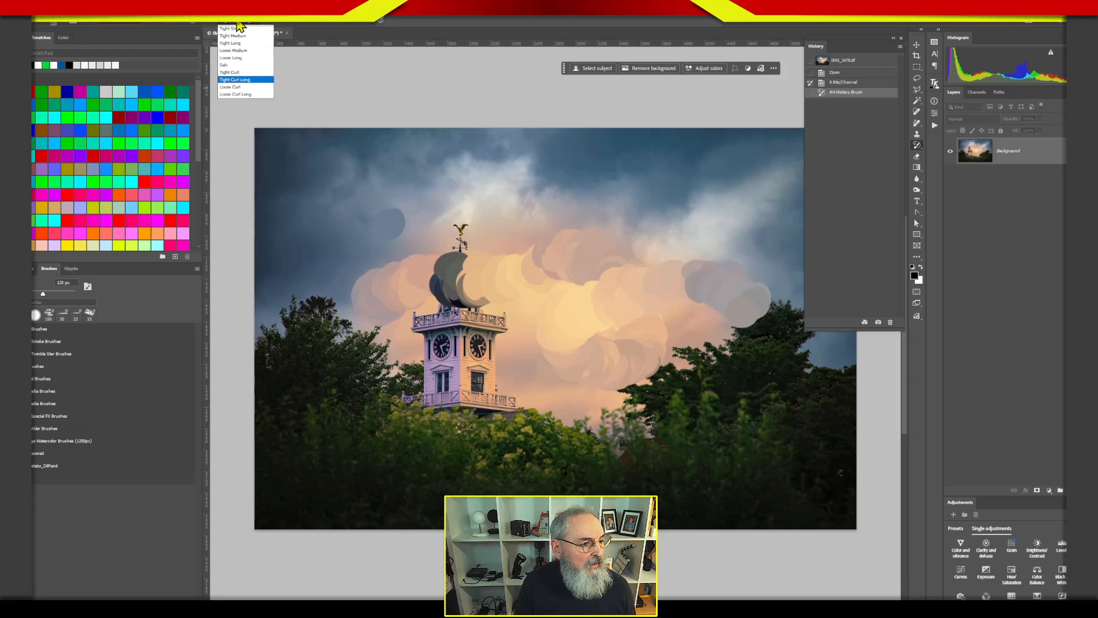
pyautogui.click(246, 80)
pyautogui.moveTo(389, 198)
pyautogui.mouseDown()
pyautogui.moveTo(454, 176)
pyautogui.moveTo(633, 152)
pyautogui.moveTo(544, 103)
pyautogui.moveTo(369, 109)
pyautogui.moveTo(320, 165)
pyautogui.moveTo(517, 164)
pyautogui.moveTo(756, 214)
pyautogui.moveTo(702, 374)
pyautogui.moveTo(575, 336)
pyautogui.mouseUp()
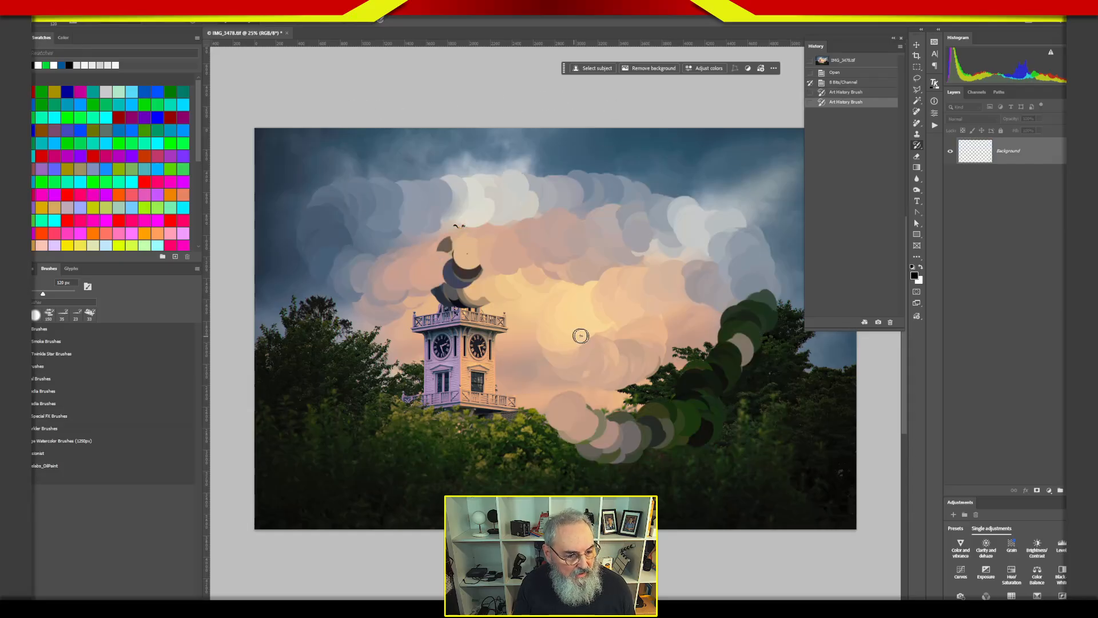
pyautogui.moveTo(455, 461)
pyautogui.mouseDown()
pyautogui.moveTo(343, 363)
pyautogui.moveTo(421, 375)
pyautogui.mouseUp()
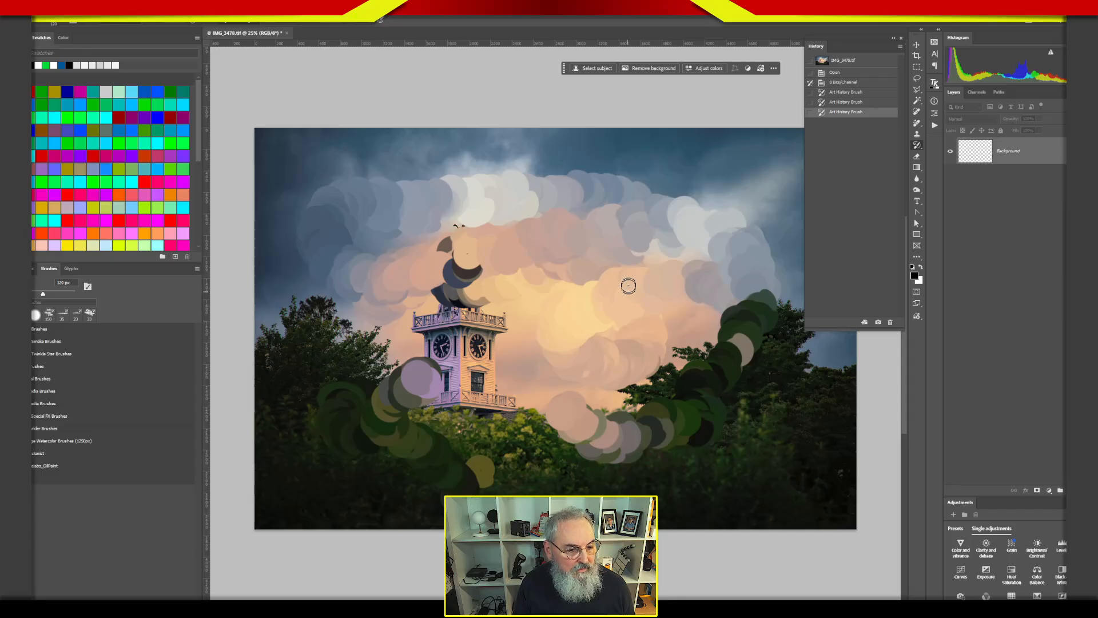
pyautogui.moveTo(638, 210)
pyautogui.mouseDown()
pyautogui.moveTo(698, 215)
pyautogui.moveTo(579, 186)
pyautogui.mouseUp()
pyautogui.moveTo(619, 269)
pyautogui.mouseDown()
pyautogui.moveTo(540, 262)
pyautogui.moveTo(519, 273)
pyautogui.moveTo(615, 250)
pyautogui.mouseUp()
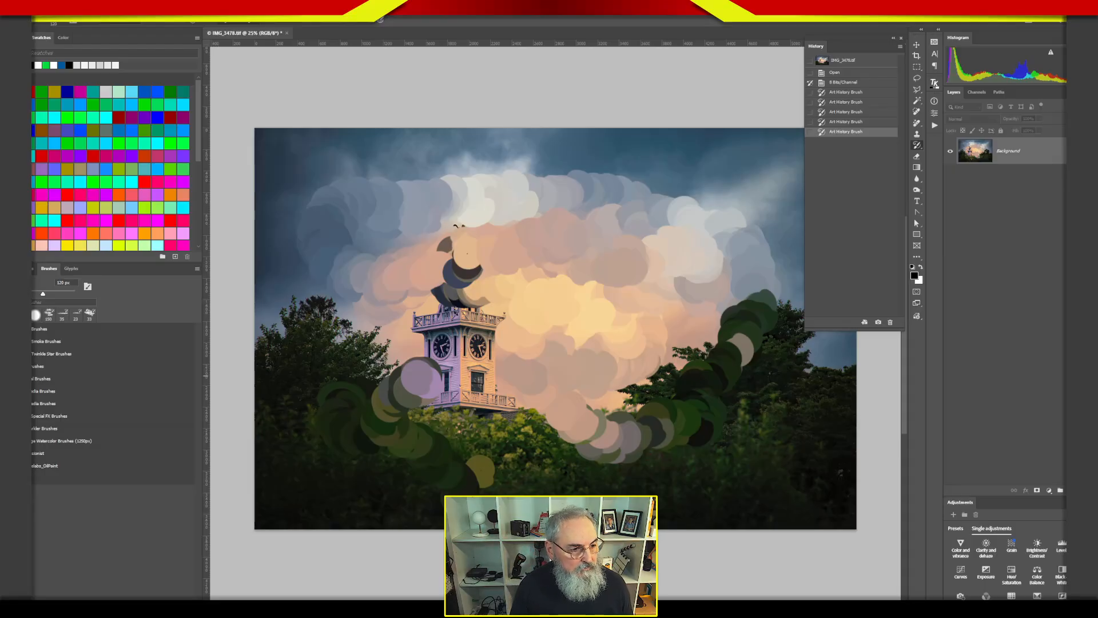
# - Add smaller round strokes over the white clouds, the tower's top, the glowing sky and the trees on both sides
pyautogui.moveTo(467, 193); pyautogui.dragTo(498, 223)
pyautogui.moveTo(623, 250); pyautogui.dragTo(715, 184)
pyautogui.moveTo(726, 229)
pyautogui.mouseDown()
pyautogui.moveTo(684, 169)
pyautogui.moveTo(578, 272)
pyautogui.moveTo(594, 295)
pyautogui.mouseUp()
pyautogui.moveTo(392, 259)
pyautogui.mouseDown()
pyautogui.moveTo(338, 349)
pyautogui.moveTo(372, 423)
pyautogui.moveTo(420, 412)
pyautogui.mouseUp()
pyautogui.moveTo(675, 422)
pyautogui.mouseDown()
pyautogui.moveTo(772, 346)
pyautogui.moveTo(652, 377)
pyautogui.mouseUp()
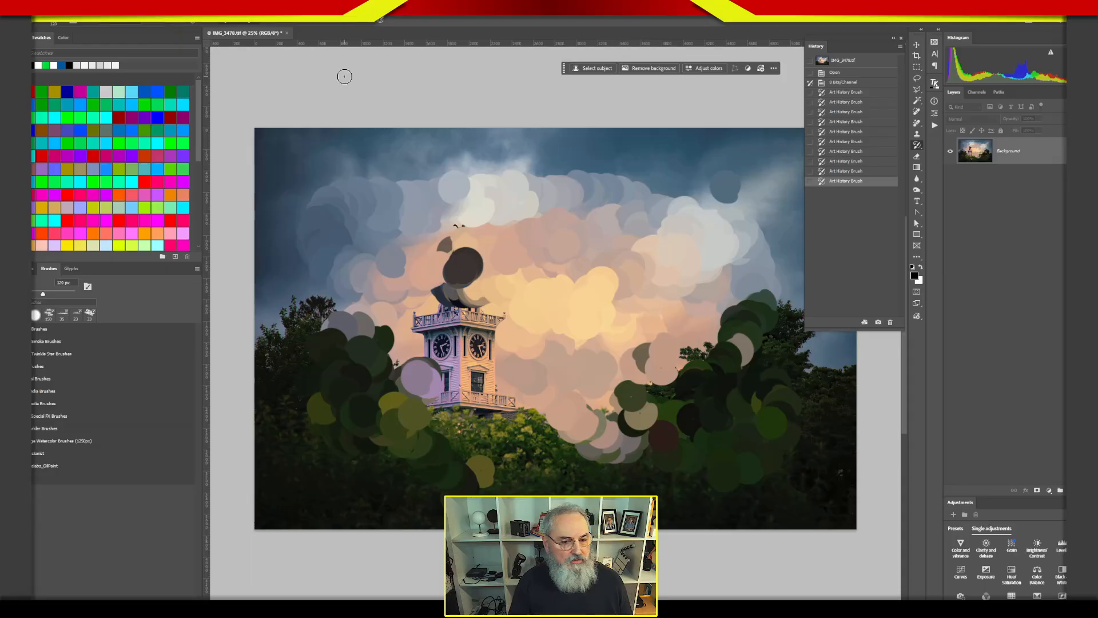
# - Return to the 8 Bits/Channel state and paint semi-transparent Art History Brush strokes over the clock tower and its base
pyautogui.click(857, 84)
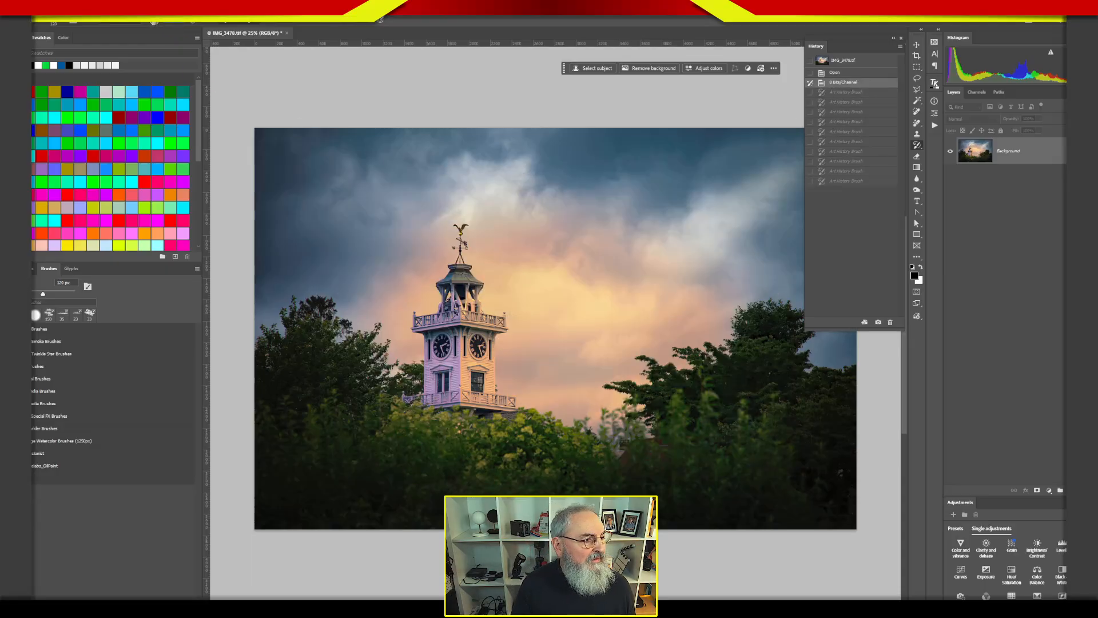
pyautogui.moveTo(450, 234)
pyautogui.mouseDown()
pyautogui.moveTo(499, 214)
pyautogui.moveTo(454, 204)
pyautogui.moveTo(428, 230)
pyautogui.moveTo(449, 245)
pyautogui.moveTo(473, 204)
pyautogui.moveTo(492, 220)
pyautogui.moveTo(486, 274)
pyautogui.moveTo(457, 286)
pyautogui.mouseUp()
pyautogui.click(452, 288)
pyautogui.moveTo(449, 335)
pyautogui.mouseDown()
pyautogui.moveTo(439, 308)
pyautogui.moveTo(475, 305)
pyautogui.mouseUp()
pyautogui.moveTo(489, 362)
pyautogui.mouseDown()
pyautogui.moveTo(476, 395)
pyautogui.moveTo(496, 408)
pyautogui.mouseUp()
pyautogui.moveTo(430, 377); pyautogui.dragTo(440, 308)
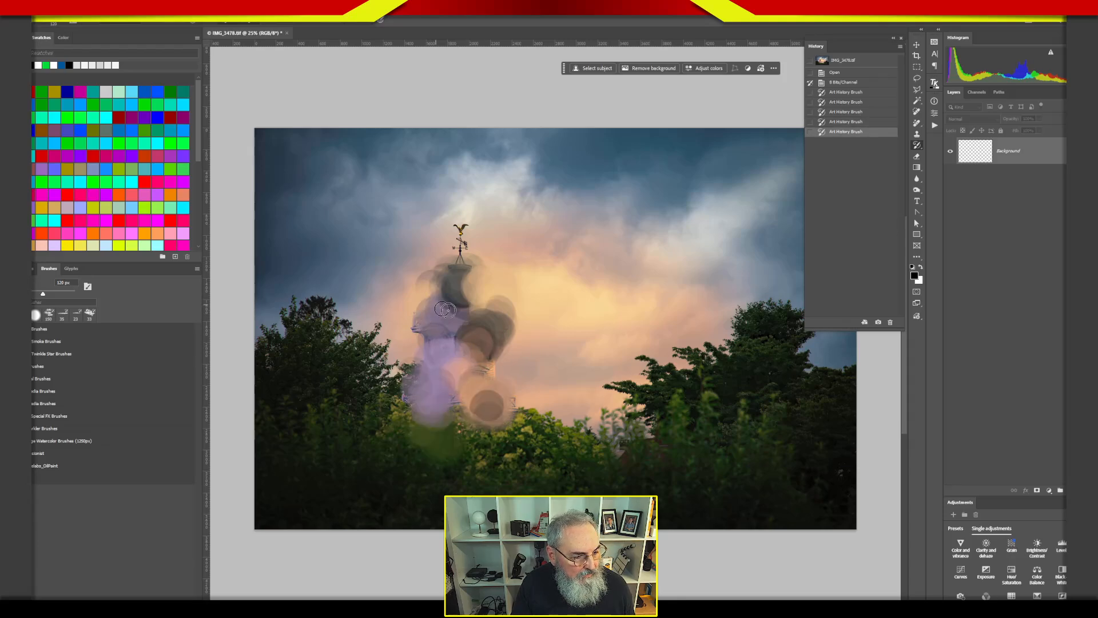
pyautogui.moveTo(445, 382); pyautogui.dragTo(415, 376)
pyautogui.moveTo(405, 374)
pyautogui.mouseDown()
pyautogui.moveTo(395, 358)
pyautogui.moveTo(394, 372)
pyautogui.mouseUp()
# - Brush semi-transparent diagonal strokes from the bushes beside the tower up along the right-hand trees into the pink sky
pyautogui.moveTo(721, 340); pyautogui.dragTo(724, 309)
pyautogui.moveTo(534, 414); pyautogui.dragTo(718, 283)
pyautogui.moveTo(536, 400); pyautogui.dragTo(747, 258)
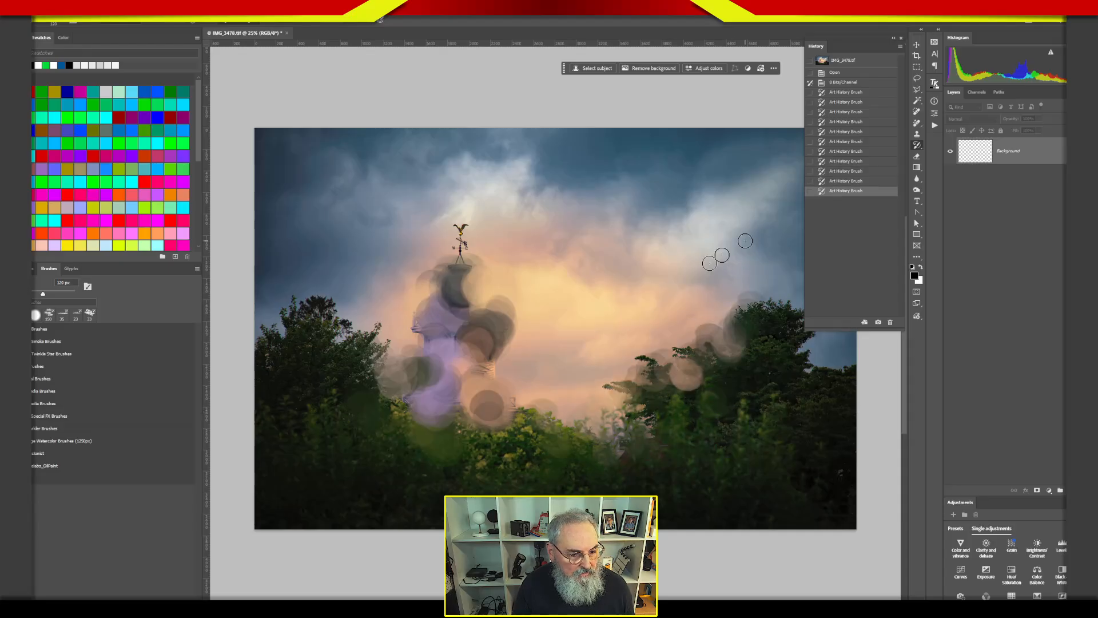
pyautogui.moveTo(551, 368); pyautogui.dragTo(710, 326)
pyautogui.moveTo(584, 372)
pyautogui.mouseDown()
pyautogui.moveTo(632, 312)
pyautogui.moveTo(581, 351)
pyautogui.moveTo(594, 326)
pyautogui.moveTo(643, 302)
pyautogui.moveTo(534, 374)
pyautogui.moveTo(675, 275)
pyautogui.mouseUp()
pyautogui.moveTo(520, 372)
pyautogui.mouseDown()
pyautogui.moveTo(621, 312)
pyautogui.moveTo(702, 240)
pyautogui.moveTo(528, 363)
pyautogui.moveTo(702, 240)
pyautogui.mouseUp()
pyautogui.moveTo(526, 352)
pyautogui.mouseDown()
pyautogui.moveTo(652, 283)
pyautogui.moveTo(662, 255)
pyautogui.mouseUp()
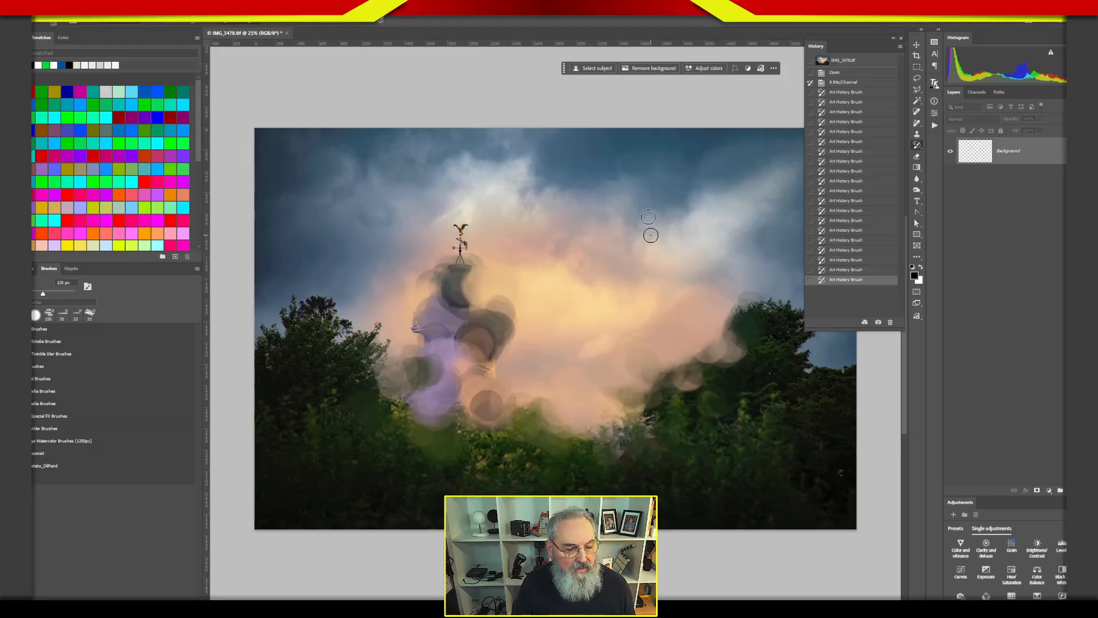
# - Brush semi-transparent upward strokes from the bushes over the tower and weathervane into the sky and across the left-hand trees
pyautogui.moveTo(509, 424); pyautogui.dragTo(543, 320)
pyautogui.moveTo(483, 407)
pyautogui.mouseDown()
pyautogui.moveTo(503, 292)
pyautogui.moveTo(492, 224)
pyautogui.mouseUp()
pyautogui.moveTo(464, 386); pyautogui.dragTo(463, 192)
pyautogui.moveTo(444, 371)
pyautogui.mouseDown()
pyautogui.moveTo(462, 199)
pyautogui.moveTo(458, 266)
pyautogui.moveTo(469, 247)
pyautogui.moveTo(450, 184)
pyautogui.mouseUp()
pyautogui.moveTo(465, 277)
pyautogui.mouseDown()
pyautogui.moveTo(454, 125)
pyautogui.moveTo(473, 177)
pyautogui.mouseUp()
pyautogui.moveTo(447, 326); pyautogui.dragTo(429, 282)
pyautogui.moveTo(400, 372); pyautogui.dragTo(367, 254)
pyautogui.moveTo(364, 372); pyautogui.dragTo(319, 262)
pyautogui.moveTo(298, 339)
pyautogui.mouseDown()
pyautogui.moveTo(275, 266)
pyautogui.moveTo(400, 359)
pyautogui.mouseUp()
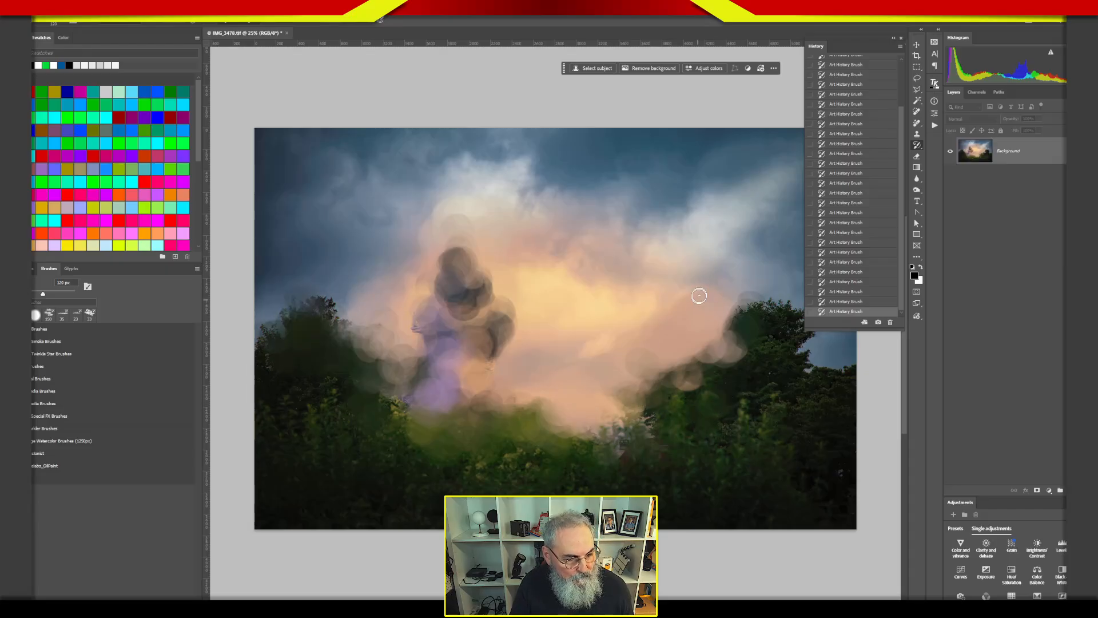
# - Brush one more semi-transparent stroke down over the clock tower and return to the 8 Bits/Channel history state
pyautogui.moveTo(483, 289)
pyautogui.mouseDown()
pyautogui.moveTo(429, 208)
pyautogui.moveTo(456, 365)
pyautogui.mouseUp()
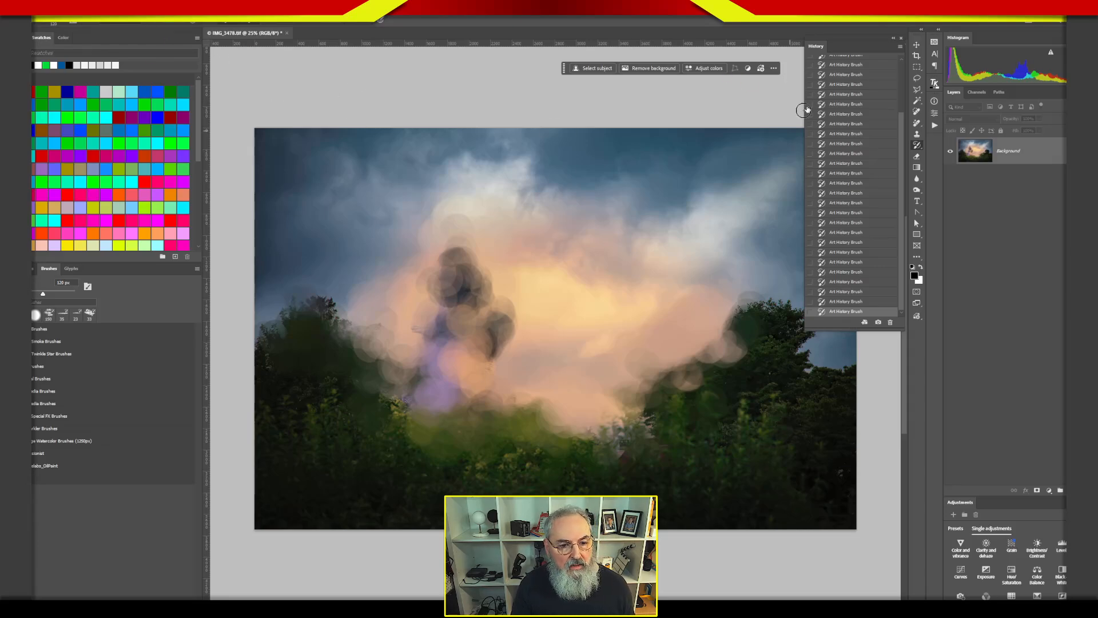
pyautogui.scroll(3, 902, 101)
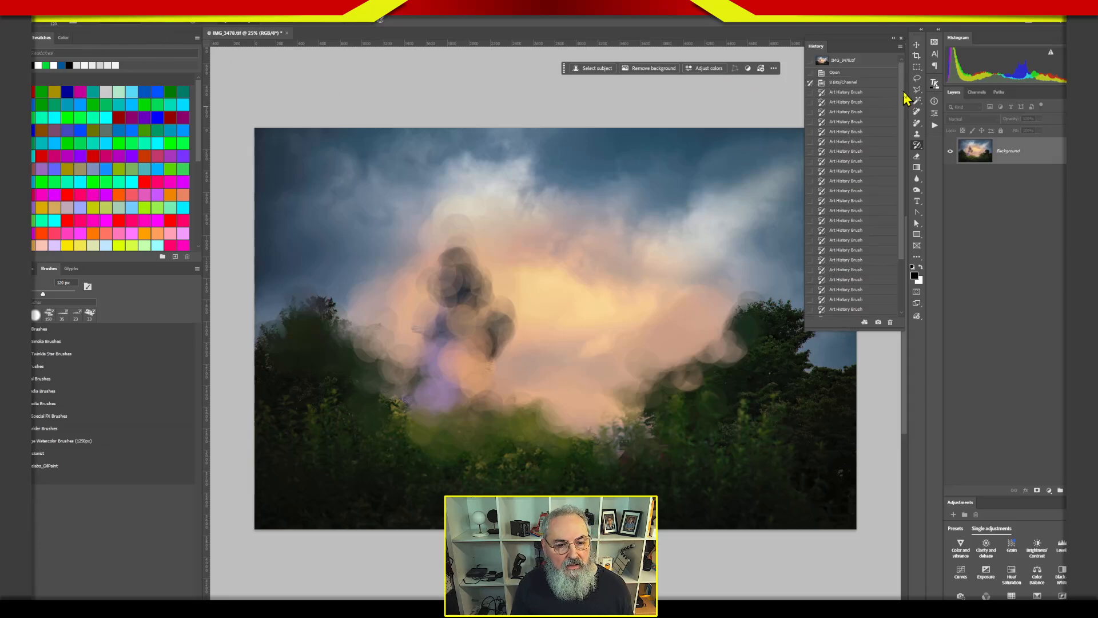
pyautogui.click(864, 83)
# - Set the brush style to Loose Curl Long and paint large loops over the sky and tower with a 624 px brush
pyautogui.click(252, 23)
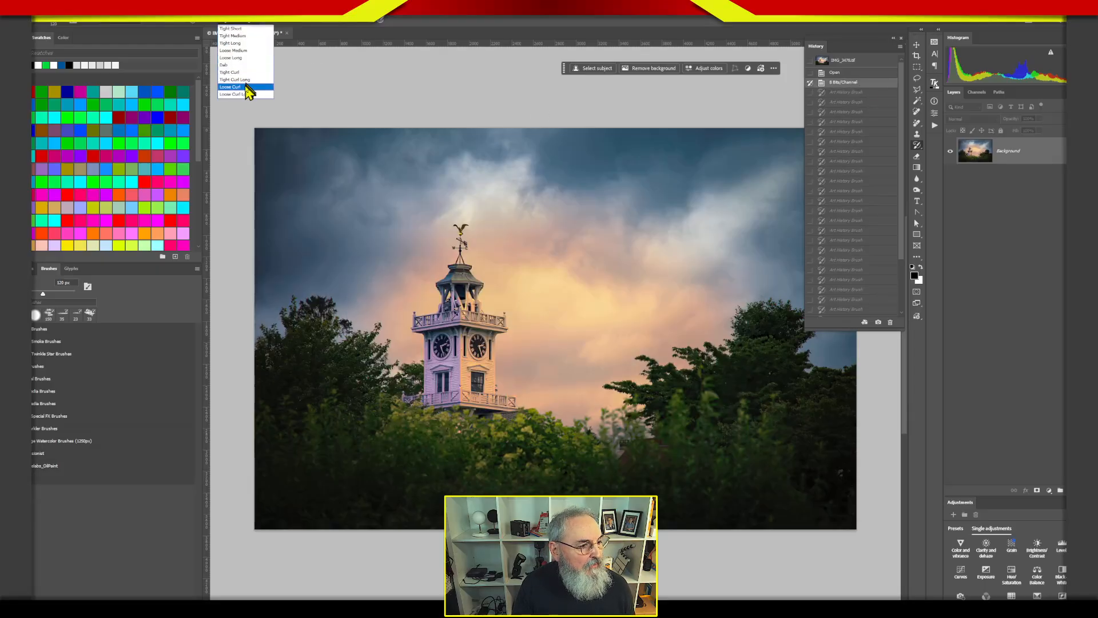
pyautogui.click(250, 94)
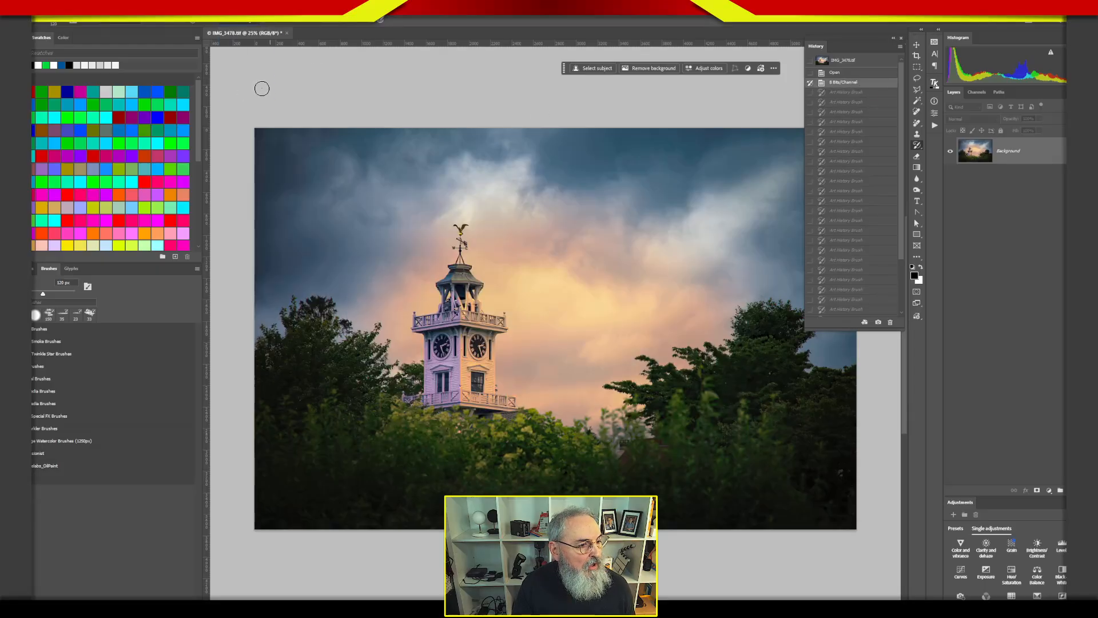
pyautogui.moveTo(572, 250)
pyautogui.mouseDown()
pyautogui.moveTo(540, 224)
pyautogui.moveTo(538, 194)
pyautogui.moveTo(578, 156)
pyautogui.moveTo(655, 147)
pyautogui.moveTo(701, 166)
pyautogui.mouseUp()
pyautogui.moveTo(358, 179)
pyautogui.mouseDown()
pyautogui.moveTo(359, 201)
pyautogui.moveTo(409, 218)
pyautogui.moveTo(486, 178)
pyautogui.moveTo(409, 102)
pyautogui.mouseUp()
pyautogui.moveTo(441, 214)
pyautogui.mouseDown()
pyautogui.moveTo(578, 234)
pyautogui.moveTo(478, 287)
pyautogui.moveTo(589, 307)
pyautogui.moveTo(508, 277)
pyautogui.moveTo(564, 288)
pyautogui.mouseUp()
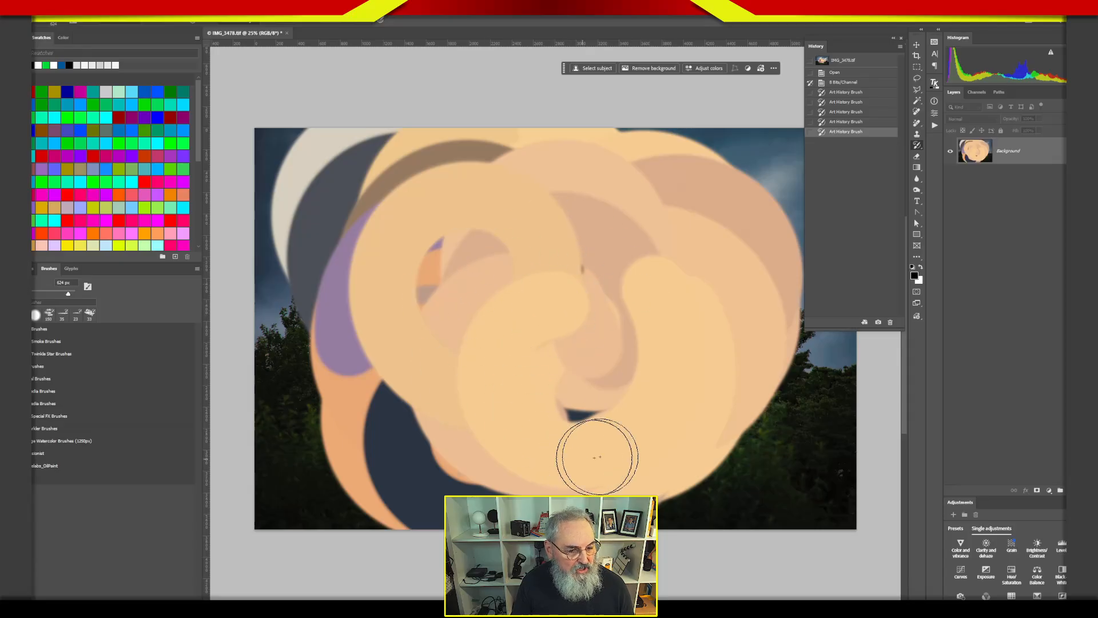
pyautogui.moveTo(417, 294); pyautogui.dragTo(435, 303)
pyautogui.moveTo(679, 257); pyautogui.dragTo(684, 269)
pyautogui.click(479, 220)
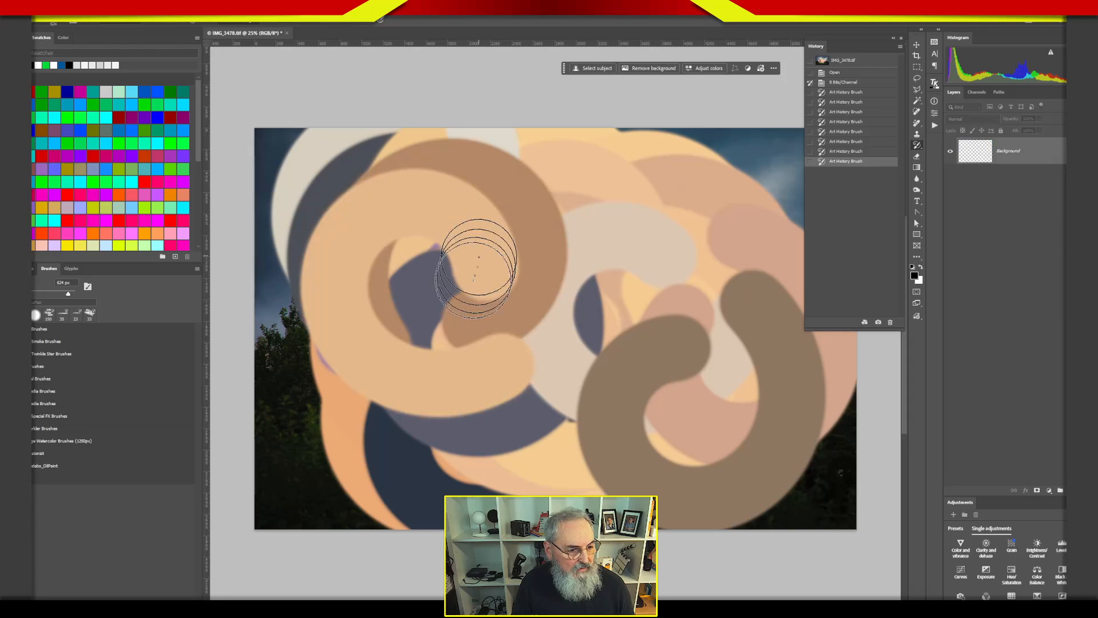
pyautogui.click(569, 287)
pyautogui.click(434, 300)
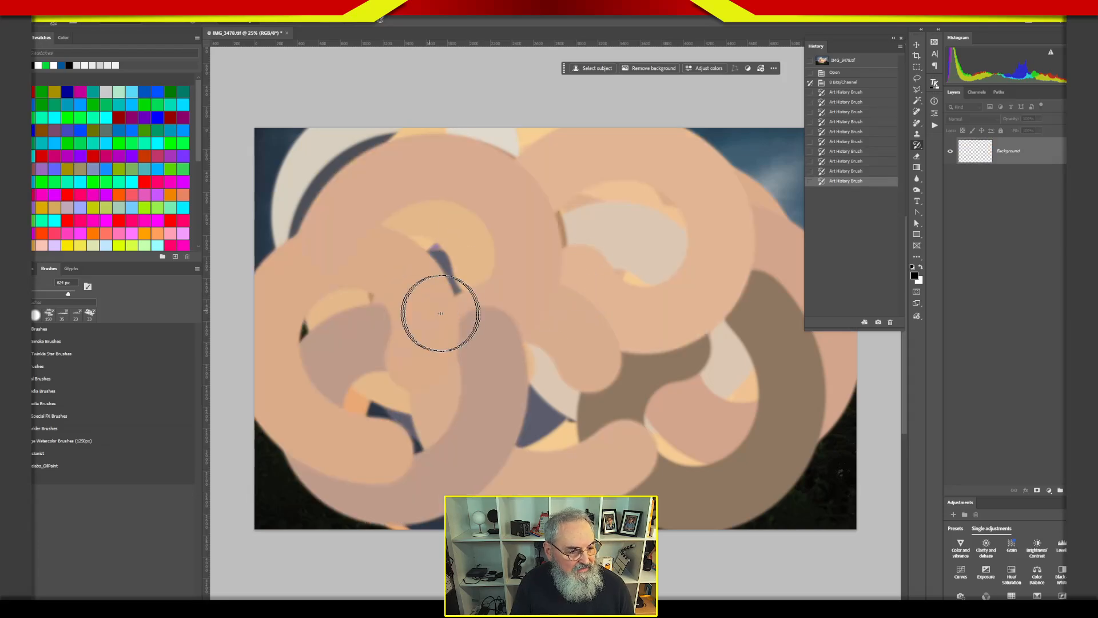
# - Reduce the brush to 104 px and add small curls over the tower area and the centre of the sky
pyautogui.moveTo(602, 274)
pyautogui.mouseDown()
pyautogui.moveTo(571, 271)
pyautogui.moveTo(626, 269)
pyautogui.mouseUp()
pyautogui.click(622, 275)
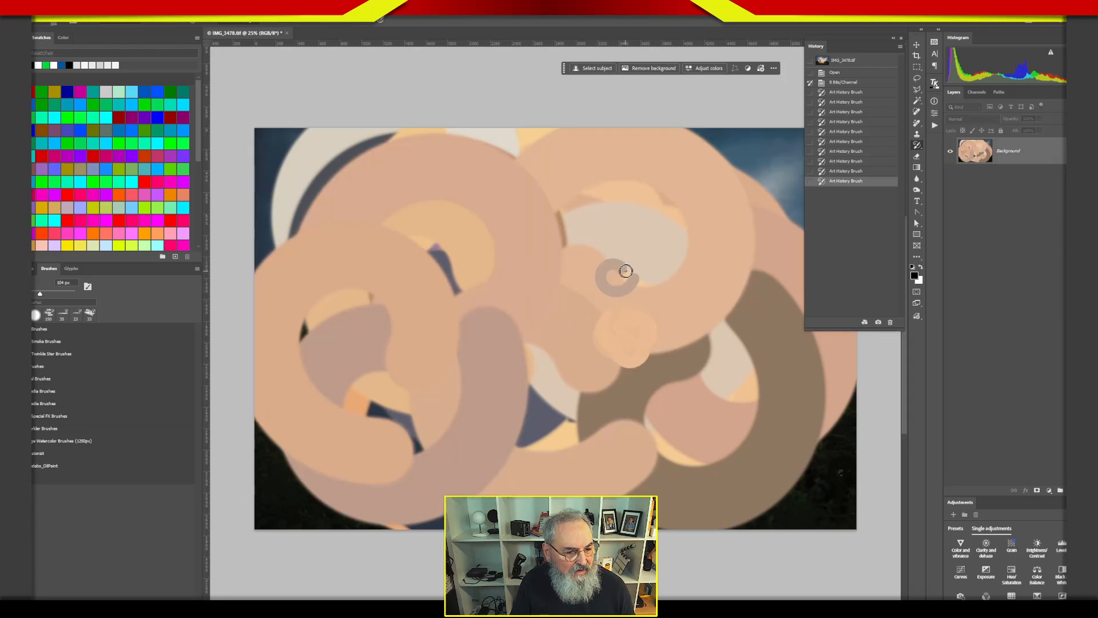
pyautogui.click(547, 256)
pyautogui.moveTo(466, 230)
pyautogui.mouseDown()
pyautogui.moveTo(448, 259)
pyautogui.moveTo(466, 306)
pyautogui.mouseUp()
pyautogui.moveTo(447, 319); pyautogui.dragTo(456, 336)
pyautogui.click(482, 379)
pyautogui.click(532, 343)
pyautogui.click(625, 315)
pyautogui.click(632, 278)
pyautogui.click(633, 202)
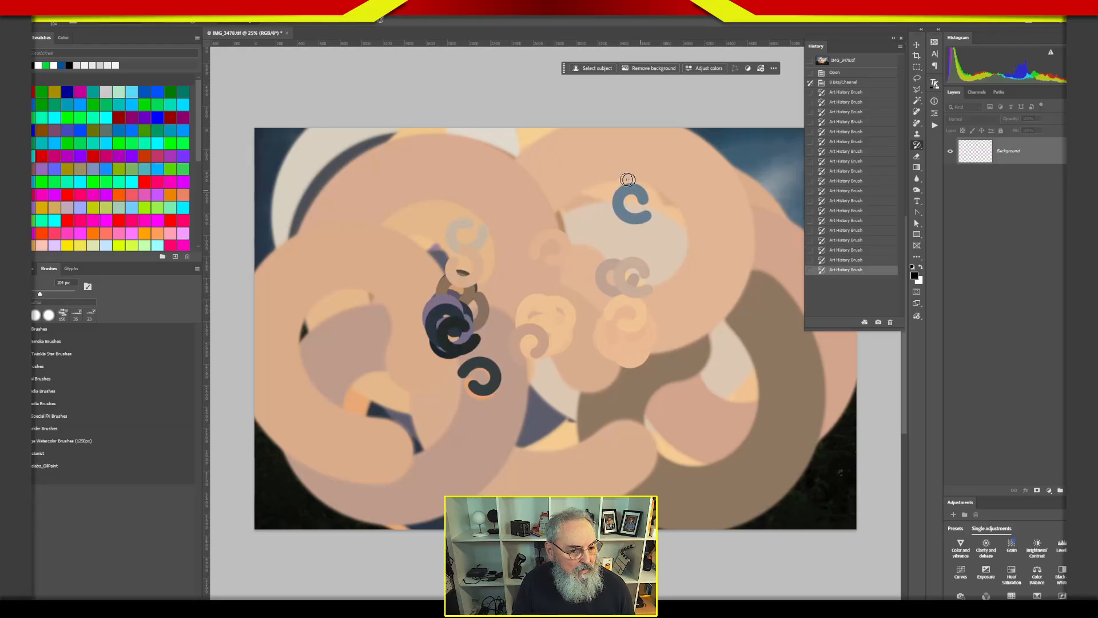
# - Scatter more 104 px curls around the upper sky, the left-hand trees, the bushes below the tower and the right-hand sky
pyautogui.click(586, 190)
pyautogui.click(411, 186)
pyautogui.click(400, 260)
pyautogui.click(373, 225)
pyautogui.click(343, 297)
pyautogui.click(359, 375)
pyautogui.click(437, 440)
pyautogui.click(491, 449)
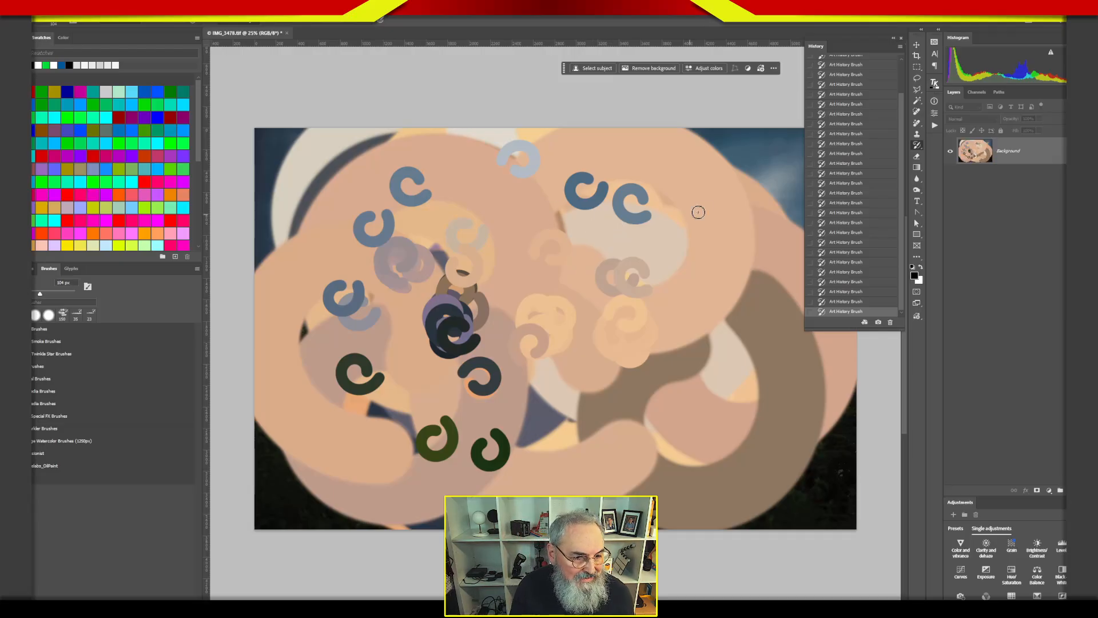
pyautogui.moveTo(692, 214); pyautogui.dragTo(726, 201)
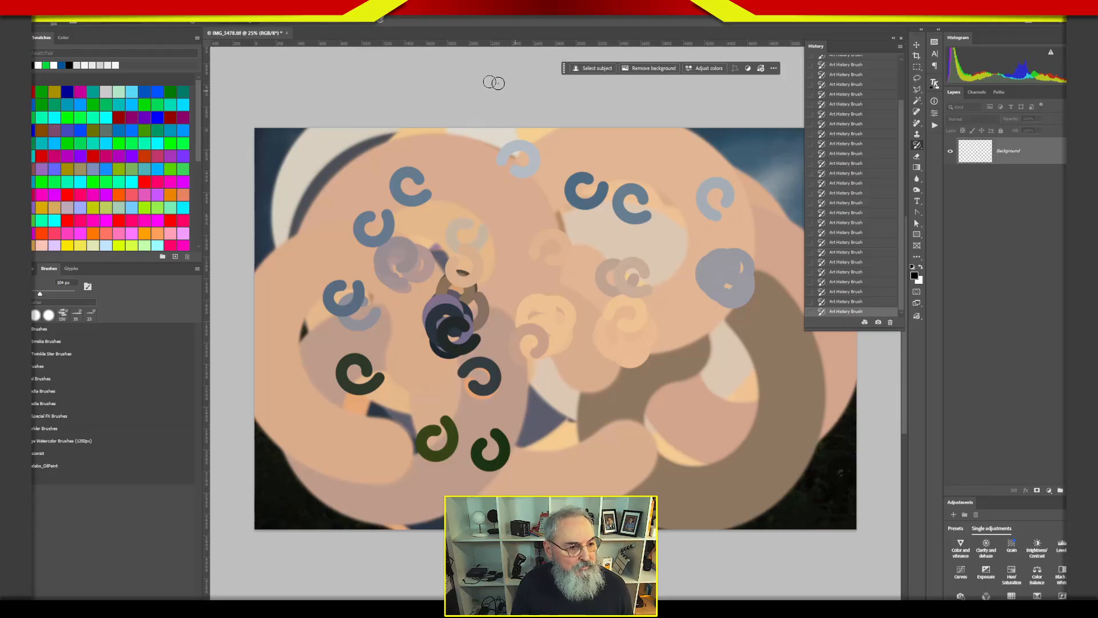
# - Close the painted document without saving and reopen IMG_3478.tif from Lightroom in Photoshop as a copy with Lightroom adjustments
pyautogui.click(287, 34)
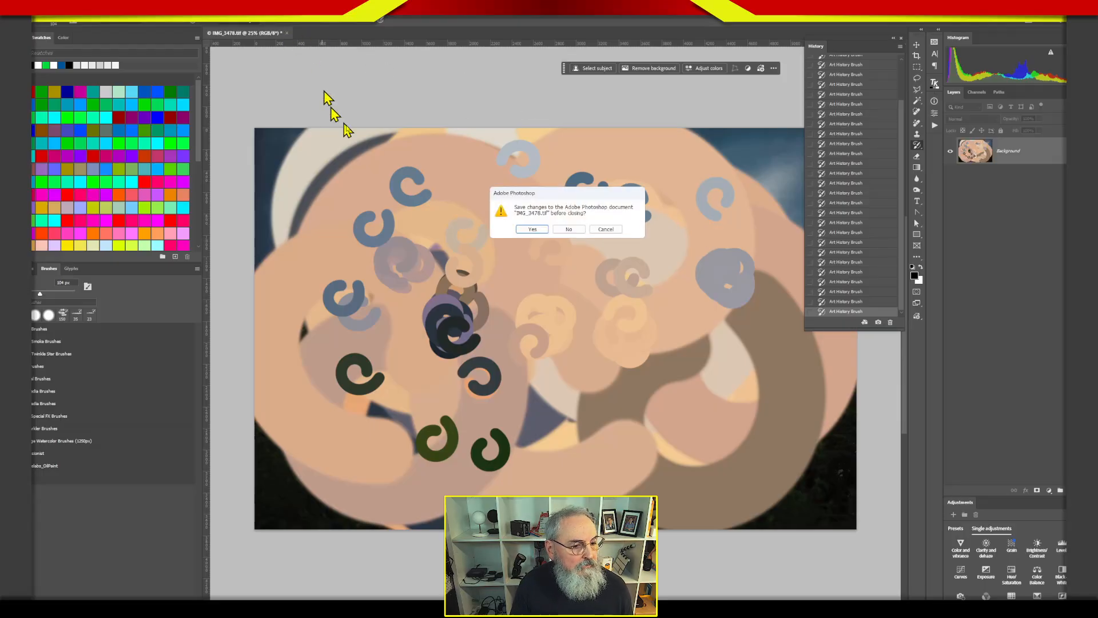
pyautogui.click(572, 230)
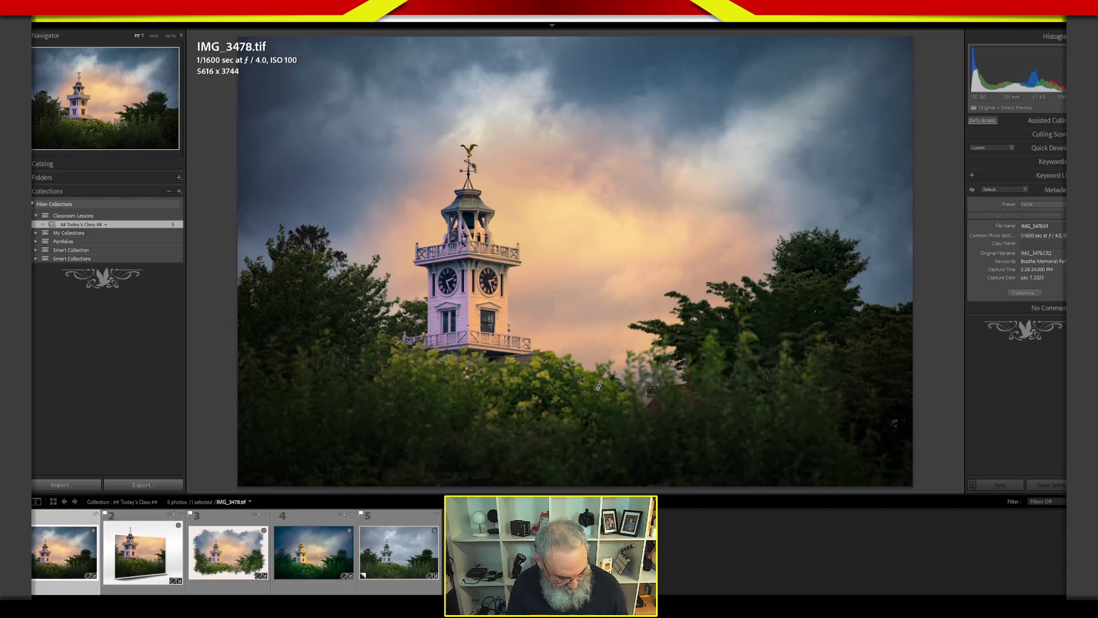
pyautogui.rightClick(588, 316)
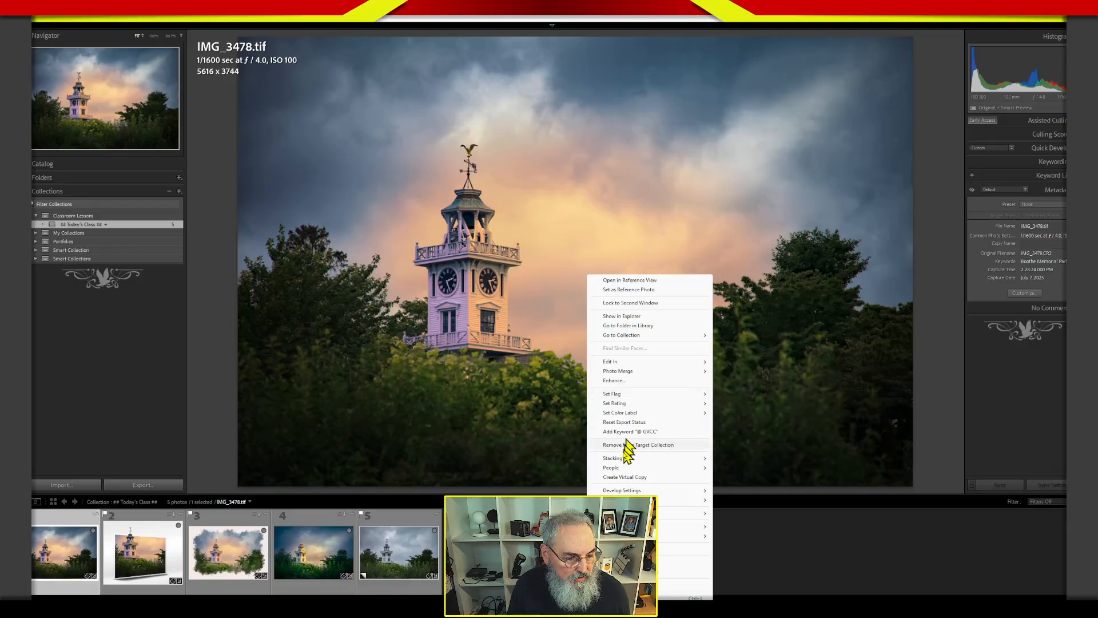
pyautogui.moveTo(635, 363)
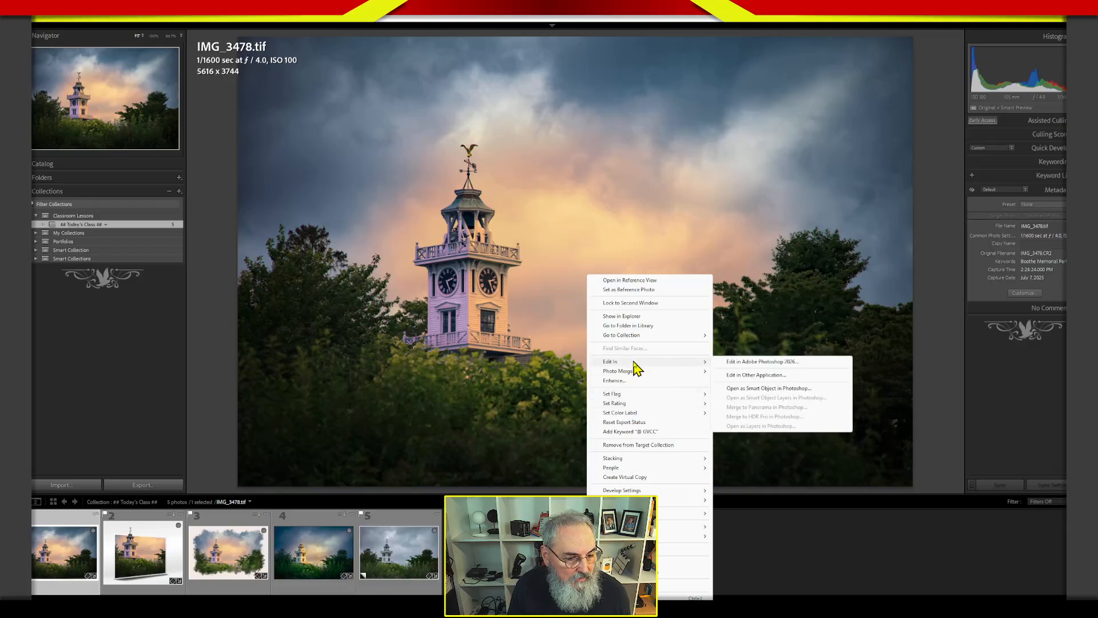
pyautogui.click(769, 363)
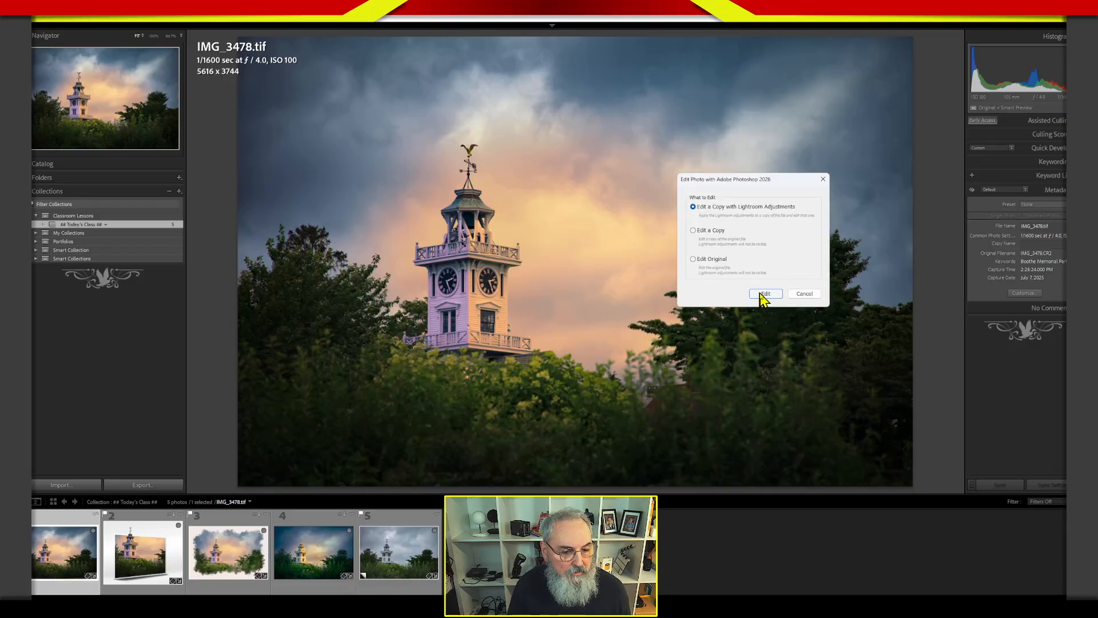
pyautogui.click(762, 294)
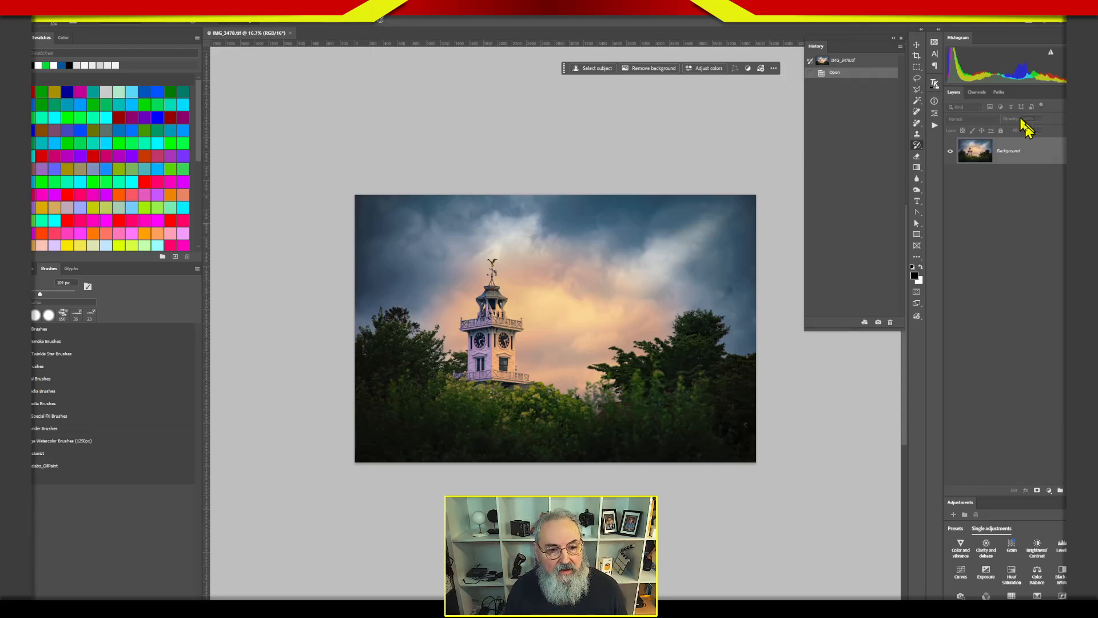
# - Convert the reopened photo to 8 Bits/Channel and set that history state as the source for the history brush
pyautogui.moveTo(844, 330); pyautogui.dragTo(861, 147)
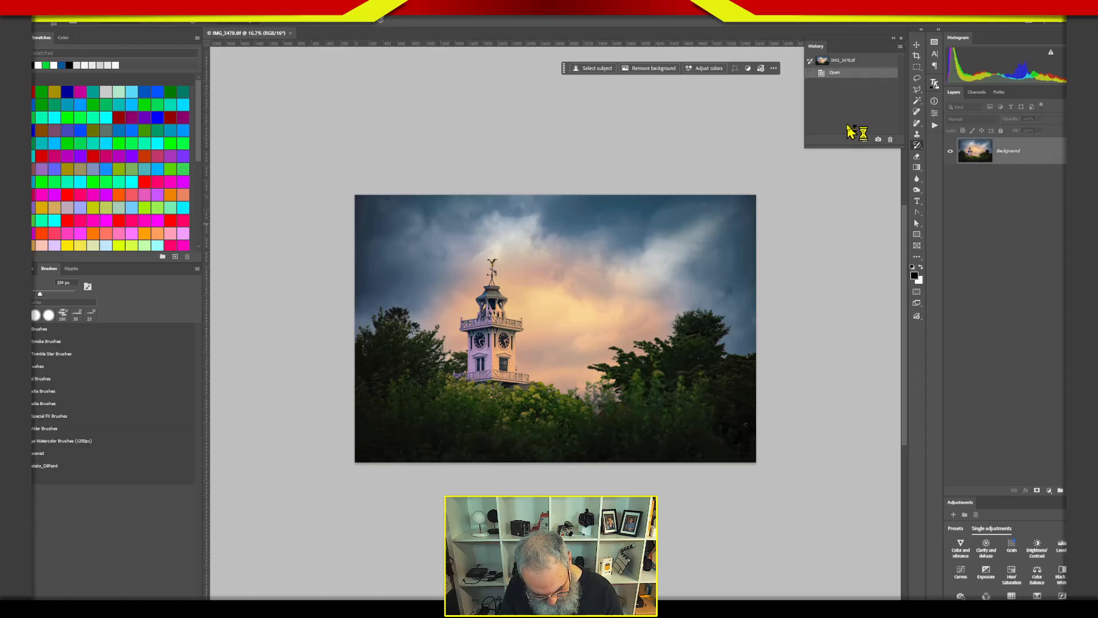
pyautogui.hotkey('ctrl', '0')
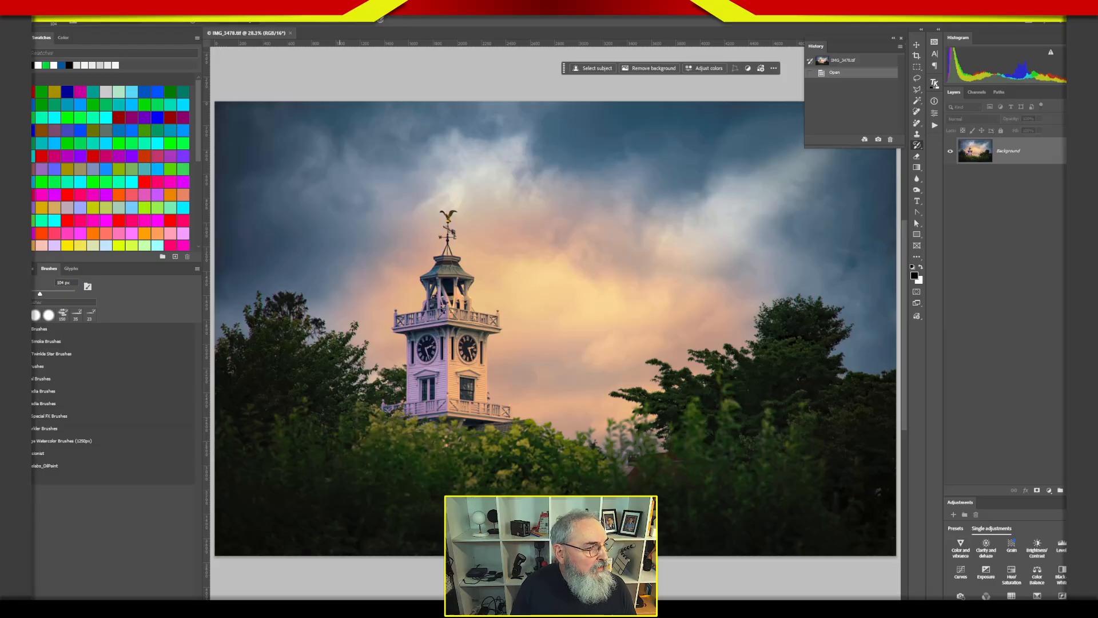
pyautogui.hotkey('alt', 'i')
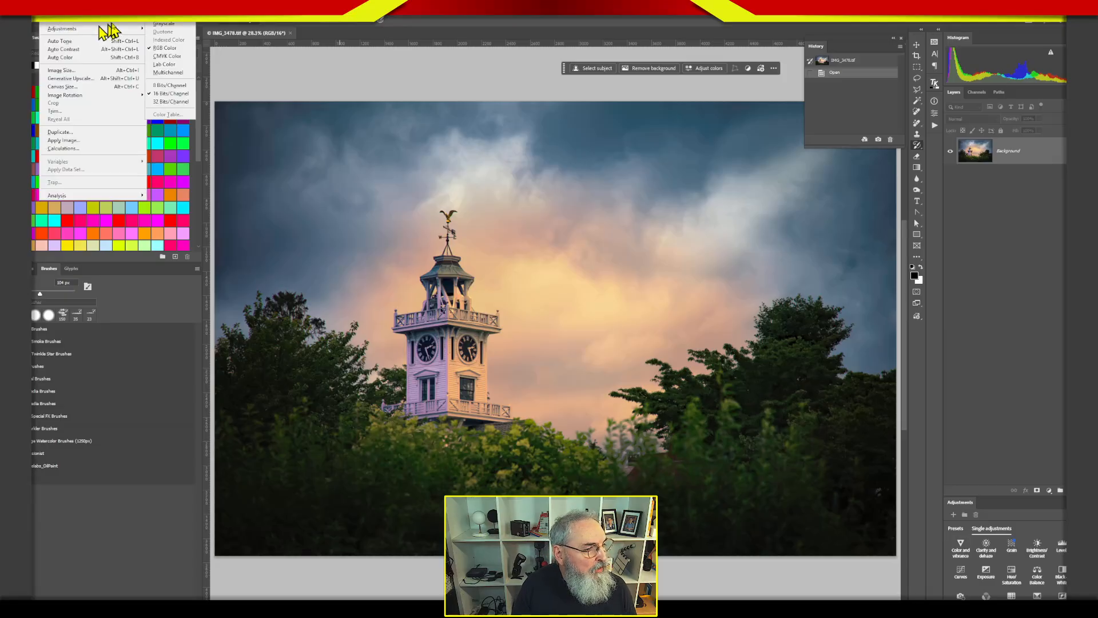
pyautogui.moveTo(46, 22)
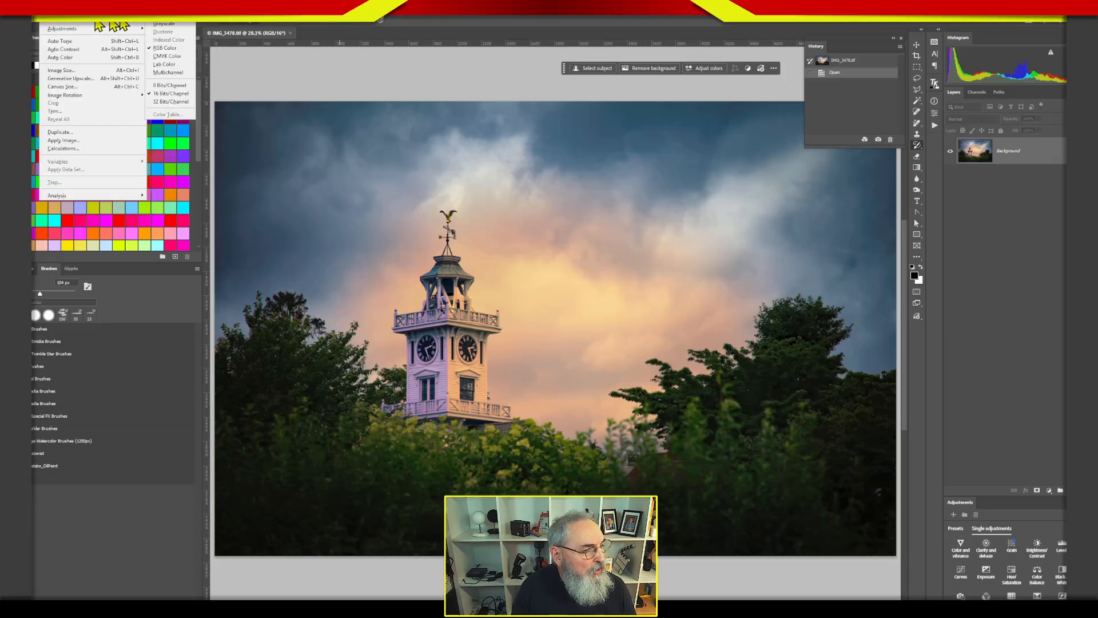
pyautogui.click(170, 86)
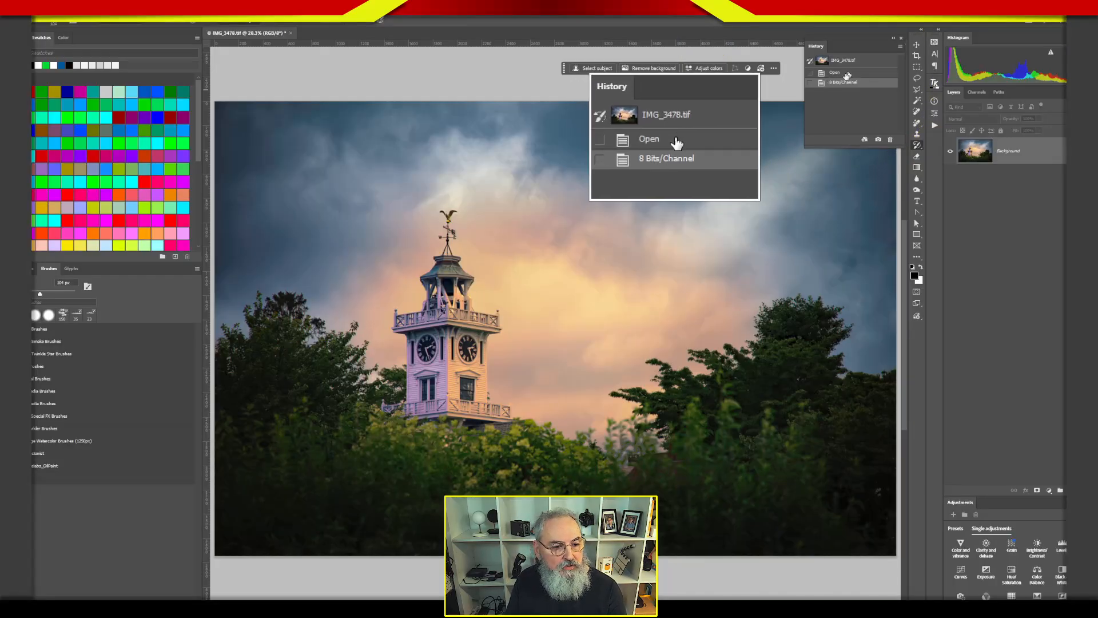
pyautogui.click(809, 83)
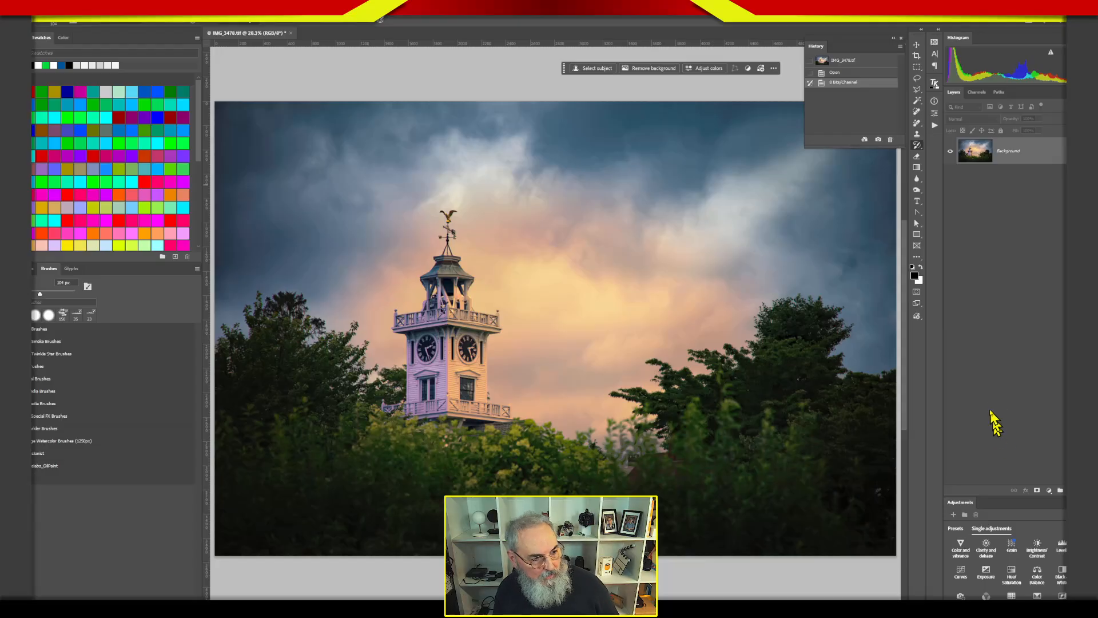
# - Set the Art History Brush style to Dab
pyautogui.click(252, 25)
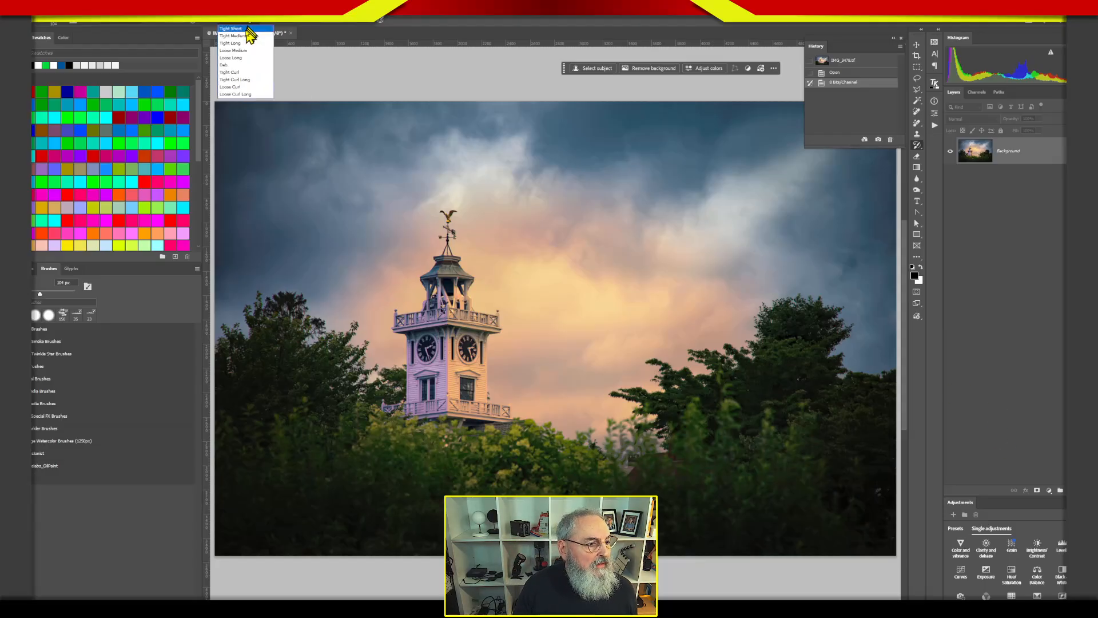
pyautogui.click(253, 65)
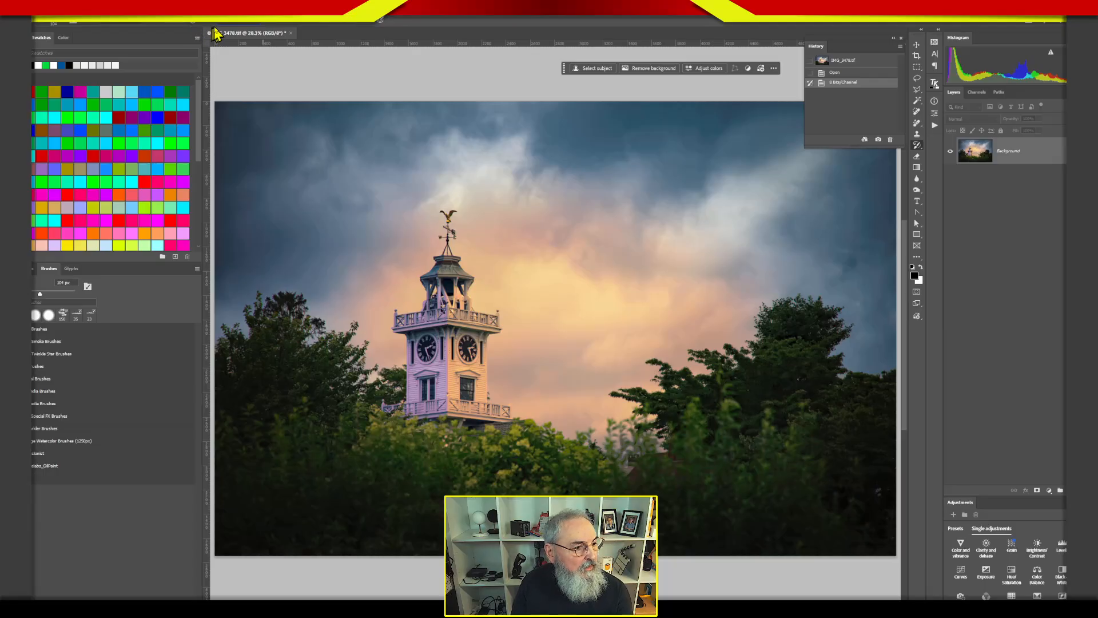
pyautogui.click(240, 29)
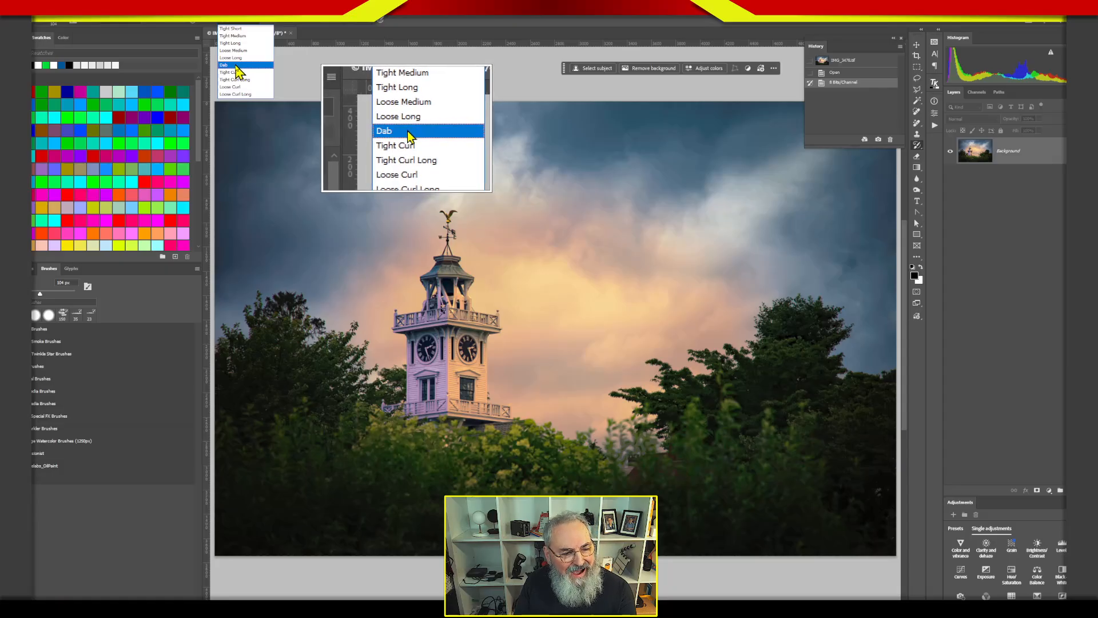
pyautogui.click(235, 67)
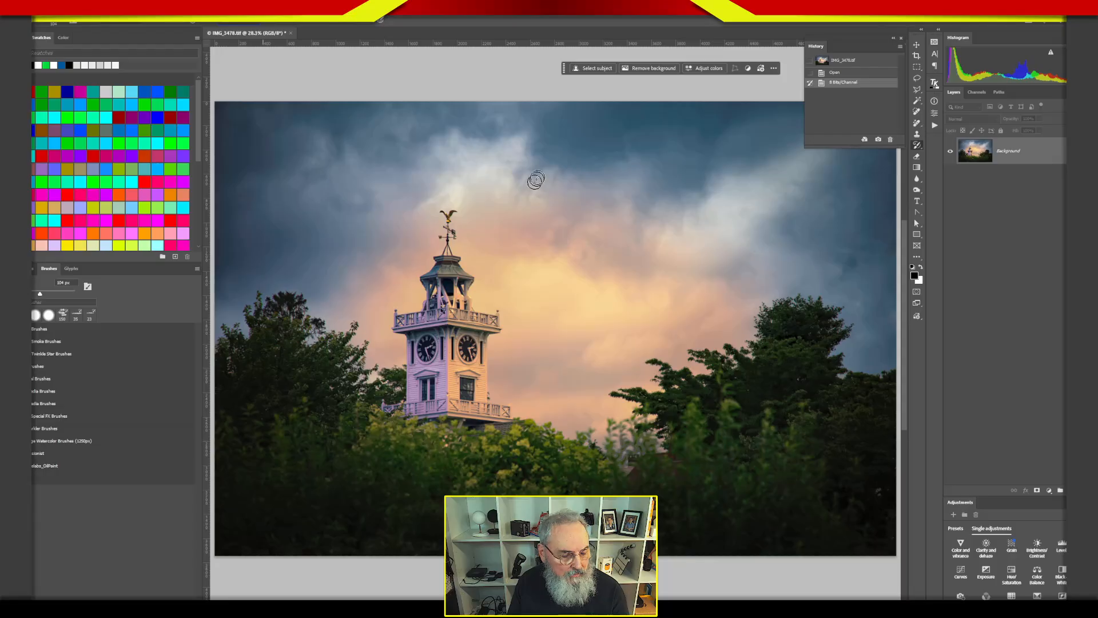
# - Enlarge the brush to 408 px and place single dabs across the glowing sky beside the tower
pyautogui.moveTo(547, 223); pyautogui.dragTo(584, 224)
pyautogui.click(576, 253)
pyautogui.click(645, 224)
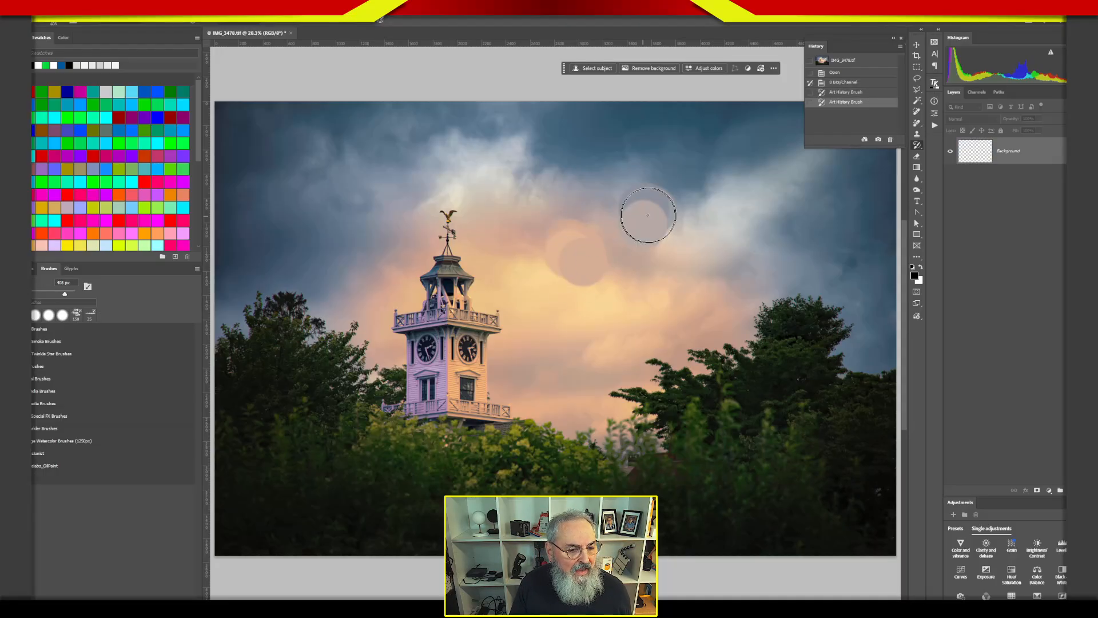
pyautogui.click(540, 190)
pyautogui.click(504, 270)
pyautogui.click(581, 325)
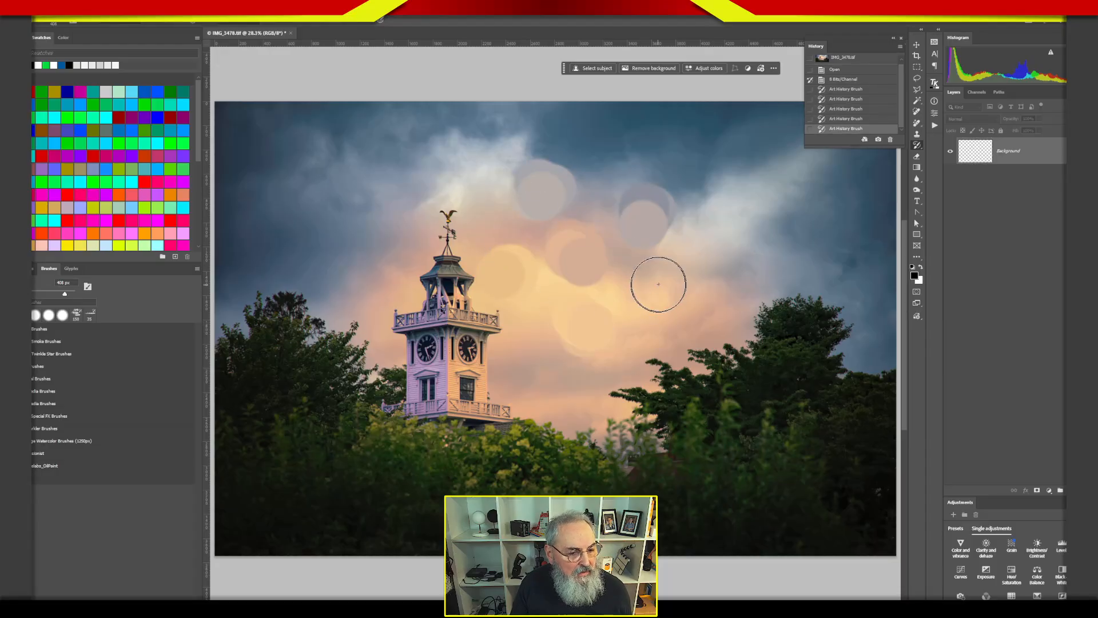
pyautogui.click(649, 280)
# - Add dabs over the white cloud above the tower, the dark upper-left clouds and the clouds in the upper-right sky
pyautogui.click(465, 189)
pyautogui.click(411, 190)
pyautogui.click(371, 250)
pyautogui.click(311, 183)
pyautogui.click(362, 136)
pyautogui.click(632, 145)
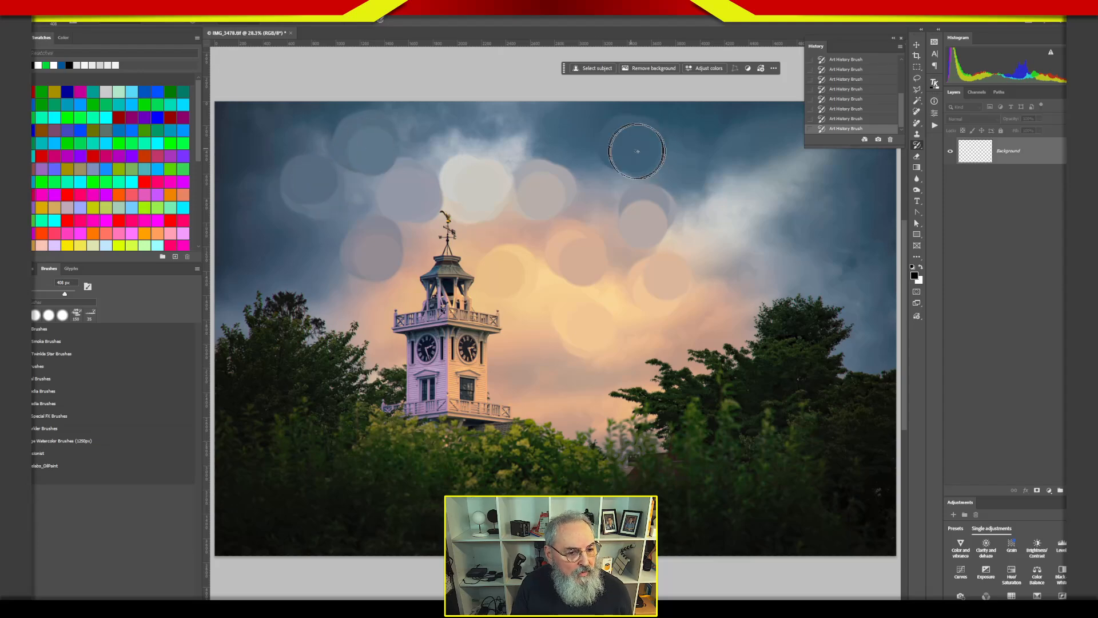
pyautogui.click(713, 167)
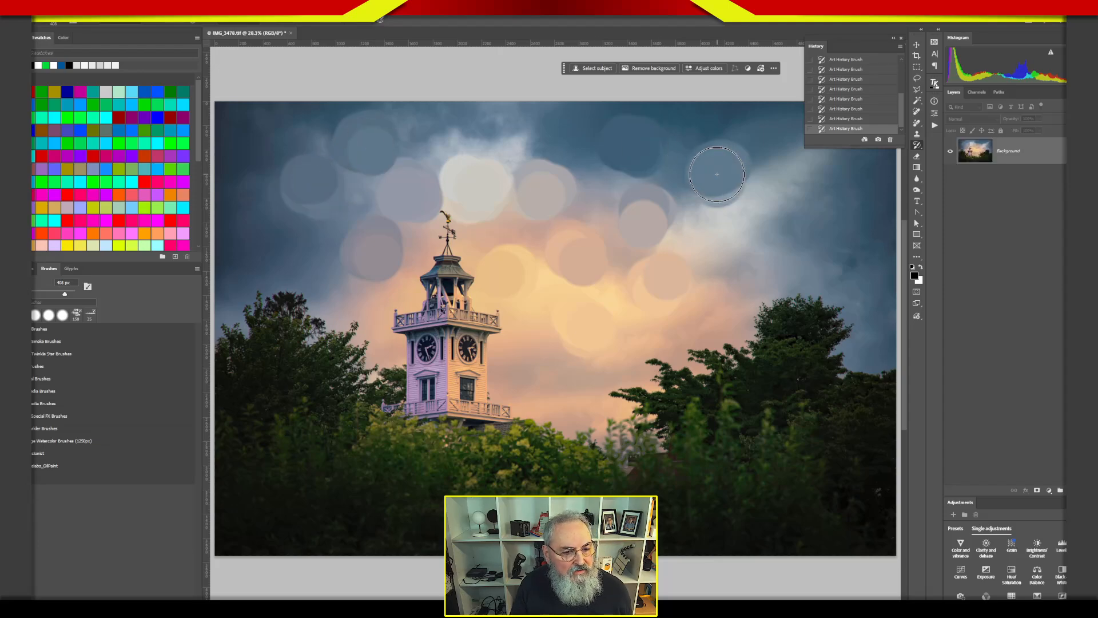
pyautogui.click(755, 231)
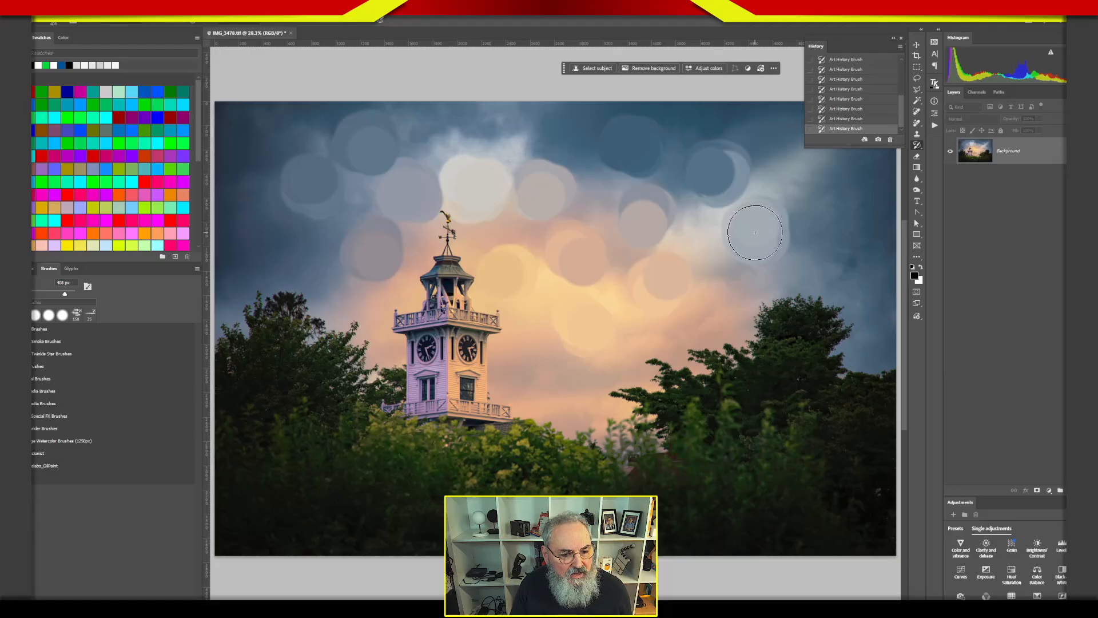
pyautogui.click(755, 232)
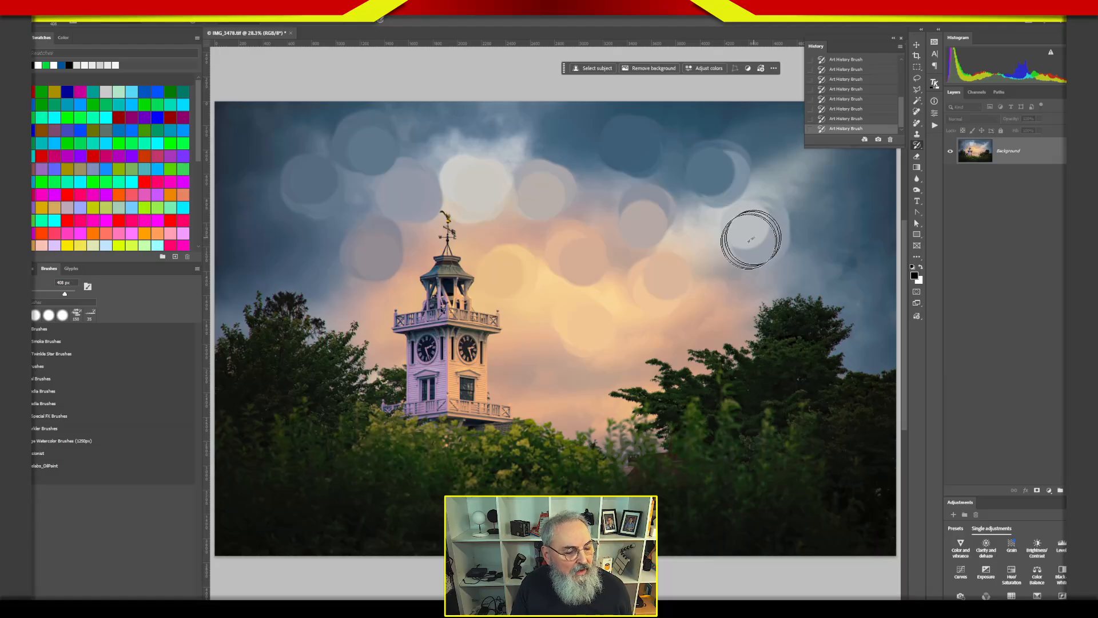
# - Paint dabs over the trees on both sides and the tower, and cover the rest of the photo with overlapping dabs
pyautogui.click(336, 338)
pyautogui.moveTo(337, 338)
pyautogui.mouseDown()
pyautogui.moveTo(290, 293)
pyautogui.moveTo(298, 279)
pyautogui.mouseUp()
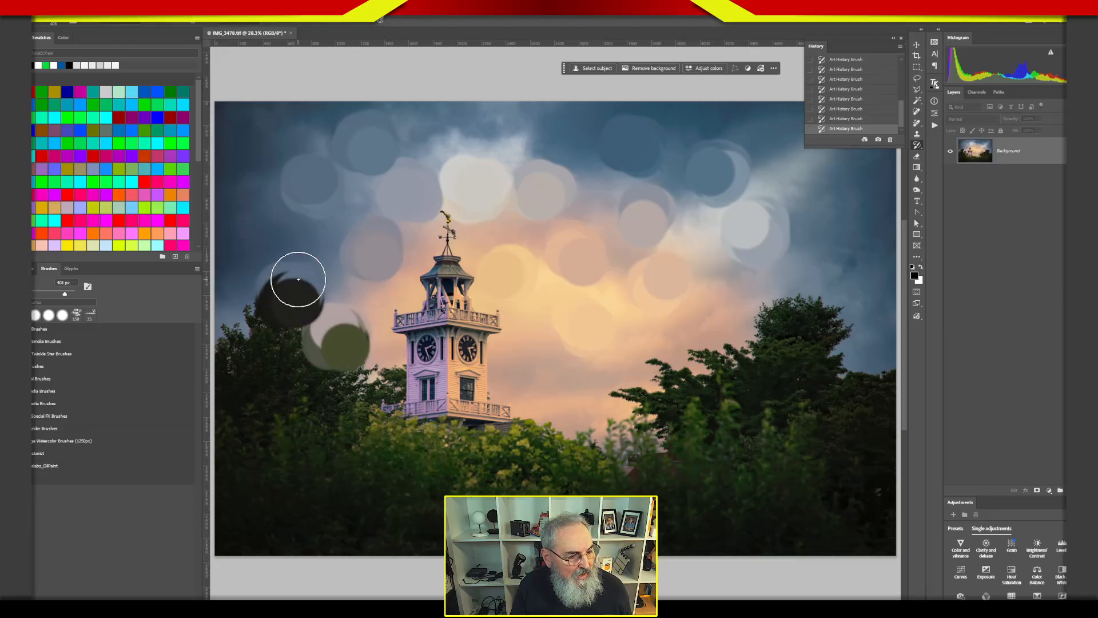
pyautogui.moveTo(582, 384)
pyautogui.mouseDown()
pyautogui.moveTo(623, 395)
pyautogui.moveTo(718, 348)
pyautogui.moveTo(725, 333)
pyautogui.mouseUp()
pyautogui.moveTo(502, 360)
pyautogui.mouseDown()
pyautogui.moveTo(493, 372)
pyautogui.moveTo(485, 336)
pyautogui.mouseUp()
pyautogui.click(470, 302)
pyautogui.click(437, 344)
pyautogui.moveTo(774, 219)
pyautogui.mouseDown()
pyautogui.moveTo(647, 167)
pyautogui.moveTo(652, 218)
pyautogui.moveTo(318, 282)
pyautogui.moveTo(789, 355)
pyautogui.moveTo(367, 392)
pyautogui.moveTo(596, 438)
pyautogui.moveTo(655, 418)
pyautogui.moveTo(423, 463)
pyautogui.moveTo(755, 464)
pyautogui.moveTo(286, 282)
pyautogui.moveTo(292, 312)
pyautogui.moveTo(318, 269)
pyautogui.moveTo(426, 320)
pyautogui.moveTo(560, 431)
pyautogui.moveTo(743, 503)
pyautogui.moveTo(833, 429)
pyautogui.moveTo(870, 368)
pyautogui.moveTo(841, 150)
pyautogui.moveTo(716, 155)
pyautogui.moveTo(834, 152)
pyautogui.moveTo(339, 113)
pyautogui.moveTo(454, 143)
pyautogui.moveTo(743, 168)
pyautogui.moveTo(286, 245)
pyautogui.moveTo(589, 308)
pyautogui.moveTo(821, 400)
pyautogui.moveTo(709, 434)
pyautogui.moveTo(312, 509)
pyautogui.moveTo(315, 530)
pyautogui.moveTo(802, 446)
pyautogui.moveTo(805, 341)
pyautogui.moveTo(572, 238)
pyautogui.moveTo(289, 162)
pyautogui.moveTo(441, 314)
pyautogui.moveTo(421, 441)
pyautogui.moveTo(308, 316)
pyautogui.moveTo(566, 443)
pyautogui.moveTo(801, 326)
pyautogui.moveTo(657, 368)
pyautogui.moveTo(563, 518)
pyautogui.mouseUp()
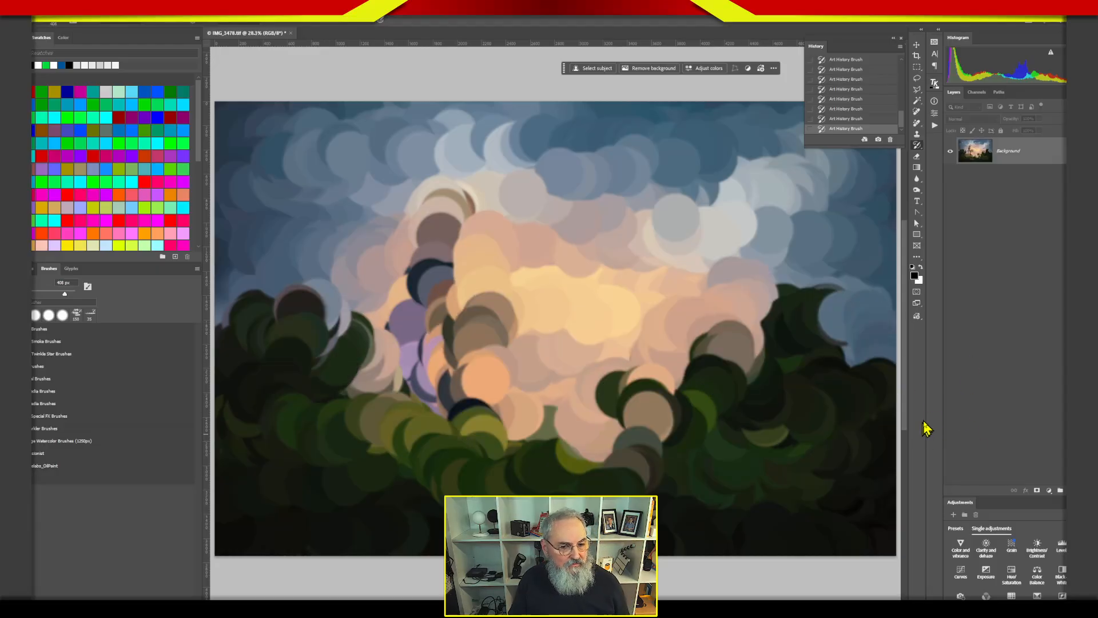
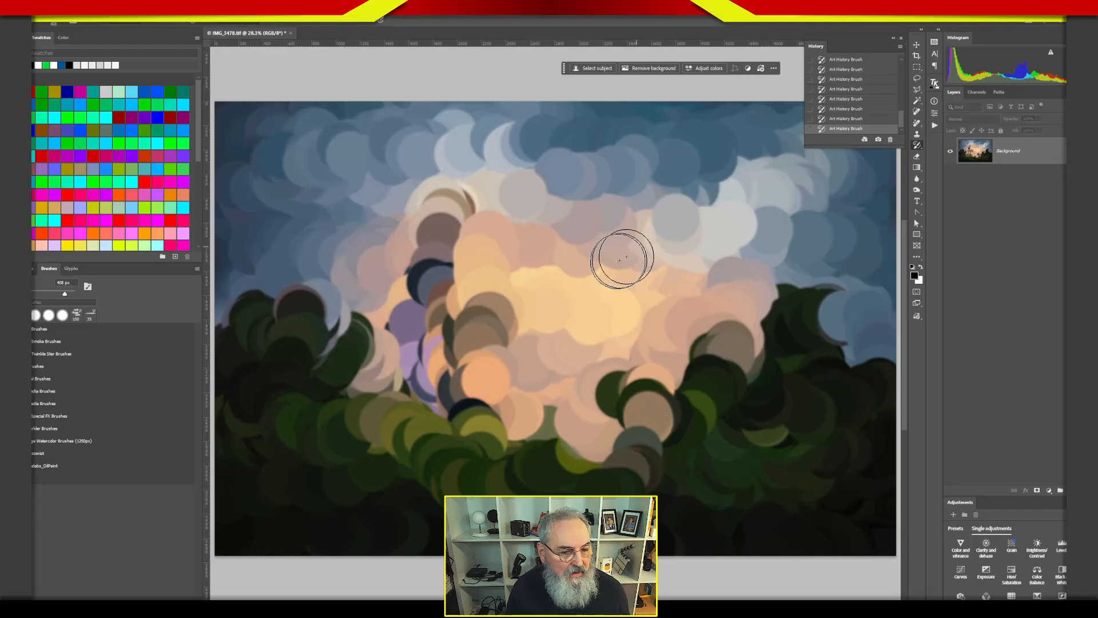
# - Brush more dabs over the tower and glowing sky, and return the photo to its 8 Bits/Channel history state
pyautogui.moveTo(458, 221)
pyautogui.mouseDown()
pyautogui.moveTo(482, 343)
pyautogui.moveTo(572, 351)
pyautogui.mouseUp()
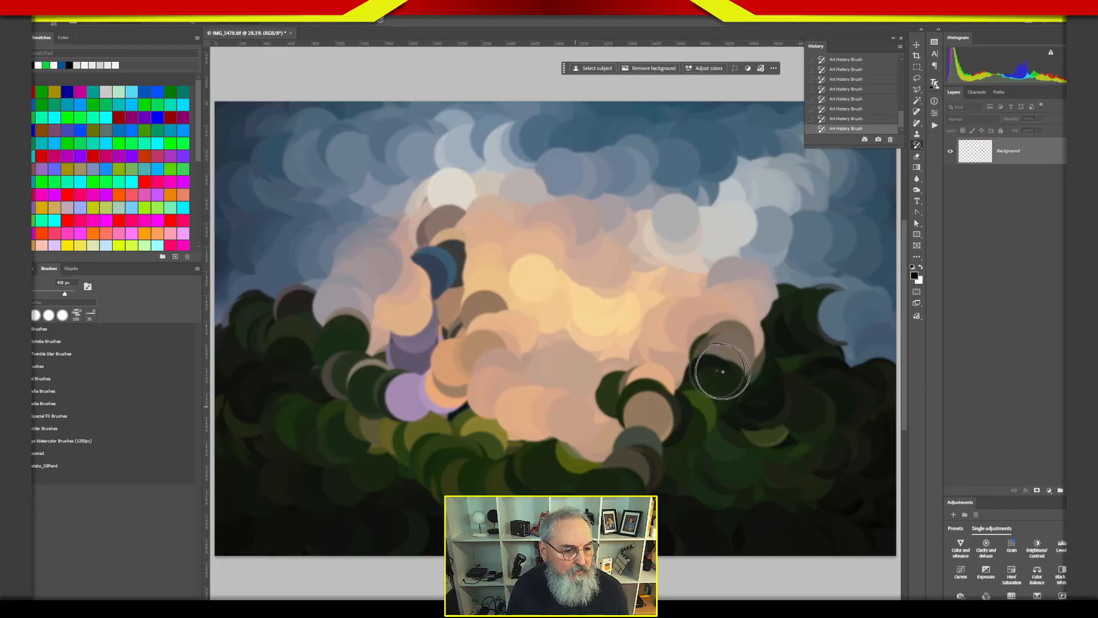
pyautogui.moveTo(902, 122); pyautogui.dragTo(904, 74)
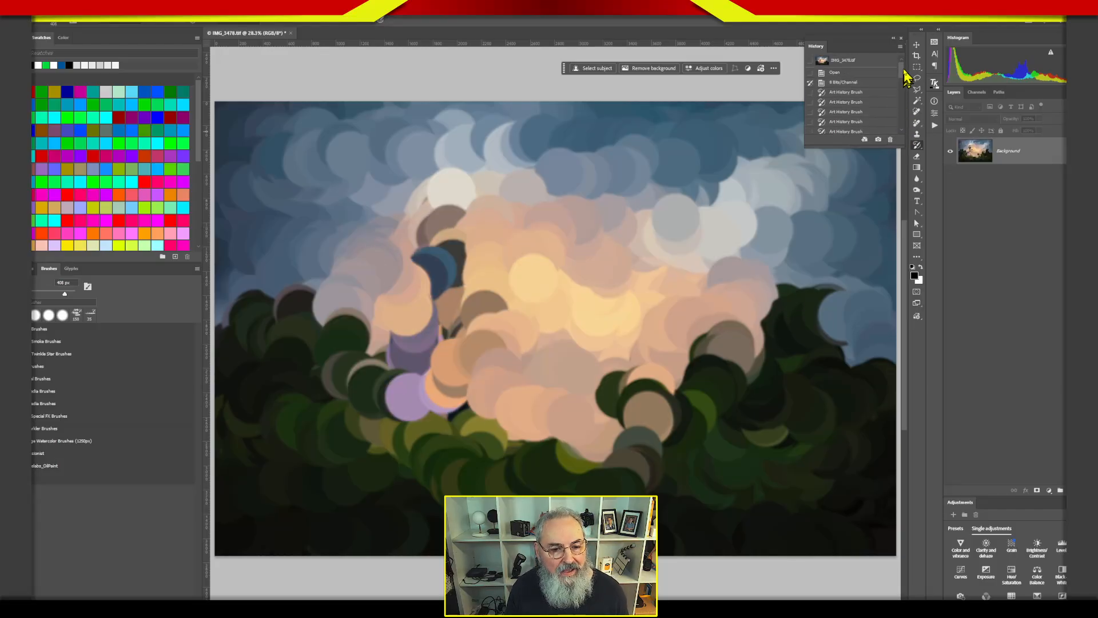
pyautogui.click(858, 84)
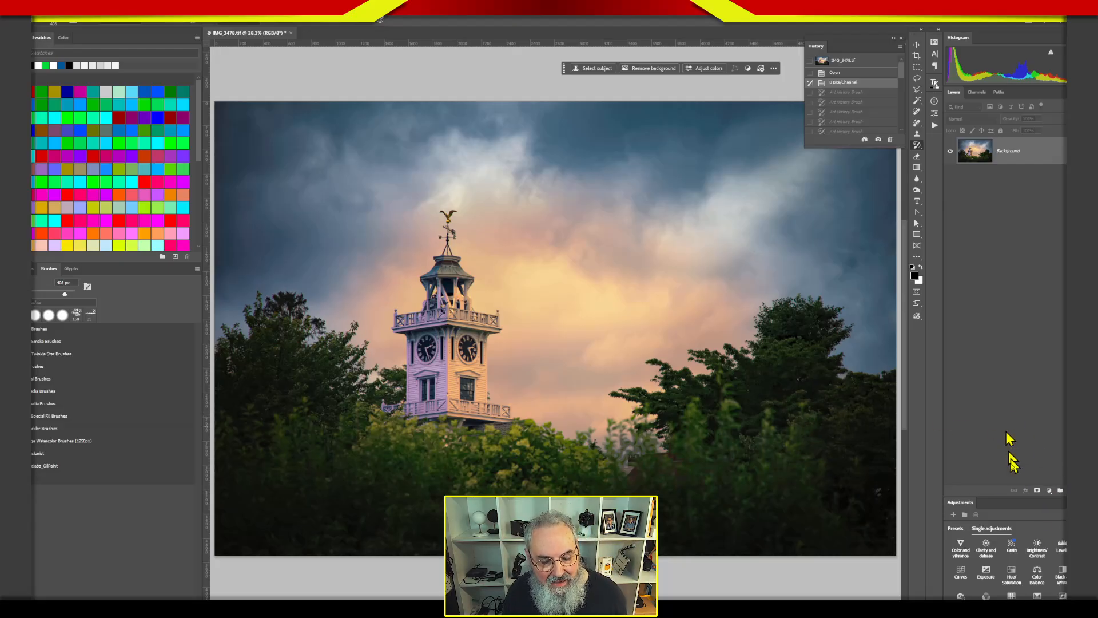
# - Add a Solid Color fill layer above the photo in a muted beige, #bbb2a1
pyautogui.click(1049, 491)
pyautogui.click(1047, 472)
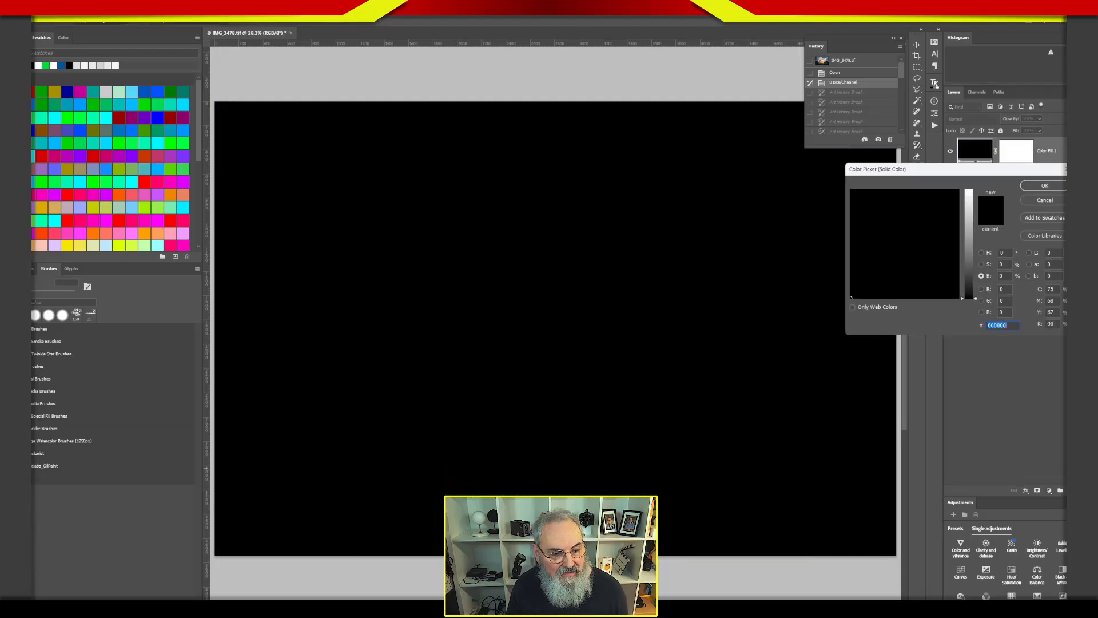
pyautogui.moveTo(966, 227)
pyautogui.mouseDown()
pyautogui.moveTo(968, 258)
pyautogui.moveTo(971, 222)
pyautogui.mouseUp()
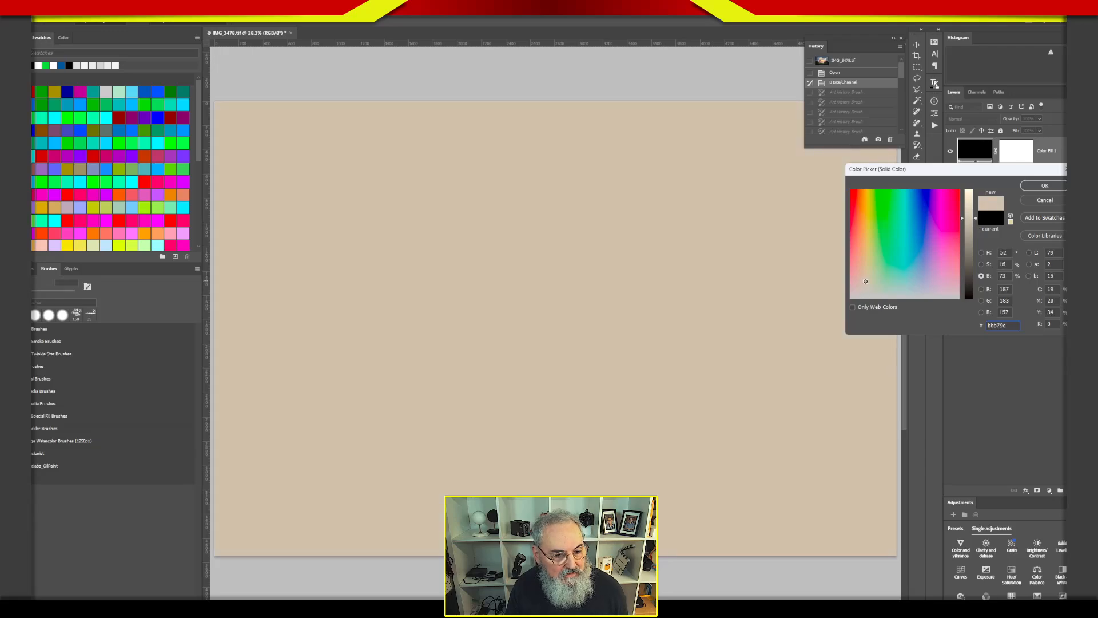
pyautogui.click(1047, 186)
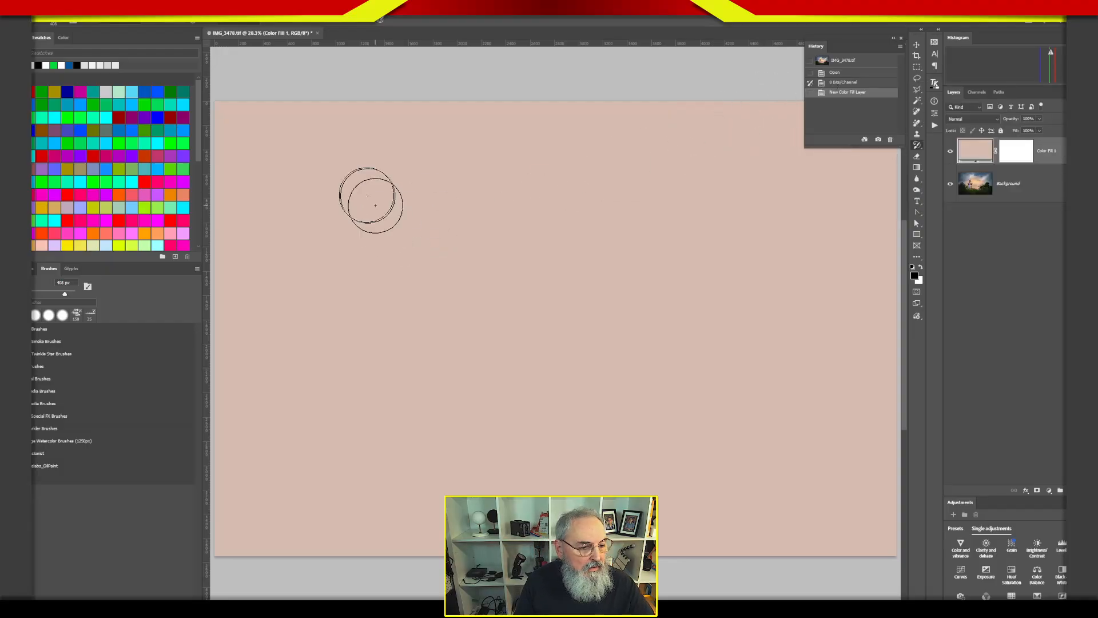
pyautogui.click(375, 204)
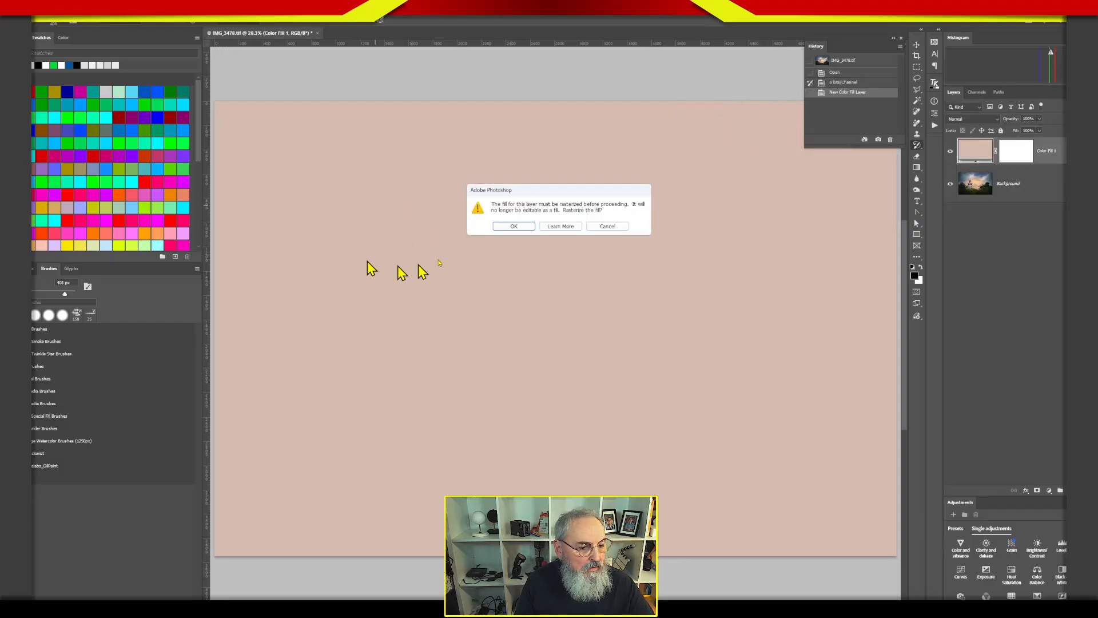
pyautogui.click(515, 226)
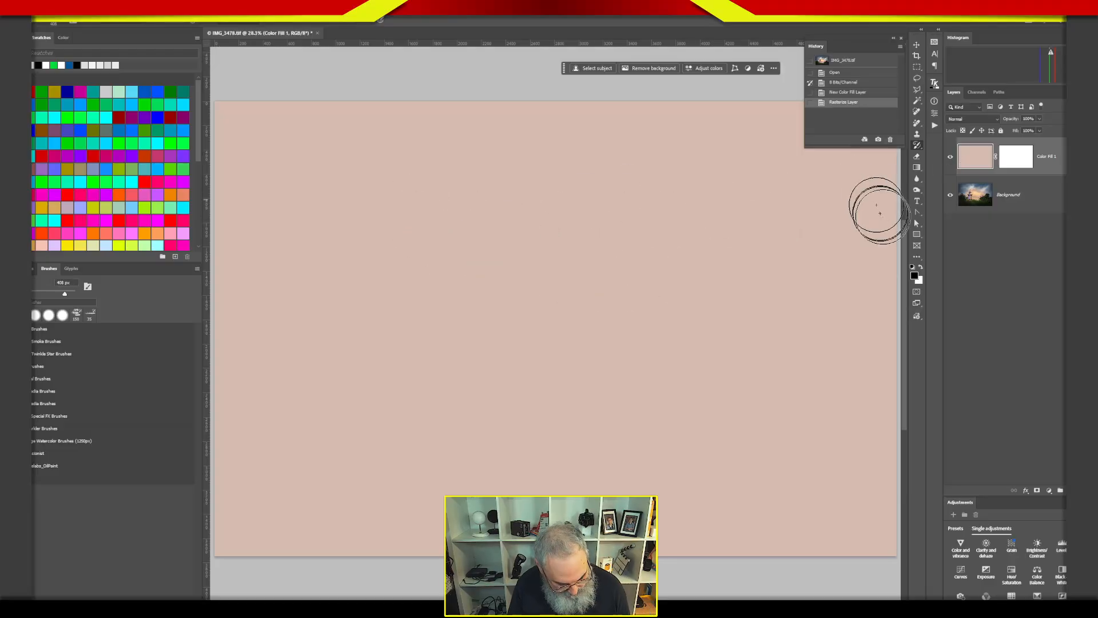
pyautogui.hotkey('ctrl', 'z')
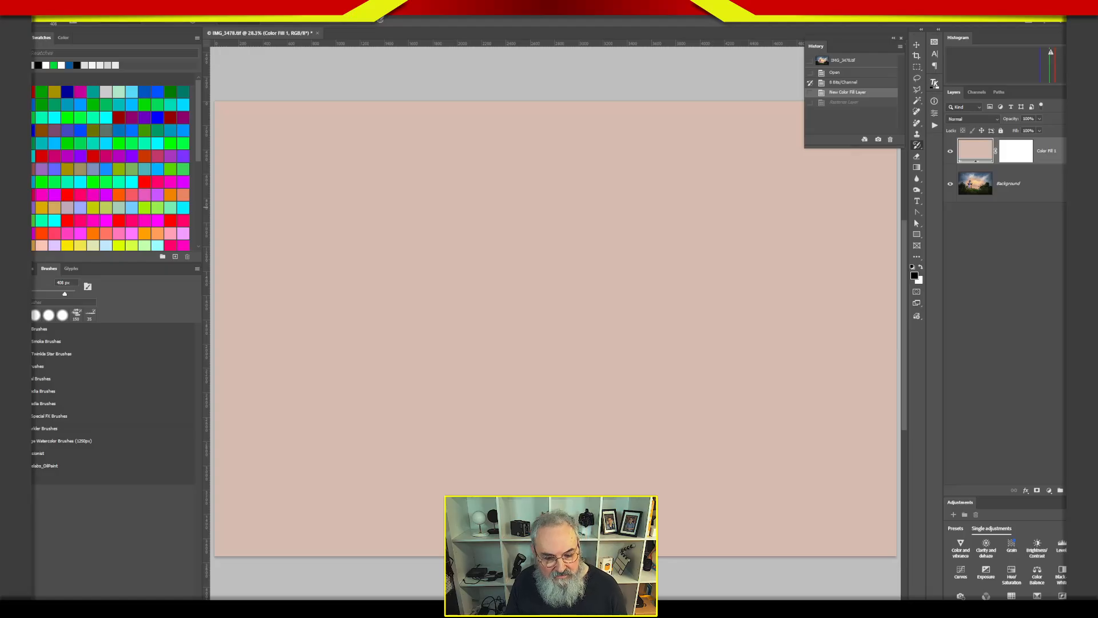
# - Create an empty layer above the colour fill and cover it with 408 px Art History Brush dabs, leaving an unpainted border
pyautogui.hotkey('ctrl', 'shift', 'alt', 'n')
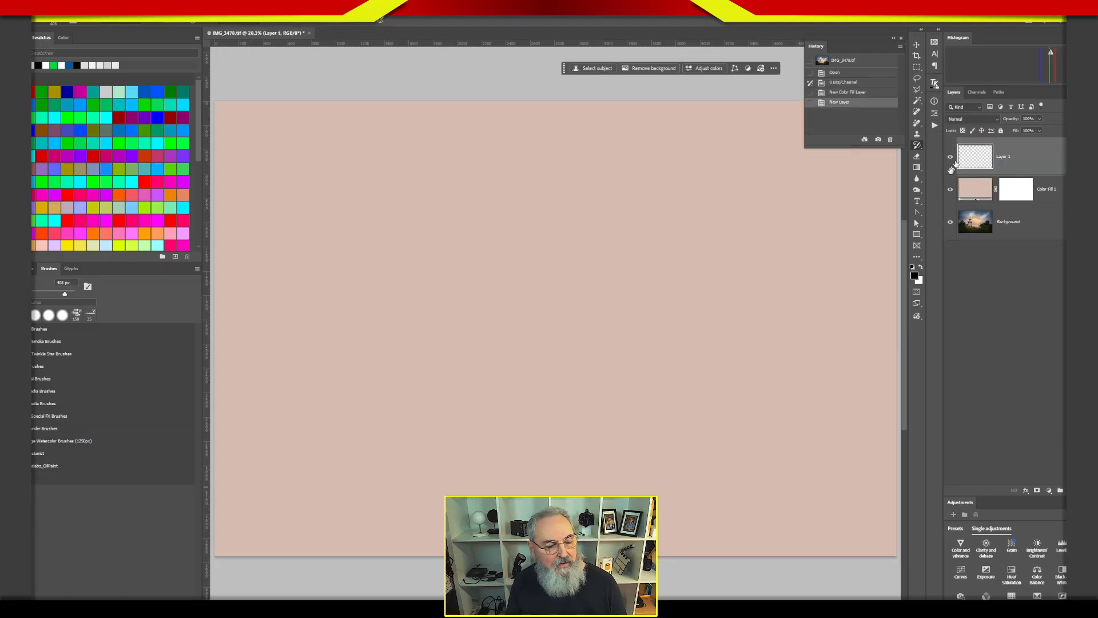
pyautogui.moveTo(389, 212)
pyautogui.mouseDown()
pyautogui.moveTo(375, 252)
pyautogui.moveTo(399, 269)
pyautogui.moveTo(451, 246)
pyautogui.mouseUp()
pyautogui.moveTo(572, 229)
pyautogui.mouseDown()
pyautogui.moveTo(608, 250)
pyautogui.moveTo(723, 269)
pyautogui.moveTo(574, 336)
pyautogui.moveTo(348, 363)
pyautogui.moveTo(642, 380)
pyautogui.moveTo(312, 270)
pyautogui.moveTo(350, 156)
pyautogui.moveTo(589, 178)
pyautogui.moveTo(526, 238)
pyautogui.moveTo(320, 269)
pyautogui.moveTo(294, 372)
pyautogui.moveTo(429, 483)
pyautogui.moveTo(506, 355)
pyautogui.moveTo(633, 400)
pyautogui.moveTo(760, 490)
pyautogui.moveTo(833, 392)
pyautogui.moveTo(709, 158)
pyautogui.moveTo(732, 227)
pyautogui.moveTo(724, 232)
pyautogui.moveTo(726, 208)
pyautogui.moveTo(444, 328)
pyautogui.moveTo(286, 245)
pyautogui.moveTo(272, 453)
pyautogui.moveTo(484, 474)
pyautogui.moveTo(828, 422)
pyautogui.moveTo(821, 320)
pyautogui.moveTo(780, 385)
pyautogui.moveTo(627, 433)
pyautogui.moveTo(417, 238)
pyautogui.moveTo(401, 366)
pyautogui.mouseUp()
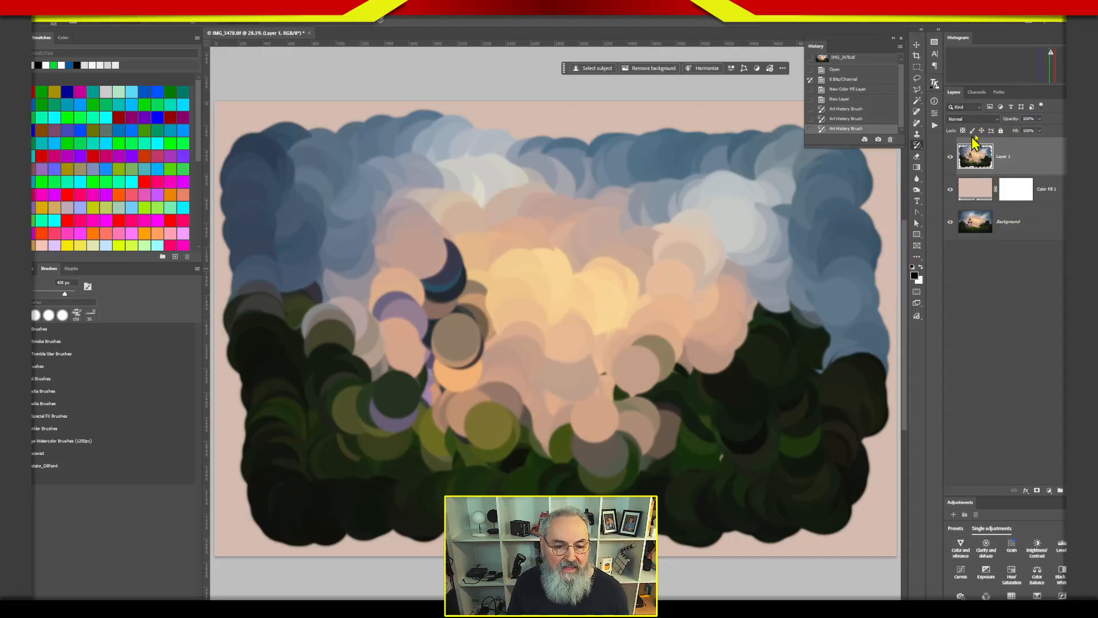
# - Change the colour fill layer to a soft blue, #9498bb
pyautogui.doubleClick(977, 191)
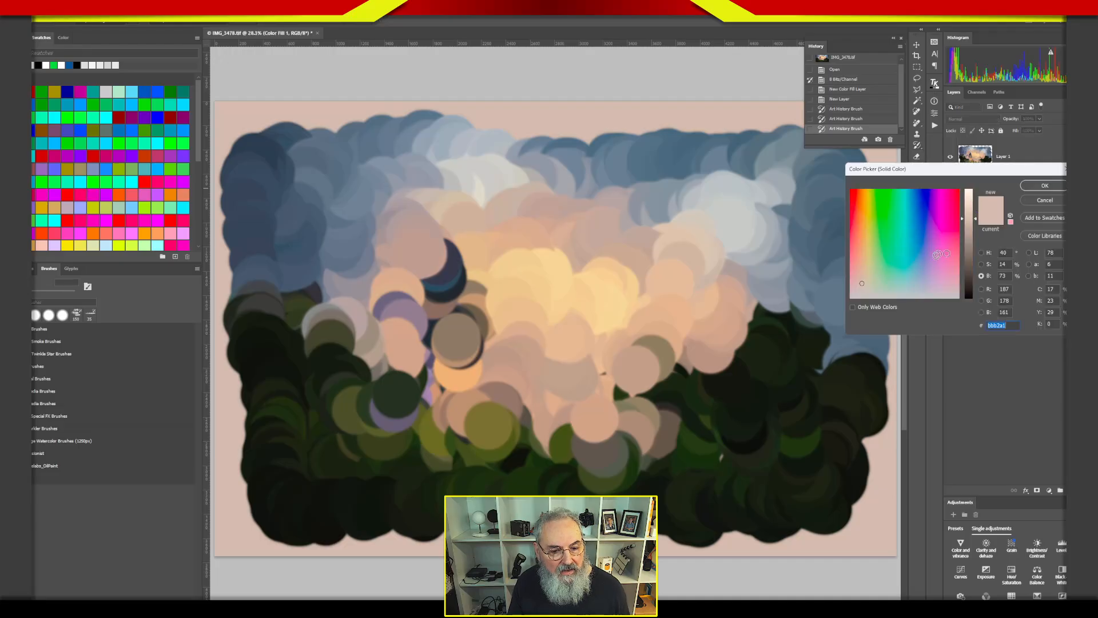
pyautogui.moveTo(902, 270)
pyautogui.mouseDown()
pyautogui.moveTo(918, 262)
pyautogui.moveTo(922, 279)
pyautogui.moveTo(895, 281)
pyautogui.moveTo(917, 277)
pyautogui.mouseUp()
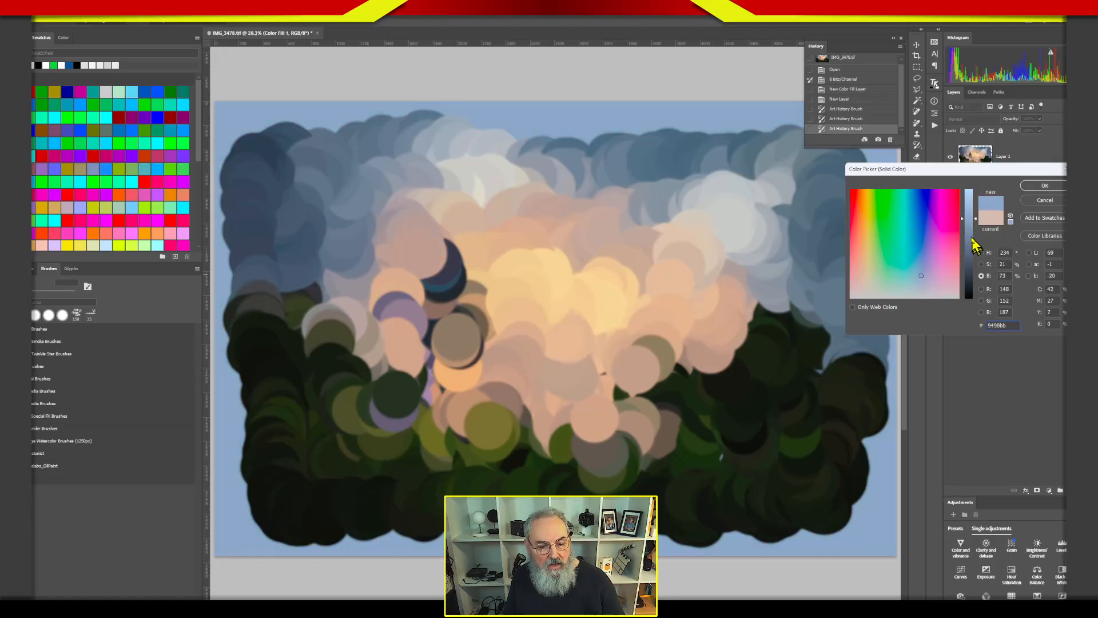
pyautogui.click(1043, 188)
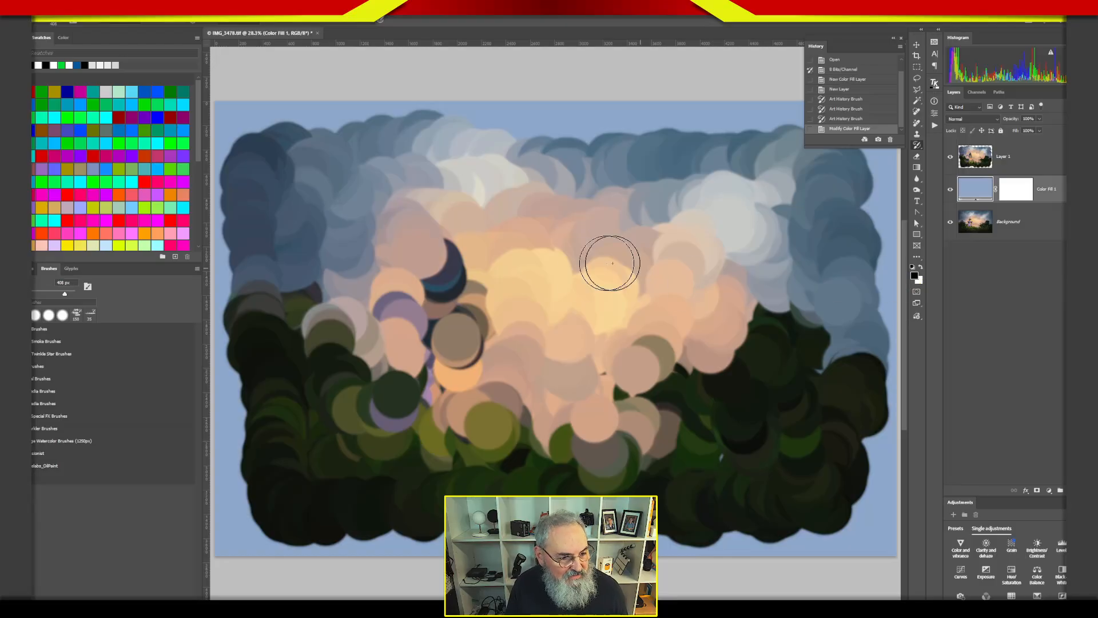
# - Repaint the sky, tower and trees on Layer 1 with overlapping 408 px dabs inside the blue border
pyautogui.click(975, 162)
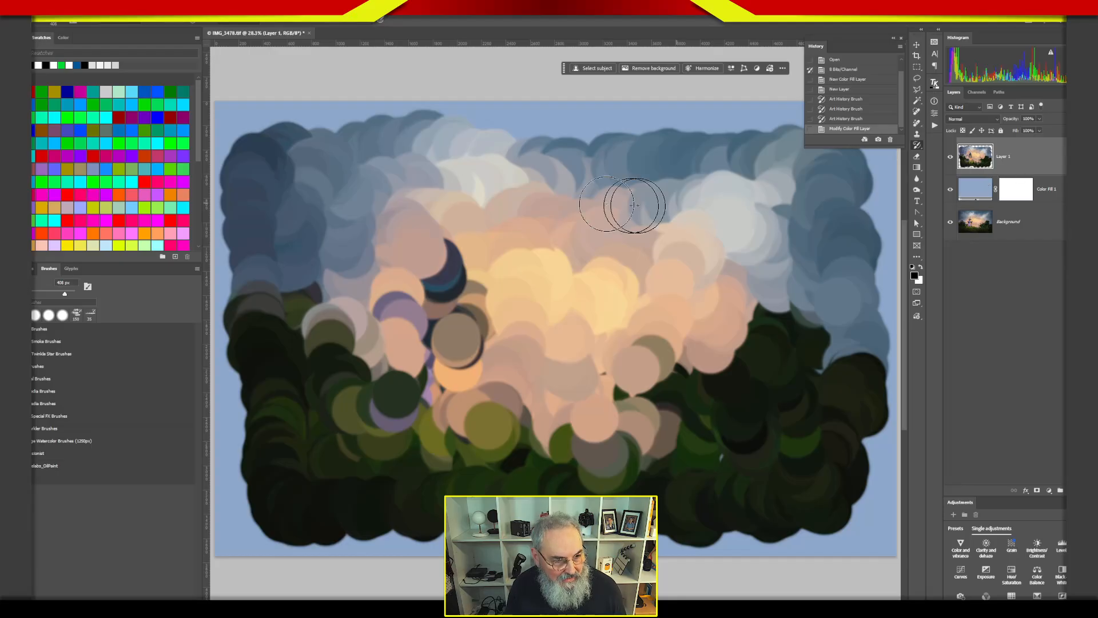
pyautogui.moveTo(453, 155)
pyautogui.mouseDown()
pyautogui.moveTo(347, 257)
pyautogui.moveTo(339, 396)
pyautogui.moveTo(429, 446)
pyautogui.mouseUp()
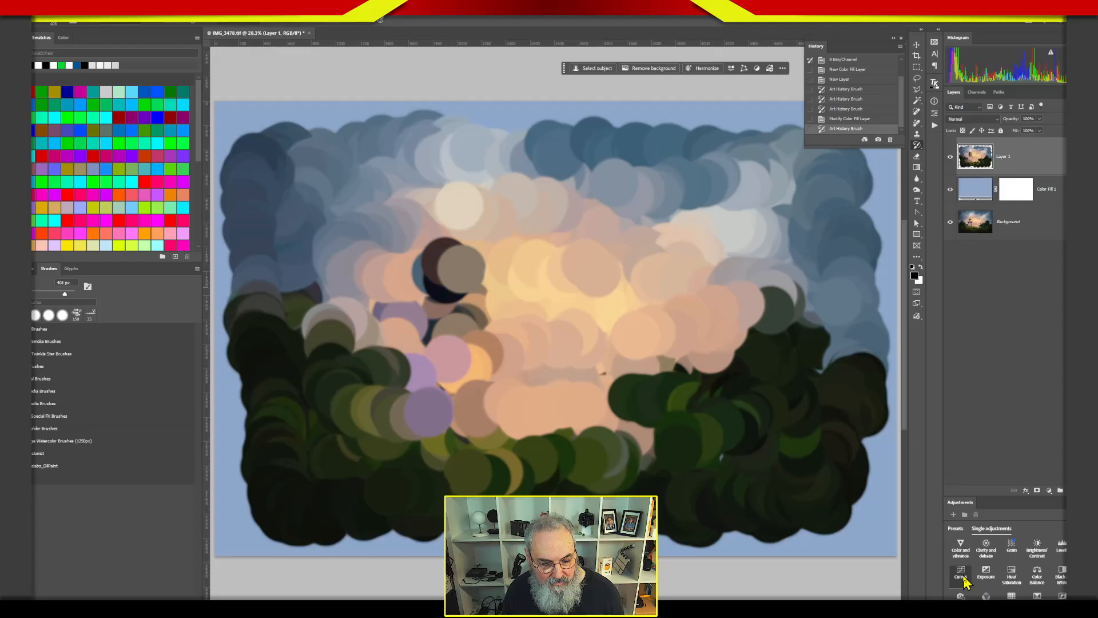
pyautogui.moveTo(338, 423)
pyautogui.mouseDown()
pyautogui.moveTo(400, 435)
pyautogui.moveTo(771, 334)
pyautogui.moveTo(775, 453)
pyautogui.mouseUp()
pyautogui.moveTo(662, 465)
pyautogui.mouseDown()
pyautogui.moveTo(774, 405)
pyautogui.moveTo(743, 257)
pyautogui.moveTo(662, 177)
pyautogui.mouseUp()
pyautogui.moveTo(754, 173)
pyautogui.mouseDown()
pyautogui.moveTo(383, 167)
pyautogui.moveTo(341, 250)
pyautogui.moveTo(766, 261)
pyautogui.mouseUp()
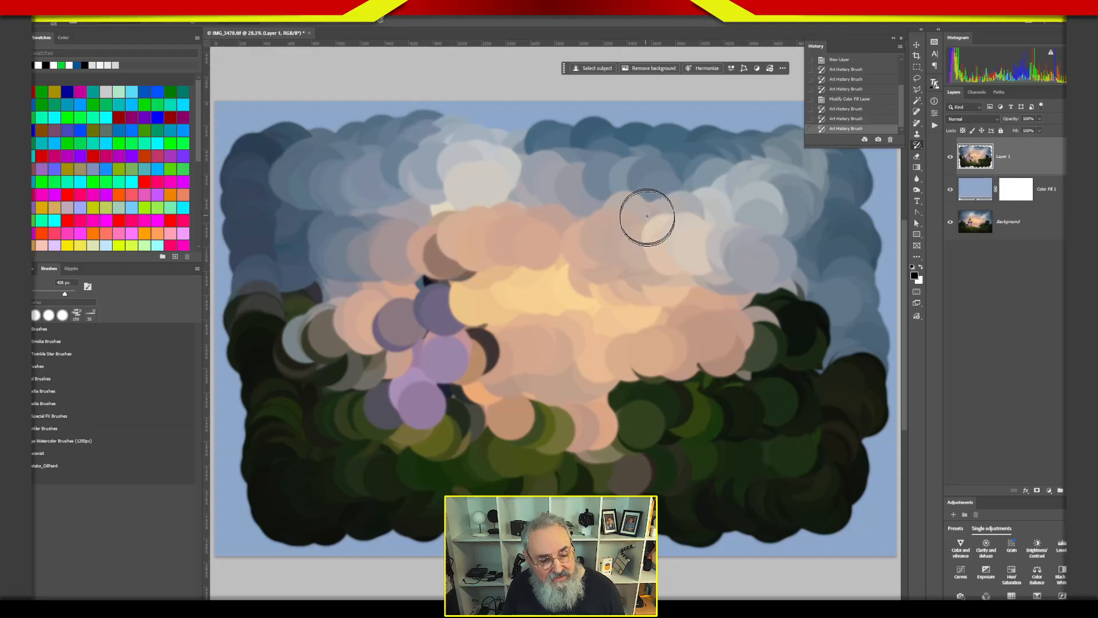
pyautogui.moveTo(647, 232)
pyautogui.mouseDown()
pyautogui.moveTo(678, 218)
pyautogui.moveTo(596, 155)
pyautogui.moveTo(445, 224)
pyautogui.moveTo(501, 353)
pyautogui.moveTo(660, 345)
pyautogui.moveTo(767, 412)
pyautogui.moveTo(549, 226)
pyautogui.moveTo(523, 315)
pyautogui.moveTo(744, 386)
pyautogui.moveTo(767, 421)
pyautogui.mouseUp()
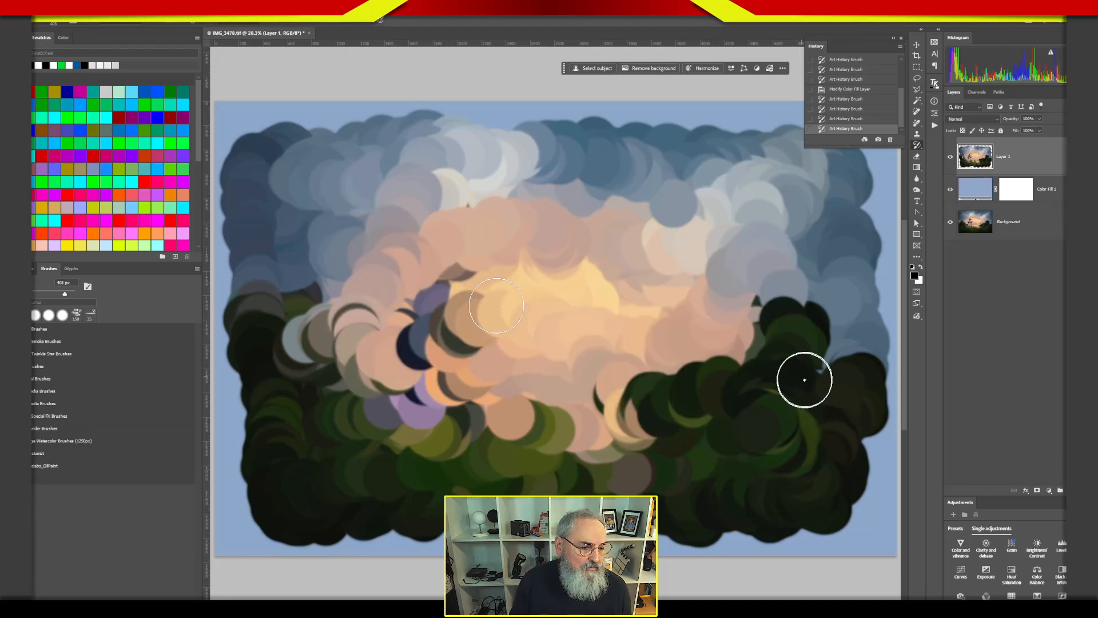
pyautogui.moveTo(464, 288)
pyautogui.mouseDown()
pyautogui.moveTo(438, 398)
pyautogui.moveTo(425, 392)
pyautogui.moveTo(489, 413)
pyautogui.moveTo(439, 422)
pyautogui.moveTo(414, 284)
pyautogui.moveTo(492, 325)
pyautogui.moveTo(453, 402)
pyautogui.moveTo(356, 343)
pyautogui.moveTo(310, 459)
pyautogui.moveTo(351, 482)
pyautogui.moveTo(676, 385)
pyautogui.moveTo(570, 361)
pyautogui.moveTo(737, 404)
pyautogui.moveTo(753, 362)
pyautogui.mouseUp()
pyautogui.moveTo(593, 237)
pyautogui.mouseDown()
pyautogui.moveTo(572, 218)
pyautogui.moveTo(527, 223)
pyautogui.moveTo(494, 268)
pyautogui.moveTo(572, 316)
pyautogui.moveTo(589, 288)
pyautogui.moveTo(635, 303)
pyautogui.moveTo(641, 344)
pyautogui.moveTo(684, 253)
pyautogui.moveTo(726, 224)
pyautogui.moveTo(754, 252)
pyautogui.moveTo(728, 365)
pyautogui.moveTo(772, 307)
pyautogui.moveTo(796, 217)
pyautogui.moveTo(816, 345)
pyautogui.moveTo(768, 378)
pyautogui.moveTo(697, 338)
pyautogui.moveTo(623, 397)
pyautogui.moveTo(560, 403)
pyautogui.moveTo(474, 332)
pyautogui.moveTo(483, 344)
pyautogui.moveTo(489, 291)
pyautogui.moveTo(588, 369)
pyautogui.moveTo(520, 412)
pyautogui.moveTo(507, 302)
pyautogui.moveTo(543, 278)
pyautogui.moveTo(536, 293)
pyautogui.moveTo(528, 269)
pyautogui.moveTo(539, 288)
pyautogui.mouseUp()
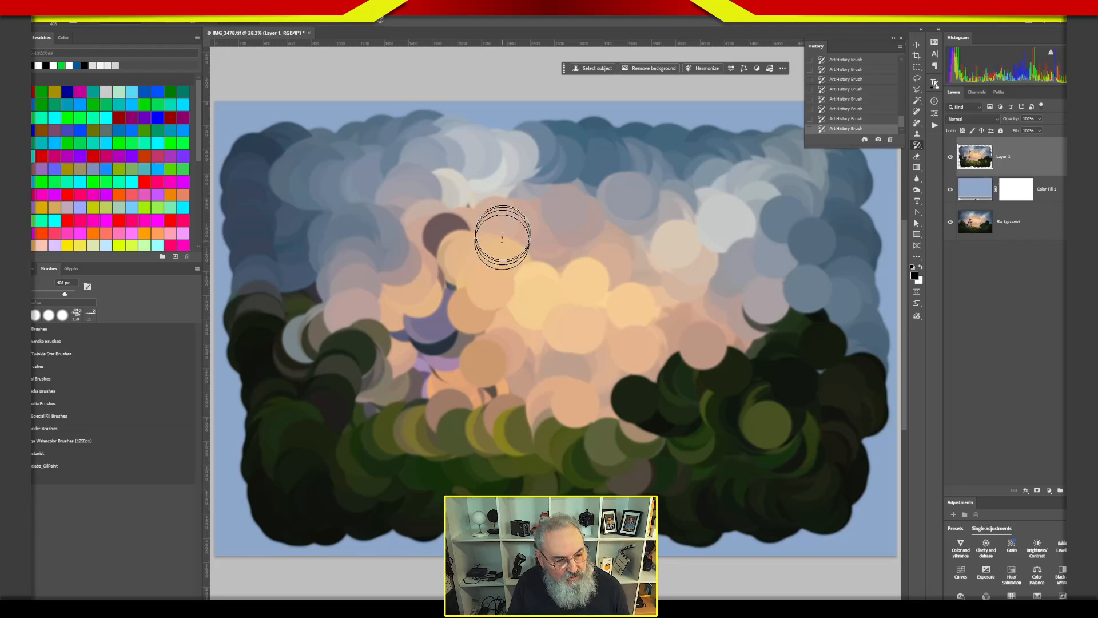
# - Shrink the brush to about 190 px and rework the tower and the tree line with smaller dabs
pyautogui.moveTo(524, 244); pyautogui.dragTo(489, 243)
pyautogui.moveTo(446, 306)
pyautogui.mouseDown()
pyautogui.moveTo(413, 334)
pyautogui.moveTo(475, 231)
pyautogui.moveTo(474, 376)
pyautogui.moveTo(403, 274)
pyautogui.moveTo(388, 421)
pyautogui.moveTo(492, 410)
pyautogui.moveTo(393, 413)
pyautogui.moveTo(398, 387)
pyautogui.moveTo(493, 373)
pyautogui.moveTo(493, 355)
pyautogui.moveTo(419, 345)
pyautogui.moveTo(392, 326)
pyautogui.moveTo(470, 271)
pyautogui.moveTo(462, 245)
pyautogui.moveTo(377, 382)
pyautogui.moveTo(383, 230)
pyautogui.moveTo(391, 412)
pyautogui.moveTo(425, 203)
pyautogui.moveTo(431, 373)
pyautogui.moveTo(471, 282)
pyautogui.moveTo(489, 363)
pyautogui.moveTo(496, 281)
pyautogui.moveTo(497, 415)
pyautogui.moveTo(474, 424)
pyautogui.moveTo(440, 338)
pyautogui.moveTo(408, 307)
pyautogui.moveTo(492, 306)
pyautogui.moveTo(462, 203)
pyautogui.moveTo(489, 353)
pyautogui.moveTo(429, 378)
pyautogui.moveTo(420, 407)
pyautogui.moveTo(478, 397)
pyautogui.moveTo(488, 307)
pyautogui.moveTo(487, 441)
pyautogui.mouseUp()
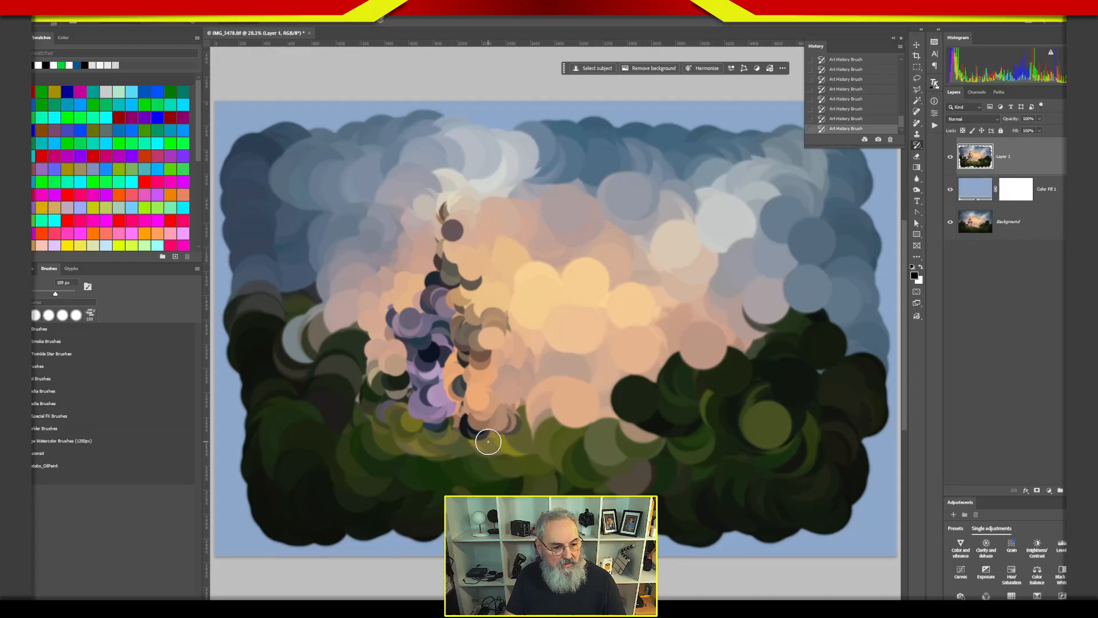
pyautogui.moveTo(319, 290)
pyautogui.mouseDown()
pyautogui.moveTo(323, 333)
pyautogui.moveTo(371, 335)
pyautogui.moveTo(370, 366)
pyautogui.moveTo(415, 436)
pyautogui.moveTo(553, 462)
pyautogui.moveTo(619, 454)
pyautogui.moveTo(609, 461)
pyautogui.moveTo(674, 409)
pyautogui.moveTo(808, 375)
pyautogui.moveTo(836, 333)
pyautogui.moveTo(775, 305)
pyautogui.moveTo(699, 314)
pyautogui.moveTo(714, 354)
pyautogui.moveTo(701, 435)
pyautogui.moveTo(653, 397)
pyautogui.moveTo(626, 448)
pyautogui.moveTo(411, 417)
pyautogui.moveTo(292, 424)
pyautogui.moveTo(350, 317)
pyautogui.moveTo(317, 298)
pyautogui.moveTo(365, 411)
pyautogui.moveTo(552, 463)
pyautogui.moveTo(599, 440)
pyautogui.moveTo(470, 382)
pyautogui.moveTo(532, 365)
pyautogui.moveTo(714, 371)
pyautogui.moveTo(812, 303)
pyautogui.moveTo(782, 390)
pyautogui.moveTo(684, 468)
pyautogui.moveTo(670, 347)
pyautogui.moveTo(734, 355)
pyautogui.moveTo(654, 276)
pyautogui.moveTo(584, 179)
pyautogui.moveTo(535, 264)
pyautogui.moveTo(542, 365)
pyautogui.moveTo(415, 325)
pyautogui.moveTo(450, 322)
pyautogui.moveTo(443, 305)
pyautogui.moveTo(488, 365)
pyautogui.moveTo(456, 383)
pyautogui.moveTo(407, 378)
pyautogui.moveTo(437, 331)
pyautogui.moveTo(477, 459)
pyautogui.moveTo(548, 438)
pyautogui.moveTo(583, 462)
pyautogui.mouseUp()
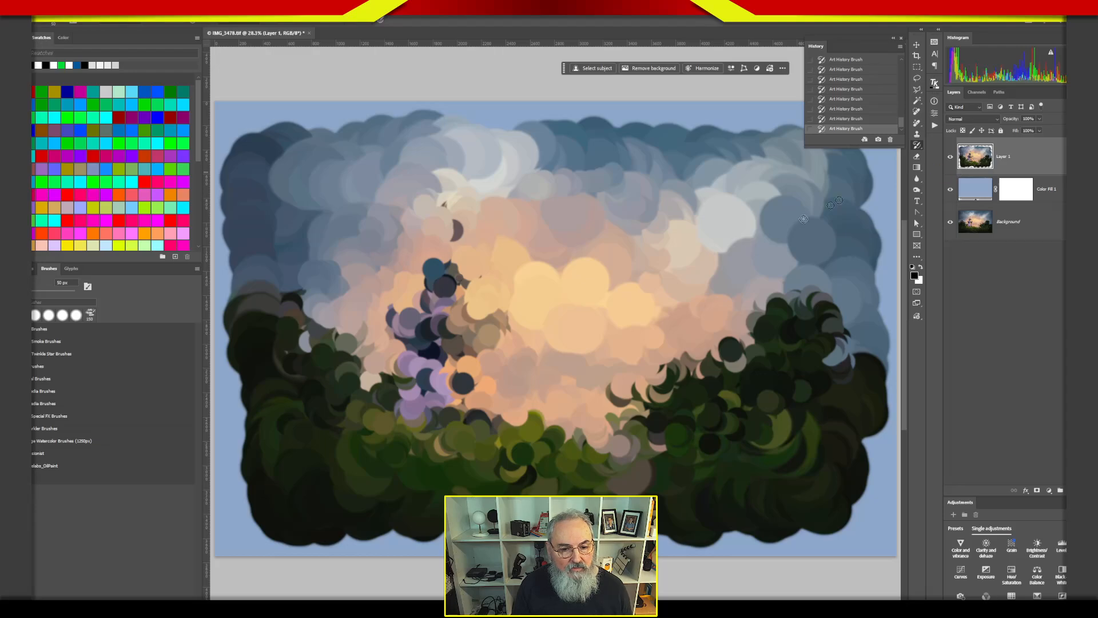
# - Define the tower's walls, roof and balcony with fine dabs about 50 px wide
pyautogui.moveTo(430, 285)
pyautogui.mouseDown()
pyautogui.moveTo(440, 320)
pyautogui.moveTo(455, 309)
pyautogui.moveTo(435, 320)
pyautogui.moveTo(468, 308)
pyautogui.moveTo(426, 286)
pyautogui.moveTo(401, 323)
pyautogui.moveTo(436, 413)
pyautogui.moveTo(461, 352)
pyautogui.moveTo(485, 343)
pyautogui.moveTo(461, 395)
pyautogui.moveTo(440, 366)
pyautogui.moveTo(422, 406)
pyautogui.mouseUp()
pyautogui.moveTo(406, 332)
pyautogui.mouseDown()
pyautogui.moveTo(458, 204)
pyautogui.moveTo(458, 291)
pyautogui.mouseUp()
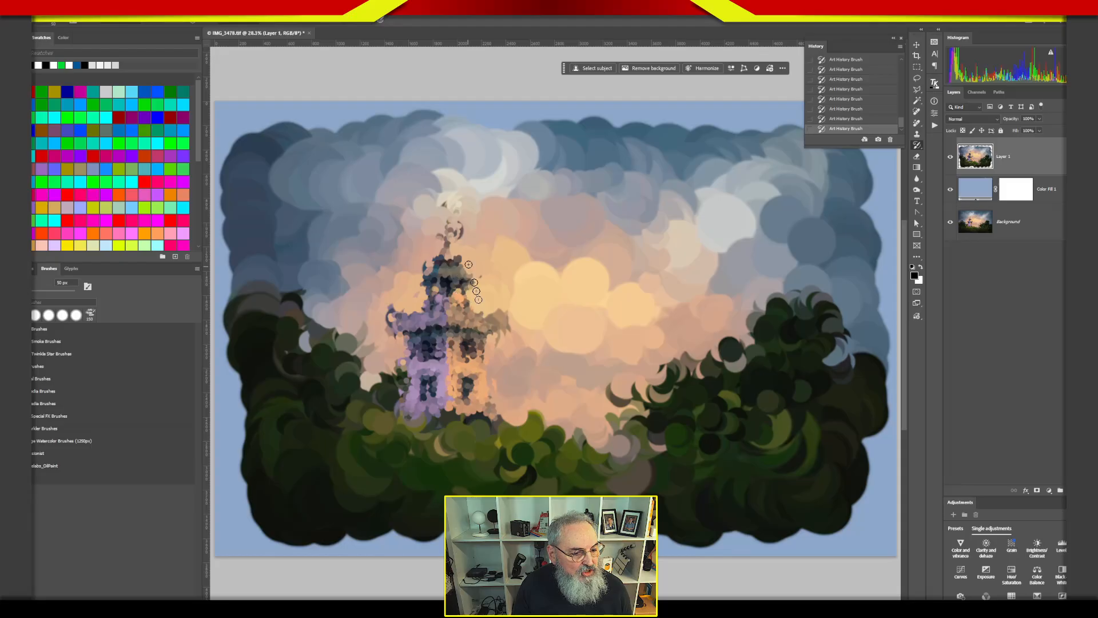
pyautogui.moveTo(495, 337)
pyautogui.mouseDown()
pyautogui.moveTo(478, 394)
pyautogui.moveTo(500, 424)
pyautogui.moveTo(500, 405)
pyautogui.moveTo(432, 414)
pyautogui.moveTo(410, 398)
pyautogui.moveTo(381, 416)
pyautogui.mouseUp()
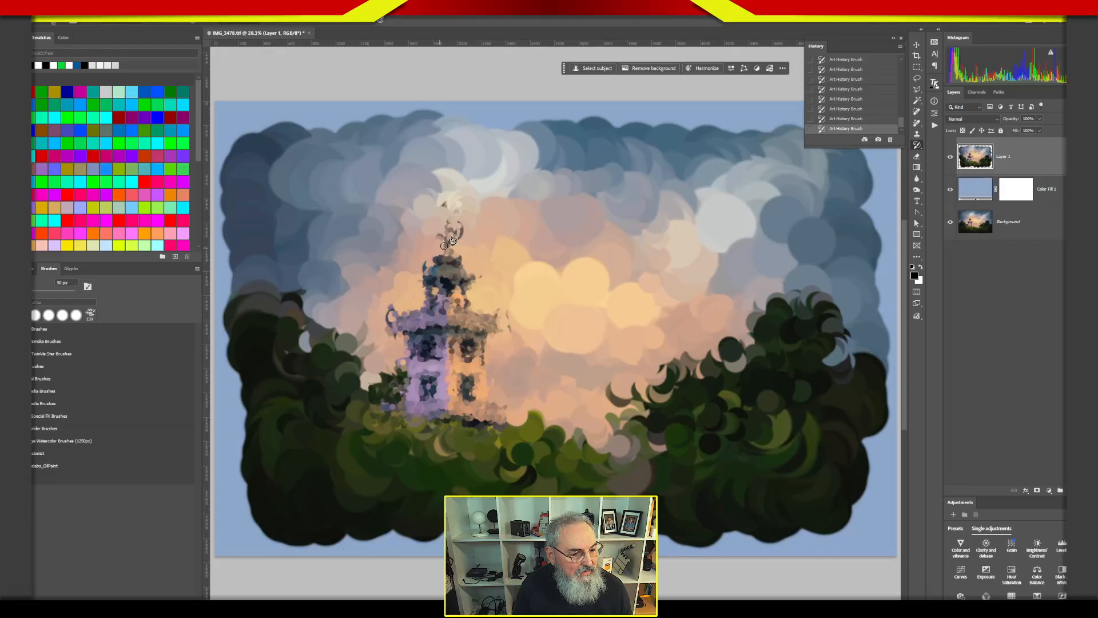
# - Reduce the brush to 12 px and bring out detail in the clock faces, tower windows and nearby foliage
pyautogui.moveTo(448, 315)
pyautogui.mouseDown()
pyautogui.moveTo(483, 332)
pyautogui.moveTo(489, 349)
pyautogui.moveTo(460, 386)
pyautogui.moveTo(466, 425)
pyautogui.mouseUp()
pyautogui.moveTo(628, 392)
pyautogui.mouseDown()
pyautogui.moveTo(667, 417)
pyautogui.moveTo(703, 373)
pyautogui.moveTo(755, 356)
pyautogui.moveTo(612, 455)
pyautogui.moveTo(550, 442)
pyautogui.moveTo(576, 414)
pyautogui.moveTo(586, 463)
pyautogui.moveTo(533, 466)
pyautogui.moveTo(558, 444)
pyautogui.moveTo(621, 458)
pyautogui.moveTo(572, 399)
pyautogui.mouseUp()
pyautogui.moveTo(317, 354); pyautogui.dragTo(341, 377)
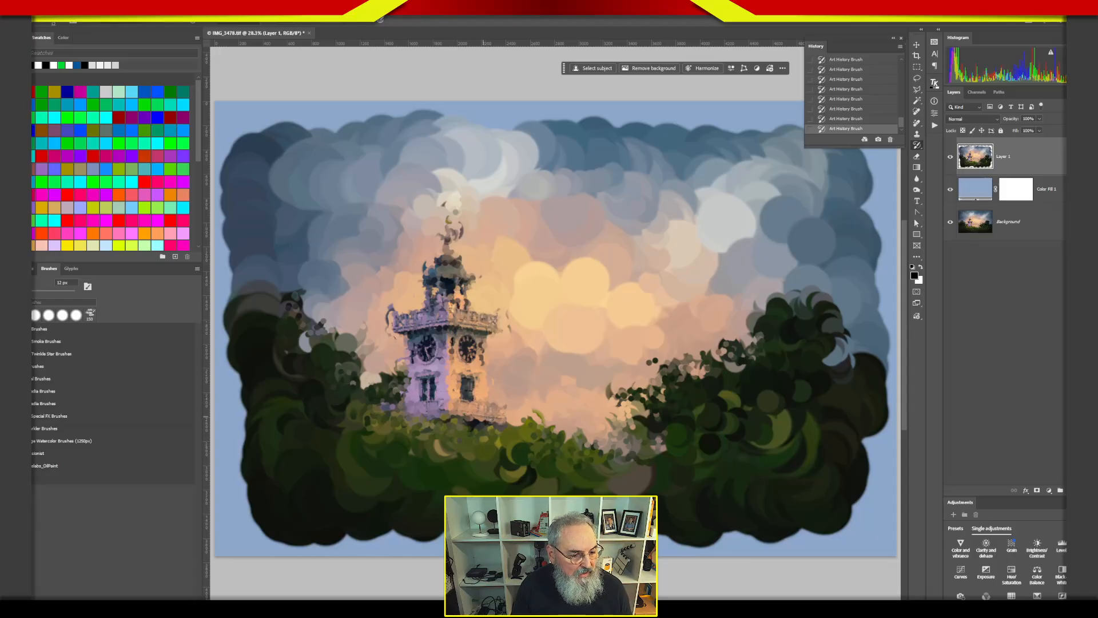
# - Refine the tower's lower walls, windows and bottom railing in close-up with 12 px dabs
pyautogui.press('z')
pyautogui.moveTo(462, 341); pyautogui.dragTo(504, 347)
pyautogui.press('space')
pyautogui.moveTo(484, 406)
pyautogui.mouseDown()
pyautogui.moveTo(662, 323)
pyautogui.moveTo(701, 273)
pyautogui.mouseUp()
pyautogui.moveTo(556, 409)
pyautogui.mouseDown()
pyautogui.moveTo(500, 409)
pyautogui.moveTo(491, 415)
pyautogui.moveTo(542, 422)
pyautogui.moveTo(489, 432)
pyautogui.moveTo(623, 441)
pyautogui.moveTo(587, 432)
pyautogui.moveTo(569, 415)
pyautogui.moveTo(582, 406)
pyautogui.moveTo(474, 416)
pyautogui.moveTo(428, 440)
pyautogui.moveTo(444, 447)
pyautogui.moveTo(472, 421)
pyautogui.moveTo(489, 437)
pyautogui.moveTo(517, 429)
pyautogui.moveTo(547, 409)
pyautogui.moveTo(648, 425)
pyautogui.moveTo(633, 437)
pyautogui.moveTo(576, 389)
pyautogui.moveTo(602, 403)
pyautogui.moveTo(508, 422)
pyautogui.moveTo(550, 425)
pyautogui.moveTo(515, 428)
pyautogui.moveTo(504, 383)
pyautogui.moveTo(519, 389)
pyautogui.moveTo(509, 393)
pyautogui.moveTo(523, 262)
pyautogui.moveTo(509, 336)
pyautogui.moveTo(565, 334)
pyautogui.moveTo(591, 355)
pyautogui.moveTo(612, 277)
pyautogui.moveTo(520, 188)
pyautogui.moveTo(526, 175)
pyautogui.moveTo(555, 173)
pyautogui.moveTo(544, 198)
pyautogui.moveTo(520, 194)
pyautogui.moveTo(627, 157)
pyautogui.moveTo(642, 246)
pyautogui.moveTo(640, 203)
pyautogui.moveTo(714, 237)
pyautogui.moveTo(741, 264)
pyautogui.moveTo(733, 266)
pyautogui.moveTo(750, 328)
pyautogui.moveTo(714, 401)
pyautogui.moveTo(732, 373)
pyautogui.moveTo(760, 388)
pyautogui.moveTo(757, 323)
pyautogui.moveTo(746, 425)
pyautogui.moveTo(763, 437)
pyautogui.moveTo(766, 352)
pyautogui.moveTo(776, 401)
pyautogui.moveTo(664, 280)
pyautogui.moveTo(636, 345)
pyautogui.moveTo(612, 356)
pyautogui.moveTo(632, 279)
pyautogui.moveTo(651, 437)
pyautogui.moveTo(675, 261)
pyautogui.moveTo(671, 197)
pyautogui.moveTo(609, 151)
pyautogui.moveTo(551, 134)
pyautogui.moveTo(550, 115)
pyautogui.moveTo(582, 93)
pyautogui.moveTo(649, 91)
pyautogui.moveTo(676, 126)
pyautogui.moveTo(677, 170)
pyautogui.moveTo(709, 149)
pyautogui.moveTo(688, 132)
pyautogui.moveTo(587, 117)
pyautogui.moveTo(566, 146)
pyautogui.moveTo(523, 123)
pyautogui.moveTo(482, 123)
pyautogui.moveTo(601, 155)
pyautogui.moveTo(801, 150)
pyautogui.moveTo(773, 171)
pyautogui.moveTo(755, 223)
pyautogui.mouseUp()
pyautogui.moveTo(726, 414)
pyautogui.mouseDown()
pyautogui.moveTo(798, 458)
pyautogui.moveTo(749, 412)
pyautogui.moveTo(821, 433)
pyautogui.moveTo(804, 457)
pyautogui.moveTo(806, 379)
pyautogui.moveTo(829, 459)
pyautogui.moveTo(747, 432)
pyautogui.moveTo(488, 400)
pyautogui.moveTo(419, 442)
pyautogui.moveTo(398, 390)
pyautogui.moveTo(363, 370)
pyautogui.moveTo(537, 453)
pyautogui.mouseUp()
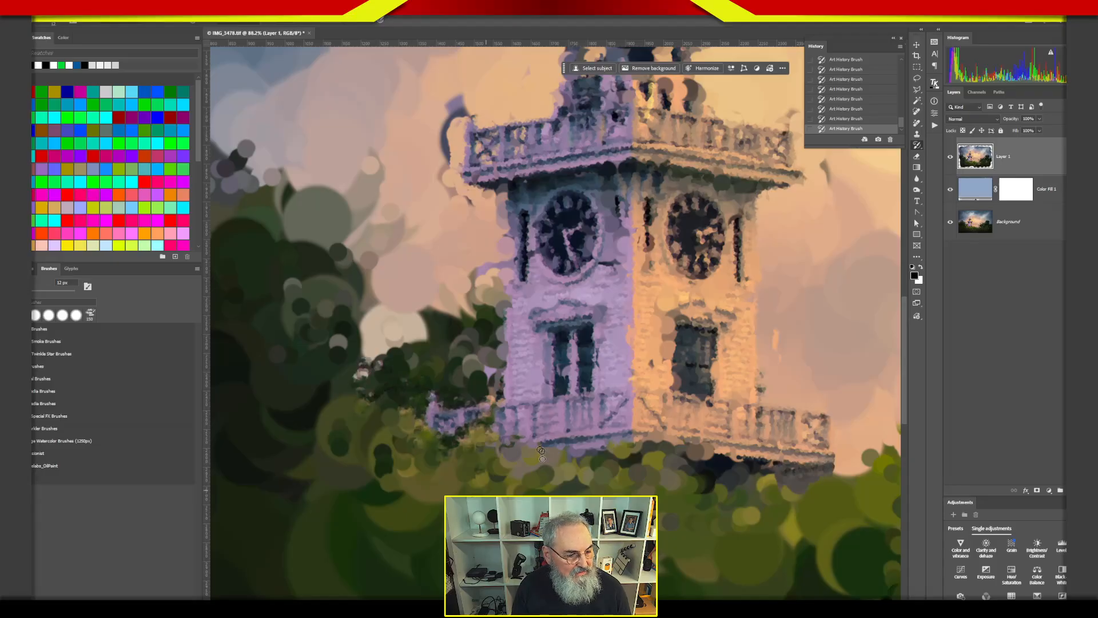
pyautogui.moveTo(725, 382)
pyautogui.mouseDown()
pyautogui.moveTo(652, 311)
pyautogui.moveTo(674, 336)
pyautogui.moveTo(688, 310)
pyautogui.moveTo(707, 434)
pyautogui.mouseUp()
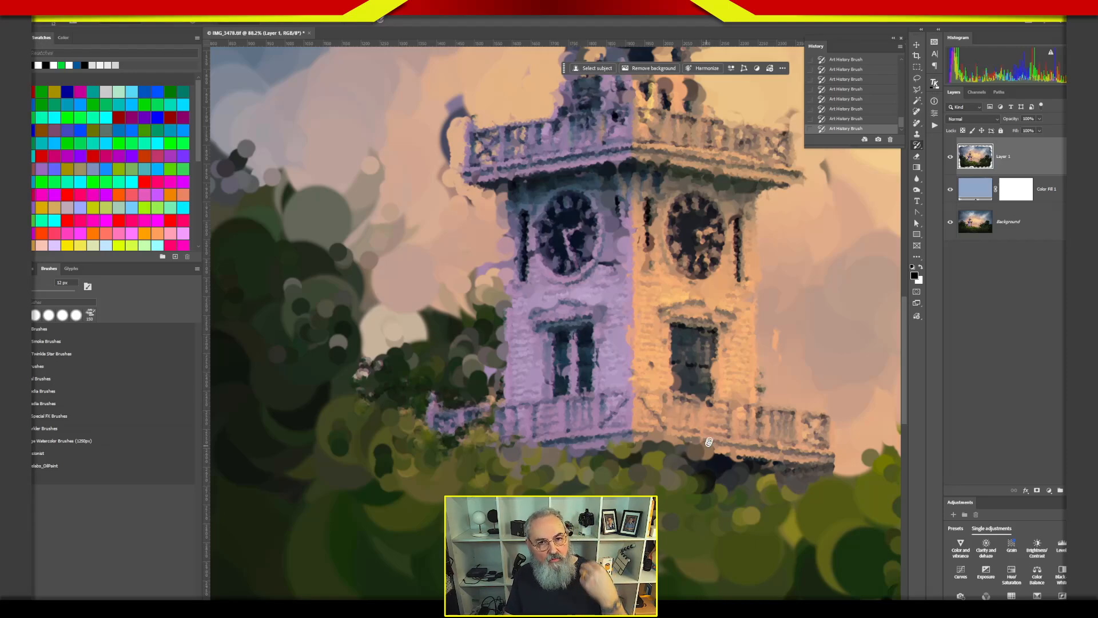
# - Sharpen the belfry, upper balcony railing and clock faces with 12 px dabs, finishing with the whole image in view
pyautogui.moveTo(656, 330)
pyautogui.mouseDown()
pyautogui.moveTo(634, 326)
pyautogui.moveTo(642, 303)
pyautogui.moveTo(619, 275)
pyautogui.moveTo(629, 230)
pyautogui.moveTo(610, 198)
pyautogui.moveTo(594, 280)
pyautogui.mouseUp()
pyautogui.moveTo(673, 172)
pyautogui.mouseDown()
pyautogui.moveTo(674, 88)
pyautogui.moveTo(611, 147)
pyautogui.mouseUp()
pyautogui.moveTo(675, 240); pyautogui.dragTo(668, 433)
pyautogui.moveTo(637, 223)
pyautogui.mouseDown()
pyautogui.moveTo(640, 198)
pyautogui.moveTo(558, 172)
pyautogui.moveTo(655, 238)
pyautogui.moveTo(639, 54)
pyautogui.moveTo(656, 213)
pyautogui.mouseUp()
pyautogui.moveTo(632, 270); pyautogui.dragTo(592, 425)
pyautogui.moveTo(594, 272)
pyautogui.mouseDown()
pyautogui.moveTo(589, 226)
pyautogui.moveTo(610, 150)
pyautogui.moveTo(591, 182)
pyautogui.moveTo(577, 155)
pyautogui.moveTo(611, 151)
pyautogui.moveTo(569, 235)
pyautogui.moveTo(611, 213)
pyautogui.moveTo(598, 298)
pyautogui.moveTo(617, 303)
pyautogui.moveTo(509, 360)
pyautogui.moveTo(657, 374)
pyautogui.moveTo(669, 355)
pyautogui.moveTo(635, 358)
pyautogui.moveTo(632, 401)
pyautogui.moveTo(532, 420)
pyautogui.moveTo(506, 466)
pyautogui.moveTo(572, 451)
pyautogui.moveTo(635, 352)
pyautogui.moveTo(632, 203)
pyautogui.mouseUp()
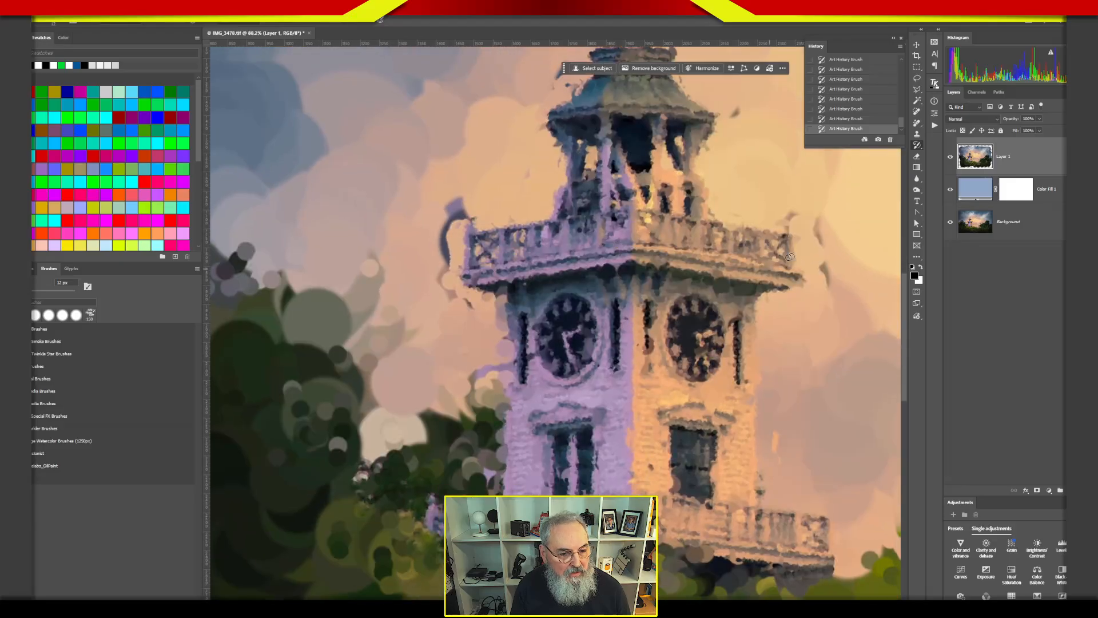
pyautogui.moveTo(477, 235)
pyautogui.mouseDown()
pyautogui.moveTo(578, 269)
pyautogui.moveTo(501, 377)
pyautogui.moveTo(508, 457)
pyautogui.moveTo(553, 355)
pyautogui.moveTo(710, 415)
pyautogui.moveTo(747, 389)
pyautogui.moveTo(703, 343)
pyautogui.moveTo(646, 440)
pyautogui.moveTo(707, 351)
pyautogui.moveTo(692, 295)
pyautogui.moveTo(744, 269)
pyautogui.moveTo(734, 318)
pyautogui.mouseUp()
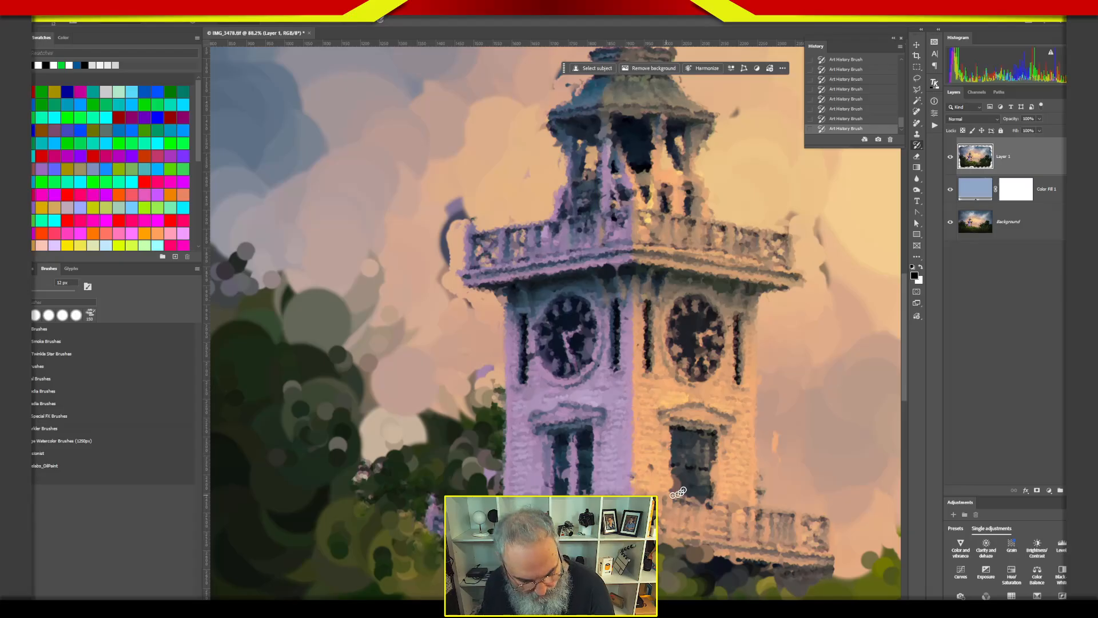
pyautogui.hotkey('ctrl', '0')
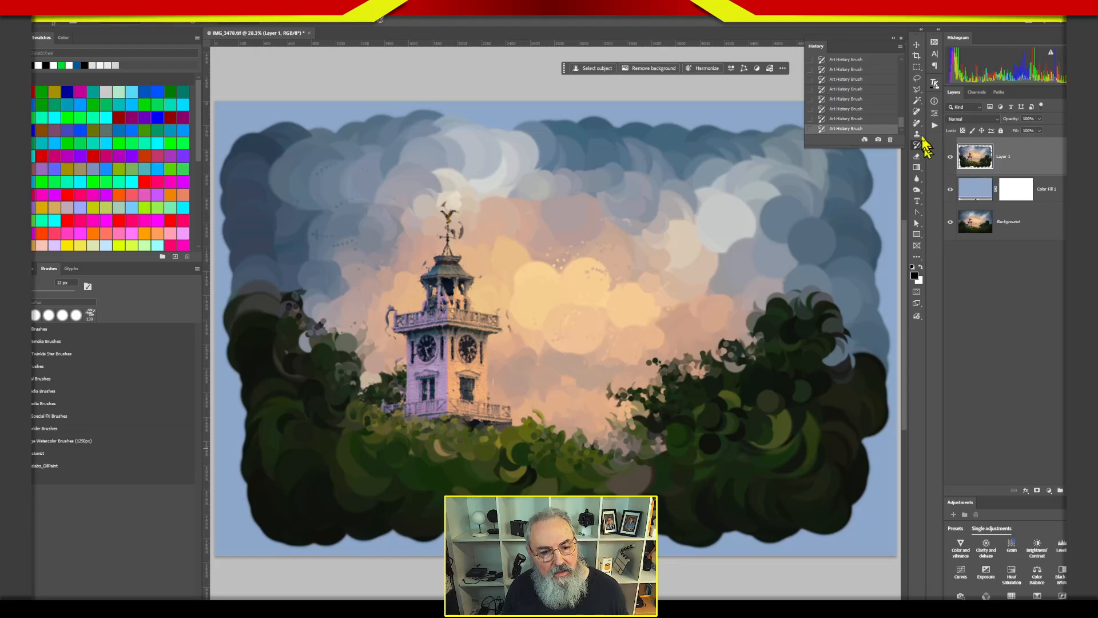
# - Compare the 8 Bits/Channel history state of the photo with the latest painted state
pyautogui.moveTo(902, 124); pyautogui.dragTo(907, 65)
pyautogui.click(879, 74)
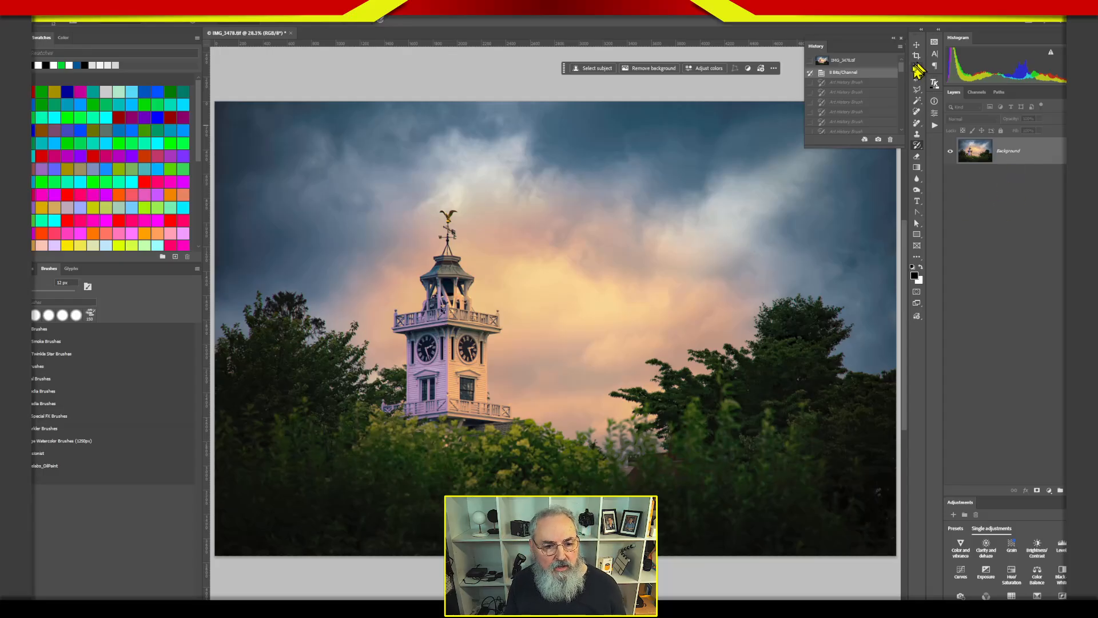
pyautogui.moveTo(903, 70); pyautogui.dragTo(903, 137)
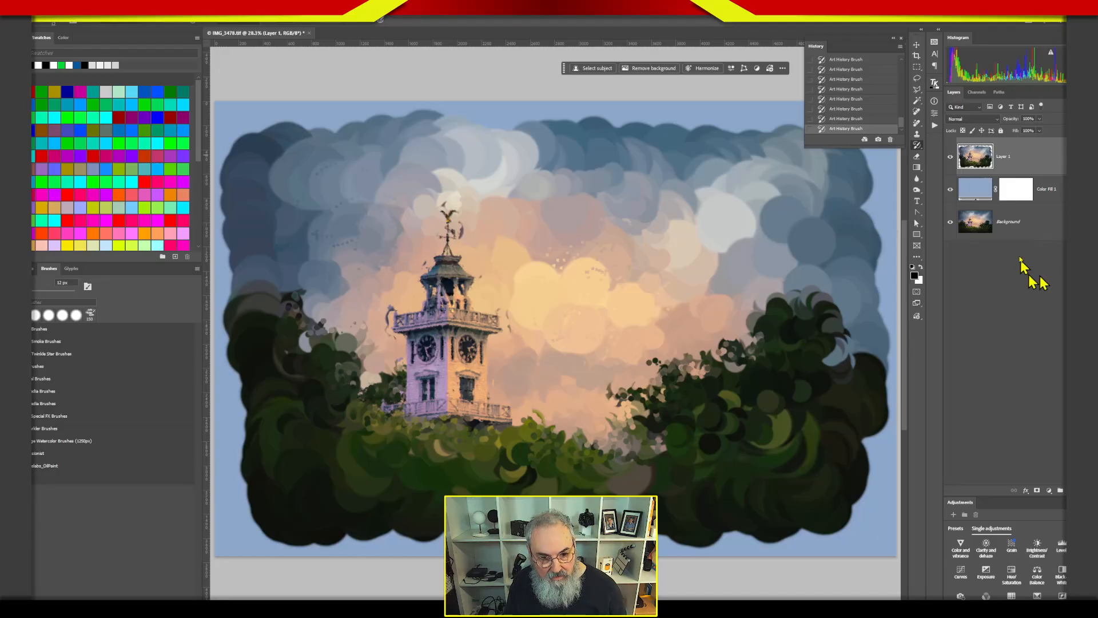
# - Replace the painted layer with a new empty one, try a 1010 px dab stroke across the centre, and undo the stroke
pyautogui.moveTo(981, 161); pyautogui.dragTo(1060, 490)
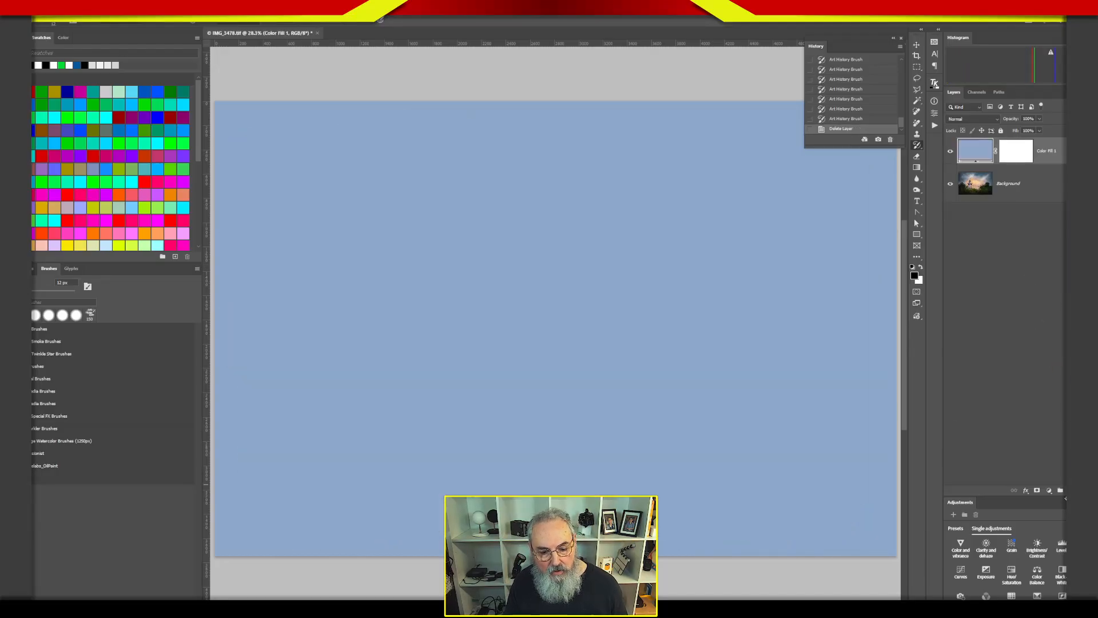
pyautogui.click(1072, 490)
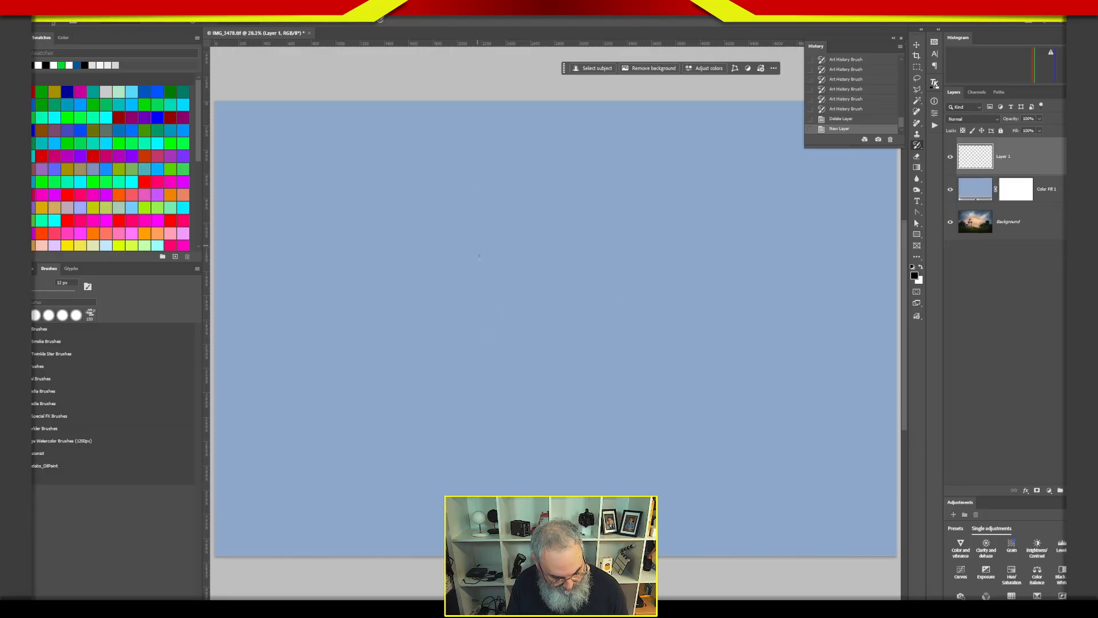
pyautogui.moveTo(470, 276)
pyautogui.mouseDown()
pyautogui.moveTo(539, 297)
pyautogui.moveTo(559, 347)
pyautogui.moveTo(664, 354)
pyautogui.mouseUp()
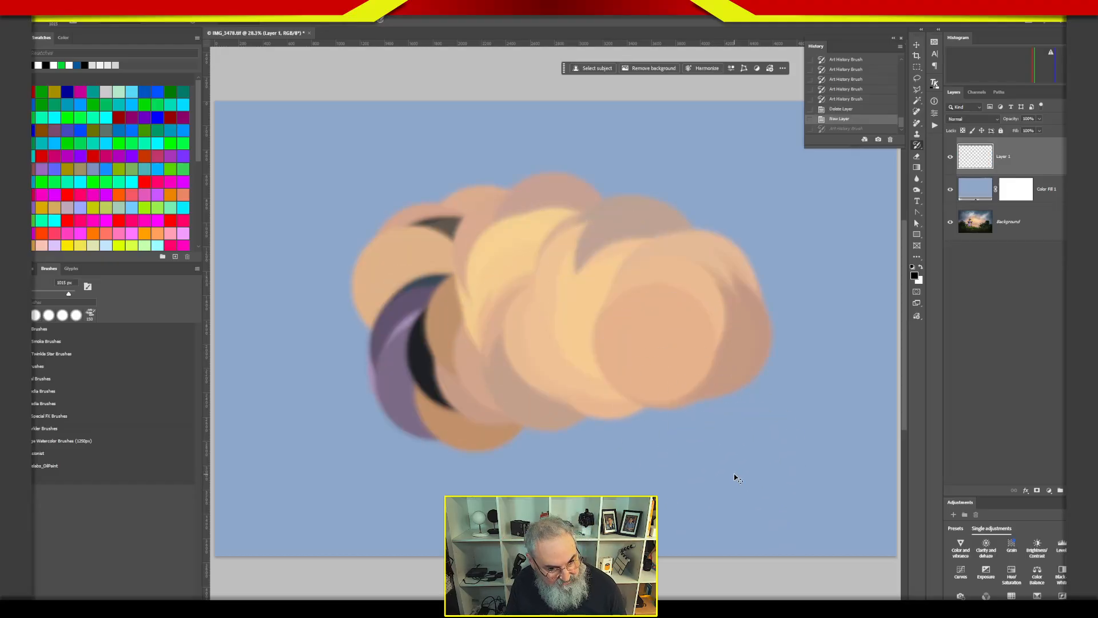
# - Undo the test stroke across the centre and expand the Texturelabs_OilPaint brush group
pyautogui.hotkey('ctrl', 'z')
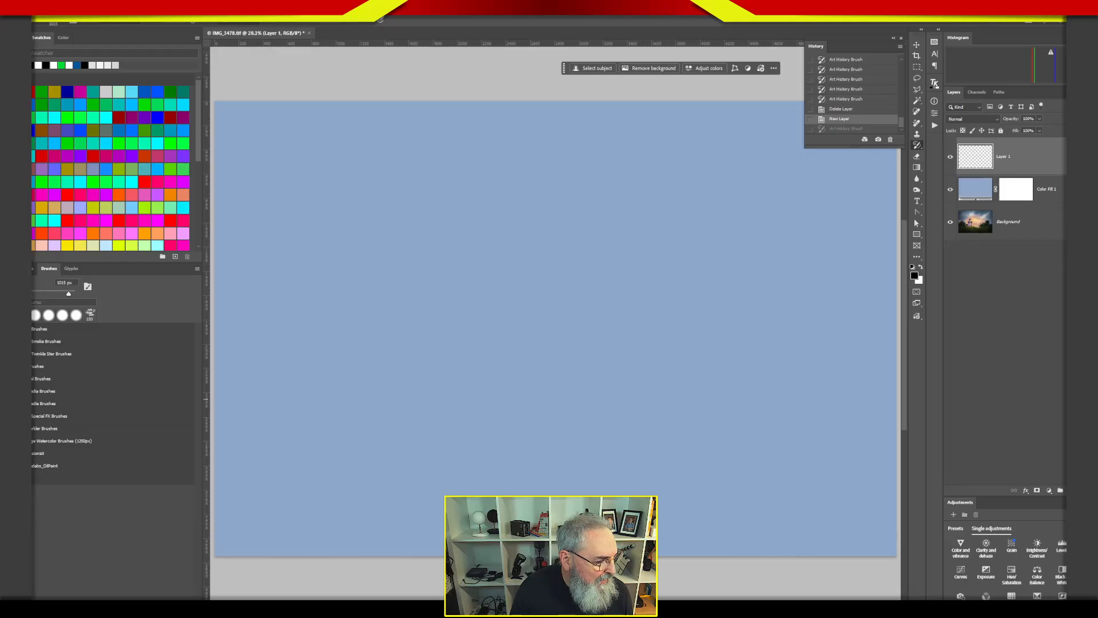
pyautogui.click(4, 466)
pyautogui.click(33, 467)
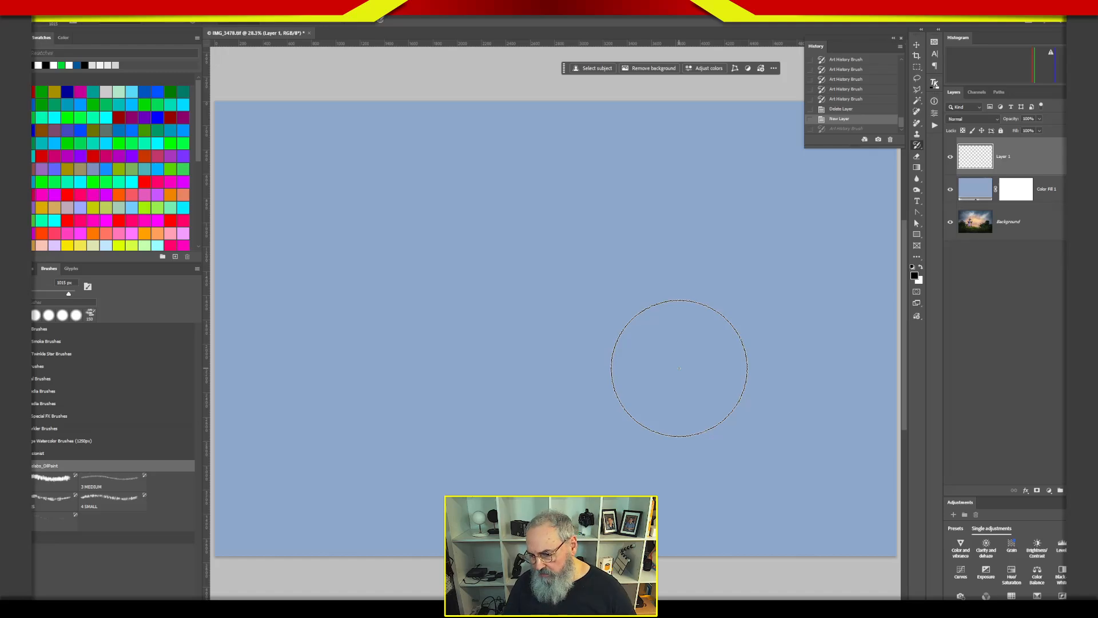
# - Bring the web browser over, maximise it and search Google for "texturelabs art history brushes" in a new tab
pyautogui.moveTo(1097, 366); pyautogui.dragTo(657, 4)
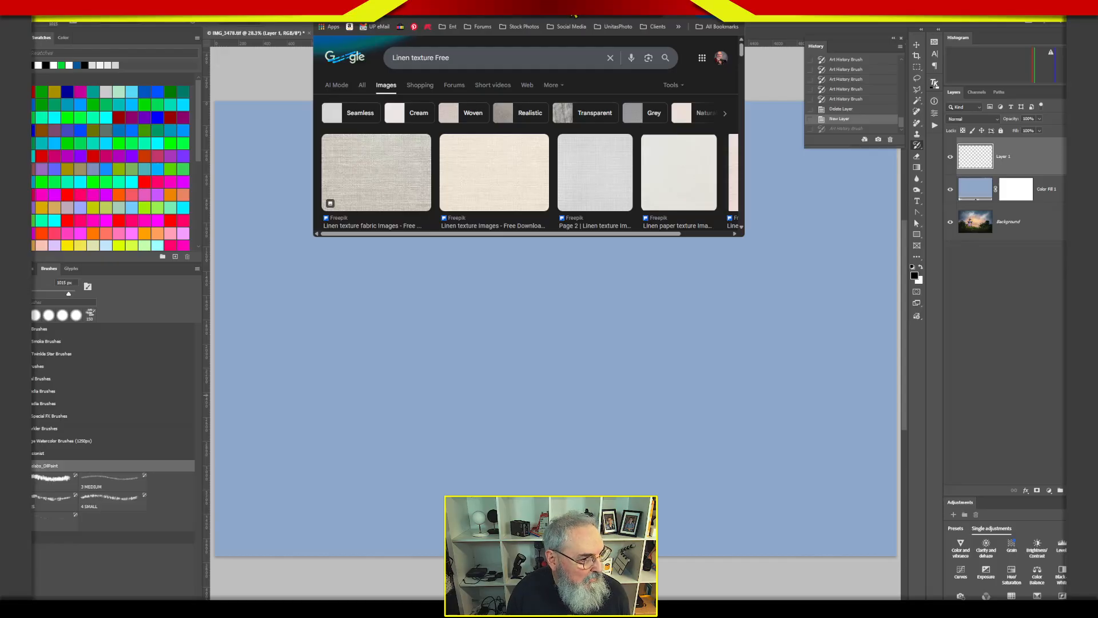
pyautogui.moveTo(575, 6); pyautogui.dragTo(576, 67)
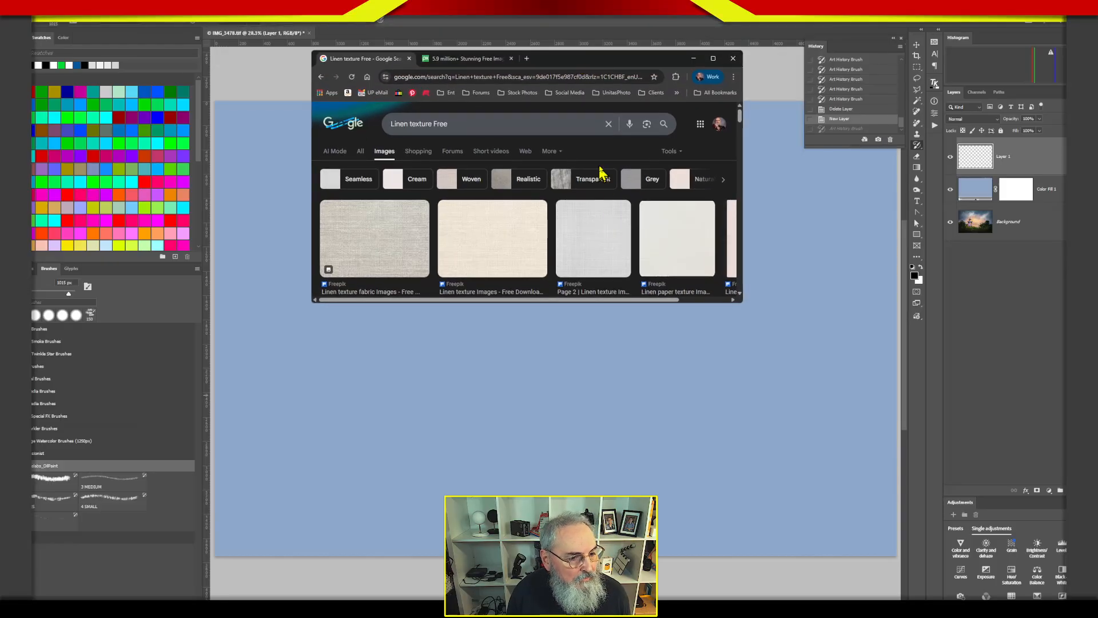
pyautogui.click(713, 58)
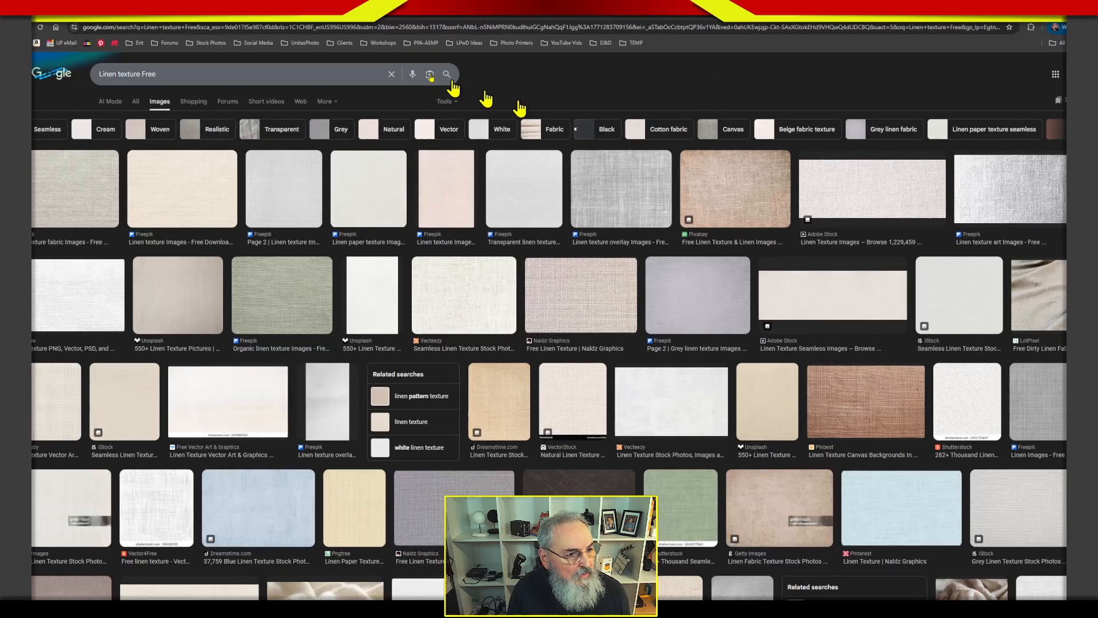
pyautogui.click(231, 10)
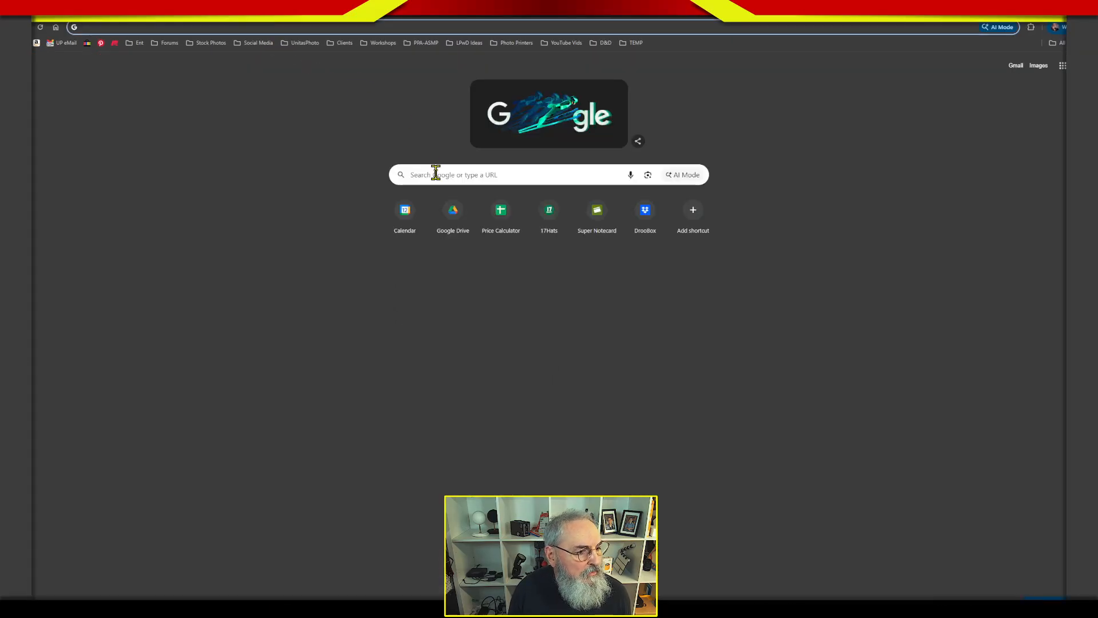
pyautogui.click(432, 171)
pyautogui.write('tex')
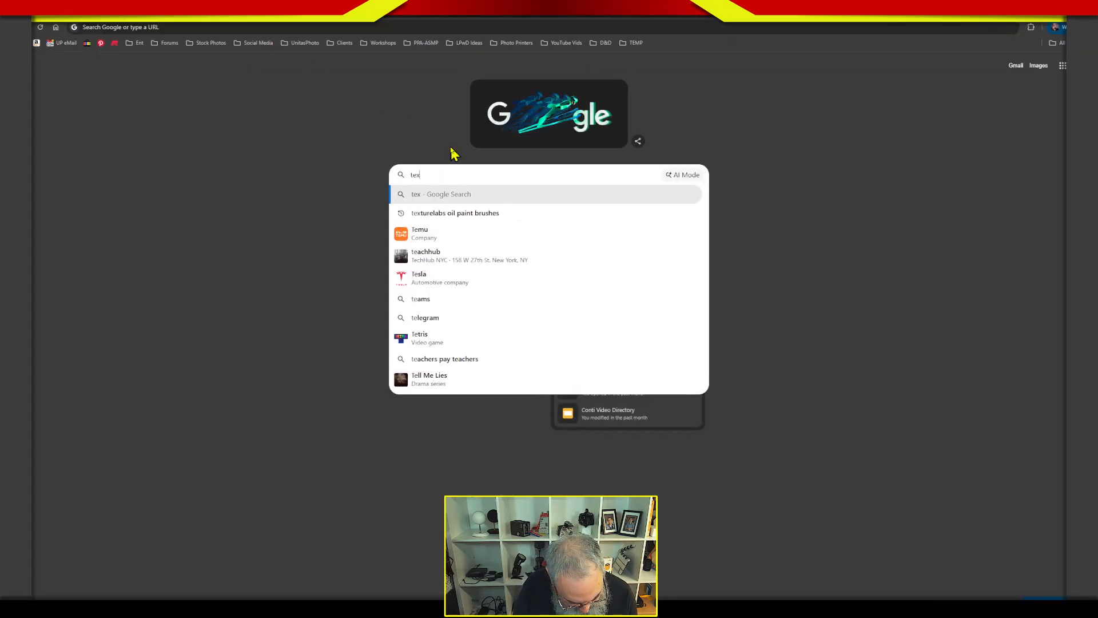
pyautogui.write('turelab')
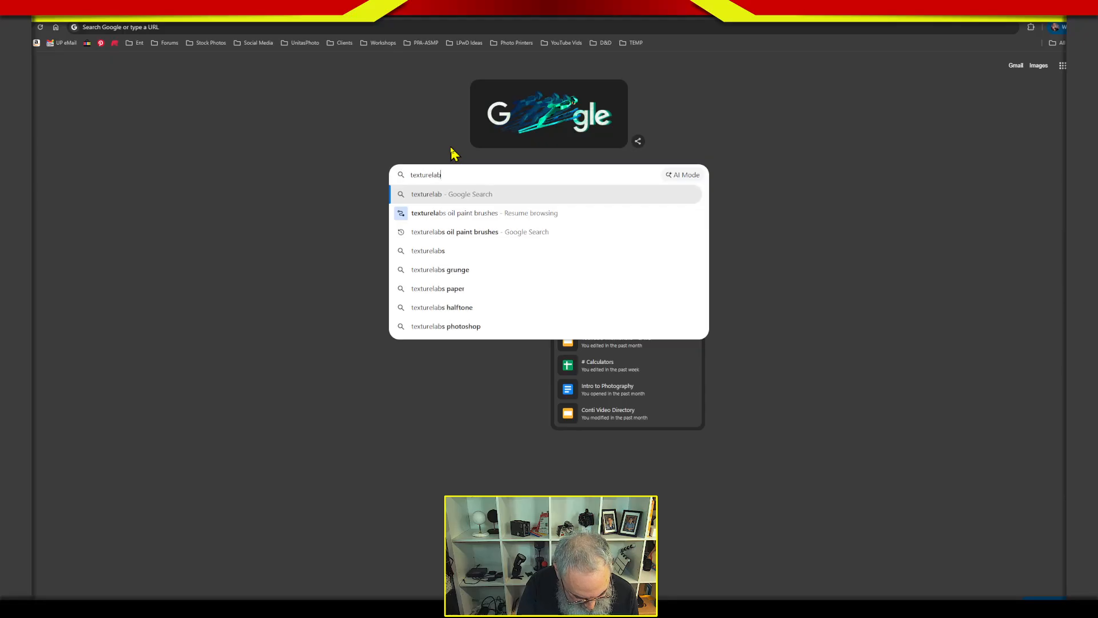
pyautogui.write('s art hi')
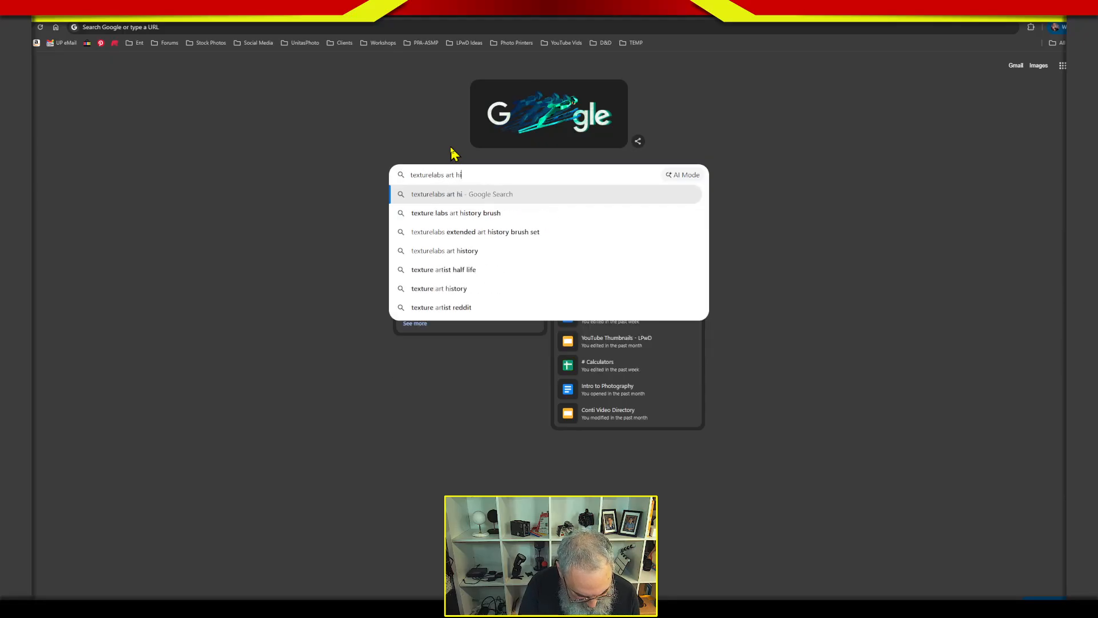
pyautogui.write('story brushes')
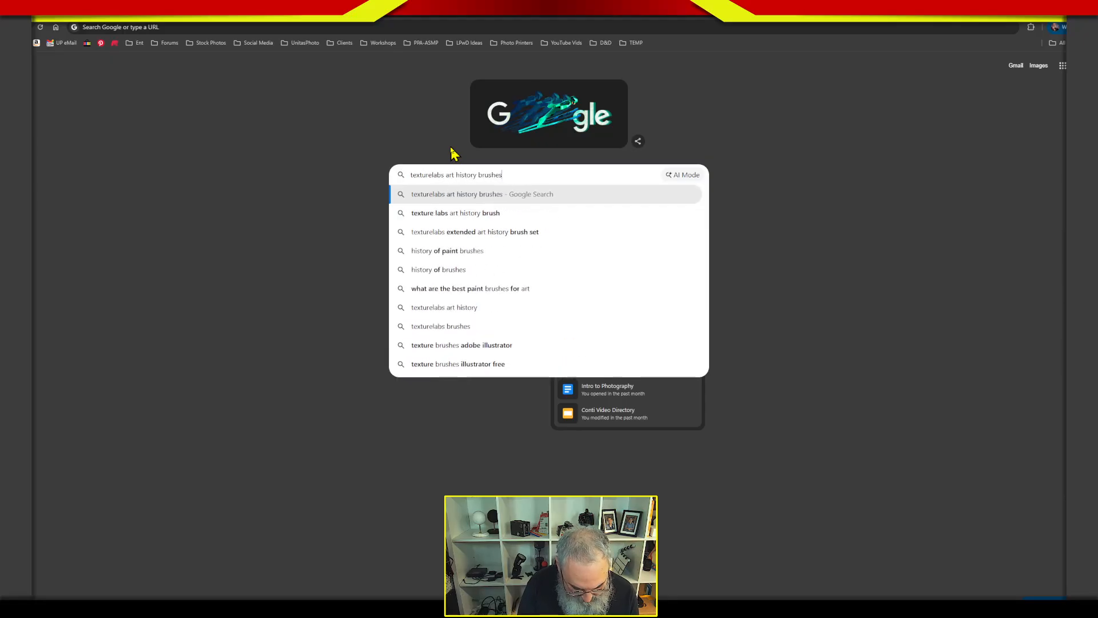
pyautogui.press('Return')
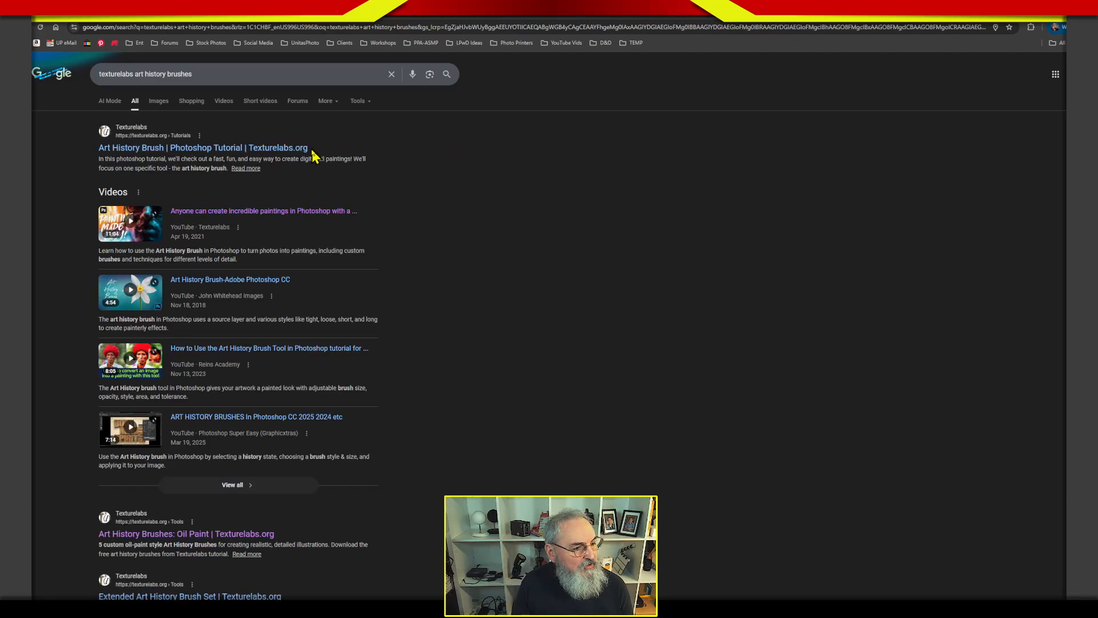
# - Open the Texturelabs Art History Brush tutorial, examine its free Oil Paint and Extended brush set listings, and move the browser away
pyautogui.click(179, 151)
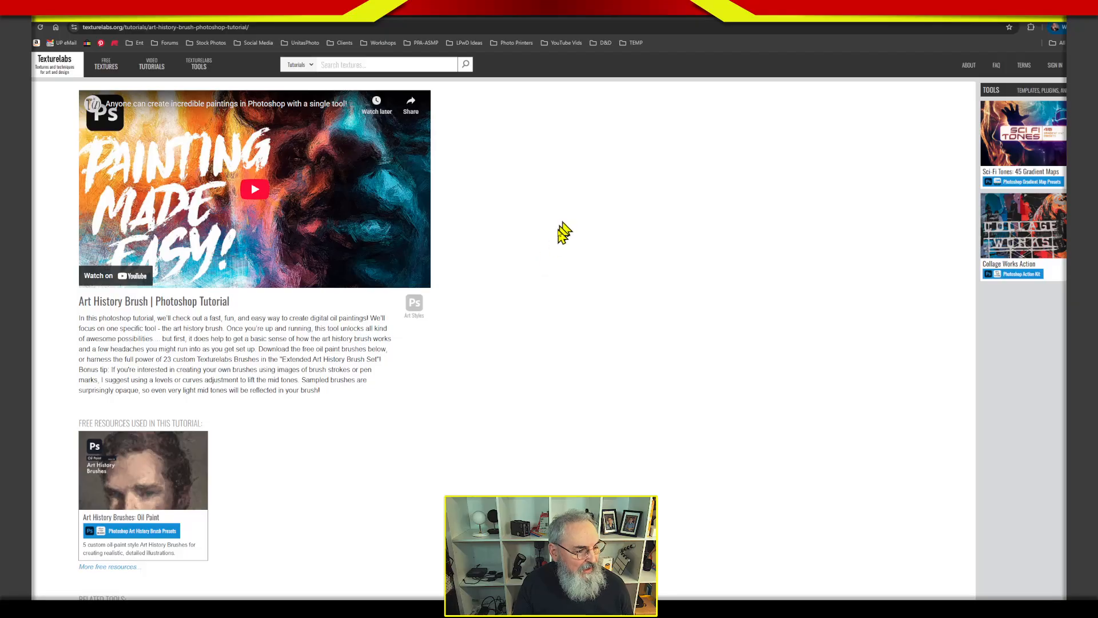
pyautogui.middleClick(557, 278)
pyautogui.scroll(-3, 557, 278)
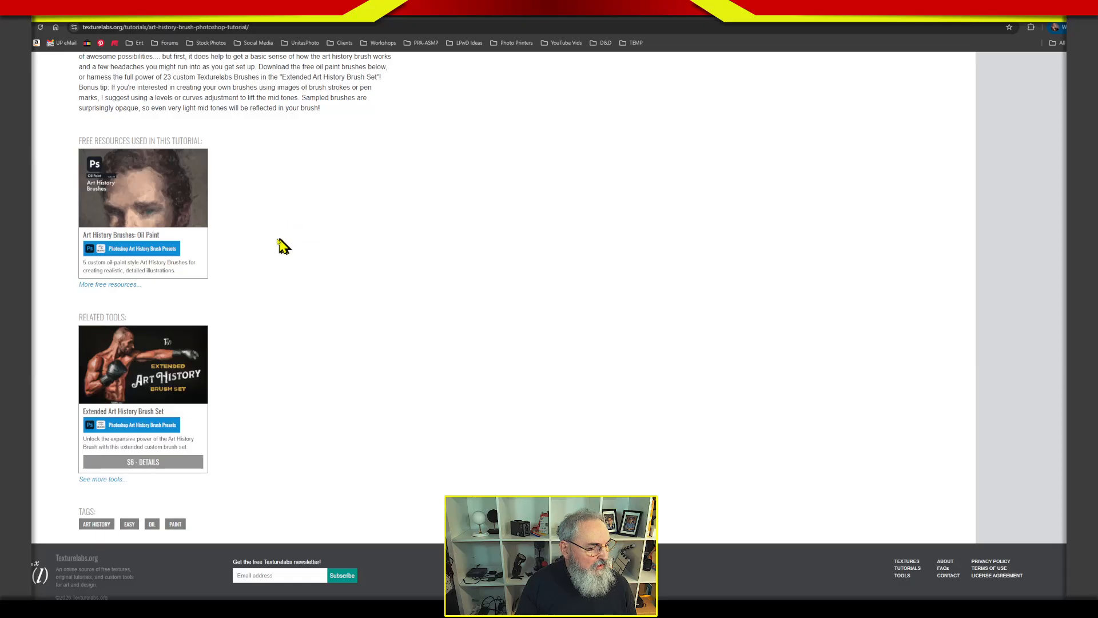
pyautogui.scroll(5, 475, 238)
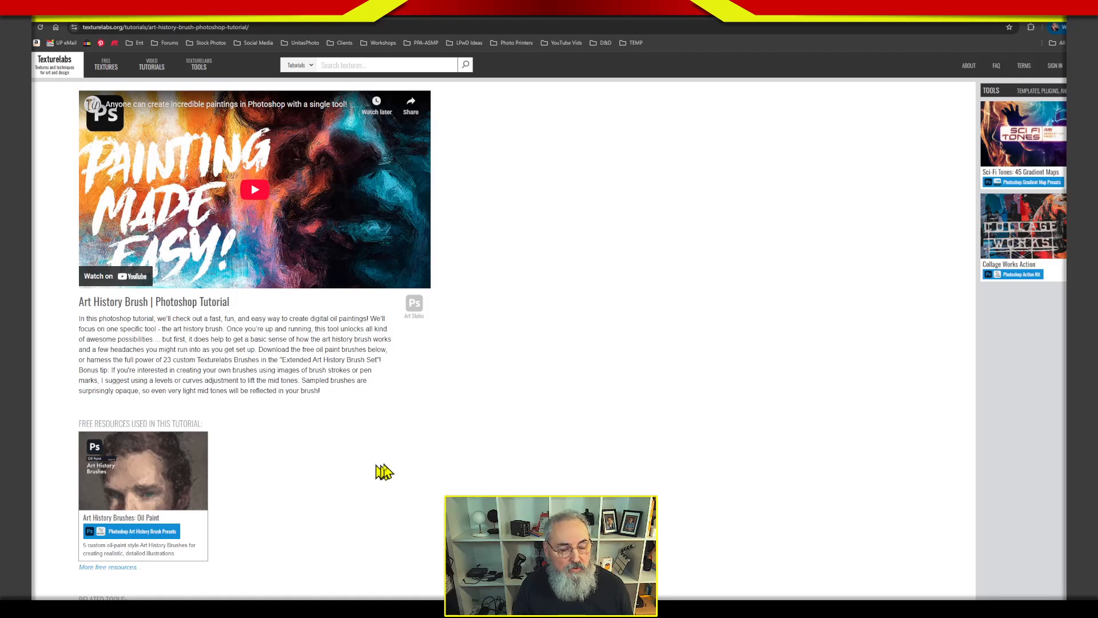
pyautogui.scroll(-1, 406, 458)
pyautogui.scroll(-2, 406, 458)
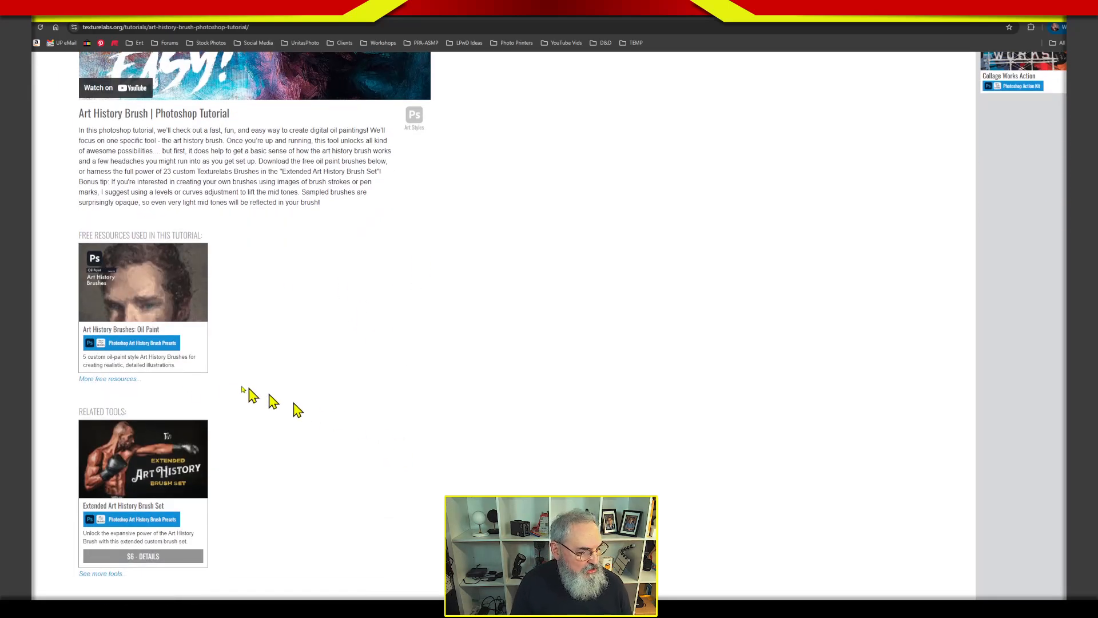
pyautogui.scroll(1, 428, 349)
pyautogui.scroll(3, 428, 349)
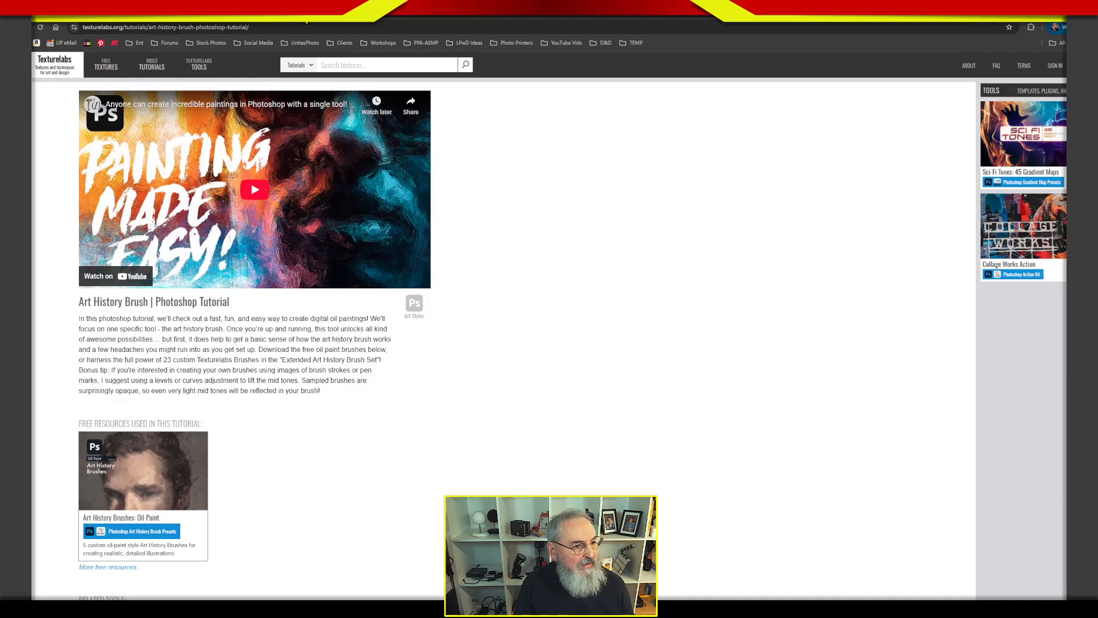
pyautogui.moveTo(574, 22); pyautogui.dragTo(1065, 229)
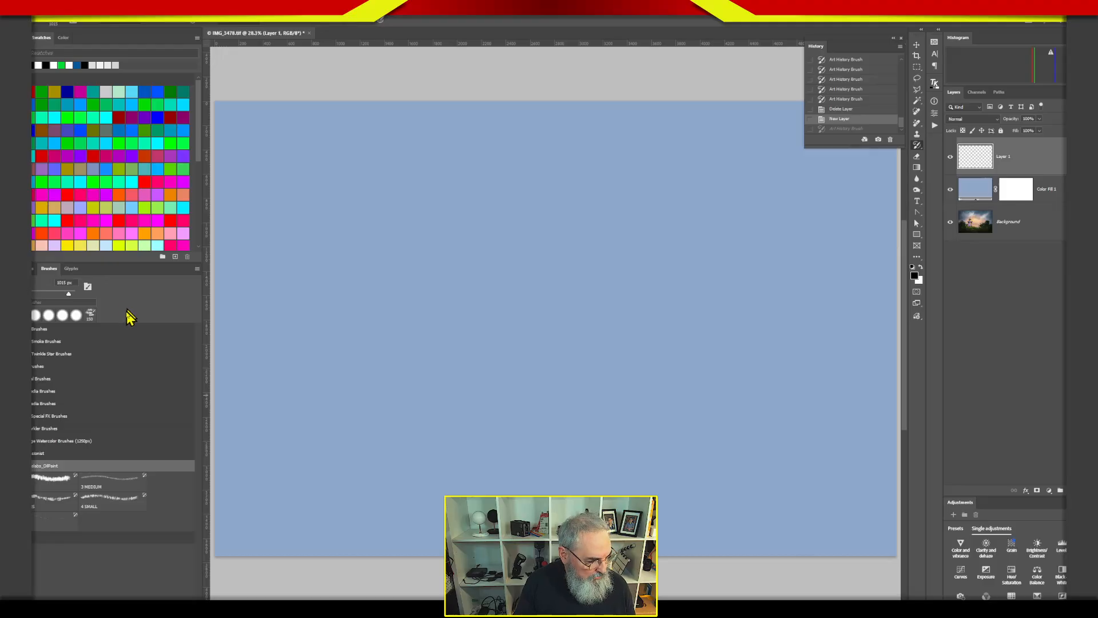
pyautogui.click(34, 268)
pyautogui.click(50, 269)
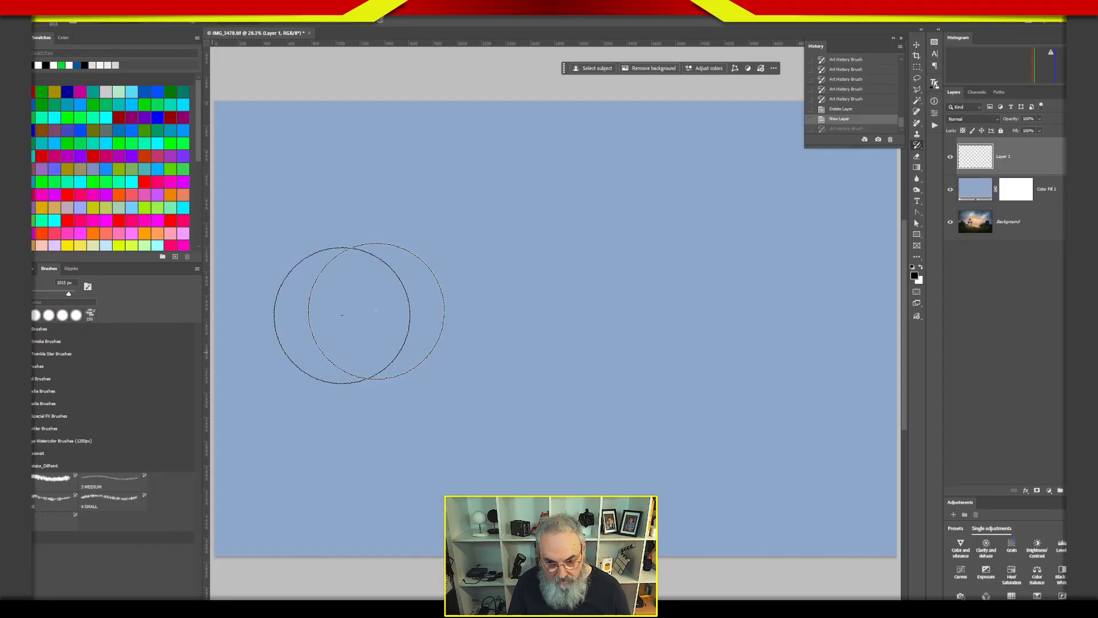
pyautogui.click(648, 326)
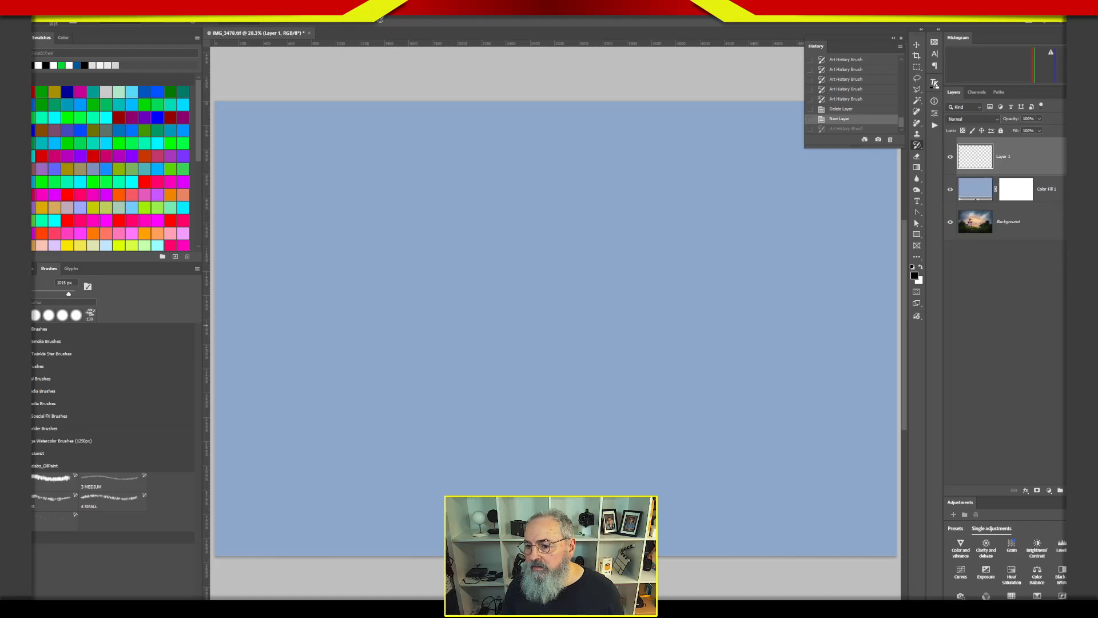
# - Bring over File Explorer and select Texturelabs_OilPaint.abr in the Photoshop Brushes folder of Assets - Adobe on drive D
pyautogui.moveTo(1066, 131); pyautogui.dragTo(883, 131)
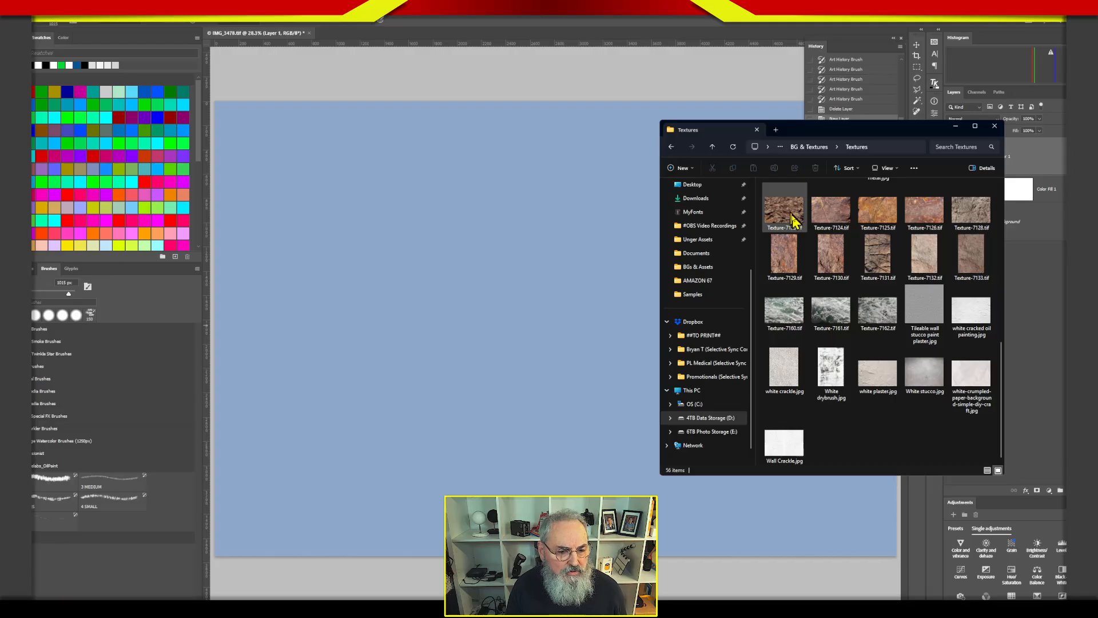
pyautogui.click(818, 147)
pyautogui.click(811, 148)
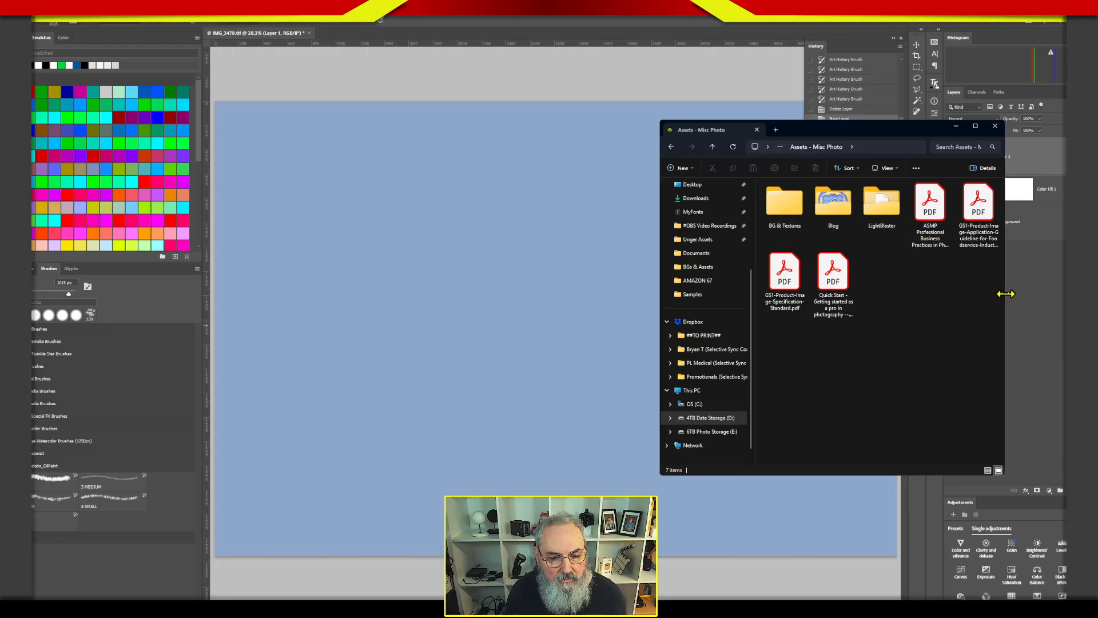
pyautogui.moveTo(1005, 291); pyautogui.dragTo(1067, 290)
pyautogui.click(858, 147)
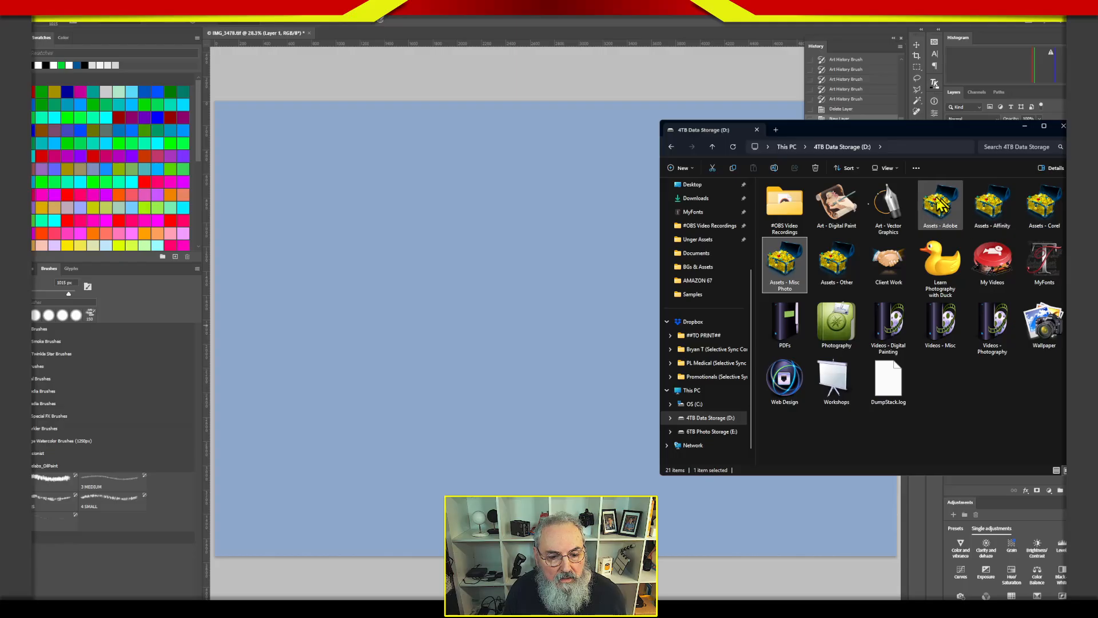
pyautogui.doubleClick(946, 213)
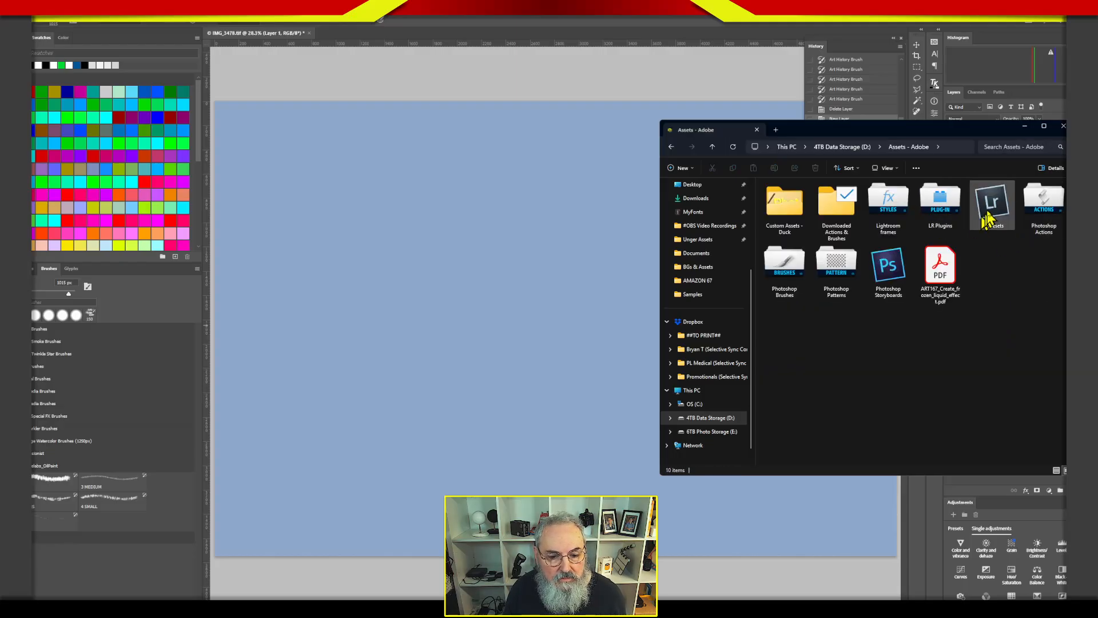
pyautogui.doubleClick(796, 289)
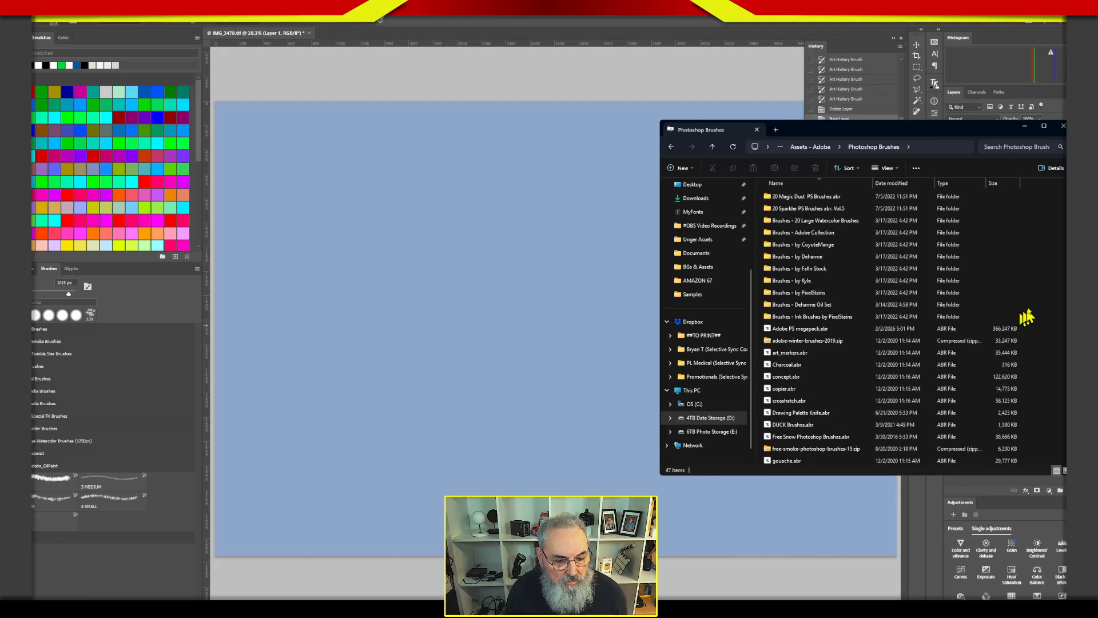
pyautogui.scroll(-8, 890, 327)
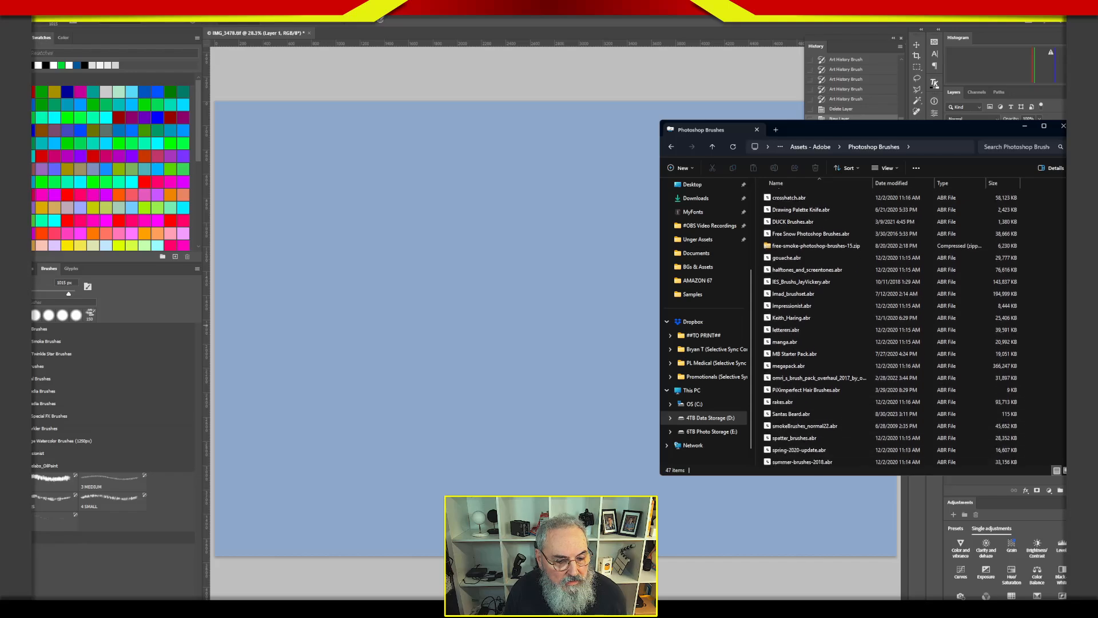
pyautogui.click(809, 404)
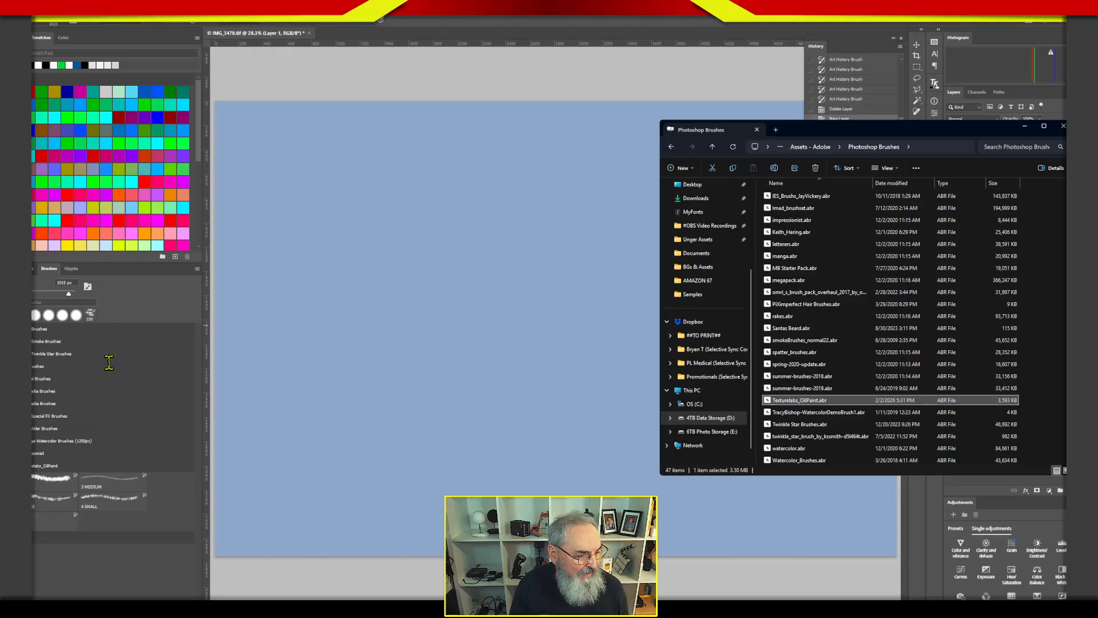
# - Try out the Texturelabs_OilPaint brush presets and reorder them so that 2 NOODLES comes before 3 MEDIUM
pyautogui.click(41, 467)
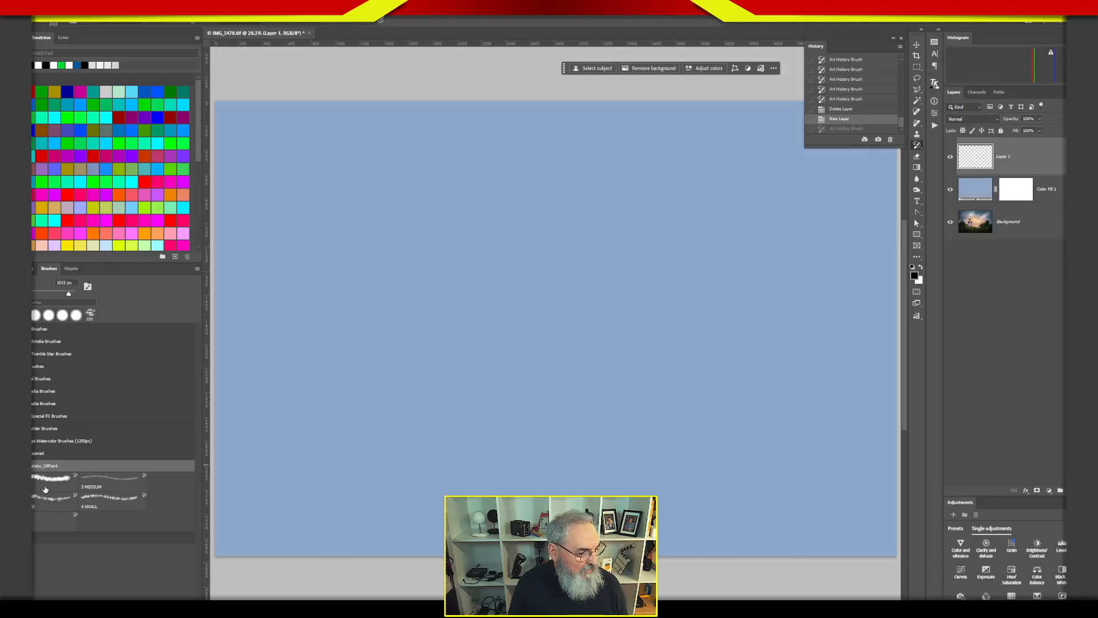
pyautogui.click(50, 482)
pyautogui.click(107, 479)
pyautogui.click(50, 505)
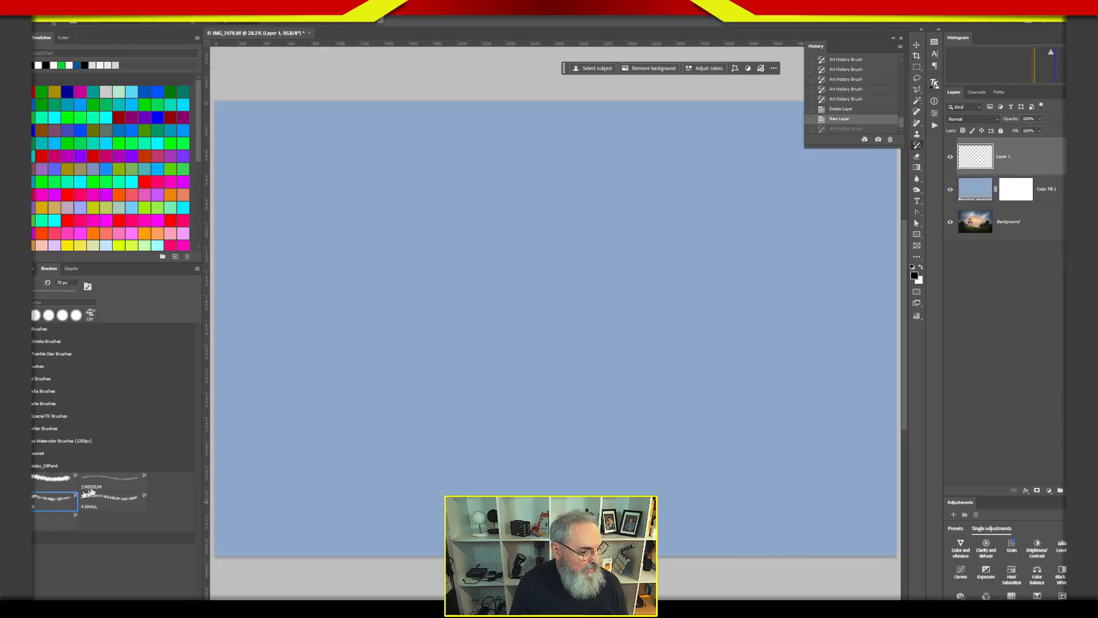
pyautogui.click(104, 487)
pyautogui.moveTo(51, 503); pyautogui.dragTo(84, 481)
pyautogui.click(60, 505)
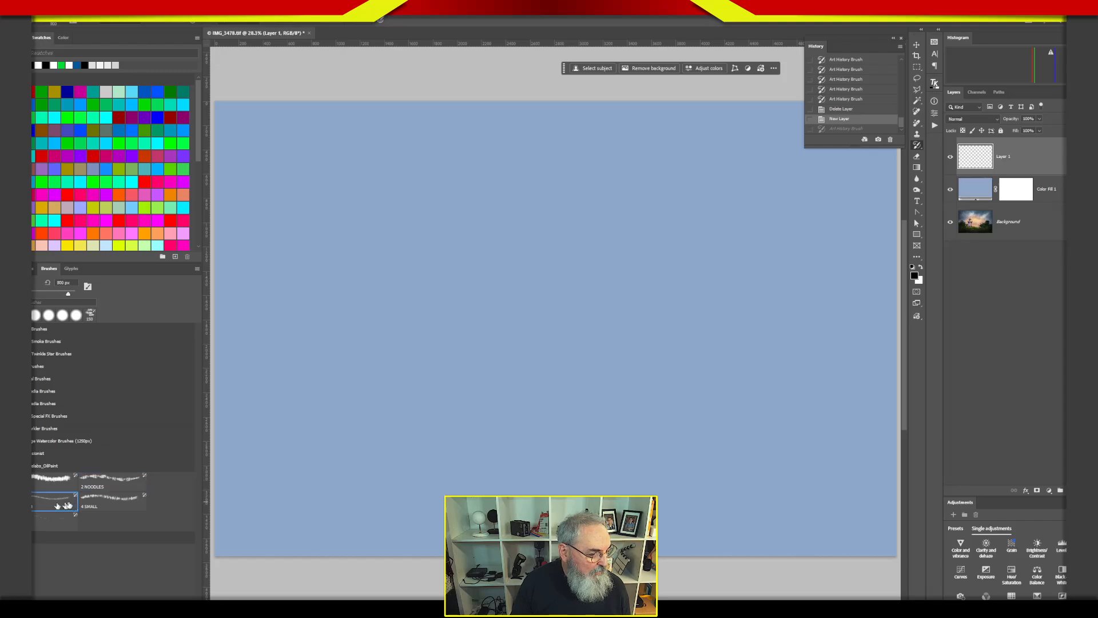
# - Go through the small oil paint presets, select the group's first brush, and close the File Explorer window
pyautogui.click(98, 508)
pyautogui.click(63, 527)
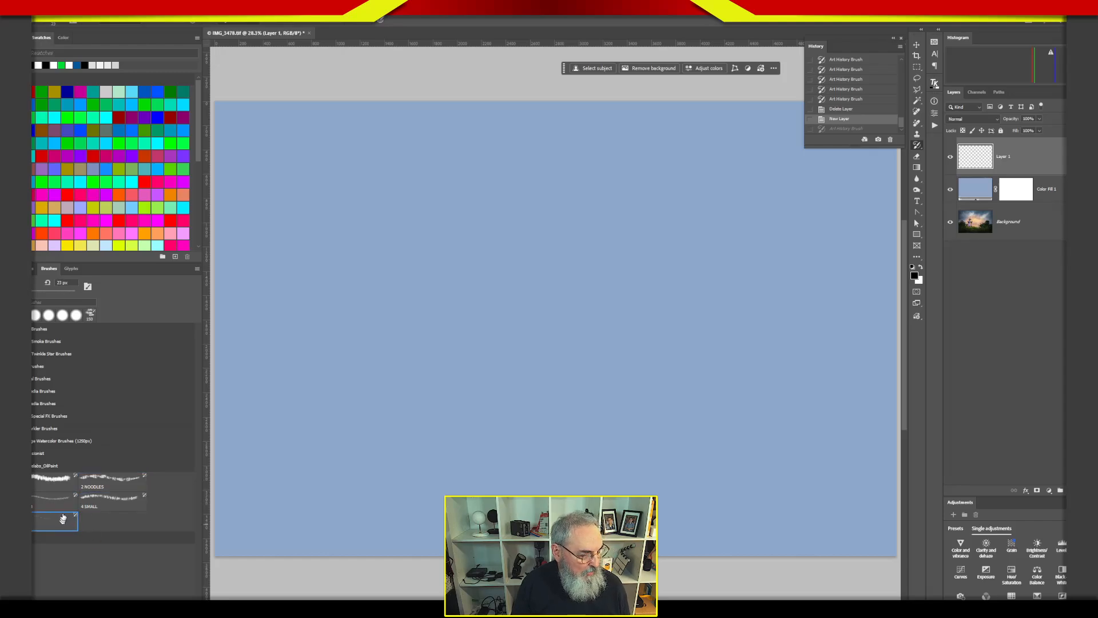
pyautogui.click(56, 483)
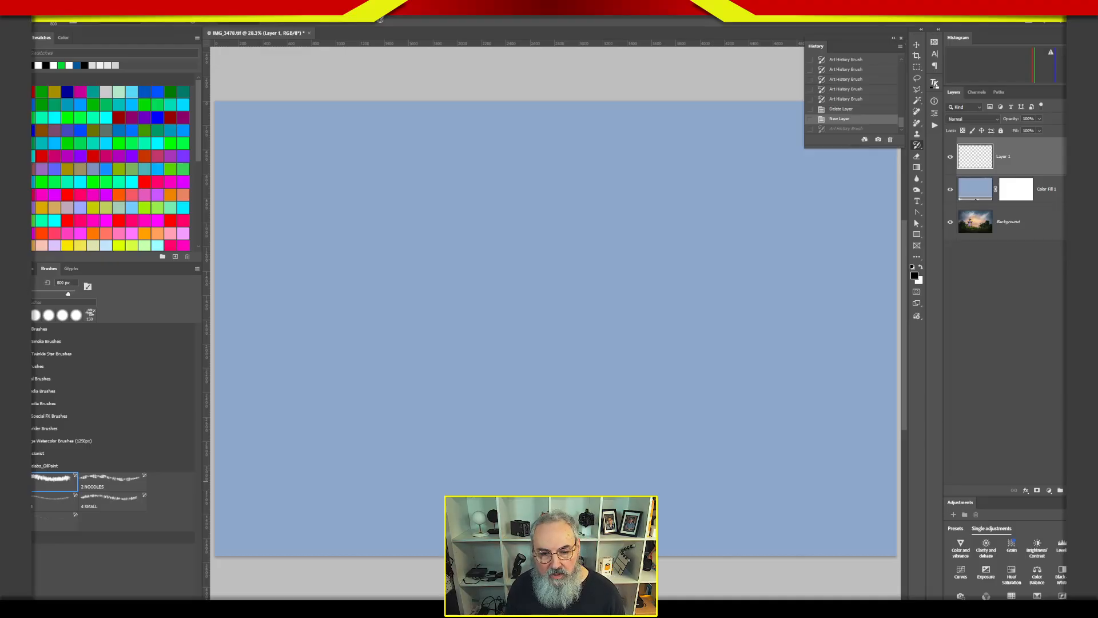
pyautogui.hotkey('alt', 'Tab')
pyautogui.click(1064, 126)
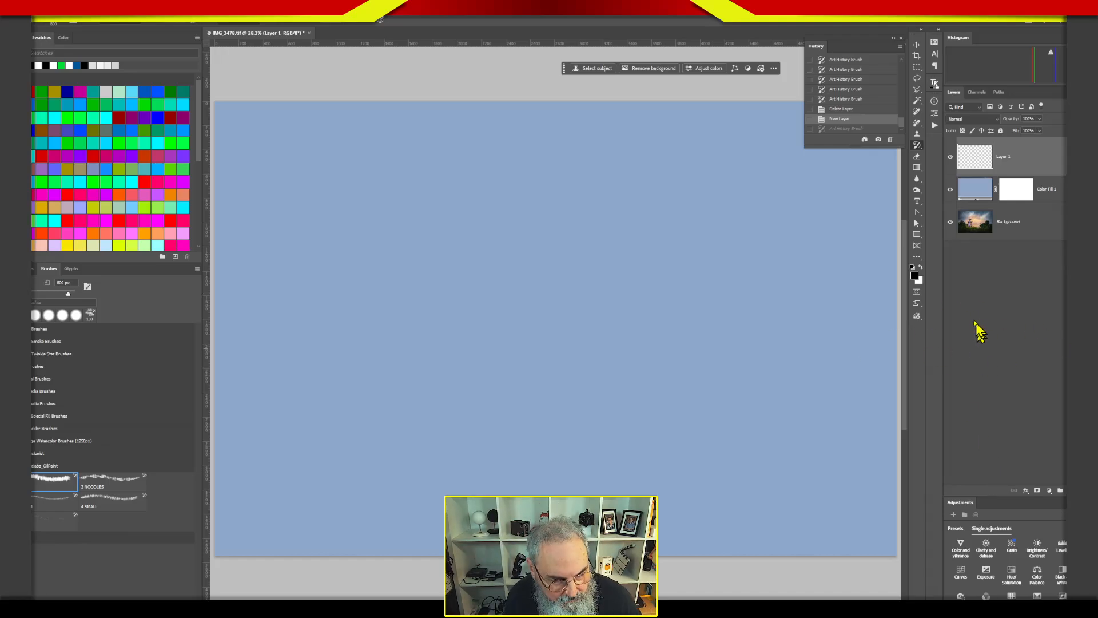
# - Recolour the Color Fill 1 layer to a lighter, less saturated pale blue
pyautogui.click(980, 191)
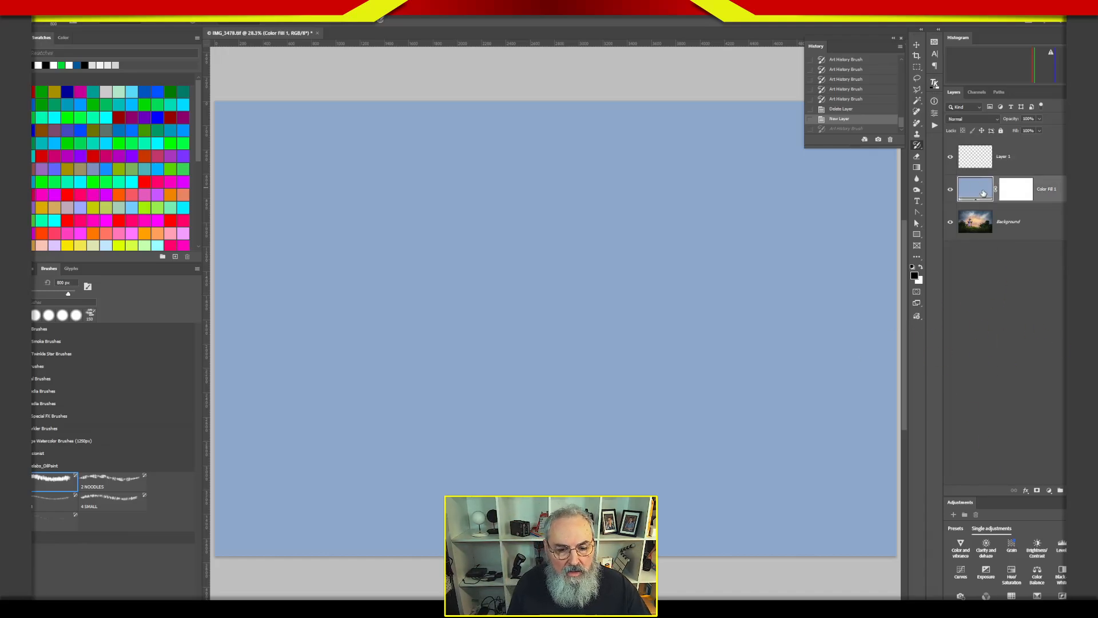
pyautogui.doubleClick(981, 191)
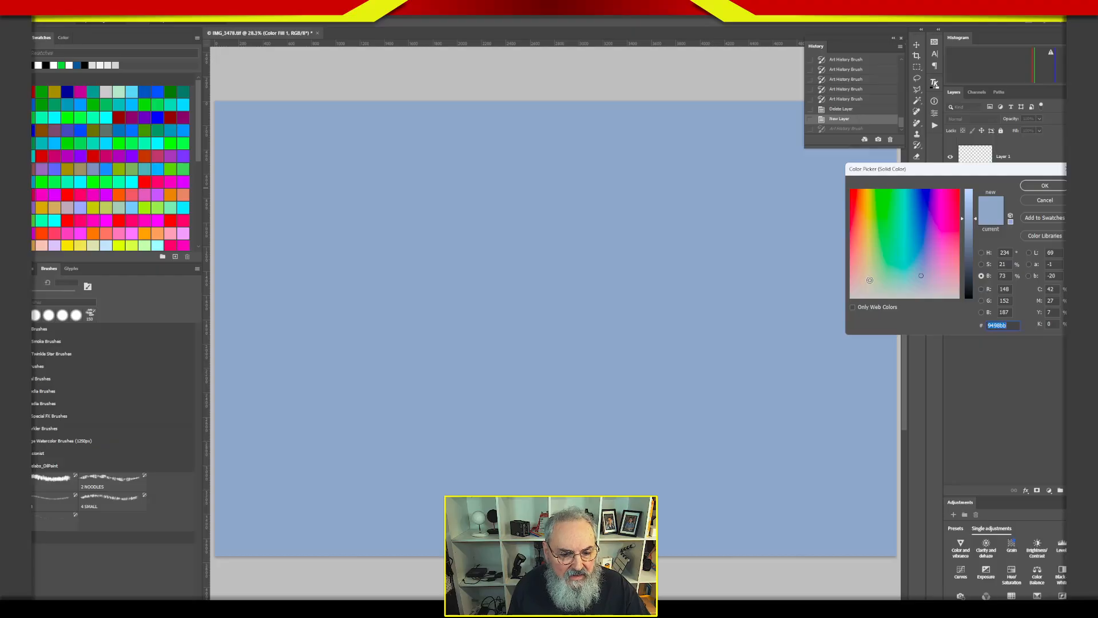
pyautogui.moveTo(869, 280); pyautogui.dragTo(879, 285)
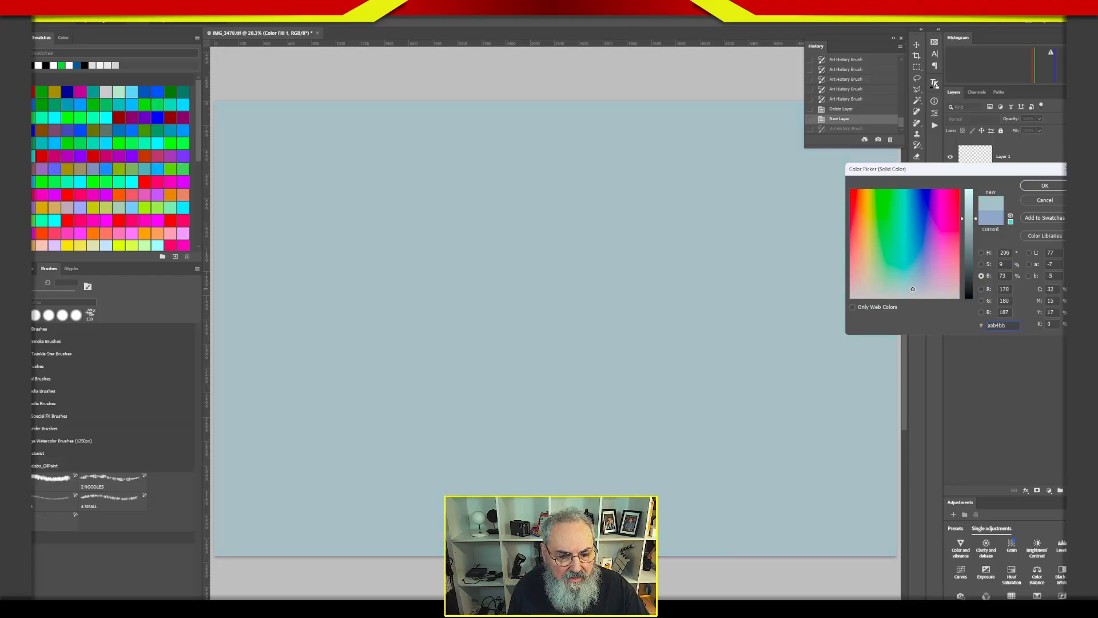
pyautogui.moveTo(971, 213); pyautogui.dragTo(975, 207)
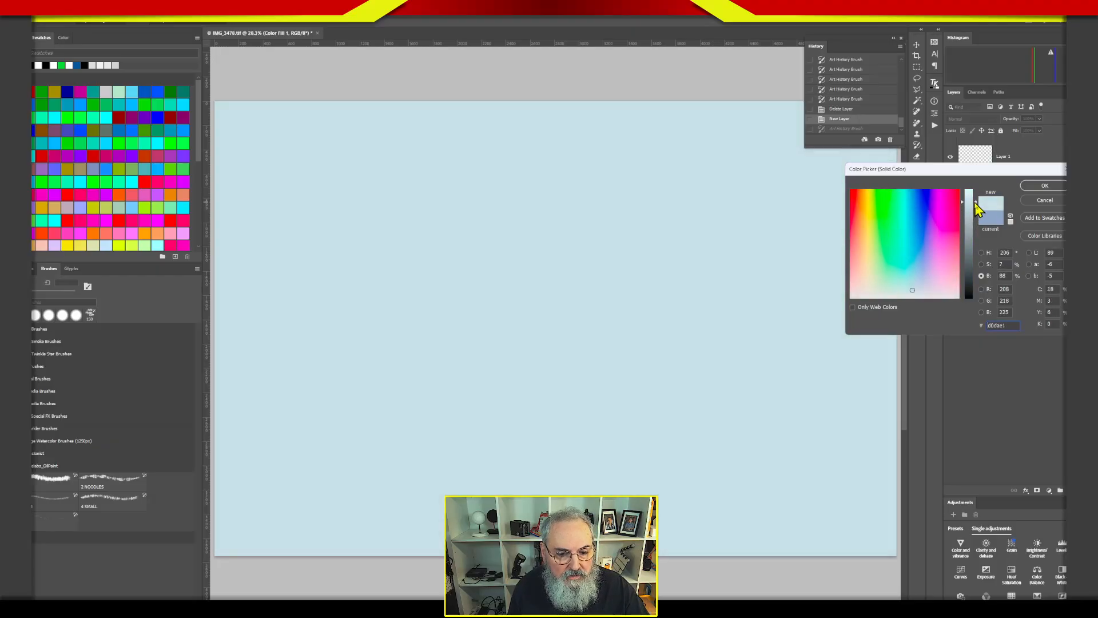
pyautogui.click(1039, 187)
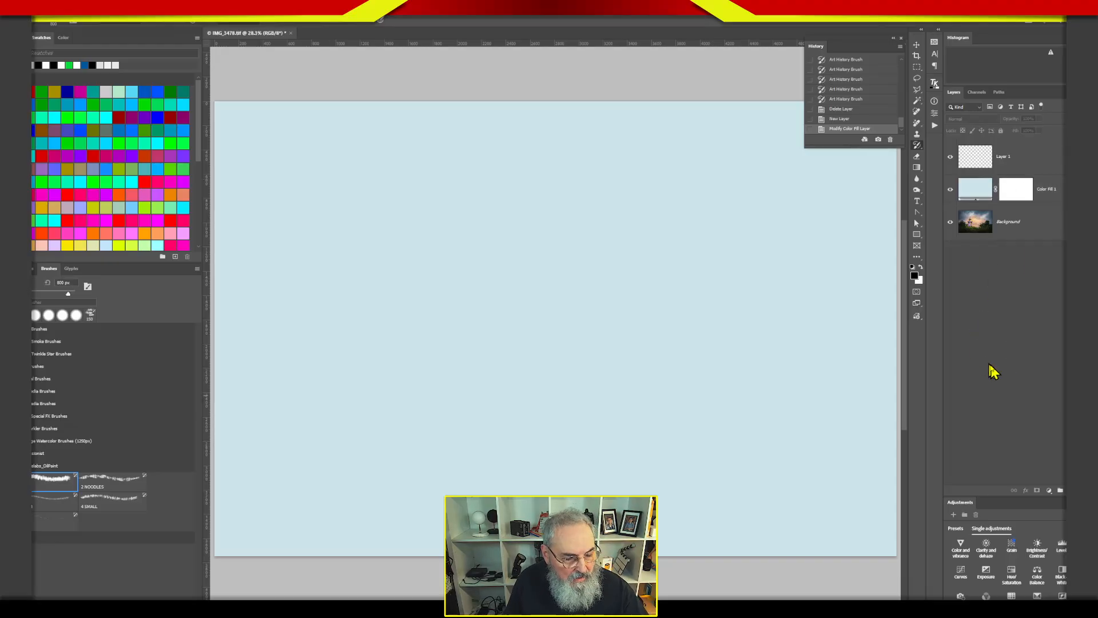
# - Toggle the visibility of Color Fill 1 and Layer 1 to compare them with the original photo, leaving both layers shown
pyautogui.click(951, 201)
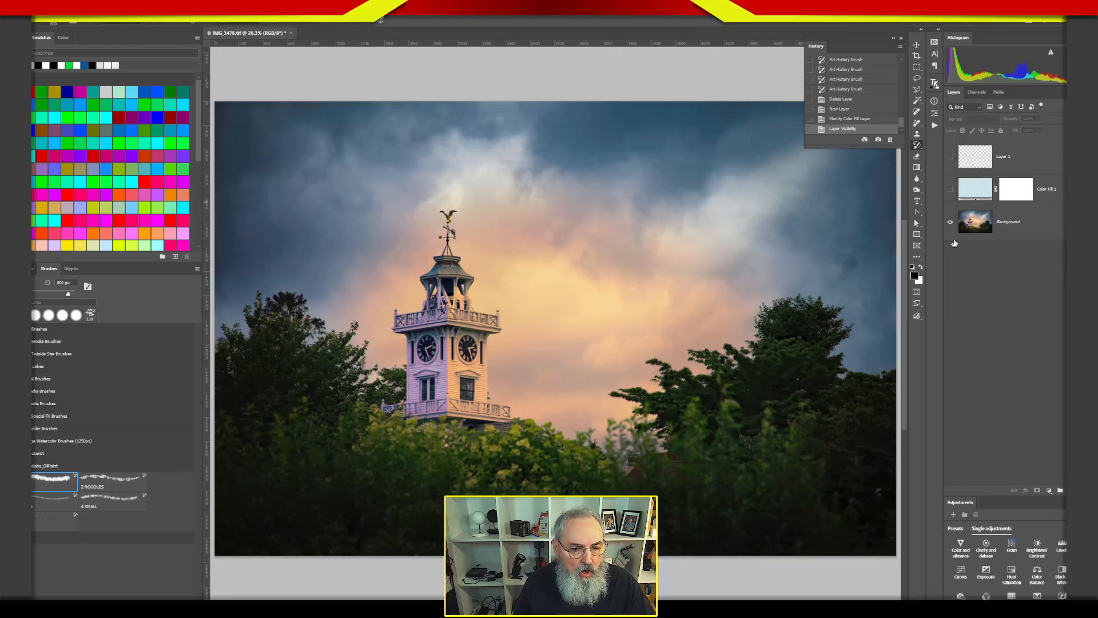
pyautogui.click(951, 191)
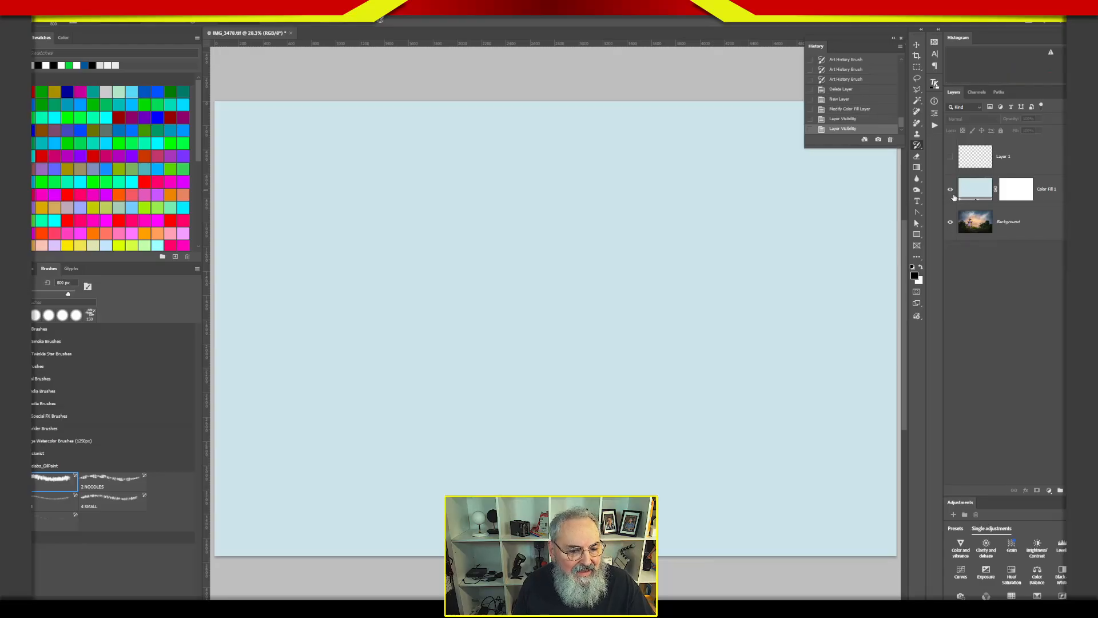
pyautogui.click(950, 191)
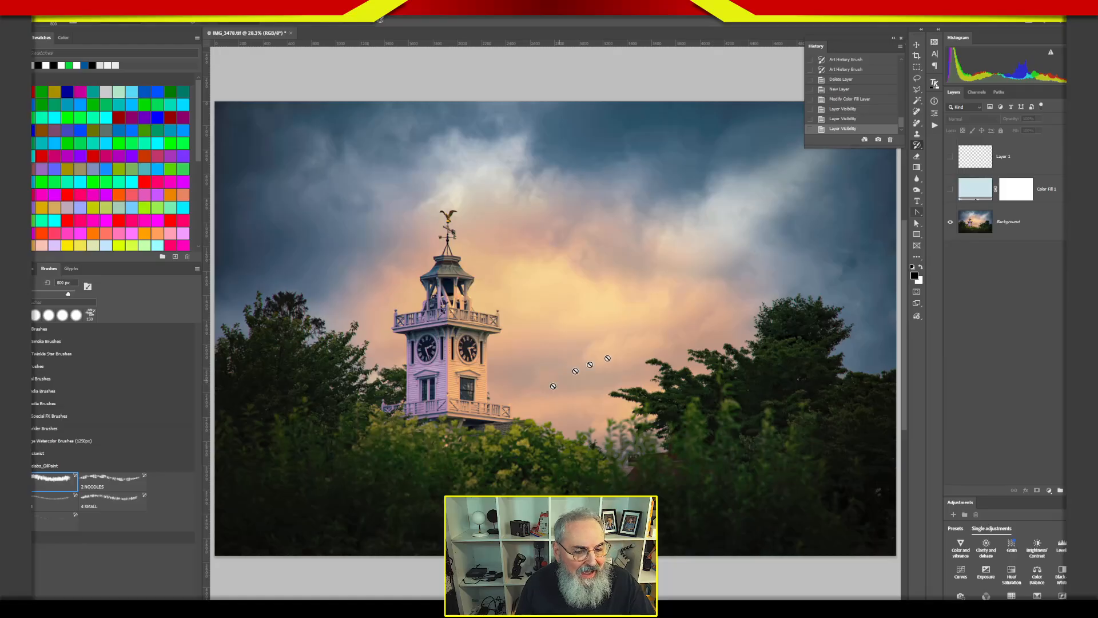
pyautogui.click(951, 190)
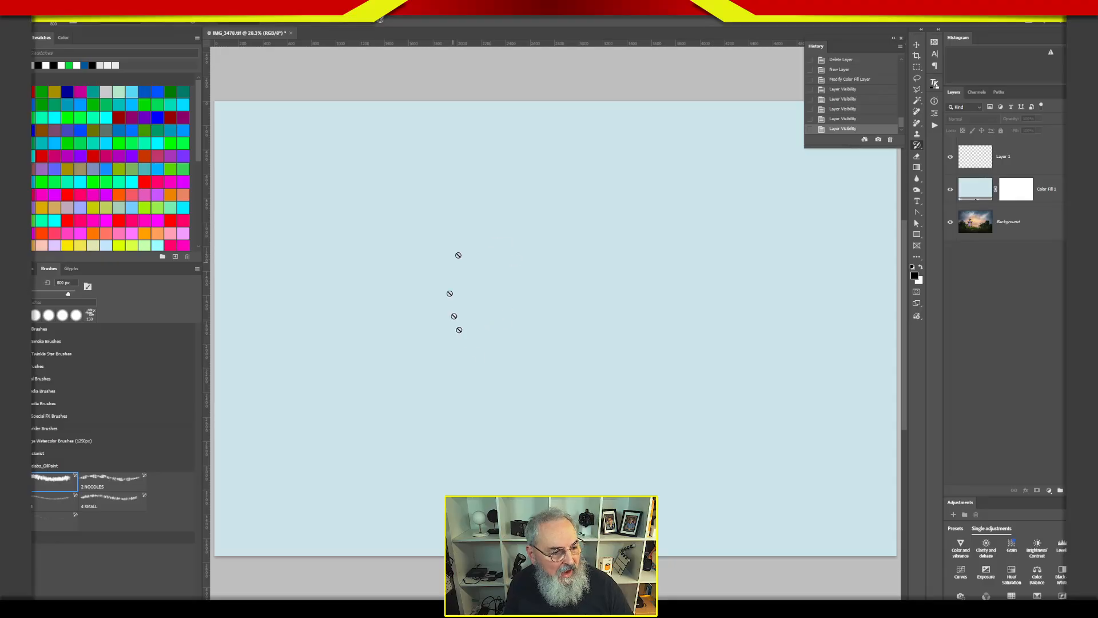
# - On Layer 1, paint the whole scene with broad 800 px oil paint Art History strokes, leaving an irregular pale border around the edges
pyautogui.click(971, 160)
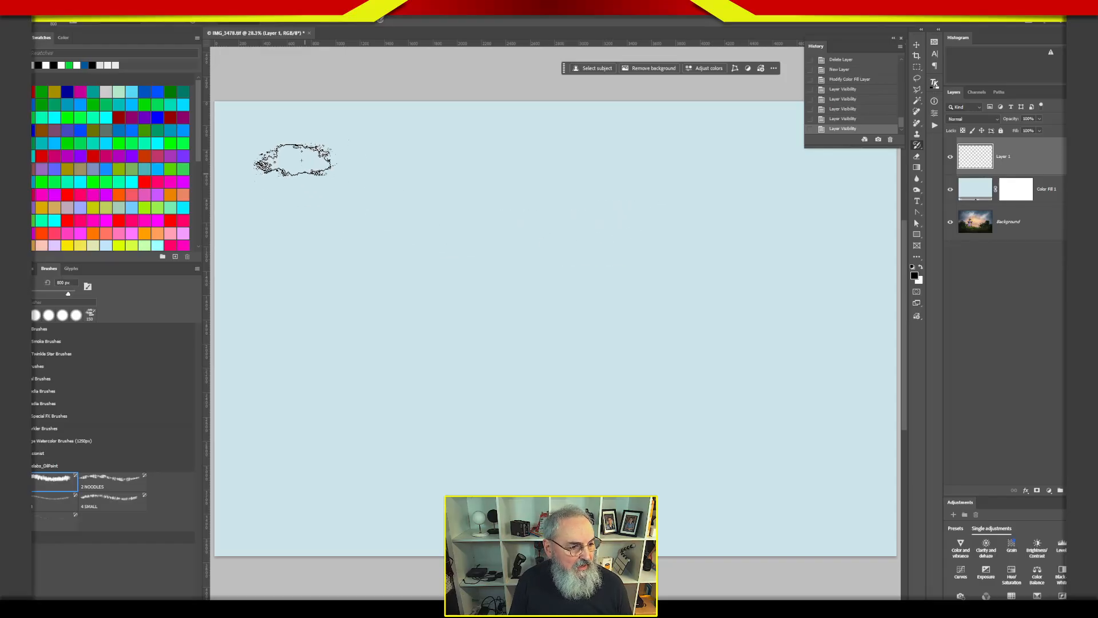
pyautogui.moveTo(294, 147); pyautogui.dragTo(367, 258)
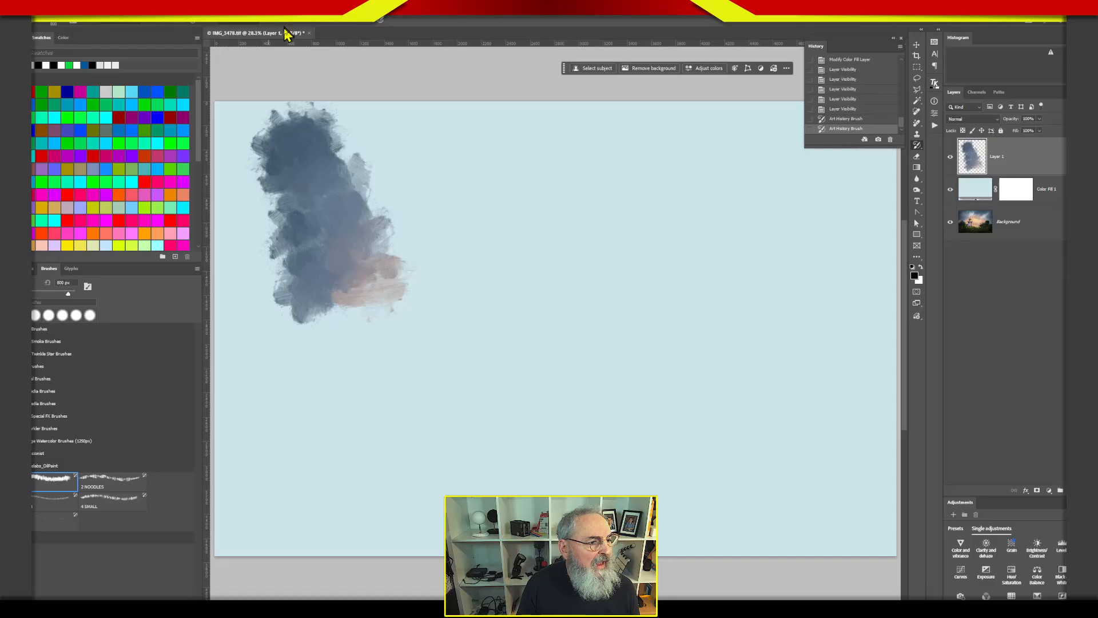
pyautogui.moveTo(380, 228)
pyautogui.mouseDown()
pyautogui.moveTo(407, 171)
pyautogui.moveTo(505, 202)
pyautogui.moveTo(450, 199)
pyautogui.moveTo(473, 210)
pyautogui.moveTo(662, 199)
pyautogui.moveTo(383, 258)
pyautogui.moveTo(568, 214)
pyautogui.moveTo(685, 219)
pyautogui.moveTo(505, 179)
pyautogui.moveTo(693, 159)
pyautogui.moveTo(774, 195)
pyautogui.moveTo(809, 234)
pyautogui.moveTo(802, 325)
pyautogui.moveTo(811, 199)
pyautogui.moveTo(832, 308)
pyautogui.moveTo(794, 267)
pyautogui.moveTo(748, 348)
pyautogui.moveTo(778, 268)
pyautogui.moveTo(609, 276)
pyautogui.moveTo(638, 258)
pyautogui.moveTo(446, 293)
pyautogui.moveTo(414, 259)
pyautogui.moveTo(366, 312)
pyautogui.moveTo(301, 273)
pyautogui.moveTo(289, 284)
pyautogui.moveTo(313, 382)
pyautogui.moveTo(286, 433)
pyautogui.moveTo(293, 477)
pyautogui.moveTo(524, 446)
pyautogui.moveTo(341, 485)
pyautogui.moveTo(489, 395)
pyautogui.moveTo(411, 480)
pyautogui.moveTo(713, 445)
pyautogui.moveTo(478, 469)
pyautogui.moveTo(818, 477)
pyautogui.moveTo(811, 324)
pyautogui.moveTo(783, 422)
pyautogui.moveTo(747, 316)
pyautogui.moveTo(692, 442)
pyautogui.moveTo(682, 325)
pyautogui.moveTo(638, 379)
pyautogui.moveTo(689, 371)
pyautogui.moveTo(348, 406)
pyautogui.moveTo(352, 365)
pyautogui.moveTo(583, 304)
pyautogui.moveTo(517, 279)
pyautogui.moveTo(331, 304)
pyautogui.moveTo(340, 348)
pyautogui.moveTo(591, 346)
pyautogui.moveTo(521, 387)
pyautogui.moveTo(615, 427)
pyautogui.moveTo(419, 399)
pyautogui.moveTo(517, 344)
pyautogui.moveTo(652, 299)
pyautogui.moveTo(376, 250)
pyautogui.moveTo(493, 191)
pyautogui.moveTo(546, 196)
pyautogui.moveTo(537, 163)
pyautogui.moveTo(767, 232)
pyautogui.moveTo(796, 309)
pyautogui.moveTo(584, 189)
pyautogui.moveTo(331, 250)
pyautogui.moveTo(335, 223)
pyautogui.moveTo(323, 293)
pyautogui.moveTo(442, 270)
pyautogui.moveTo(532, 316)
pyautogui.moveTo(675, 320)
pyautogui.moveTo(626, 401)
pyautogui.moveTo(419, 455)
pyautogui.moveTo(603, 457)
pyautogui.moveTo(447, 489)
pyautogui.moveTo(611, 467)
pyautogui.moveTo(503, 466)
pyautogui.moveTo(509, 446)
pyautogui.moveTo(417, 232)
pyautogui.moveTo(551, 265)
pyautogui.moveTo(629, 354)
pyautogui.moveTo(439, 299)
pyautogui.moveTo(356, 229)
pyautogui.moveTo(520, 282)
pyautogui.moveTo(728, 258)
pyautogui.moveTo(709, 325)
pyautogui.moveTo(544, 326)
pyautogui.moveTo(559, 326)
pyautogui.moveTo(454, 312)
pyautogui.moveTo(472, 311)
pyautogui.moveTo(463, 324)
pyautogui.moveTo(494, 319)
pyautogui.mouseUp()
pyautogui.moveTo(543, 416); pyautogui.dragTo(790, 359)
pyautogui.moveTo(661, 318)
pyautogui.mouseDown()
pyautogui.moveTo(662, 392)
pyautogui.moveTo(711, 453)
pyautogui.moveTo(661, 368)
pyautogui.moveTo(601, 355)
pyautogui.moveTo(658, 389)
pyautogui.mouseUp()
pyautogui.moveTo(711, 412)
pyautogui.mouseDown()
pyautogui.moveTo(822, 486)
pyautogui.moveTo(794, 429)
pyautogui.moveTo(777, 473)
pyautogui.moveTo(738, 413)
pyautogui.mouseUp()
pyautogui.moveTo(568, 394); pyautogui.dragTo(823, 452)
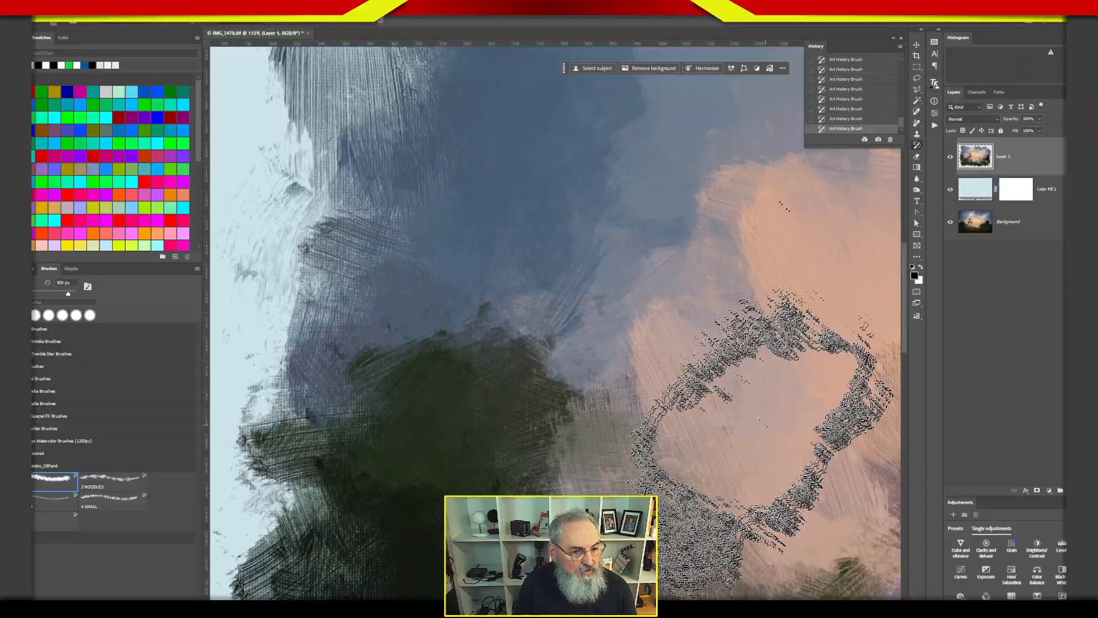
# - Examine the bristle texture of the painted sky, tower area and treeline up close, and return to the full image
pyautogui.moveTo(692, 393); pyautogui.dragTo(383, 475)
pyautogui.moveTo(692, 431); pyautogui.dragTo(422, 510)
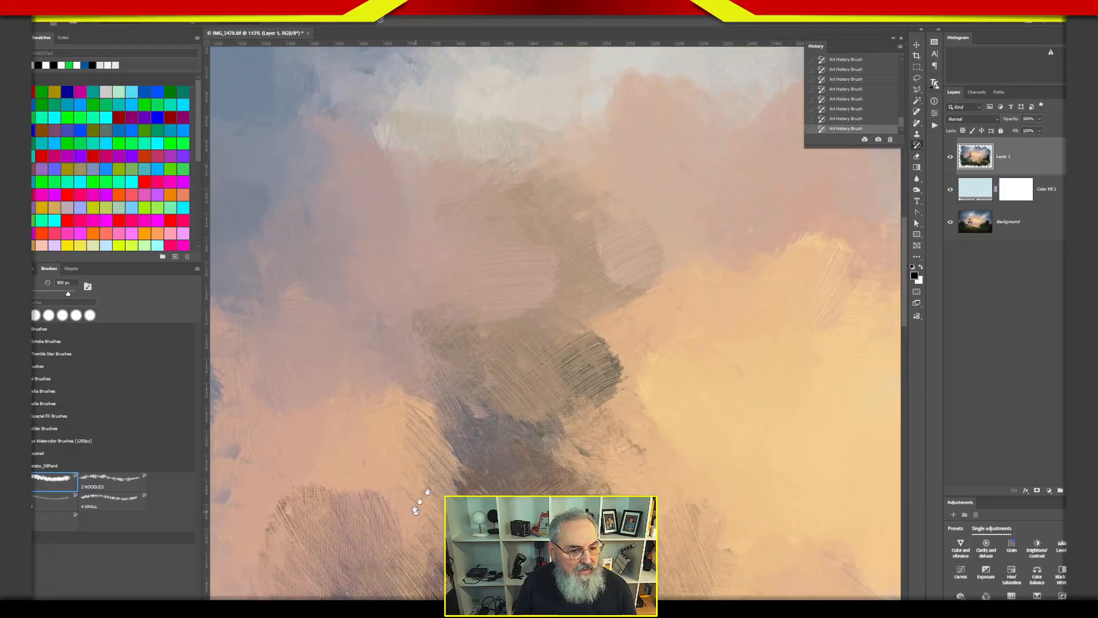
pyautogui.moveTo(591, 454)
pyautogui.mouseDown()
pyautogui.moveTo(513, 472)
pyautogui.moveTo(240, 475)
pyautogui.mouseUp()
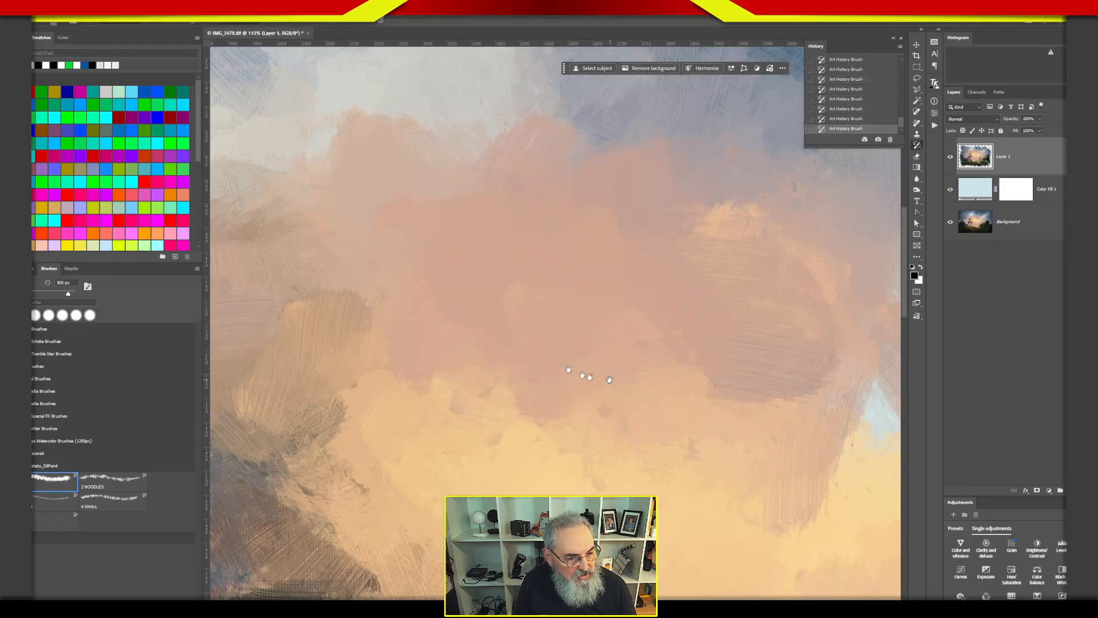
pyautogui.moveTo(599, 379); pyautogui.dragTo(265, 294)
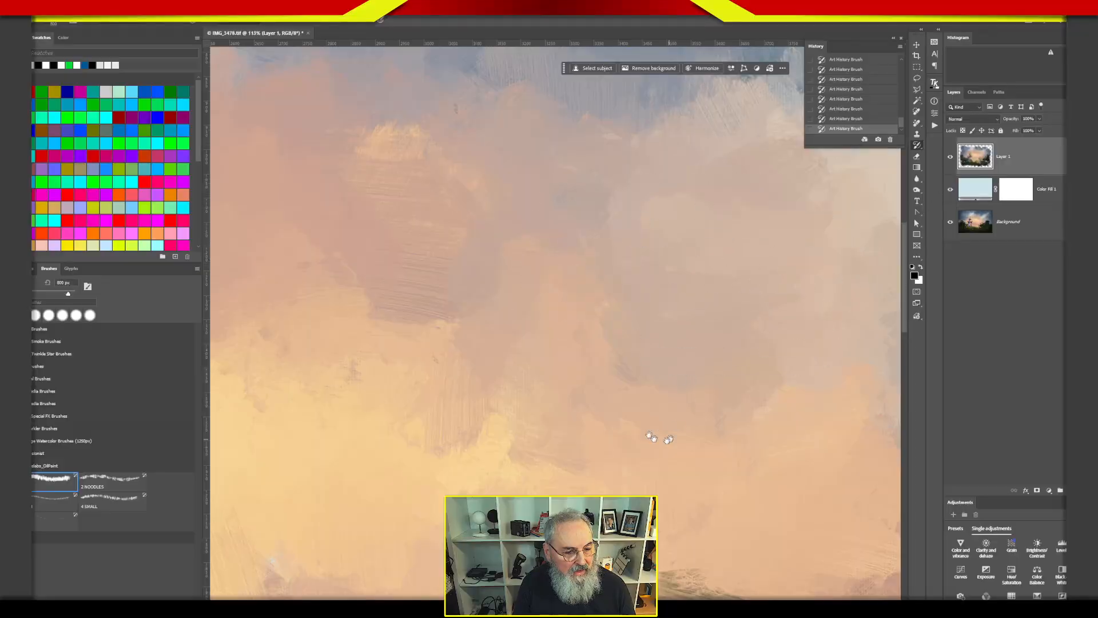
pyautogui.moveTo(667, 429); pyautogui.dragTo(527, 223)
pyautogui.moveTo(520, 371); pyautogui.dragTo(560, 349)
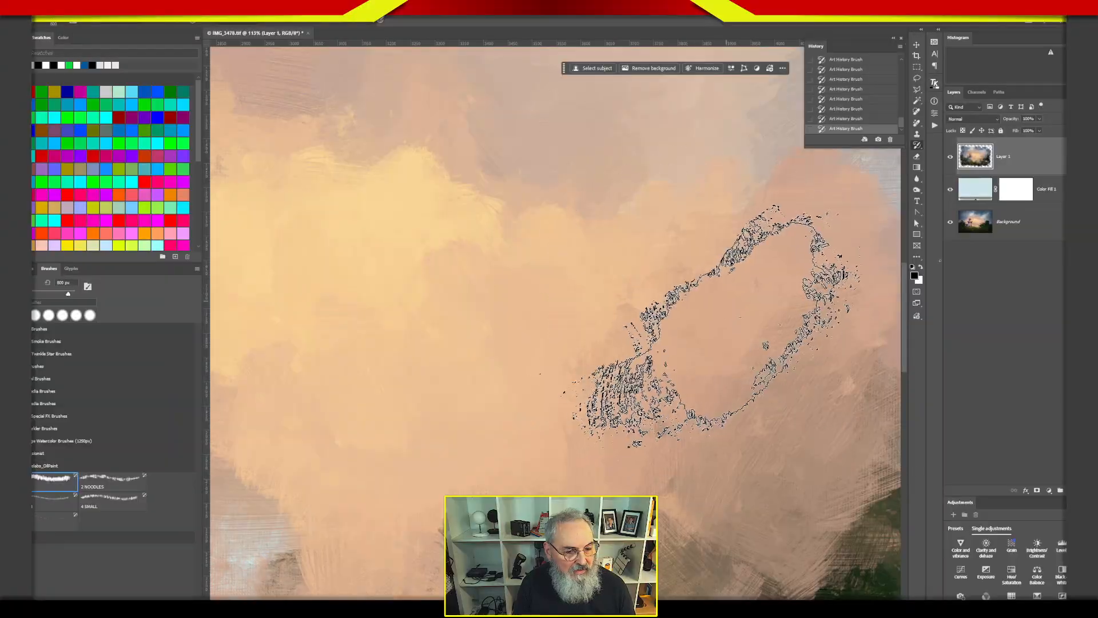
pyautogui.moveTo(667, 360)
pyautogui.mouseDown()
pyautogui.moveTo(648, 285)
pyautogui.moveTo(546, 143)
pyautogui.mouseUp()
pyautogui.moveTo(645, 410)
pyautogui.mouseDown()
pyautogui.moveTo(590, 406)
pyautogui.moveTo(508, 355)
pyautogui.moveTo(532, 398)
pyautogui.moveTo(604, 239)
pyautogui.moveTo(697, 195)
pyautogui.mouseUp()
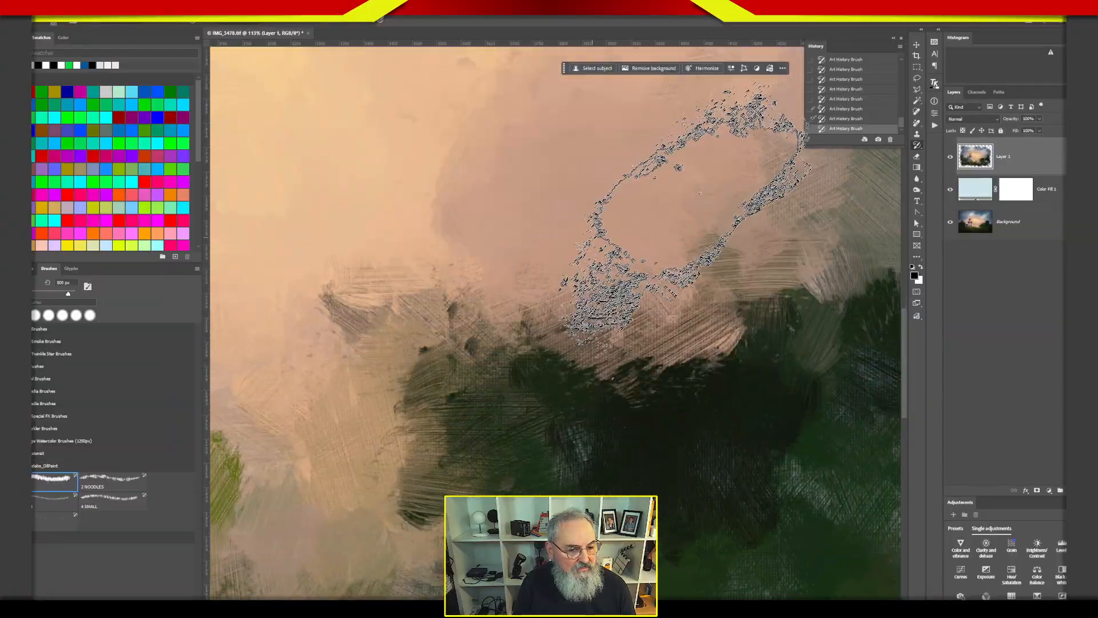
pyautogui.moveTo(440, 352)
pyautogui.mouseDown()
pyautogui.moveTo(781, 253)
pyautogui.moveTo(735, 246)
pyautogui.mouseUp()
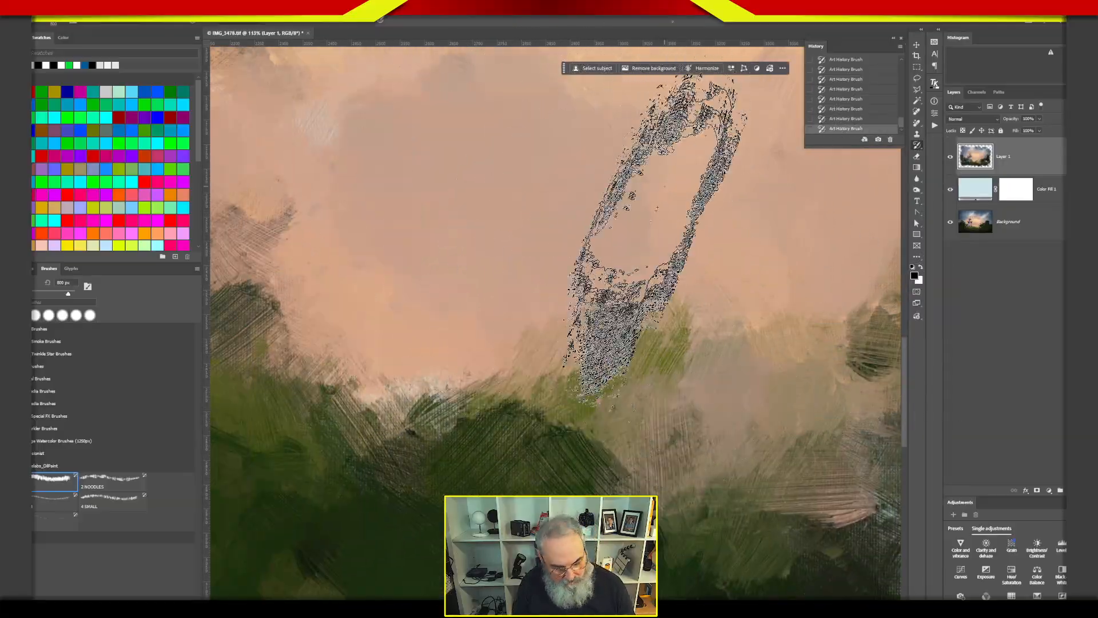
pyautogui.hotkey('ctrl', '0')
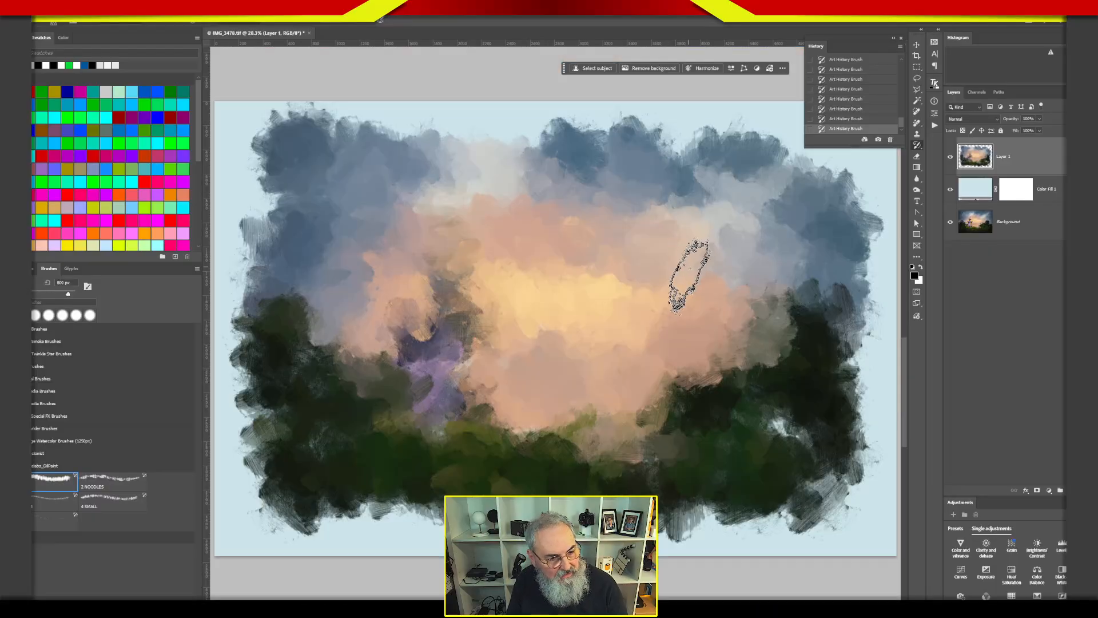
# - Add broad strokes around the tower and upper sky, undo the last stroke, and dab over the light cloud above the tower
pyautogui.moveTo(437, 240)
pyautogui.mouseDown()
pyautogui.moveTo(398, 335)
pyautogui.moveTo(404, 381)
pyautogui.moveTo(471, 365)
pyautogui.moveTo(476, 381)
pyautogui.moveTo(649, 373)
pyautogui.moveTo(793, 404)
pyautogui.moveTo(801, 419)
pyautogui.moveTo(754, 430)
pyautogui.moveTo(781, 402)
pyautogui.moveTo(745, 358)
pyautogui.moveTo(707, 347)
pyautogui.moveTo(578, 410)
pyautogui.moveTo(496, 385)
pyautogui.moveTo(416, 407)
pyautogui.moveTo(385, 379)
pyautogui.moveTo(375, 400)
pyautogui.moveTo(434, 350)
pyautogui.moveTo(483, 360)
pyautogui.moveTo(492, 402)
pyautogui.moveTo(458, 402)
pyautogui.moveTo(584, 425)
pyautogui.moveTo(716, 330)
pyautogui.moveTo(570, 336)
pyautogui.moveTo(794, 201)
pyautogui.moveTo(807, 238)
pyautogui.moveTo(729, 189)
pyautogui.moveTo(655, 226)
pyautogui.moveTo(508, 193)
pyautogui.moveTo(362, 200)
pyautogui.moveTo(310, 212)
pyautogui.moveTo(371, 350)
pyautogui.moveTo(485, 259)
pyautogui.moveTo(663, 231)
pyautogui.moveTo(781, 245)
pyautogui.moveTo(811, 294)
pyautogui.moveTo(818, 350)
pyautogui.moveTo(767, 440)
pyautogui.moveTo(678, 446)
pyautogui.moveTo(620, 264)
pyautogui.moveTo(397, 185)
pyautogui.moveTo(481, 174)
pyautogui.moveTo(546, 271)
pyautogui.moveTo(504, 146)
pyautogui.mouseUp()
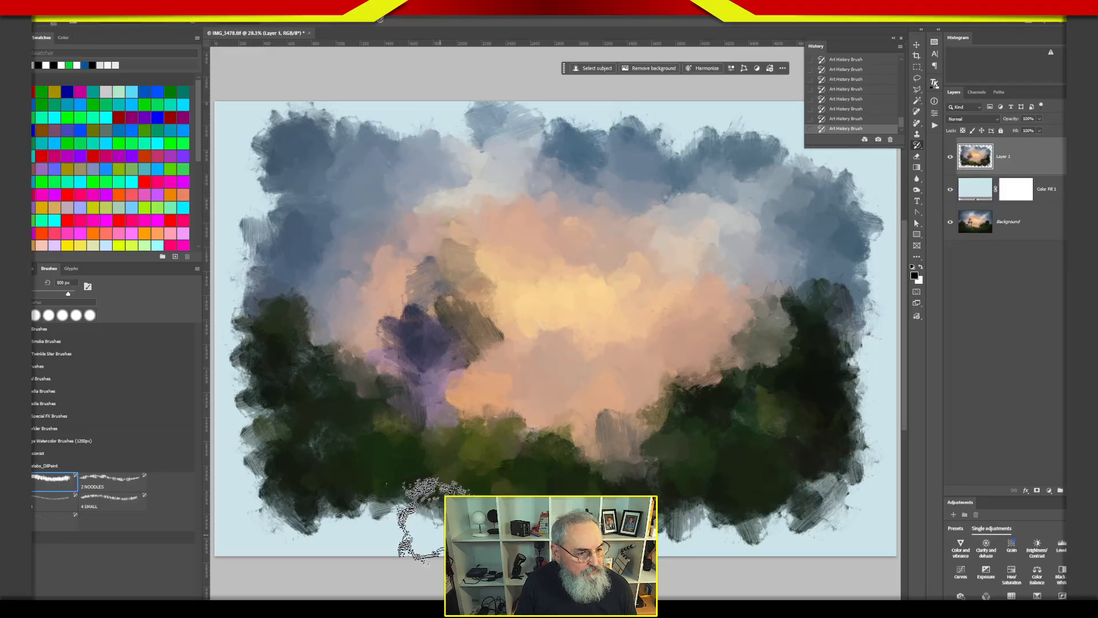
pyautogui.hotkey('ctrl', 'z')
pyautogui.click(494, 156)
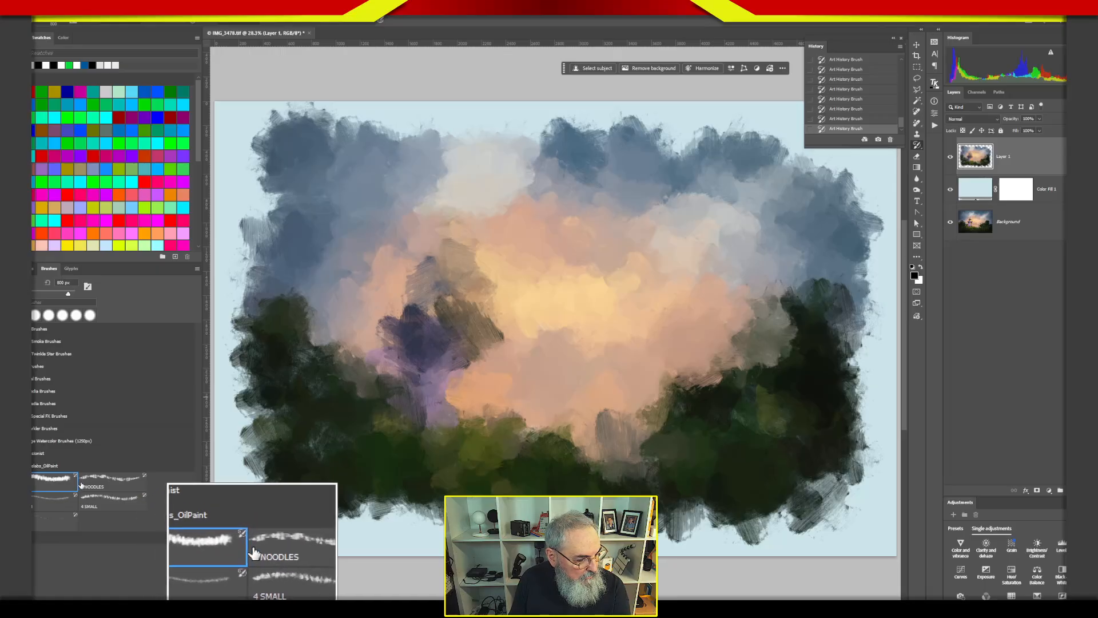
# - Bring back the clock tower's shape and the shrubs at its base with the 2 NOODLES brush at 70 px
pyautogui.click(101, 480)
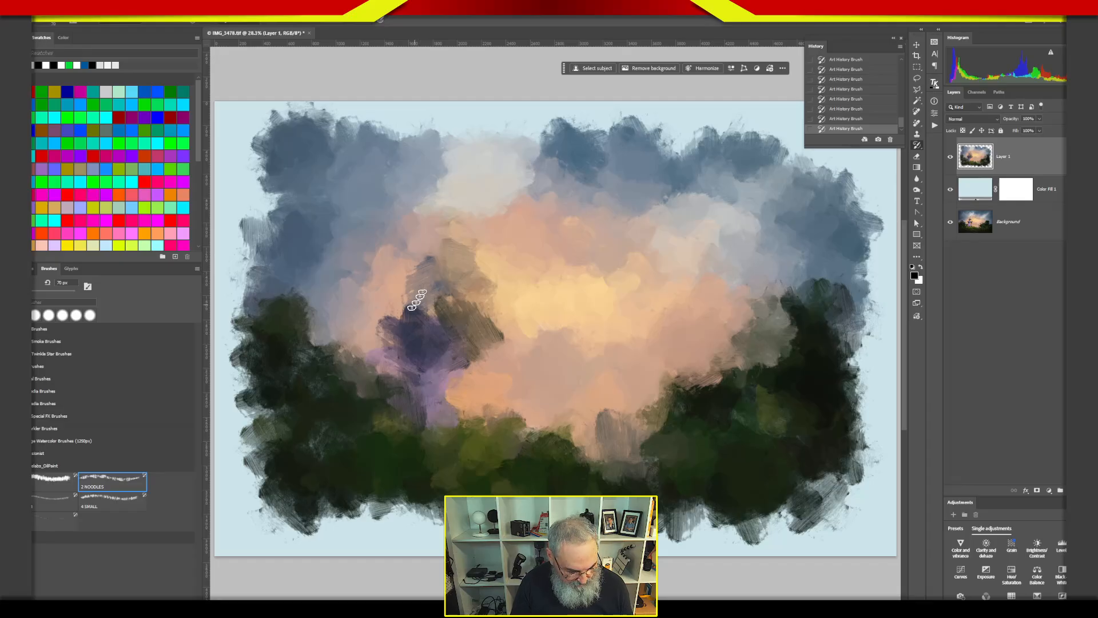
pyautogui.moveTo(422, 284)
pyautogui.mouseDown()
pyautogui.moveTo(428, 248)
pyautogui.moveTo(464, 266)
pyautogui.moveTo(481, 335)
pyautogui.moveTo(409, 328)
pyautogui.moveTo(433, 391)
pyautogui.moveTo(450, 398)
pyautogui.moveTo(460, 372)
pyautogui.moveTo(475, 370)
pyautogui.moveTo(498, 419)
pyautogui.moveTo(378, 403)
pyautogui.moveTo(387, 433)
pyautogui.mouseUp()
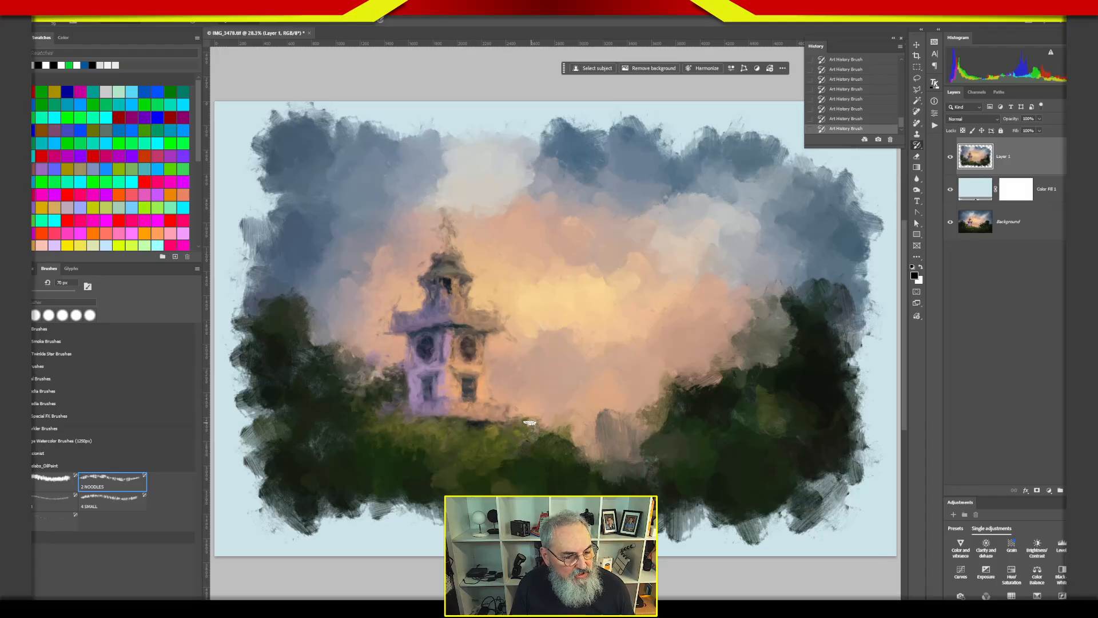
pyautogui.moveTo(411, 353); pyautogui.dragTo(468, 340)
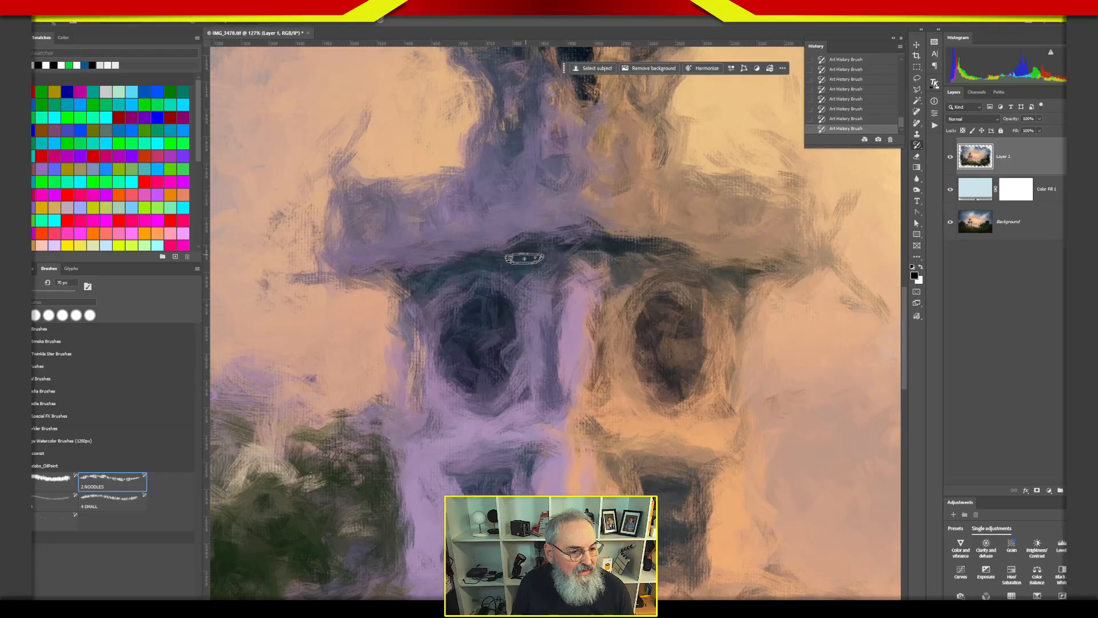
# - Refine the tower's eaves, clock faces and windows close up with small 2 NOODLES strokes
pyautogui.moveTo(518, 223); pyautogui.dragTo(527, 262)
pyautogui.moveTo(631, 245); pyautogui.dragTo(596, 284)
pyautogui.moveTo(615, 367); pyautogui.dragTo(622, 400)
pyautogui.moveTo(579, 483)
pyautogui.mouseDown()
pyautogui.moveTo(577, 382)
pyautogui.moveTo(581, 239)
pyautogui.moveTo(547, 275)
pyautogui.moveTo(547, 306)
pyautogui.moveTo(341, 344)
pyautogui.moveTo(597, 318)
pyautogui.moveTo(789, 358)
pyautogui.mouseUp()
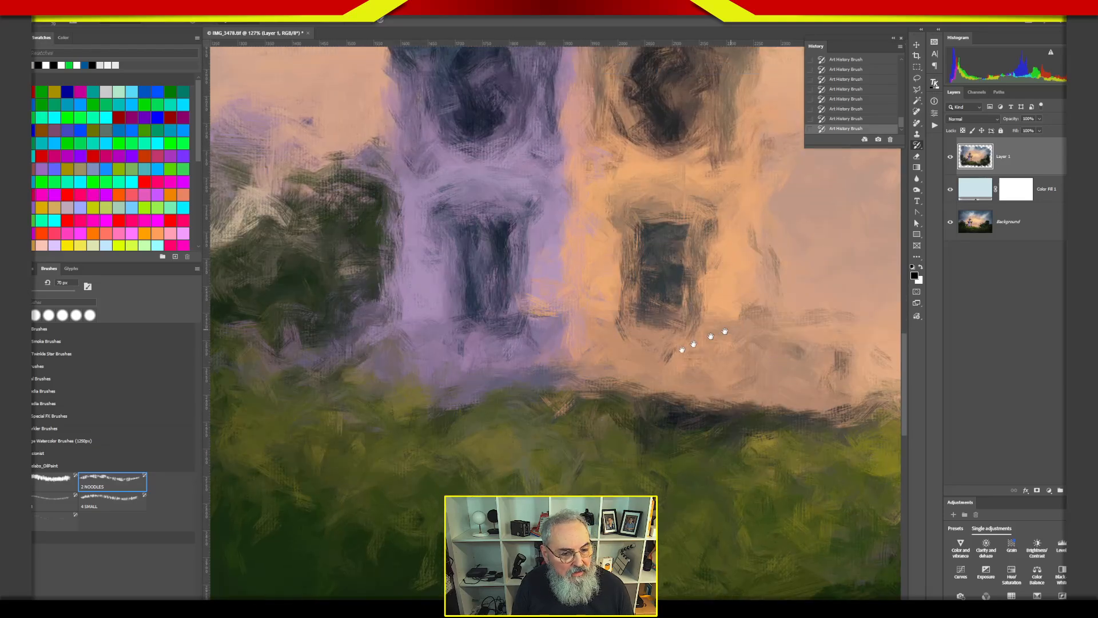
pyautogui.moveTo(736, 328); pyautogui.dragTo(505, 407)
pyautogui.moveTo(507, 281)
pyautogui.mouseDown()
pyautogui.moveTo(523, 191)
pyautogui.moveTo(552, 559)
pyautogui.mouseUp()
pyautogui.moveTo(578, 338)
pyautogui.mouseDown()
pyautogui.moveTo(483, 277)
pyautogui.moveTo(464, 220)
pyautogui.moveTo(520, 372)
pyautogui.mouseUp()
pyautogui.moveTo(505, 317); pyautogui.dragTo(478, 164)
pyautogui.moveTo(452, 370); pyautogui.dragTo(689, 314)
pyautogui.moveTo(627, 299)
pyautogui.mouseDown()
pyautogui.moveTo(590, 301)
pyautogui.moveTo(556, 373)
pyautogui.moveTo(595, 393)
pyautogui.moveTo(613, 309)
pyautogui.moveTo(601, 206)
pyautogui.mouseUp()
pyautogui.moveTo(525, 282)
pyautogui.mouseDown()
pyautogui.moveTo(539, 348)
pyautogui.moveTo(503, 420)
pyautogui.mouseUp()
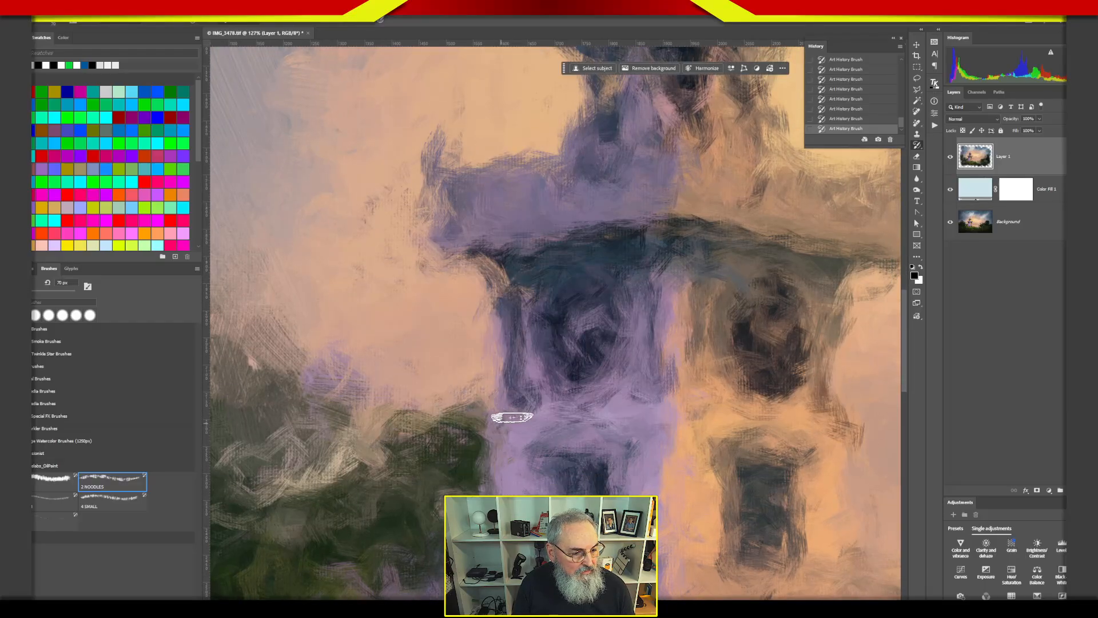
# - Rework the tower's right clock face, lower windows and base where it meets the shrubs with 2 NOODLES strokes
pyautogui.moveTo(556, 527); pyautogui.dragTo(598, 277)
pyautogui.moveTo(521, 185)
pyautogui.mouseDown()
pyautogui.moveTo(507, 262)
pyautogui.moveTo(517, 280)
pyautogui.mouseUp()
pyautogui.moveTo(619, 310); pyautogui.dragTo(505, 372)
pyautogui.moveTo(713, 363); pyautogui.dragTo(403, 366)
pyautogui.moveTo(403, 357)
pyautogui.mouseDown()
pyautogui.moveTo(612, 343)
pyautogui.moveTo(593, 261)
pyautogui.moveTo(635, 344)
pyautogui.mouseUp()
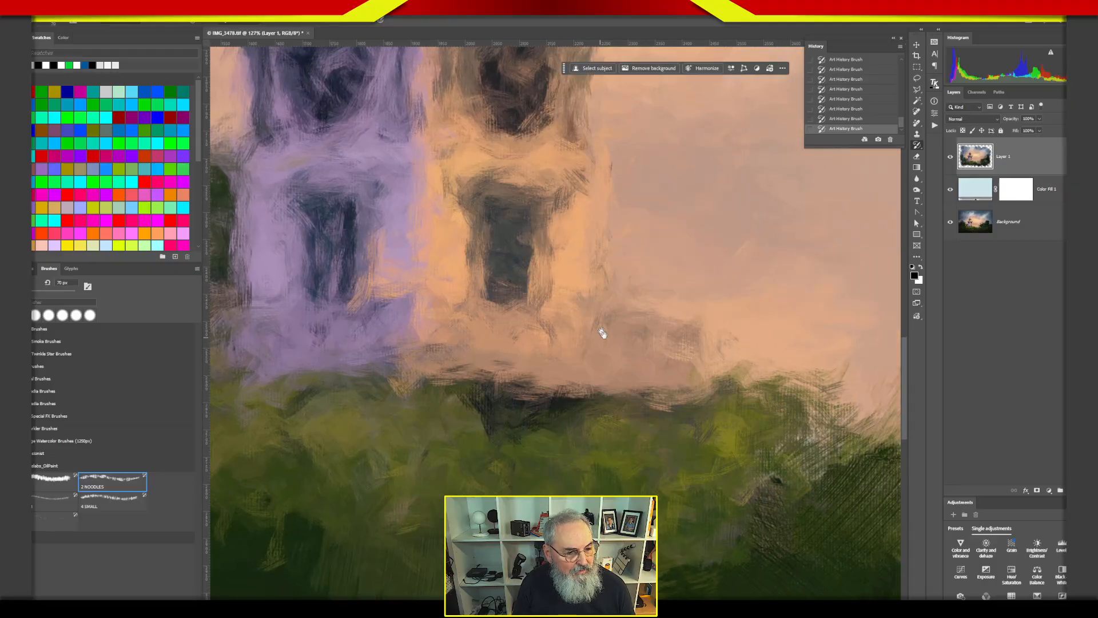
pyautogui.moveTo(576, 205); pyautogui.dragTo(625, 375)
pyautogui.moveTo(595, 284)
pyautogui.mouseDown()
pyautogui.moveTo(619, 173)
pyautogui.moveTo(597, 227)
pyautogui.moveTo(598, 278)
pyautogui.moveTo(551, 197)
pyautogui.moveTo(604, 378)
pyautogui.moveTo(510, 325)
pyautogui.moveTo(437, 248)
pyautogui.moveTo(378, 290)
pyautogui.moveTo(431, 335)
pyautogui.moveTo(437, 304)
pyautogui.moveTo(404, 298)
pyautogui.mouseUp()
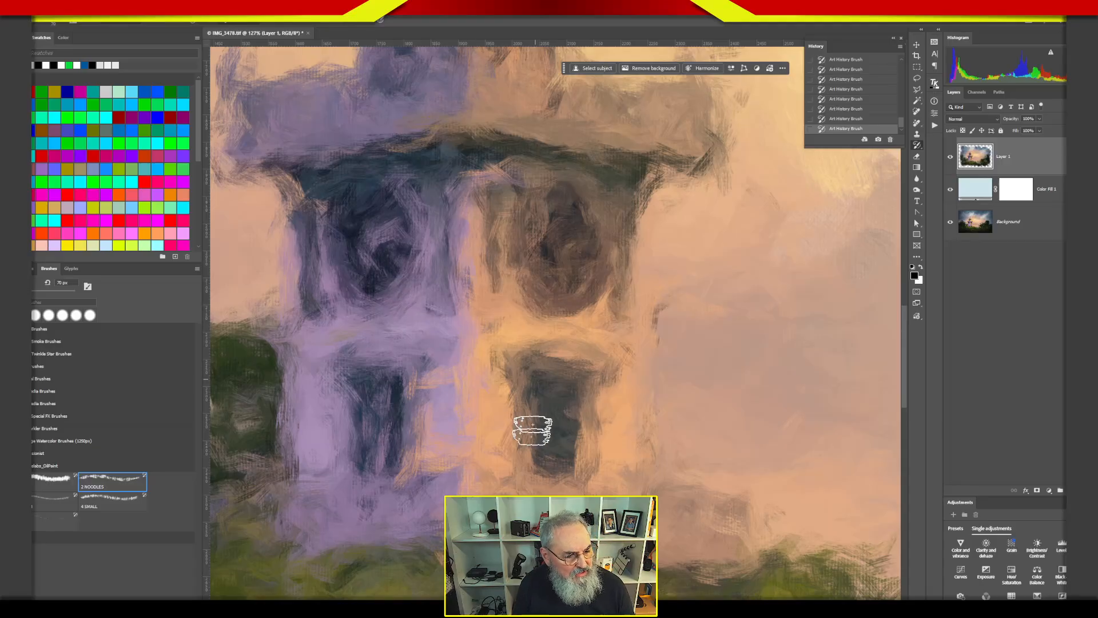
pyautogui.moveTo(535, 402)
pyautogui.mouseDown()
pyautogui.moveTo(551, 467)
pyautogui.moveTo(577, 429)
pyautogui.mouseUp()
pyautogui.moveTo(592, 493); pyautogui.dragTo(550, 277)
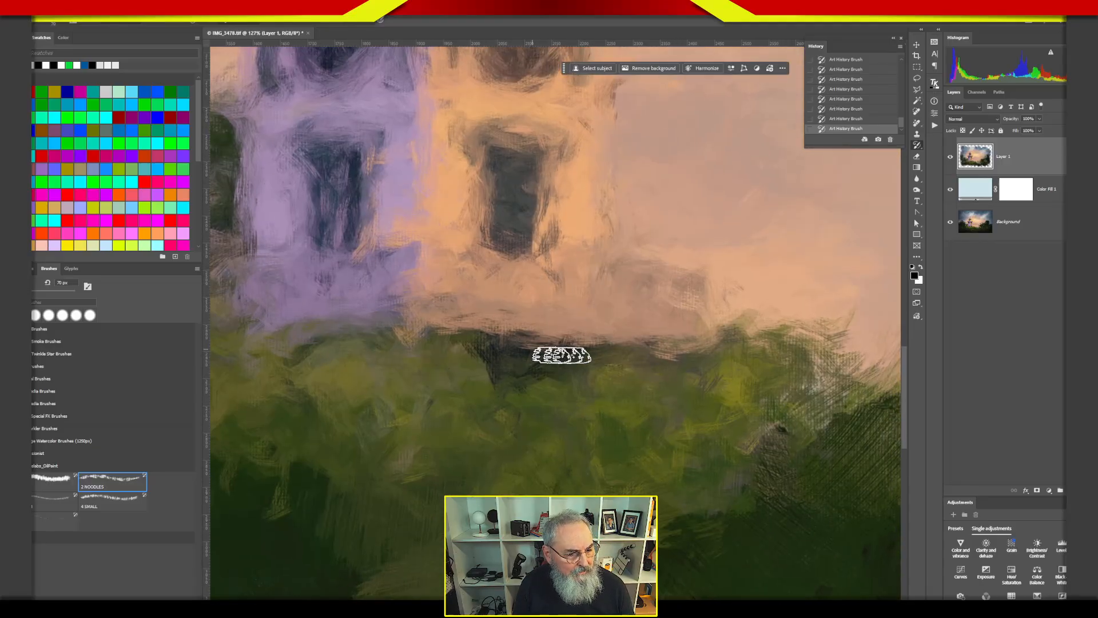
# - Break up the coarse strokes between the shrubs and the right-hand trees with fine 2 NOODLES strokes
pyautogui.moveTo(595, 373); pyautogui.dragTo(232, 262)
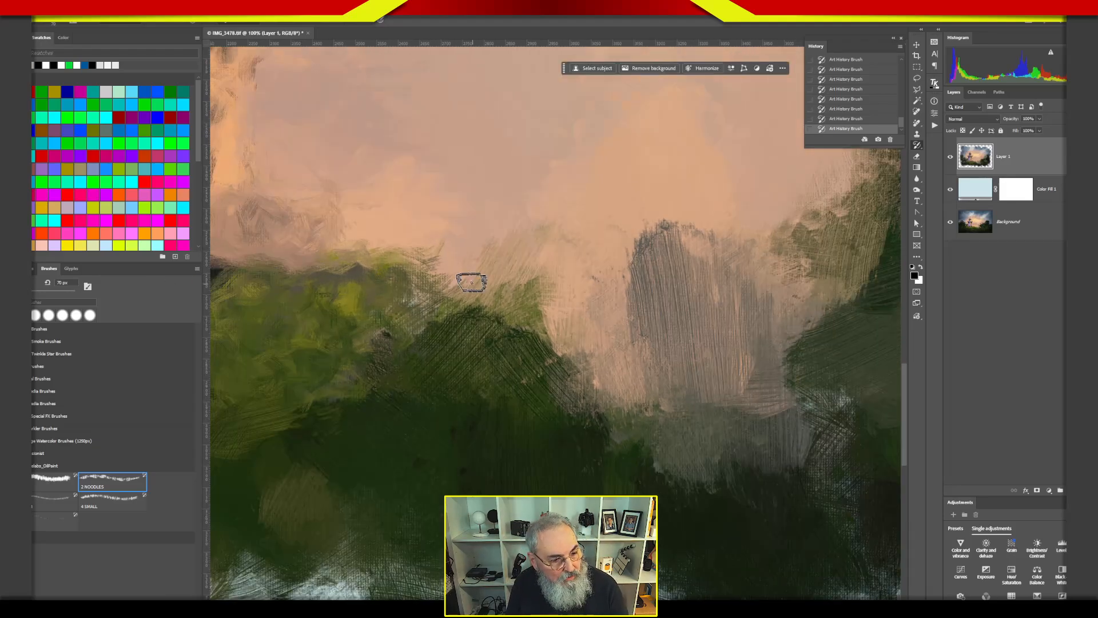
pyautogui.scroll(-4, 471, 265)
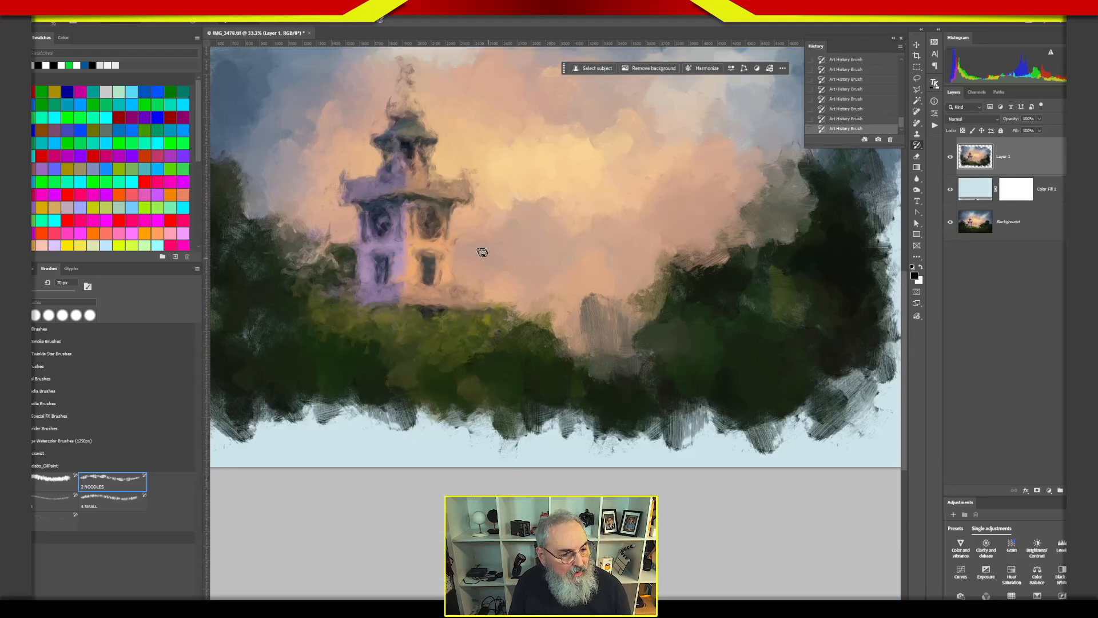
pyautogui.moveTo(550, 346)
pyautogui.mouseDown()
pyautogui.moveTo(568, 306)
pyautogui.moveTo(607, 302)
pyautogui.moveTo(635, 365)
pyautogui.moveTo(675, 291)
pyautogui.mouseUp()
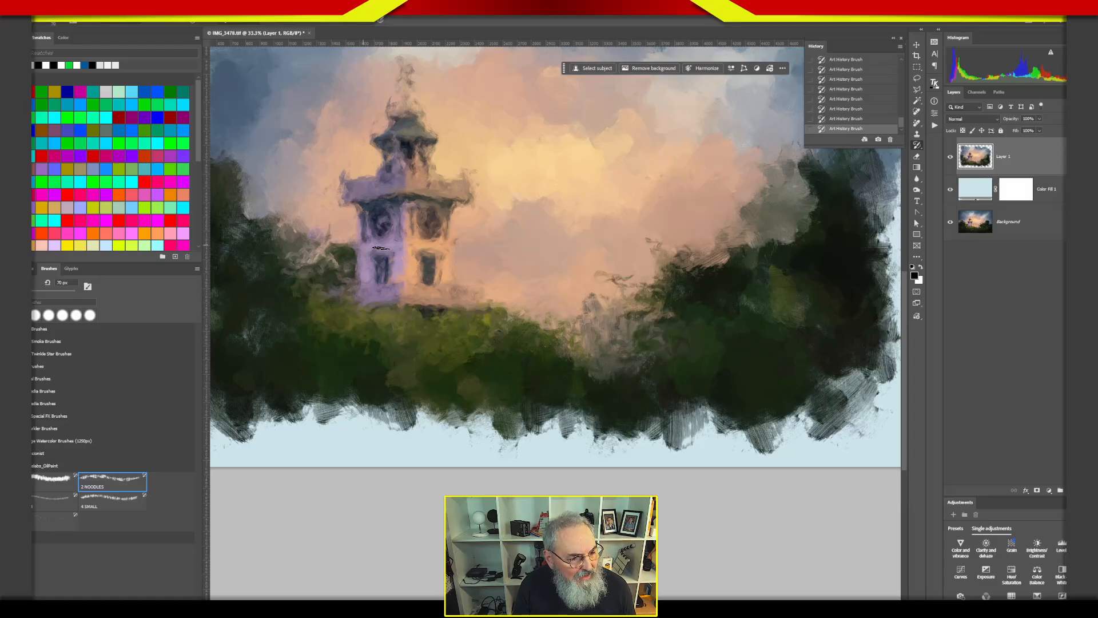
# - Detail the left tree's crown and the right-hand trees' upper edges and foliage with 2 NOODLES strokes
pyautogui.moveTo(707, 302); pyautogui.dragTo(709, 403)
pyautogui.moveTo(277, 283); pyautogui.dragTo(293, 379)
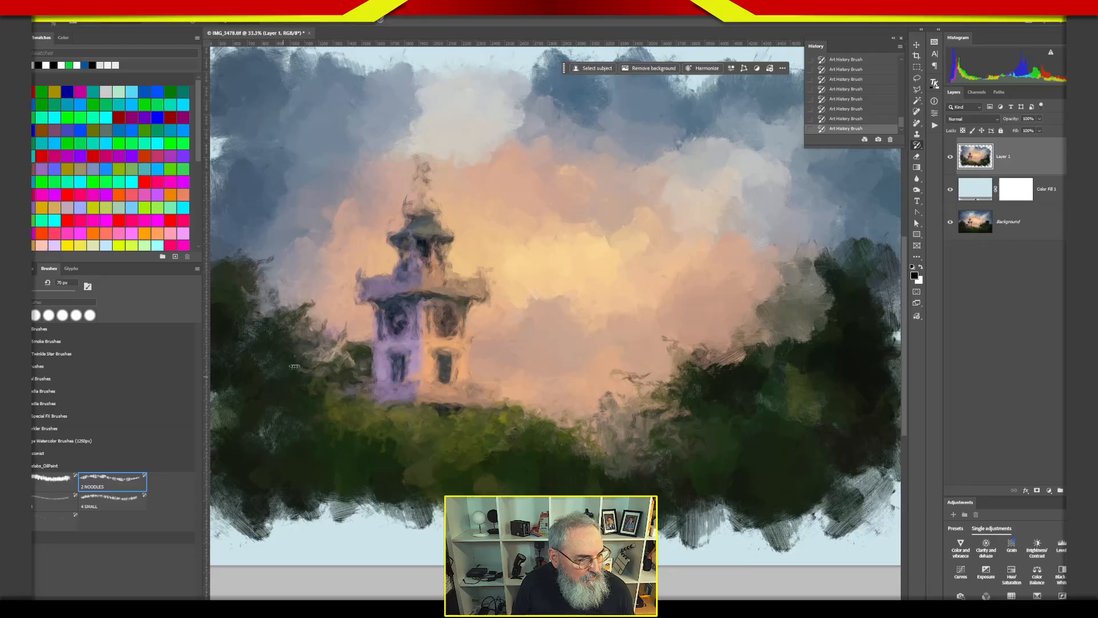
pyautogui.moveTo(770, 373)
pyautogui.mouseDown()
pyautogui.moveTo(812, 269)
pyautogui.moveTo(728, 366)
pyautogui.moveTo(749, 385)
pyautogui.moveTo(756, 339)
pyautogui.moveTo(759, 350)
pyautogui.moveTo(808, 336)
pyautogui.mouseUp()
pyautogui.moveTo(791, 399)
pyautogui.mouseDown()
pyautogui.moveTo(519, 455)
pyautogui.moveTo(393, 431)
pyautogui.mouseUp()
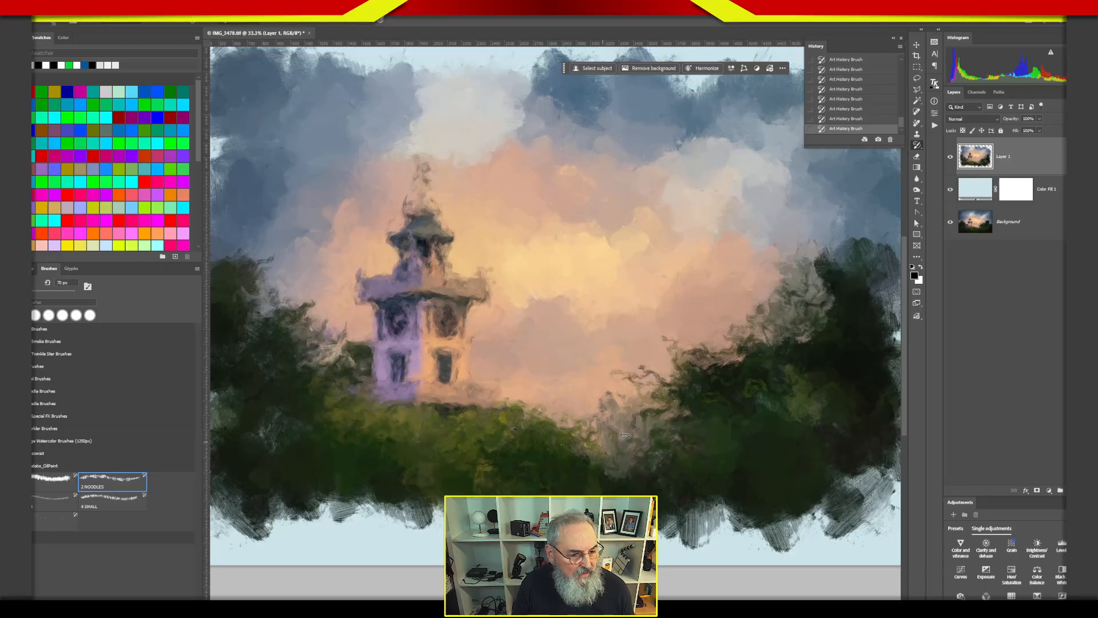
pyautogui.moveTo(647, 397)
pyautogui.mouseDown()
pyautogui.moveTo(680, 372)
pyautogui.moveTo(726, 413)
pyautogui.moveTo(721, 369)
pyautogui.moveTo(737, 398)
pyautogui.moveTo(785, 377)
pyautogui.moveTo(818, 323)
pyautogui.mouseUp()
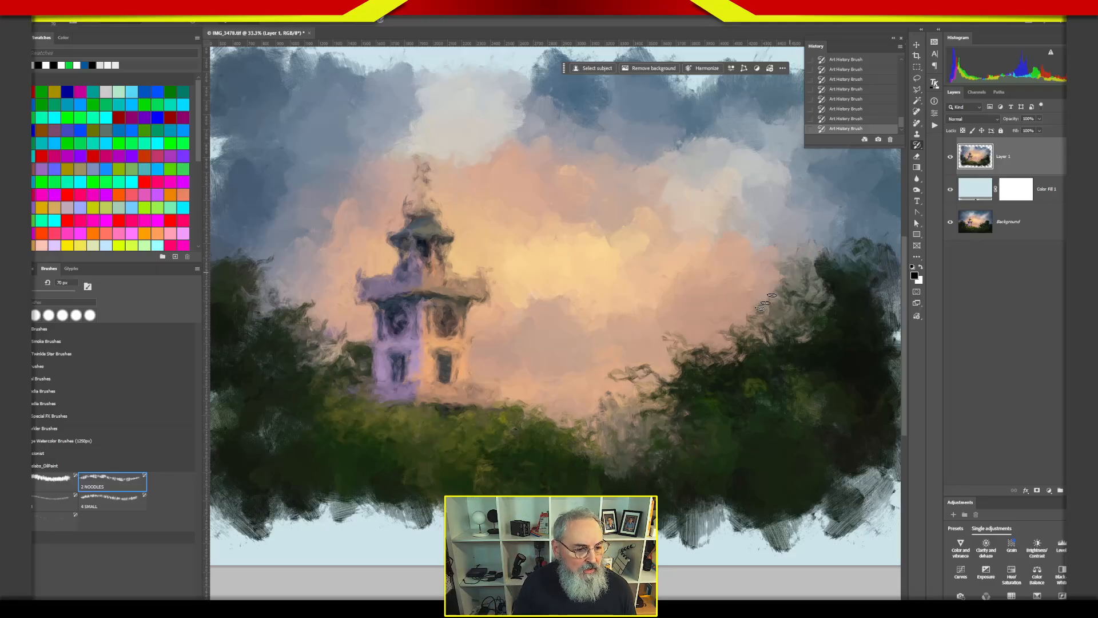
# - Touch up the tower and spire with 2 NOODLES strokes and soften the central sky with an 800 px brush preset
pyautogui.moveTo(356, 336)
pyautogui.mouseDown()
pyautogui.moveTo(384, 338)
pyautogui.moveTo(392, 282)
pyautogui.moveTo(415, 331)
pyautogui.mouseUp()
pyautogui.moveTo(426, 200); pyautogui.dragTo(441, 285)
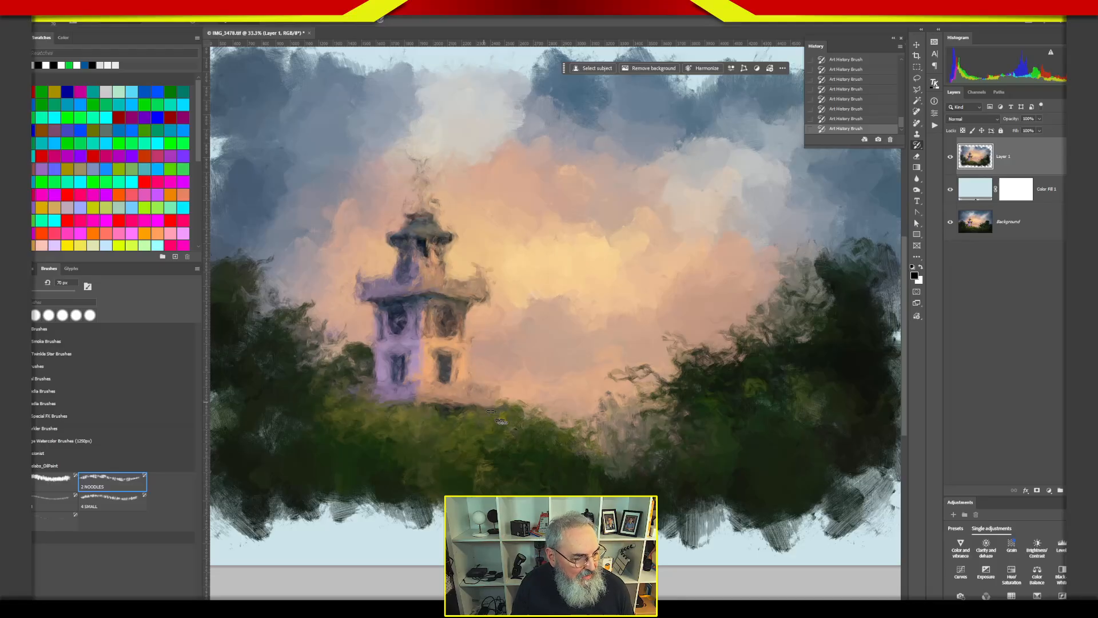
pyautogui.click(52, 503)
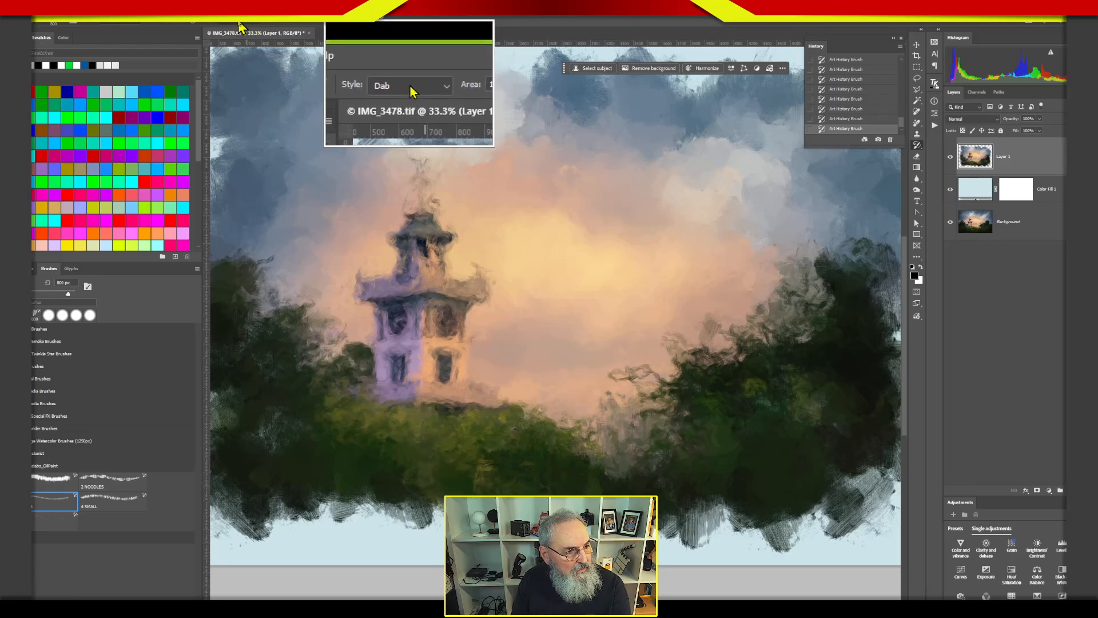
pyautogui.click(259, 27)
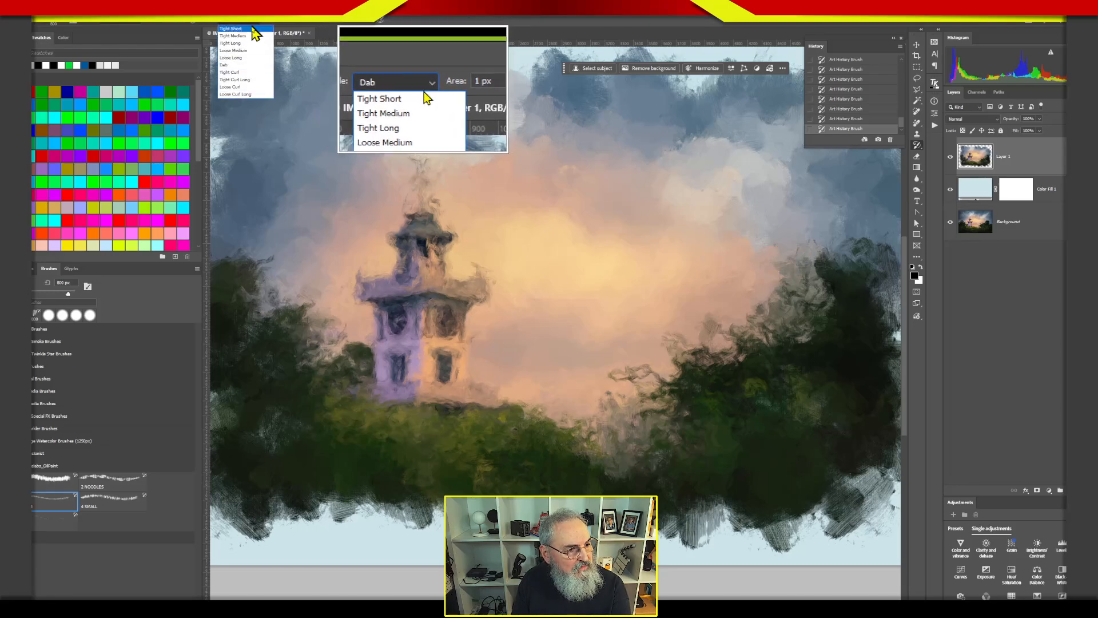
pyautogui.press('Escape')
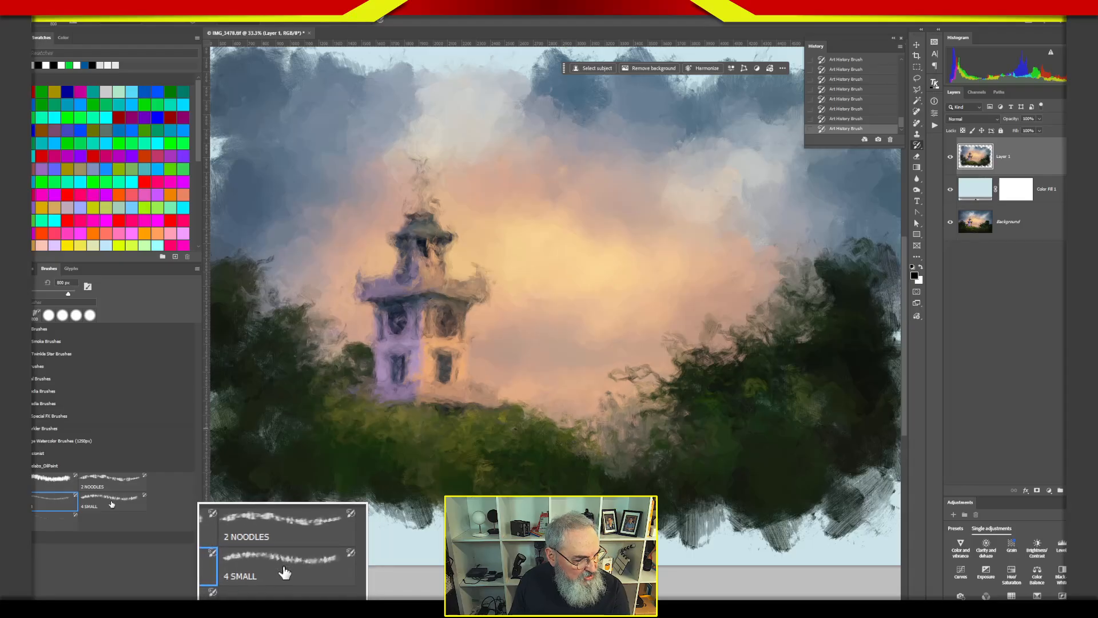
# - Refine the tower's eaves, roof and spire with 70 px 4 SMALL strokes, and its two clock faces with the finest brush preset
pyautogui.click(111, 506)
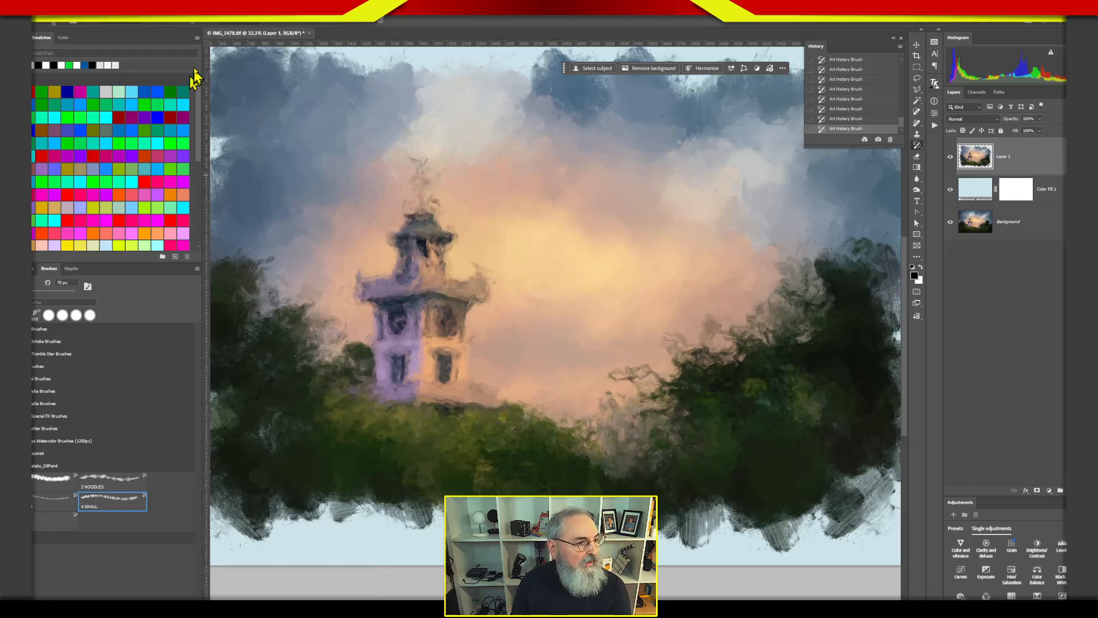
pyautogui.click(42, 508)
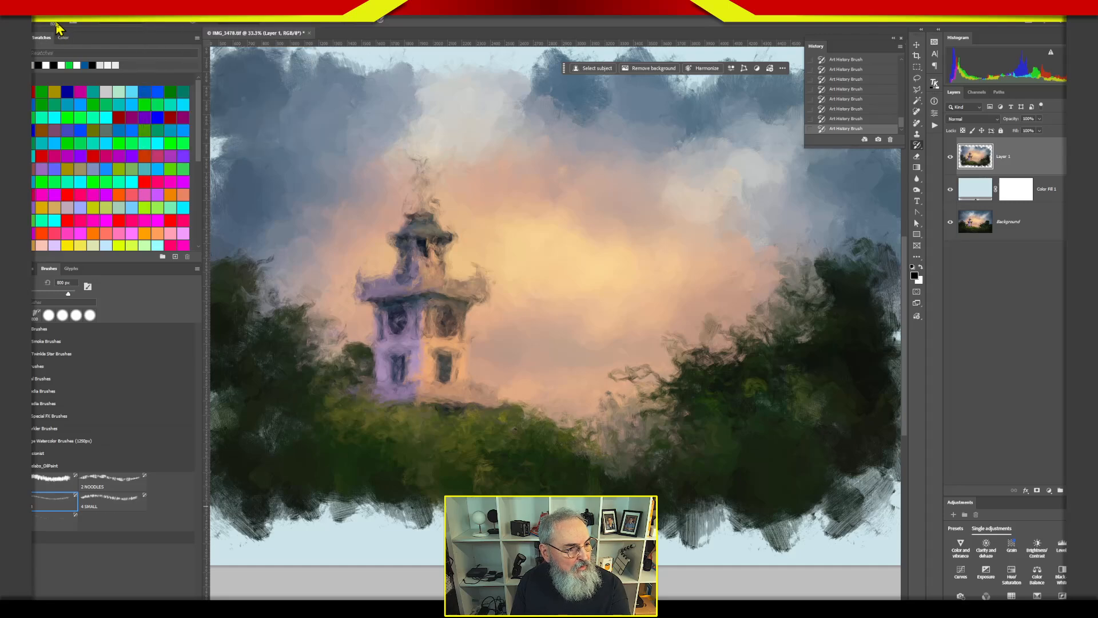
pyautogui.click(108, 506)
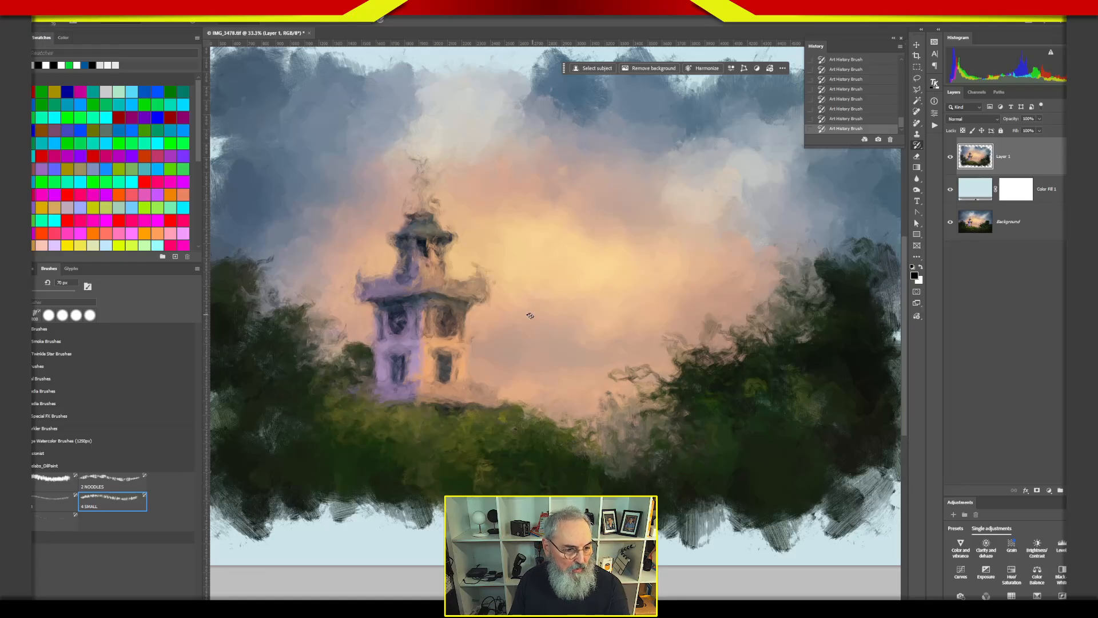
pyautogui.moveTo(418, 320)
pyautogui.mouseDown()
pyautogui.moveTo(493, 344)
pyautogui.moveTo(605, 311)
pyautogui.mouseUp()
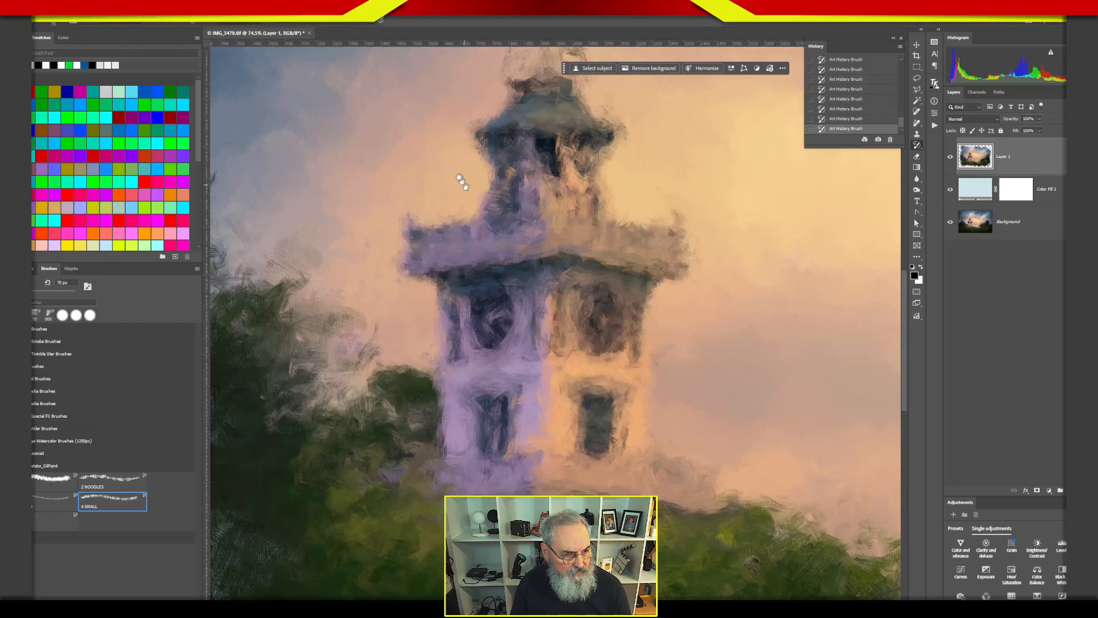
pyautogui.moveTo(461, 184); pyautogui.dragTo(411, 307)
pyautogui.moveTo(490, 189)
pyautogui.mouseDown()
pyautogui.moveTo(509, 169)
pyautogui.moveTo(504, 110)
pyautogui.moveTo(489, 150)
pyautogui.moveTo(495, 140)
pyautogui.moveTo(511, 152)
pyautogui.moveTo(509, 184)
pyautogui.moveTo(470, 194)
pyautogui.moveTo(540, 197)
pyautogui.moveTo(464, 209)
pyautogui.moveTo(530, 188)
pyautogui.moveTo(541, 221)
pyautogui.mouseUp()
pyautogui.moveTo(566, 272)
pyautogui.mouseDown()
pyautogui.moveTo(540, 188)
pyautogui.moveTo(465, 215)
pyautogui.moveTo(496, 107)
pyautogui.moveTo(529, 156)
pyautogui.moveTo(505, 147)
pyautogui.moveTo(482, 86)
pyautogui.moveTo(519, 94)
pyautogui.moveTo(543, 160)
pyautogui.moveTo(492, 114)
pyautogui.moveTo(519, 109)
pyautogui.moveTo(499, 132)
pyautogui.mouseUp()
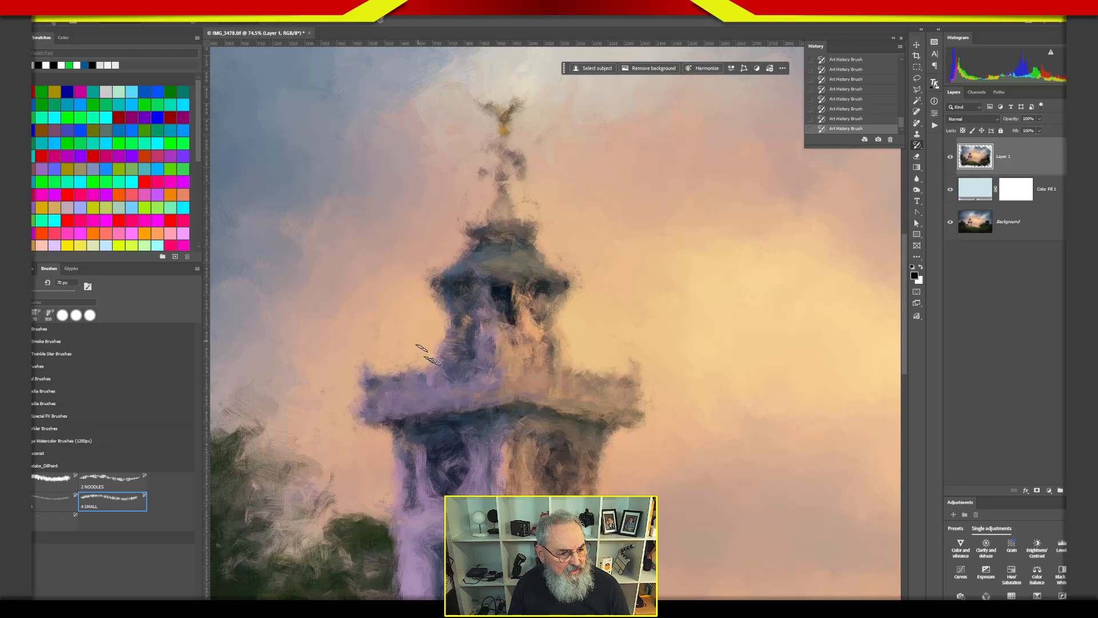
pyautogui.scroll(-5, 643, 282)
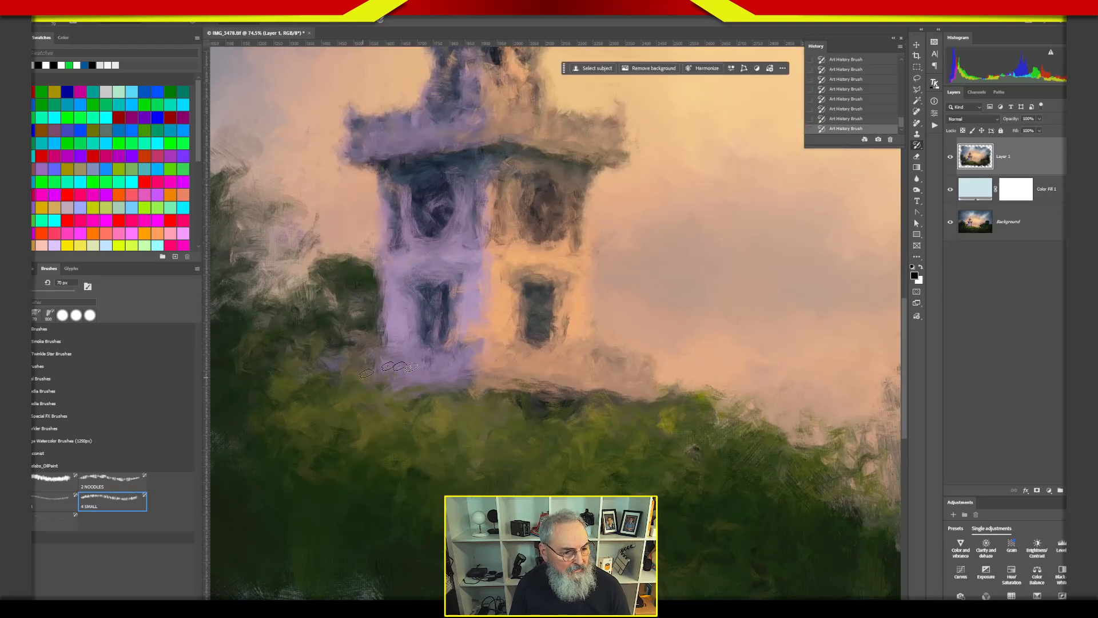
pyautogui.moveTo(581, 358)
pyautogui.mouseDown()
pyautogui.moveTo(652, 435)
pyautogui.moveTo(667, 469)
pyautogui.mouseUp()
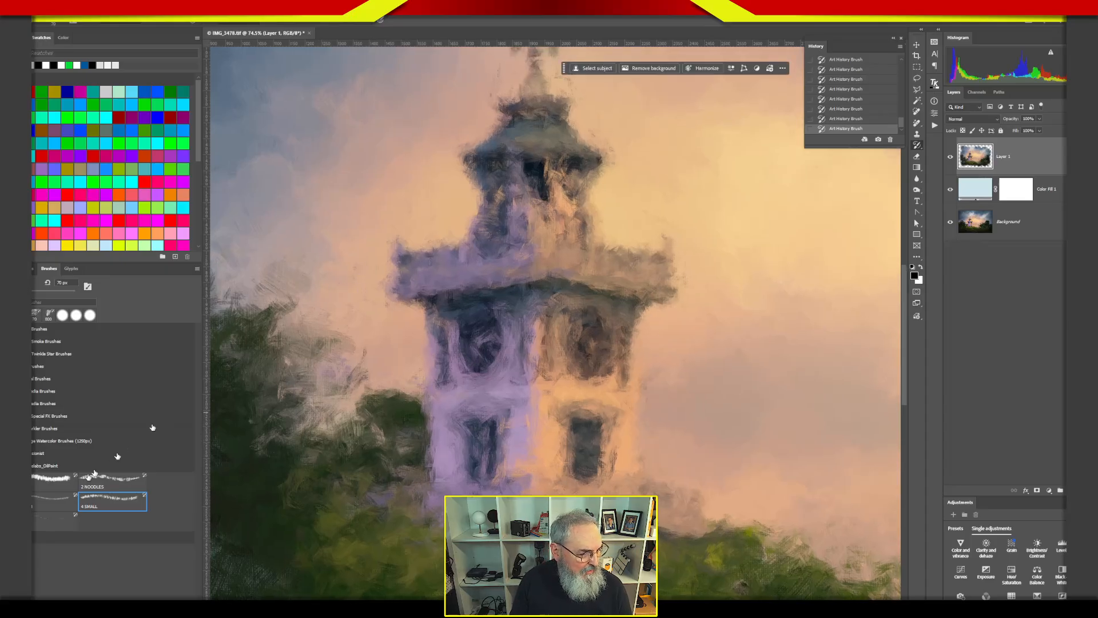
pyautogui.click(53, 519)
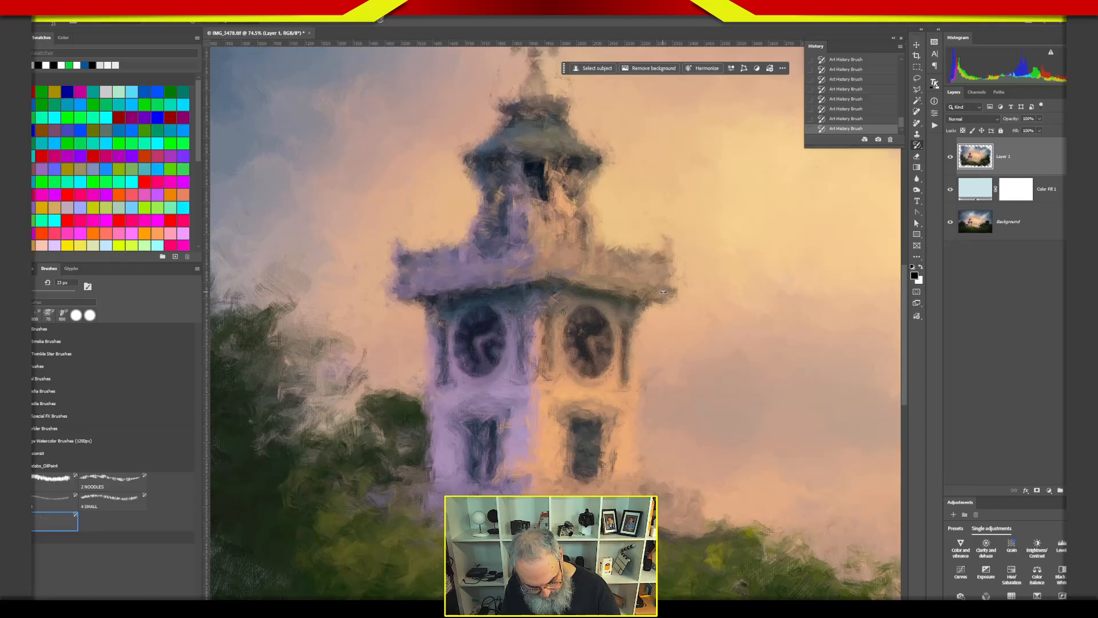
pyautogui.hotkey('ctrl', '0')
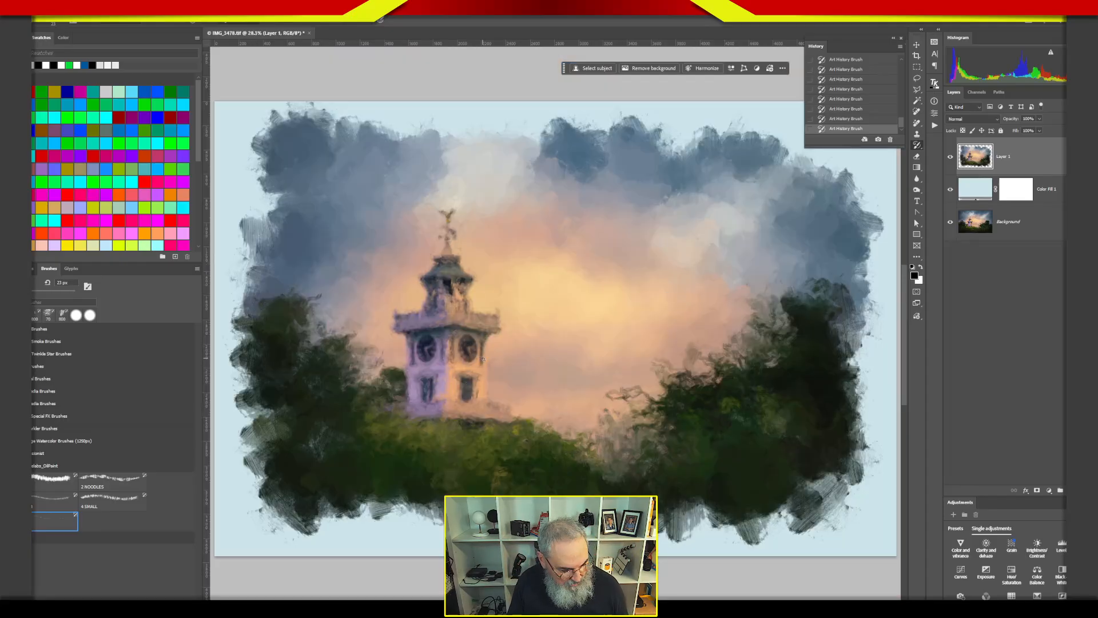
# - Step back through the recorded Art History Brush states to before the fine spire and clock face strokes
pyautogui.click(858, 80)
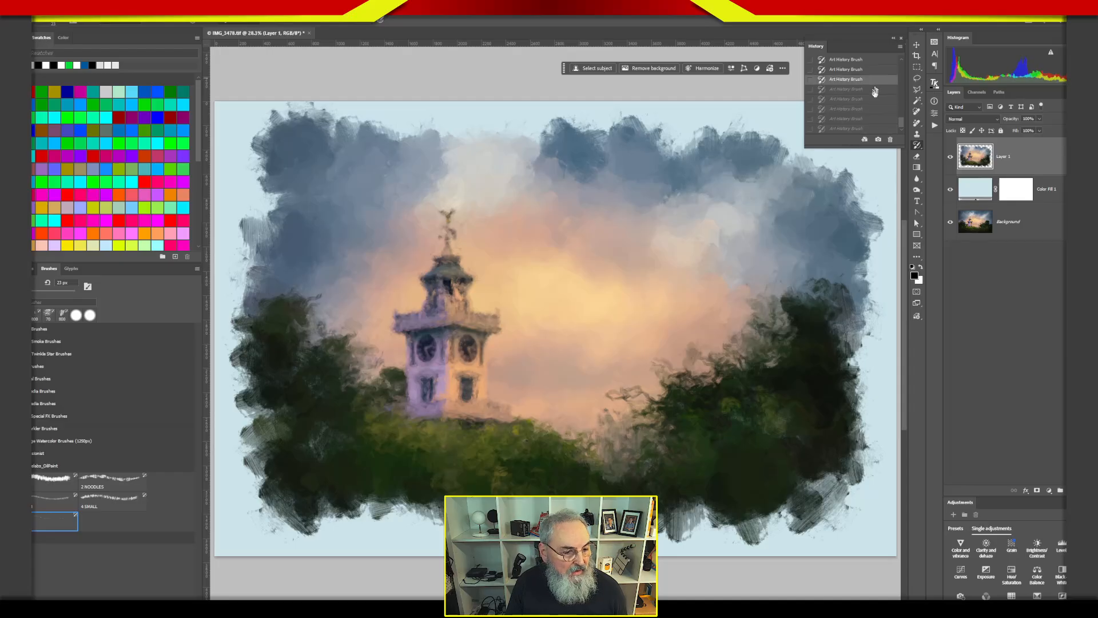
pyautogui.scroll(1, 896, 115)
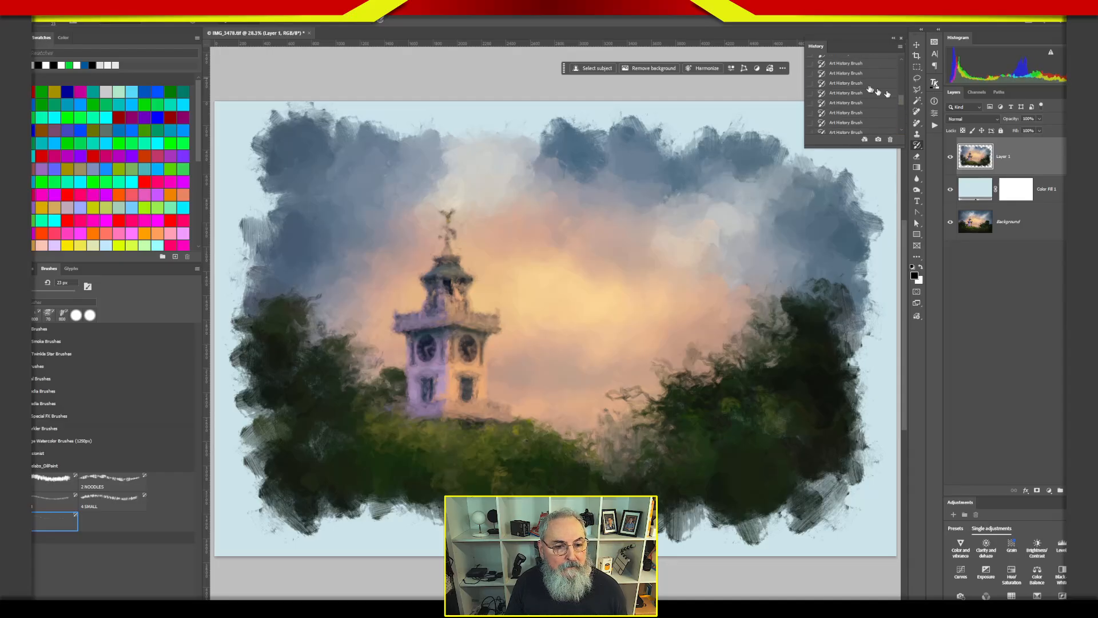
pyautogui.click(867, 74)
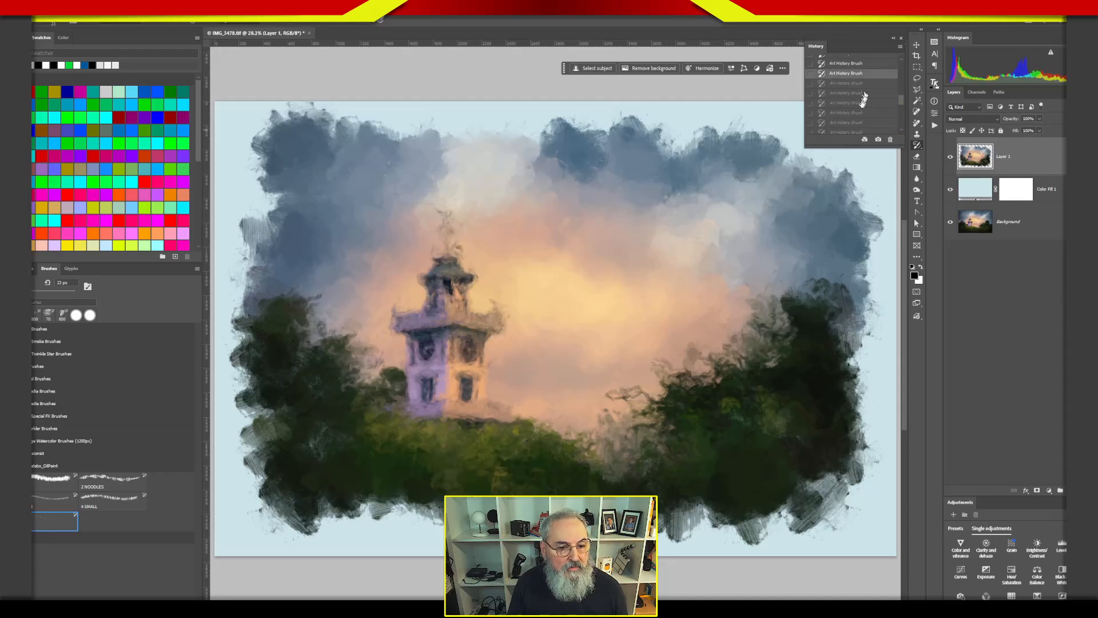
pyautogui.click(858, 113)
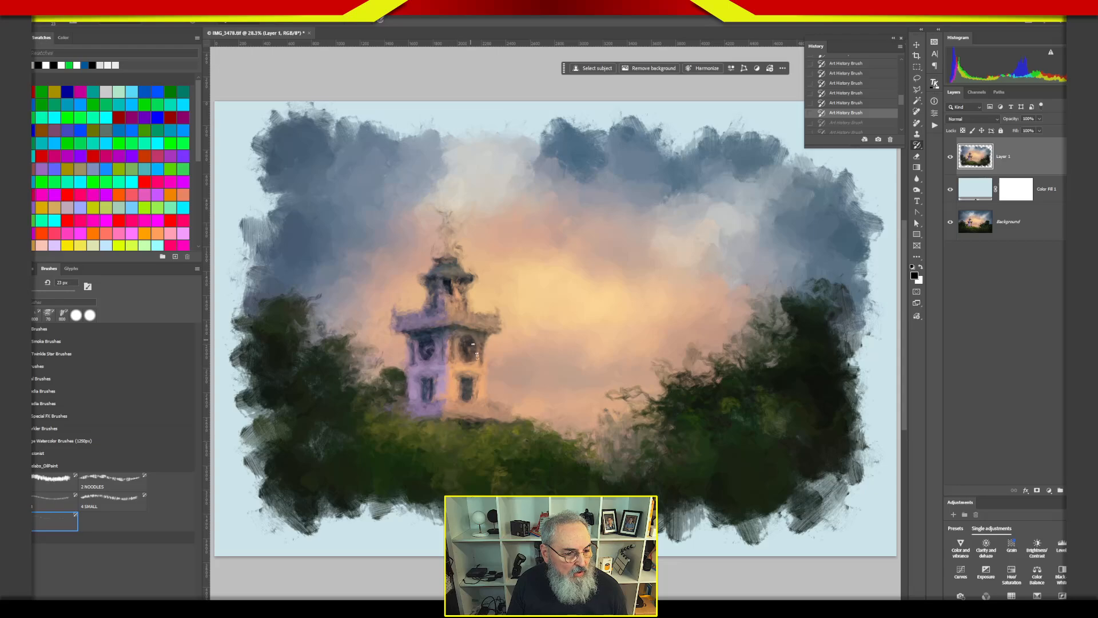
# - Repaint the tower's two clock faces with the finest brush preset
pyautogui.moveTo(452, 354); pyautogui.dragTo(427, 344)
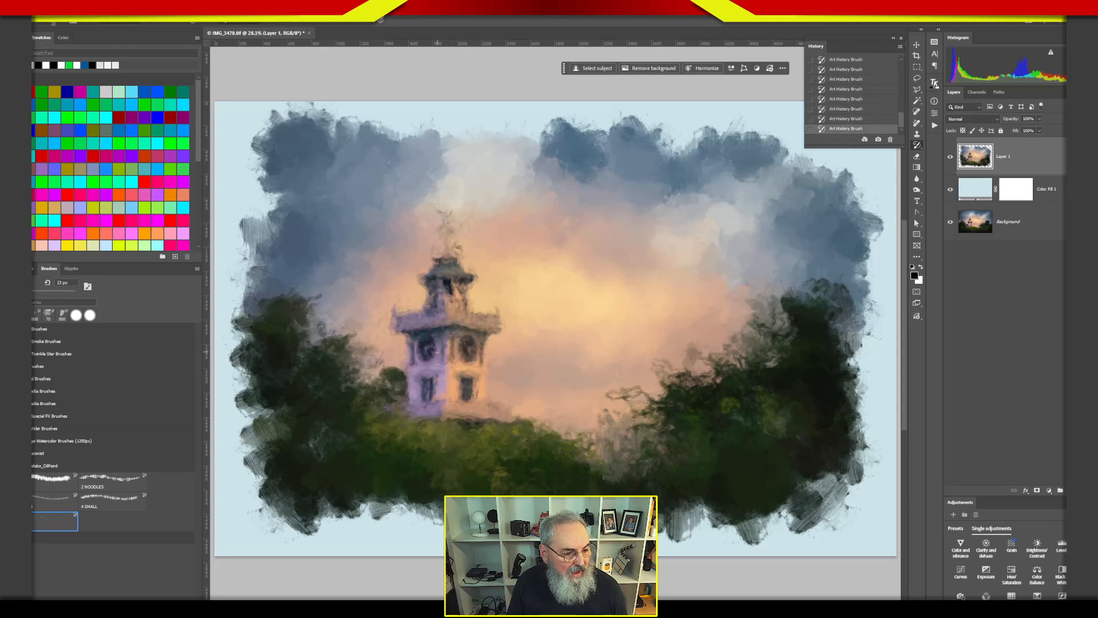
pyautogui.click(465, 384)
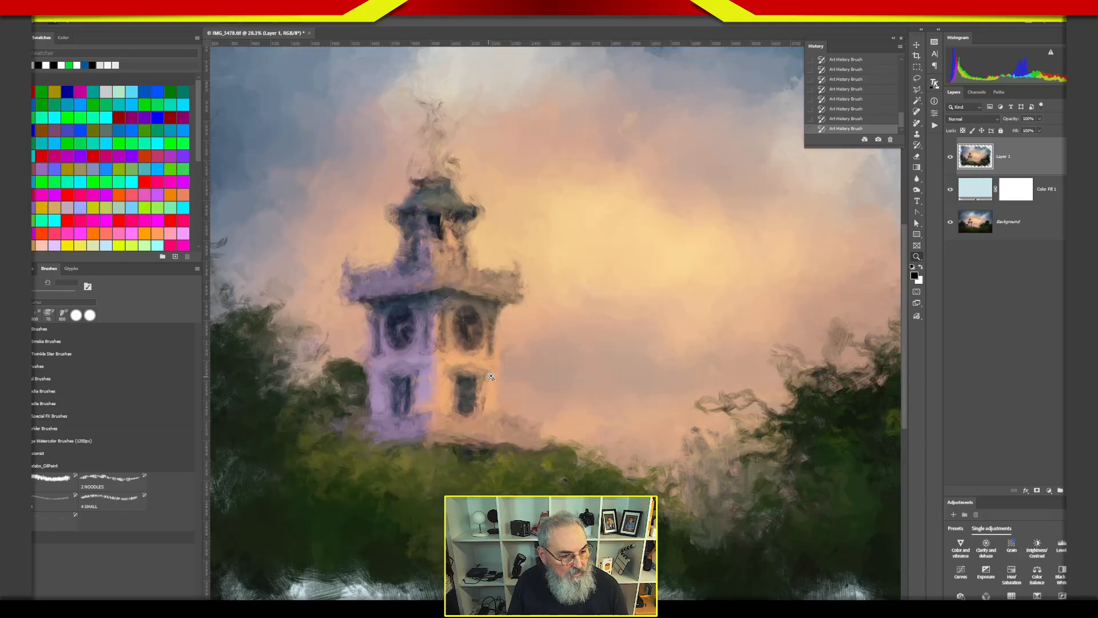
pyautogui.moveTo(515, 417); pyautogui.dragTo(600, 389)
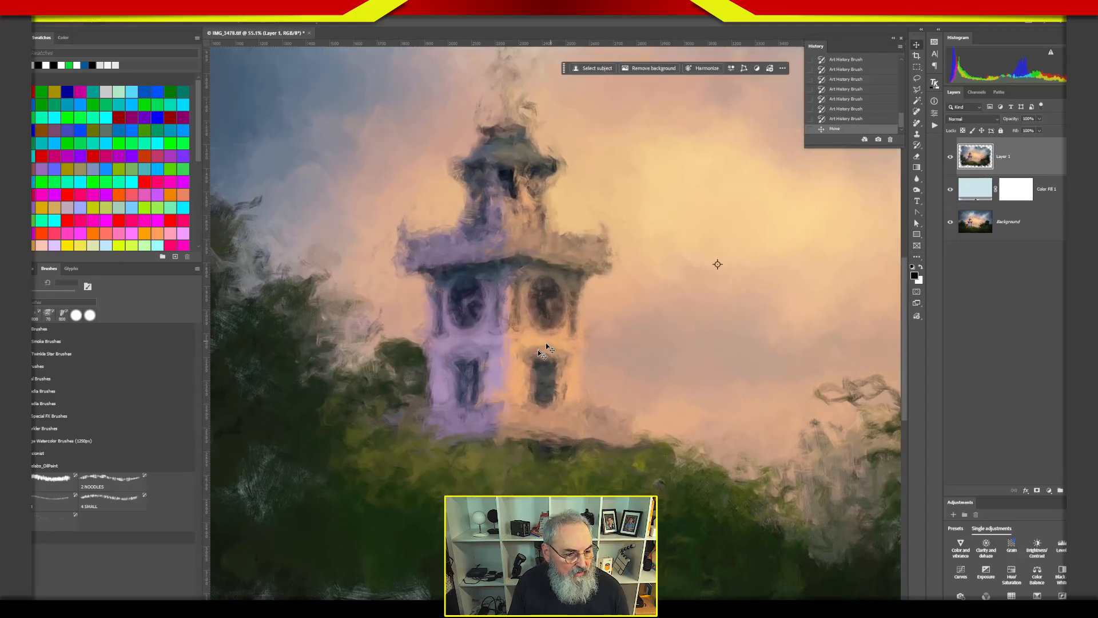
pyautogui.moveTo(540, 358); pyautogui.dragTo(540, 362)
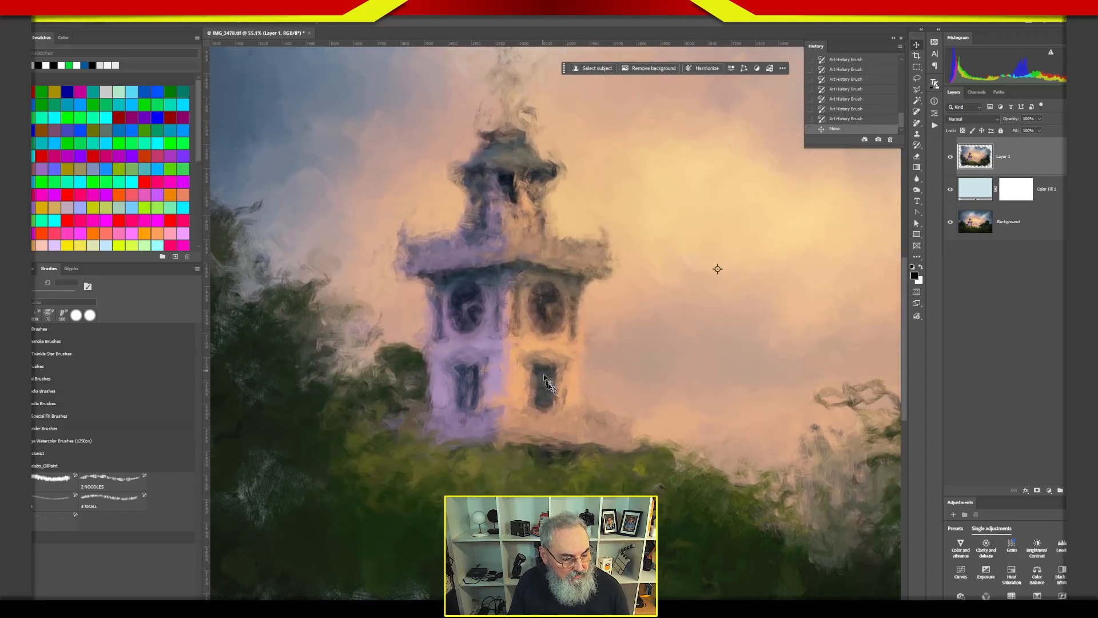
pyautogui.click(917, 145)
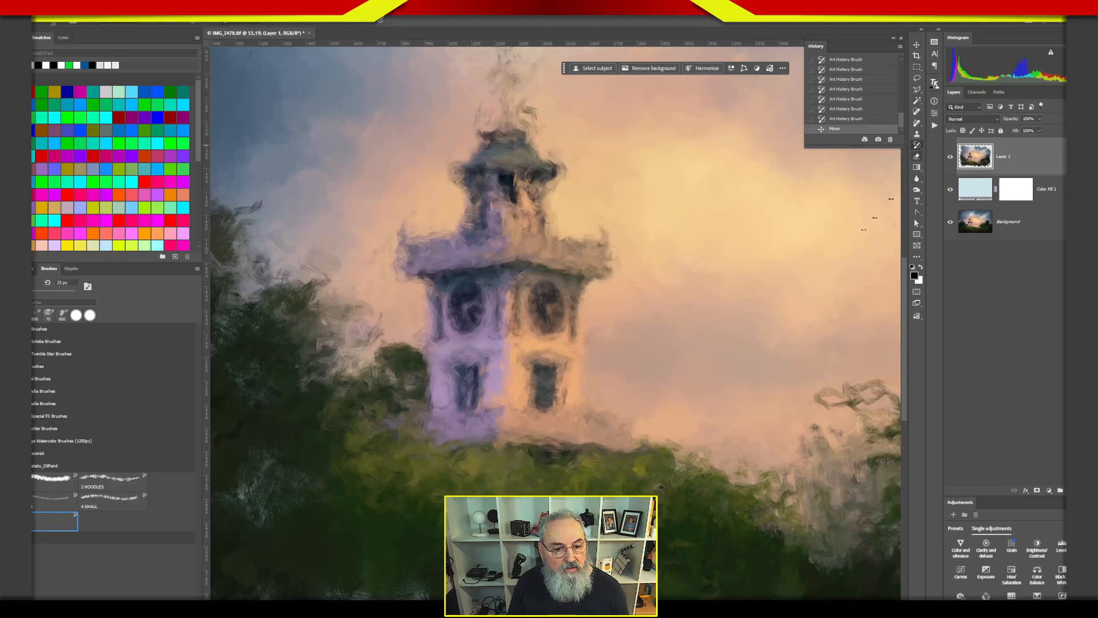
pyautogui.moveTo(553, 373)
pyautogui.mouseDown()
pyautogui.moveTo(525, 406)
pyautogui.moveTo(540, 383)
pyautogui.moveTo(570, 401)
pyautogui.mouseUp()
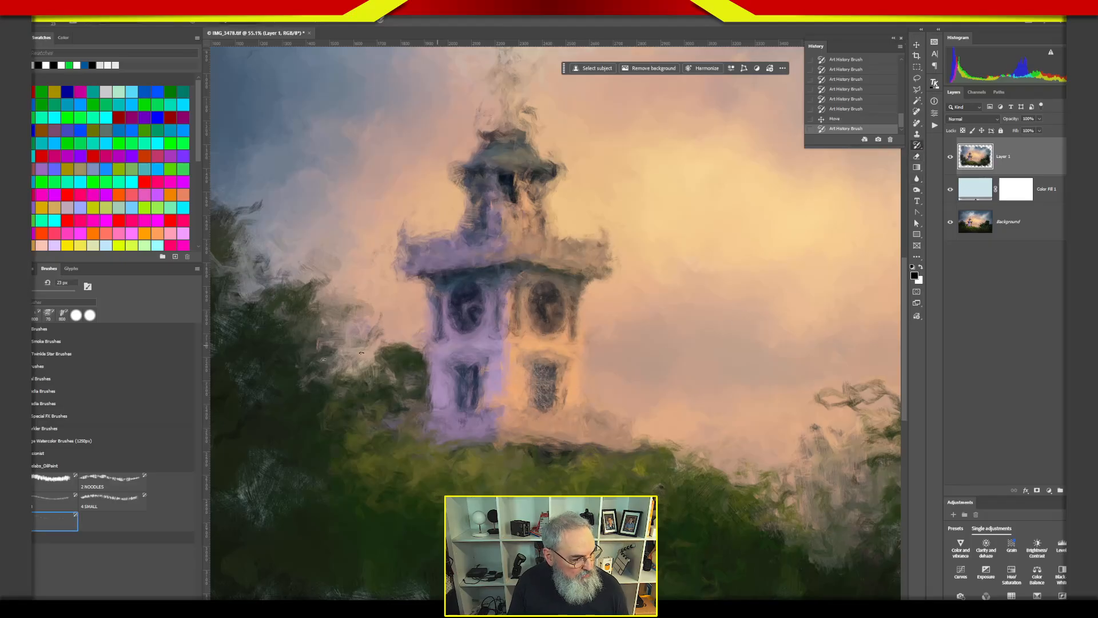
pyautogui.moveTo(518, 358)
pyautogui.mouseDown()
pyautogui.moveTo(548, 364)
pyautogui.moveTo(540, 370)
pyautogui.moveTo(566, 383)
pyautogui.moveTo(568, 408)
pyautogui.mouseUp()
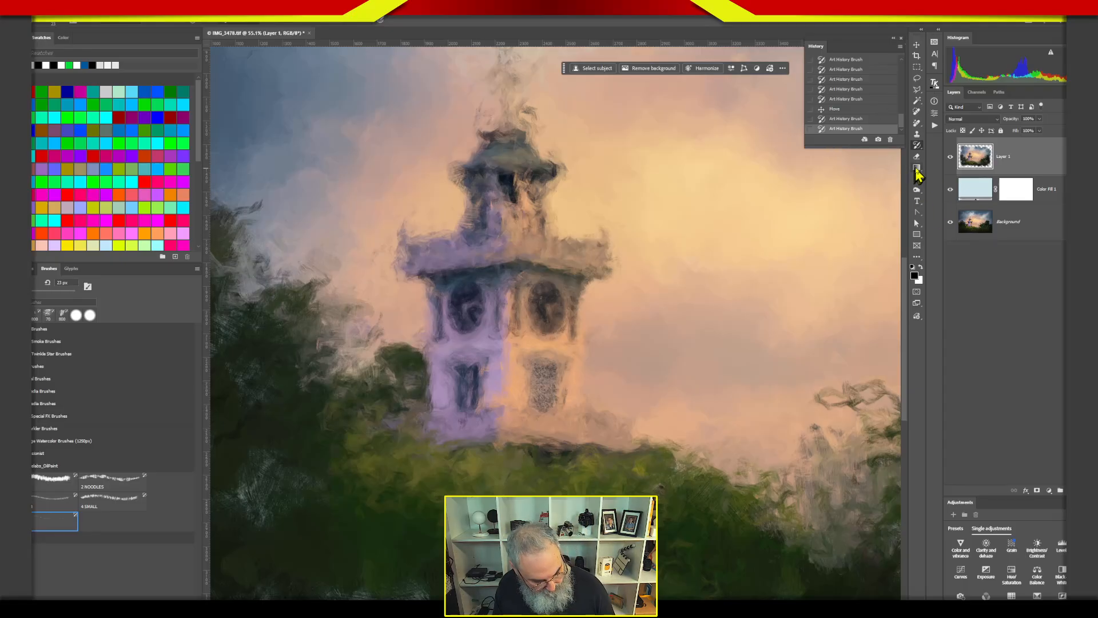
pyautogui.hotkey('ctrl', 'z')
pyautogui.click(865, 101)
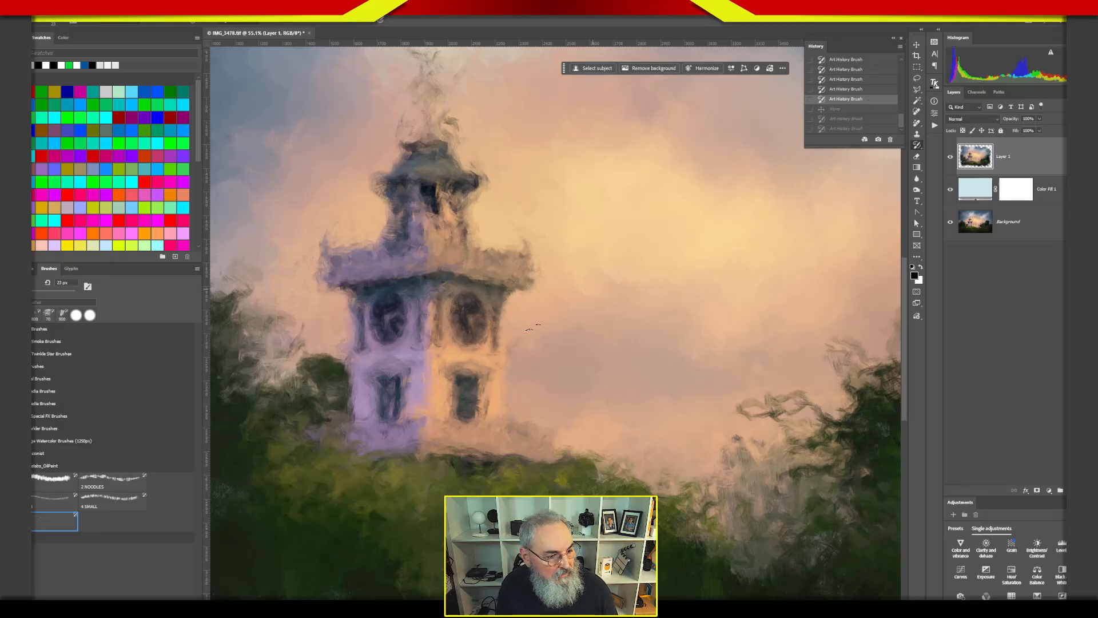
# - Define the tower's balustrades, lower windows, belfry and weathervane with the finest brush preset
pyautogui.moveTo(489, 352); pyautogui.dragTo(474, 395)
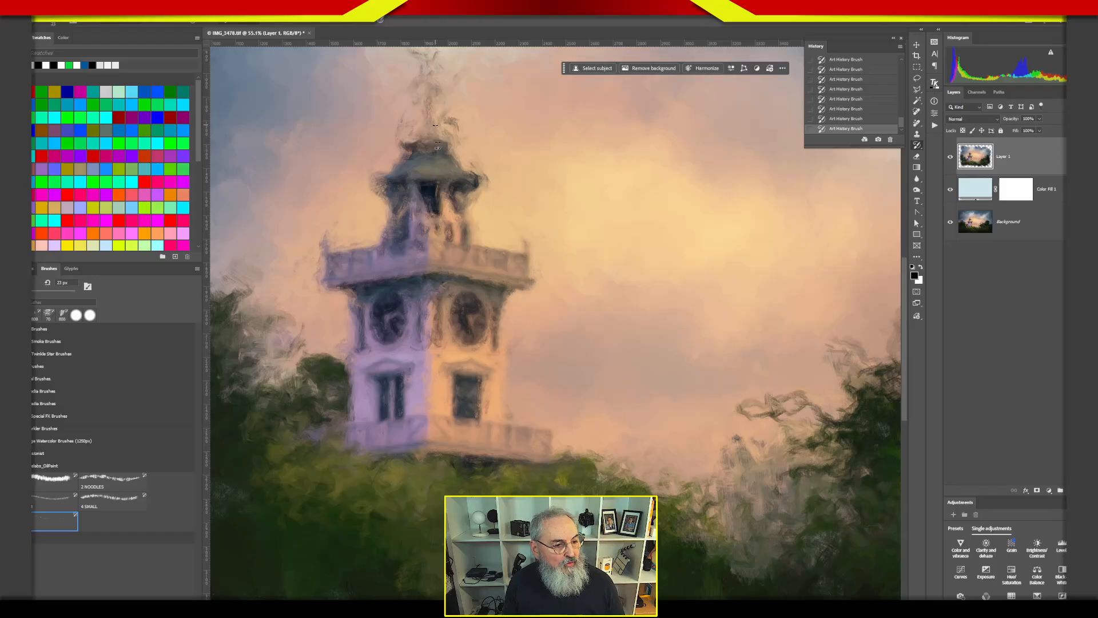
pyautogui.scroll(3, 480, 258)
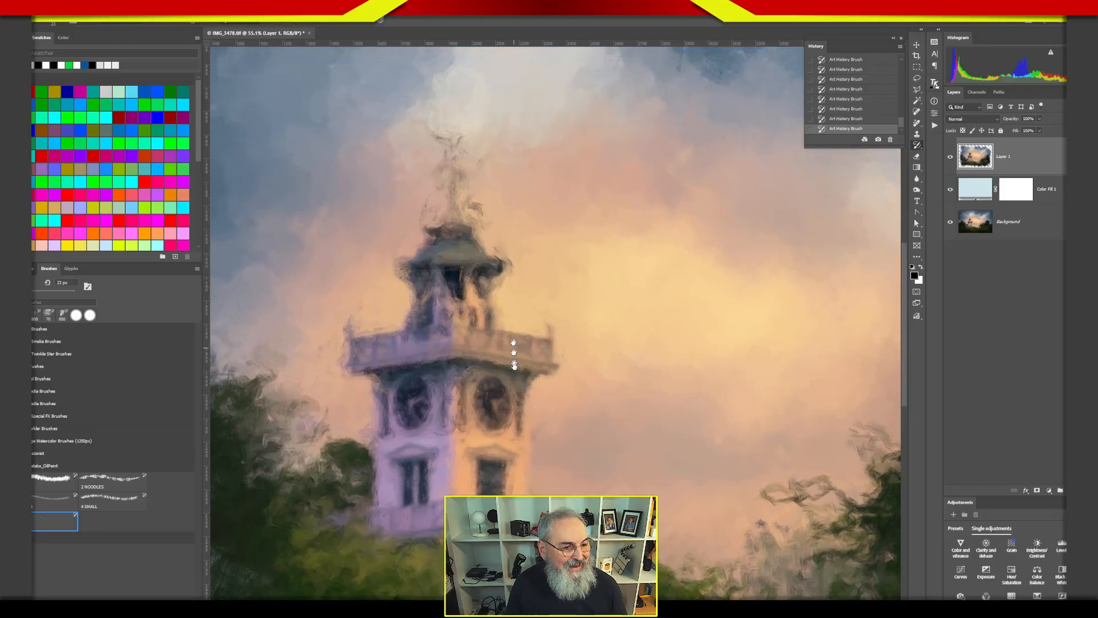
pyautogui.moveTo(464, 208); pyautogui.dragTo(453, 212)
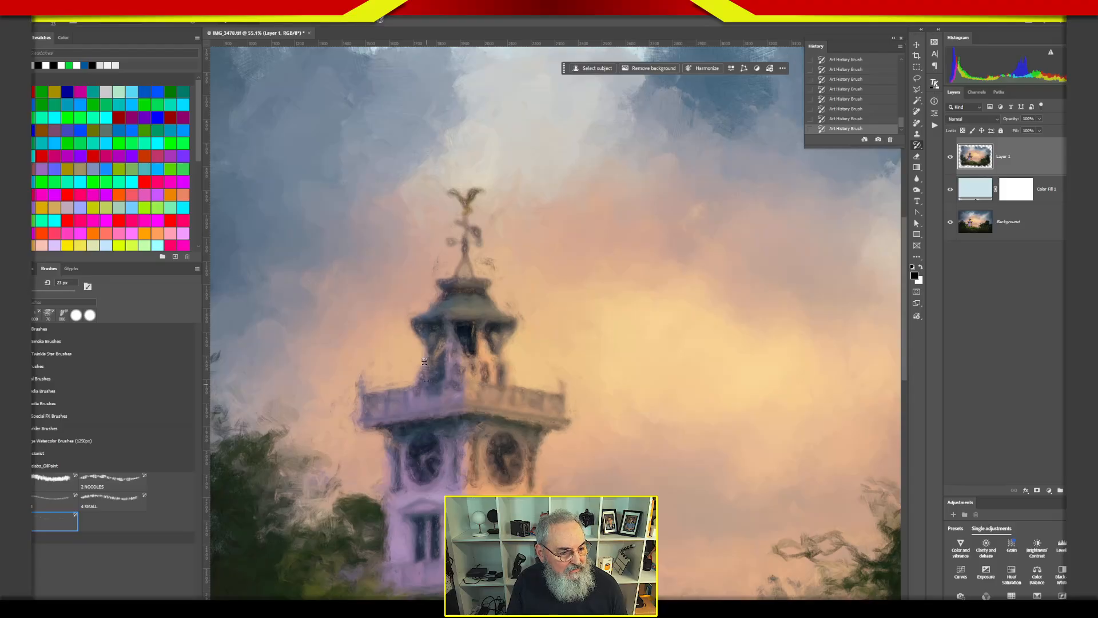
pyautogui.moveTo(564, 436); pyautogui.dragTo(612, 198)
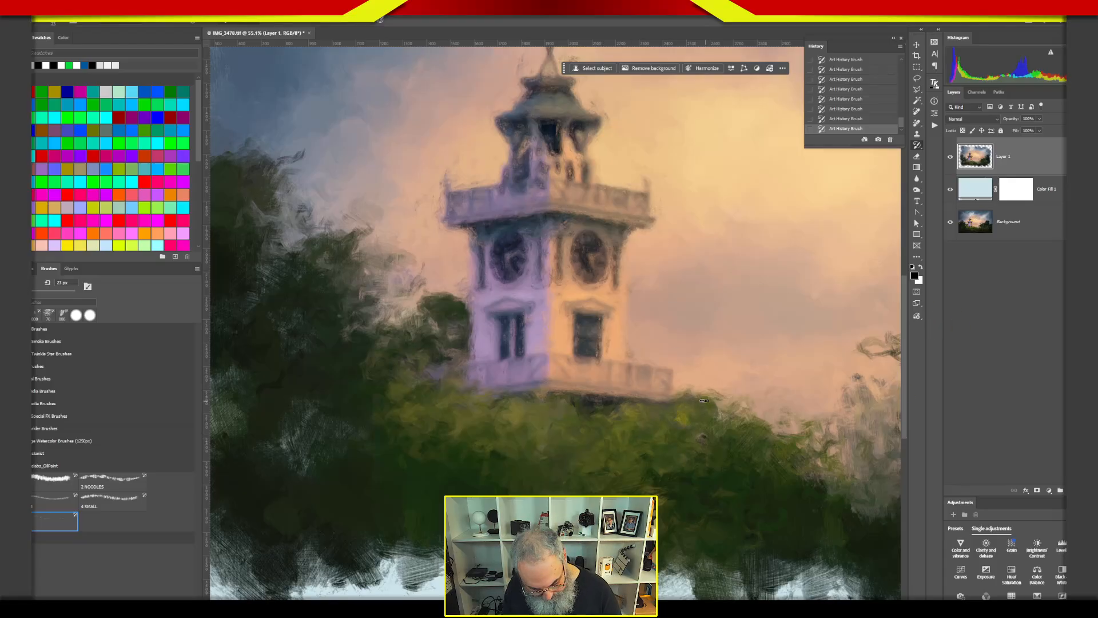
# - Paint oversized 1054 px strokes across the sky, right-hand trees and tower, and select the first brush preset at 800 px
pyautogui.hotkey('ctrl', '0')
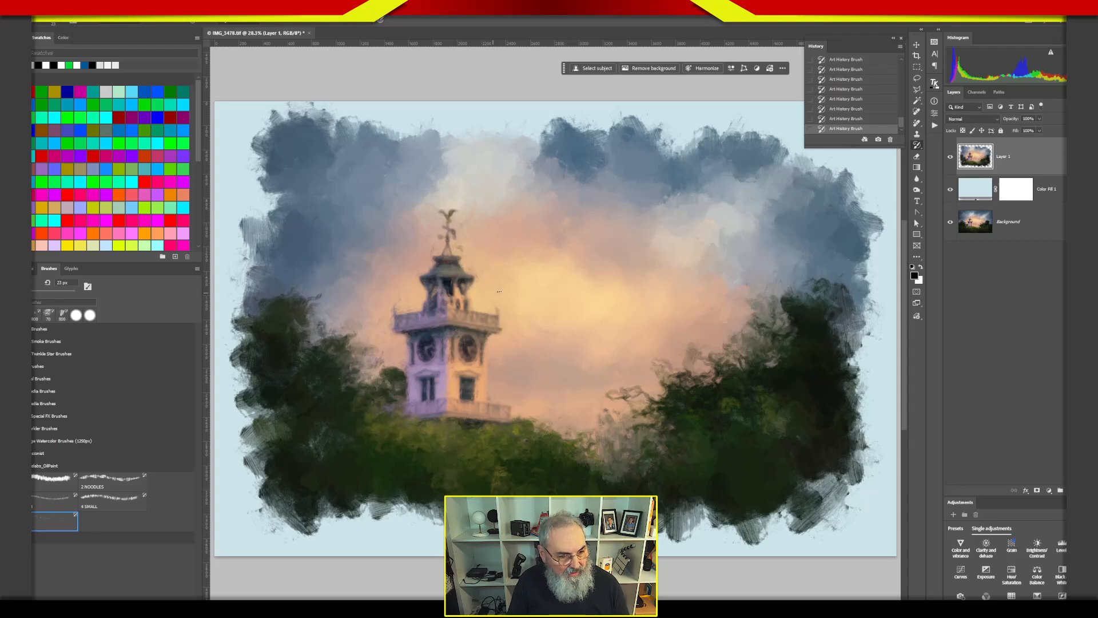
pyautogui.moveTo(575, 297); pyautogui.dragTo(643, 309)
pyautogui.moveTo(692, 209)
pyautogui.mouseDown()
pyautogui.moveTo(623, 191)
pyautogui.moveTo(597, 223)
pyautogui.moveTo(752, 218)
pyautogui.moveTo(795, 228)
pyautogui.mouseUp()
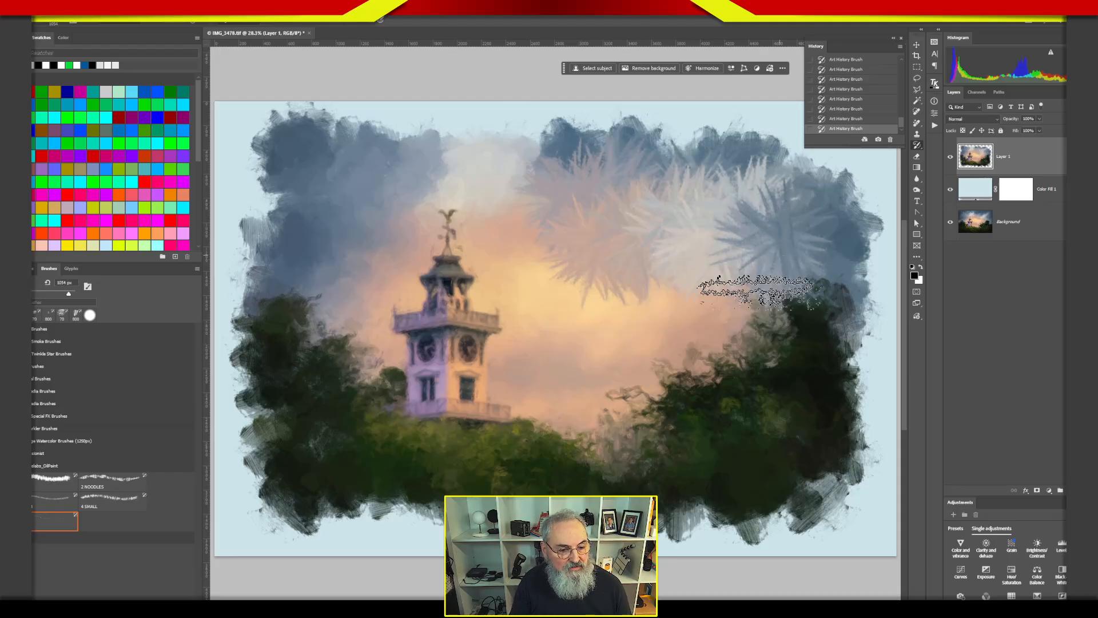
pyautogui.moveTo(595, 355)
pyautogui.mouseDown()
pyautogui.moveTo(540, 281)
pyautogui.moveTo(542, 253)
pyautogui.moveTo(588, 226)
pyautogui.mouseUp()
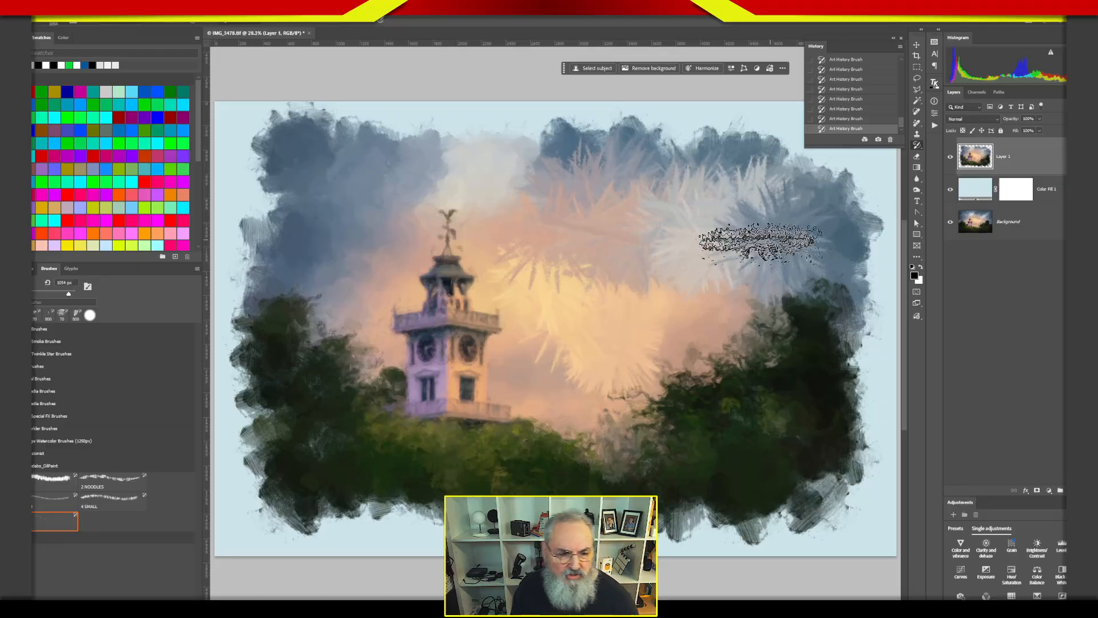
pyautogui.moveTo(649, 307)
pyautogui.mouseDown()
pyautogui.moveTo(699, 319)
pyautogui.moveTo(661, 368)
pyautogui.moveTo(695, 432)
pyautogui.moveTo(608, 377)
pyautogui.moveTo(732, 366)
pyautogui.moveTo(744, 392)
pyautogui.moveTo(662, 343)
pyautogui.moveTo(698, 255)
pyautogui.mouseUp()
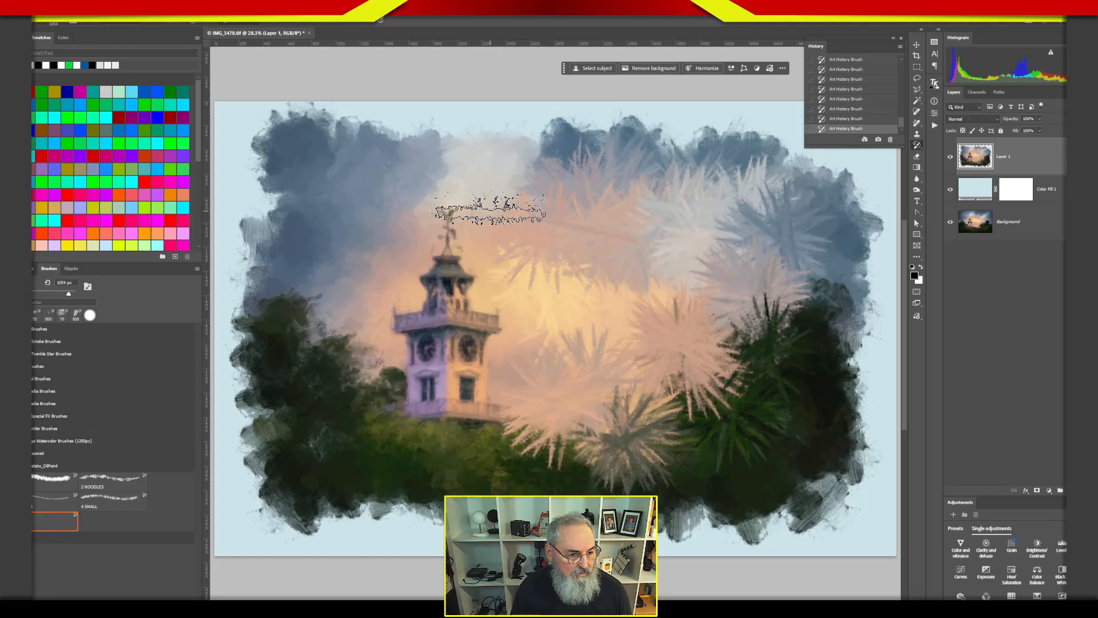
pyautogui.moveTo(403, 220)
pyautogui.mouseDown()
pyautogui.moveTo(330, 230)
pyautogui.moveTo(318, 256)
pyautogui.moveTo(360, 295)
pyautogui.moveTo(418, 271)
pyautogui.moveTo(449, 180)
pyautogui.moveTo(446, 290)
pyautogui.moveTo(424, 303)
pyautogui.moveTo(460, 340)
pyautogui.moveTo(581, 317)
pyautogui.moveTo(578, 392)
pyautogui.moveTo(492, 340)
pyautogui.moveTo(378, 348)
pyautogui.moveTo(463, 346)
pyautogui.mouseUp()
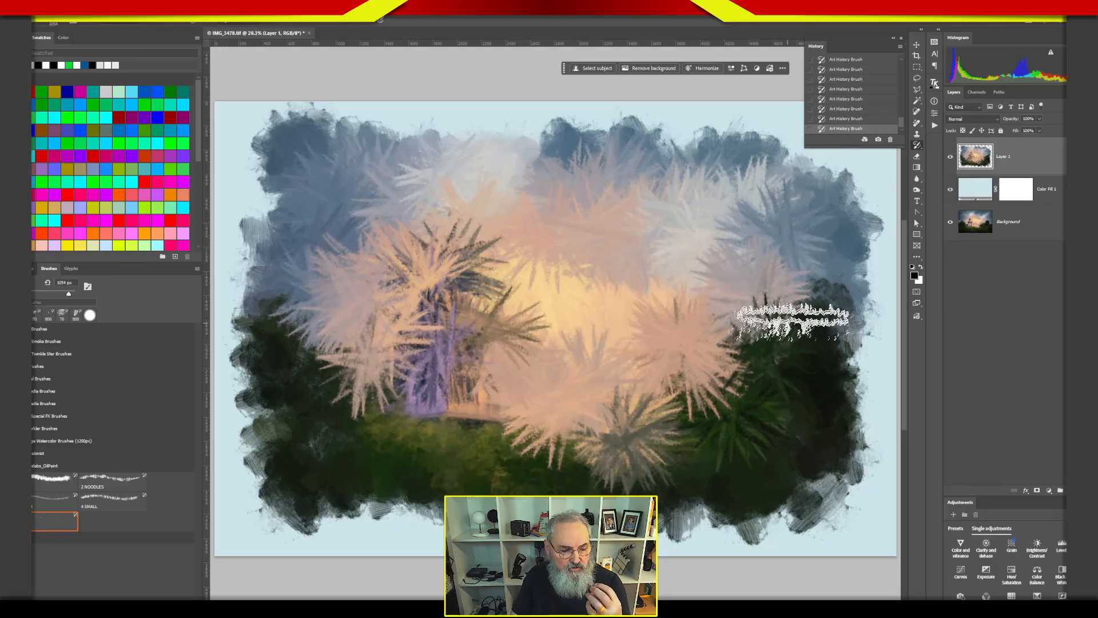
pyautogui.click(49, 482)
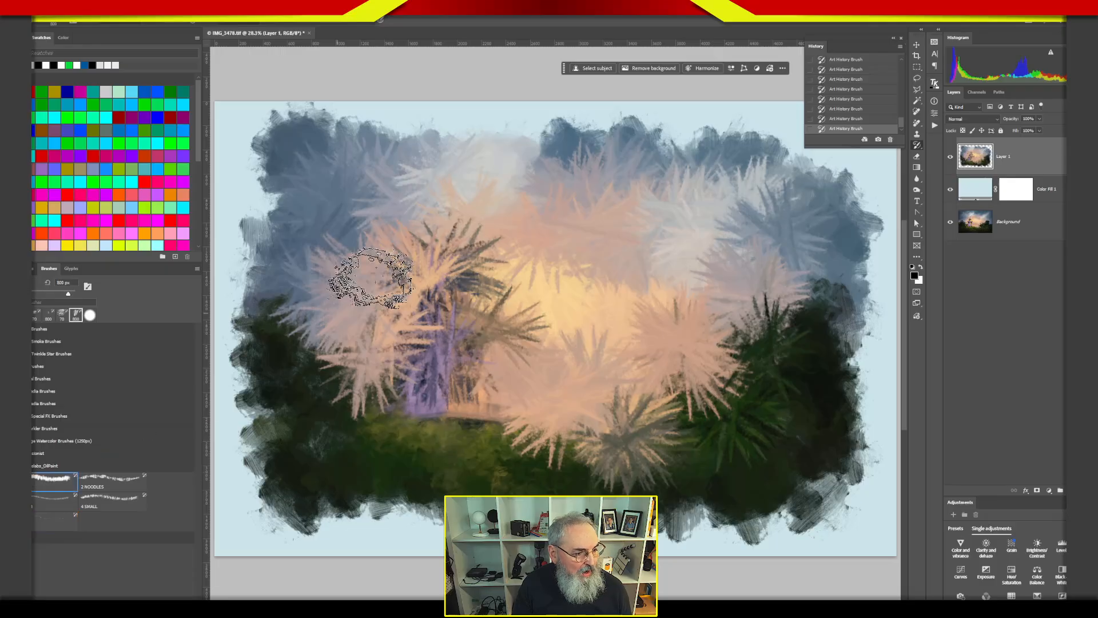
# - Paint 800 px Art History strokes with the first oil preset over the sky, trees and clock tower
pyautogui.moveTo(368, 215)
pyautogui.mouseDown()
pyautogui.moveTo(307, 218)
pyautogui.moveTo(382, 330)
pyautogui.moveTo(465, 184)
pyautogui.moveTo(314, 373)
pyautogui.moveTo(466, 380)
pyautogui.moveTo(449, 238)
pyautogui.moveTo(559, 417)
pyautogui.moveTo(731, 368)
pyautogui.moveTo(761, 196)
pyautogui.moveTo(560, 220)
pyautogui.moveTo(625, 160)
pyautogui.moveTo(661, 176)
pyautogui.moveTo(699, 245)
pyautogui.moveTo(510, 349)
pyautogui.moveTo(626, 454)
pyautogui.moveTo(780, 372)
pyautogui.moveTo(642, 454)
pyautogui.moveTo(426, 352)
pyautogui.moveTo(320, 321)
pyautogui.moveTo(436, 233)
pyautogui.moveTo(503, 343)
pyautogui.mouseUp()
pyautogui.moveTo(575, 306)
pyautogui.mouseDown()
pyautogui.moveTo(465, 225)
pyautogui.moveTo(503, 245)
pyautogui.moveTo(503, 429)
pyautogui.moveTo(471, 314)
pyautogui.moveTo(458, 354)
pyautogui.moveTo(576, 417)
pyautogui.moveTo(767, 371)
pyautogui.moveTo(749, 309)
pyautogui.mouseUp()
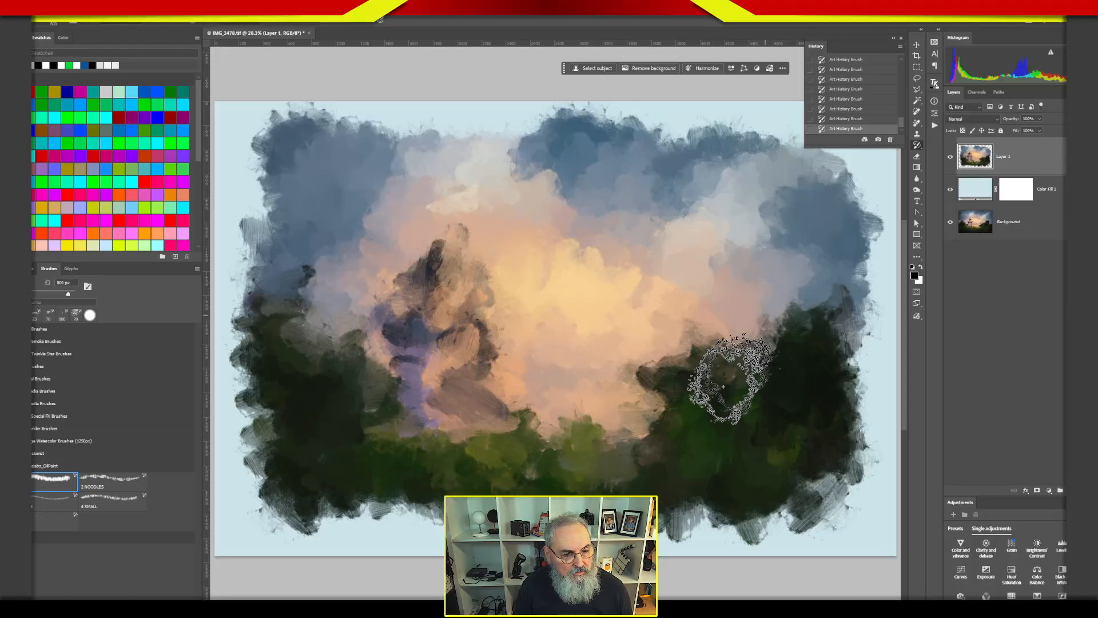
pyautogui.moveTo(275, 321)
pyautogui.mouseDown()
pyautogui.moveTo(393, 380)
pyautogui.moveTo(658, 447)
pyautogui.moveTo(758, 424)
pyautogui.moveTo(741, 436)
pyautogui.moveTo(701, 393)
pyautogui.moveTo(776, 393)
pyautogui.moveTo(800, 443)
pyautogui.moveTo(684, 401)
pyautogui.moveTo(587, 427)
pyautogui.moveTo(724, 447)
pyautogui.moveTo(337, 399)
pyautogui.mouseUp()
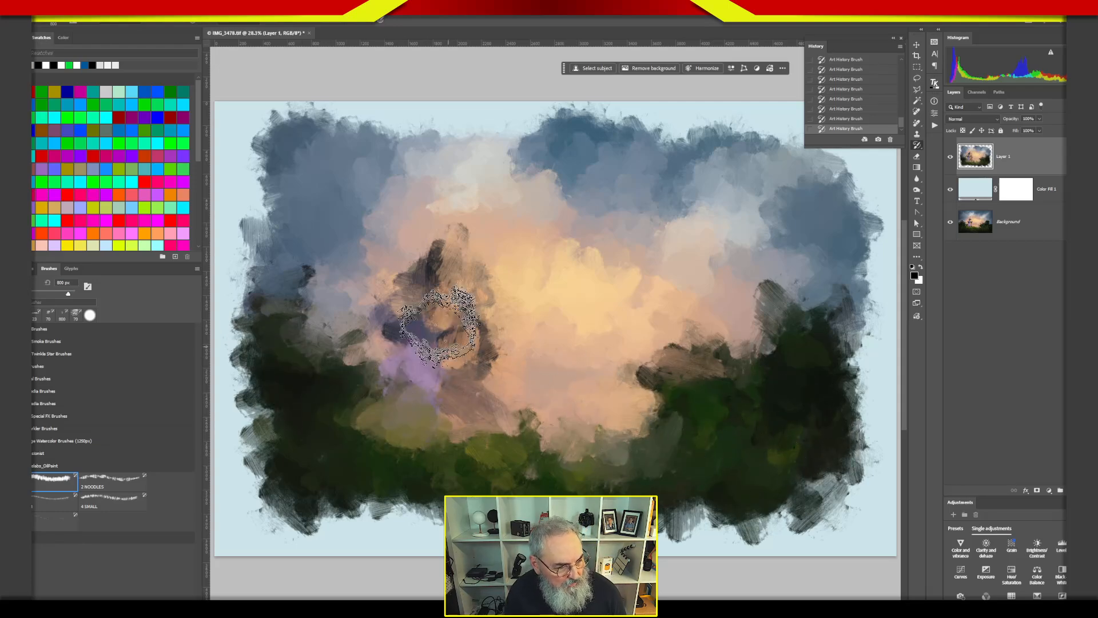
pyautogui.moveTo(462, 318); pyautogui.dragTo(423, 385)
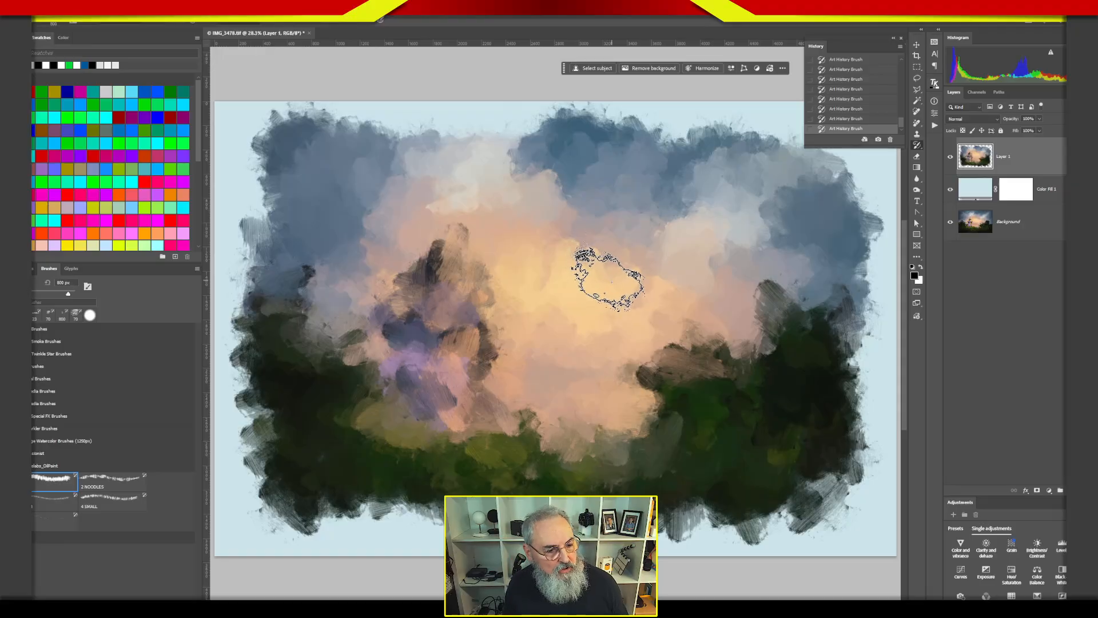
# - Replace the painted Layer 1 with a new empty layer and open the brush settings
pyautogui.moveTo(975, 154)
pyautogui.mouseDown()
pyautogui.moveTo(1040, 433)
pyautogui.moveTo(1079, 484)
pyautogui.moveTo(1061, 490)
pyautogui.mouseUp()
pyautogui.hotkey('ctrl', 'shift', 'alt', 'n')
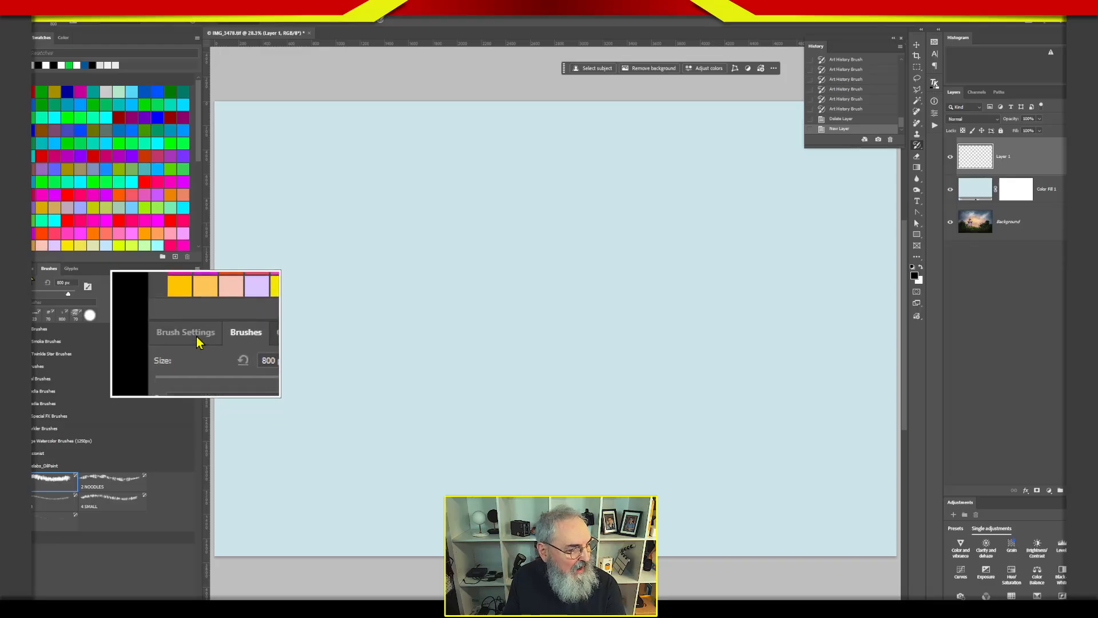
pyautogui.click(33, 272)
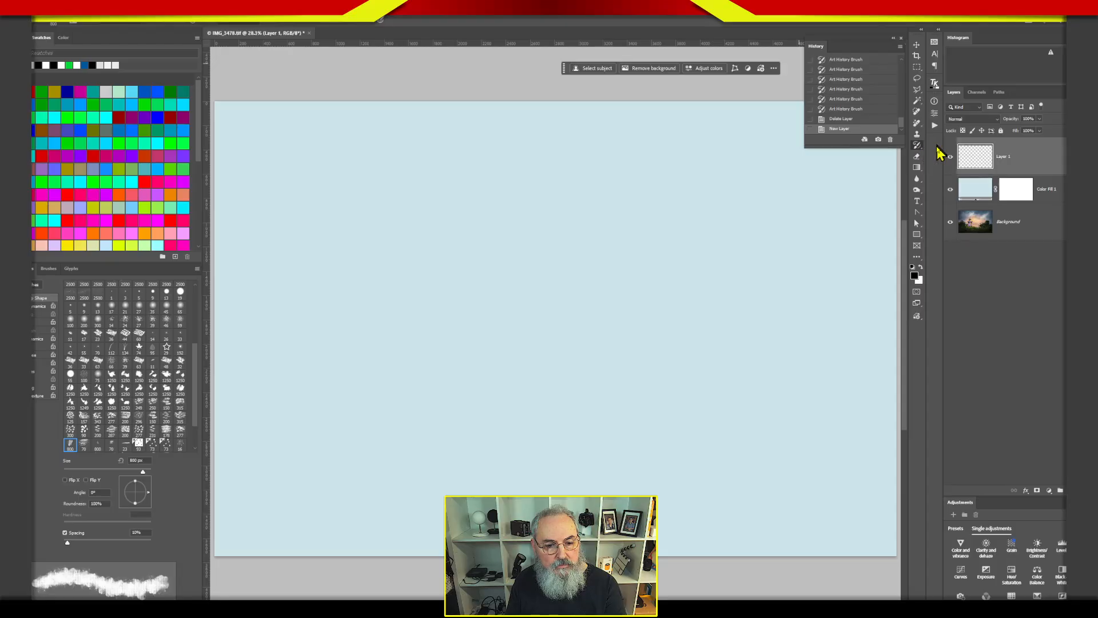
# - Stamp separate black dabs across the blank canvas with the regular Brush tool and the 800 px oil brush tip
pyautogui.press('b')
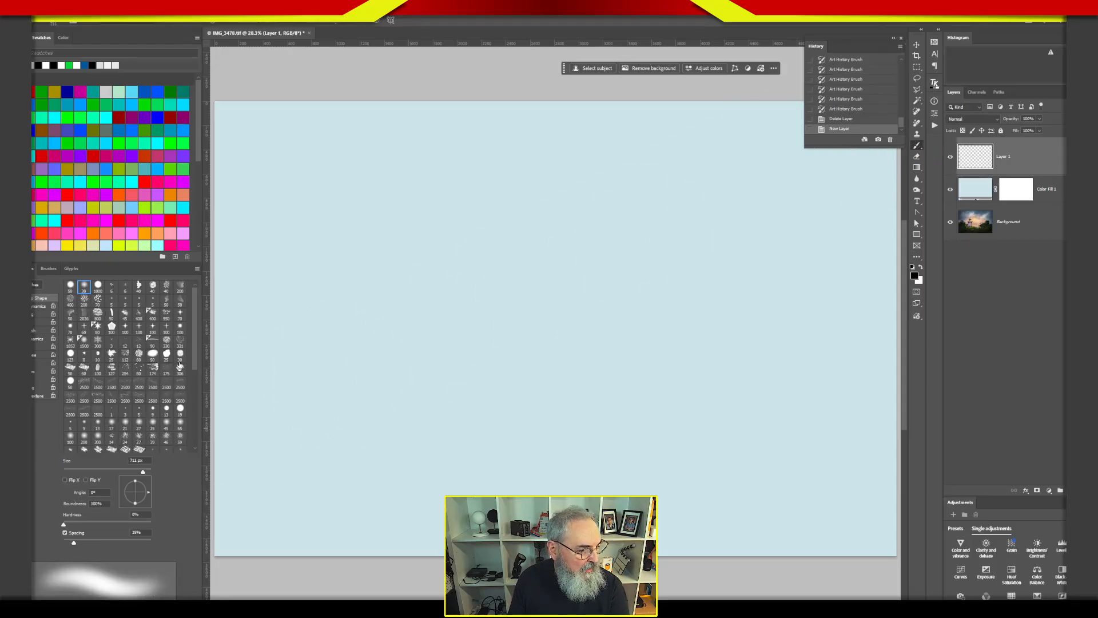
pyautogui.moveTo(194, 363); pyautogui.dragTo(193, 443)
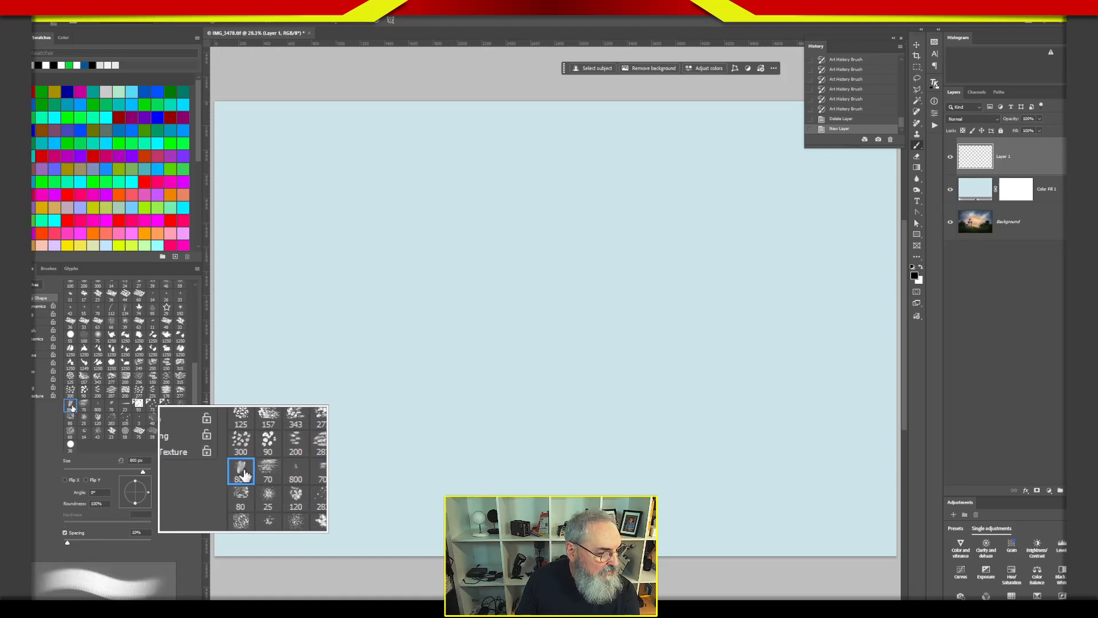
pyautogui.click(70, 406)
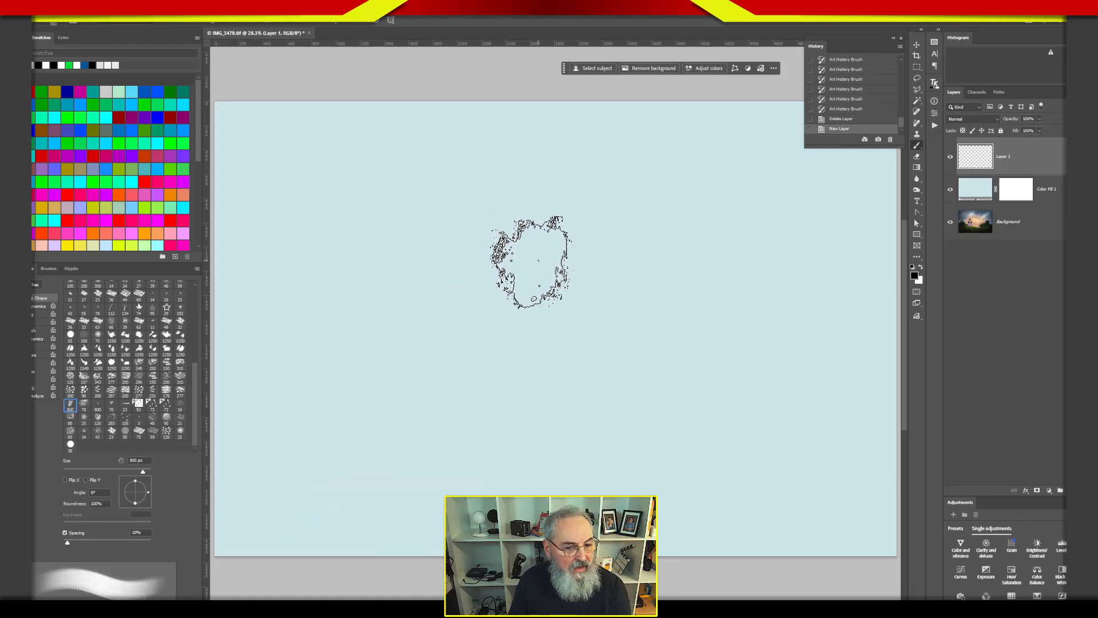
pyautogui.click(541, 261)
pyautogui.click(548, 268)
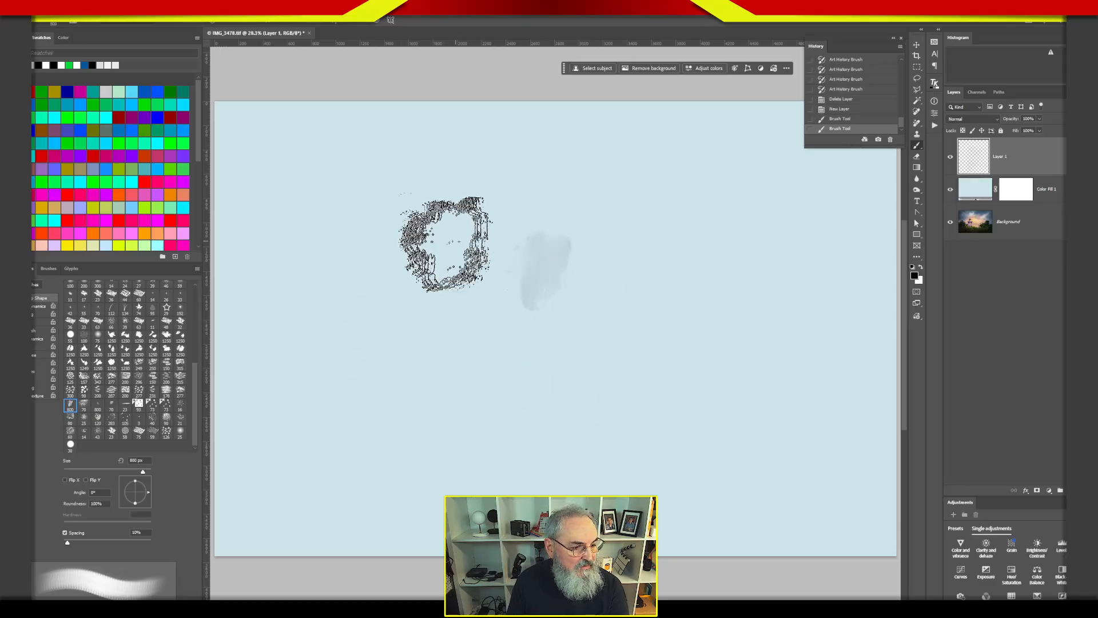
pyautogui.click(437, 248)
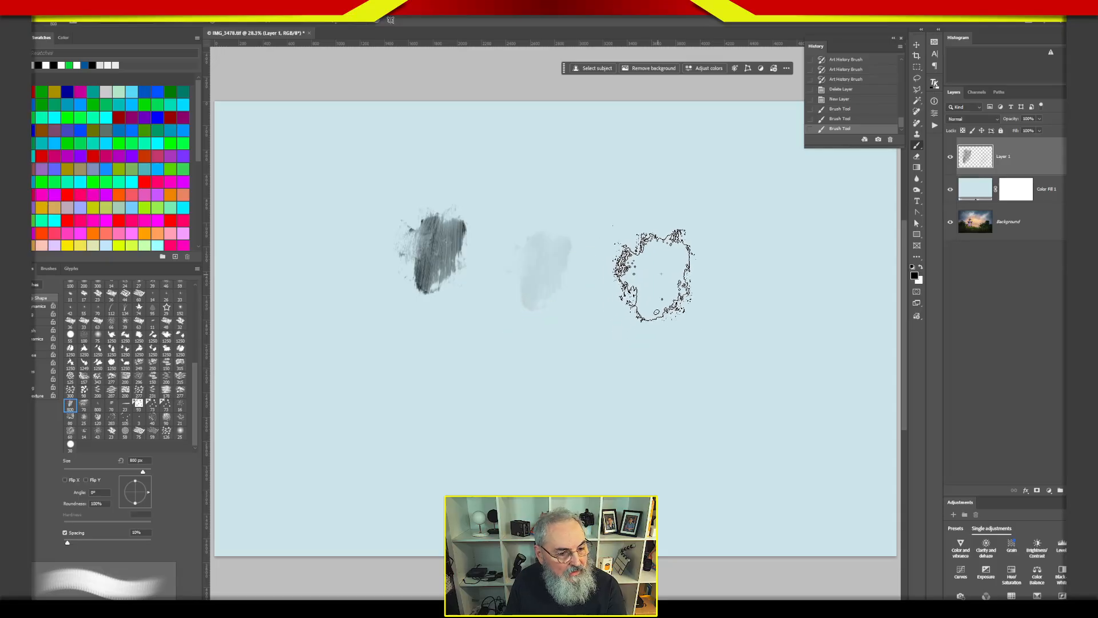
pyautogui.click(661, 269)
pyautogui.click(590, 369)
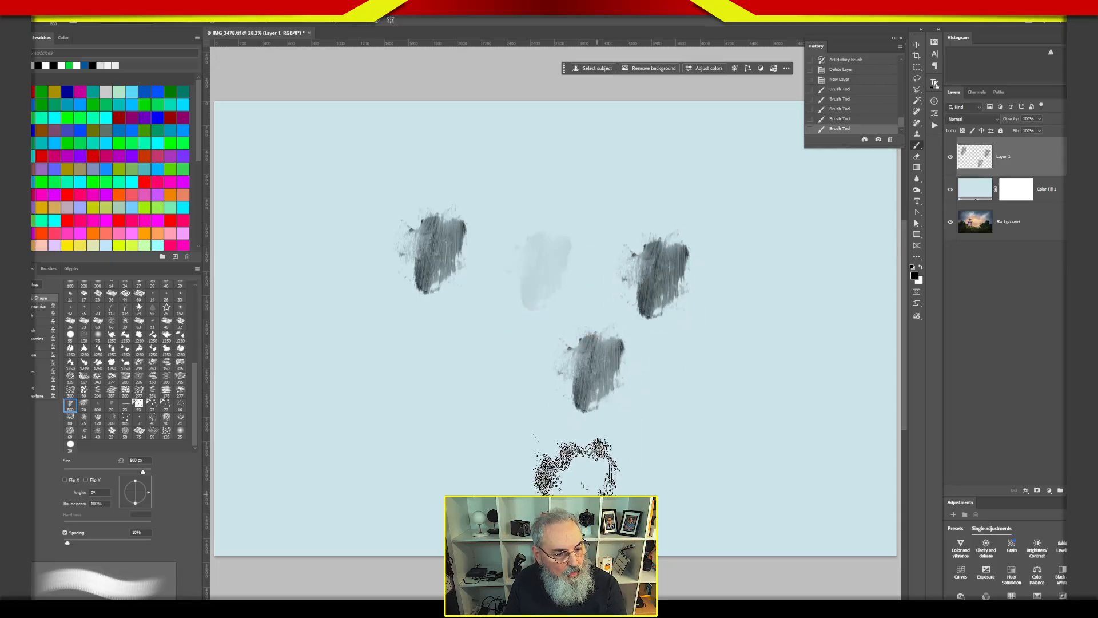
pyautogui.click(418, 412)
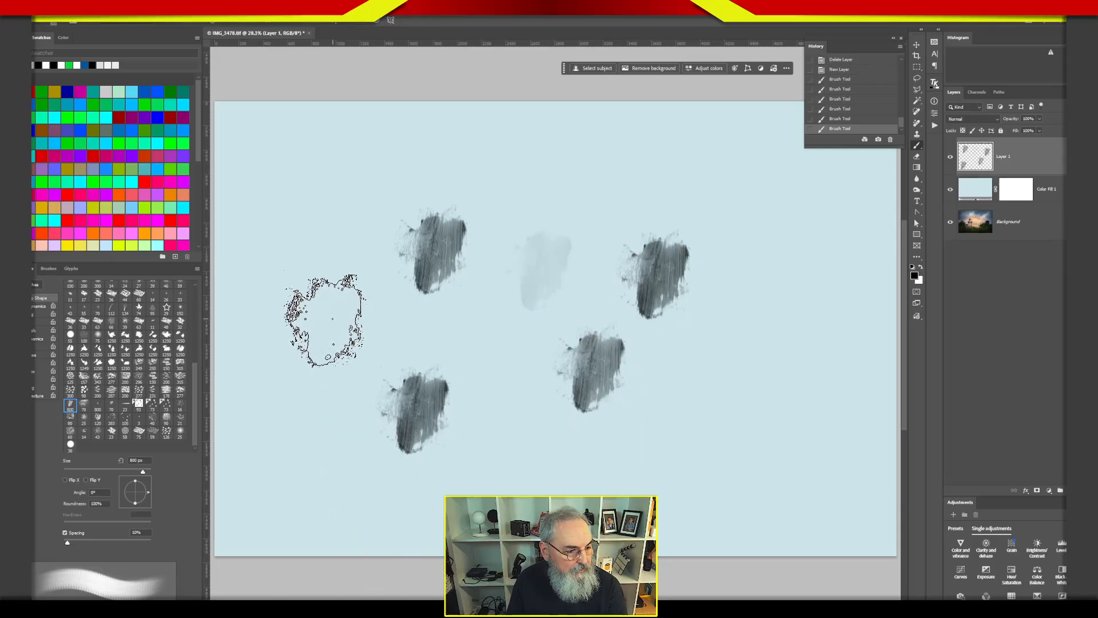
pyautogui.click(333, 312)
# - Stamp two more dabs of the 800 px oil tip close to the existing bristle marks to show their texture
pyautogui.press('z')
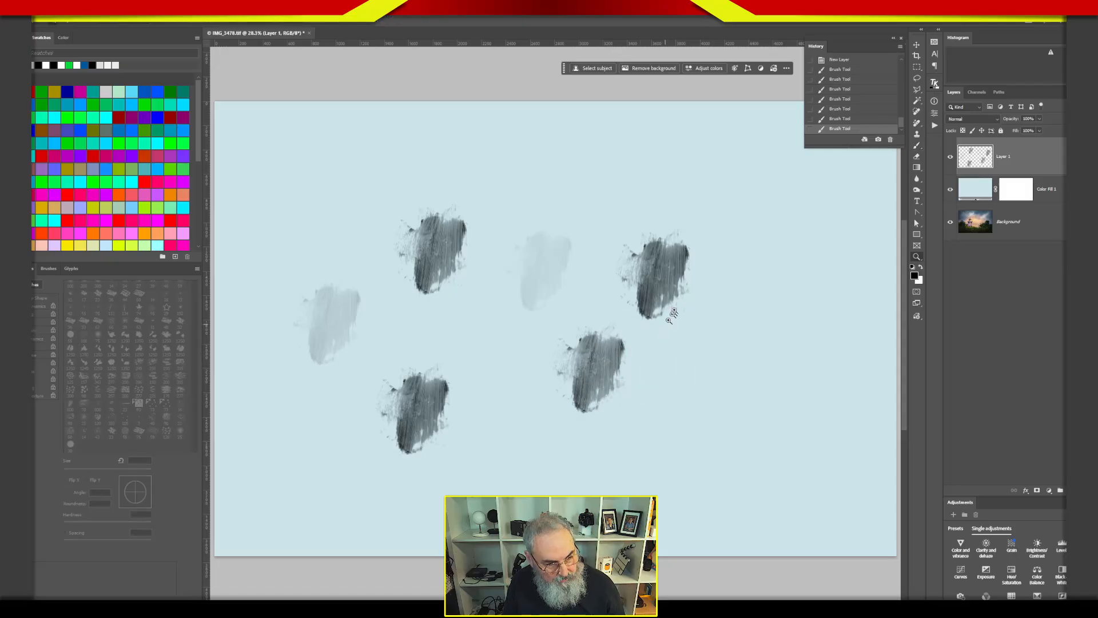
pyautogui.click(704, 282)
pyautogui.moveTo(705, 283); pyautogui.dragTo(753, 275)
pyautogui.press('b')
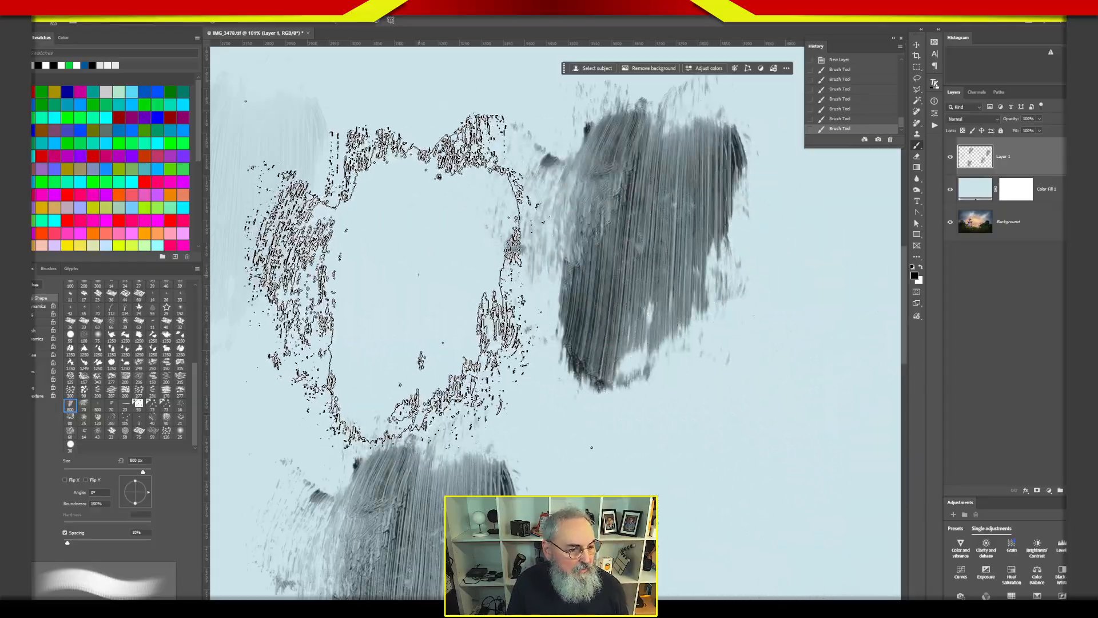
pyautogui.click(391, 279)
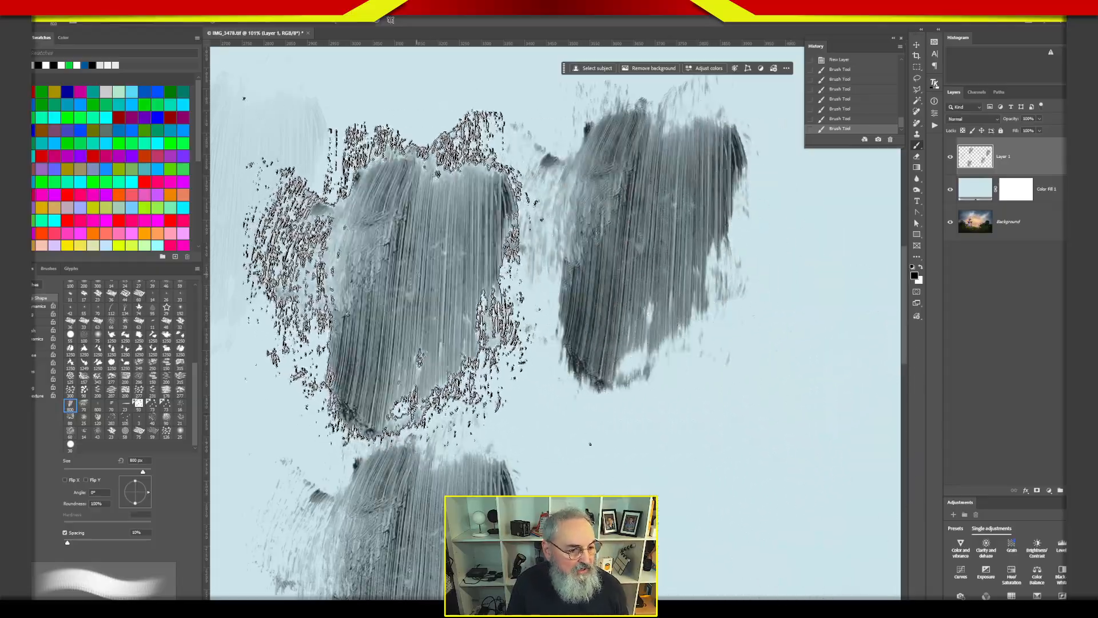
pyautogui.click(739, 413)
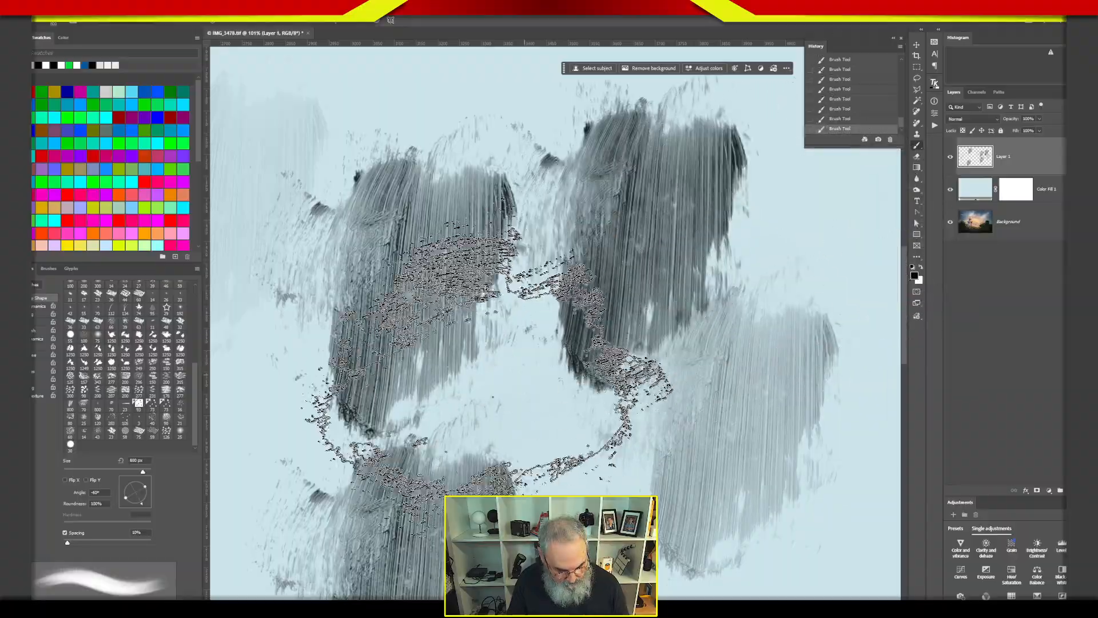
# - Stamp a dab with the rotated oil tip, reduce the tip's roundness and stamp two flattened dabs above it
pyautogui.moveTo(465, 391); pyautogui.dragTo(725, 414)
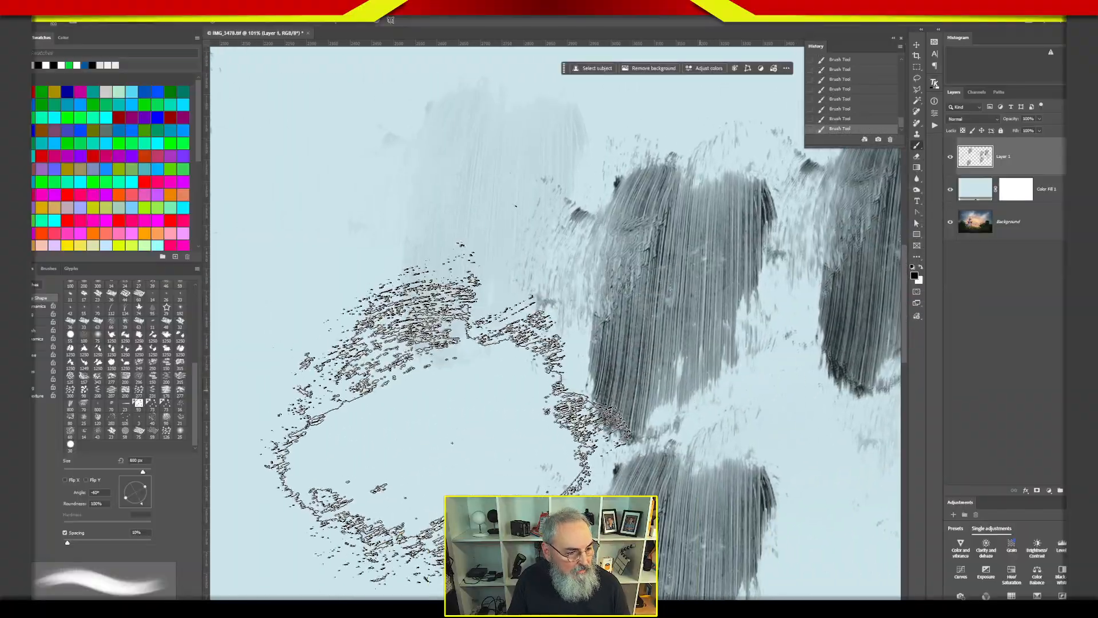
pyautogui.click(452, 428)
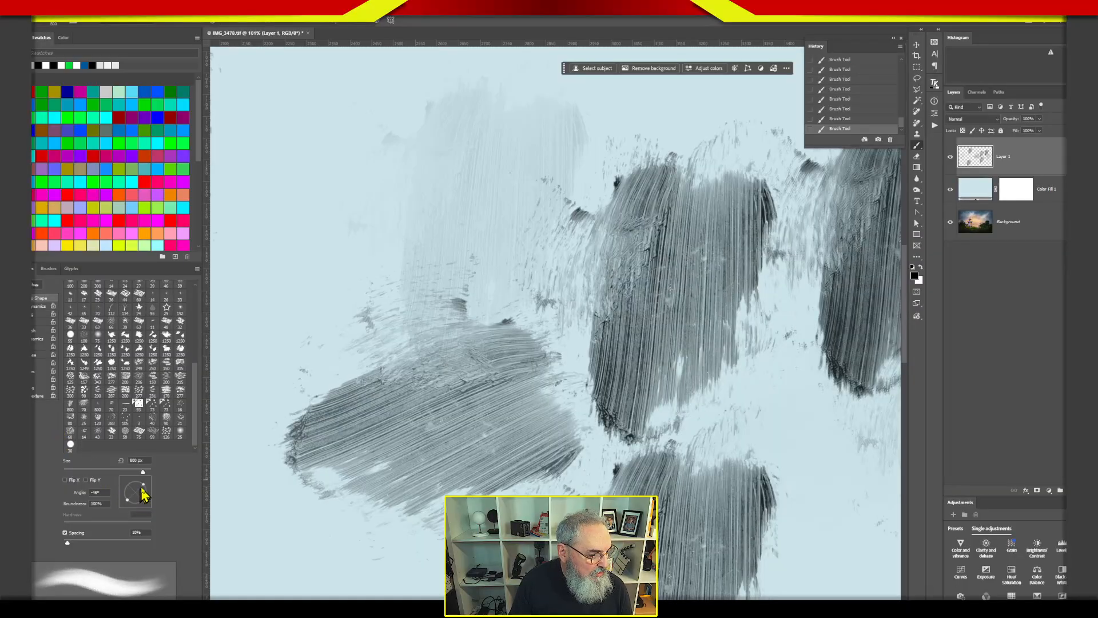
pyautogui.moveTo(142, 491); pyautogui.dragTo(139, 492)
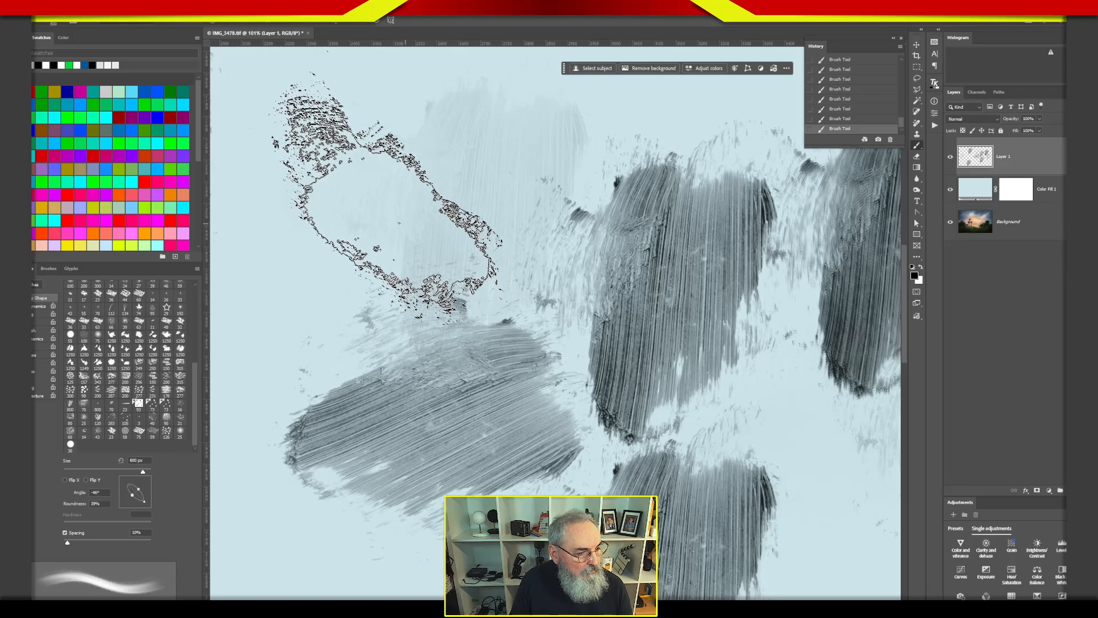
pyautogui.click(466, 223)
pyautogui.click(360, 250)
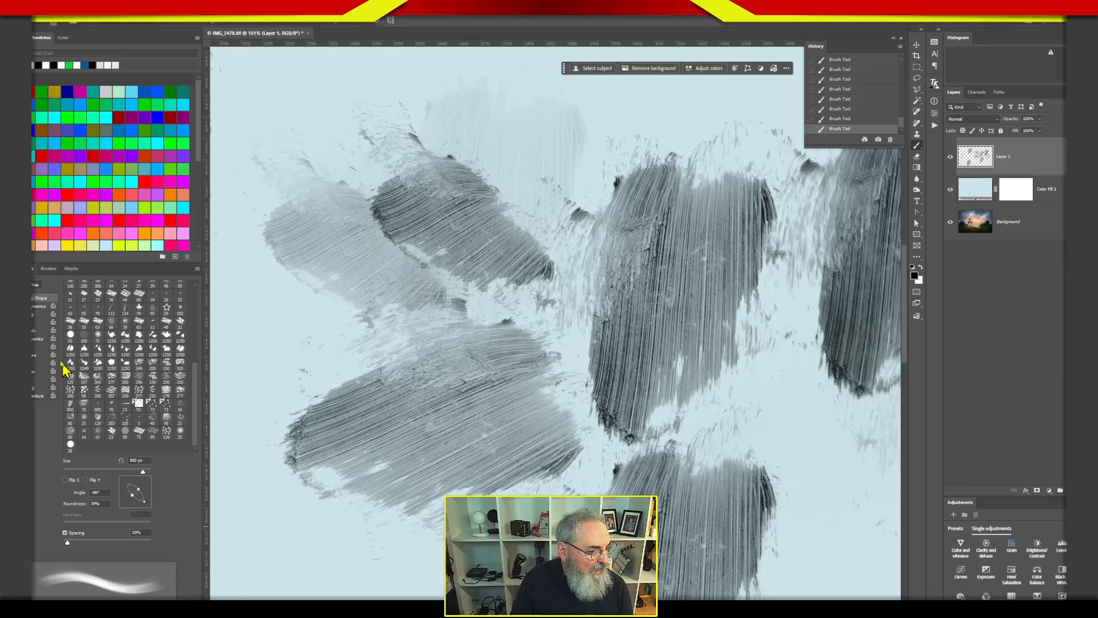
# - Set the brush's Angle Jitter to 64% in Shape Dynamics and stamp test dabs over the flattened marks
pyautogui.click(36, 306)
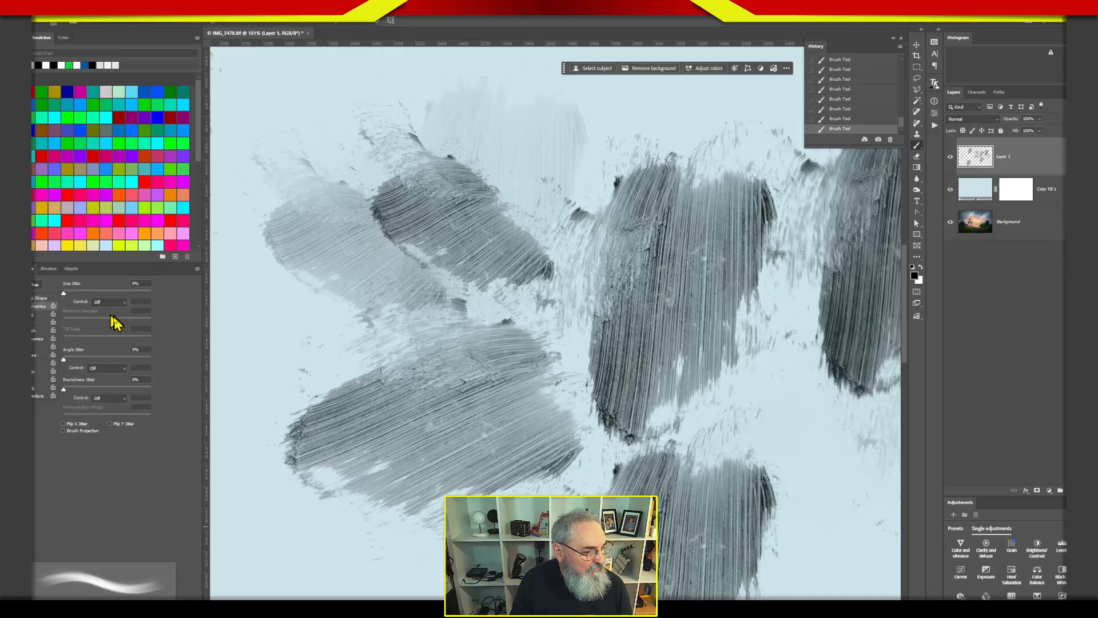
pyautogui.click(380, 223)
pyautogui.click(312, 304)
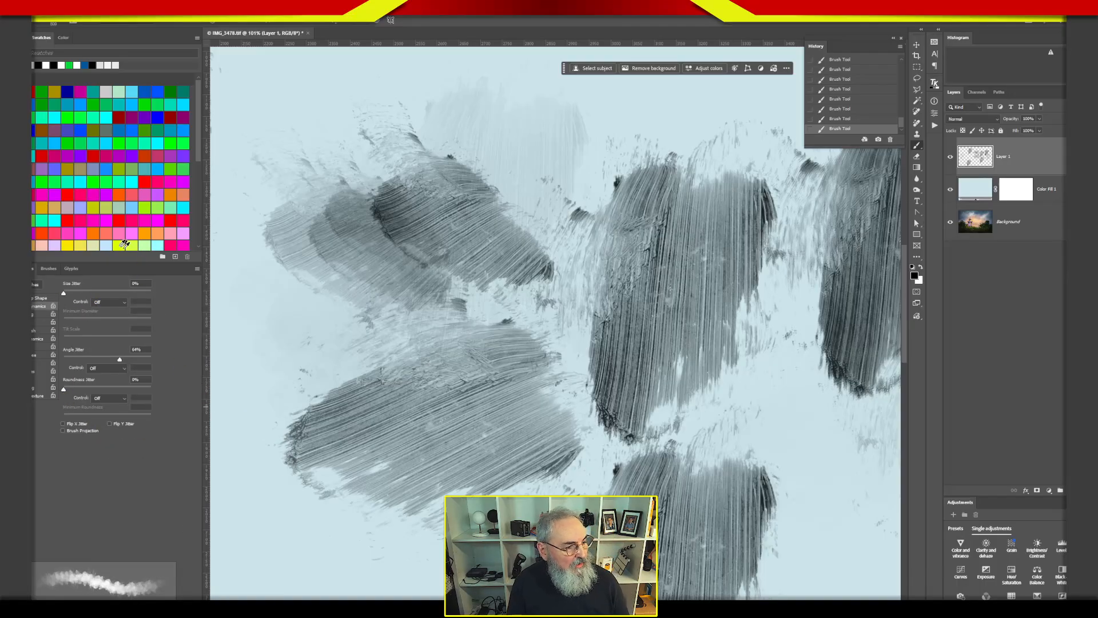
# - Paint over the grey test dabs with the Art History Brush and the first oil preset at 800 px
pyautogui.click(49, 270)
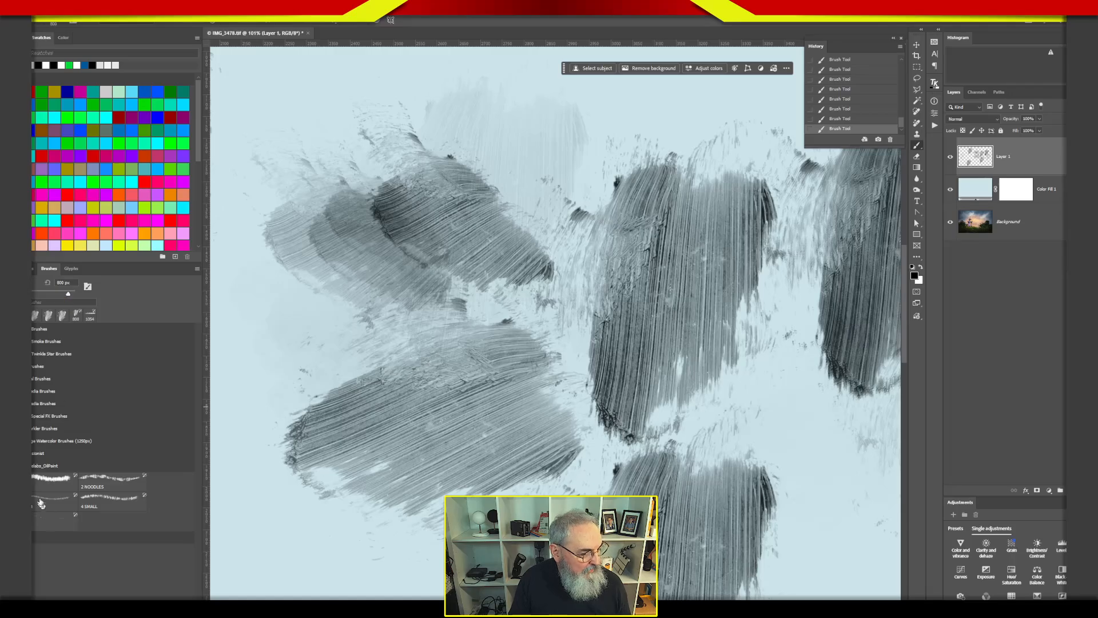
pyautogui.moveTo(454, 246)
pyautogui.mouseDown()
pyautogui.moveTo(487, 332)
pyautogui.moveTo(547, 325)
pyautogui.moveTo(481, 395)
pyautogui.moveTo(584, 383)
pyautogui.moveTo(676, 349)
pyautogui.moveTo(647, 372)
pyautogui.moveTo(637, 357)
pyautogui.moveTo(685, 332)
pyautogui.moveTo(761, 251)
pyautogui.moveTo(751, 277)
pyautogui.moveTo(652, 281)
pyautogui.moveTo(471, 312)
pyautogui.moveTo(421, 378)
pyautogui.moveTo(651, 406)
pyautogui.moveTo(709, 353)
pyautogui.moveTo(681, 300)
pyautogui.moveTo(587, 298)
pyautogui.moveTo(545, 319)
pyautogui.moveTo(419, 265)
pyautogui.moveTo(441, 254)
pyautogui.moveTo(469, 277)
pyautogui.mouseUp()
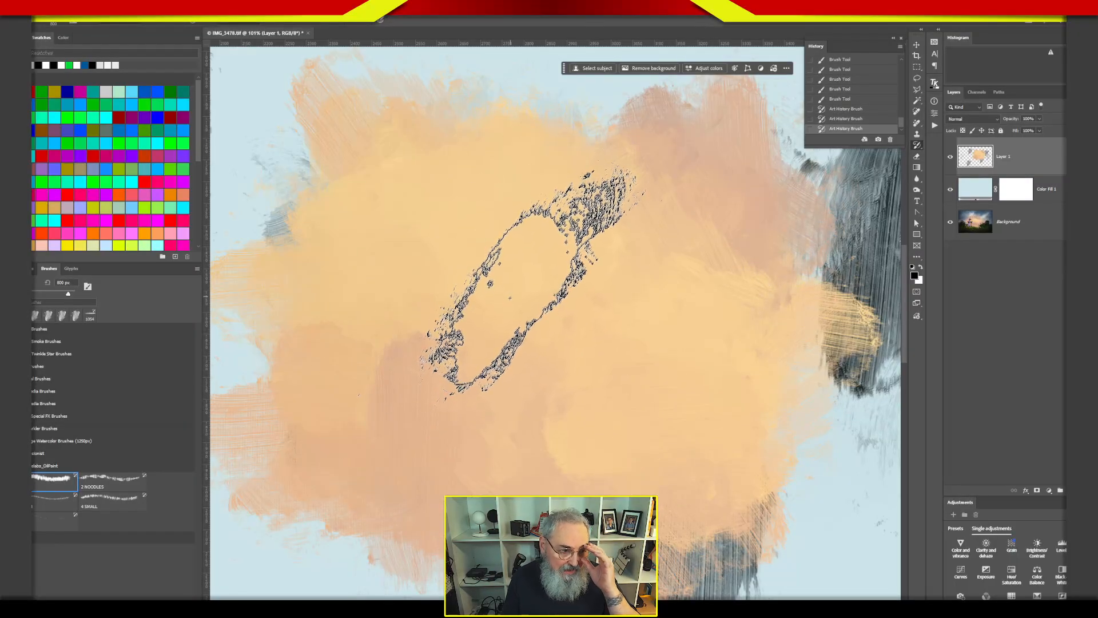
# - Review the preset's Shape Dynamics, switch its tip shape to the 60 px rough brush and set the size to 800 px
pyautogui.click(33, 268)
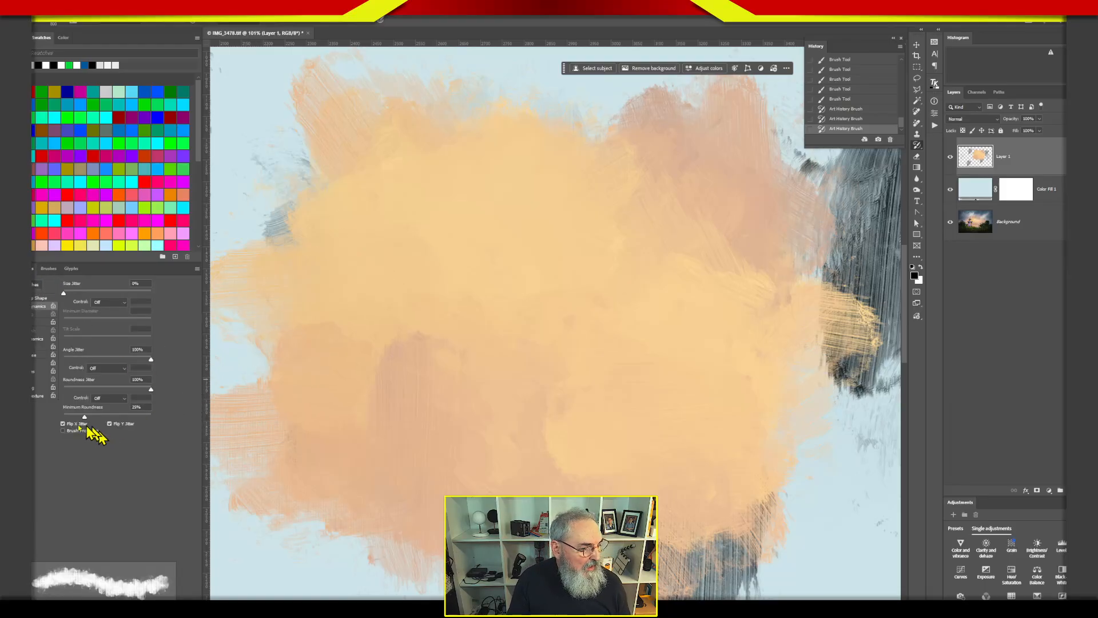
pyautogui.click(44, 301)
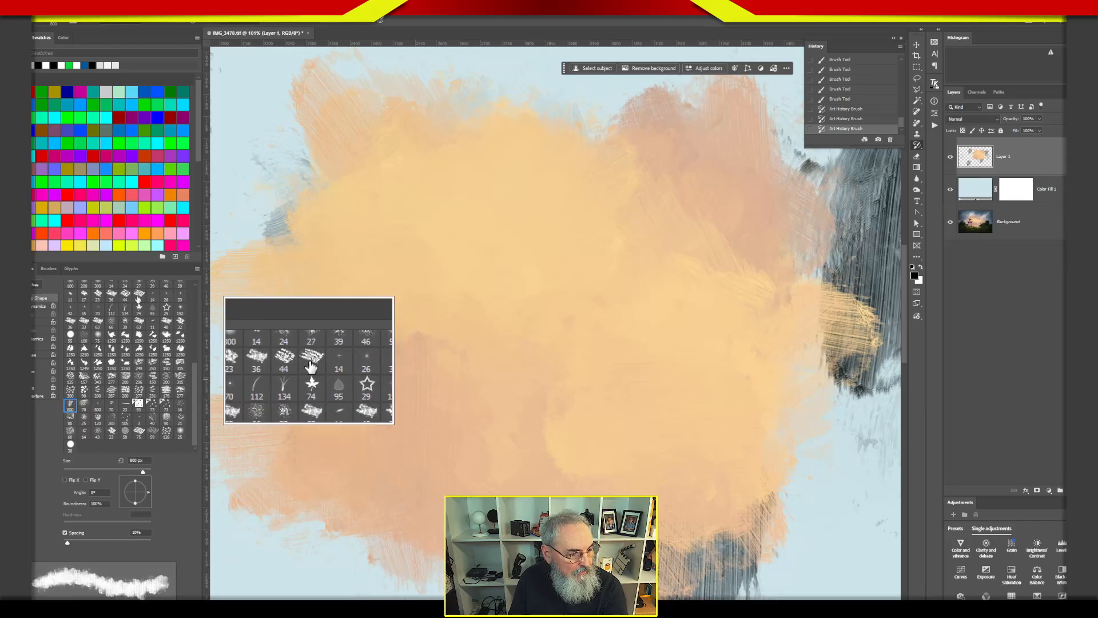
pyautogui.click(139, 294)
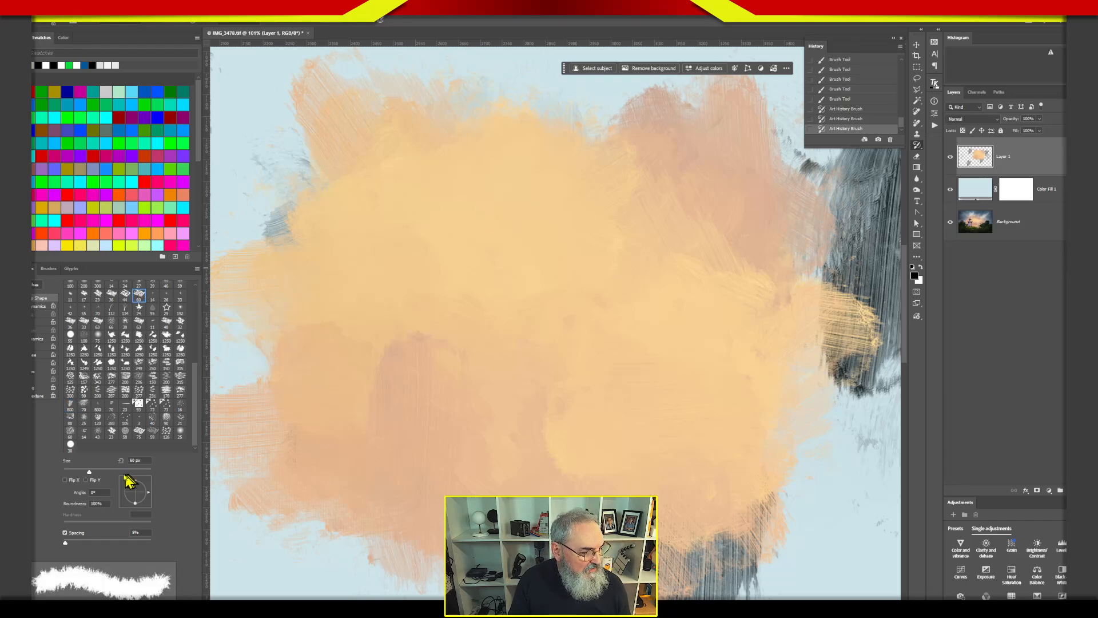
pyautogui.moveTo(89, 471); pyautogui.dragTo(86, 471)
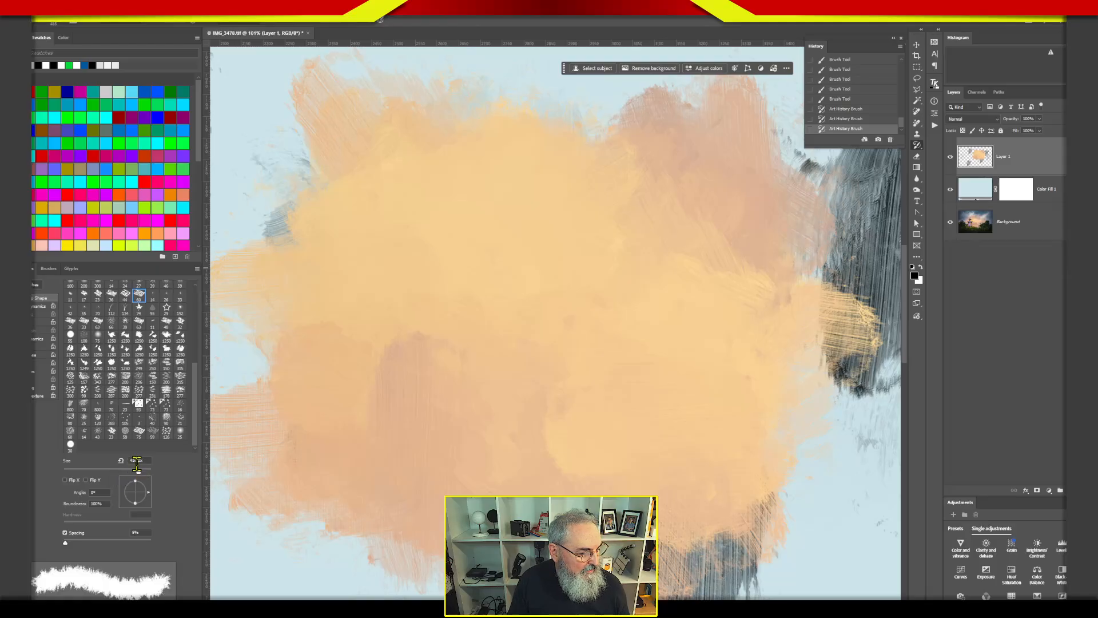
pyautogui.write('800')
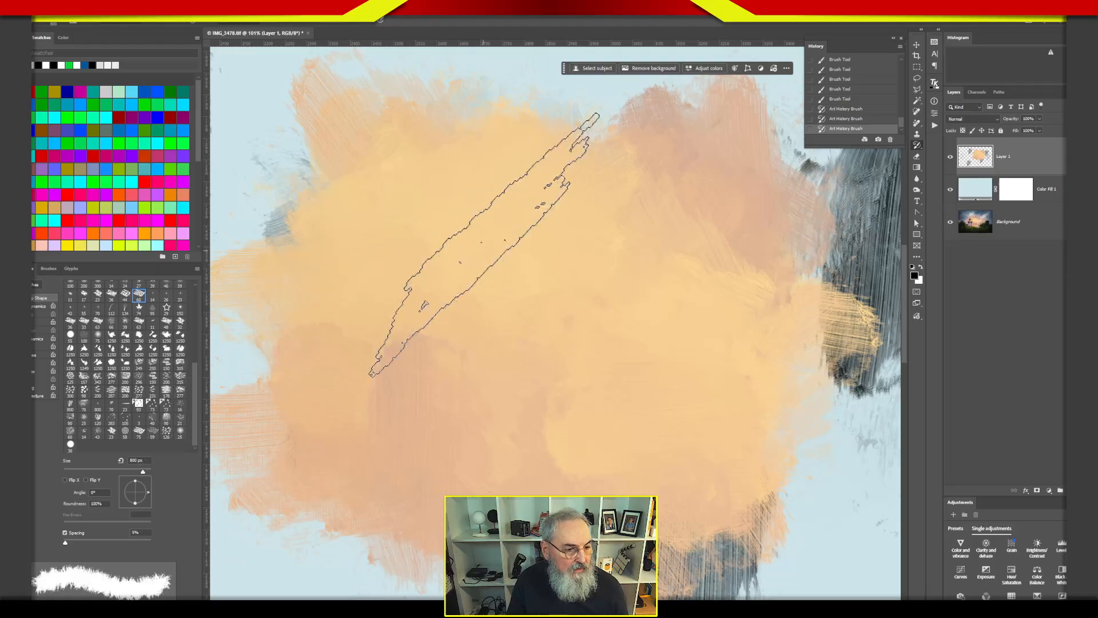
# - Dab Art History strokes with the rough 800 px tip across the centre and right of the warm painted area
pyautogui.click(486, 306)
pyautogui.click(649, 260)
pyautogui.click(704, 258)
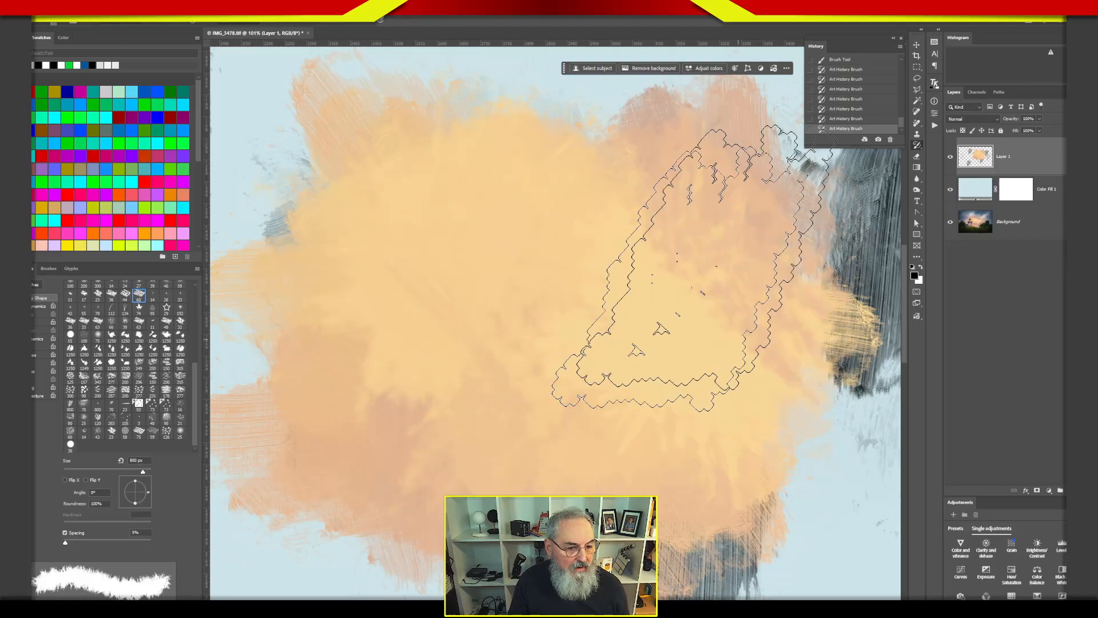
# - Paint close-up Art History Brush strokes over the yellow and pink sky area on Layer 1 with the 800 px bristle tip
pyautogui.click(401, 337)
pyautogui.click(426, 412)
pyautogui.click(736, 429)
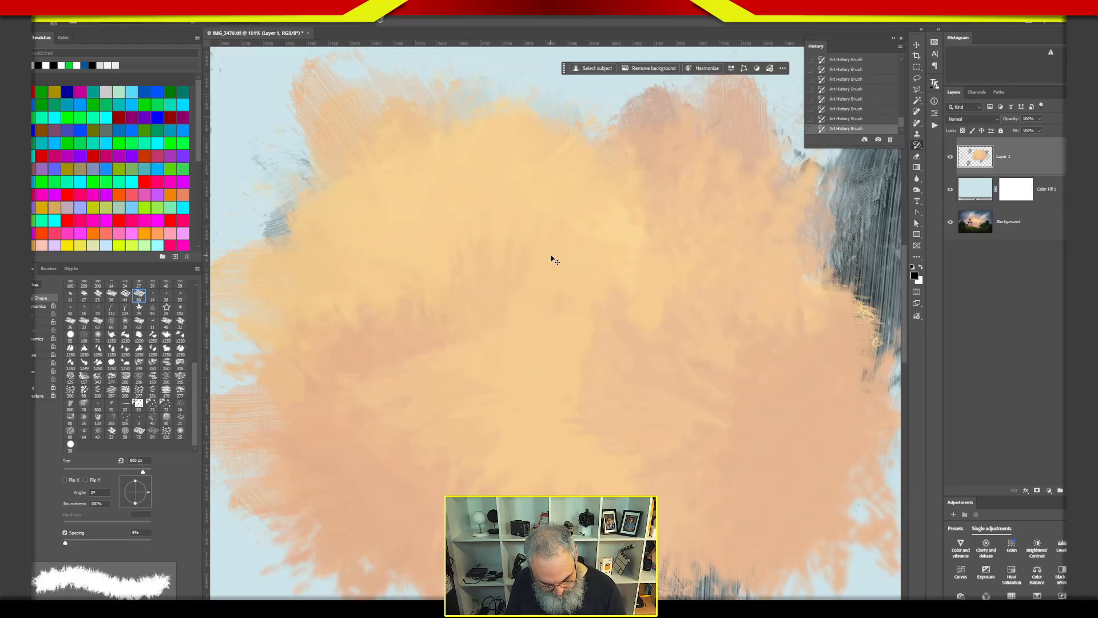
# - Rework the whole picture's sky, glowing centre, purple tree and tree line with rough 800 px Art History Brush strokes
pyautogui.hotkey('ctrl', '0')
pyautogui.moveTo(632, 208)
pyautogui.mouseDown()
pyautogui.moveTo(587, 237)
pyautogui.moveTo(405, 278)
pyautogui.moveTo(320, 313)
pyautogui.moveTo(307, 282)
pyautogui.moveTo(450, 312)
pyautogui.moveTo(322, 418)
pyautogui.moveTo(337, 464)
pyautogui.moveTo(523, 430)
pyautogui.moveTo(469, 426)
pyautogui.moveTo(530, 396)
pyautogui.moveTo(515, 448)
pyautogui.moveTo(758, 460)
pyautogui.moveTo(705, 452)
pyautogui.moveTo(670, 410)
pyautogui.moveTo(770, 350)
pyautogui.moveTo(800, 313)
pyautogui.moveTo(769, 218)
pyautogui.moveTo(618, 221)
pyautogui.moveTo(773, 171)
pyautogui.moveTo(386, 169)
pyautogui.moveTo(420, 196)
pyautogui.moveTo(293, 366)
pyautogui.moveTo(284, 441)
pyautogui.moveTo(417, 476)
pyautogui.moveTo(712, 472)
pyautogui.moveTo(832, 304)
pyautogui.moveTo(822, 407)
pyautogui.moveTo(716, 407)
pyautogui.moveTo(498, 349)
pyautogui.mouseUp()
pyautogui.moveTo(604, 257)
pyautogui.mouseDown()
pyautogui.moveTo(453, 228)
pyautogui.moveTo(441, 205)
pyautogui.moveTo(468, 218)
pyautogui.mouseUp()
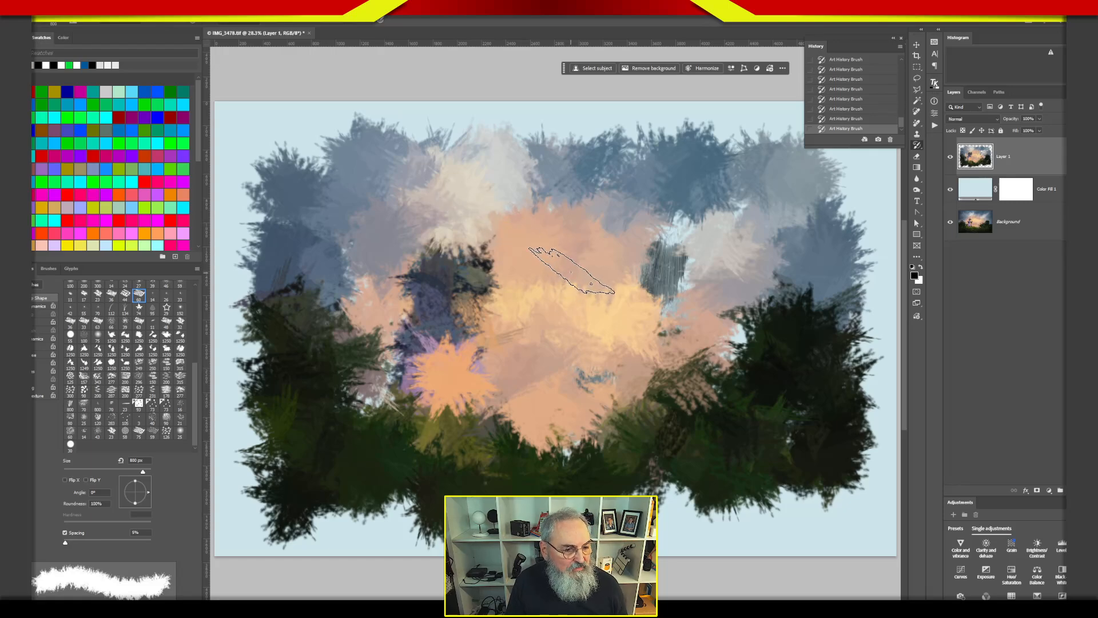
pyautogui.moveTo(574, 255)
pyautogui.mouseDown()
pyautogui.moveTo(504, 221)
pyautogui.moveTo(532, 246)
pyautogui.moveTo(579, 240)
pyautogui.moveTo(584, 211)
pyautogui.moveTo(555, 272)
pyautogui.moveTo(592, 279)
pyautogui.moveTo(680, 207)
pyautogui.moveTo(678, 241)
pyautogui.moveTo(625, 362)
pyautogui.moveTo(584, 307)
pyautogui.moveTo(537, 312)
pyautogui.moveTo(603, 346)
pyautogui.moveTo(720, 241)
pyautogui.moveTo(700, 287)
pyautogui.moveTo(675, 202)
pyautogui.moveTo(606, 268)
pyautogui.moveTo(657, 255)
pyautogui.mouseUp()
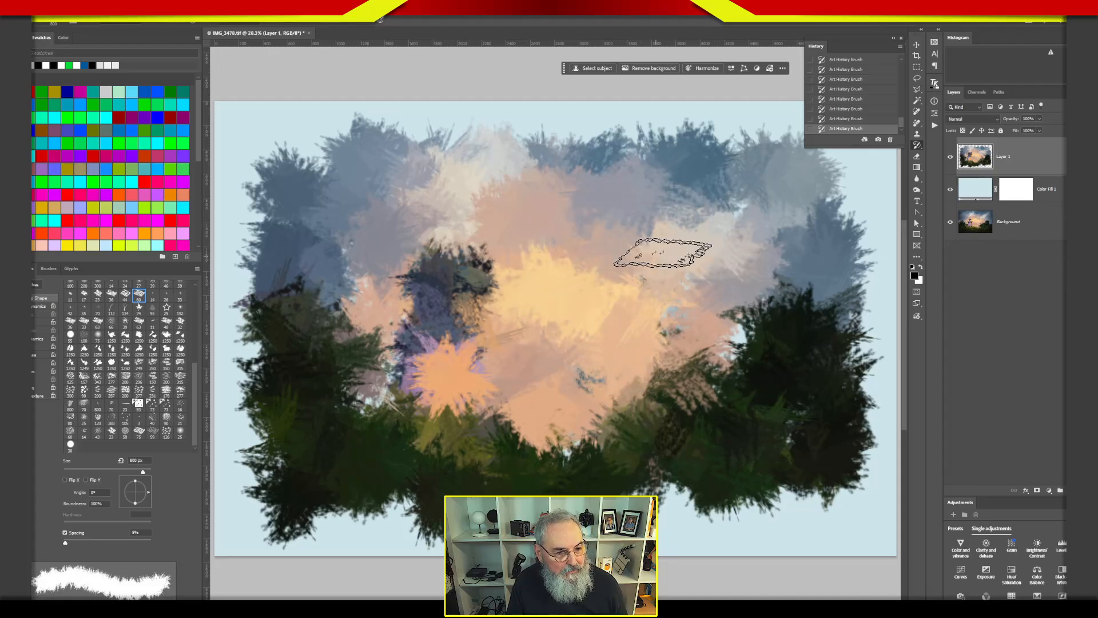
pyautogui.moveTo(531, 237)
pyautogui.mouseDown()
pyautogui.moveTo(332, 154)
pyautogui.moveTo(309, 206)
pyautogui.moveTo(355, 286)
pyautogui.moveTo(340, 401)
pyautogui.mouseUp()
pyautogui.moveTo(338, 363)
pyautogui.mouseDown()
pyautogui.moveTo(402, 389)
pyautogui.moveTo(548, 282)
pyautogui.moveTo(671, 316)
pyautogui.moveTo(735, 387)
pyautogui.moveTo(778, 280)
pyautogui.moveTo(787, 409)
pyautogui.moveTo(730, 268)
pyautogui.moveTo(751, 391)
pyautogui.moveTo(650, 321)
pyautogui.moveTo(643, 437)
pyautogui.moveTo(691, 390)
pyautogui.moveTo(664, 396)
pyautogui.moveTo(639, 447)
pyautogui.moveTo(683, 419)
pyautogui.moveTo(676, 373)
pyautogui.moveTo(734, 453)
pyautogui.moveTo(748, 403)
pyautogui.moveTo(642, 443)
pyautogui.moveTo(549, 437)
pyautogui.moveTo(601, 423)
pyautogui.moveTo(598, 332)
pyautogui.moveTo(616, 441)
pyautogui.moveTo(601, 419)
pyautogui.moveTo(649, 415)
pyautogui.moveTo(622, 397)
pyautogui.mouseUp()
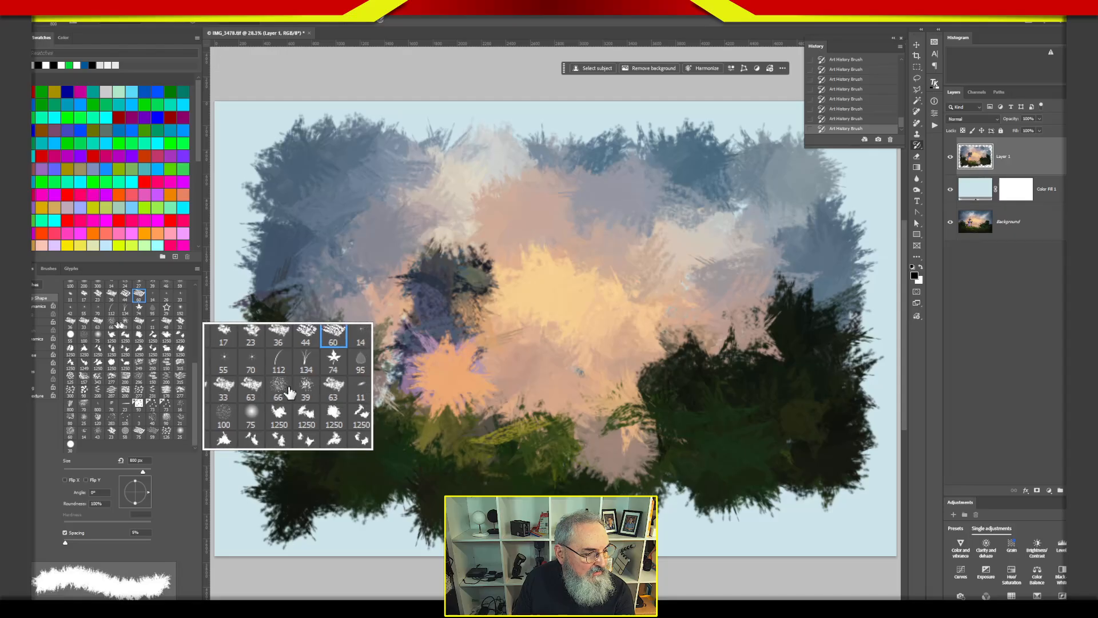
# - Choose the 39 px brush tip, set its size to 800 px, and stipple the sky, tree edges and glowing centre
pyautogui.click(126, 323)
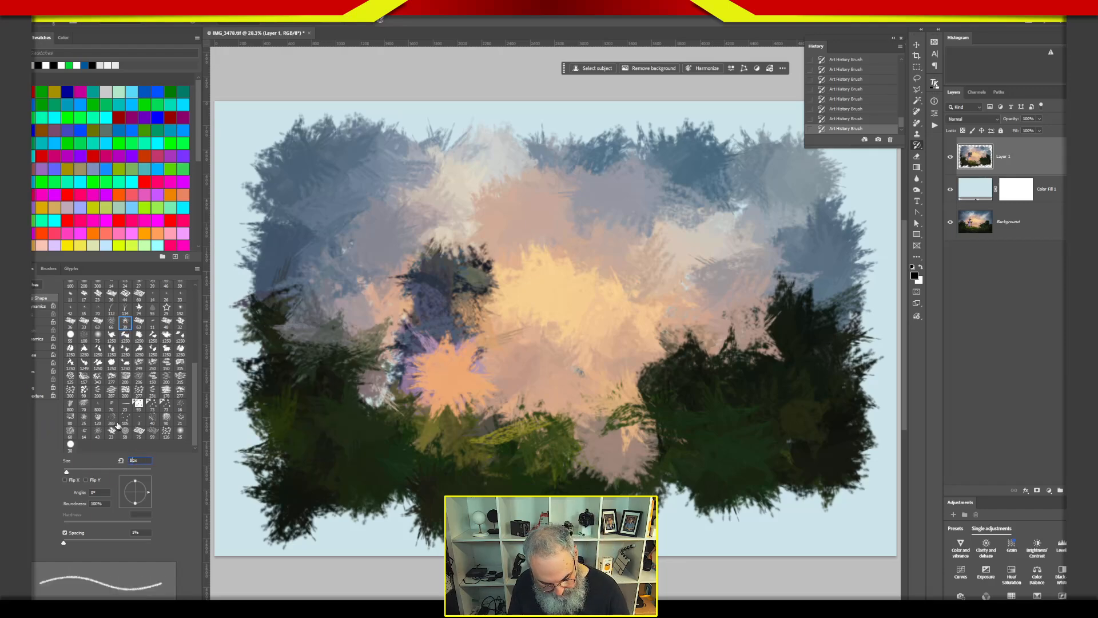
pyautogui.moveTo(572, 251)
pyautogui.mouseDown()
pyautogui.moveTo(466, 270)
pyautogui.moveTo(530, 317)
pyautogui.moveTo(606, 305)
pyautogui.moveTo(324, 281)
pyautogui.moveTo(348, 246)
pyautogui.moveTo(435, 360)
pyautogui.moveTo(385, 412)
pyautogui.moveTo(315, 408)
pyautogui.moveTo(613, 320)
pyautogui.moveTo(696, 282)
pyautogui.moveTo(745, 294)
pyautogui.moveTo(606, 240)
pyautogui.moveTo(784, 216)
pyautogui.moveTo(642, 205)
pyautogui.moveTo(803, 320)
pyautogui.moveTo(786, 399)
pyautogui.moveTo(650, 431)
pyautogui.moveTo(676, 435)
pyautogui.moveTo(650, 381)
pyautogui.moveTo(563, 418)
pyautogui.moveTo(377, 433)
pyautogui.moveTo(324, 409)
pyautogui.moveTo(306, 348)
pyautogui.moveTo(310, 188)
pyautogui.moveTo(293, 256)
pyautogui.moveTo(289, 209)
pyautogui.moveTo(347, 224)
pyautogui.moveTo(416, 328)
pyautogui.moveTo(466, 340)
pyautogui.moveTo(515, 289)
pyautogui.moveTo(658, 297)
pyautogui.moveTo(611, 401)
pyautogui.moveTo(769, 331)
pyautogui.moveTo(780, 405)
pyautogui.moveTo(665, 463)
pyautogui.moveTo(769, 313)
pyautogui.moveTo(634, 270)
pyautogui.moveTo(649, 201)
pyautogui.moveTo(796, 263)
pyautogui.moveTo(788, 278)
pyautogui.moveTo(717, 256)
pyautogui.mouseUp()
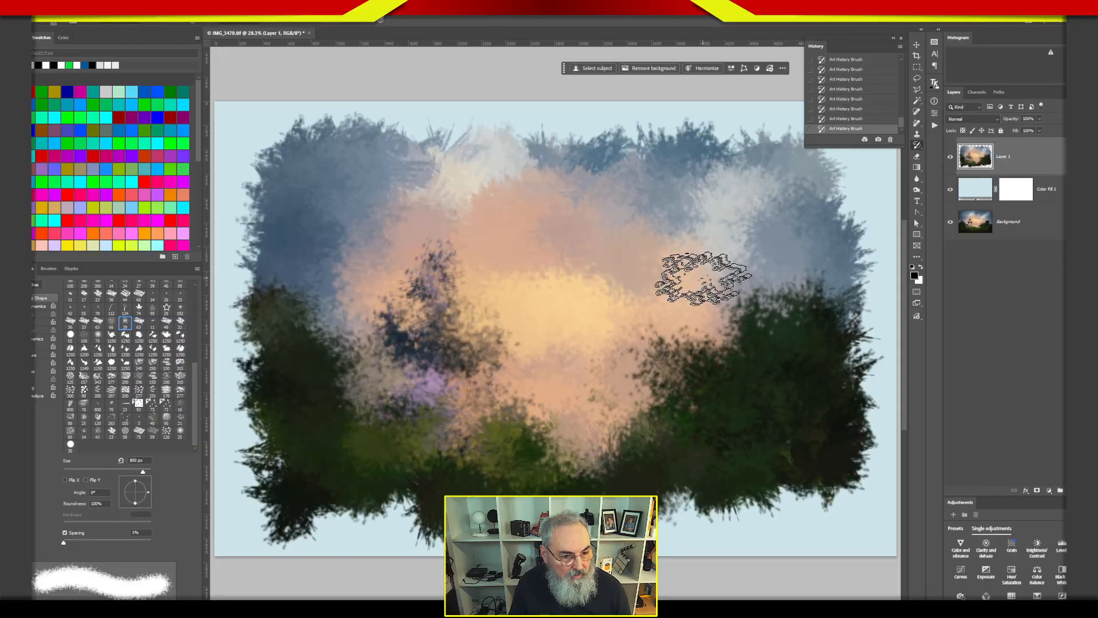
pyautogui.press('z')
pyautogui.click(640, 292)
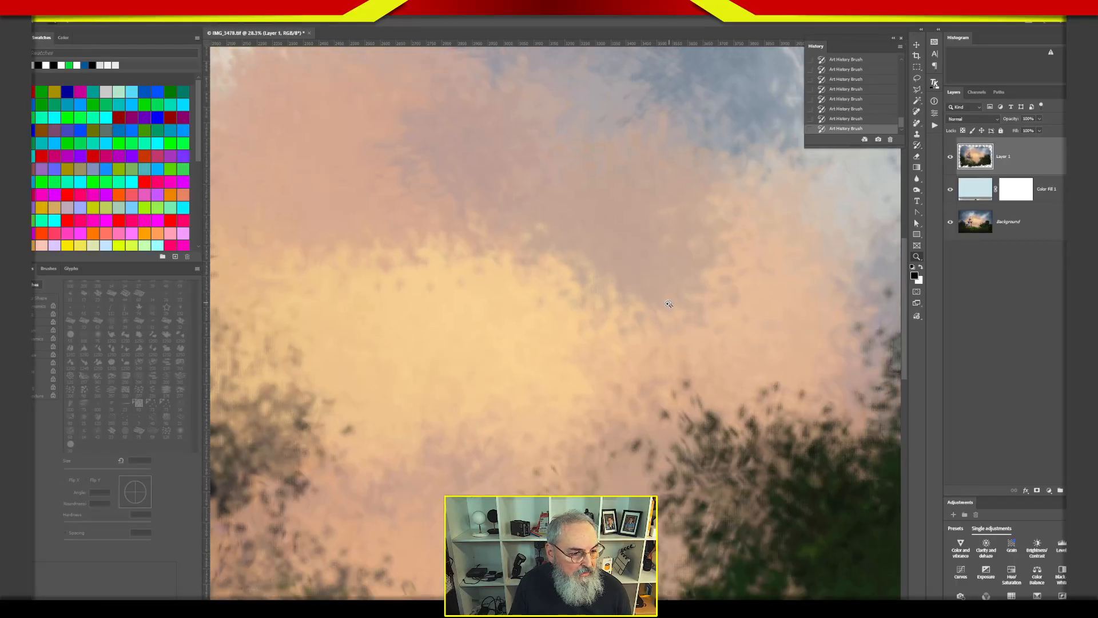
pyautogui.press('y')
pyautogui.moveTo(594, 245)
pyautogui.mouseDown()
pyautogui.moveTo(620, 335)
pyautogui.moveTo(582, 354)
pyautogui.moveTo(337, 279)
pyautogui.moveTo(361, 341)
pyautogui.moveTo(398, 380)
pyautogui.moveTo(498, 375)
pyautogui.moveTo(493, 402)
pyautogui.moveTo(643, 411)
pyautogui.moveTo(683, 347)
pyautogui.moveTo(690, 303)
pyautogui.moveTo(748, 423)
pyautogui.moveTo(651, 257)
pyautogui.moveTo(636, 253)
pyautogui.moveTo(658, 389)
pyautogui.moveTo(670, 369)
pyautogui.moveTo(572, 250)
pyautogui.moveTo(433, 206)
pyautogui.moveTo(577, 206)
pyautogui.moveTo(575, 318)
pyautogui.moveTo(536, 336)
pyautogui.mouseUp()
pyautogui.moveTo(515, 414)
pyautogui.mouseDown()
pyautogui.moveTo(575, 408)
pyautogui.moveTo(687, 319)
pyautogui.mouseUp()
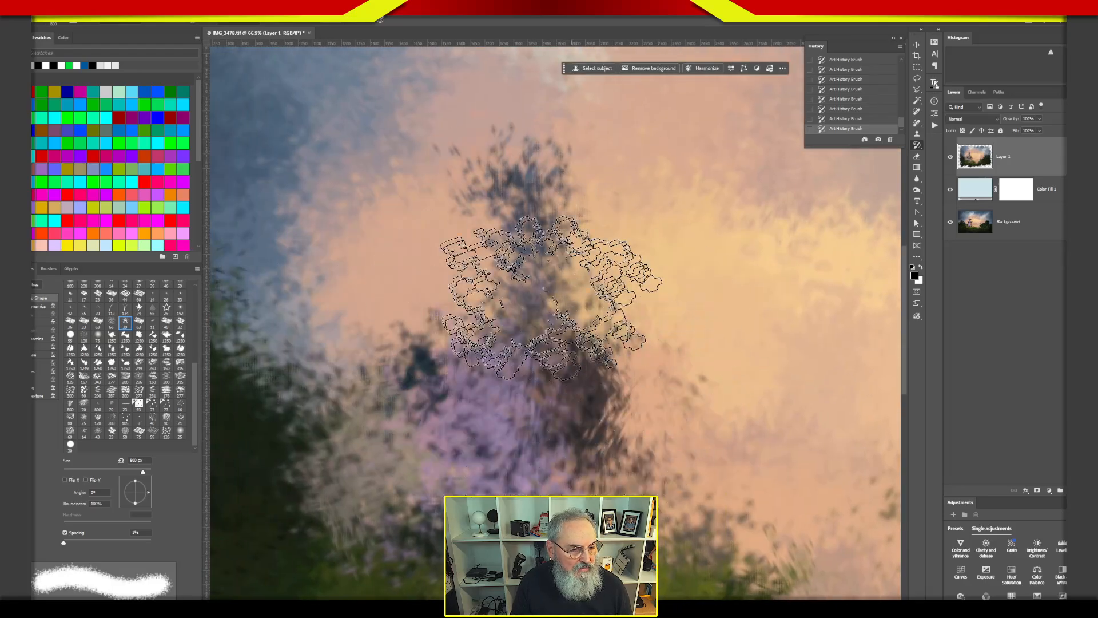
# - Dab the stippled Art History Brush over the purple tree and the dark trees and sky to its left
pyautogui.moveTo(564, 312); pyautogui.dragTo(550, 343)
pyautogui.moveTo(575, 429); pyautogui.dragTo(795, 411)
pyautogui.moveTo(606, 212)
pyautogui.mouseDown()
pyautogui.moveTo(490, 339)
pyautogui.moveTo(465, 223)
pyautogui.moveTo(429, 341)
pyautogui.moveTo(461, 387)
pyautogui.moveTo(667, 302)
pyautogui.moveTo(498, 174)
pyautogui.moveTo(621, 354)
pyautogui.moveTo(620, 412)
pyautogui.moveTo(495, 401)
pyautogui.moveTo(610, 309)
pyautogui.moveTo(369, 309)
pyautogui.moveTo(386, 216)
pyautogui.moveTo(415, 350)
pyautogui.moveTo(542, 265)
pyautogui.moveTo(632, 326)
pyautogui.mouseUp()
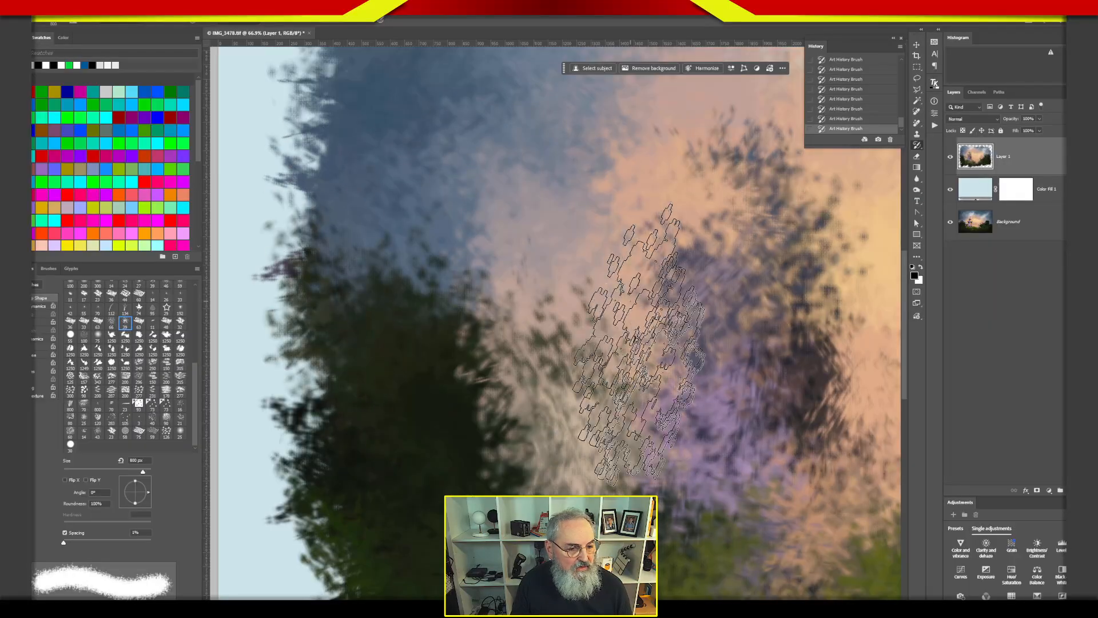
pyautogui.moveTo(731, 429); pyautogui.dragTo(366, 334)
pyautogui.moveTo(685, 353); pyautogui.dragTo(514, 541)
# - Blend the yellow, pink and pale grey clouds near the right tree line with the stippled Art History Brush
pyautogui.moveTo(699, 258)
pyautogui.mouseDown()
pyautogui.moveTo(509, 320)
pyautogui.moveTo(715, 457)
pyautogui.moveTo(785, 401)
pyautogui.mouseUp()
pyautogui.moveTo(693, 402); pyautogui.dragTo(424, 482)
pyautogui.moveTo(544, 257)
pyautogui.mouseDown()
pyautogui.moveTo(640, 231)
pyautogui.moveTo(693, 317)
pyautogui.moveTo(754, 325)
pyautogui.moveTo(622, 379)
pyautogui.mouseUp()
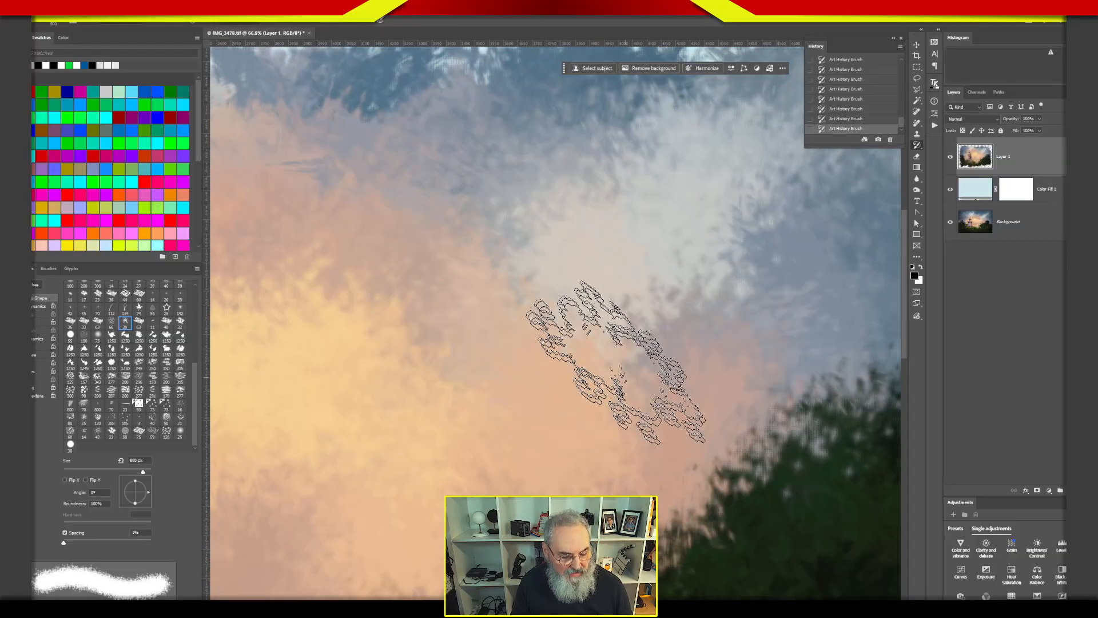
pyautogui.hotkey('ctrl', '0')
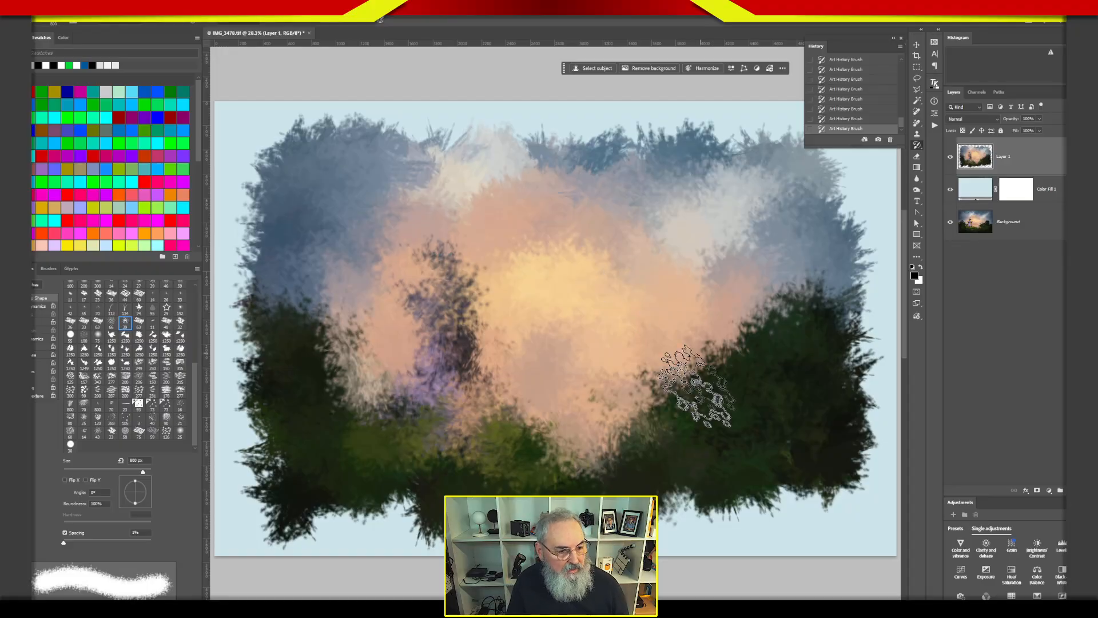
# - Select the first preset in the OilPaint brush set and paint soft dabs over the central sky and purple tree
pyautogui.click(56, 272)
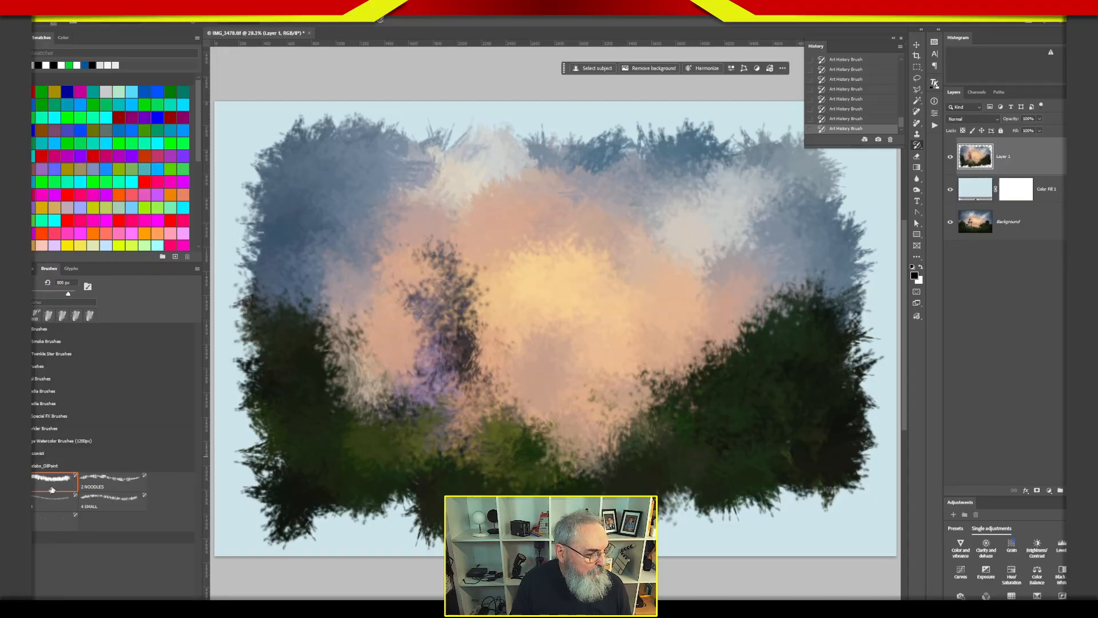
pyautogui.moveTo(395, 188)
pyautogui.mouseDown()
pyautogui.moveTo(465, 269)
pyautogui.moveTo(658, 258)
pyautogui.moveTo(400, 246)
pyautogui.moveTo(355, 209)
pyautogui.moveTo(417, 215)
pyautogui.moveTo(400, 360)
pyautogui.moveTo(675, 320)
pyautogui.moveTo(566, 343)
pyautogui.moveTo(637, 323)
pyautogui.moveTo(539, 283)
pyautogui.moveTo(633, 300)
pyautogui.moveTo(592, 352)
pyautogui.mouseUp()
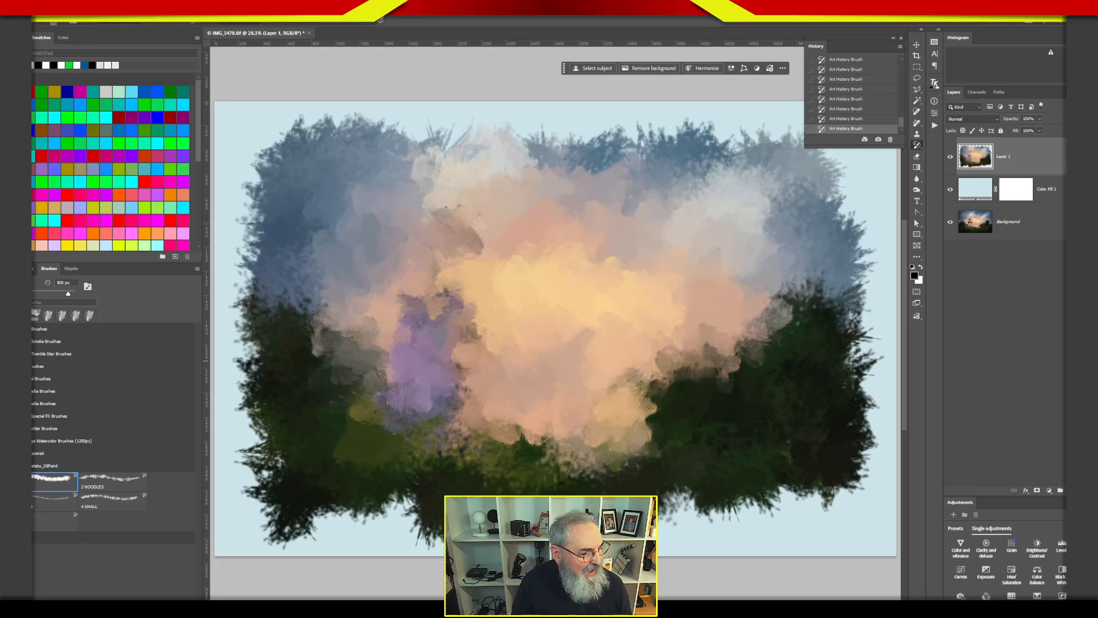
pyautogui.click(33, 280)
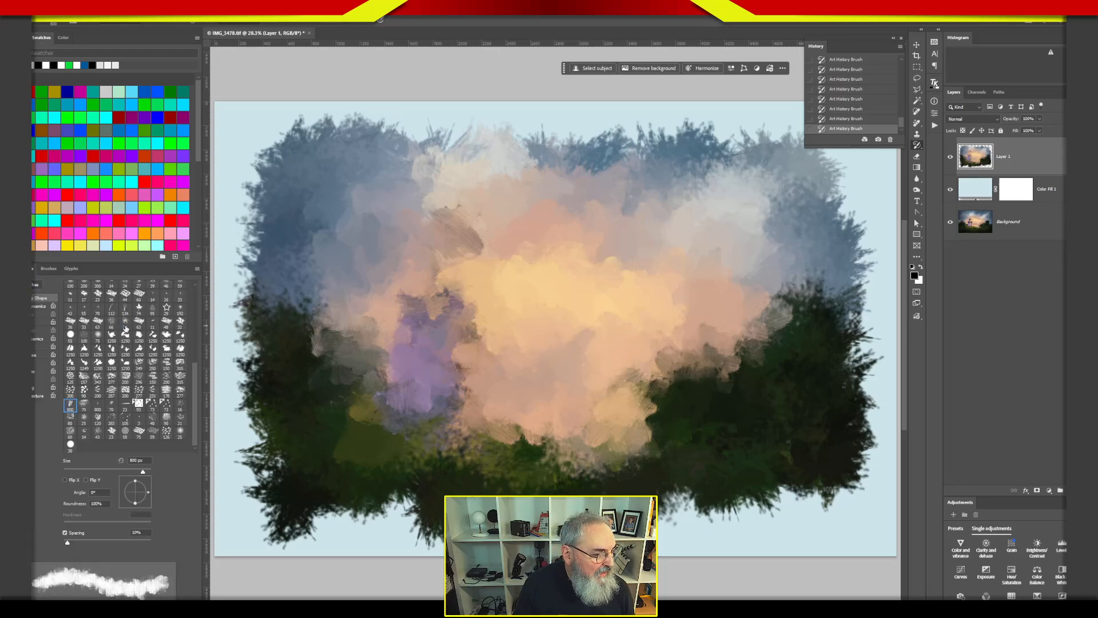
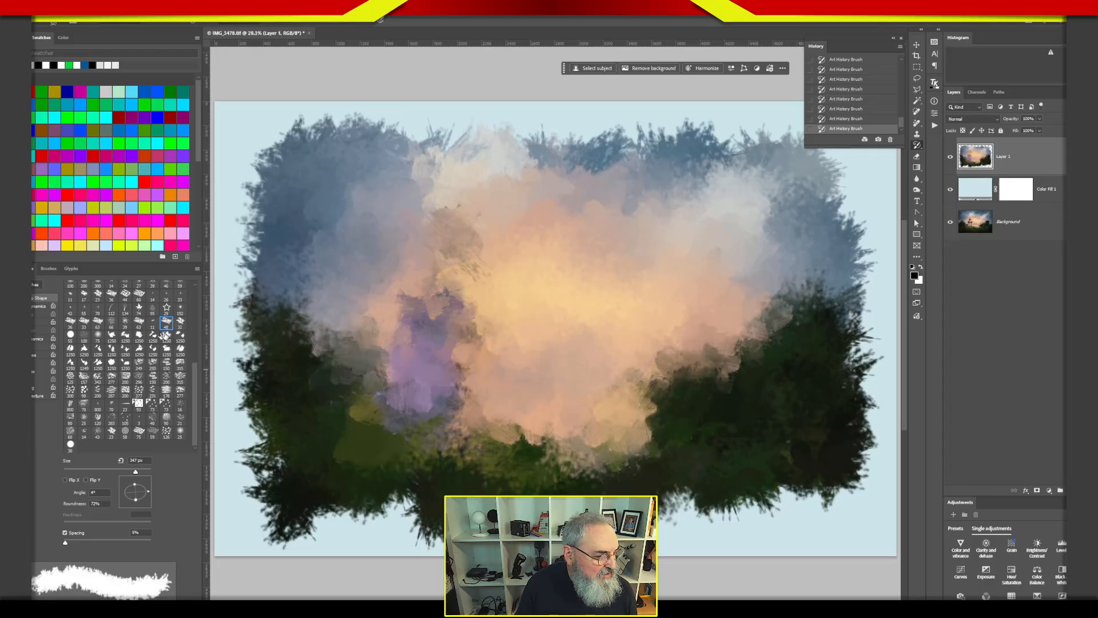
# - Try the 1250 px tip, paint broad strokes over the sky and trees, and undo the last stroke
pyautogui.click(165, 349)
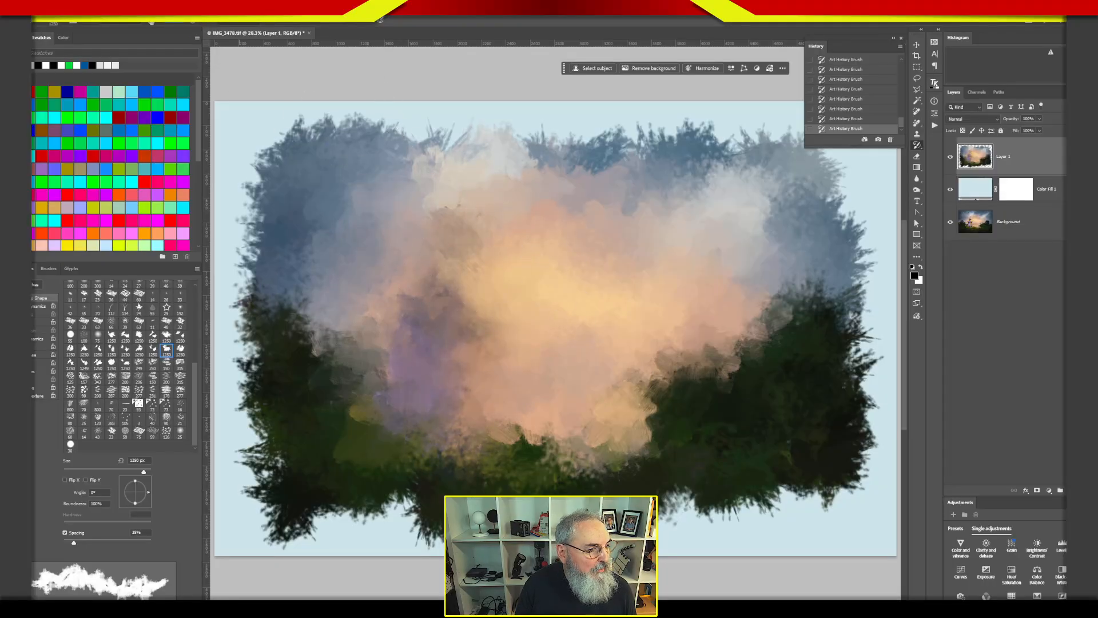
pyautogui.moveTo(527, 255)
pyautogui.mouseDown()
pyautogui.moveTo(655, 263)
pyautogui.moveTo(393, 330)
pyautogui.moveTo(486, 395)
pyautogui.moveTo(711, 257)
pyautogui.moveTo(503, 196)
pyautogui.moveTo(316, 243)
pyautogui.moveTo(469, 269)
pyautogui.moveTo(736, 282)
pyautogui.moveTo(735, 387)
pyautogui.moveTo(524, 400)
pyautogui.moveTo(319, 368)
pyautogui.moveTo(809, 429)
pyautogui.moveTo(784, 246)
pyautogui.moveTo(613, 245)
pyautogui.moveTo(764, 420)
pyautogui.mouseUp()
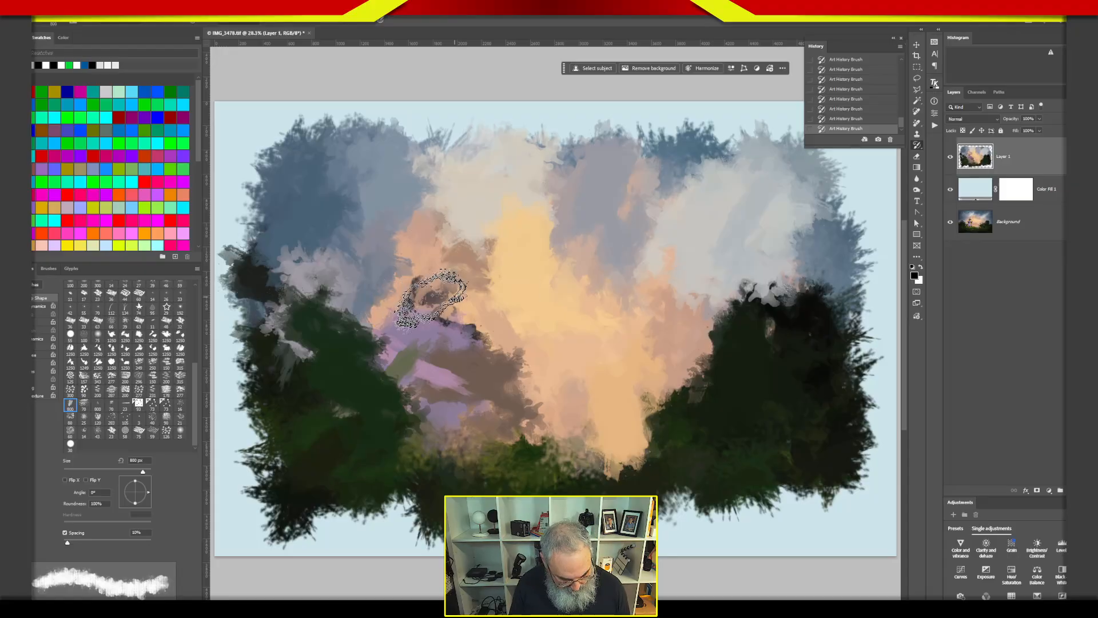
pyautogui.moveTo(529, 259); pyautogui.dragTo(543, 262)
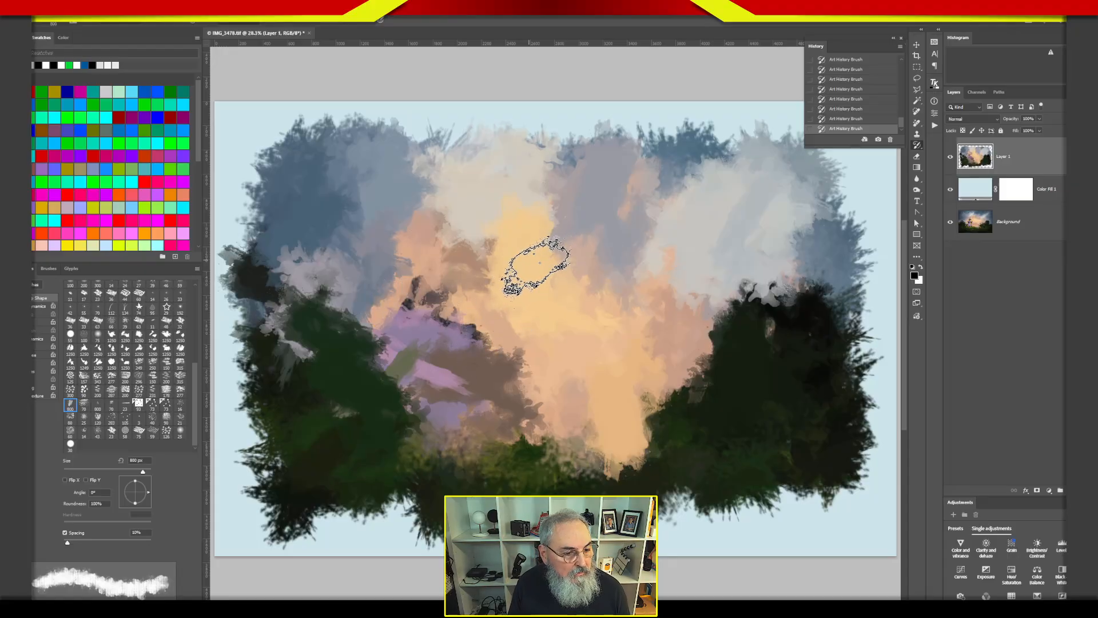
pyautogui.hotkey('ctrl', 'z')
# - Blend the yellow glow into the surrounding pink and blue-grey clouds with close-up strokes of the 800 px oil paint tip
pyautogui.moveTo(551, 263)
pyautogui.mouseDown()
pyautogui.moveTo(629, 266)
pyautogui.moveTo(621, 268)
pyautogui.mouseUp()
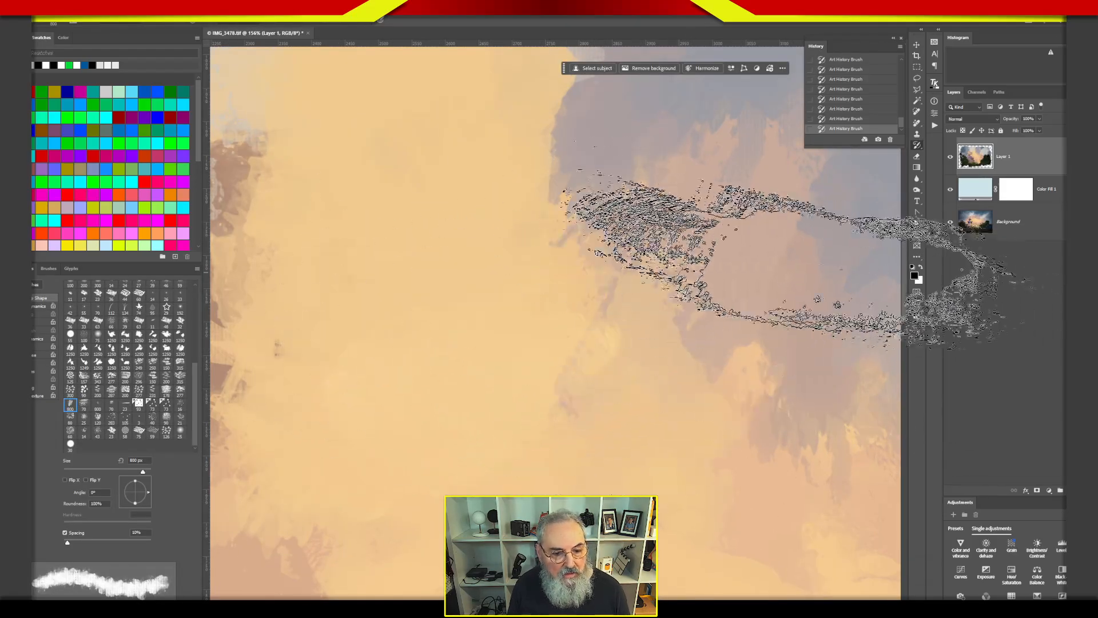
pyautogui.moveTo(618, 250); pyautogui.dragTo(596, 291)
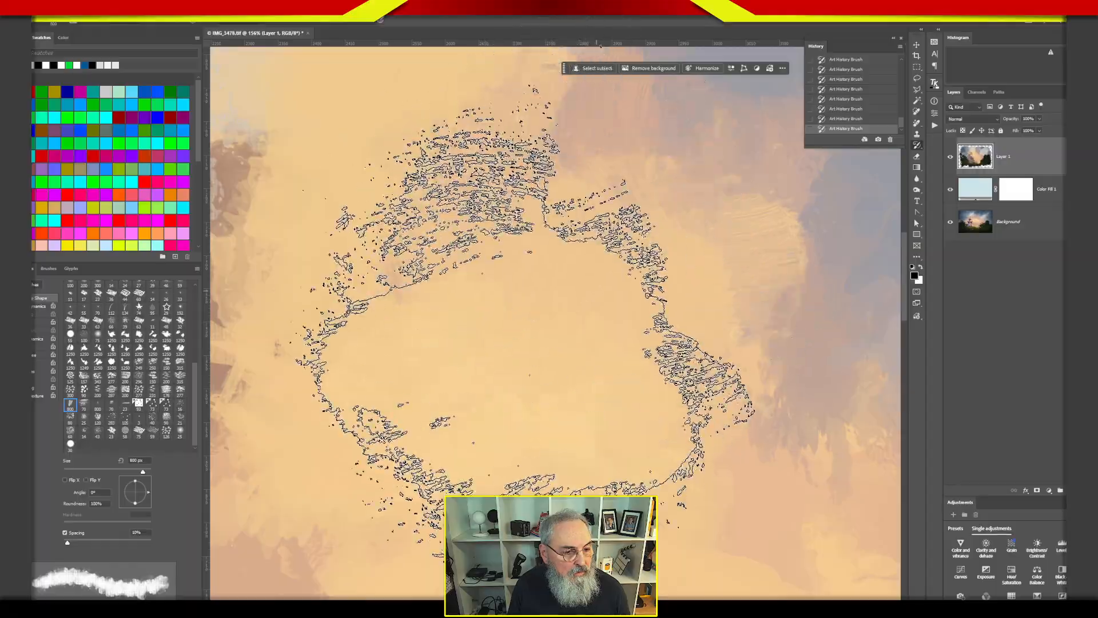
pyautogui.moveTo(661, 405); pyautogui.dragTo(392, 421)
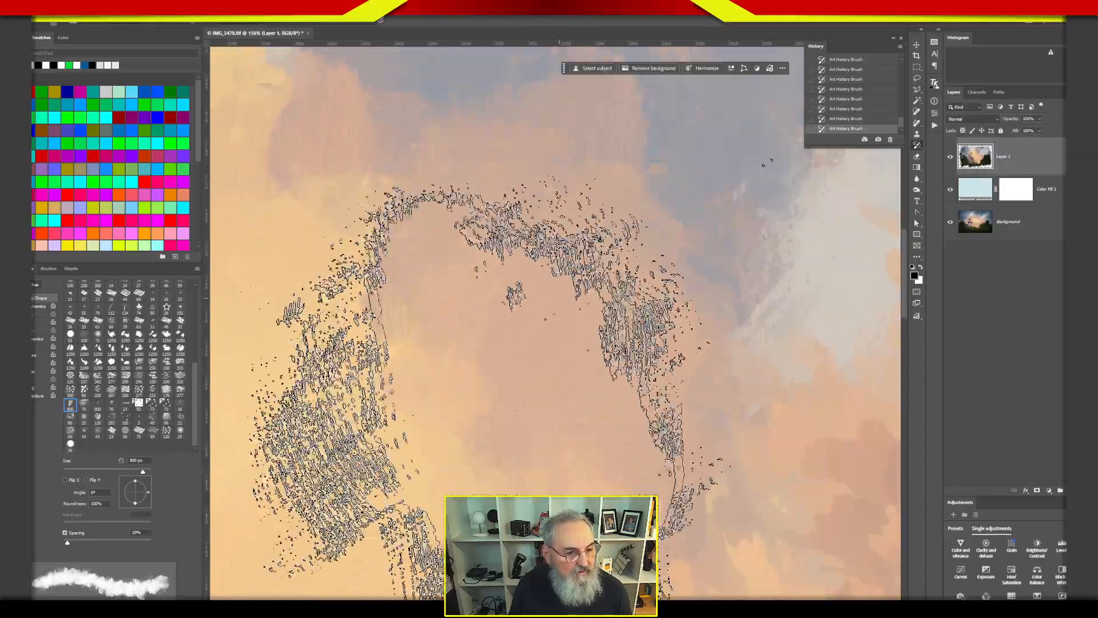
pyautogui.moveTo(605, 405); pyautogui.dragTo(593, 413)
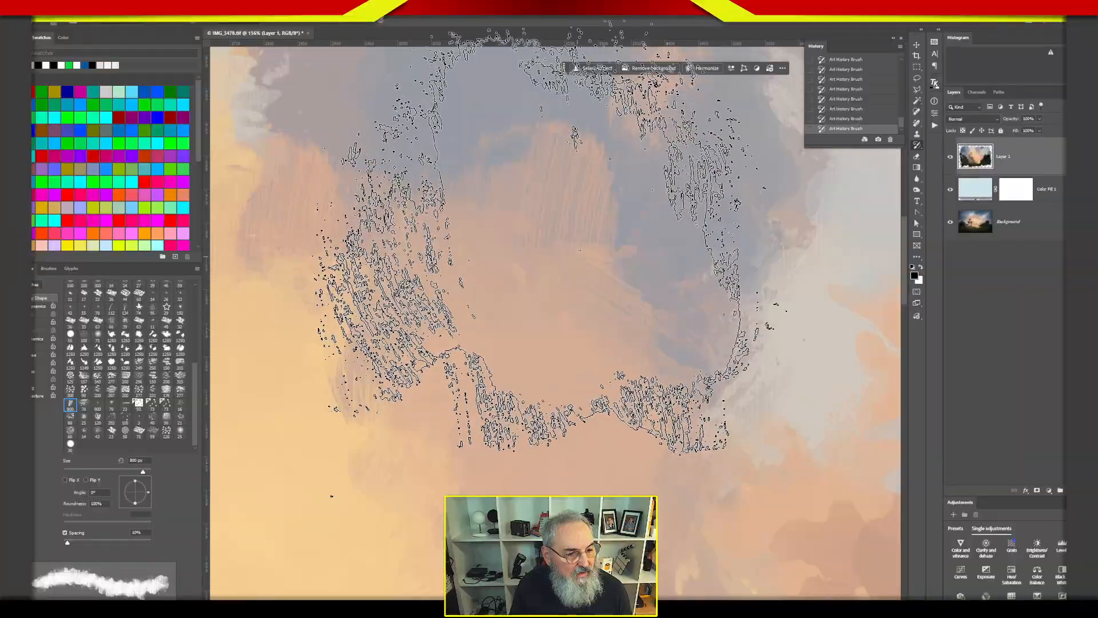
pyautogui.moveTo(564, 210)
pyautogui.mouseDown()
pyautogui.moveTo(654, 241)
pyautogui.moveTo(652, 260)
pyautogui.mouseUp()
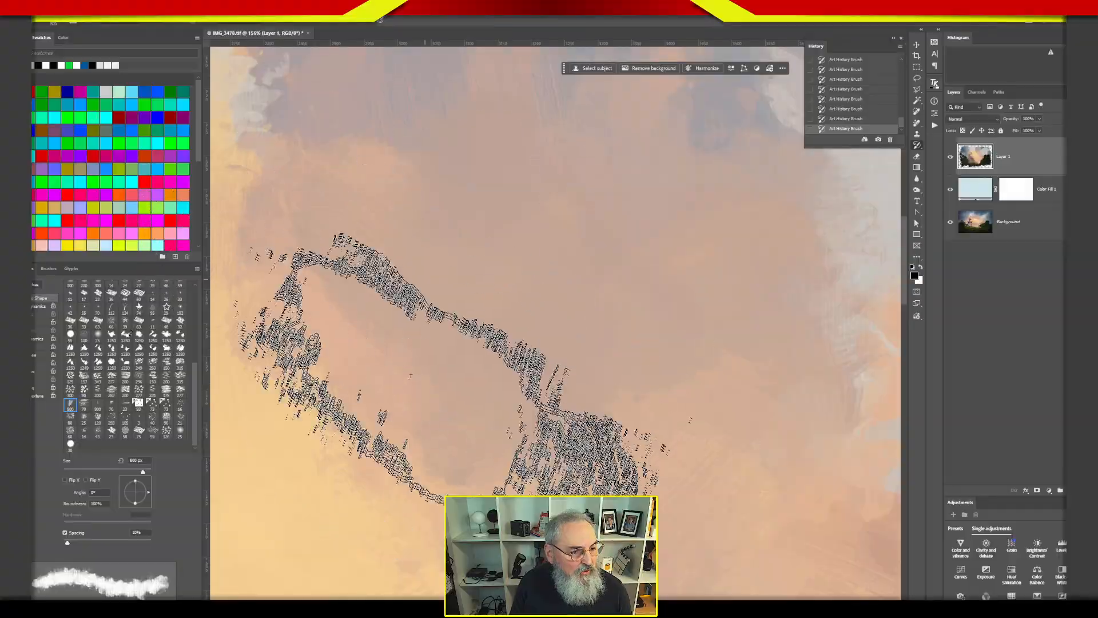
# - Blend pink and cream tones across the upper-left sky, and repaint the purple tree and the right tree line
pyautogui.moveTo(449, 446); pyautogui.dragTo(816, 475)
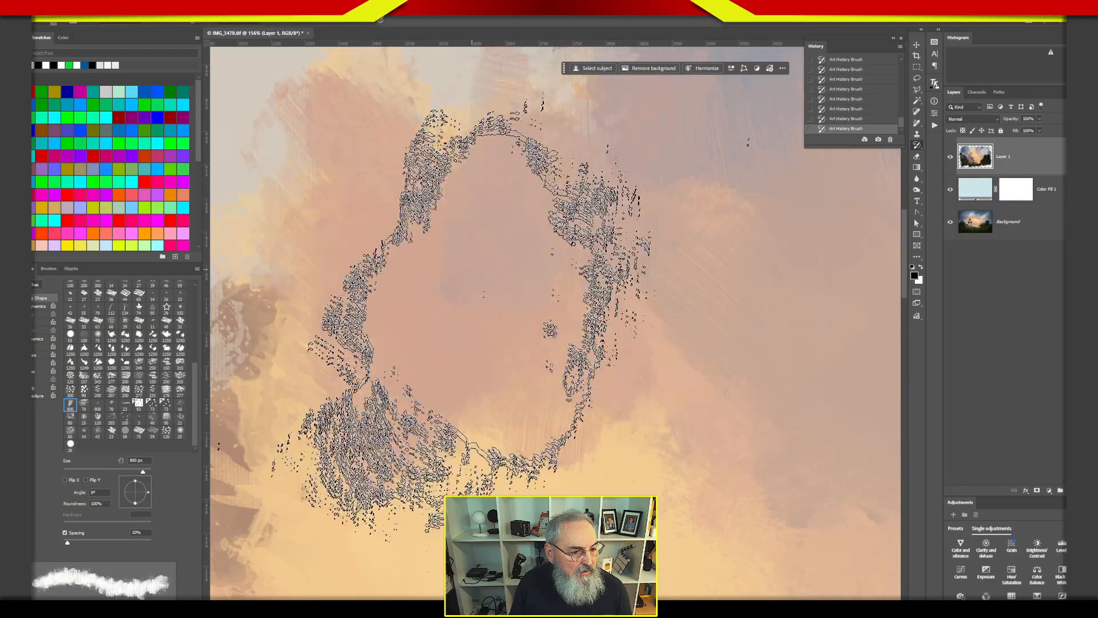
pyautogui.moveTo(455, 412); pyautogui.dragTo(735, 486)
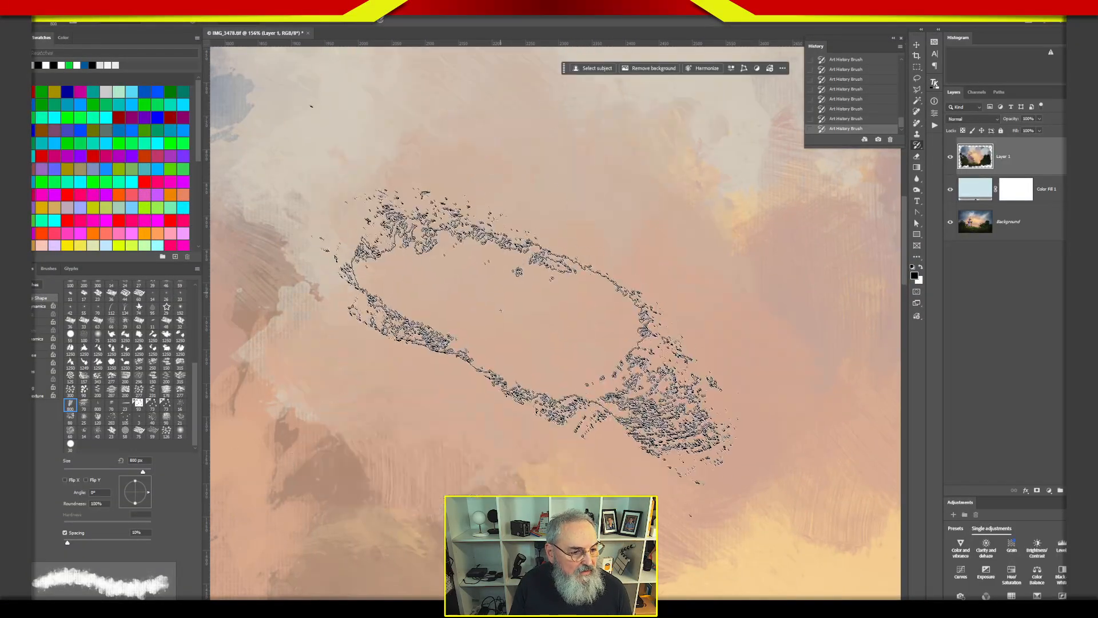
pyautogui.moveTo(525, 385)
pyautogui.mouseDown()
pyautogui.moveTo(600, 404)
pyautogui.moveTo(724, 479)
pyautogui.mouseUp()
pyautogui.moveTo(501, 309)
pyautogui.mouseDown()
pyautogui.moveTo(524, 415)
pyautogui.moveTo(719, 305)
pyautogui.moveTo(740, 435)
pyautogui.mouseUp()
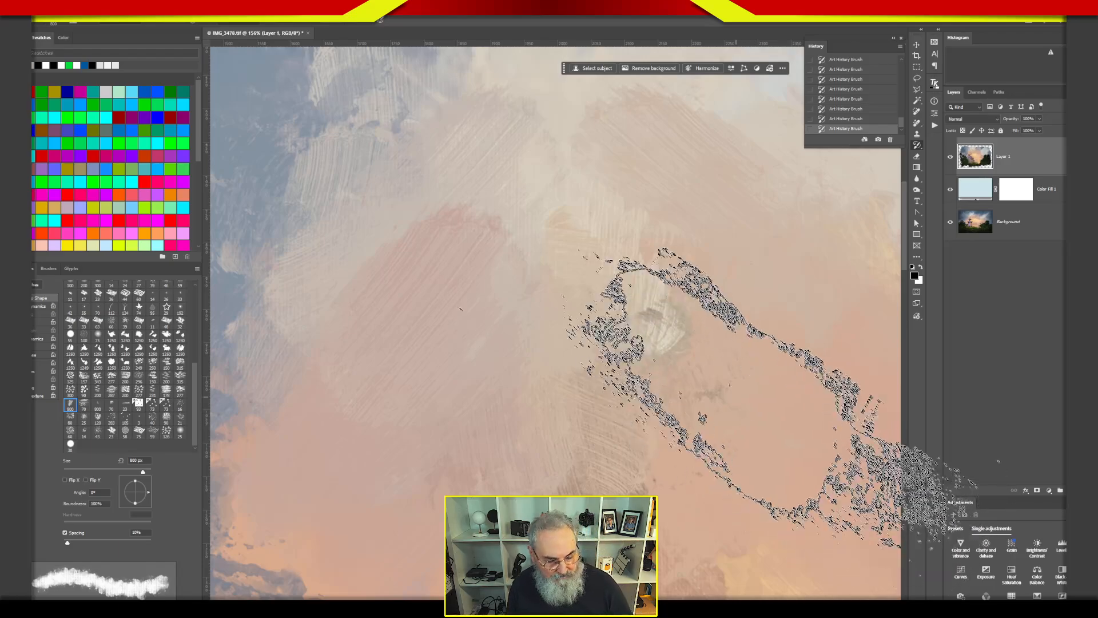
pyautogui.hotkey('ctrl', '0')
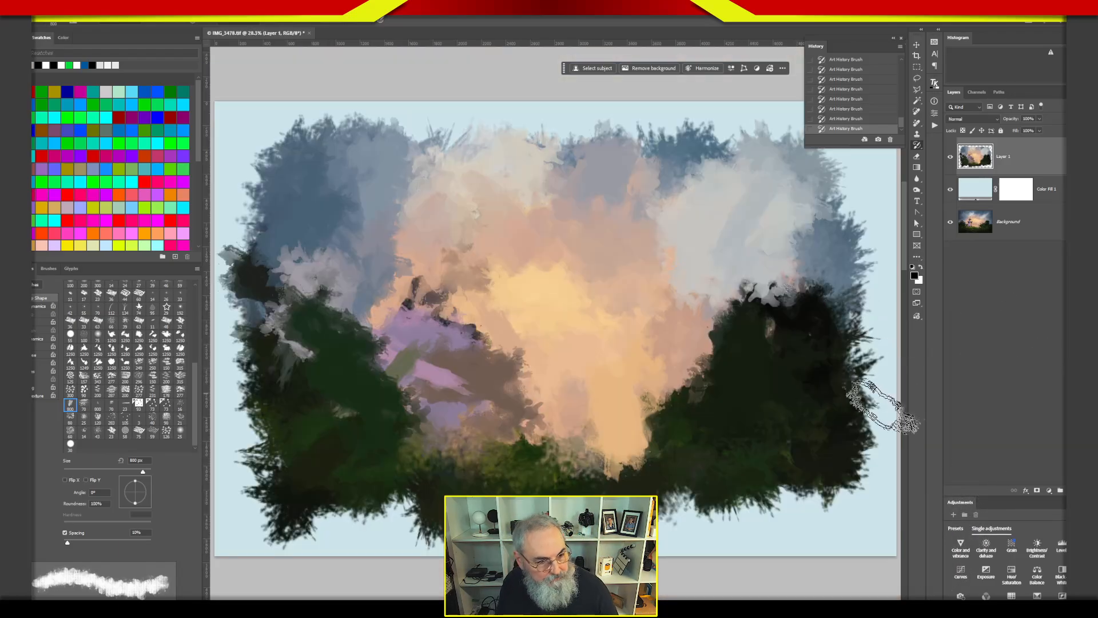
pyautogui.moveTo(440, 366)
pyautogui.mouseDown()
pyautogui.moveTo(503, 343)
pyautogui.moveTo(395, 286)
pyautogui.moveTo(401, 423)
pyautogui.moveTo(511, 331)
pyautogui.moveTo(600, 343)
pyautogui.moveTo(729, 320)
pyautogui.moveTo(751, 332)
pyautogui.mouseUp()
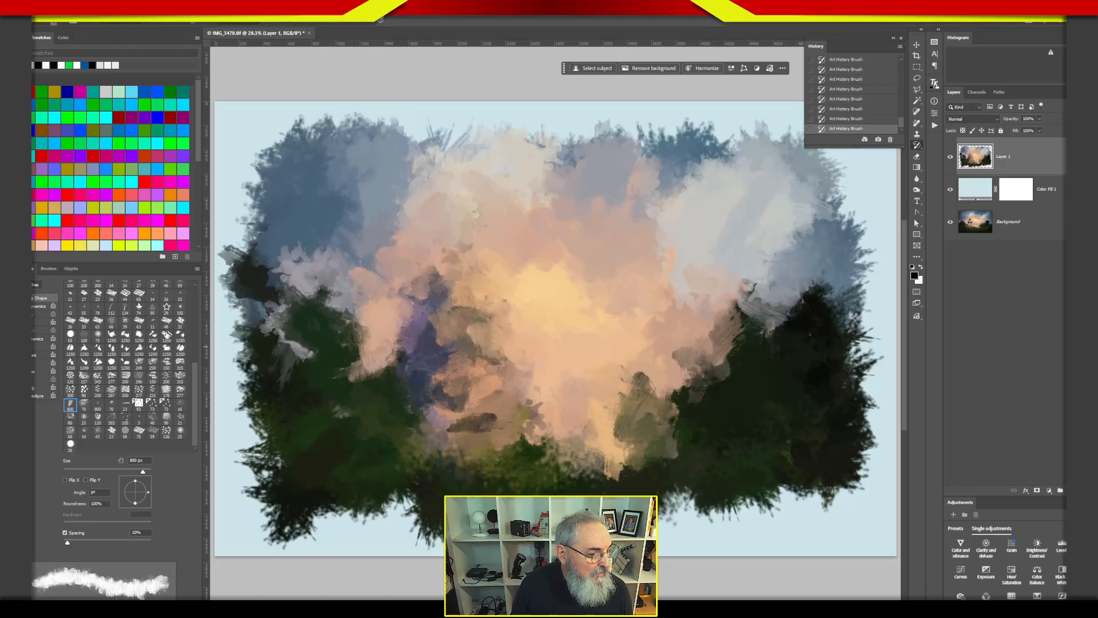
# - Switch to the 60 px bristle tip, set its size to 800 px, and roughen the sky, purple tree and tree line
pyautogui.click(180, 322)
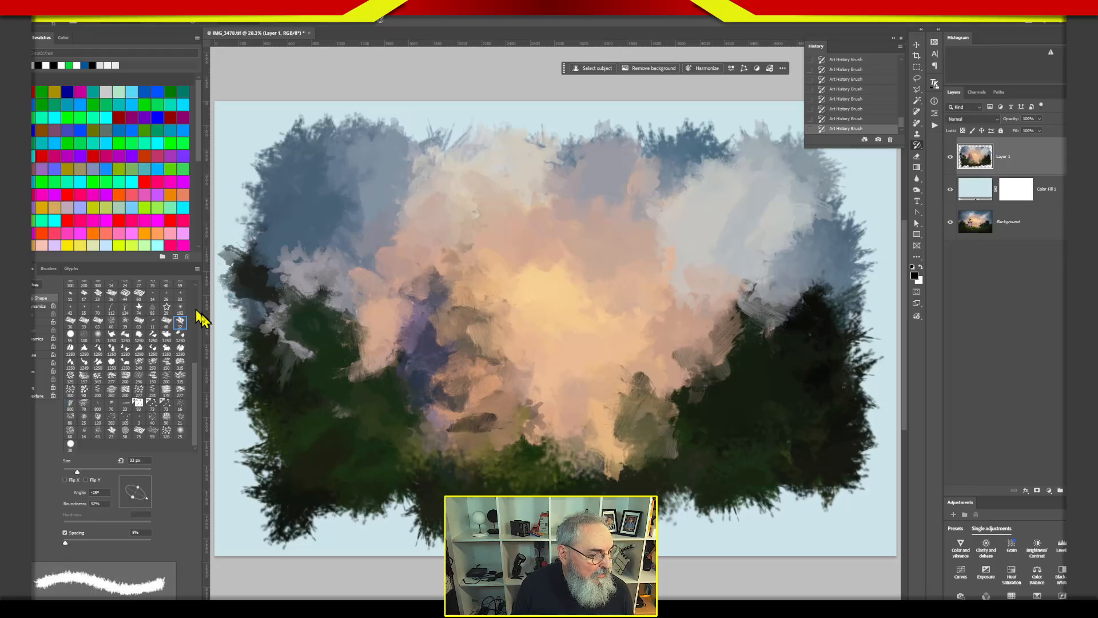
pyautogui.moveTo(79, 473); pyautogui.dragTo(99, 474)
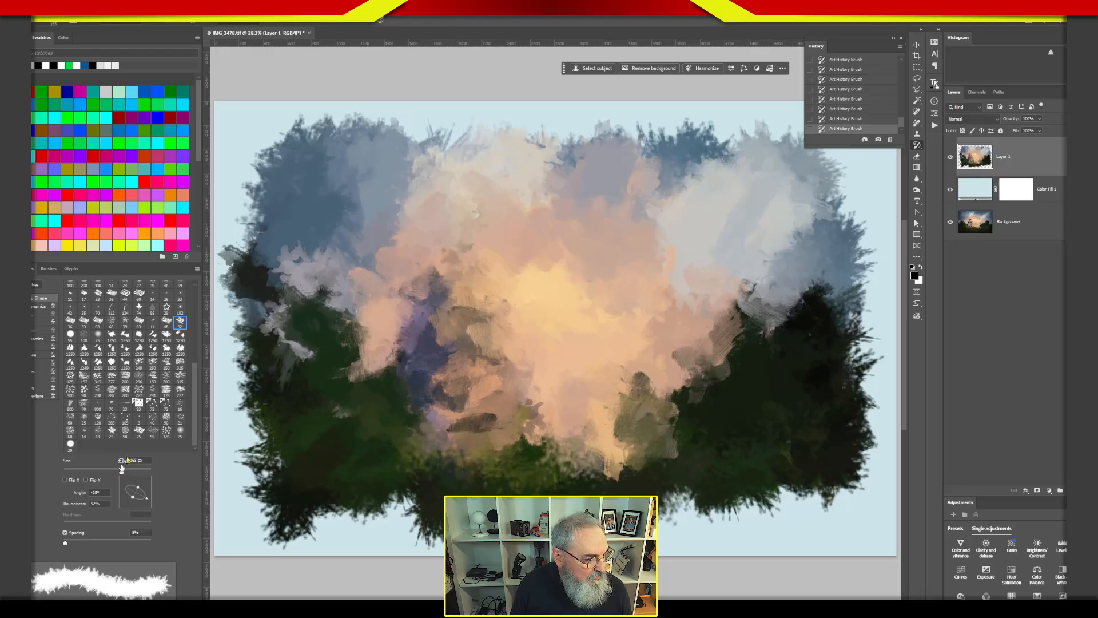
pyautogui.click(139, 294)
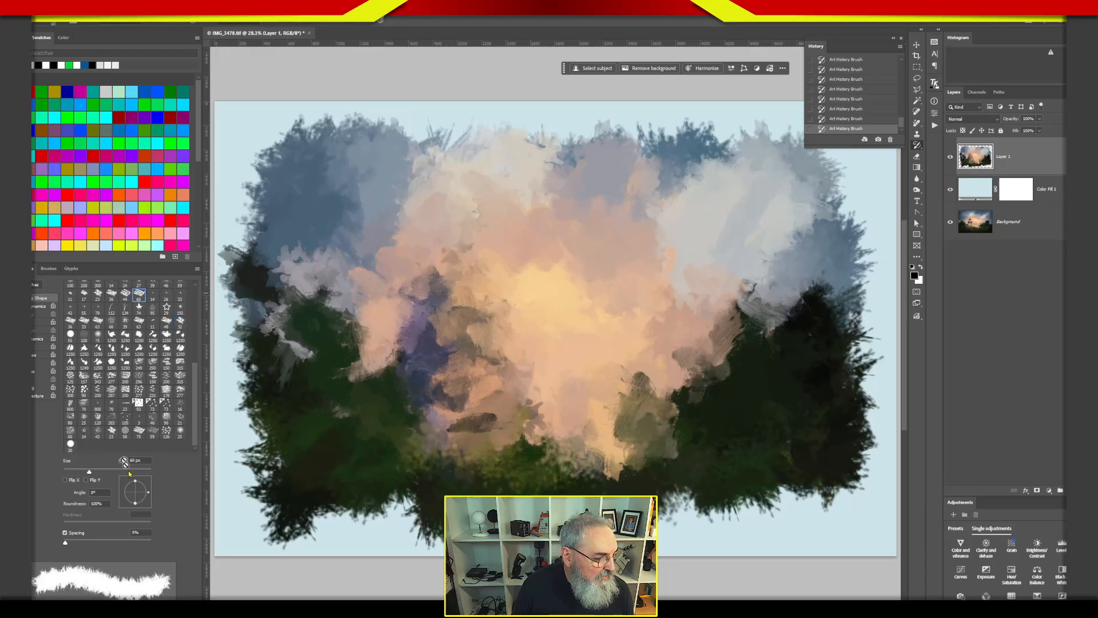
pyautogui.moveTo(108, 471); pyautogui.dragTo(124, 469)
pyautogui.moveTo(338, 252)
pyautogui.mouseDown()
pyautogui.moveTo(330, 269)
pyautogui.moveTo(316, 199)
pyautogui.moveTo(363, 274)
pyautogui.moveTo(455, 221)
pyautogui.mouseUp()
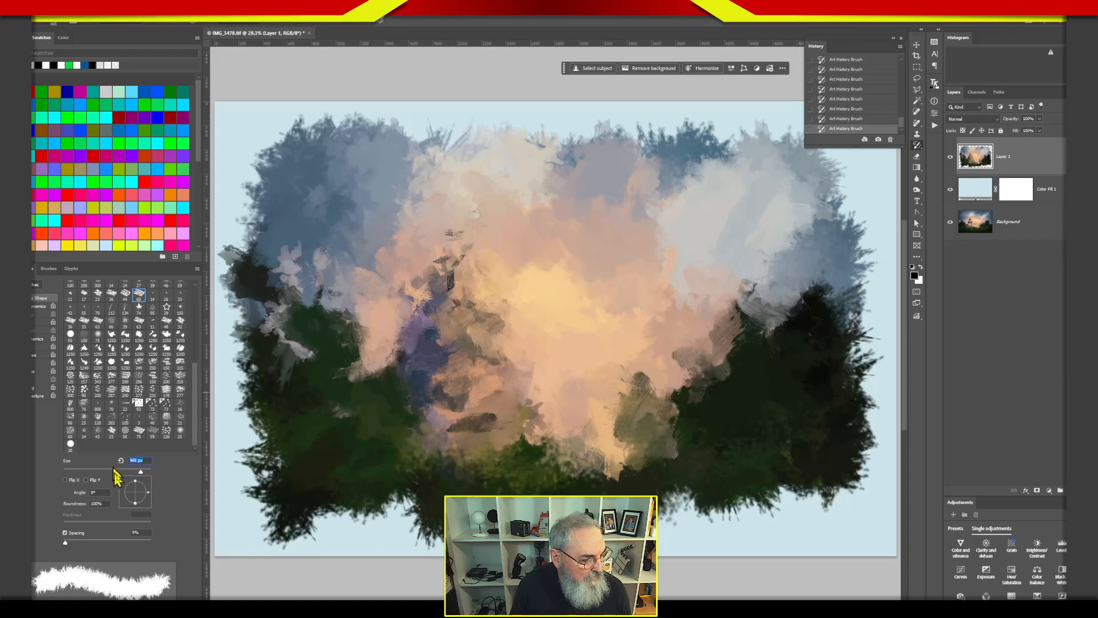
pyautogui.write('800')
pyautogui.press('Return')
pyautogui.moveTo(634, 257)
pyautogui.mouseDown()
pyautogui.moveTo(598, 212)
pyautogui.moveTo(573, 253)
pyautogui.moveTo(605, 322)
pyautogui.moveTo(687, 346)
pyautogui.moveTo(732, 339)
pyautogui.moveTo(634, 375)
pyautogui.moveTo(472, 292)
pyautogui.moveTo(337, 382)
pyautogui.moveTo(397, 247)
pyautogui.moveTo(363, 231)
pyautogui.moveTo(356, 364)
pyautogui.moveTo(582, 388)
pyautogui.moveTo(736, 329)
pyautogui.moveTo(794, 427)
pyautogui.moveTo(760, 441)
pyautogui.moveTo(746, 420)
pyautogui.moveTo(604, 358)
pyautogui.mouseUp()
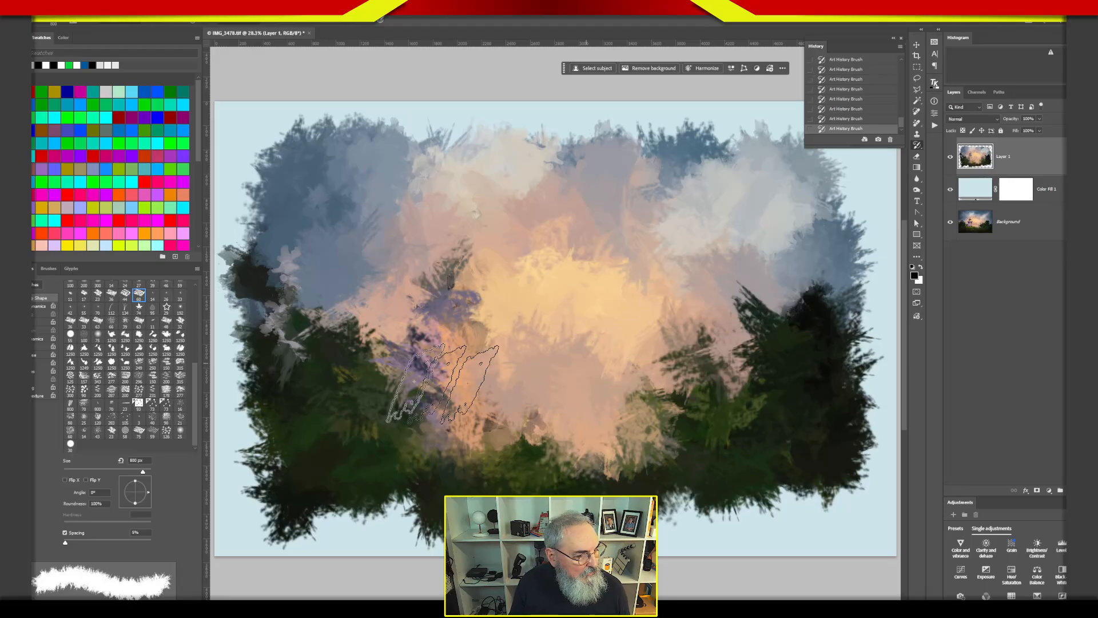
# - Switch to a bristly 1250 px tip, set its size to 800 px, and repaint the sky, yellow glow and trees
pyautogui.click(111, 336)
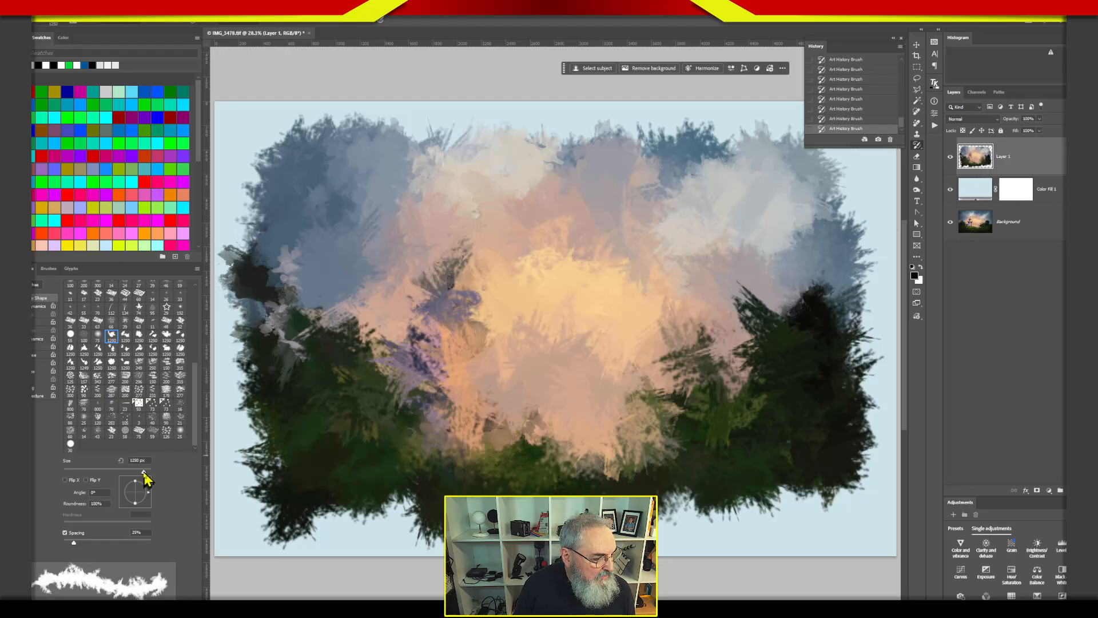
pyautogui.moveTo(139, 460); pyautogui.dragTo(93, 486)
pyautogui.write('800')
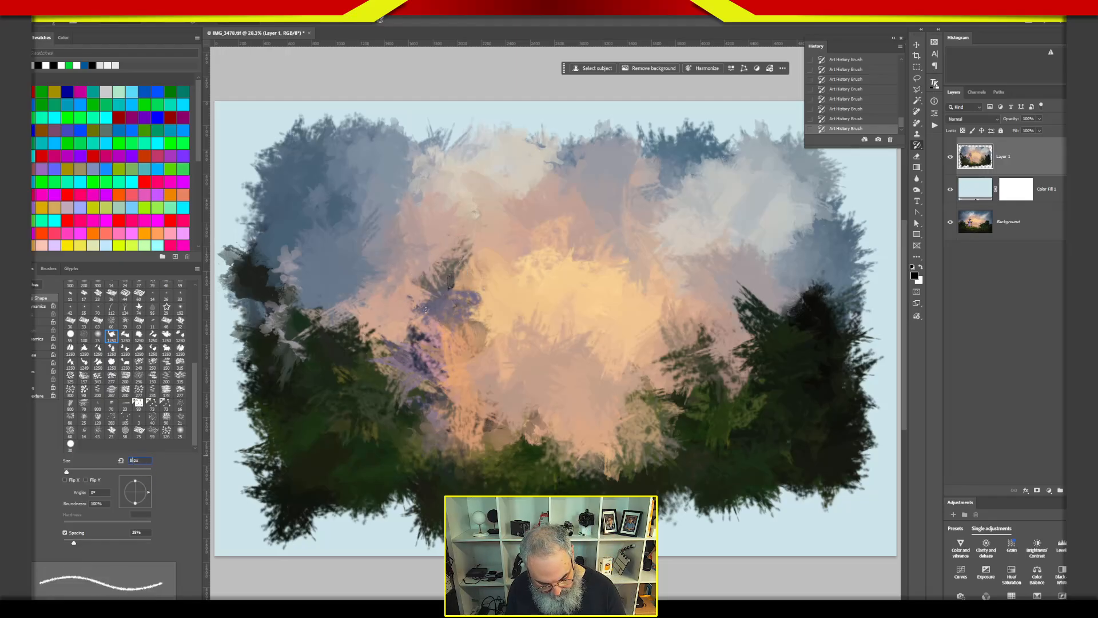
pyautogui.moveTo(435, 306)
pyautogui.mouseDown()
pyautogui.moveTo(501, 317)
pyautogui.moveTo(468, 229)
pyautogui.moveTo(457, 293)
pyautogui.moveTo(393, 301)
pyautogui.moveTo(363, 402)
pyautogui.moveTo(469, 308)
pyautogui.moveTo(519, 287)
pyautogui.moveTo(566, 323)
pyautogui.moveTo(695, 308)
pyautogui.moveTo(703, 297)
pyautogui.moveTo(706, 362)
pyautogui.moveTo(732, 384)
pyautogui.moveTo(509, 421)
pyautogui.moveTo(346, 414)
pyautogui.moveTo(381, 325)
pyautogui.moveTo(563, 270)
pyautogui.moveTo(573, 204)
pyautogui.moveTo(744, 298)
pyautogui.moveTo(618, 409)
pyautogui.moveTo(757, 364)
pyautogui.moveTo(775, 343)
pyautogui.moveTo(777, 395)
pyautogui.moveTo(543, 445)
pyautogui.moveTo(405, 253)
pyautogui.moveTo(311, 276)
pyautogui.moveTo(465, 279)
pyautogui.moveTo(488, 257)
pyautogui.moveTo(419, 362)
pyautogui.moveTo(558, 412)
pyautogui.moveTo(649, 419)
pyautogui.moveTo(736, 375)
pyautogui.moveTo(753, 319)
pyautogui.moveTo(724, 373)
pyautogui.moveTo(537, 337)
pyautogui.moveTo(527, 238)
pyautogui.moveTo(548, 247)
pyautogui.mouseUp()
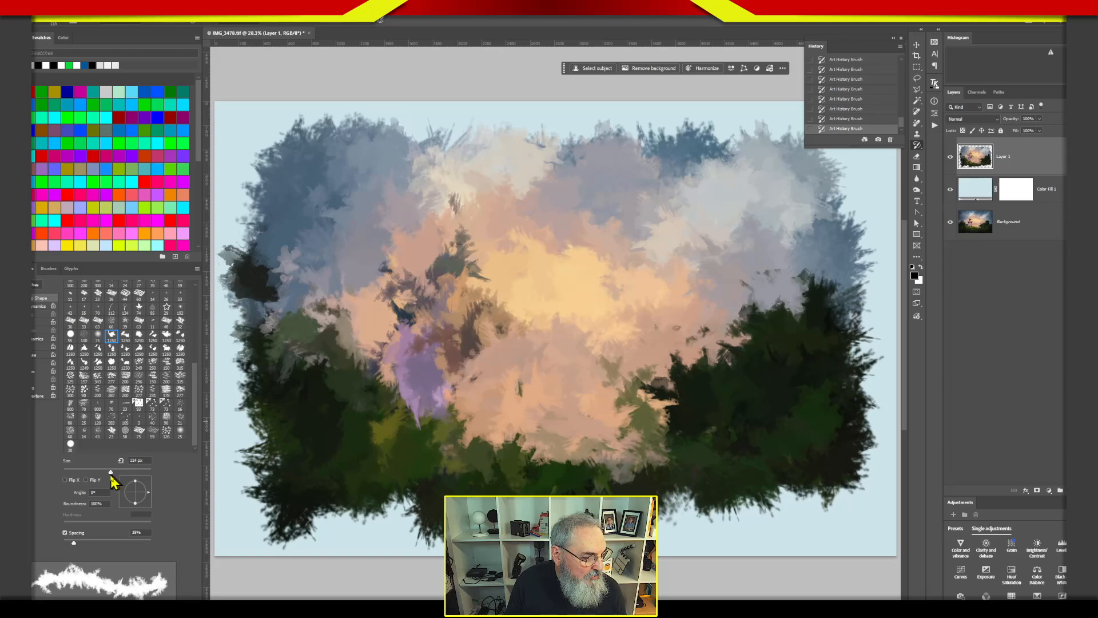
# - Reduce the brush size in stages down to 53 px while painting the tower's spire, ledge, walls and windows
pyautogui.moveTo(476, 235)
pyautogui.mouseDown()
pyautogui.moveTo(440, 284)
pyautogui.moveTo(436, 350)
pyautogui.moveTo(407, 315)
pyautogui.moveTo(465, 308)
pyautogui.moveTo(484, 337)
pyautogui.moveTo(437, 289)
pyautogui.moveTo(453, 235)
pyautogui.moveTo(447, 287)
pyautogui.moveTo(450, 273)
pyautogui.moveTo(460, 357)
pyautogui.moveTo(480, 400)
pyautogui.moveTo(470, 413)
pyautogui.moveTo(448, 377)
pyautogui.moveTo(413, 420)
pyautogui.moveTo(461, 375)
pyautogui.mouseUp()
pyautogui.moveTo(487, 307)
pyautogui.mouseDown()
pyautogui.moveTo(442, 240)
pyautogui.moveTo(469, 226)
pyautogui.moveTo(449, 271)
pyautogui.moveTo(465, 281)
pyautogui.moveTo(441, 309)
pyautogui.moveTo(429, 307)
pyautogui.moveTo(470, 326)
pyautogui.moveTo(478, 355)
pyautogui.moveTo(428, 348)
pyautogui.moveTo(435, 375)
pyautogui.moveTo(480, 413)
pyautogui.moveTo(471, 372)
pyautogui.moveTo(486, 372)
pyautogui.moveTo(470, 358)
pyautogui.moveTo(440, 344)
pyautogui.moveTo(425, 369)
pyautogui.moveTo(436, 391)
pyautogui.moveTo(495, 318)
pyautogui.moveTo(460, 317)
pyautogui.moveTo(435, 292)
pyautogui.moveTo(430, 332)
pyautogui.moveTo(504, 357)
pyautogui.moveTo(470, 431)
pyautogui.moveTo(446, 416)
pyautogui.moveTo(416, 421)
pyautogui.moveTo(485, 453)
pyautogui.moveTo(333, 372)
pyautogui.moveTo(327, 417)
pyautogui.mouseUp()
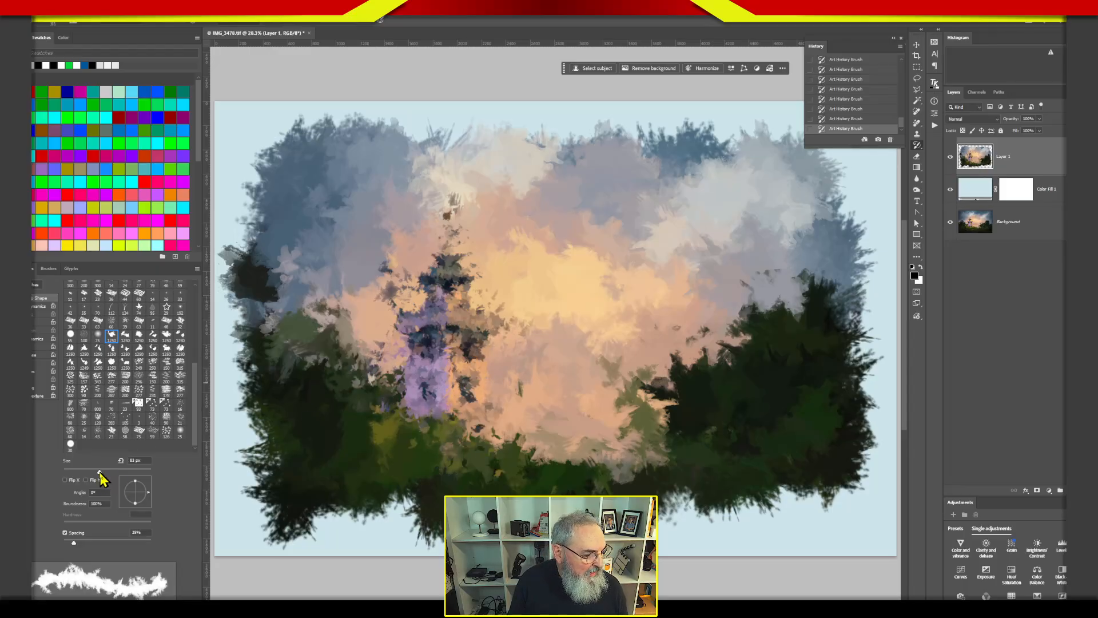
pyautogui.moveTo(90, 473); pyautogui.dragTo(82, 477)
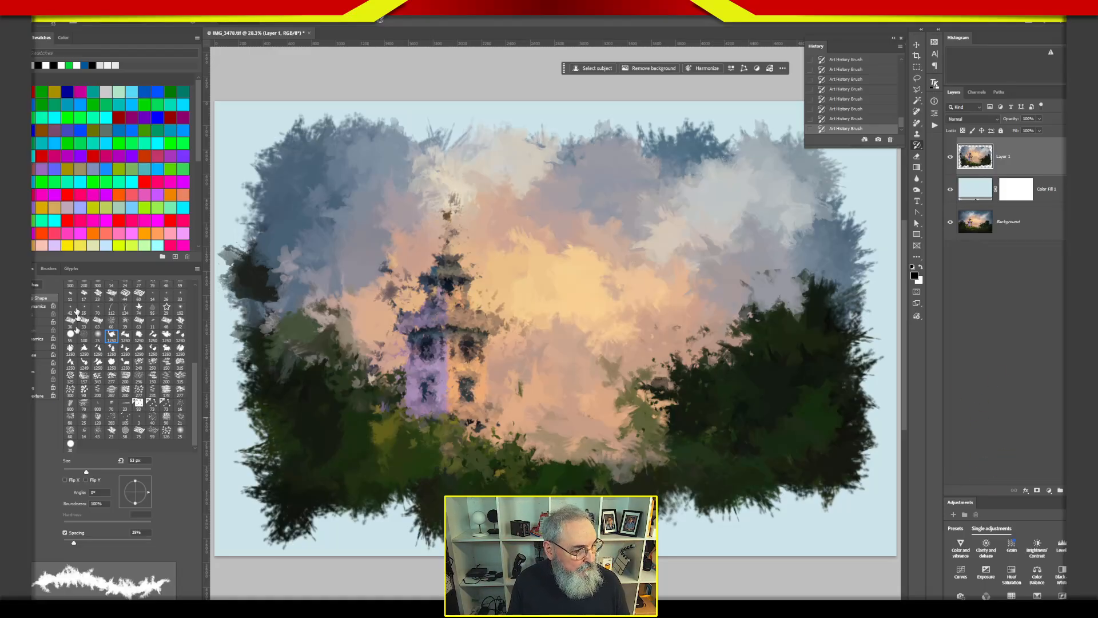
# - Repaint the sky, glow and trees out towards the canvas edges with the 800 px oil paint preset and blend with smaller presets
pyautogui.click(51, 269)
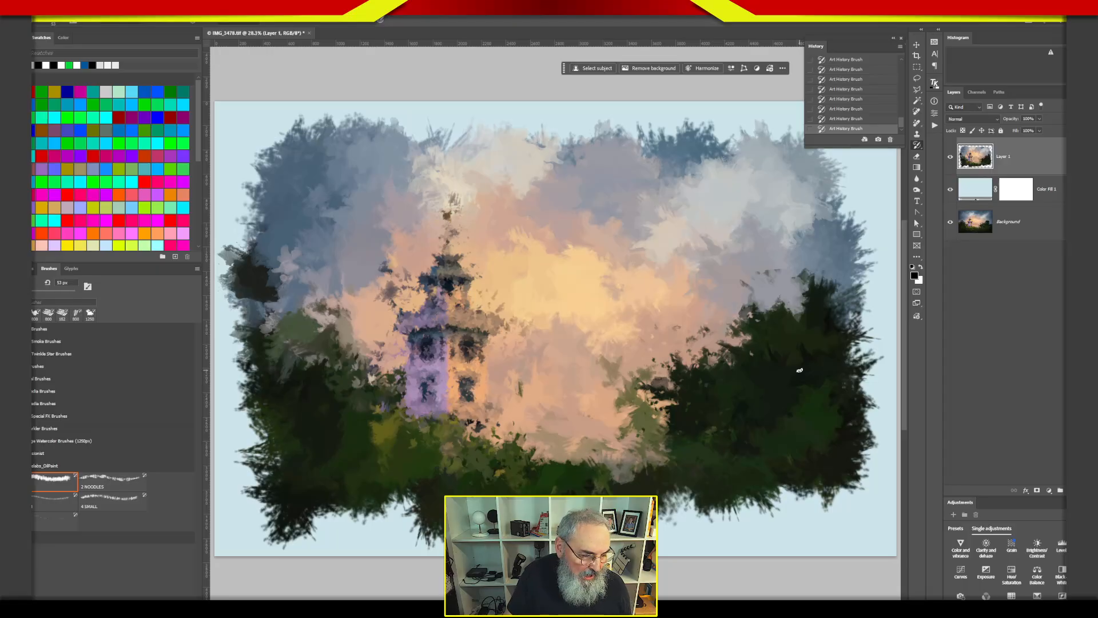
pyautogui.click(66, 468)
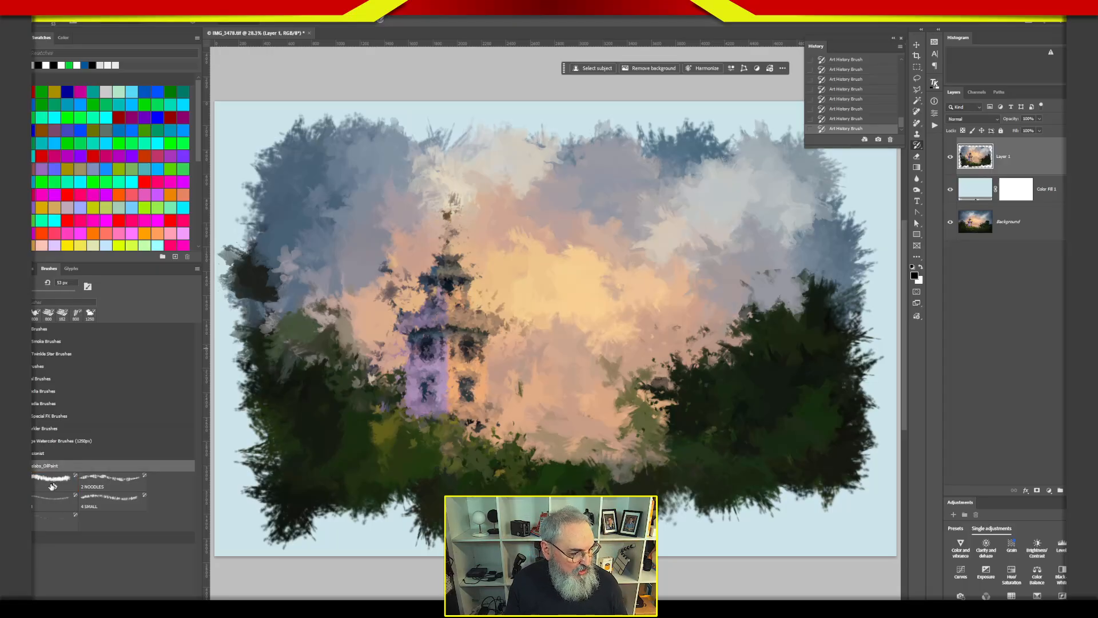
pyautogui.click(53, 486)
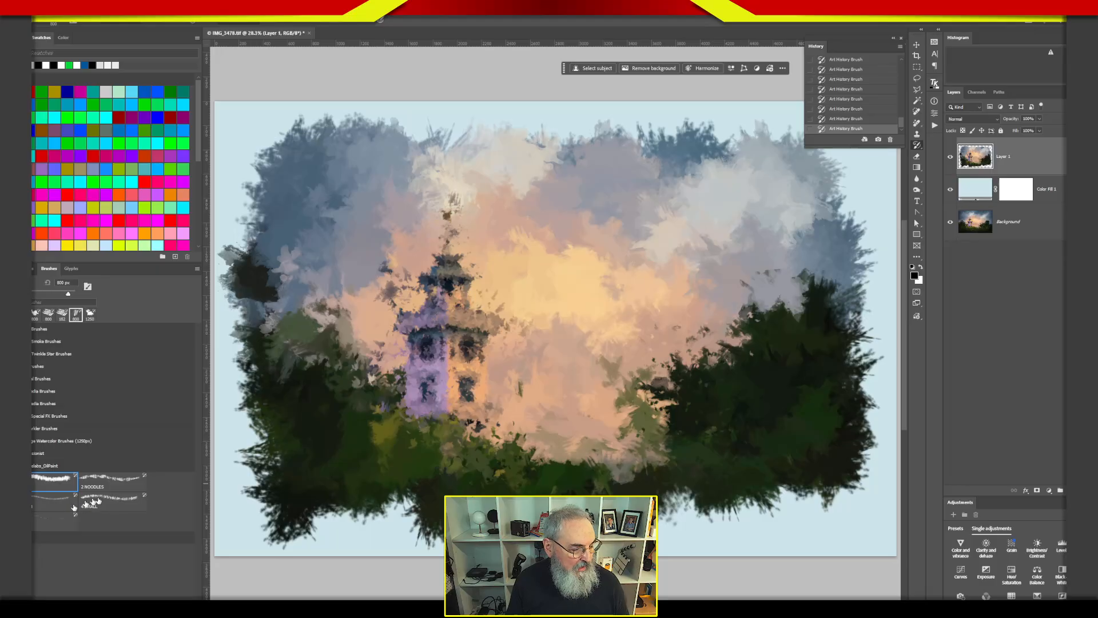
pyautogui.moveTo(303, 171)
pyautogui.mouseDown()
pyautogui.moveTo(331, 213)
pyautogui.moveTo(430, 244)
pyautogui.mouseUp()
pyautogui.moveTo(449, 300)
pyautogui.mouseDown()
pyautogui.moveTo(501, 261)
pyautogui.moveTo(567, 432)
pyautogui.moveTo(687, 245)
pyautogui.moveTo(764, 362)
pyautogui.moveTo(803, 397)
pyautogui.moveTo(695, 459)
pyautogui.moveTo(493, 448)
pyautogui.moveTo(656, 424)
pyautogui.moveTo(695, 459)
pyautogui.moveTo(742, 335)
pyautogui.moveTo(710, 209)
pyautogui.moveTo(631, 173)
pyautogui.moveTo(697, 168)
pyautogui.moveTo(324, 177)
pyautogui.moveTo(517, 166)
pyautogui.moveTo(422, 162)
pyautogui.moveTo(282, 373)
pyautogui.moveTo(298, 493)
pyautogui.moveTo(373, 505)
pyautogui.moveTo(629, 483)
pyautogui.moveTo(777, 498)
pyautogui.moveTo(540, 505)
pyautogui.moveTo(787, 490)
pyautogui.moveTo(856, 274)
pyautogui.moveTo(811, 192)
pyautogui.moveTo(645, 405)
pyautogui.moveTo(412, 288)
pyautogui.moveTo(427, 378)
pyautogui.moveTo(766, 369)
pyautogui.mouseUp()
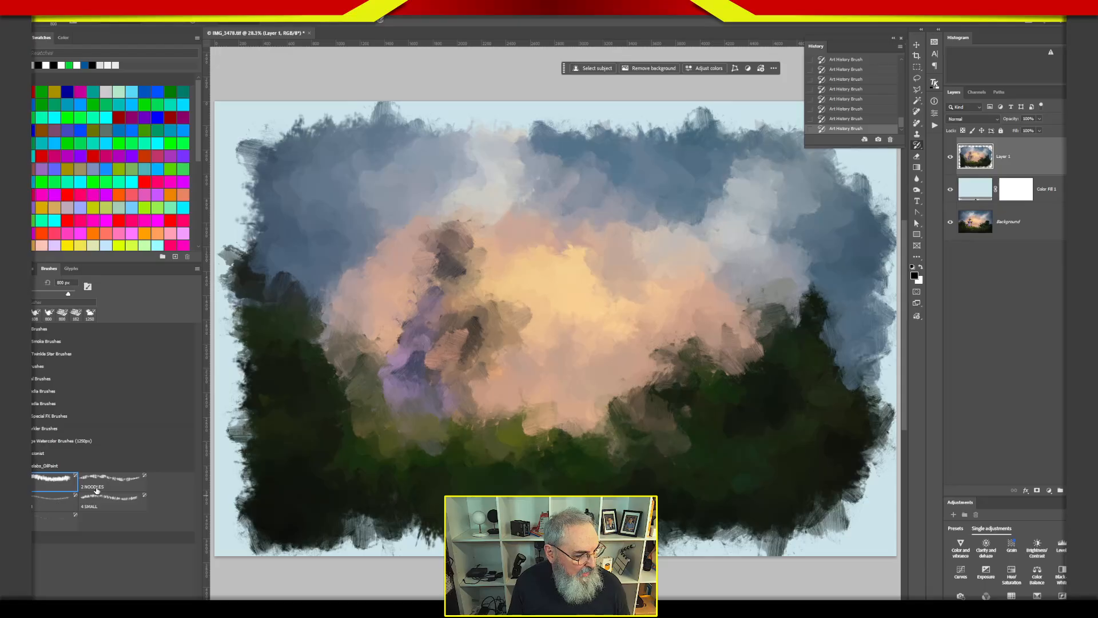
pyautogui.moveTo(412, 333)
pyautogui.mouseDown()
pyautogui.moveTo(468, 243)
pyautogui.moveTo(476, 295)
pyautogui.moveTo(448, 370)
pyautogui.moveTo(419, 386)
pyautogui.moveTo(401, 381)
pyautogui.moveTo(478, 284)
pyautogui.moveTo(502, 341)
pyautogui.moveTo(443, 346)
pyautogui.moveTo(475, 326)
pyautogui.moveTo(496, 353)
pyautogui.moveTo(493, 404)
pyautogui.moveTo(469, 439)
pyautogui.moveTo(425, 246)
pyautogui.moveTo(344, 306)
pyautogui.moveTo(425, 264)
pyautogui.moveTo(535, 235)
pyautogui.moveTo(606, 252)
pyautogui.moveTo(564, 233)
pyautogui.moveTo(572, 302)
pyautogui.moveTo(671, 287)
pyautogui.moveTo(571, 273)
pyautogui.moveTo(540, 237)
pyautogui.moveTo(622, 246)
pyautogui.mouseUp()
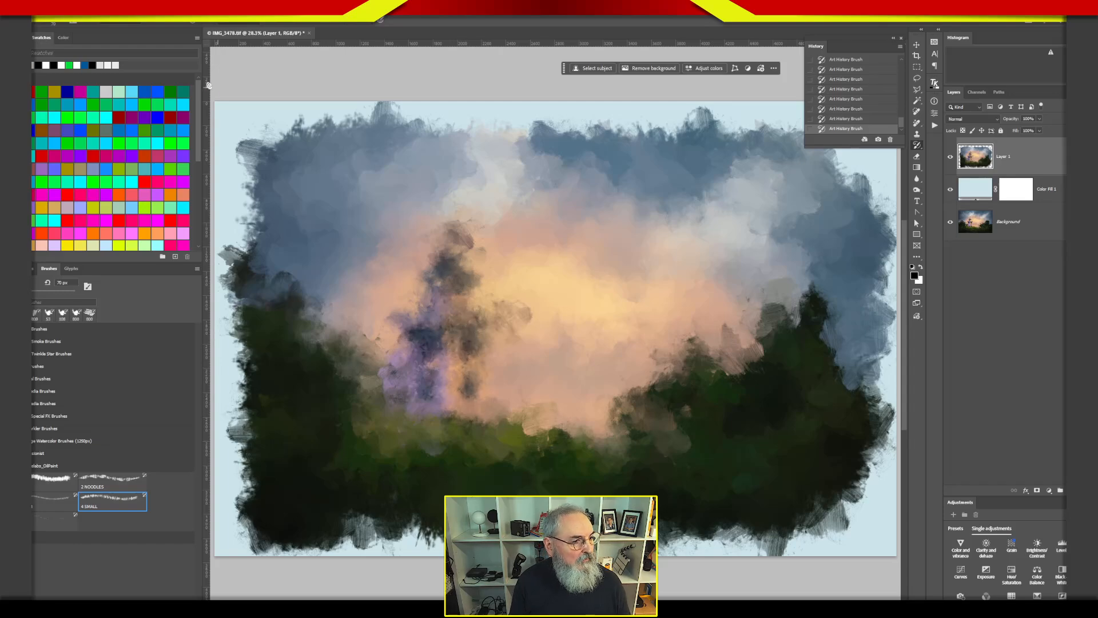
# - Select a tight stroke style and define the tower's spire, ledge and windows with the 4 SMALL brush at 70 px
pyautogui.click(240, 26)
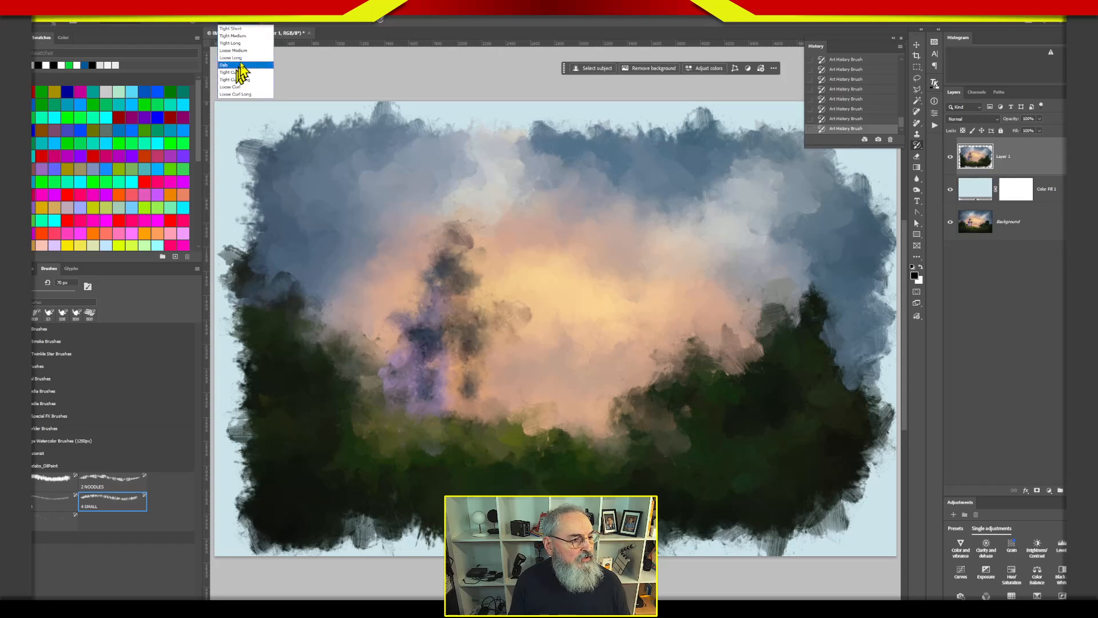
pyautogui.click(242, 36)
pyautogui.moveTo(444, 272)
pyautogui.mouseDown()
pyautogui.moveTo(434, 298)
pyautogui.moveTo(451, 319)
pyautogui.moveTo(441, 395)
pyautogui.moveTo(454, 396)
pyautogui.moveTo(466, 290)
pyautogui.mouseUp()
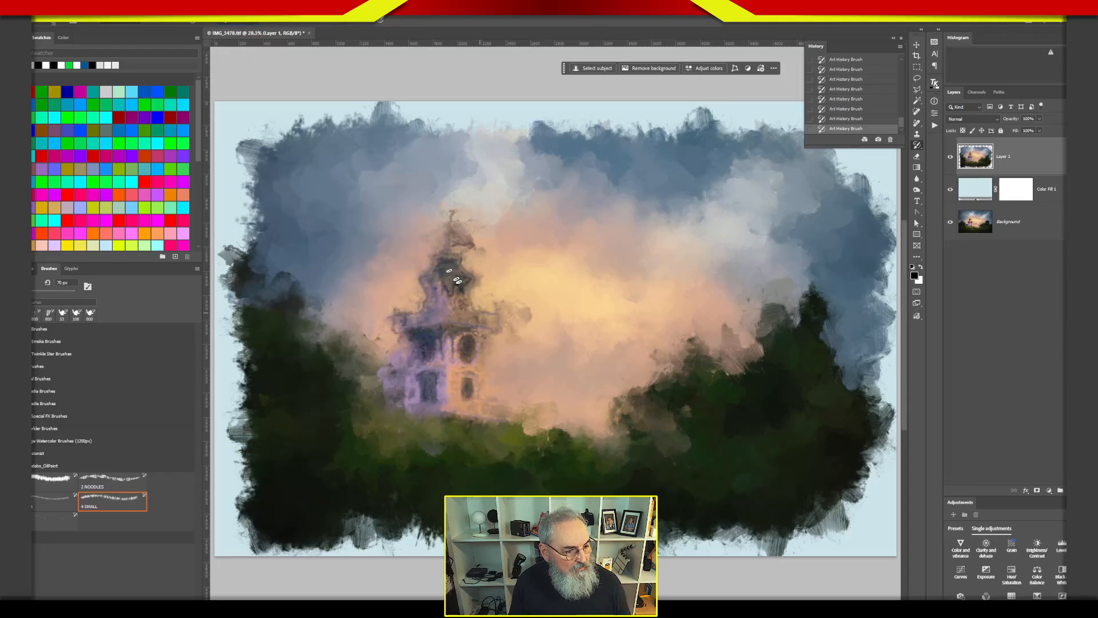
pyautogui.moveTo(446, 246)
pyautogui.mouseDown()
pyautogui.moveTo(441, 316)
pyautogui.moveTo(460, 380)
pyautogui.moveTo(473, 329)
pyautogui.moveTo(504, 395)
pyautogui.mouseUp()
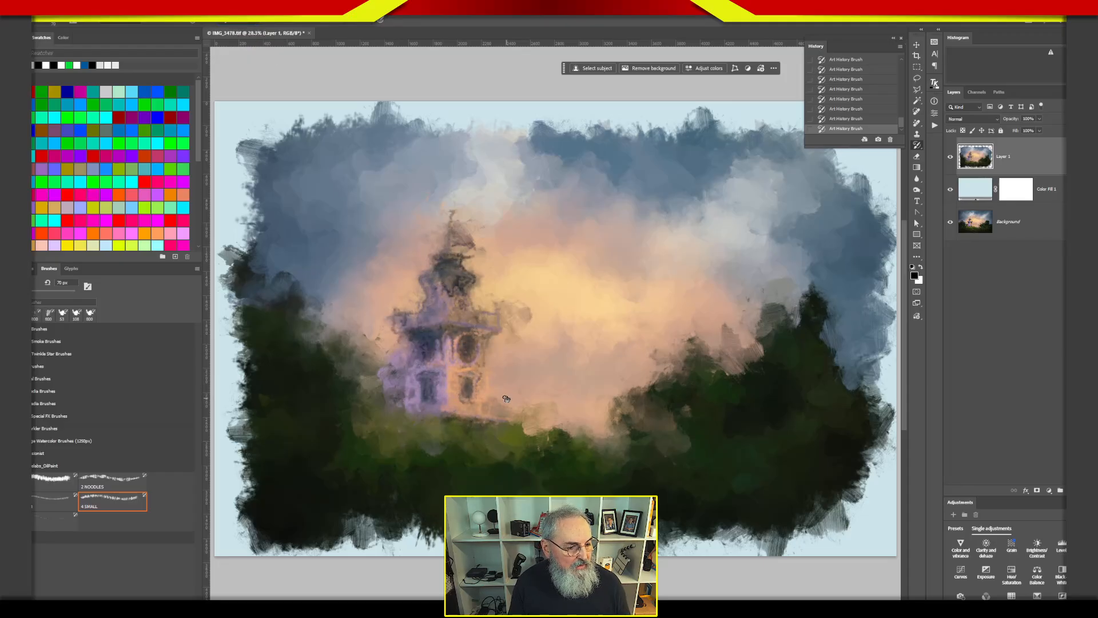
# - Switch to the finest oil paint preset, try different stroke styles, and refine the tower's windows and walls
pyautogui.click(52, 521)
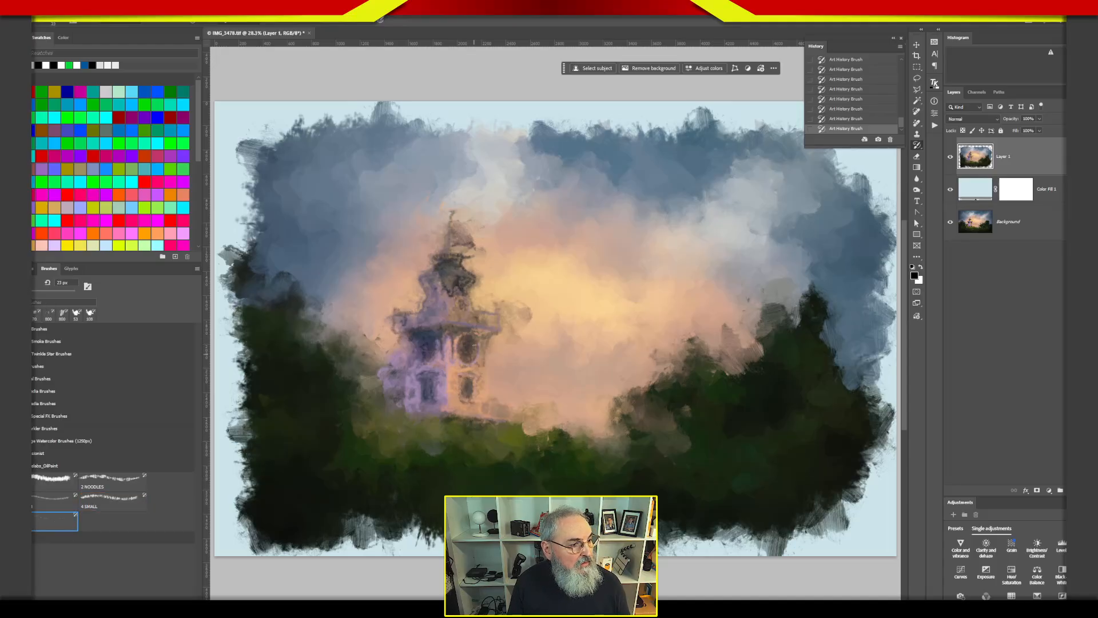
pyautogui.click(245, 20)
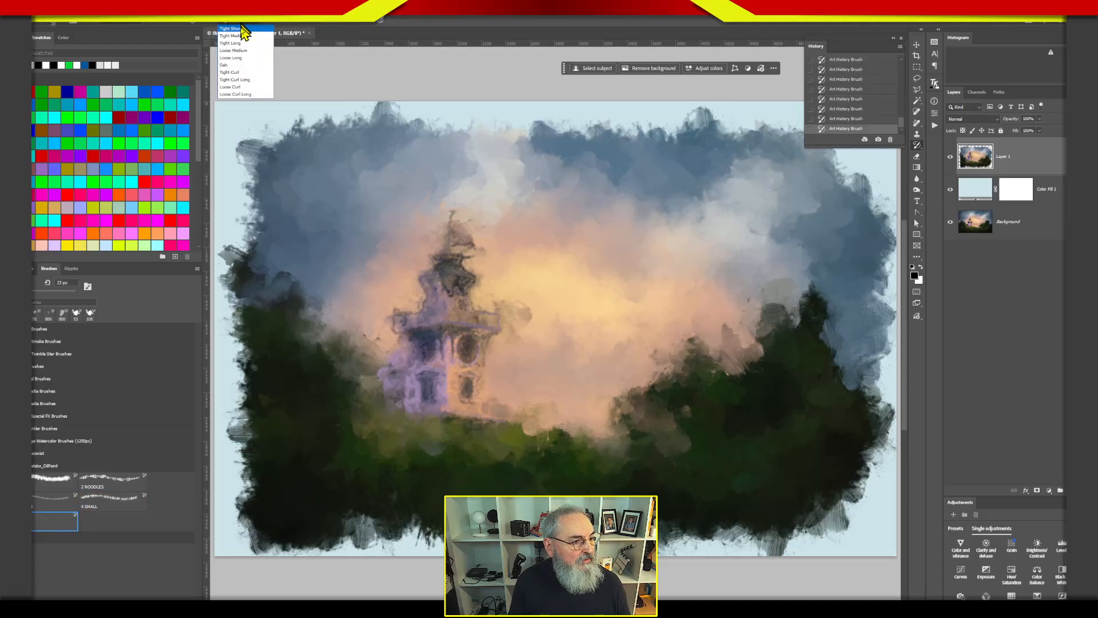
pyautogui.click(238, 66)
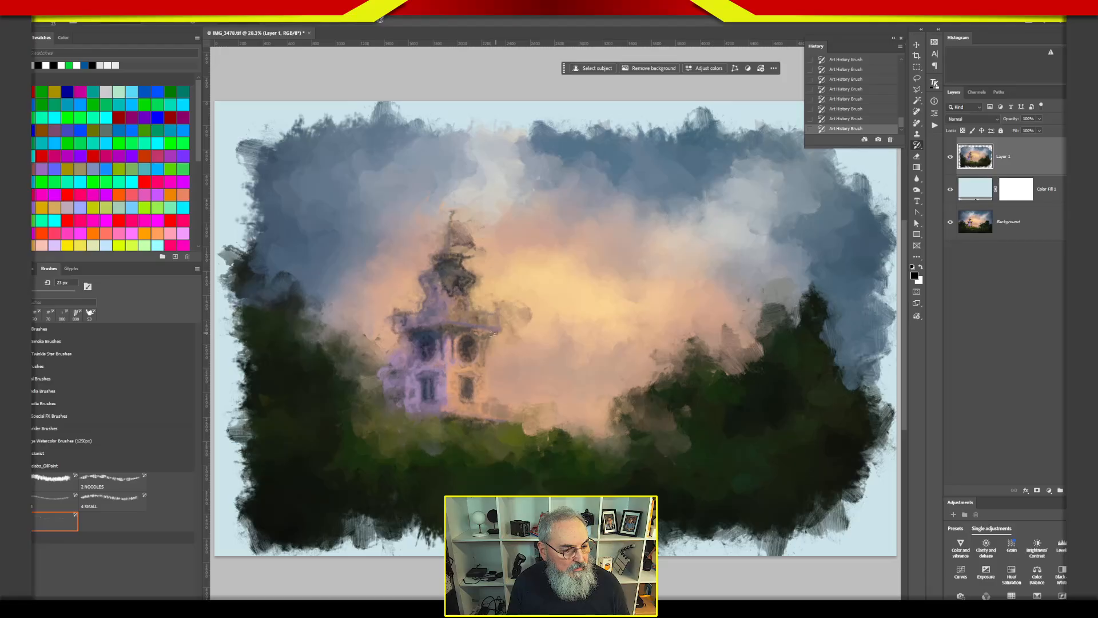
pyautogui.click(260, 24)
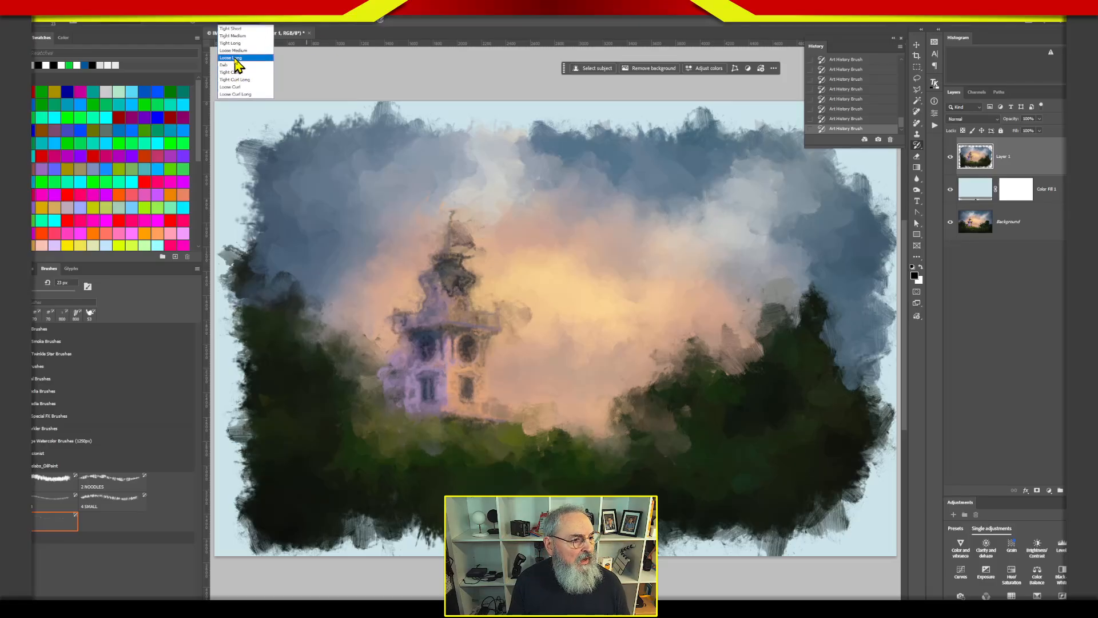
pyautogui.click(236, 51)
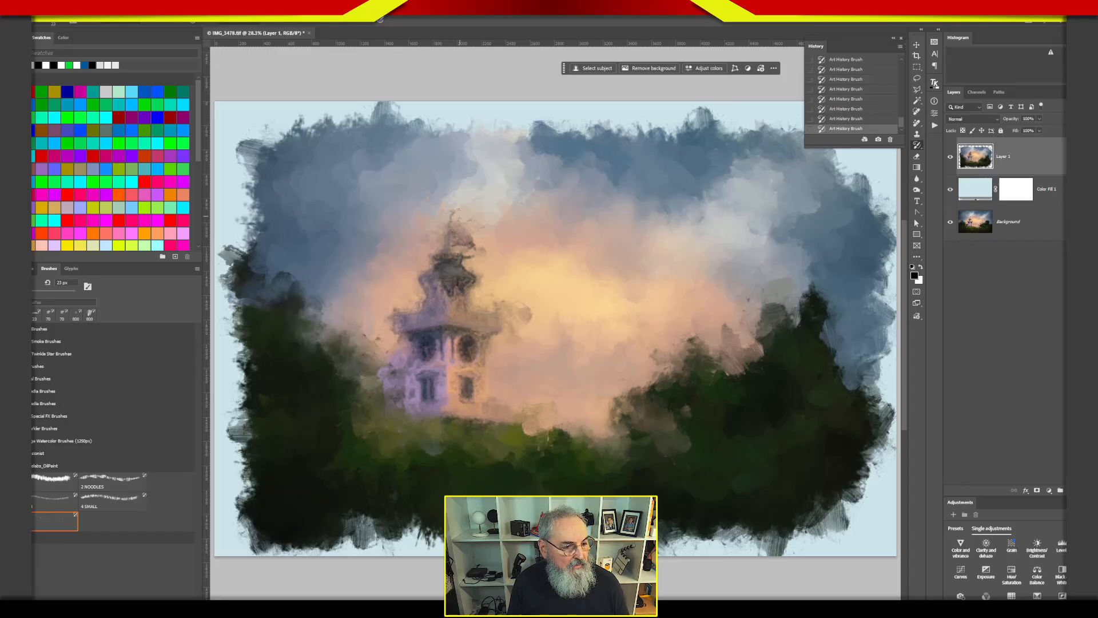
# - Change the stroke style again and sharpen the tower's spire, railing and base with the fine oil paint preset
pyautogui.click(243, 24)
pyautogui.click(238, 66)
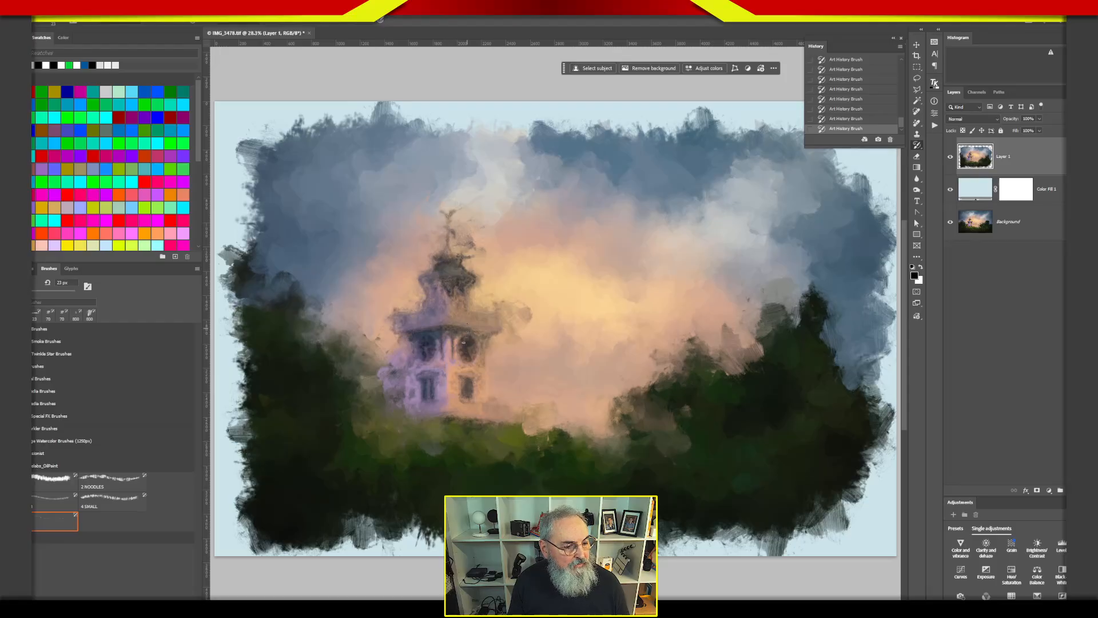
pyautogui.click(56, 501)
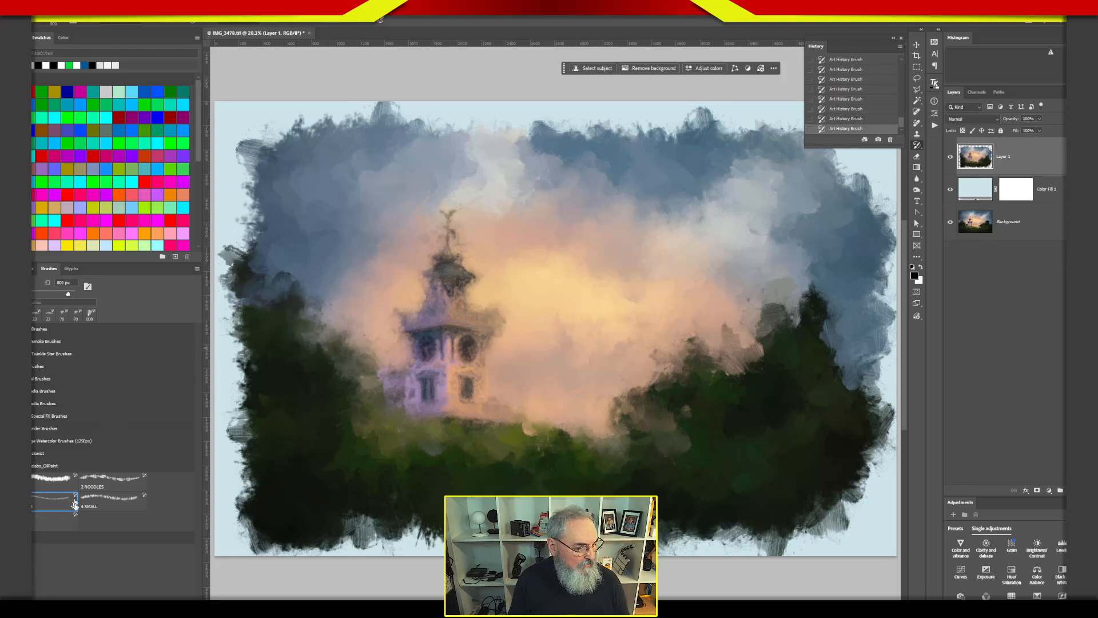
pyautogui.click(60, 522)
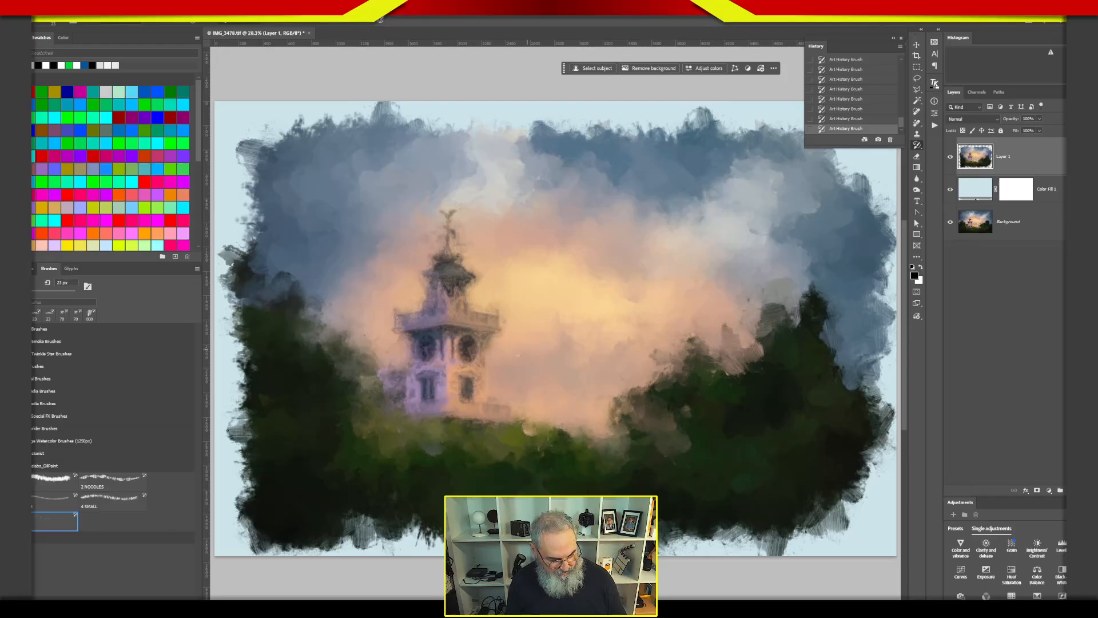
pyautogui.moveTo(481, 405); pyautogui.dragTo(539, 403)
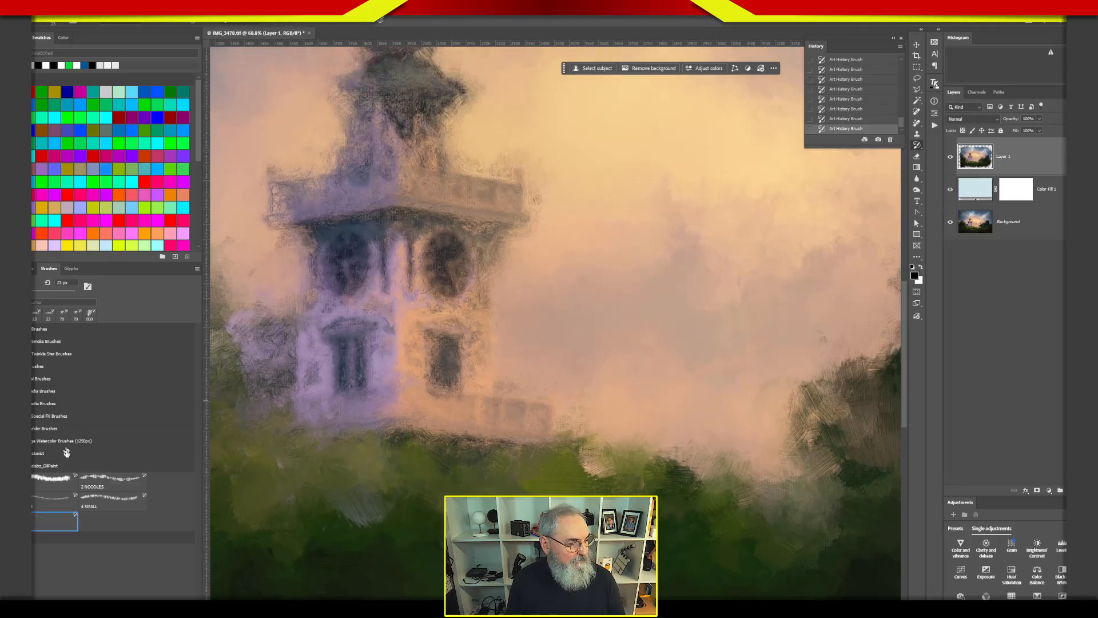
# - Choose another 1250 px tip, reduce it to 63 px, try strokes over the tower and hedge, and undo them
pyautogui.click(87, 286)
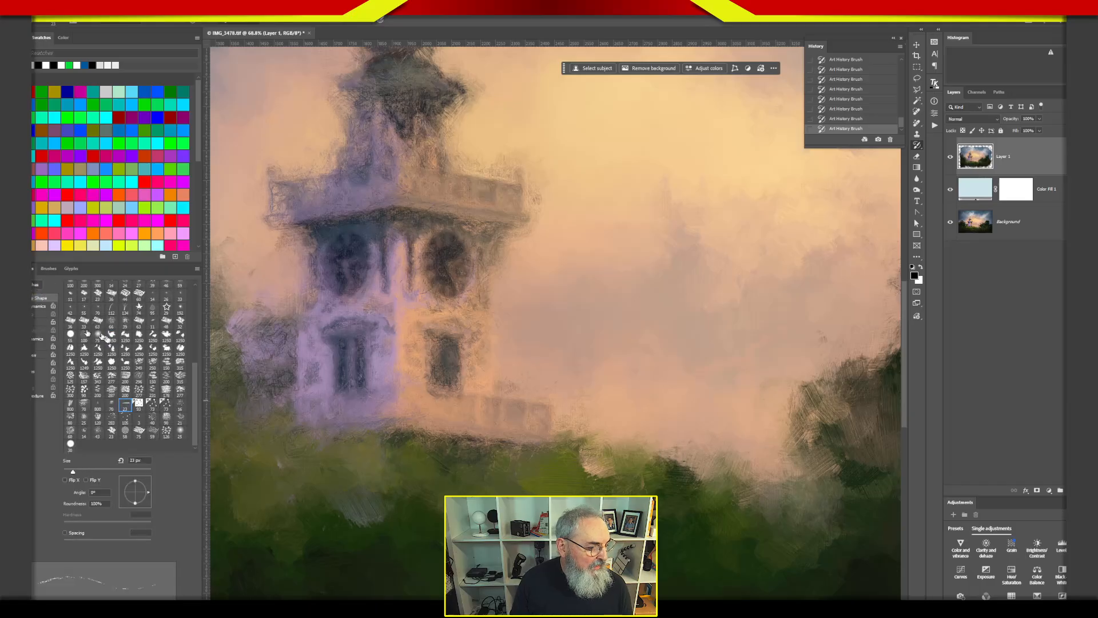
pyautogui.click(138, 335)
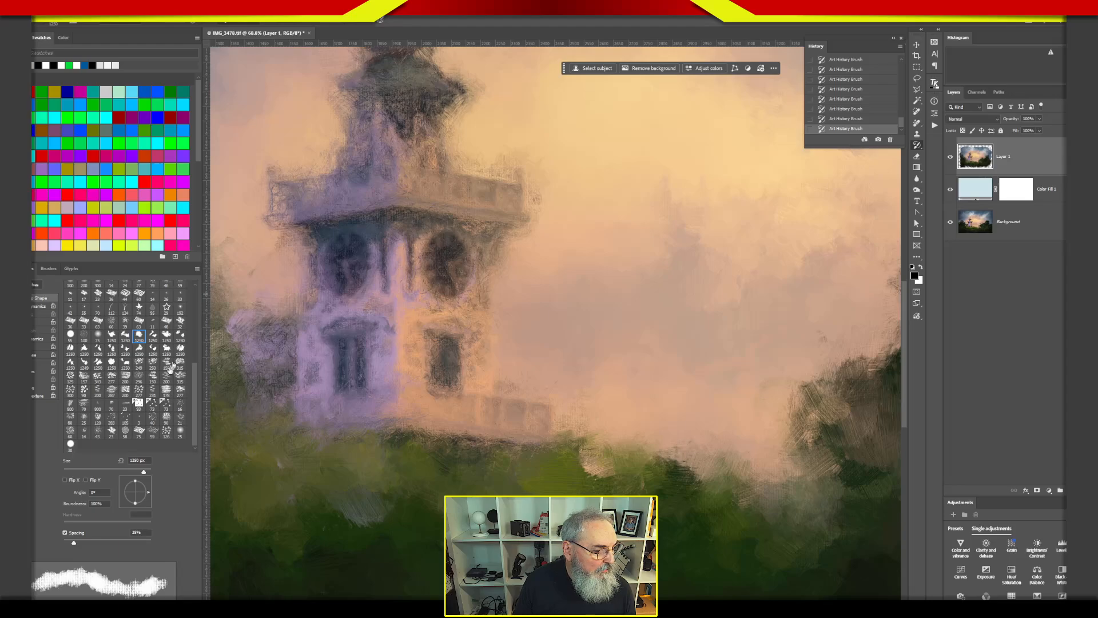
pyautogui.click(181, 348)
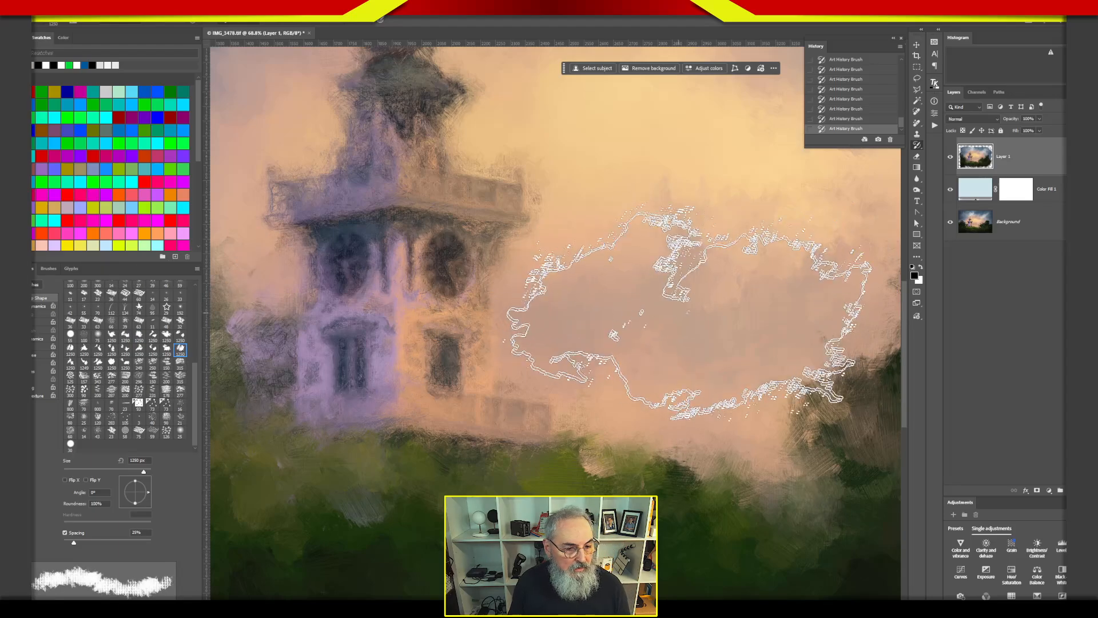
pyautogui.moveTo(621, 301)
pyautogui.mouseDown()
pyautogui.moveTo(450, 311)
pyautogui.moveTo(462, 317)
pyautogui.mouseUp()
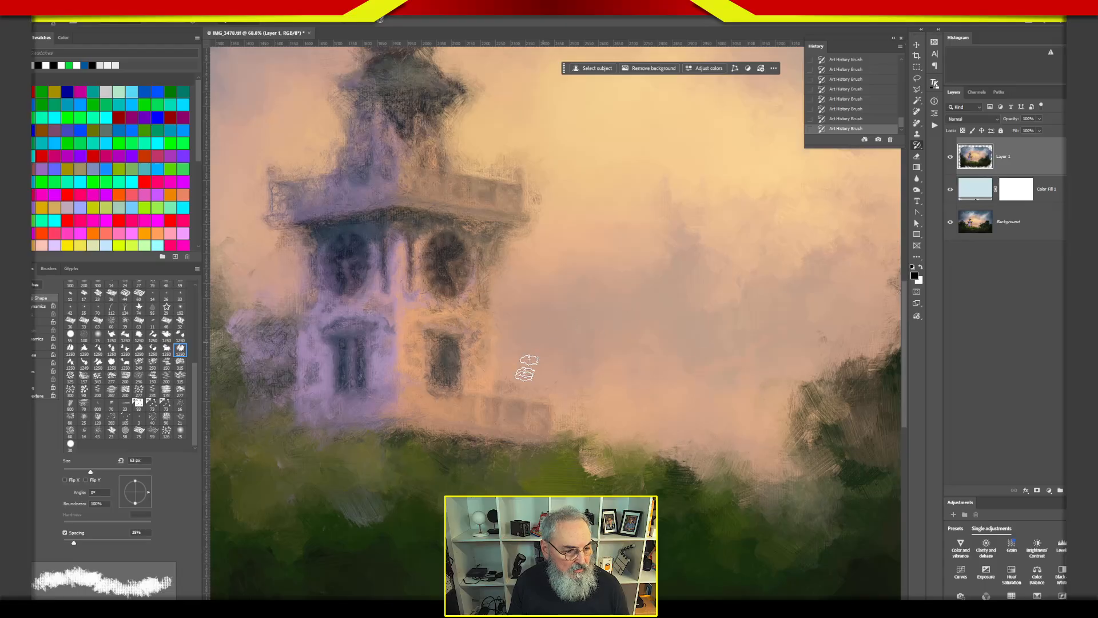
pyautogui.moveTo(533, 352); pyautogui.dragTo(554, 367)
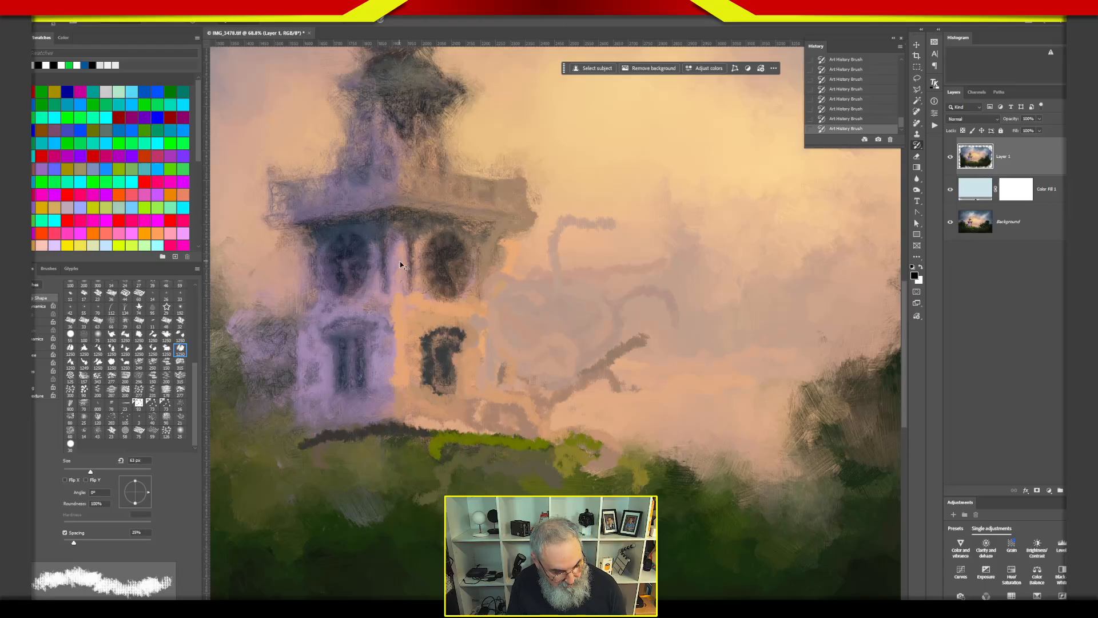
pyautogui.hotkey('ctrl', 'z')
# - Set the stroke style to Dab and add leafy dabs to the hedge below the tower and the right tree's edge
pyautogui.click(239, 21)
pyautogui.click(239, 66)
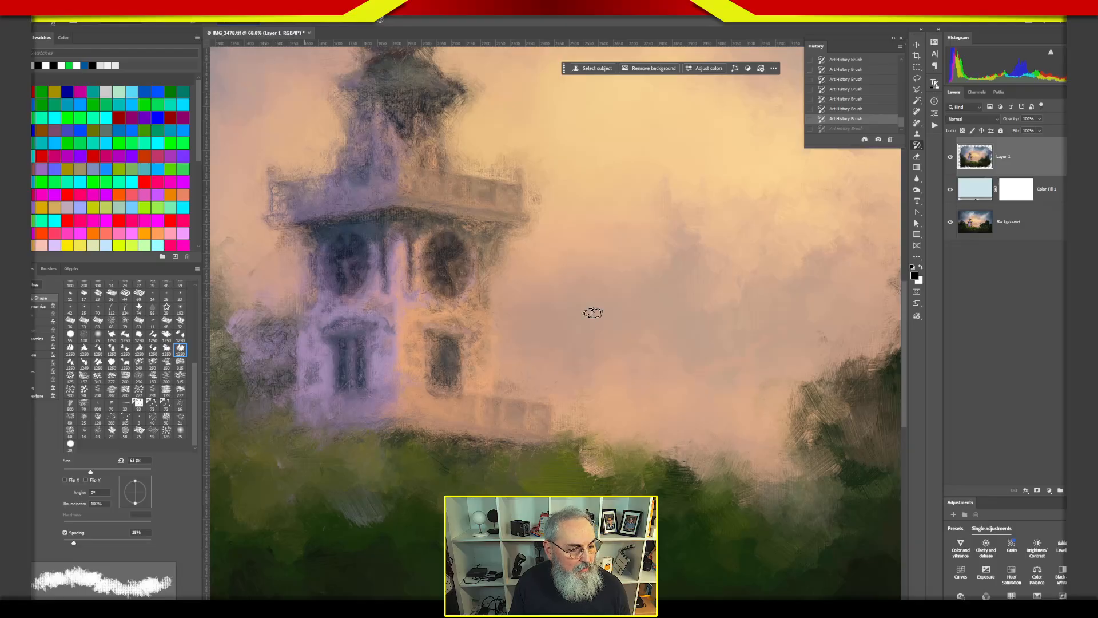
pyautogui.click(592, 386)
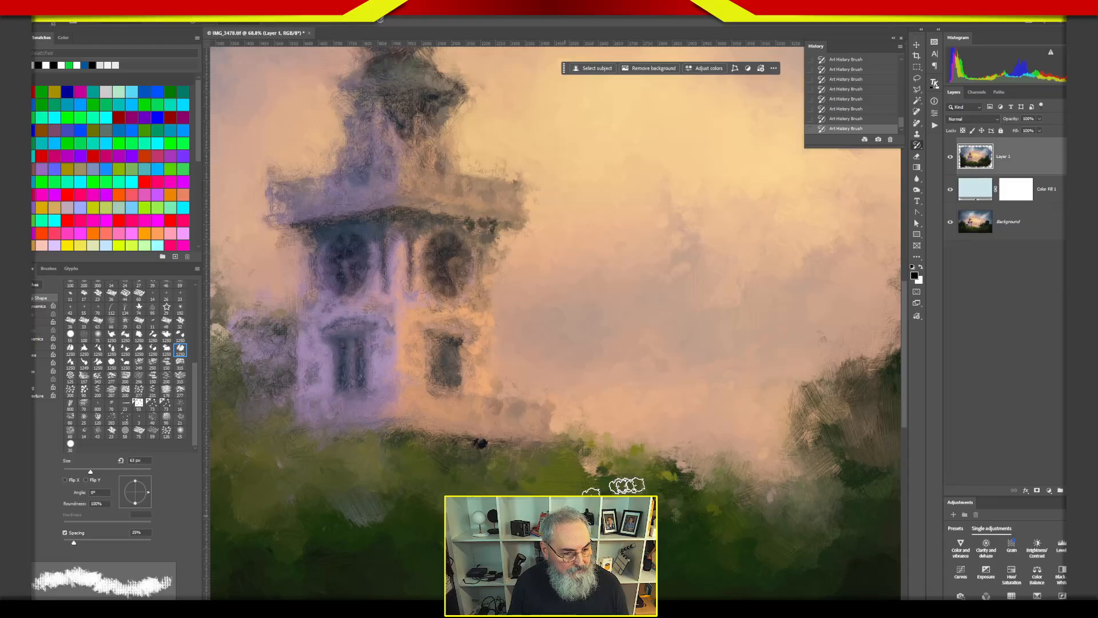
pyautogui.moveTo(783, 402)
pyautogui.mouseDown()
pyautogui.moveTo(819, 374)
pyautogui.moveTo(830, 459)
pyautogui.mouseUp()
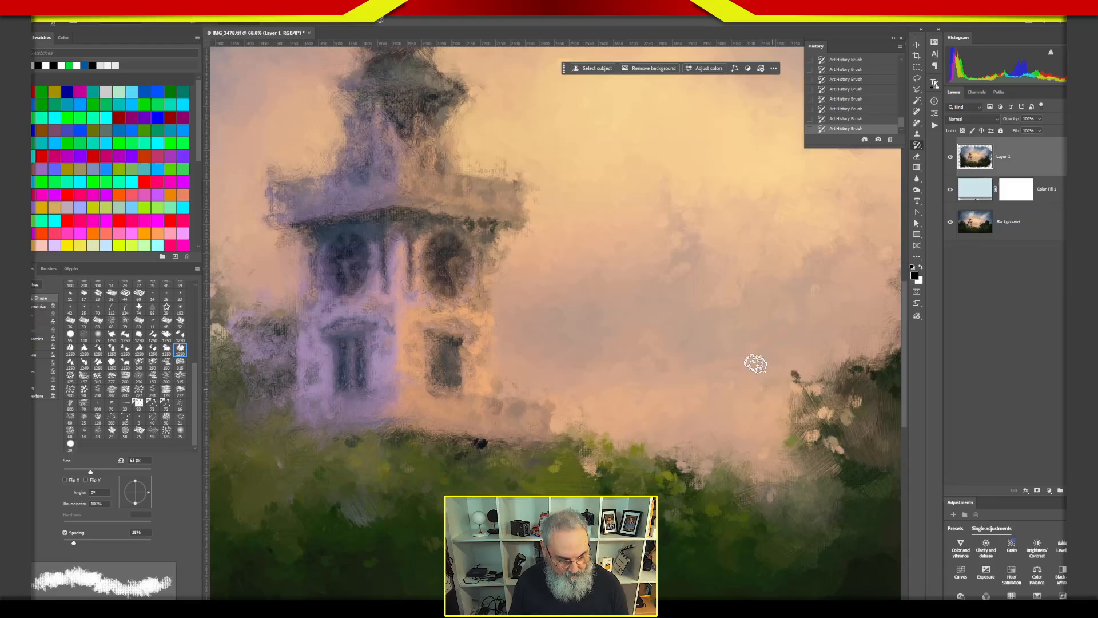
# - Paint light and dark green foliage dabs along the hedge and the upper outline of the right trees
pyautogui.moveTo(730, 347); pyautogui.dragTo(435, 404)
pyautogui.moveTo(612, 351)
pyautogui.mouseDown()
pyautogui.moveTo(751, 323)
pyautogui.moveTo(709, 436)
pyautogui.moveTo(638, 417)
pyautogui.moveTo(416, 482)
pyautogui.mouseUp()
pyautogui.moveTo(505, 352)
pyautogui.mouseDown()
pyautogui.moveTo(652, 264)
pyautogui.moveTo(516, 275)
pyautogui.moveTo(613, 446)
pyautogui.moveTo(403, 461)
pyautogui.moveTo(538, 344)
pyautogui.moveTo(520, 448)
pyautogui.mouseUp()
pyautogui.moveTo(444, 469); pyautogui.dragTo(729, 186)
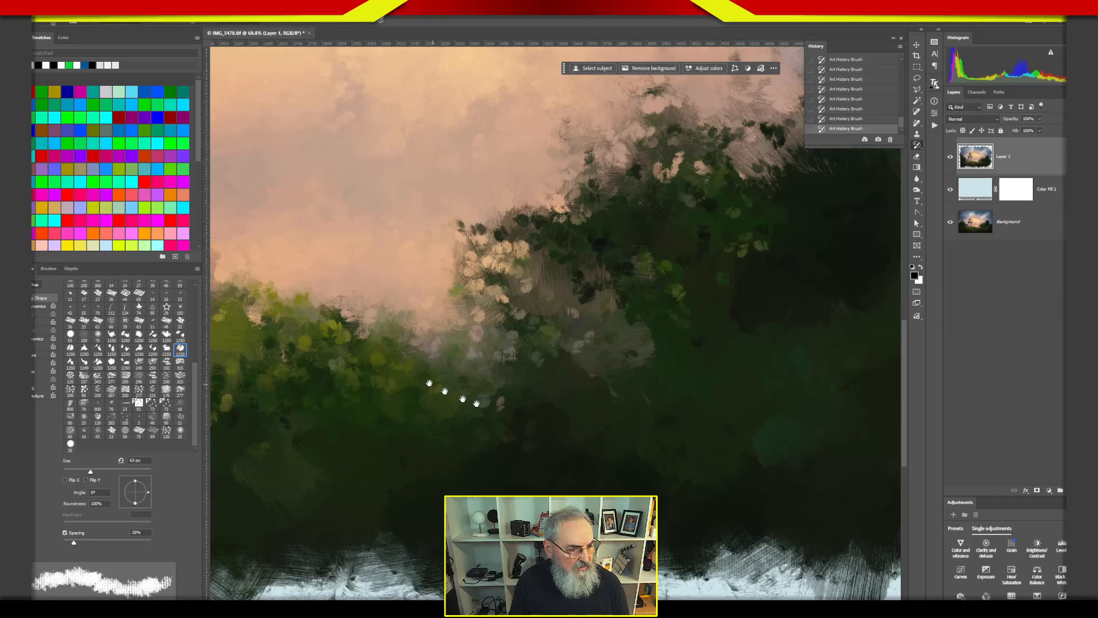
# - Dab foliage texture over the hedge left of the tower and along the left tree's outline
pyautogui.moveTo(431, 385); pyautogui.dragTo(581, 416)
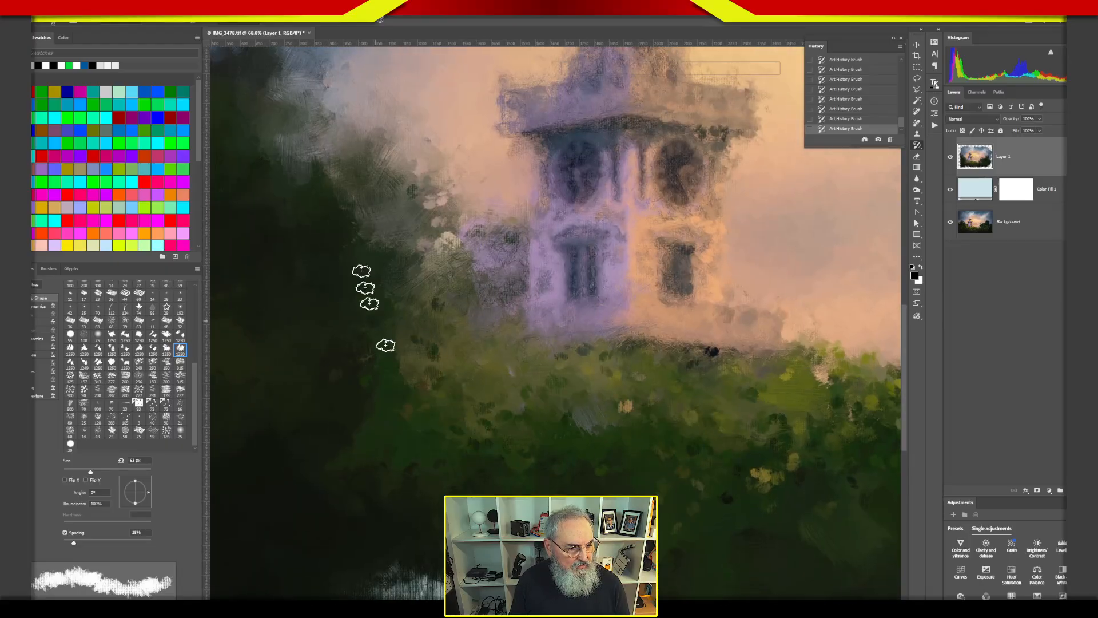
pyautogui.moveTo(514, 417); pyautogui.dragTo(569, 449)
pyautogui.moveTo(438, 210); pyautogui.dragTo(546, 280)
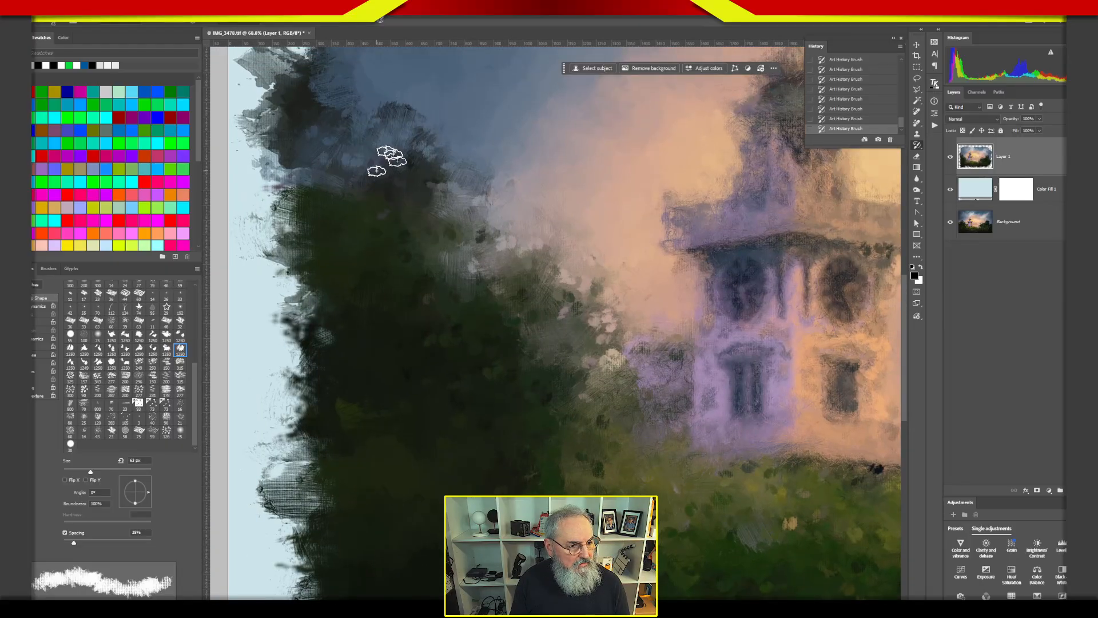
# - Switch to the regular Brush tool and choose a tip made of clustered spots
pyautogui.hotkey('ctrl', '0')
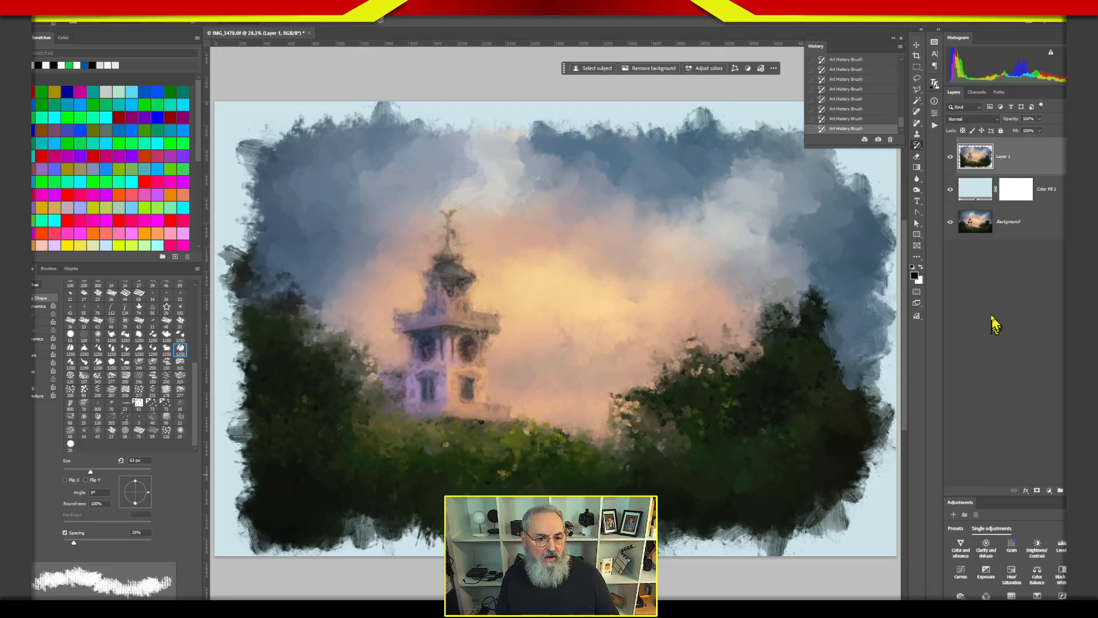
pyautogui.rightClick(920, 146)
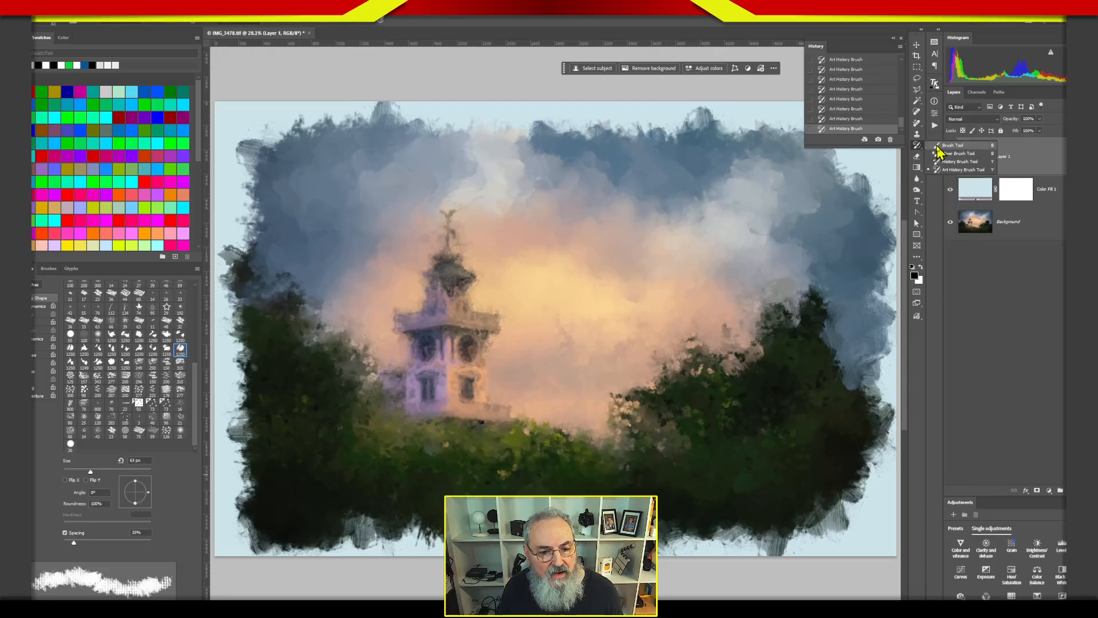
pyautogui.click(939, 146)
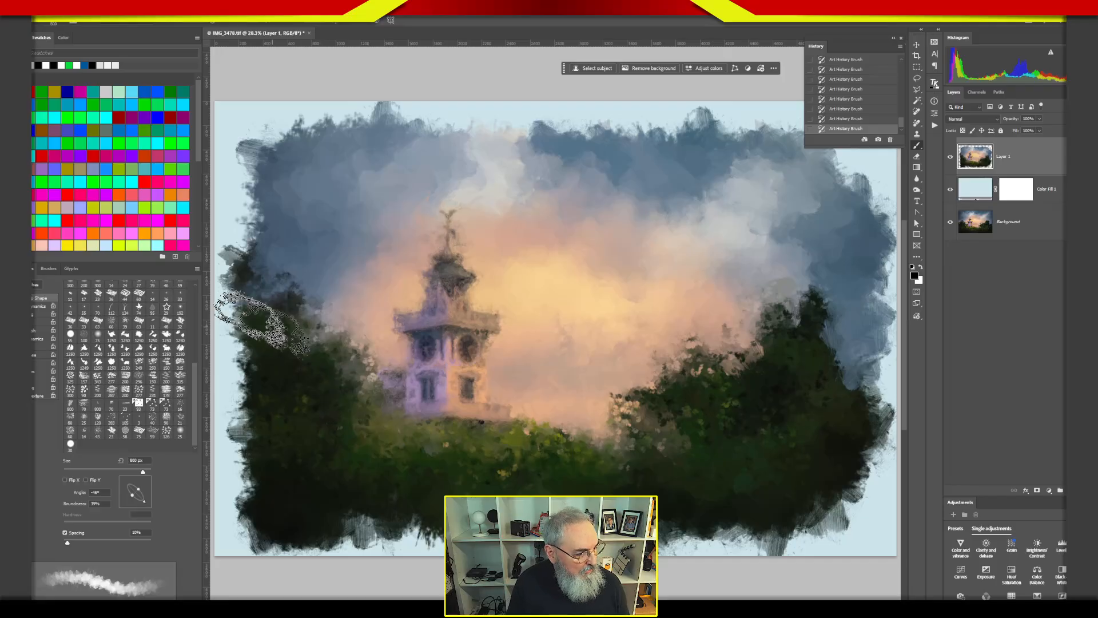
pyautogui.click(138, 391)
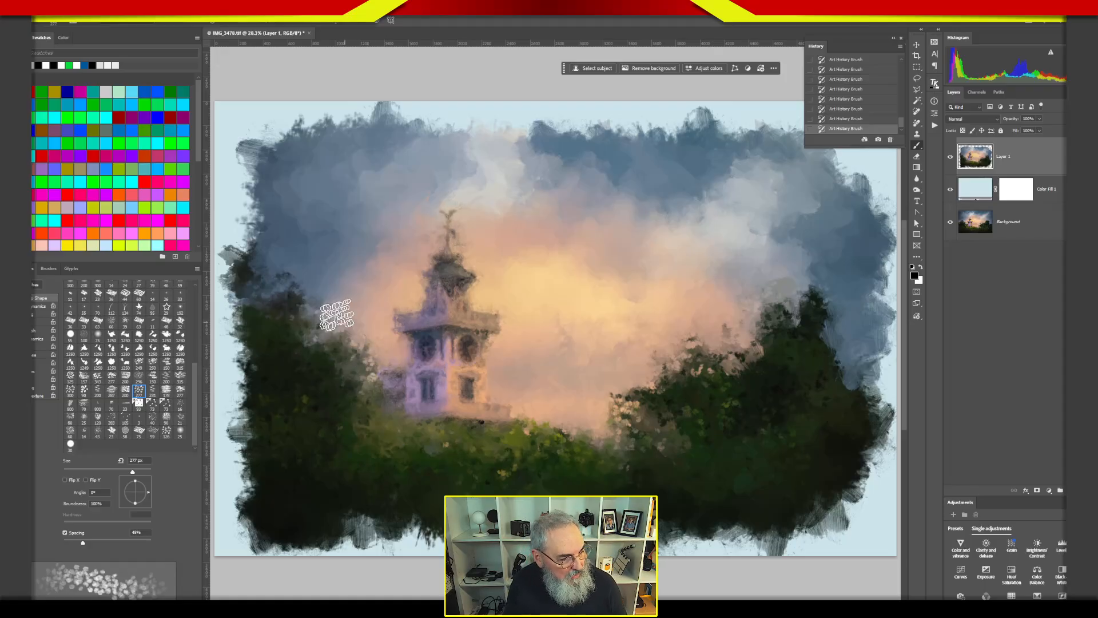
# - Sample a muted tone beside the left tree and stamp clustered spots as blossoms over the left trees and the hedge below
pyautogui.keyDown('alt'); pyautogui.click(367, 366); pyautogui.keyUp('alt')
pyautogui.click(302, 373)
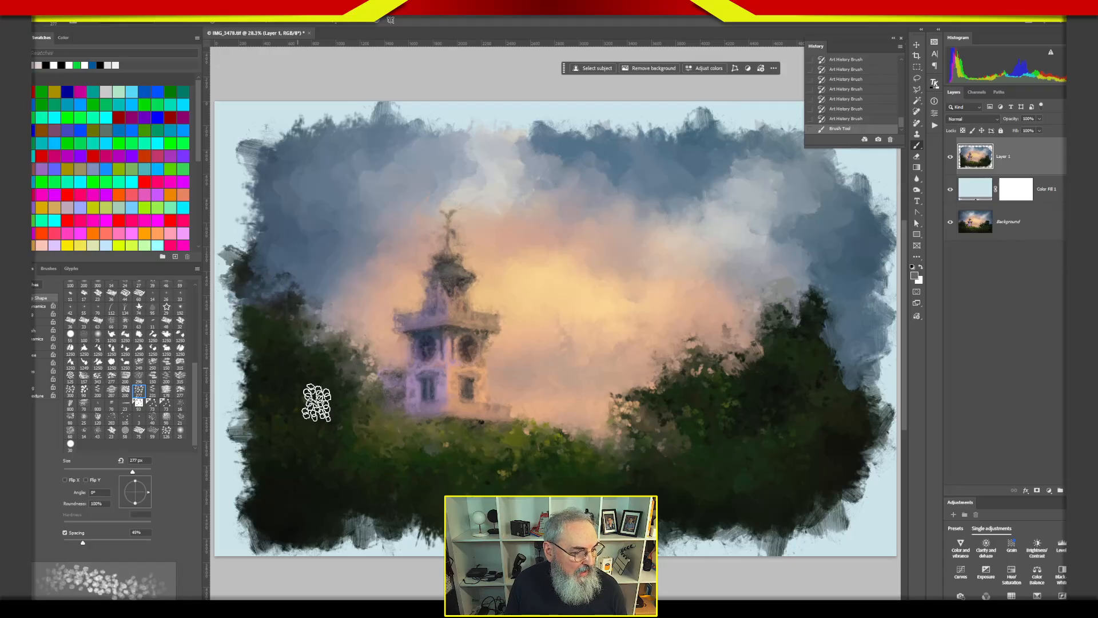
pyautogui.click(310, 373)
pyautogui.click(294, 382)
pyautogui.click(281, 431)
pyautogui.click(328, 462)
pyautogui.click(318, 386)
pyautogui.click(287, 475)
pyautogui.click(319, 448)
pyautogui.click(385, 481)
pyautogui.click(333, 434)
pyautogui.click(355, 420)
pyautogui.click(424, 484)
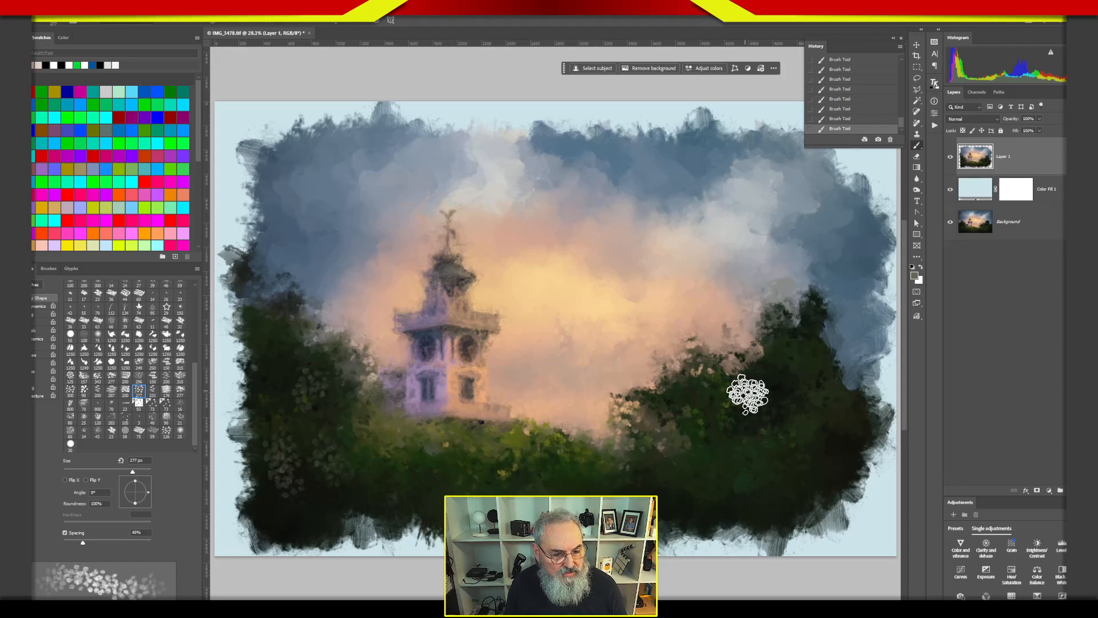
# - Sample a brownish tone at the right trees and stamp blossom clusters across their foliage and lower edge
pyautogui.click(732, 365)
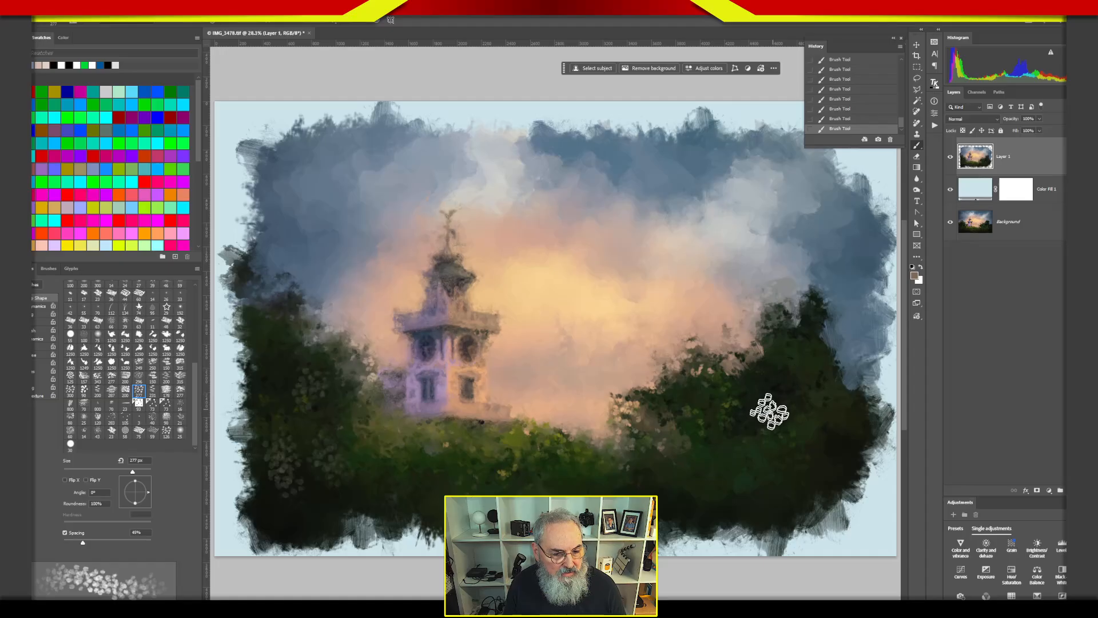
pyautogui.click(805, 378)
pyautogui.click(755, 433)
pyautogui.click(701, 476)
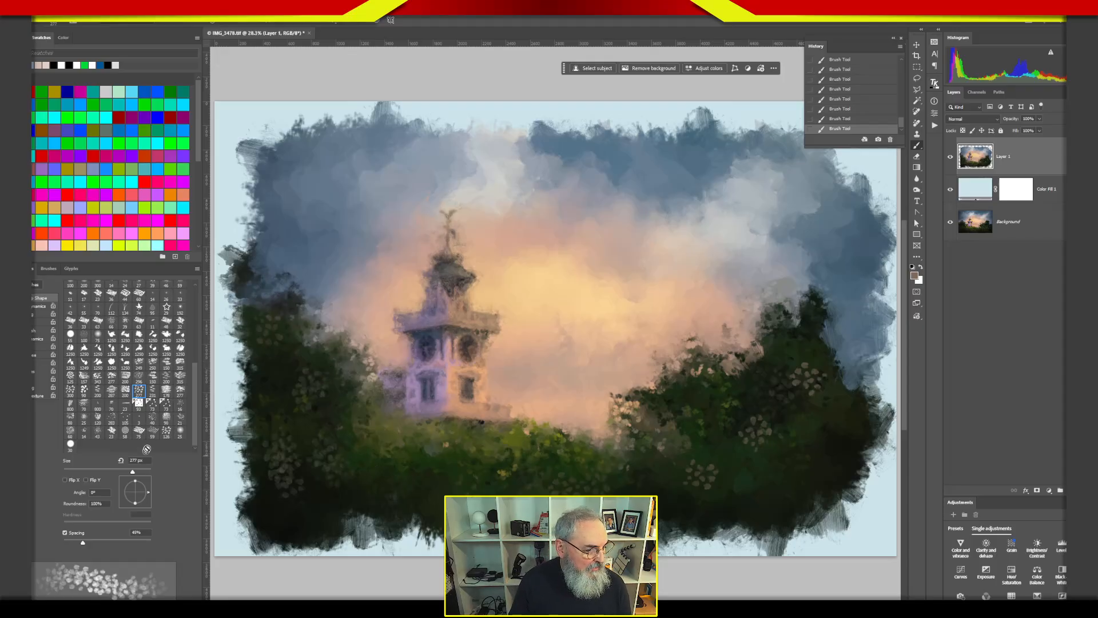
# - Choose the 44 px textured tip, enlarge it to about 760 px, and dab sampled brownish tones over the right trees
pyautogui.click(153, 418)
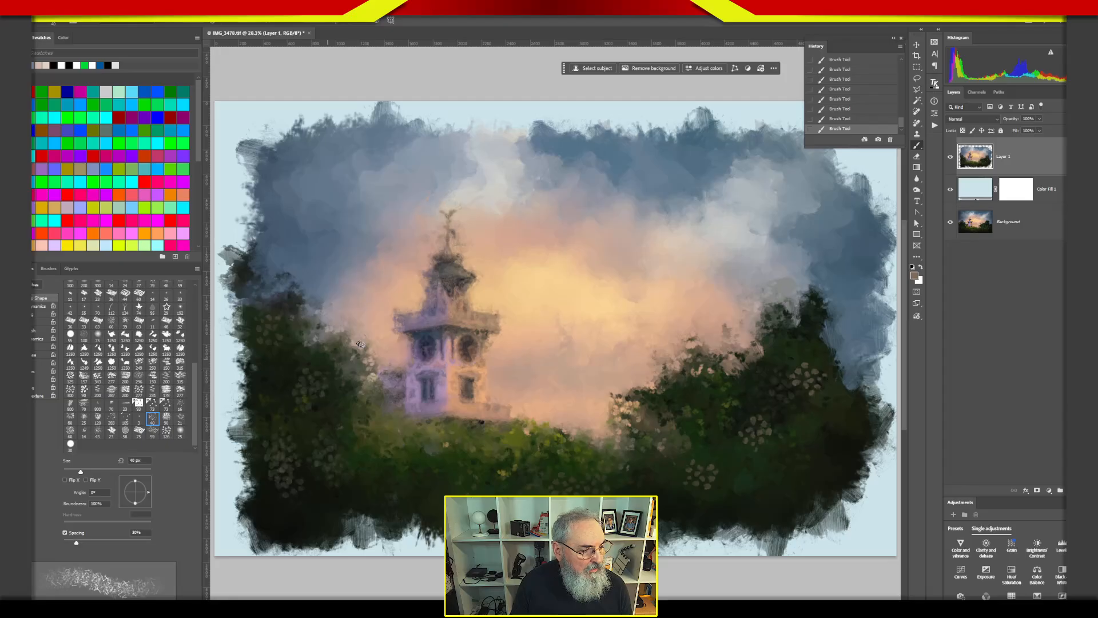
pyautogui.click(125, 292)
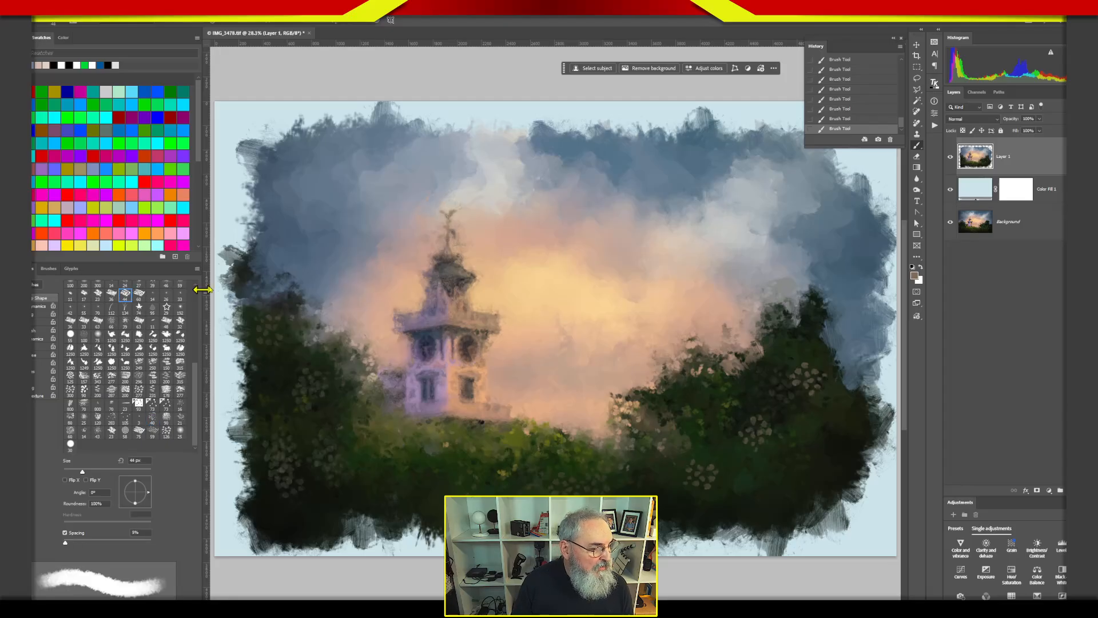
pyautogui.moveTo(368, 378); pyautogui.dragTo(415, 381)
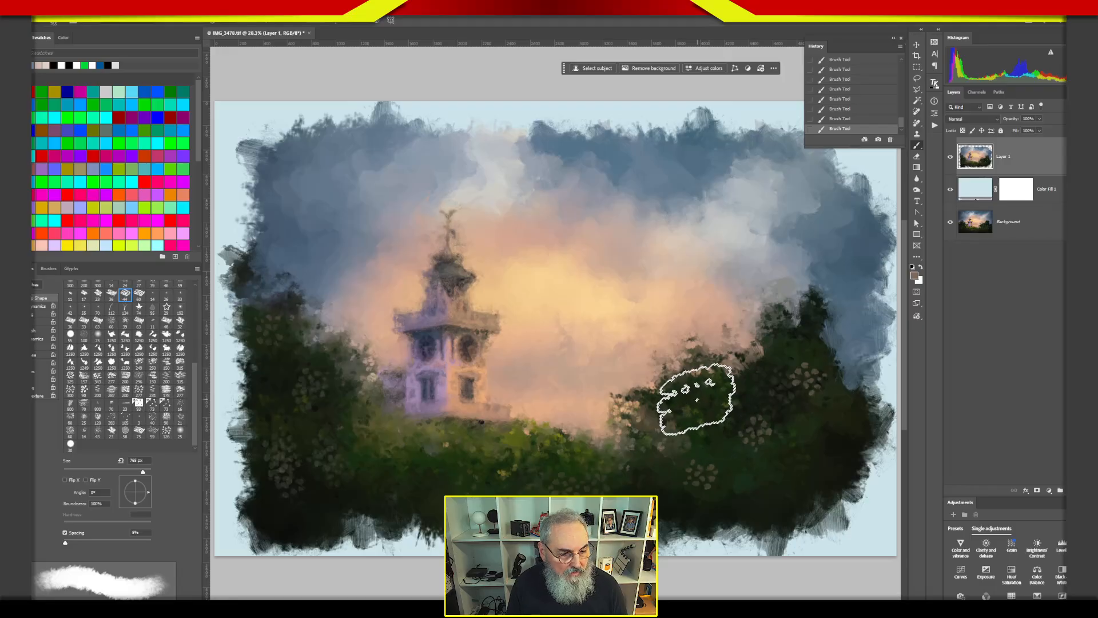
pyautogui.keyDown('alt'); pyautogui.click(754, 357); pyautogui.keyUp('alt')
pyautogui.click(794, 360)
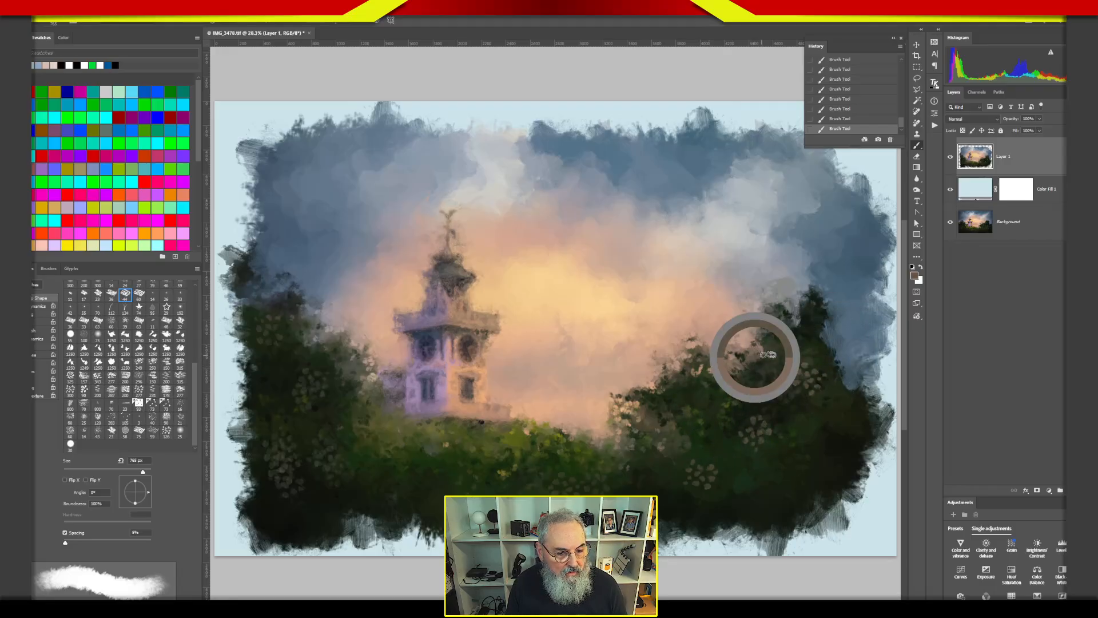
pyautogui.click(826, 411)
pyautogui.click(790, 476)
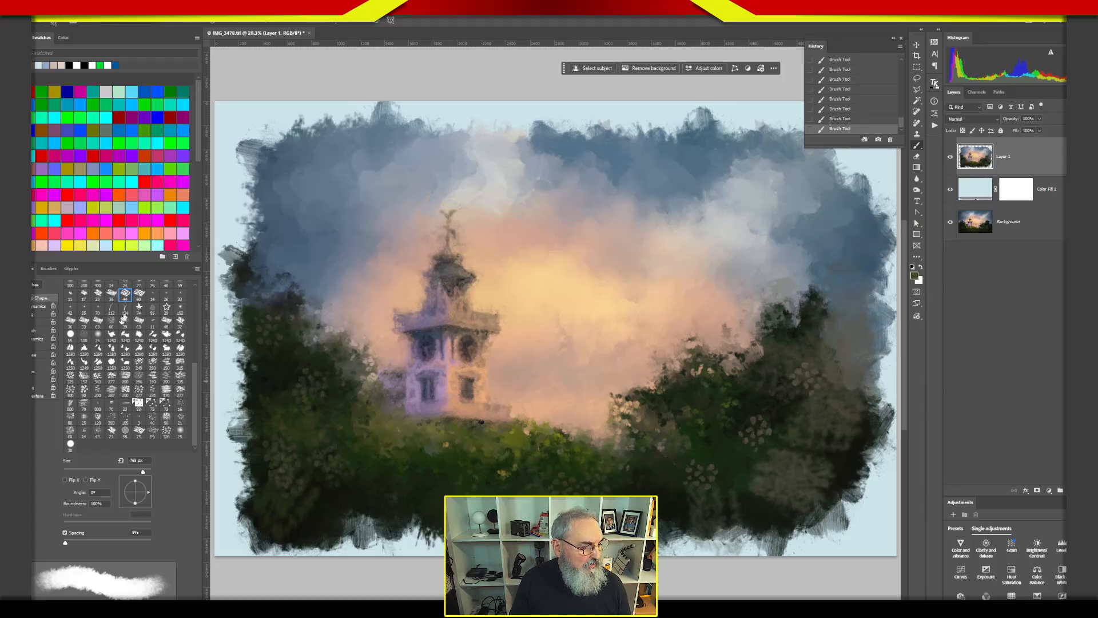
# - Try a very large scattered-star tip over the tower and left hedge, and undo the stamp
pyautogui.click(195, 354)
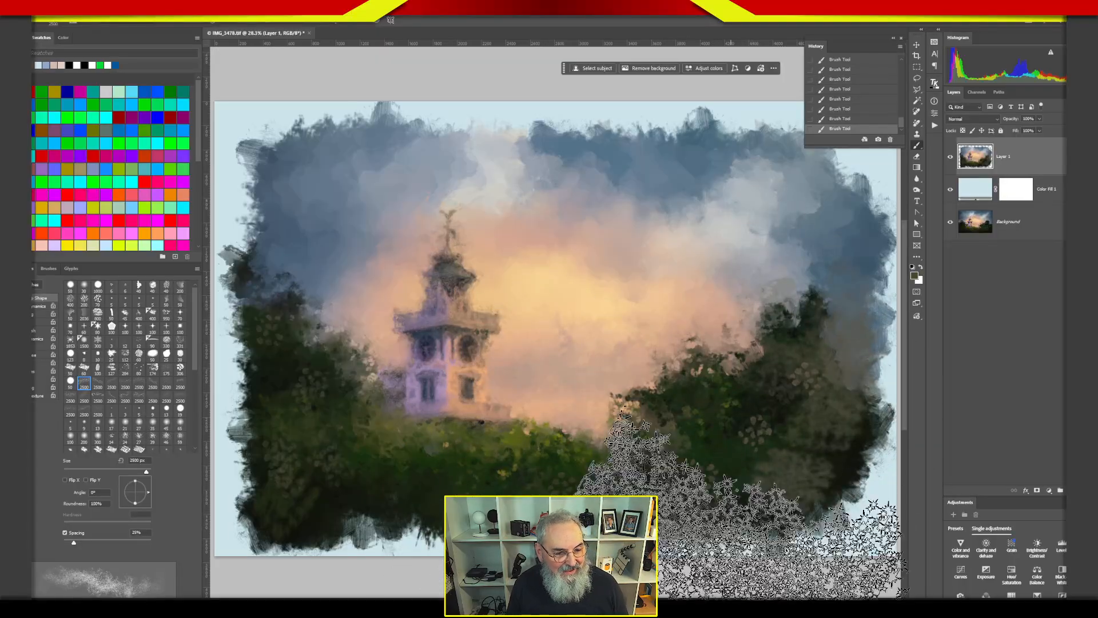
pyautogui.click(390, 393)
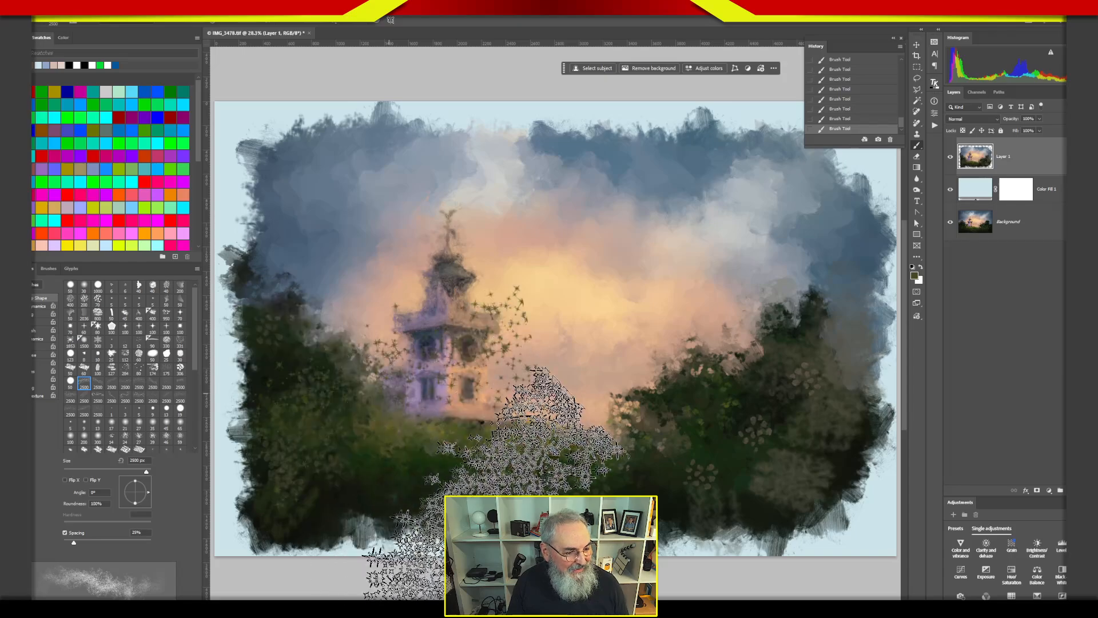
pyautogui.hotkey('ctrl', 'z')
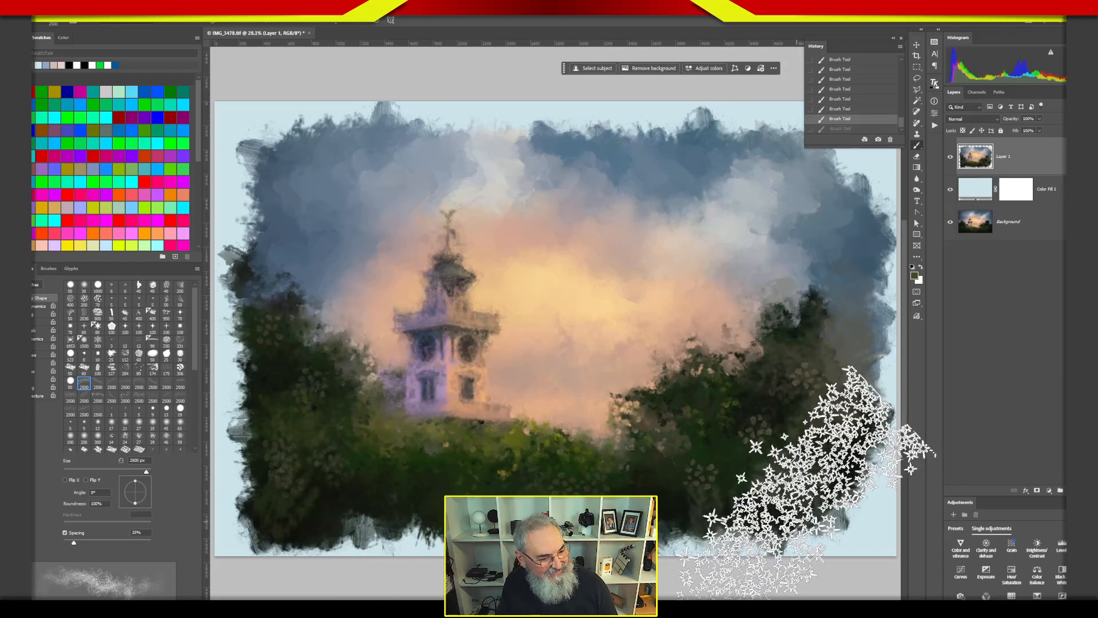
# - Choose the 800 px tip, dab the right hedge, paint sampled grey, yellow and peach tones into the sky, and leave the Brush tool
pyautogui.click(98, 313)
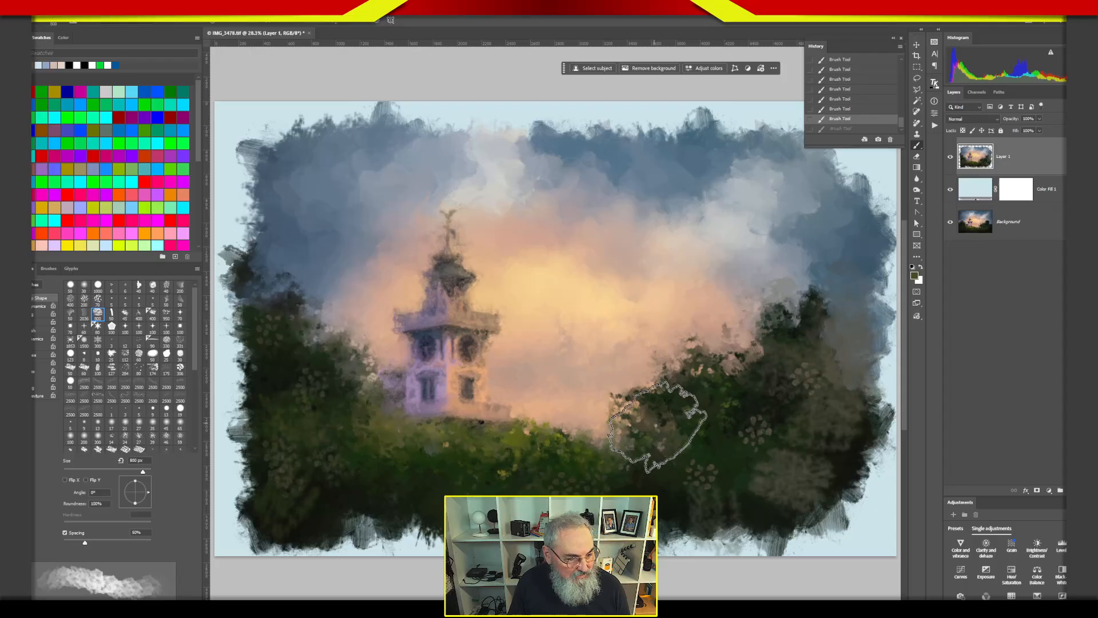
pyautogui.click(657, 446)
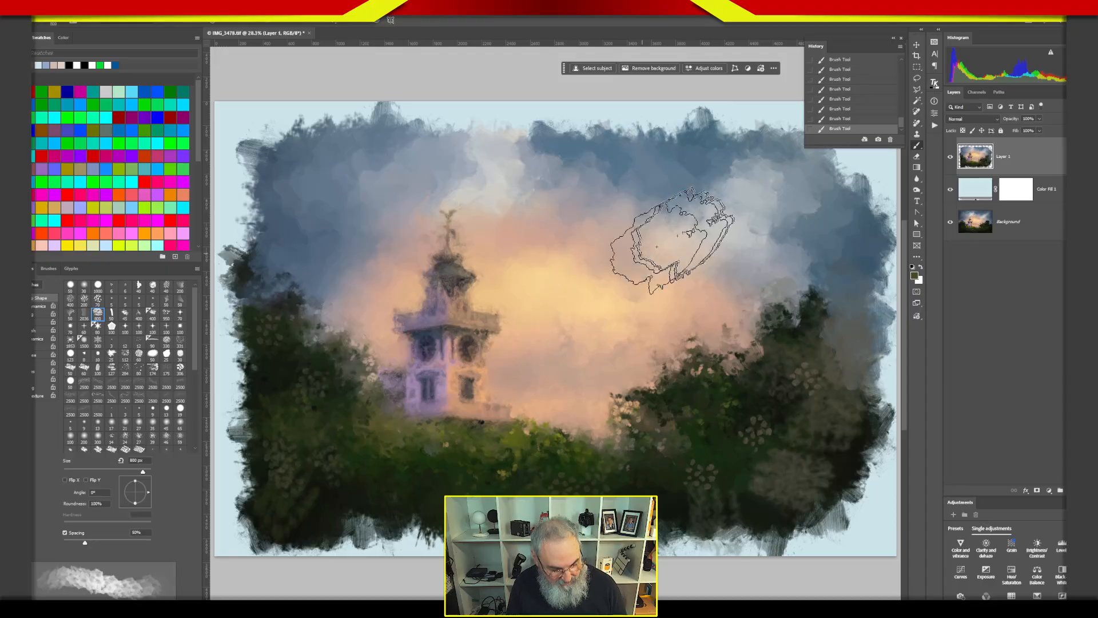
pyautogui.keyDown('alt'); pyautogui.click(699, 242); pyautogui.keyUp('alt')
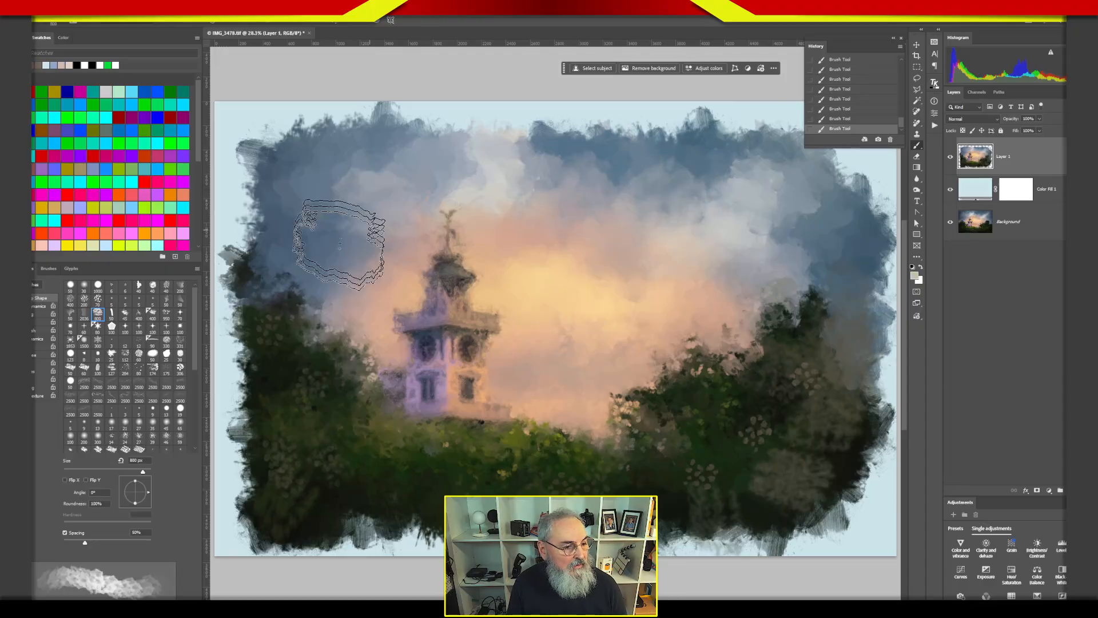
pyautogui.keyDown('alt'); pyautogui.click(575, 254); pyautogui.keyUp('alt')
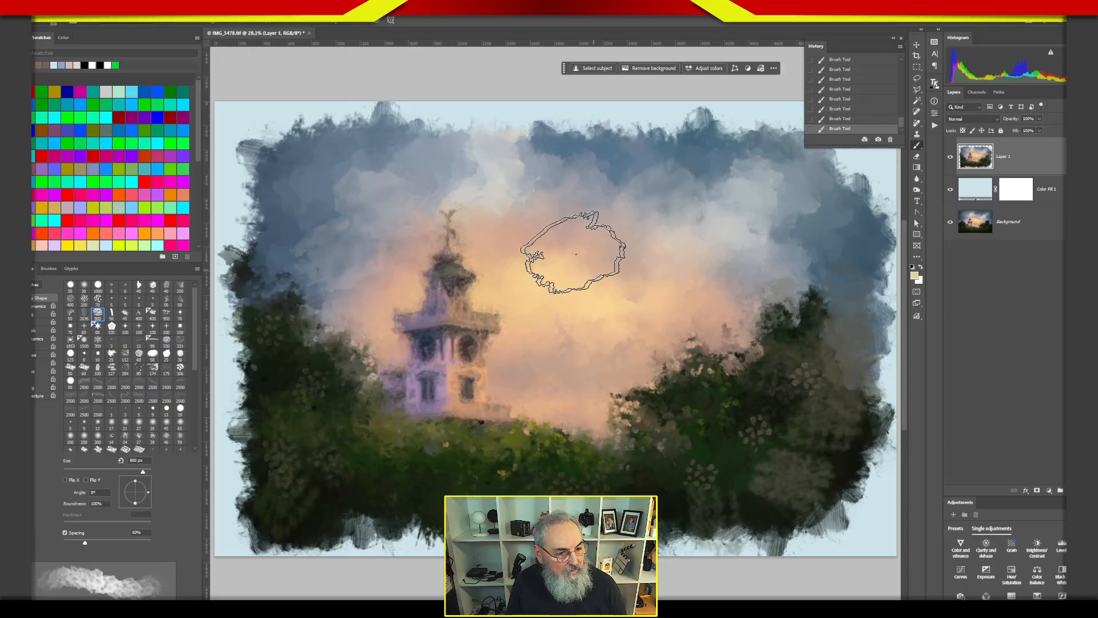
pyautogui.keyDown('alt'); pyautogui.click(578, 337); pyautogui.keyUp('alt')
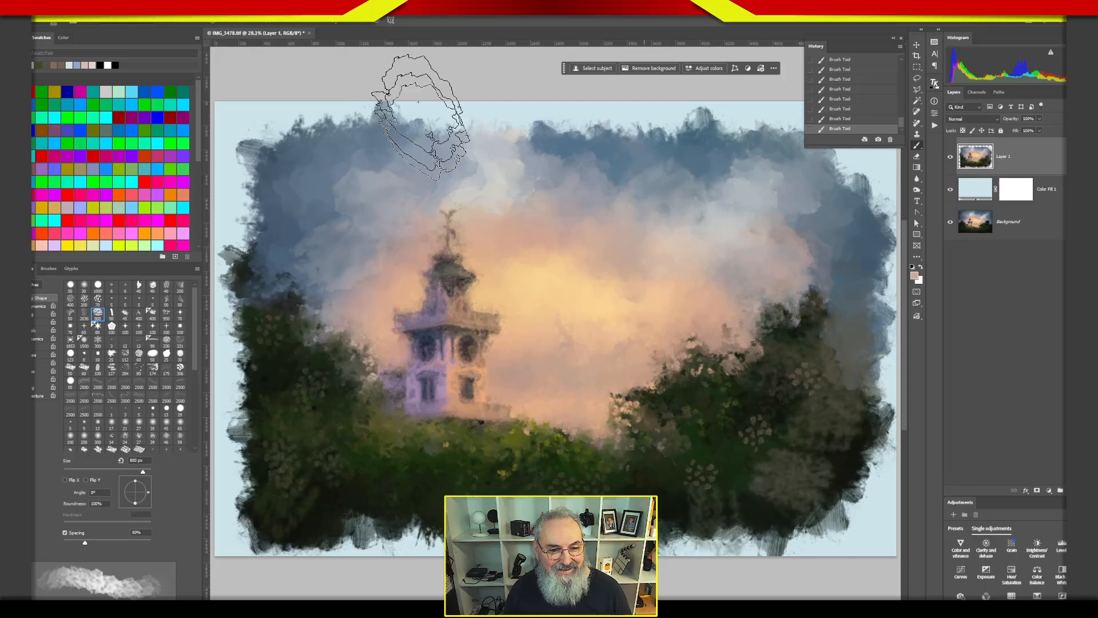
pyautogui.click(917, 45)
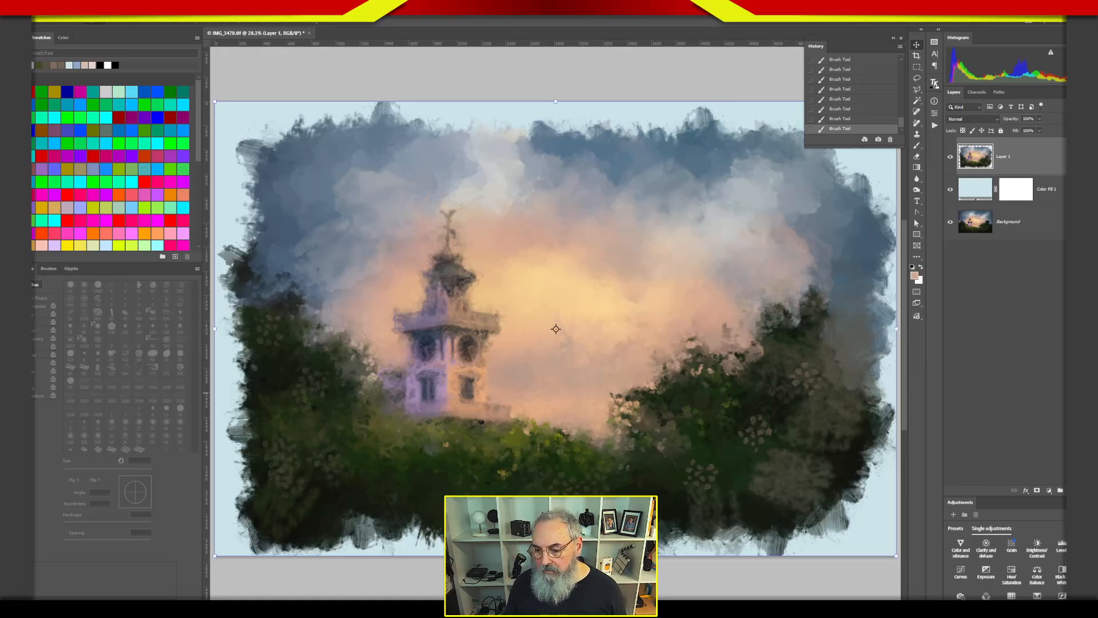
# - Switch to the web browser and view the Google Images results for "Linen texture Free"
pyautogui.moveTo(1065, 232); pyautogui.dragTo(682, 11)
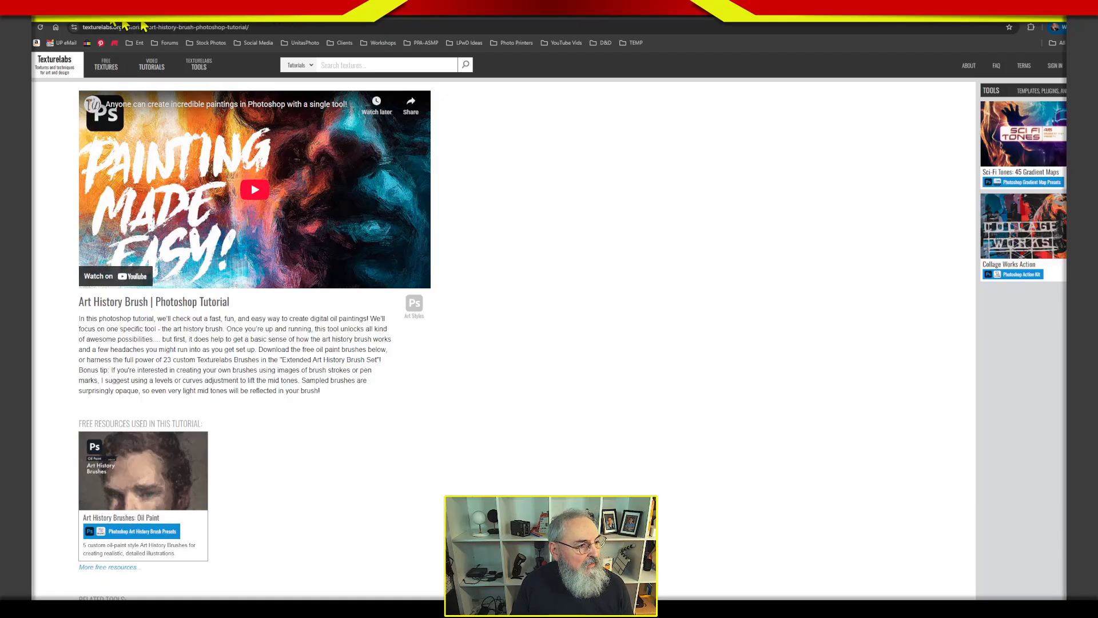
pyautogui.click(75, 10)
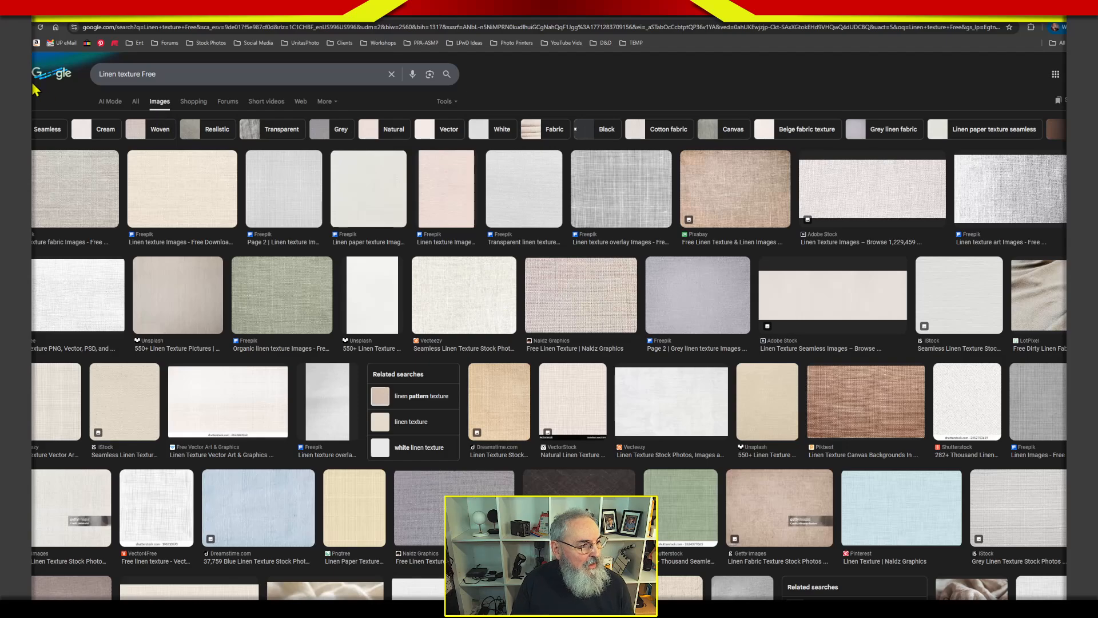
pyautogui.click(178, 74)
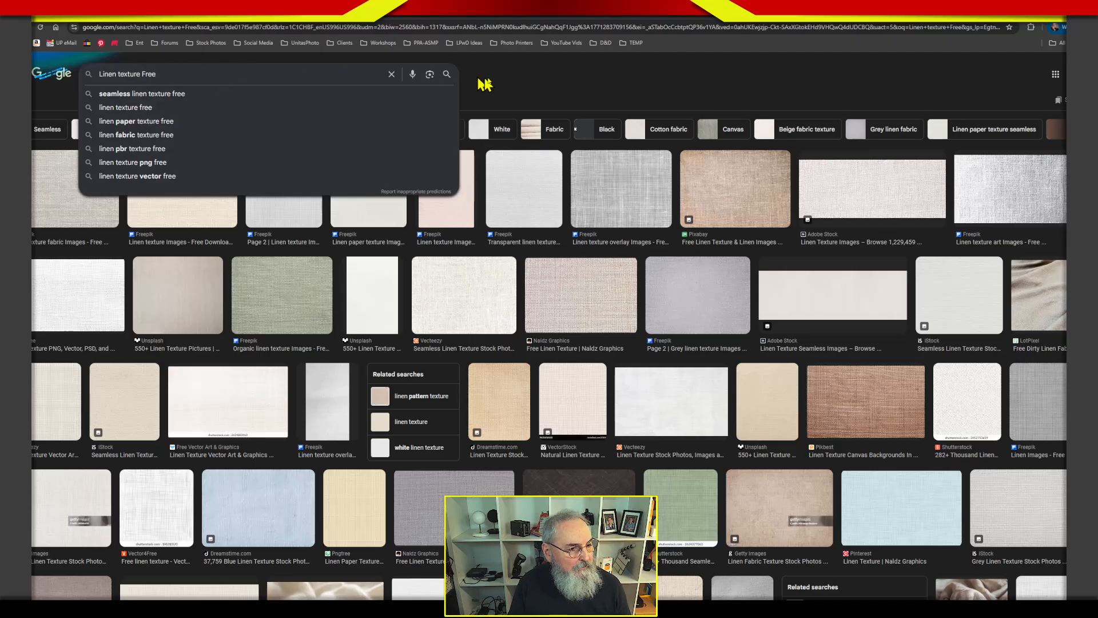
# - Visit the free stock image sites Pixabay and PxHere
pyautogui.click(523, 78)
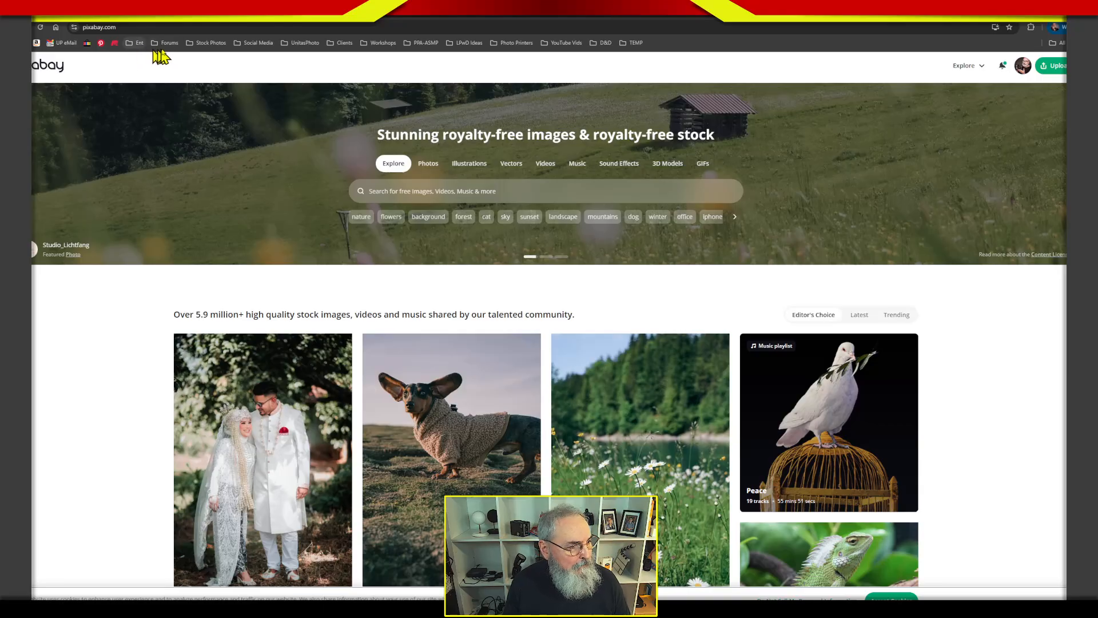
pyautogui.click(208, 43)
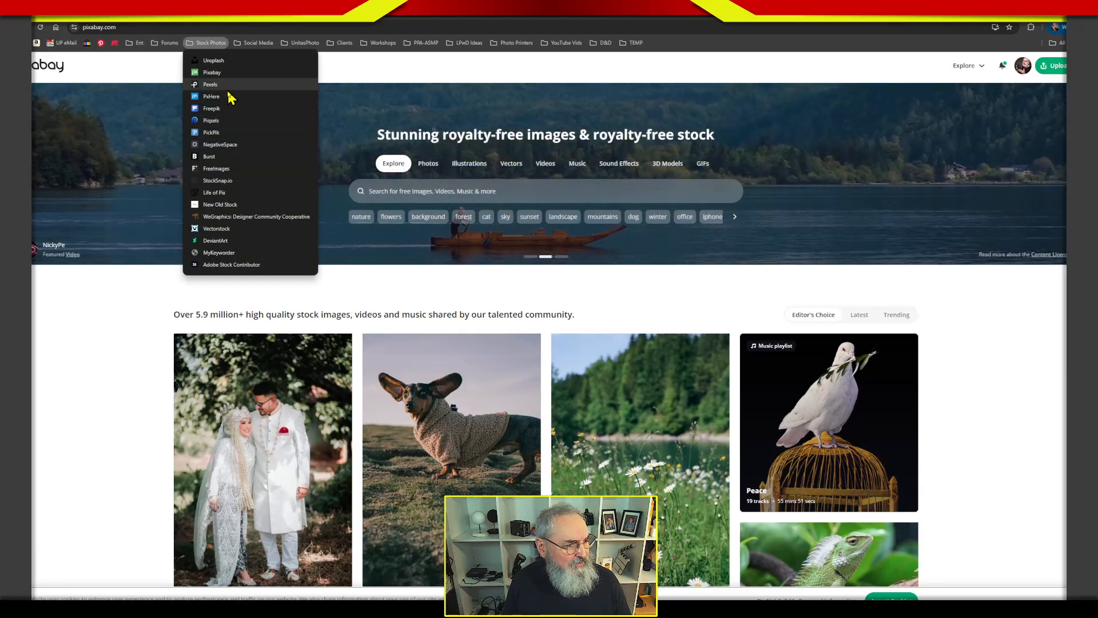
pyautogui.click(227, 96)
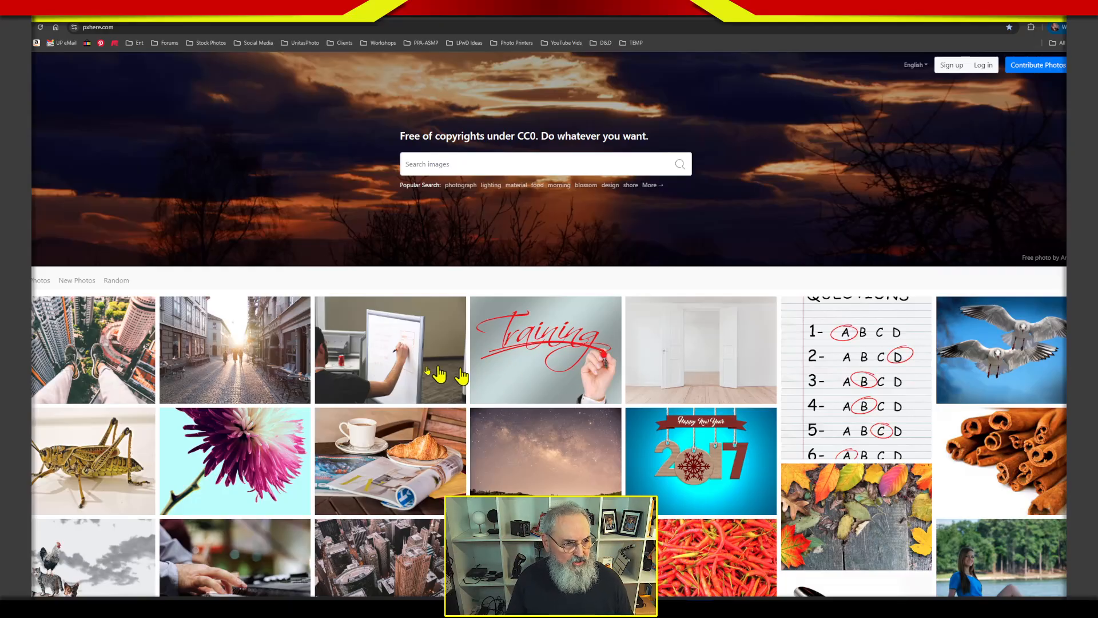
# - Return to the "Linen texture Free" image results and preview several beige, white and green linen textures
pyautogui.click(62, 10)
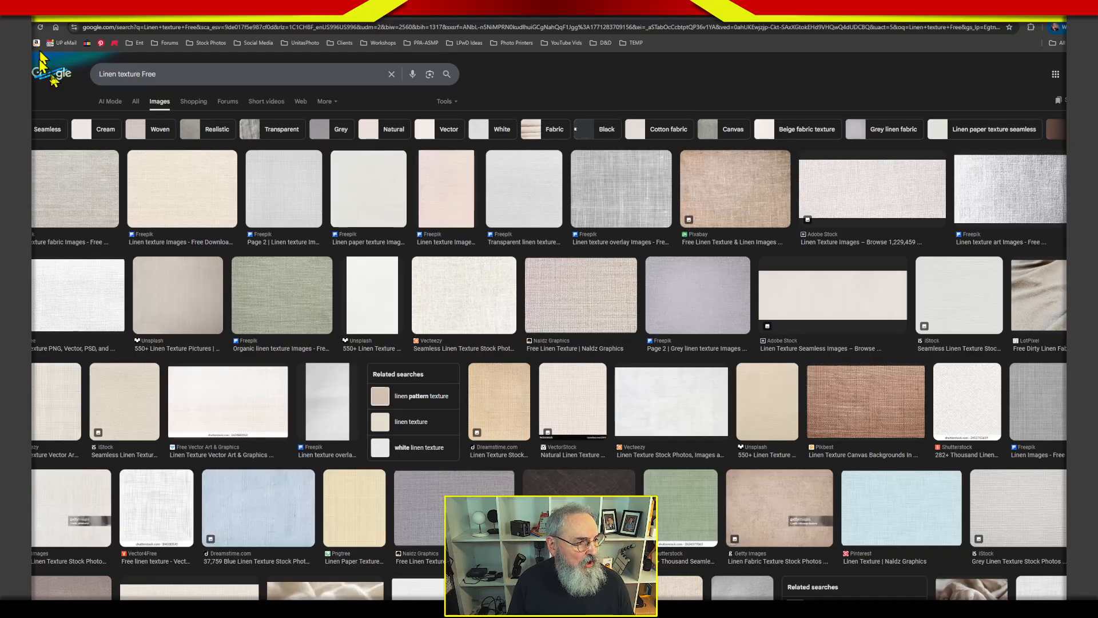
pyautogui.moveTo(173, 75); pyautogui.dragTo(95, 71)
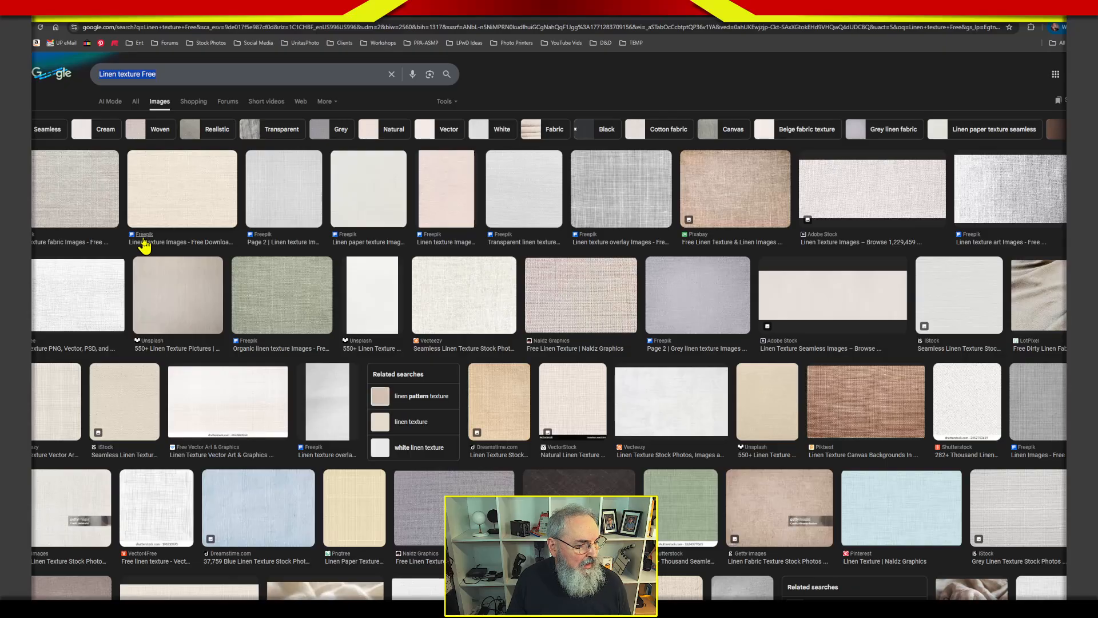
pyautogui.click(172, 212)
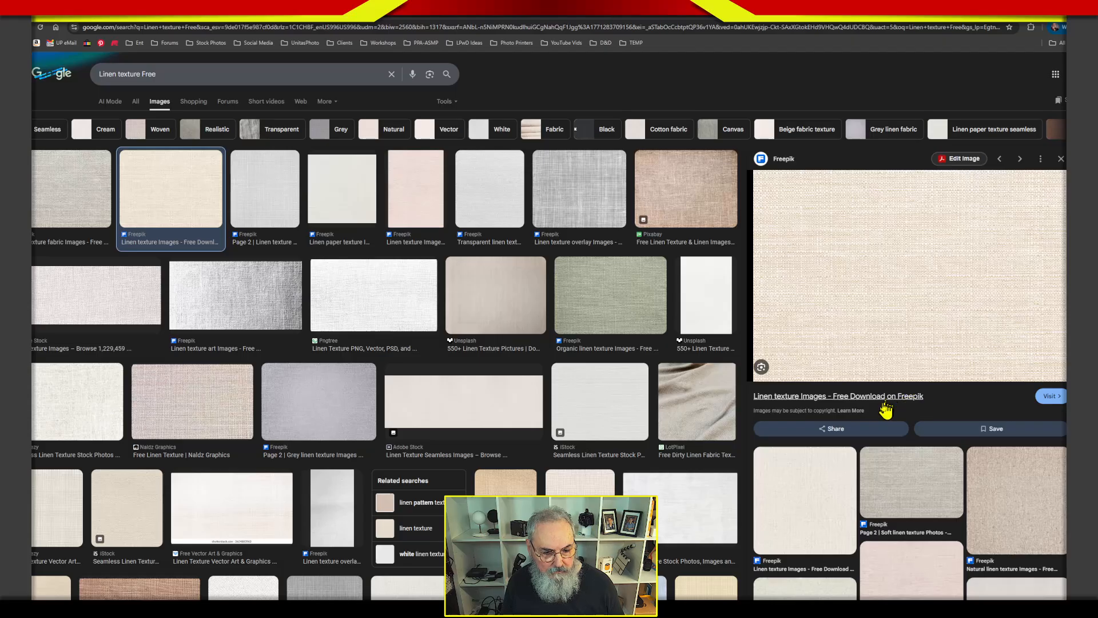
pyautogui.click(815, 509)
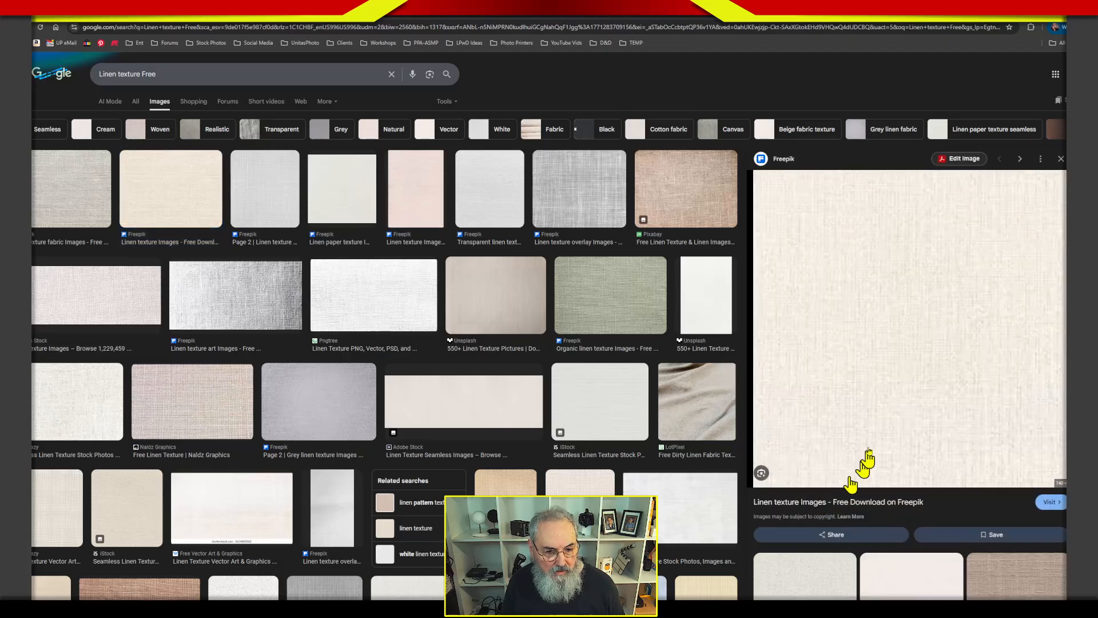
pyautogui.click(891, 576)
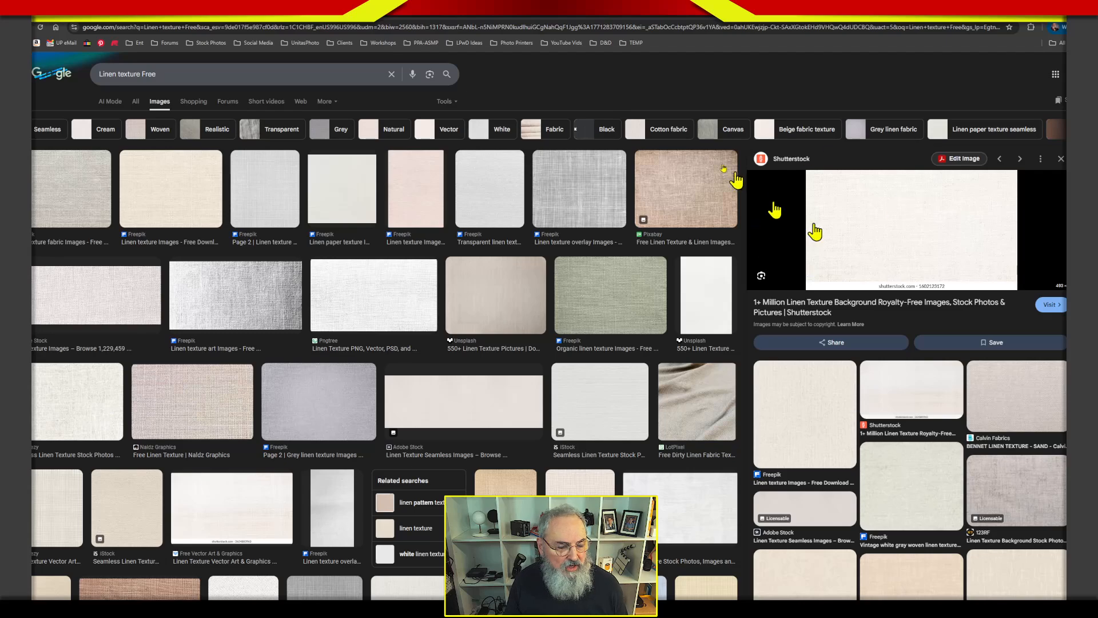
pyautogui.click(372, 303)
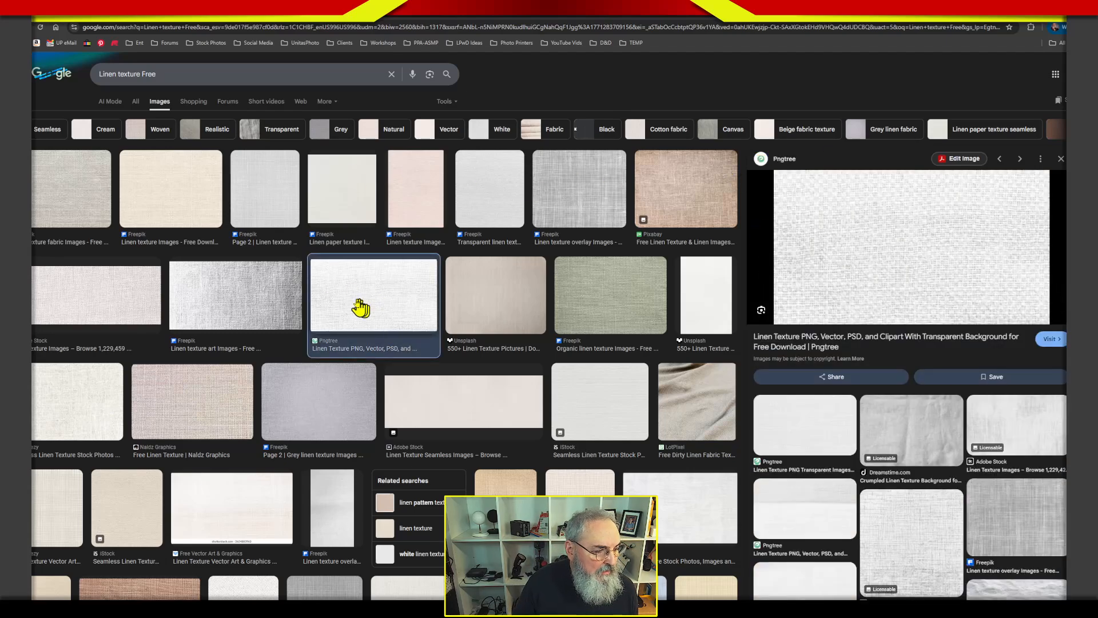
pyautogui.click(618, 304)
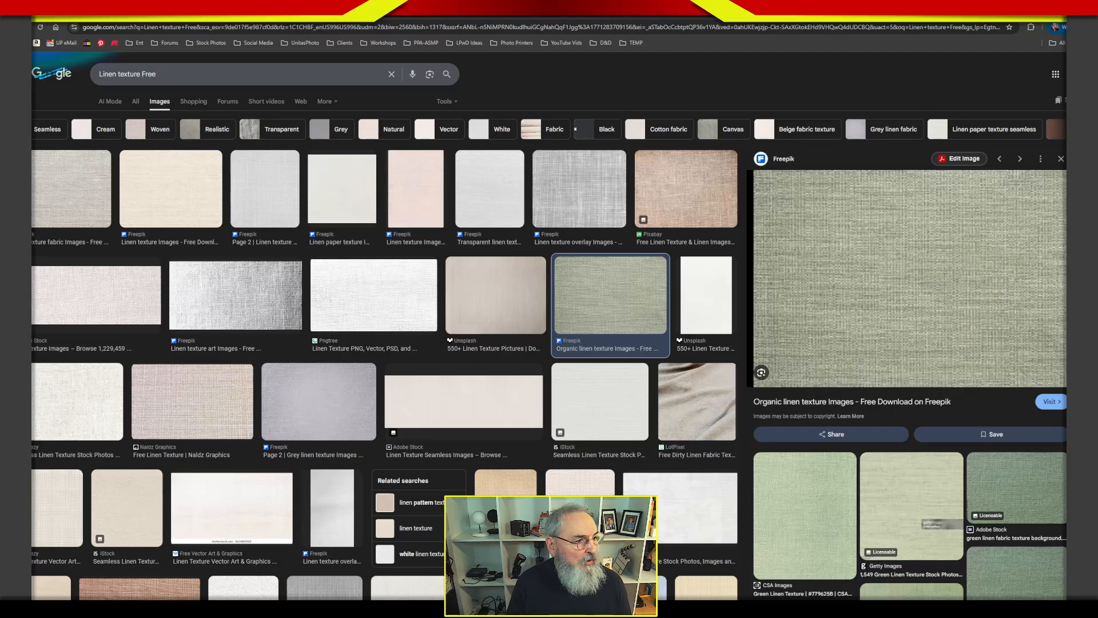
# - Search PxHere for "canvas texture" and view the light grey woven canvas photo
pyautogui.click(134, 17)
pyautogui.click(514, 162)
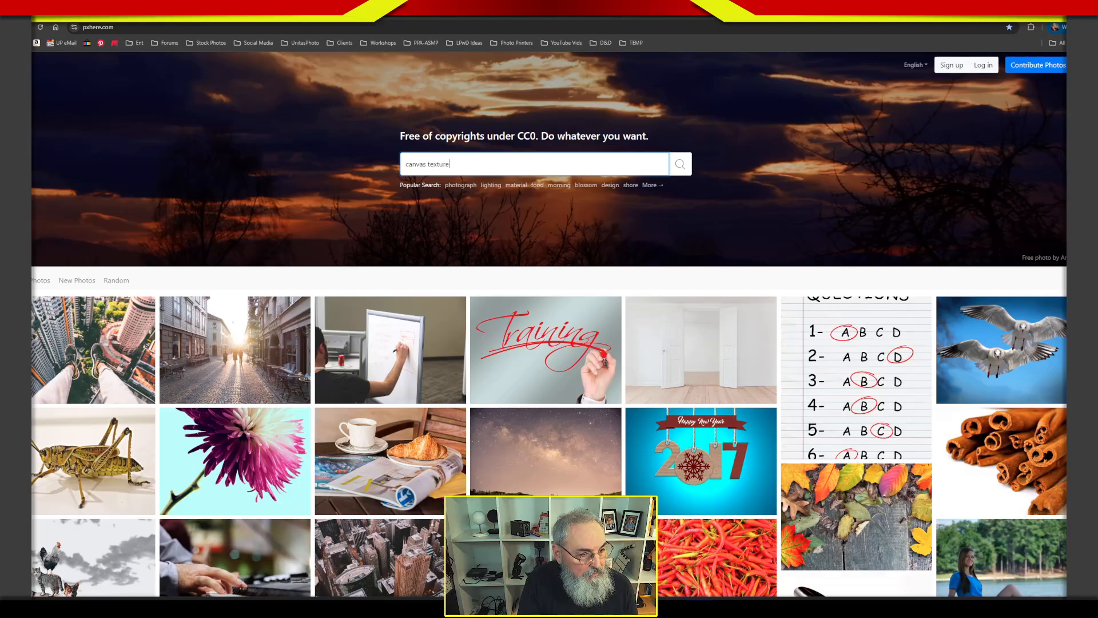
pyautogui.press('Return')
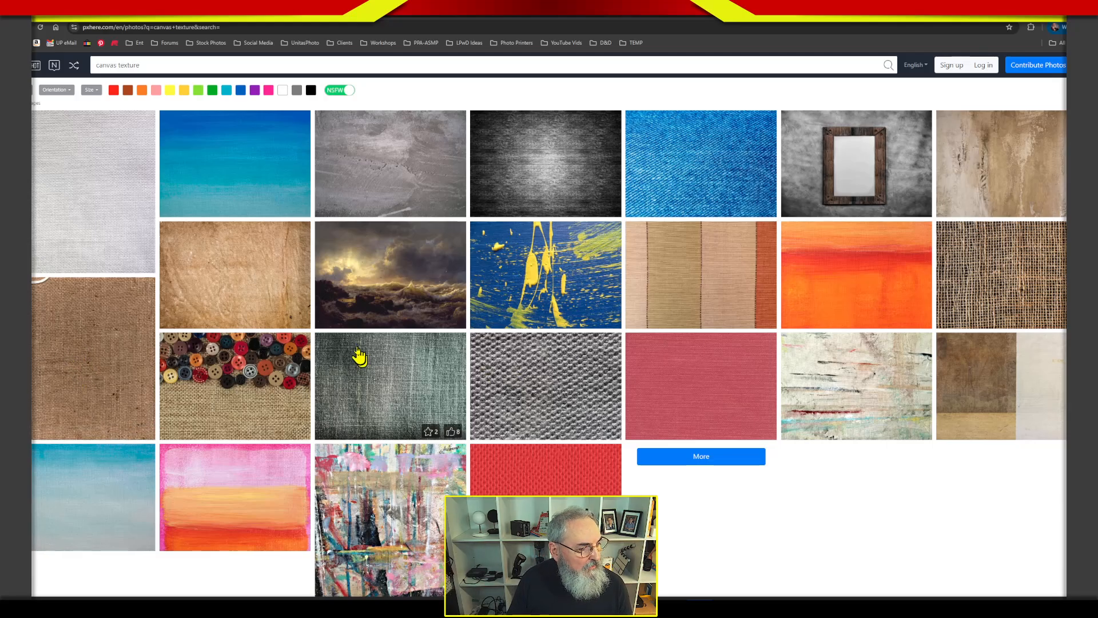
pyautogui.click(120, 198)
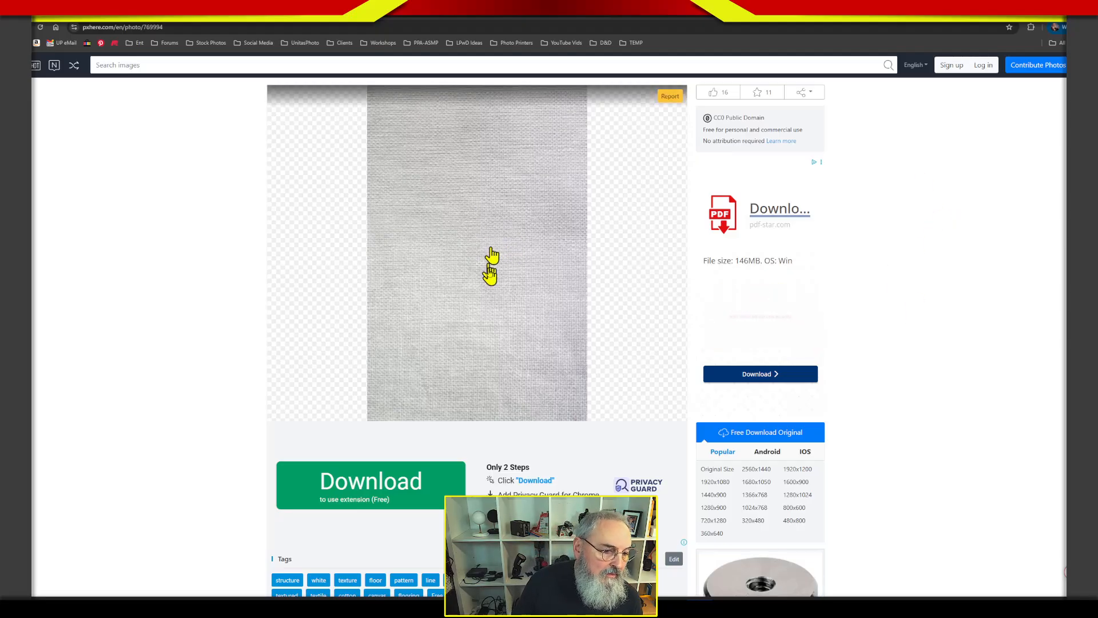
# - Try to download the light grey canvas photo from PxHere, leaving the advertising pages that open
pyautogui.click(781, 377)
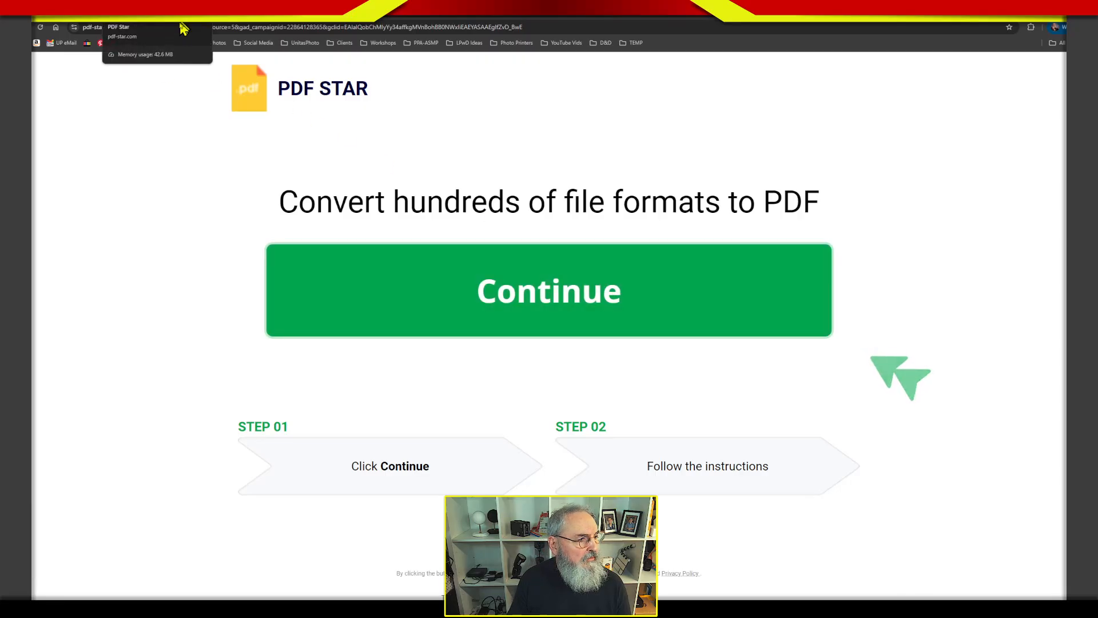
pyautogui.click(9, 27)
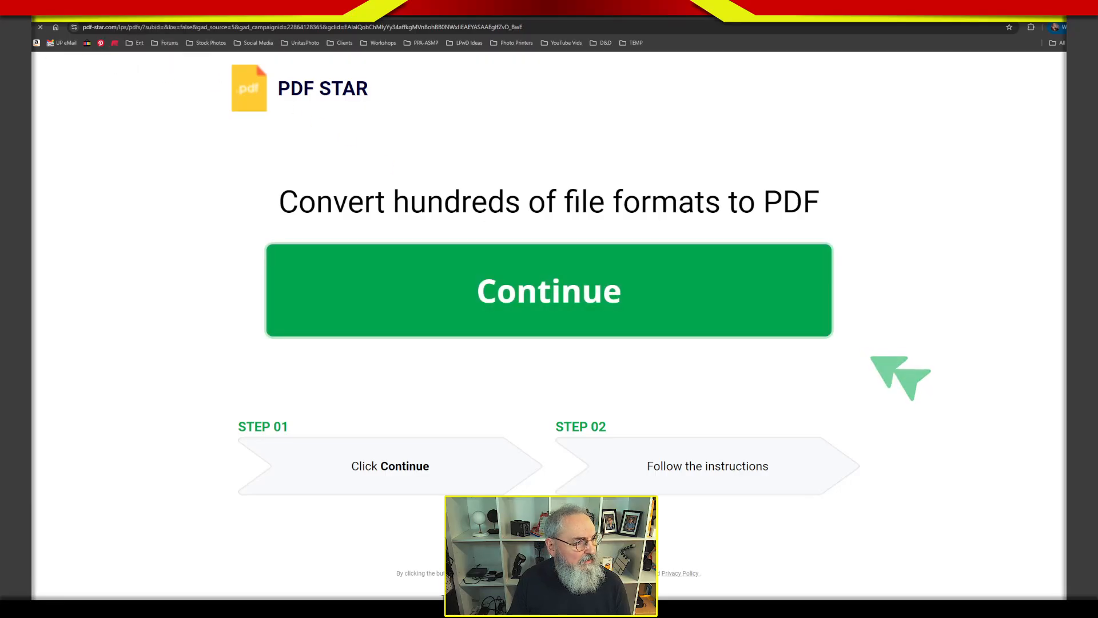
pyautogui.click(9, 27)
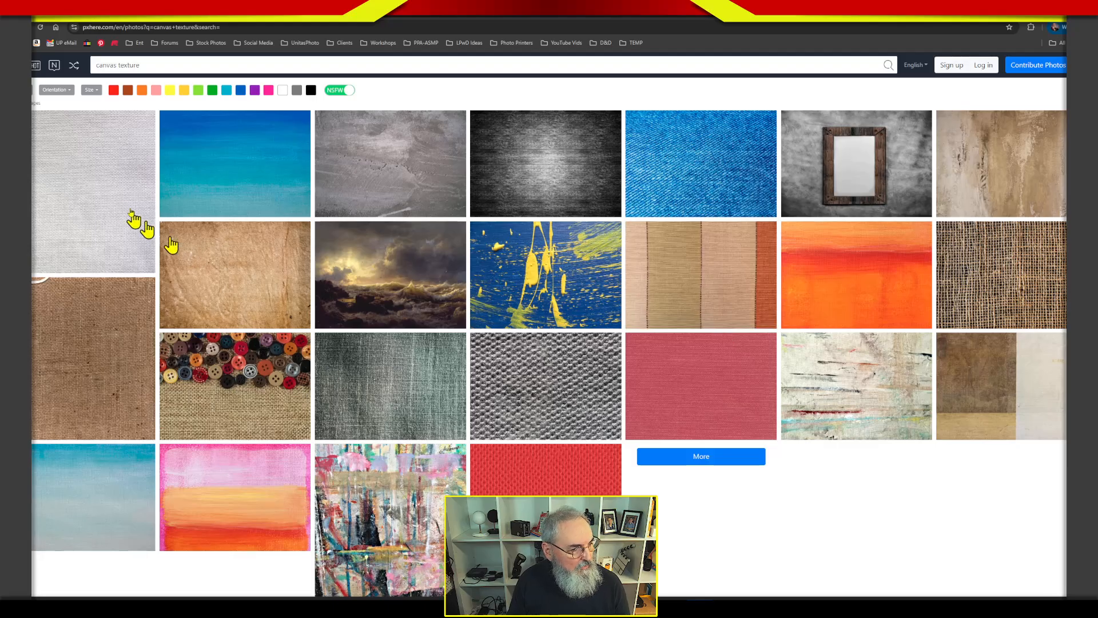
pyautogui.click(110, 212)
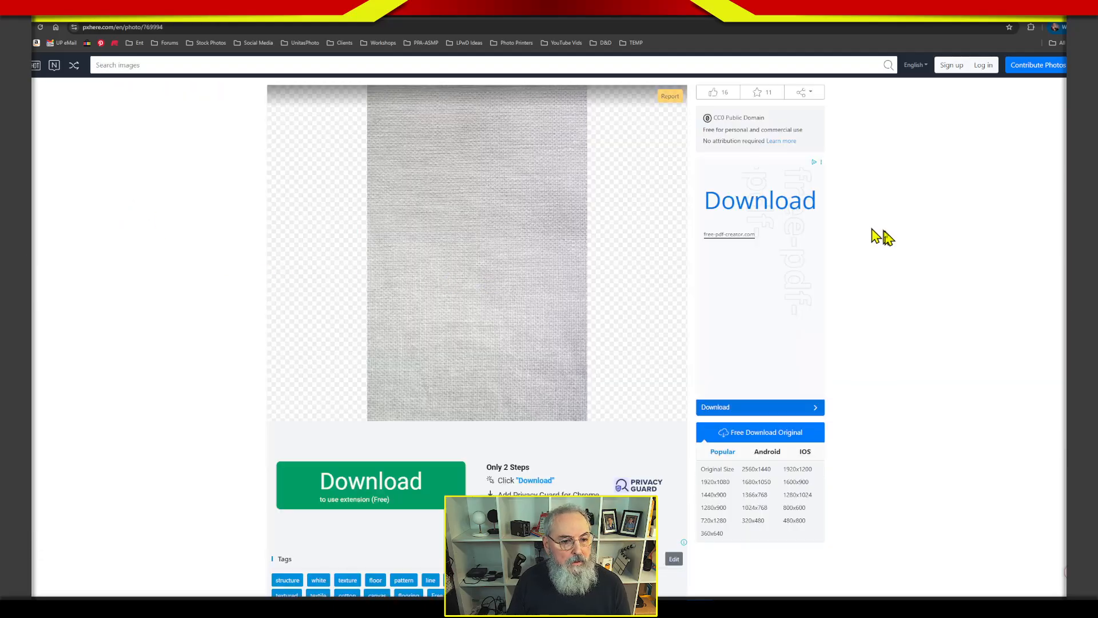
pyautogui.click(346, 483)
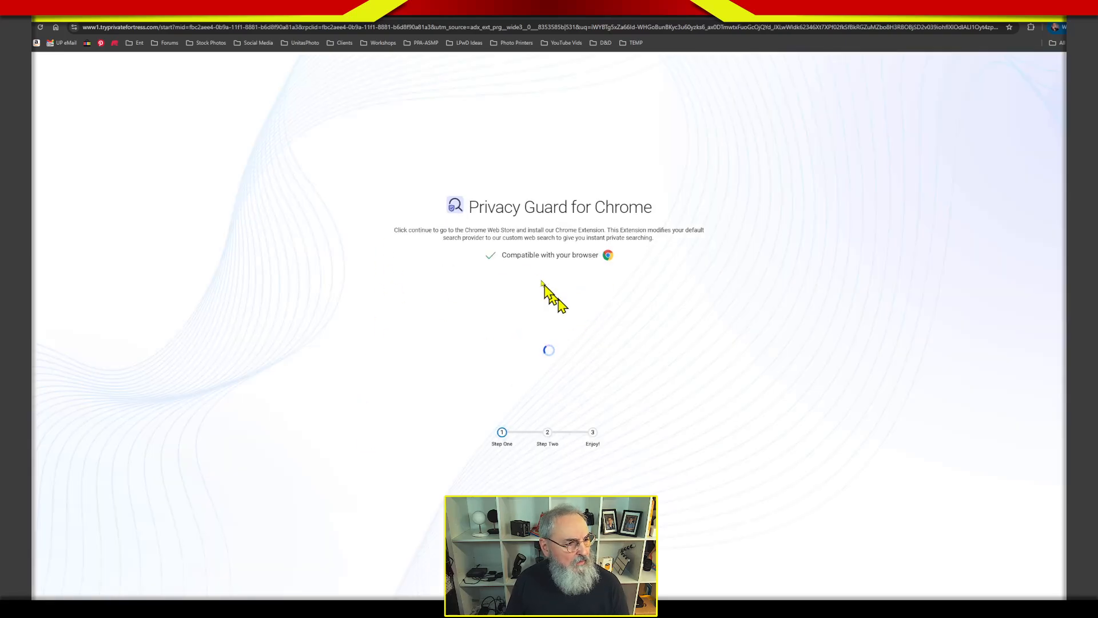
pyautogui.click(291, 10)
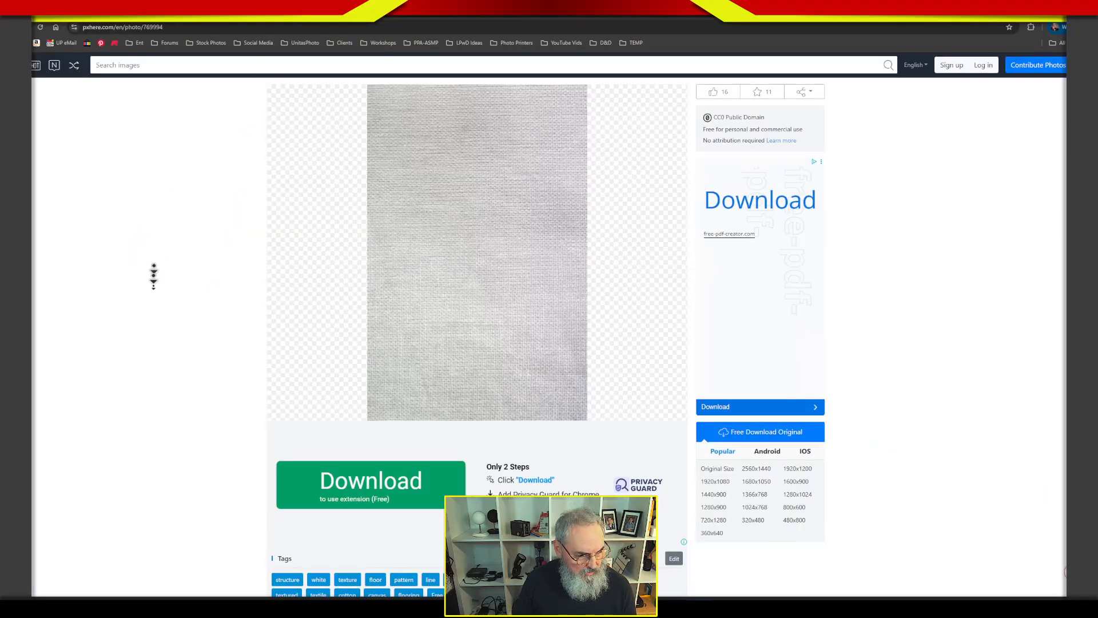
# - Examine the PxHere canvas photo page for its download options and sizes
pyautogui.scroll(-15, 152, 250)
pyautogui.scroll(14, 156, 397)
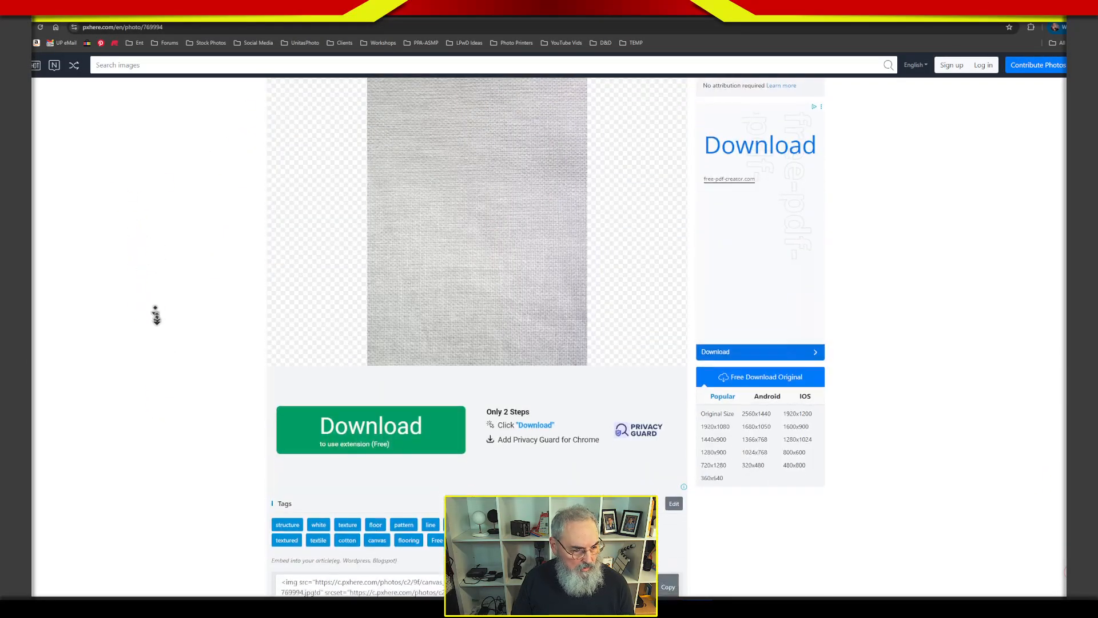
pyautogui.scroll(-2, 159, 345)
pyautogui.scroll(1, 164, 318)
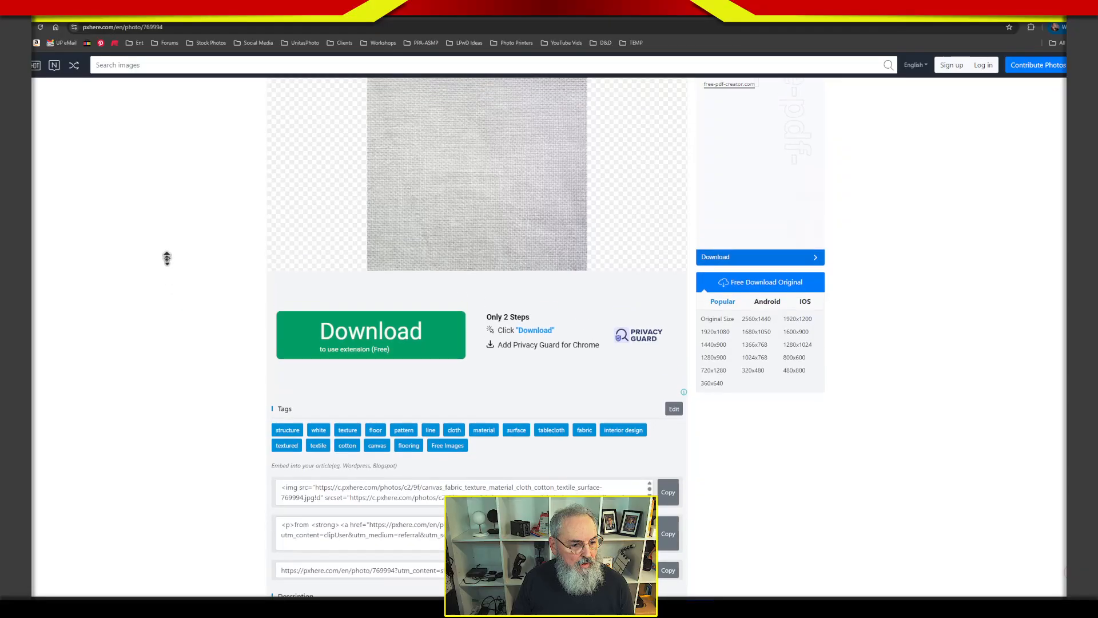
pyautogui.scroll(2, 166, 343)
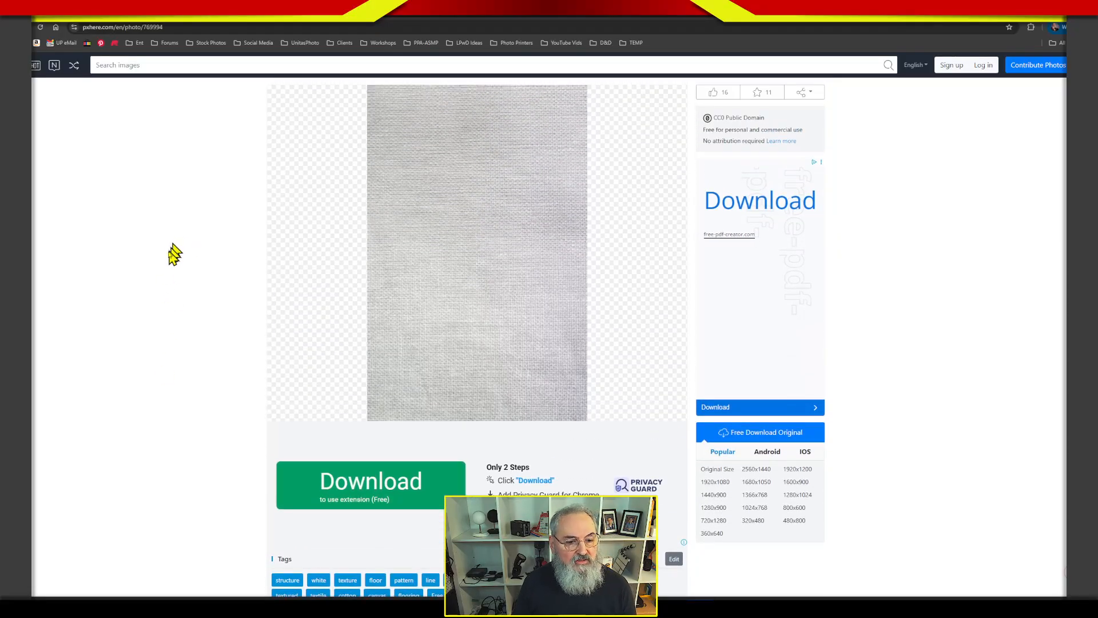
pyautogui.scroll(-3, 189, 274)
pyautogui.scroll(3, 179, 295)
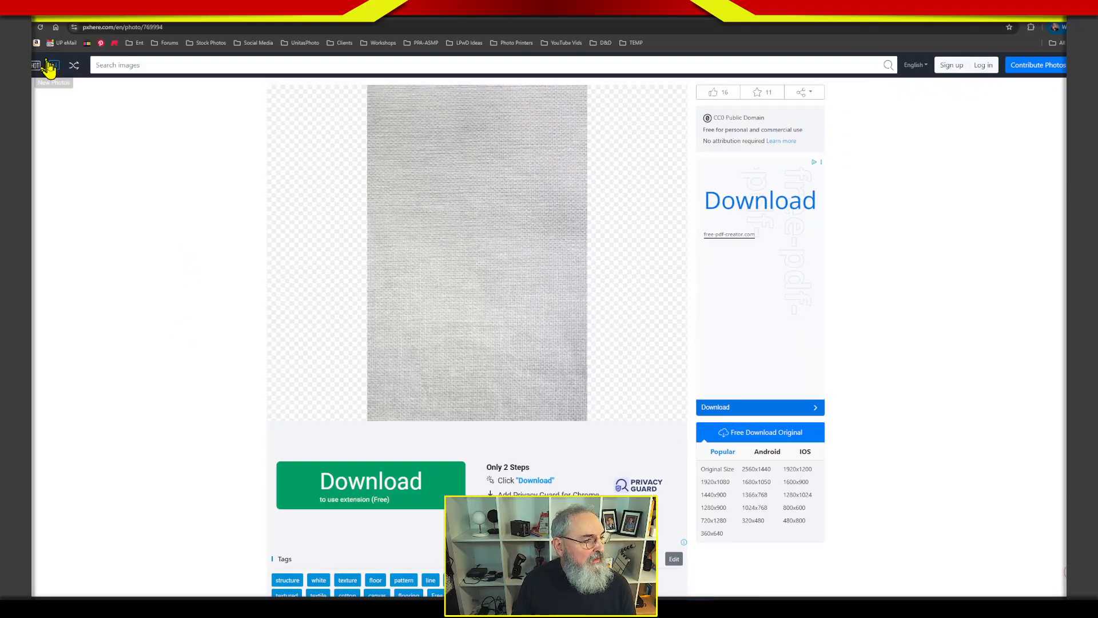
# - Go to Pixabay and search its photos for "canvas texture"
pyautogui.click(206, 43)
pyautogui.click(211, 73)
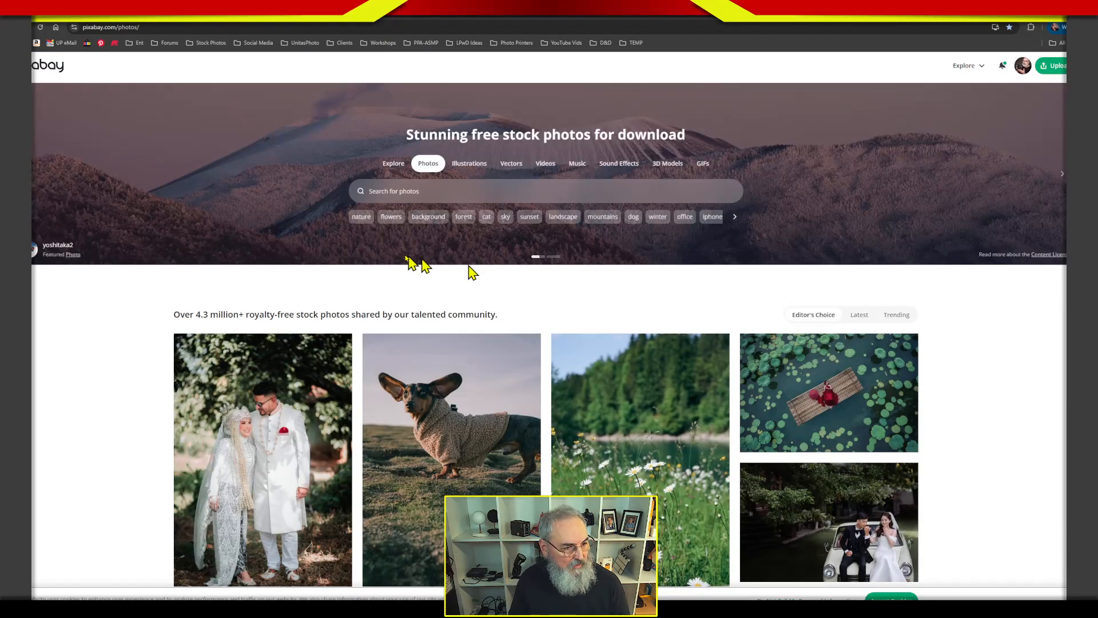
pyautogui.click(420, 194)
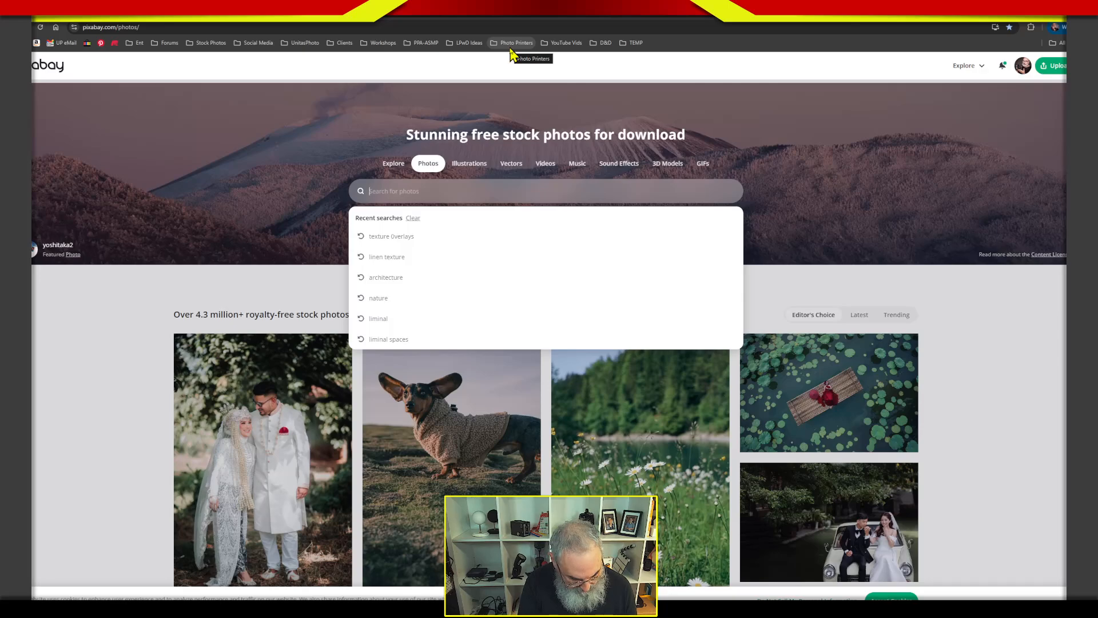
pyautogui.write('canvas te')
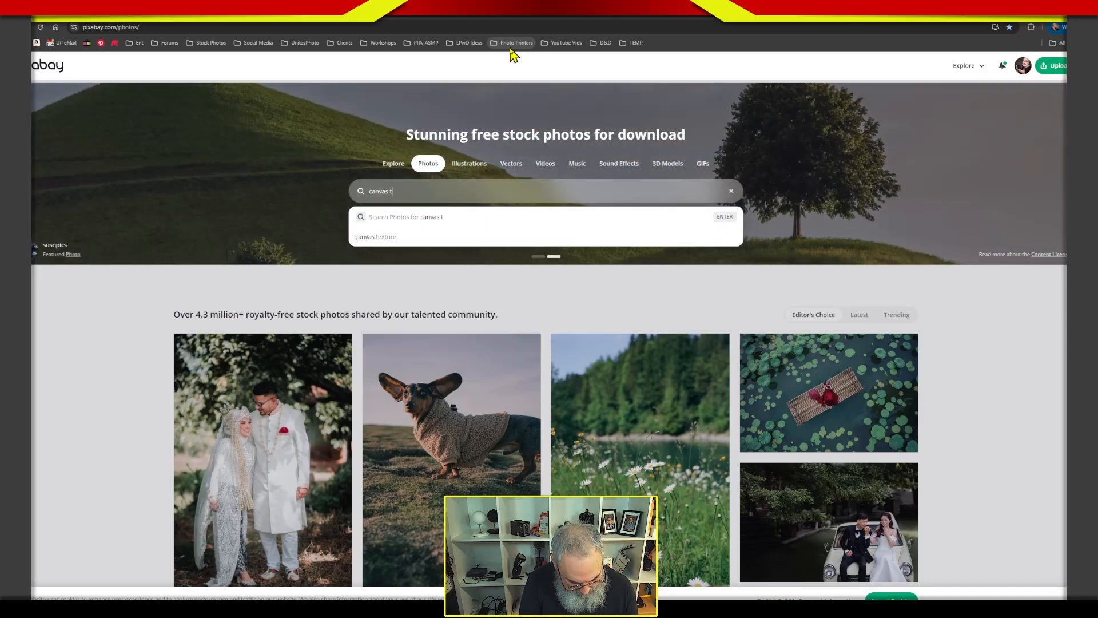
pyautogui.click(375, 237)
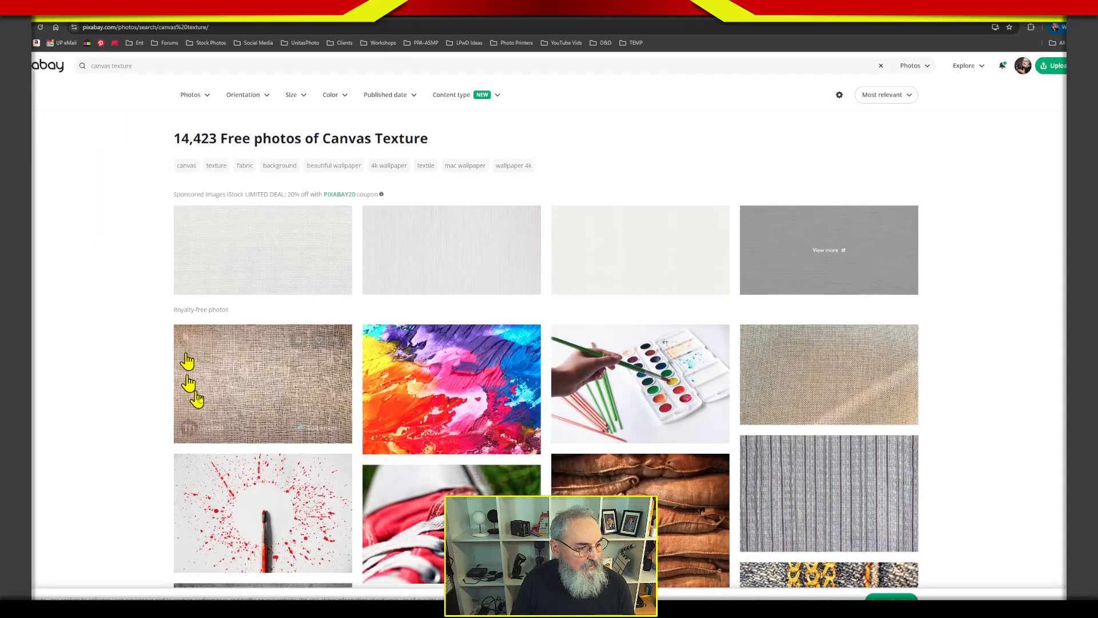
# - Browse the canvas texture results and open the light grey woven fabric photo in portrait format
pyautogui.scroll(-3, 1062, 217)
pyautogui.scroll(-6, 1064, 239)
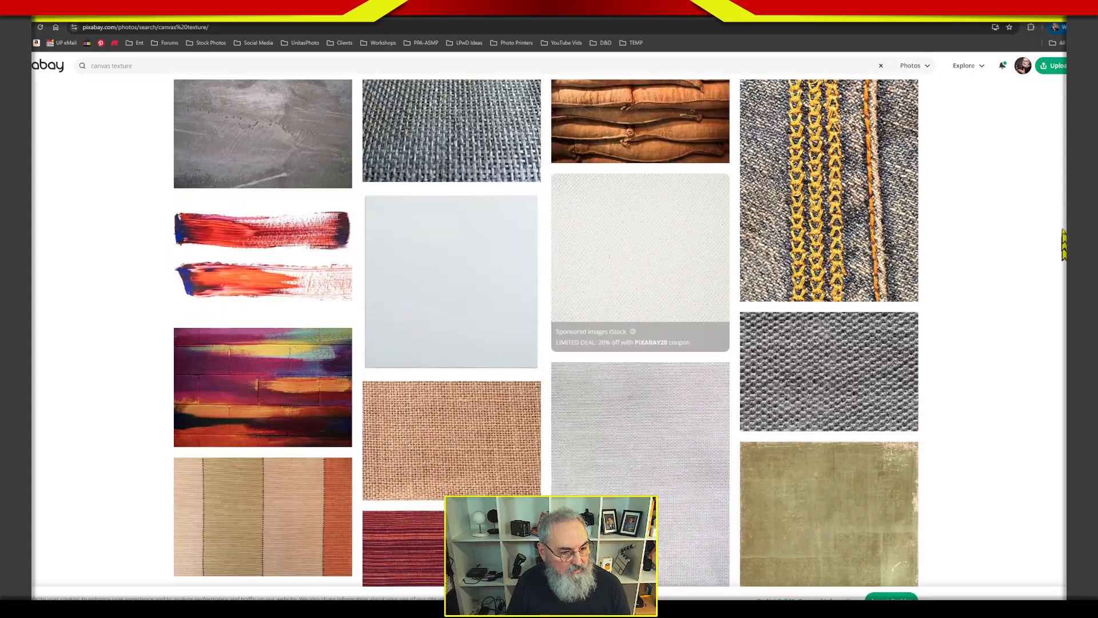
pyautogui.scroll(-1, 1063, 252)
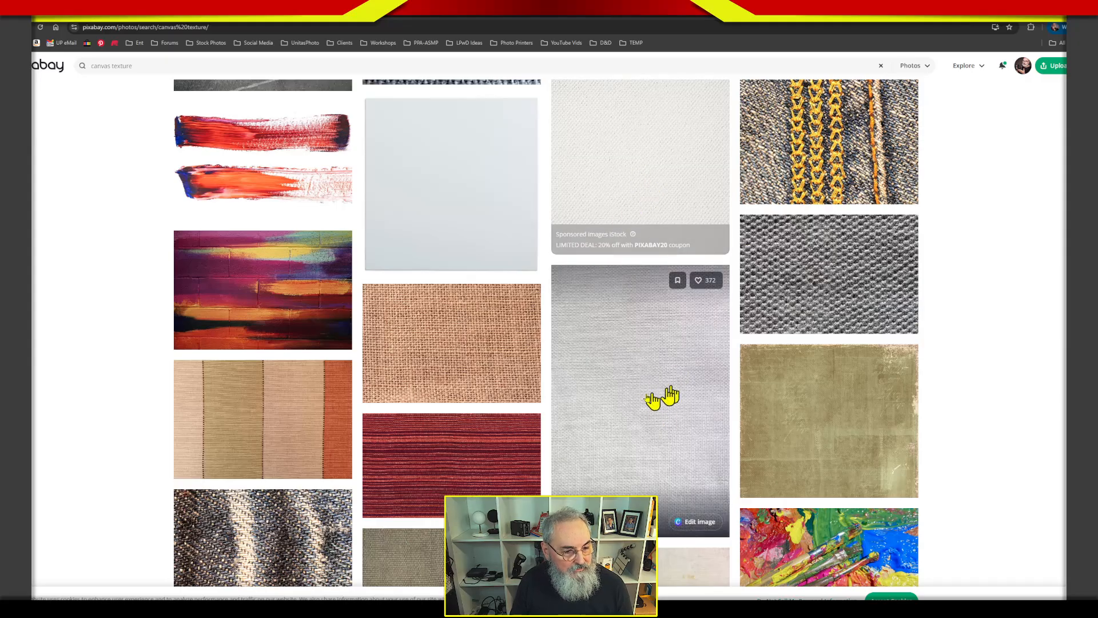
pyautogui.click(659, 384)
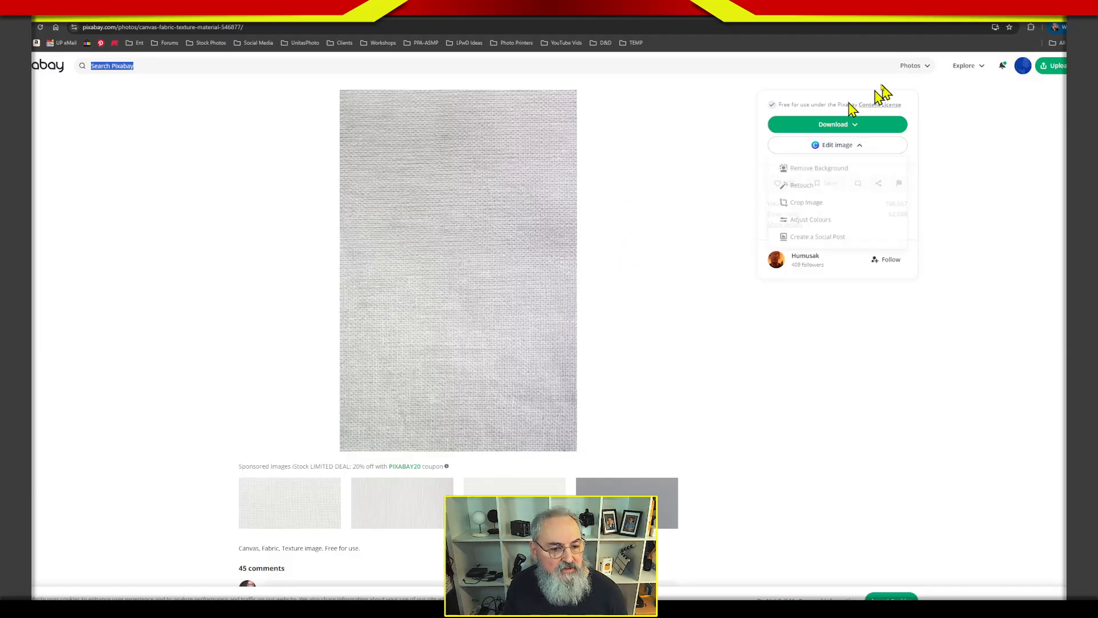
# - Download the canvas fabric photo as the 3940 × 6016 JPG
pyautogui.click(859, 126)
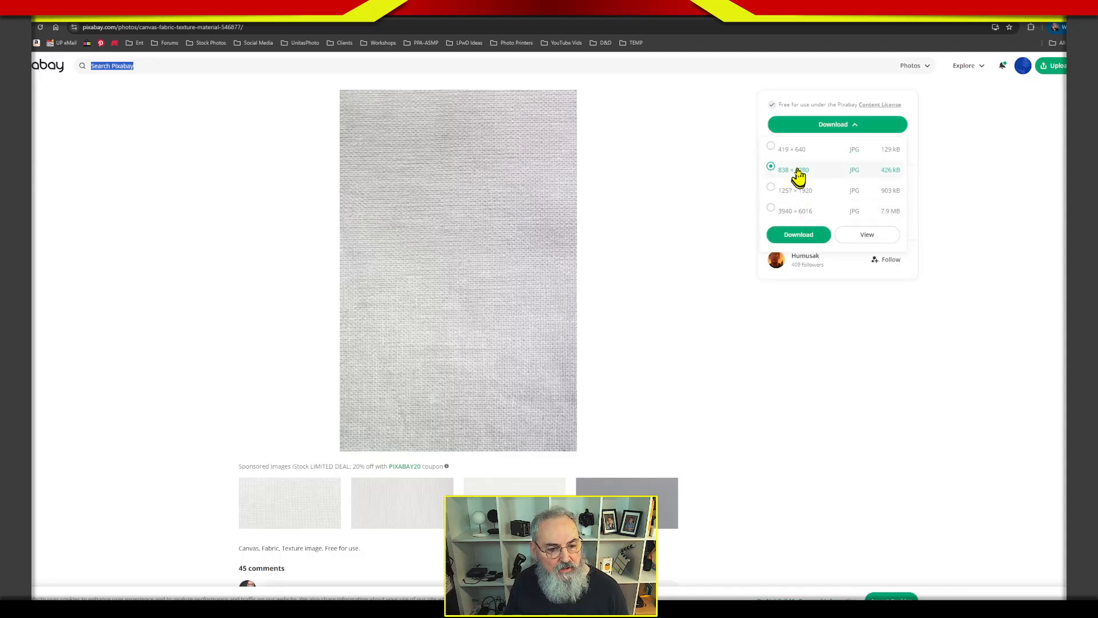
pyautogui.click(805, 211)
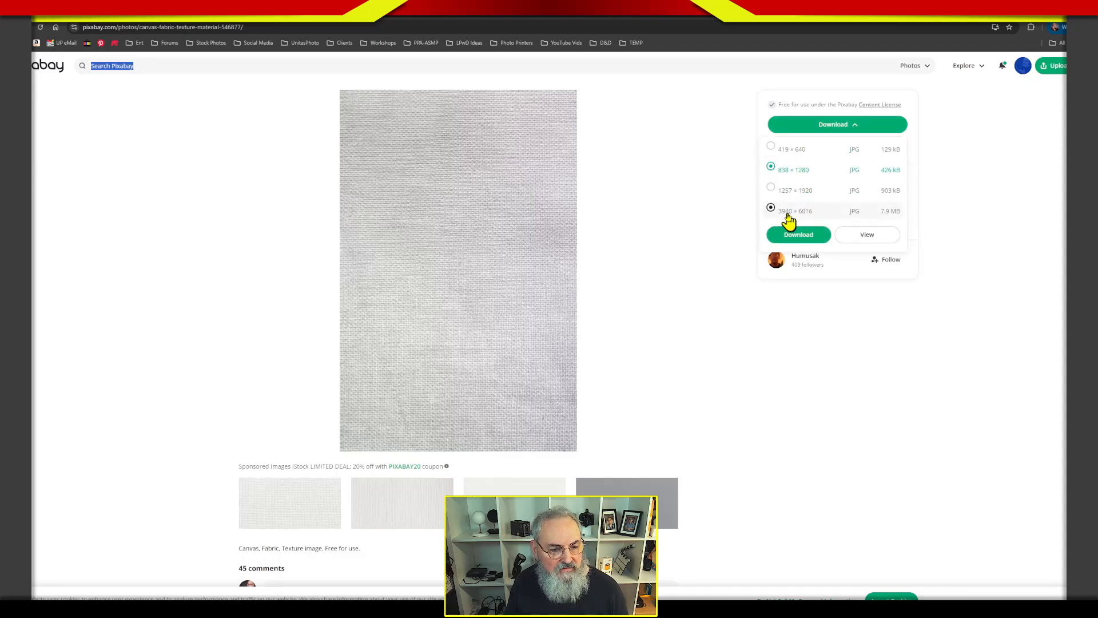
pyautogui.moveTo(786, 211); pyautogui.dragTo(789, 211)
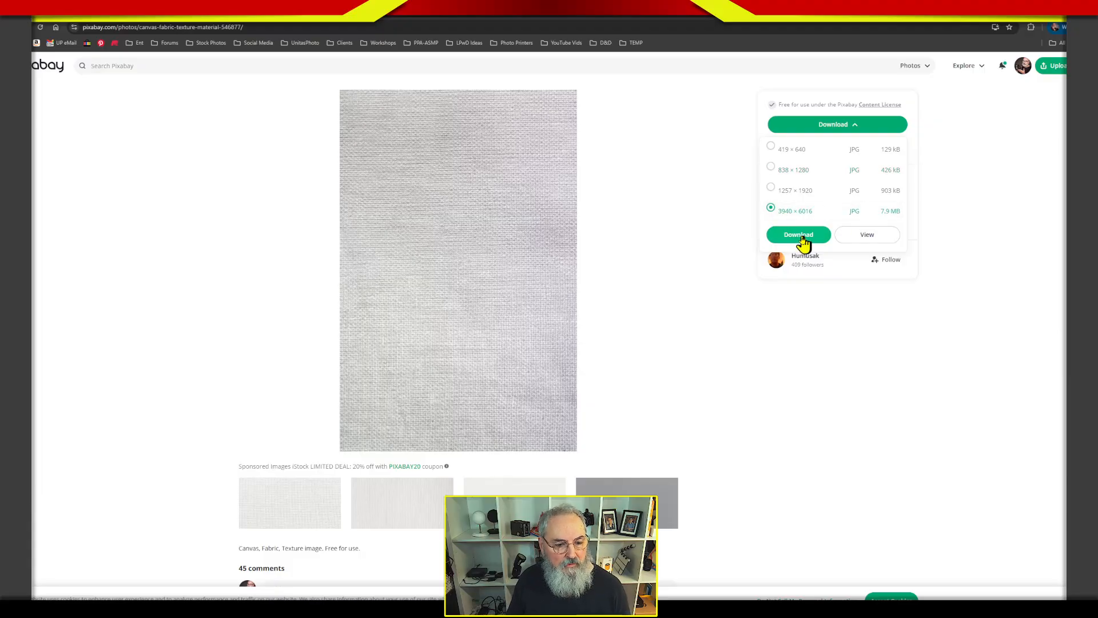
pyautogui.click(800, 237)
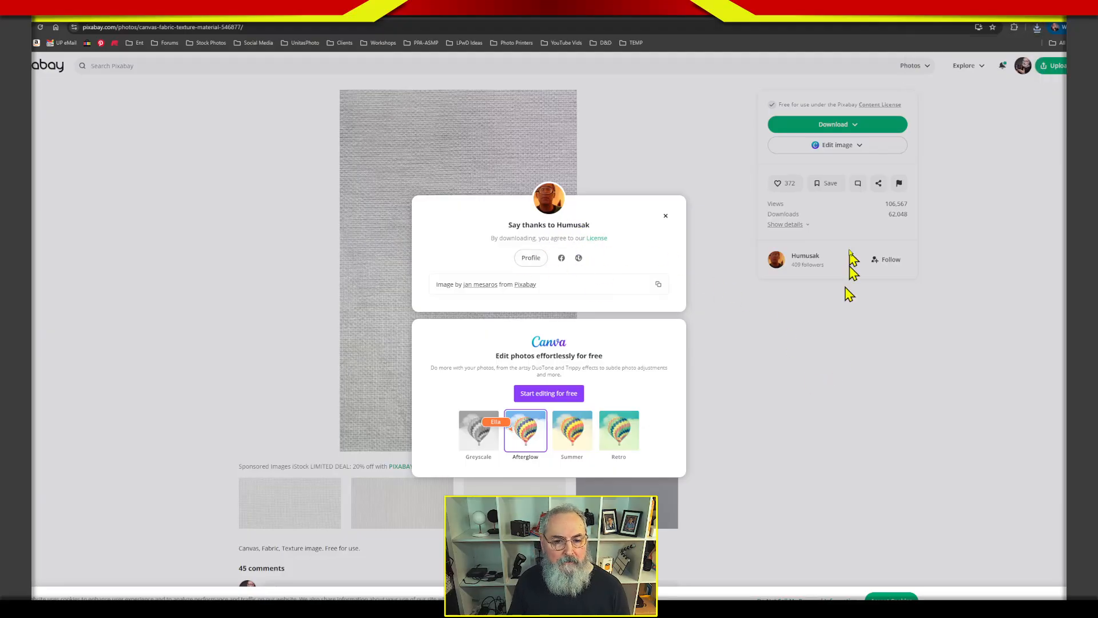
# - Switch to Photoshop and open the downloaded humusak-canvas-546877.jpg from the Downloads folder
pyautogui.click(1014, 138)
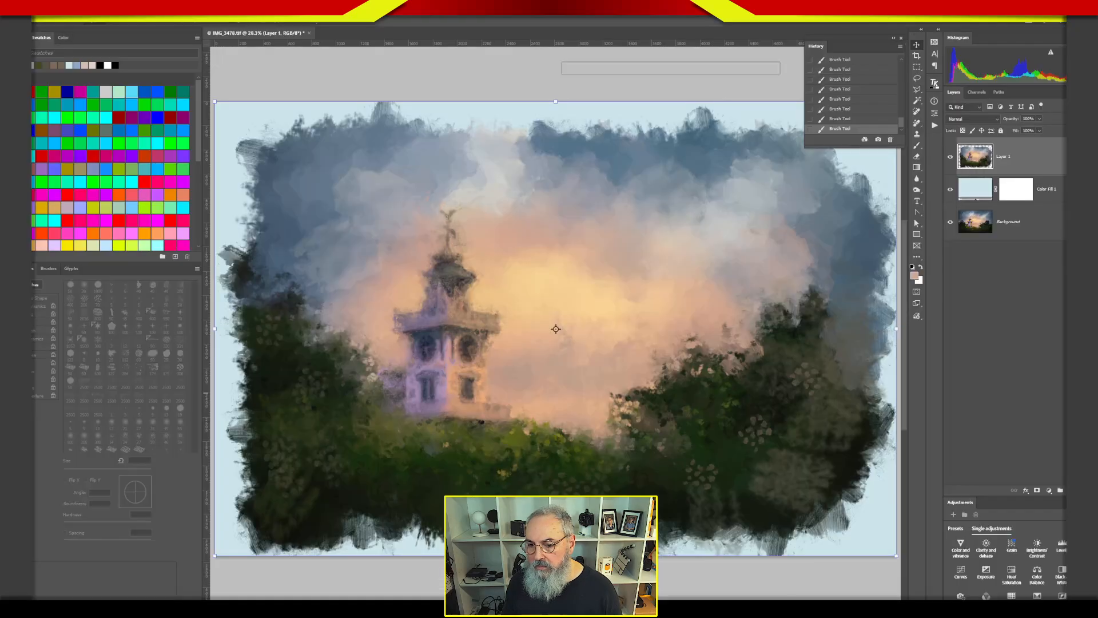
pyautogui.click(36, 17)
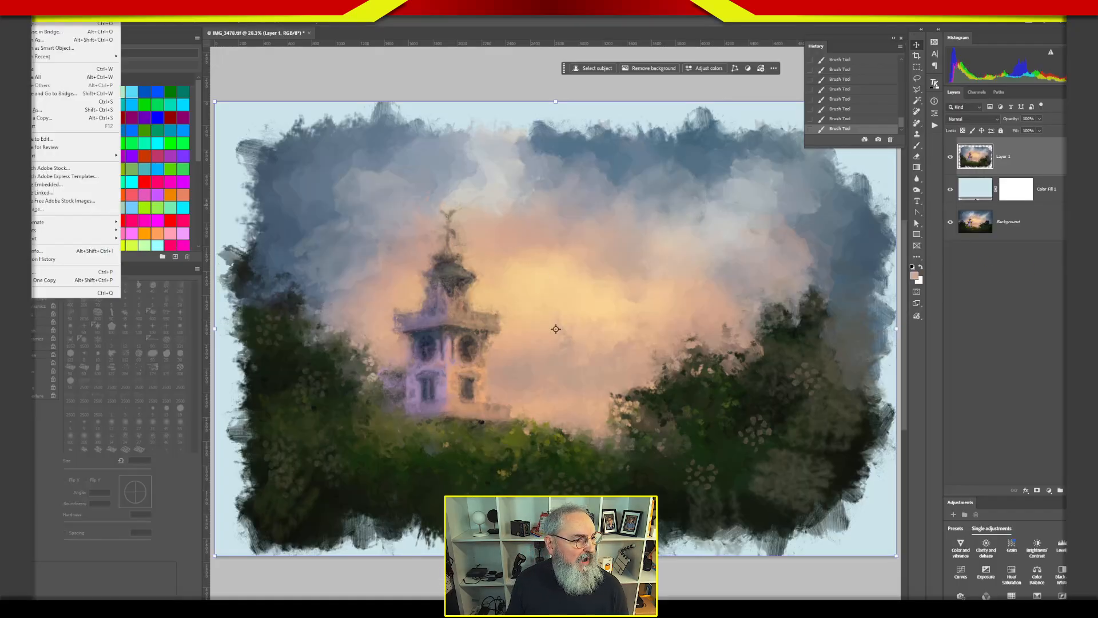
pyautogui.click(35, 33)
pyautogui.moveTo(225, 20); pyautogui.dragTo(568, 128)
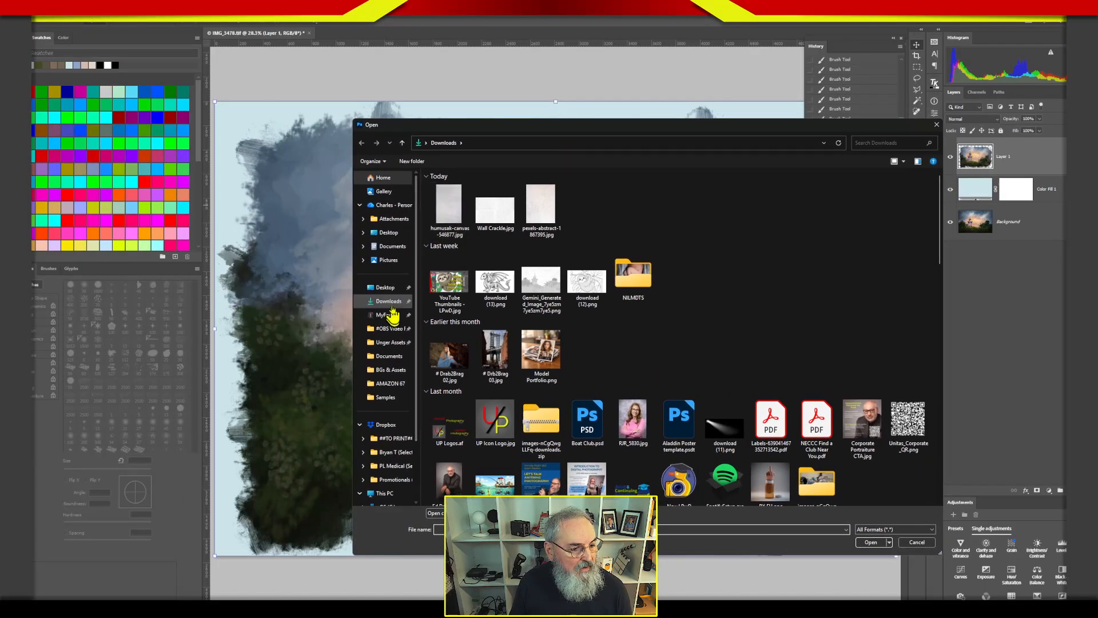
pyautogui.doubleClick(449, 213)
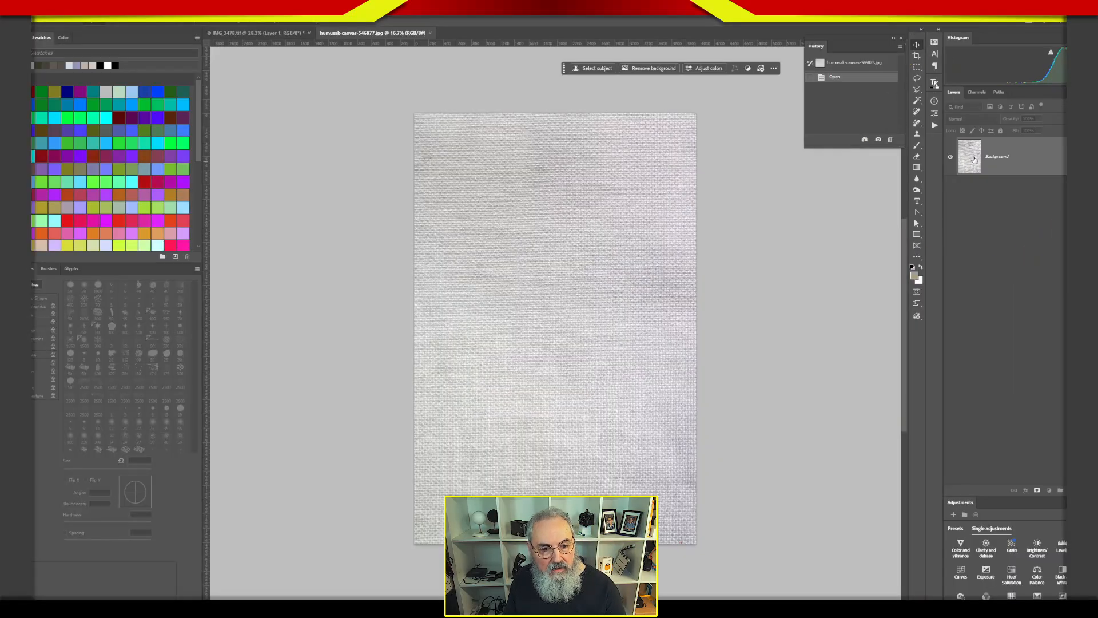
# - Copy the canvas texture into the tower painting as the topmost layer and rotate it 90° counterclockwise to cover the image
pyautogui.moveTo(971, 160)
pyautogui.mouseDown()
pyautogui.moveTo(819, 289)
pyautogui.moveTo(564, 162)
pyautogui.moveTo(301, 91)
pyautogui.moveTo(259, 52)
pyautogui.moveTo(260, 35)
pyautogui.moveTo(497, 310)
pyautogui.moveTo(514, 318)
pyautogui.moveTo(533, 288)
pyautogui.moveTo(537, 305)
pyautogui.moveTo(550, 289)
pyautogui.mouseUp()
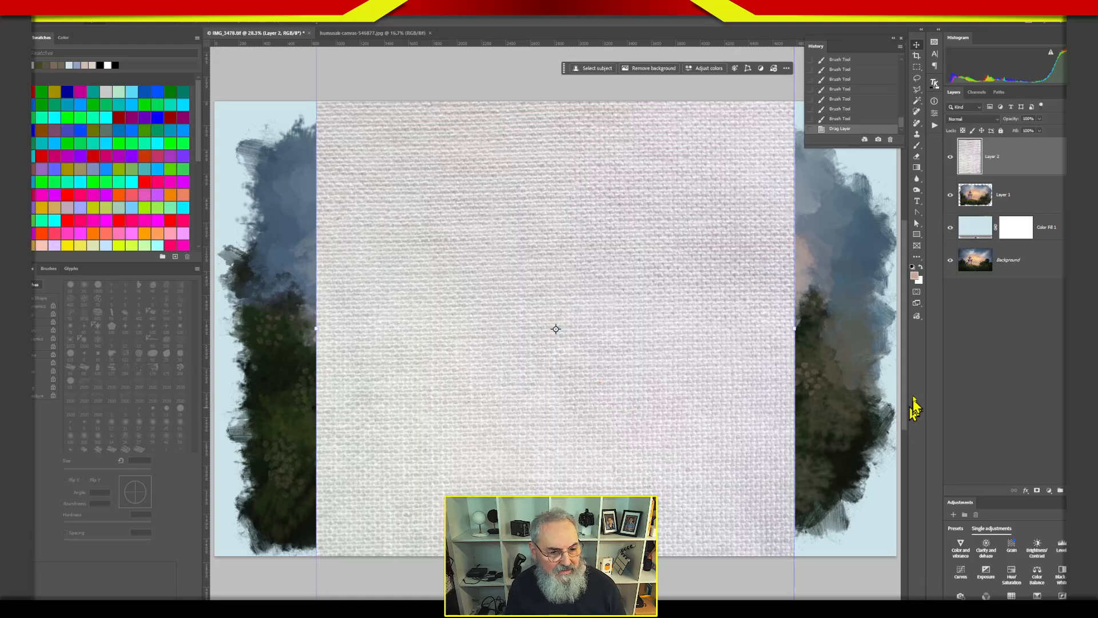
pyautogui.hotkey('ctrl', '-')
pyautogui.hotkey('ctrl', '-')
pyautogui.hotkey('ctrl', '-')
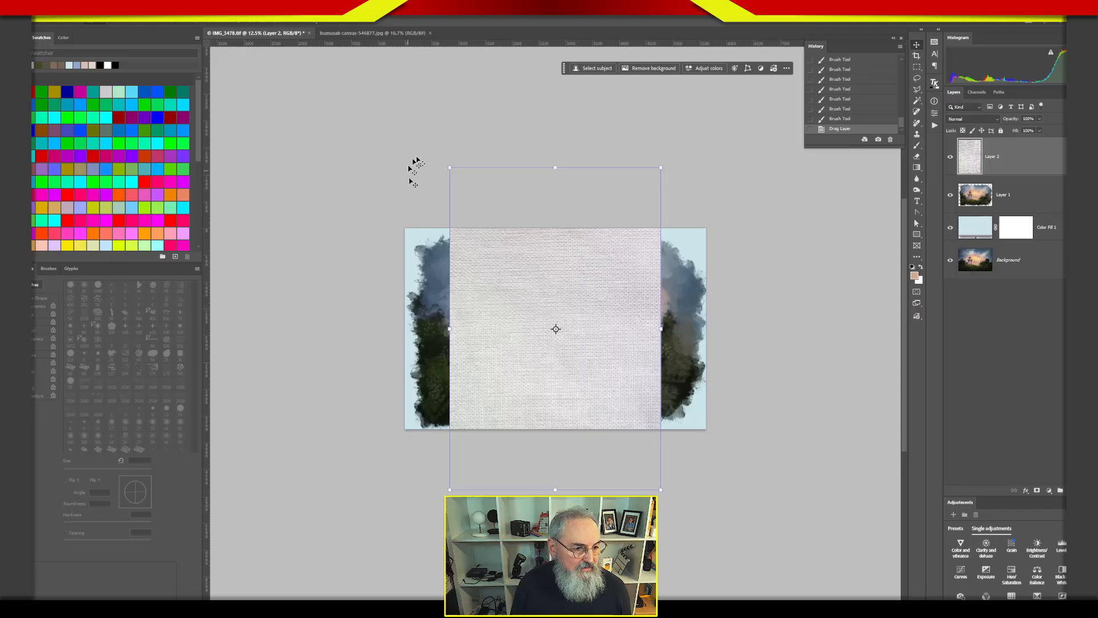
pyautogui.click(447, 158)
pyautogui.moveTo(445, 158); pyautogui.dragTo(310, 457)
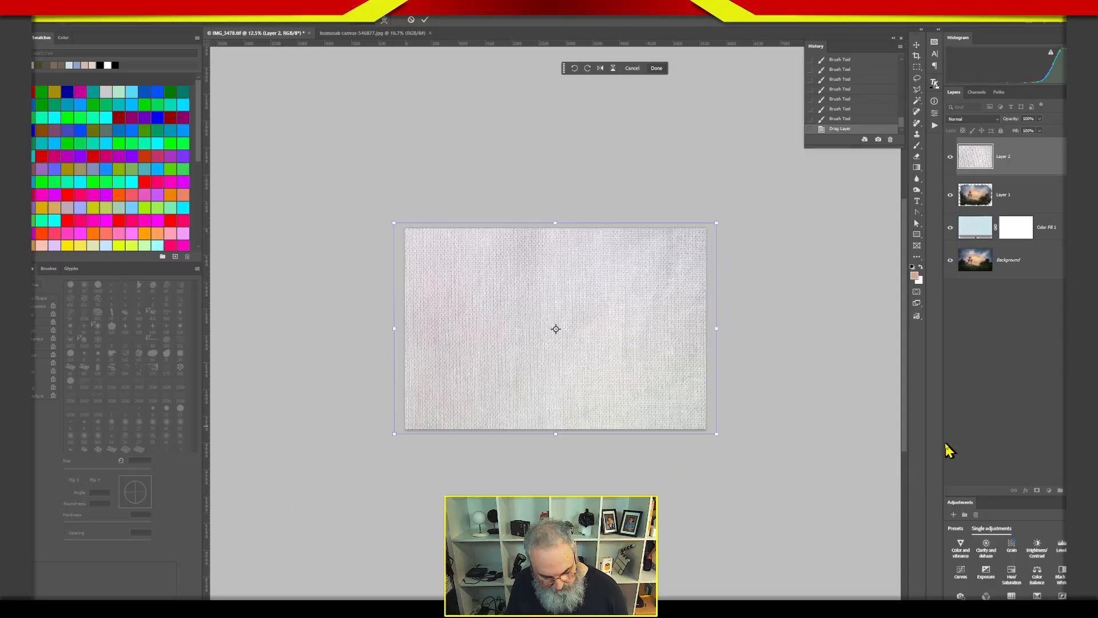
pyautogui.press('Return')
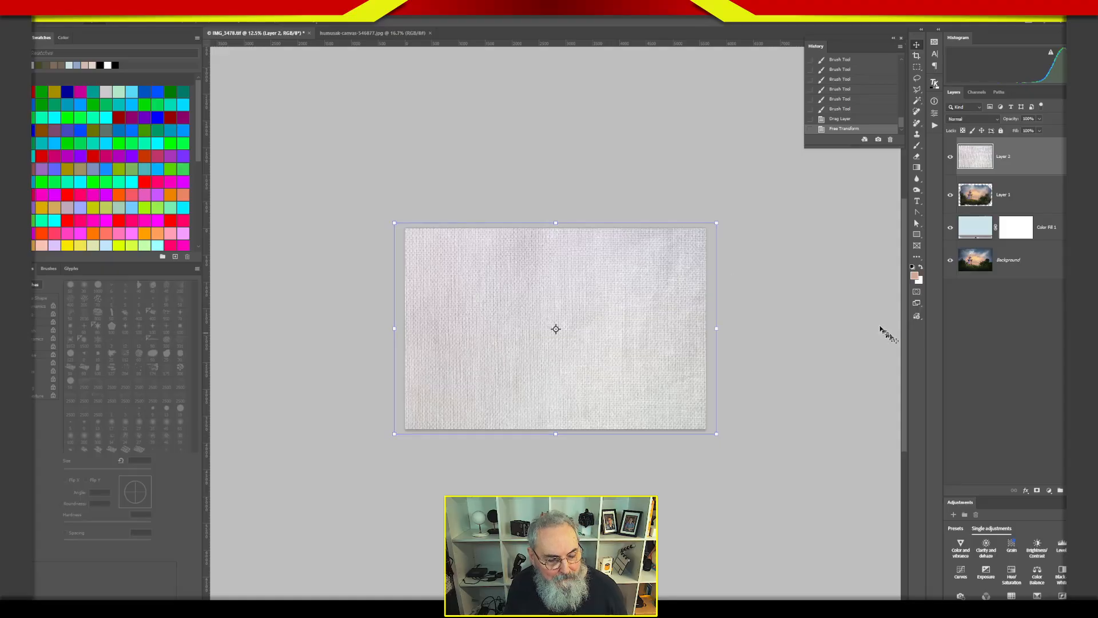
pyautogui.hotkey('ctrl', '0')
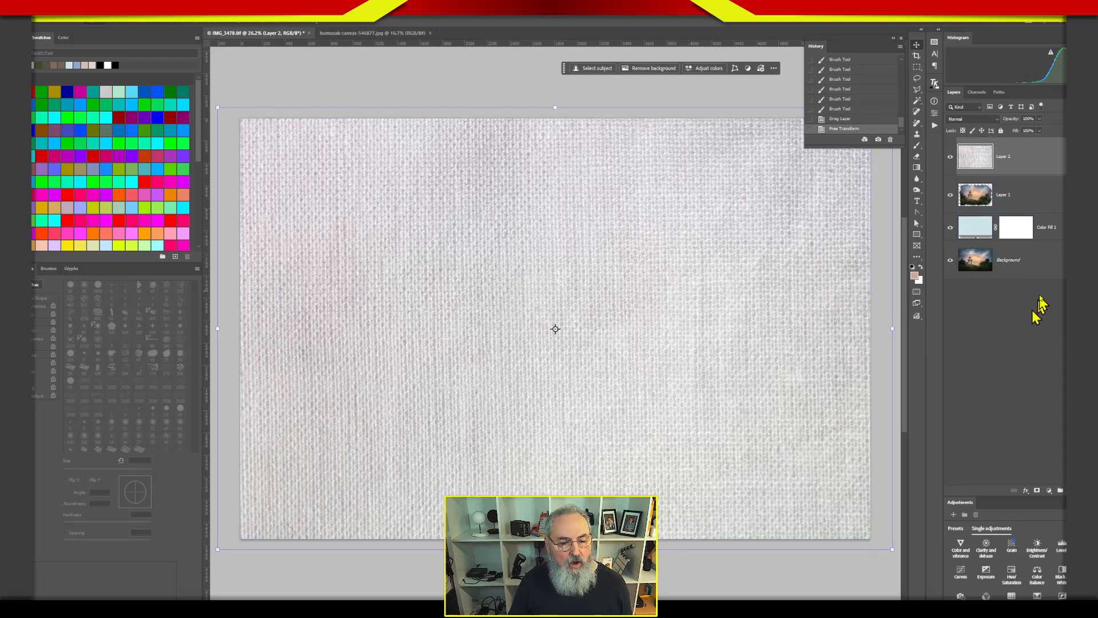
# - Set the canvas texture layer's blend mode to Soft Light so it blends with the tower painting
pyautogui.click(1017, 360)
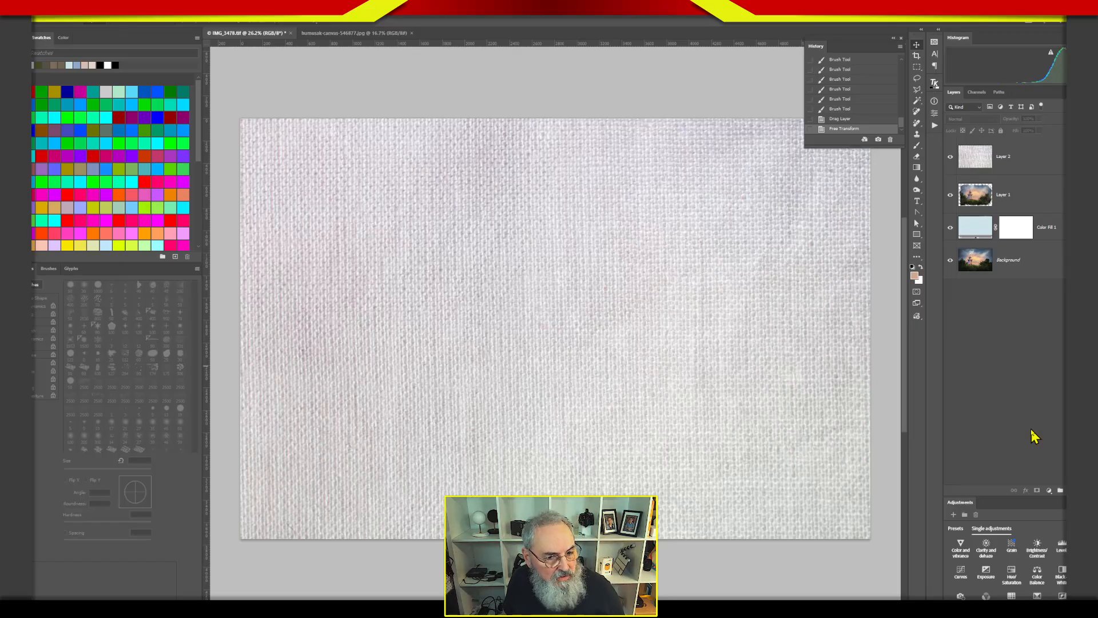
pyautogui.click(1011, 146)
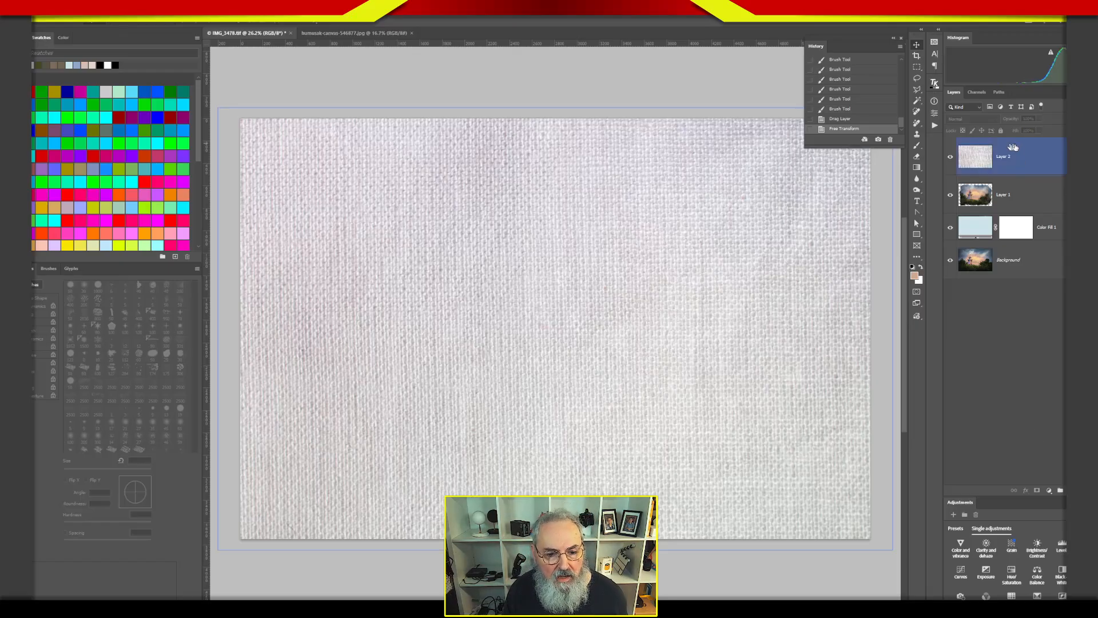
pyautogui.click(972, 119)
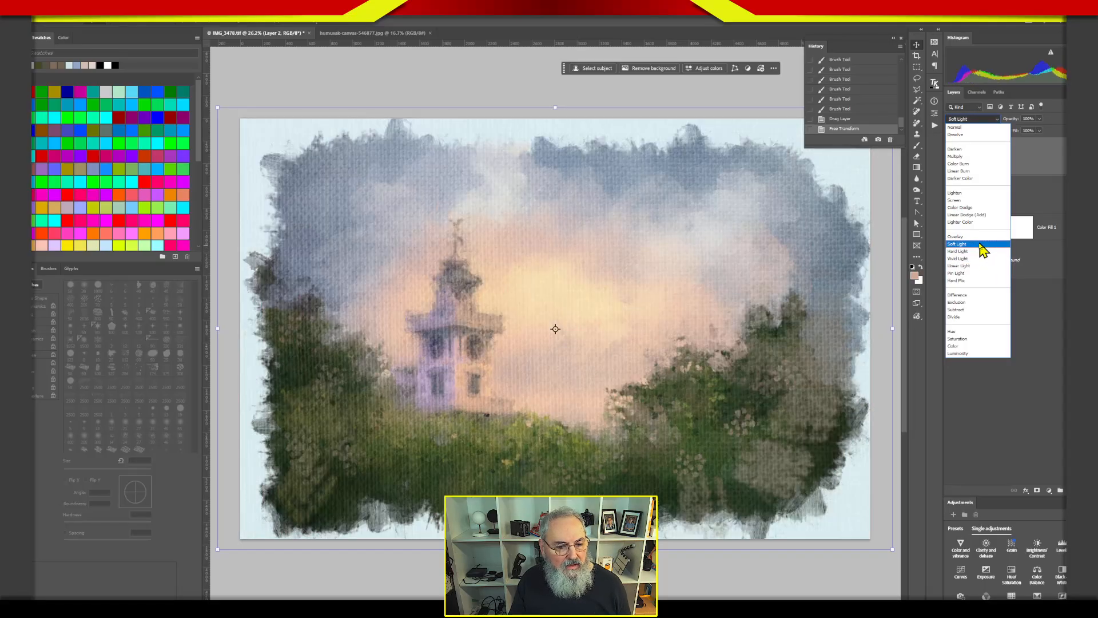
pyautogui.click(982, 245)
pyautogui.click(1023, 418)
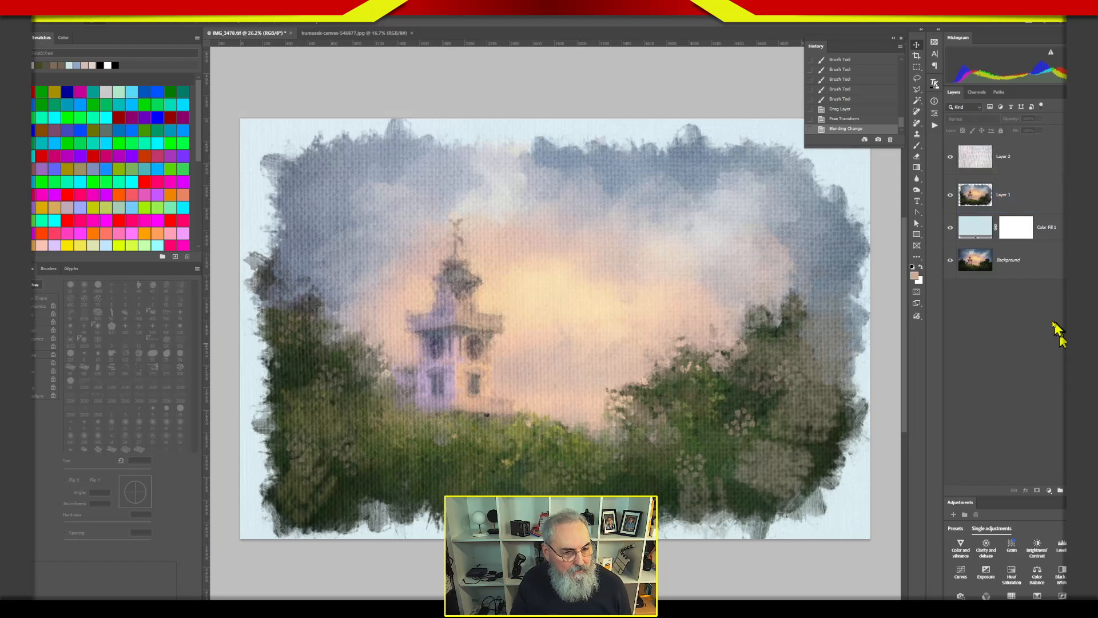
# - Add a Hue/Saturation adjustment clipped to the canvas texture, with saturation -100 and lightness about -16
pyautogui.click(969, 172)
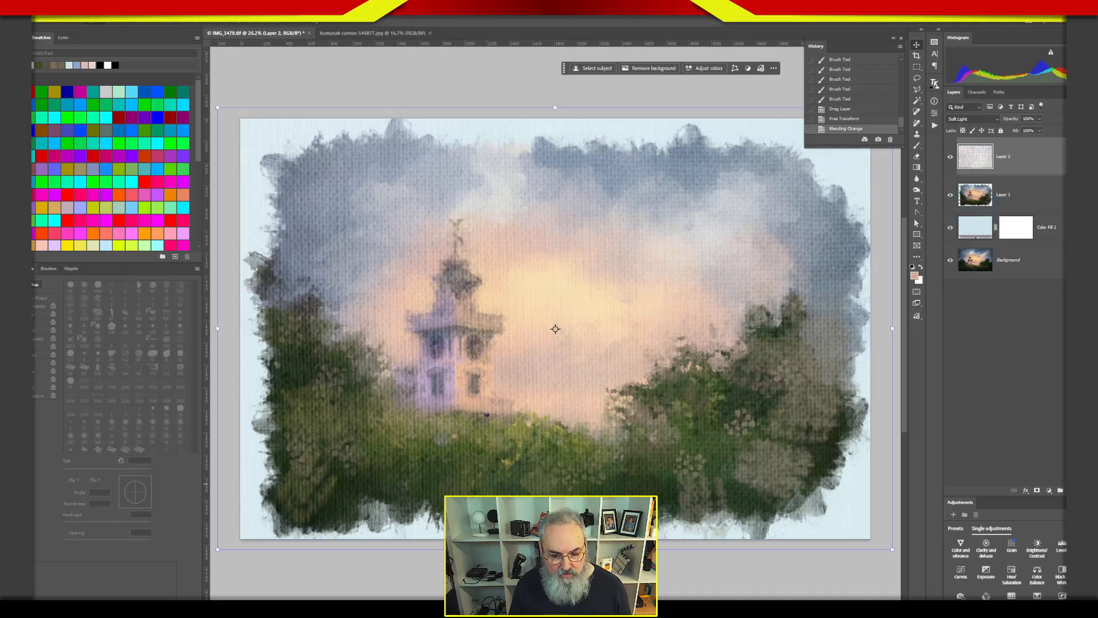
pyautogui.click(1011, 577)
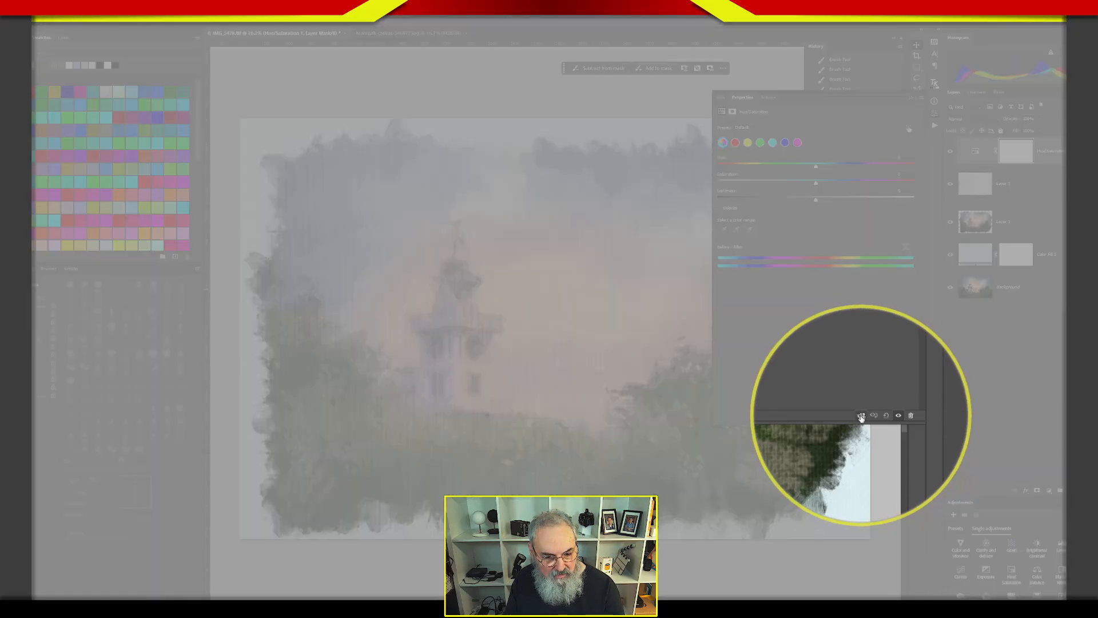
pyautogui.click(861, 416)
pyautogui.moveTo(814, 188); pyautogui.dragTo(711, 202)
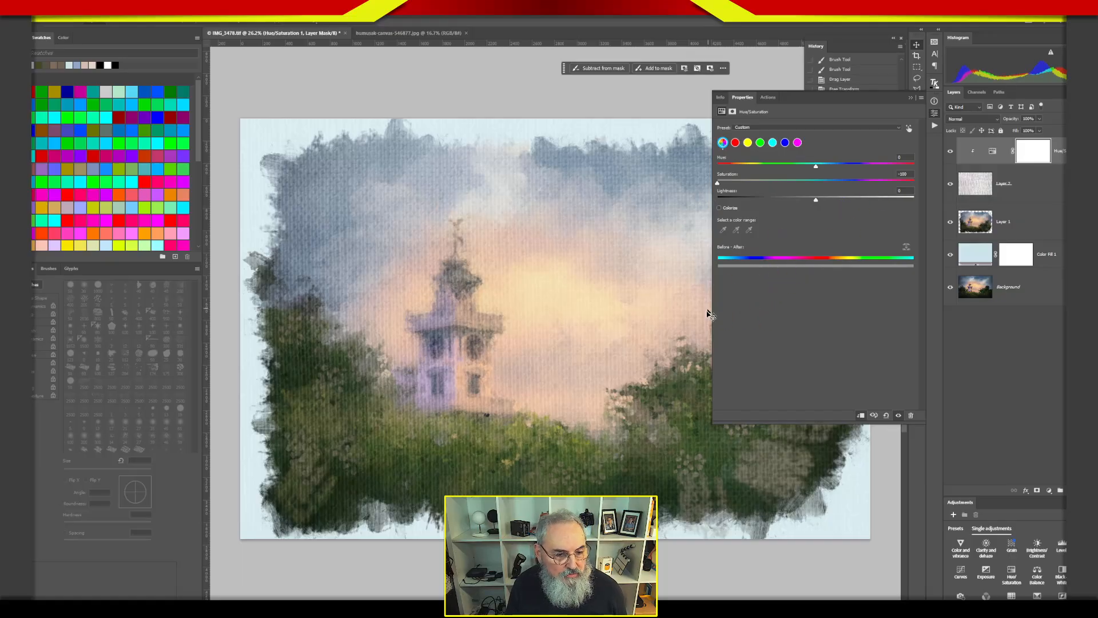
pyautogui.moveTo(712, 312); pyautogui.dragTo(754, 311)
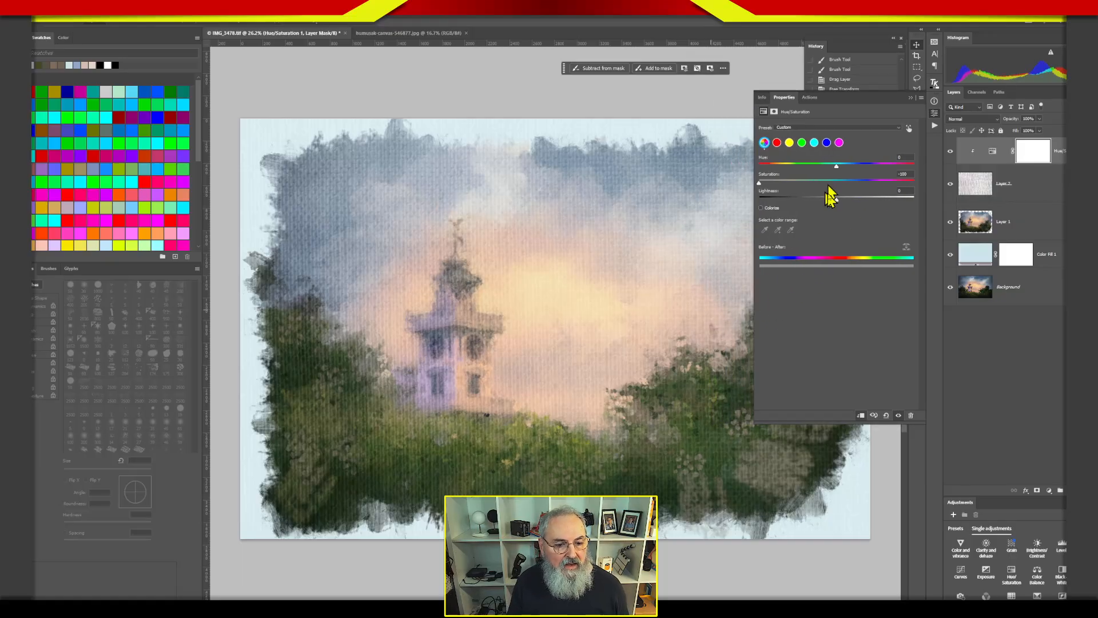
pyautogui.moveTo(839, 202)
pyautogui.mouseDown()
pyautogui.moveTo(859, 202)
pyautogui.moveTo(814, 210)
pyautogui.moveTo(866, 206)
pyautogui.moveTo(831, 207)
pyautogui.moveTo(827, 218)
pyautogui.mouseUp()
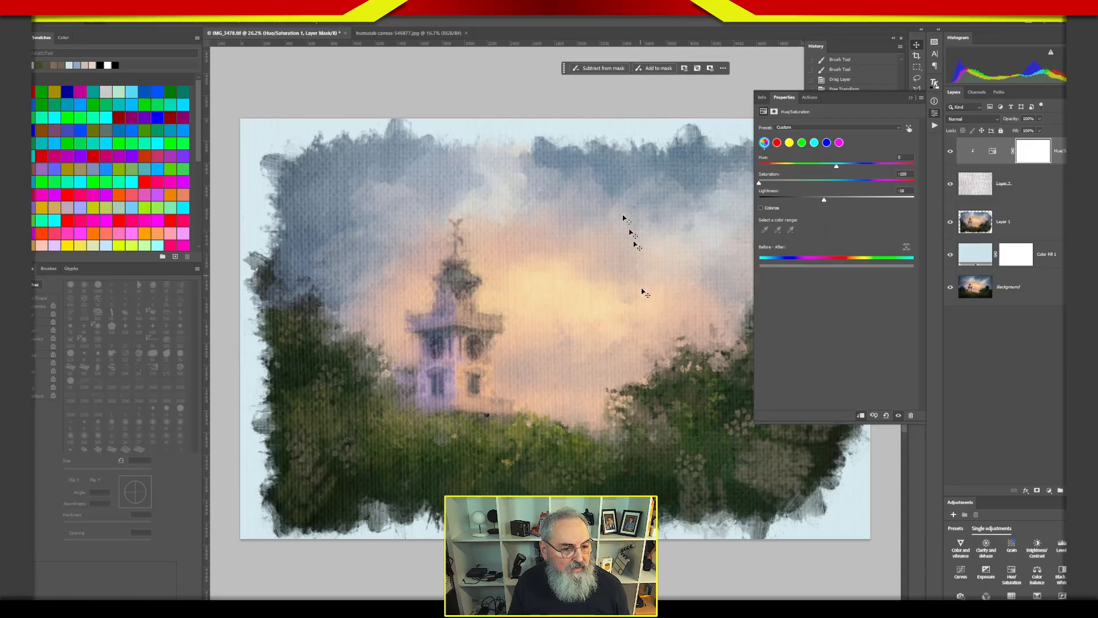
pyautogui.click(1006, 371)
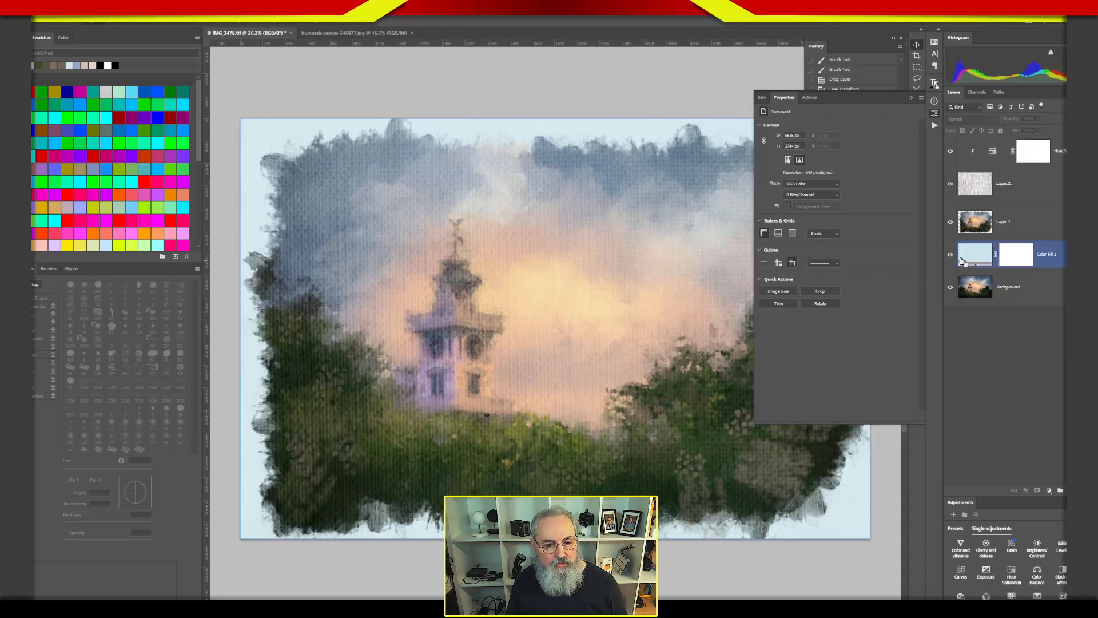
pyautogui.click(934, 114)
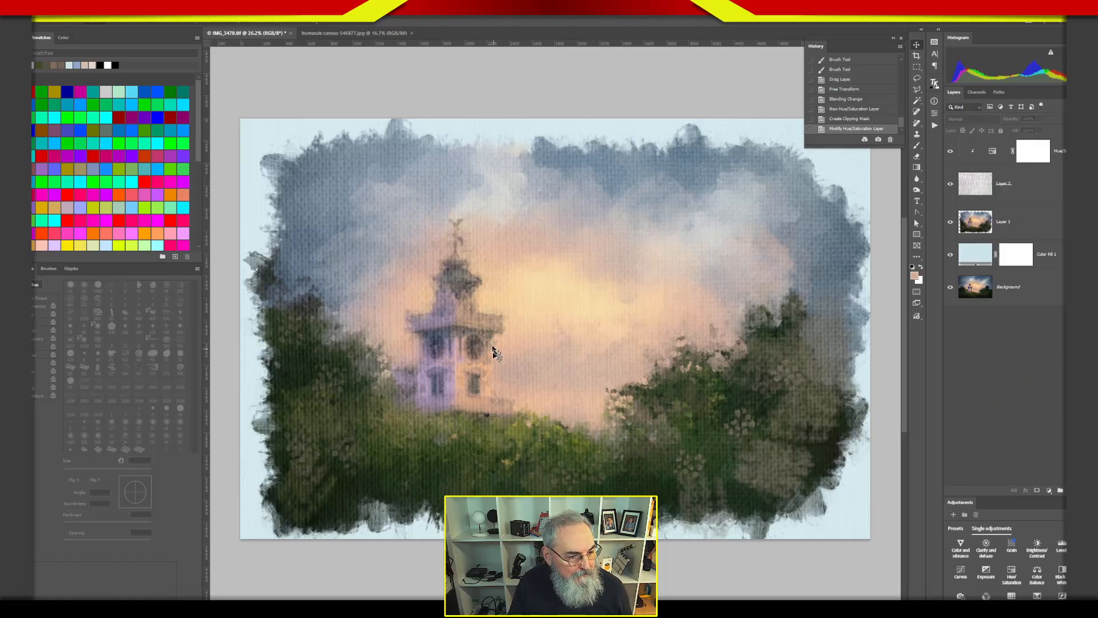
# - Delete the canvas texture layer and its Hue/Saturation adjustment from the painting
pyautogui.moveTo(977, 185); pyautogui.dragTo(892, 210)
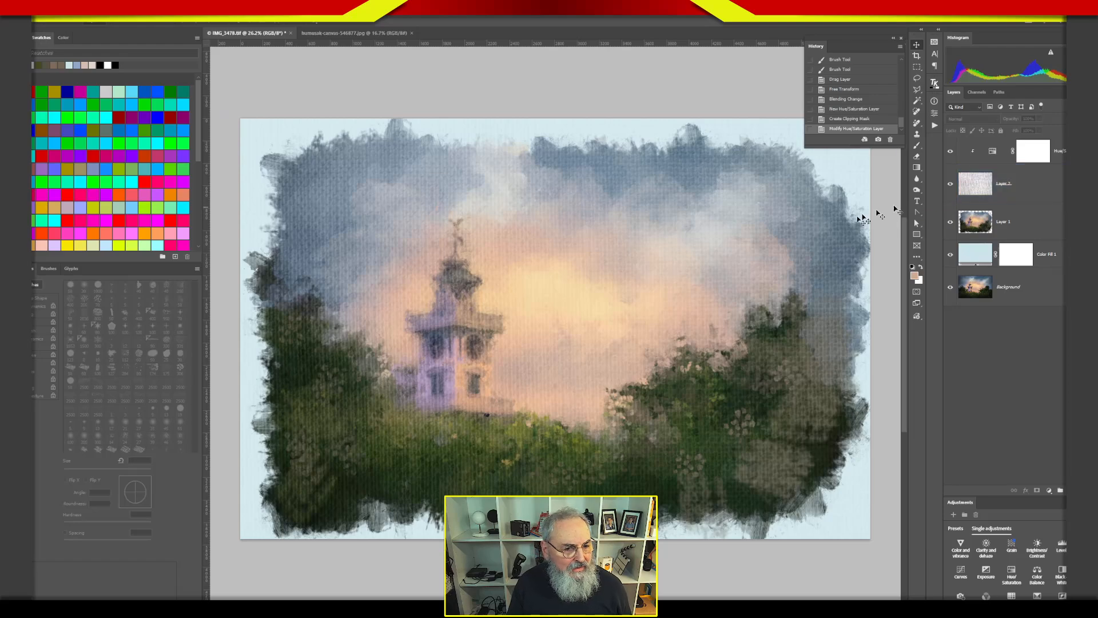
pyautogui.moveTo(812, 216); pyautogui.dragTo(995, 192)
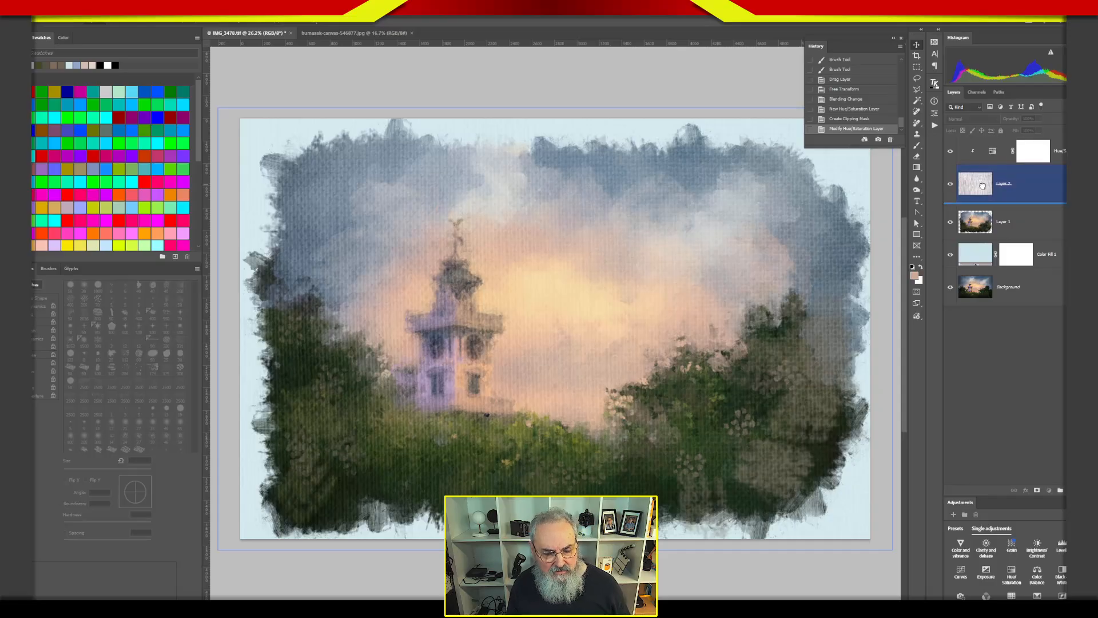
pyautogui.click(979, 189)
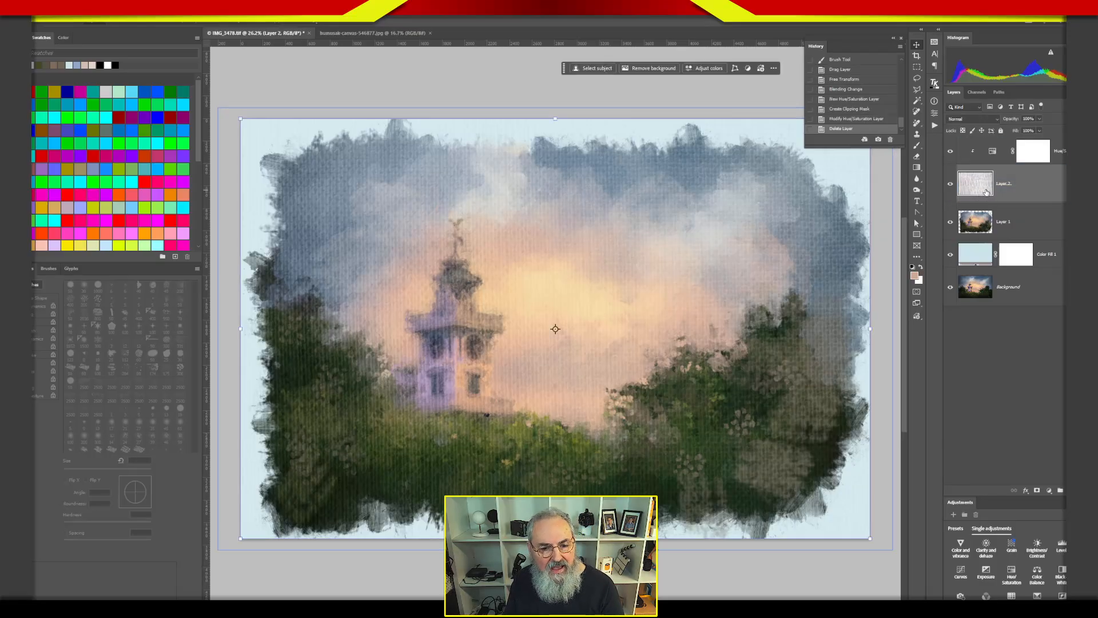
pyautogui.press('Delete')
pyautogui.click(984, 156)
pyautogui.moveTo(982, 157); pyautogui.dragTo(1083, 490)
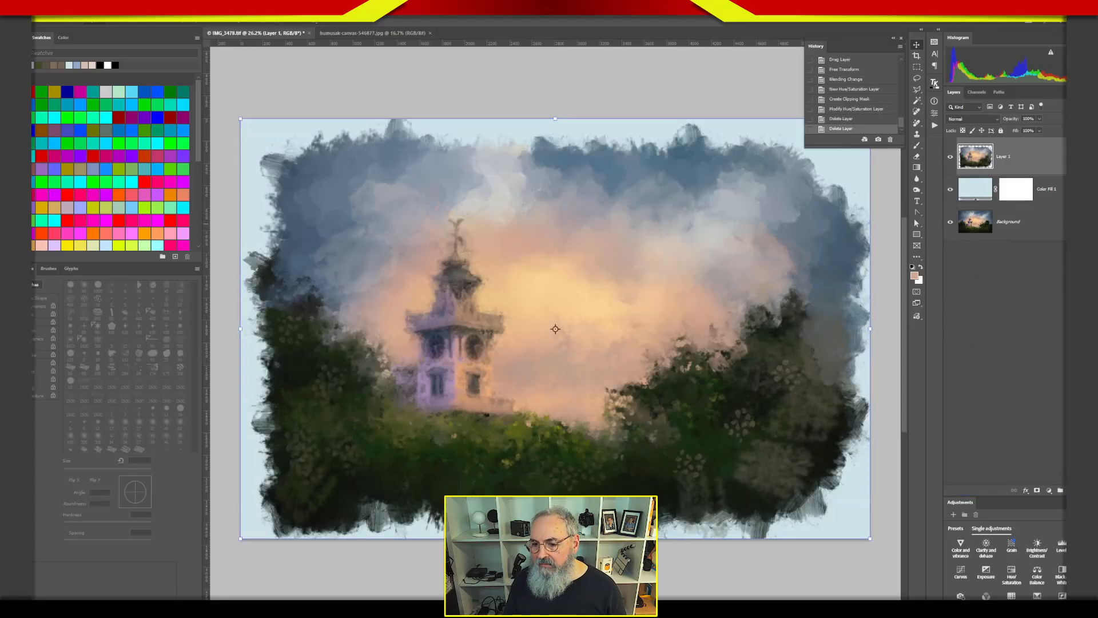
# - In File Explorer, go to drive D: and open Assets - Misc Photo, BG & Textures, Textures
pyautogui.moveTo(1067, 190); pyautogui.dragTo(789, 119)
pyautogui.click(651, 136)
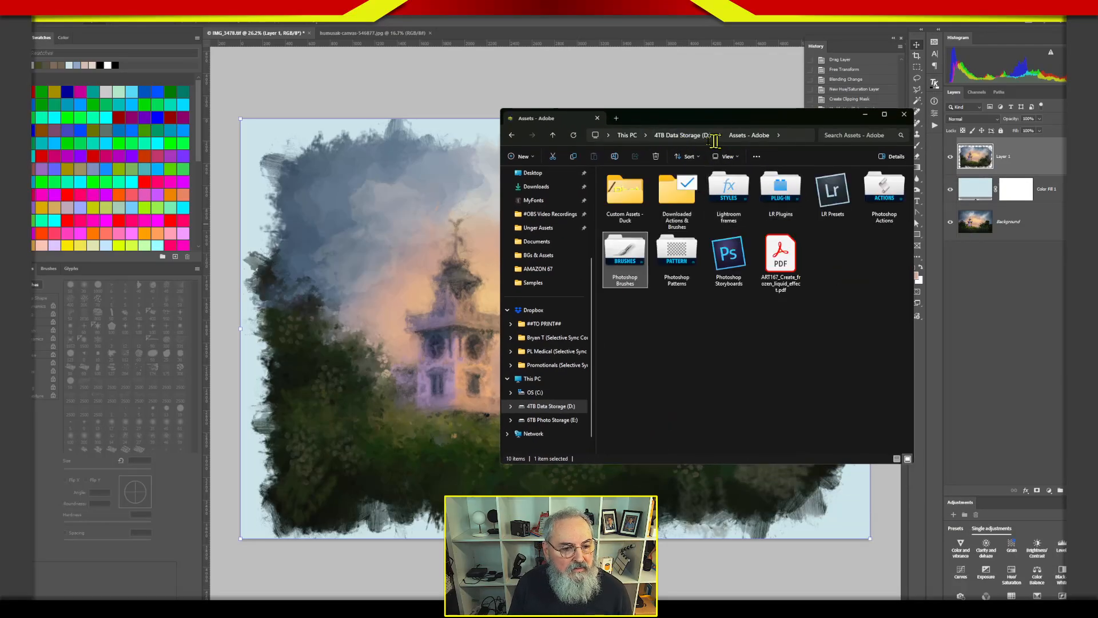
pyautogui.click(682, 136)
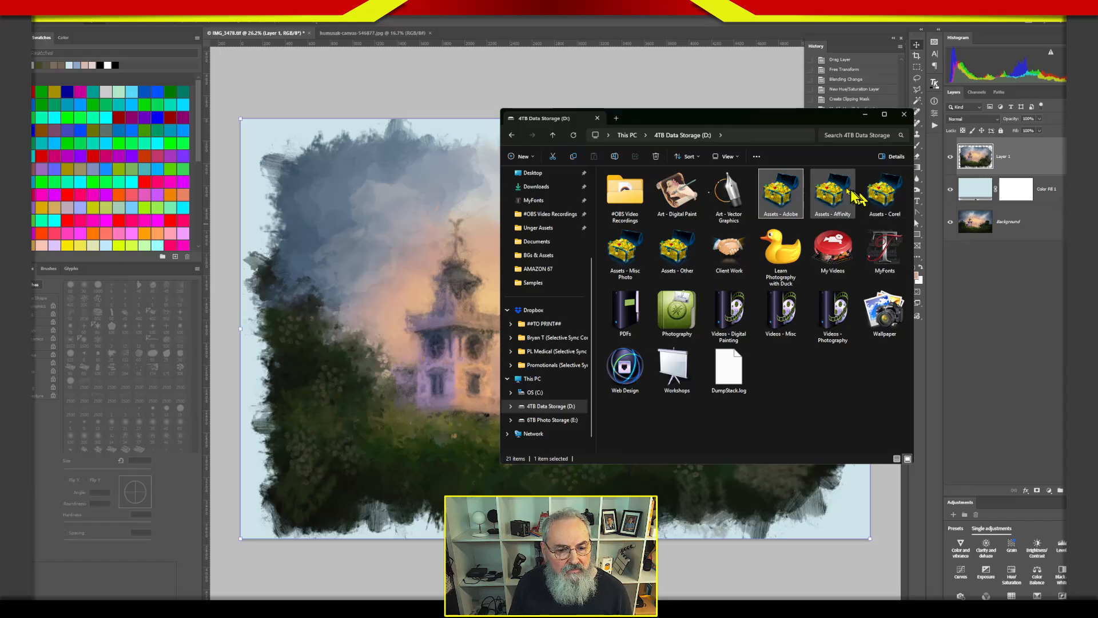
pyautogui.doubleClick(628, 246)
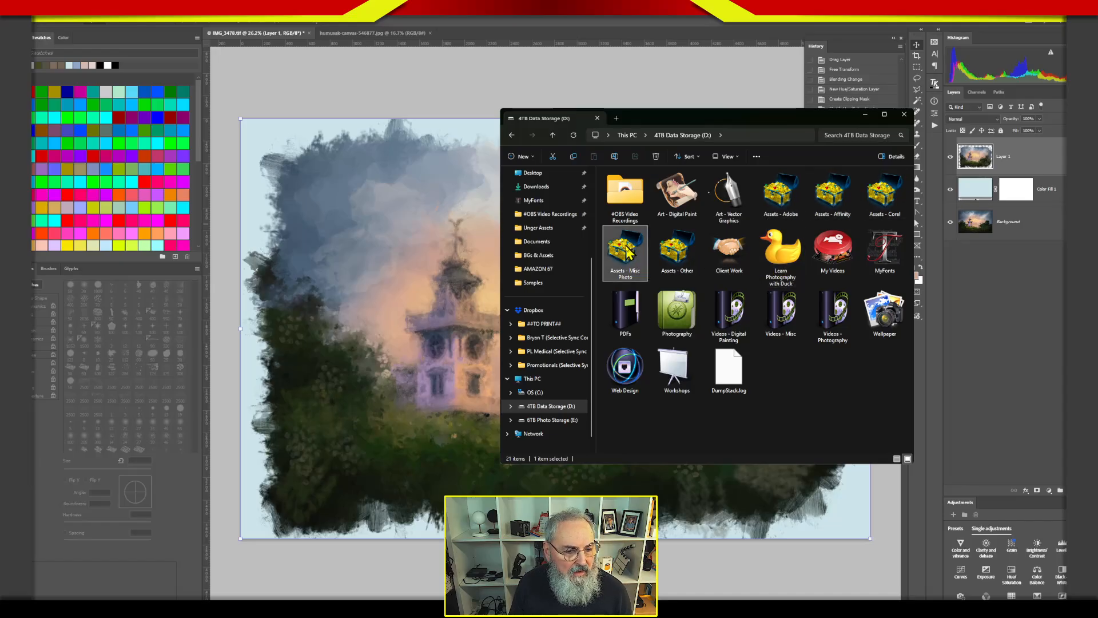
pyautogui.doubleClick(629, 215)
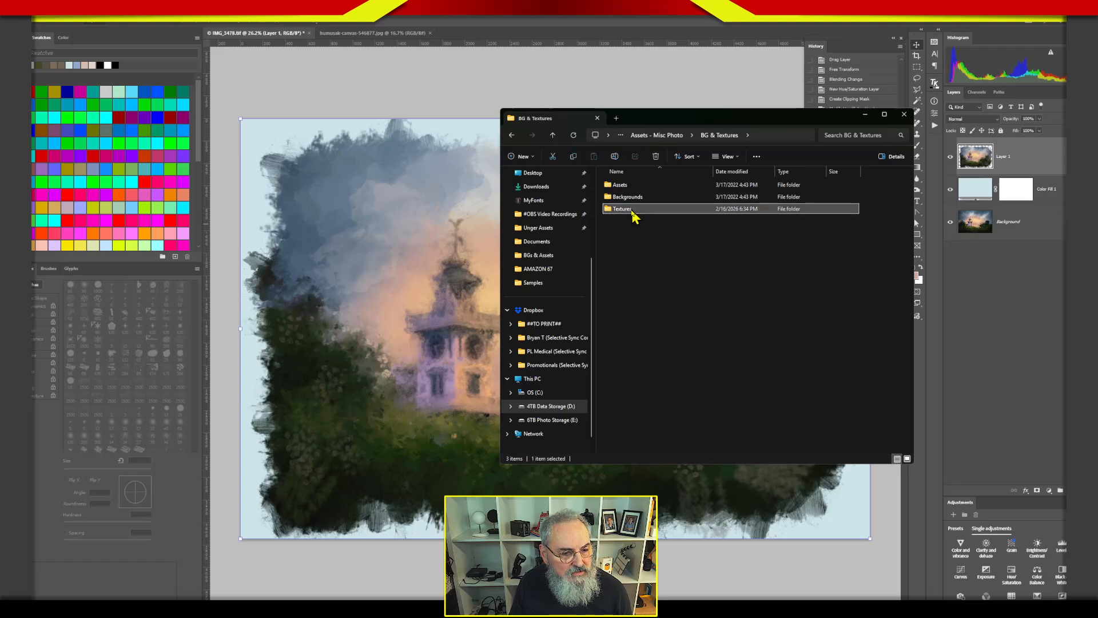
pyautogui.doubleClick(629, 211)
# - Find fabric-textured.jpg in the Textures folder and place it into the tower painting in Photoshop
pyautogui.moveTo(761, 117); pyautogui.dragTo(772, 67)
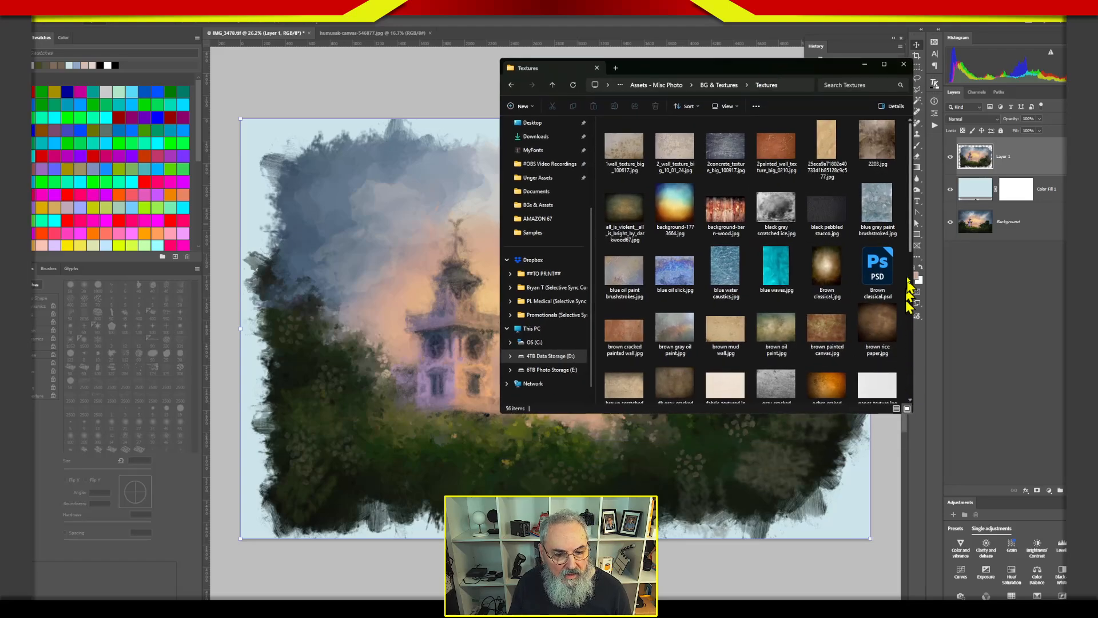
pyautogui.moveTo(911, 251); pyautogui.dragTo(915, 323)
pyautogui.click(888, 247)
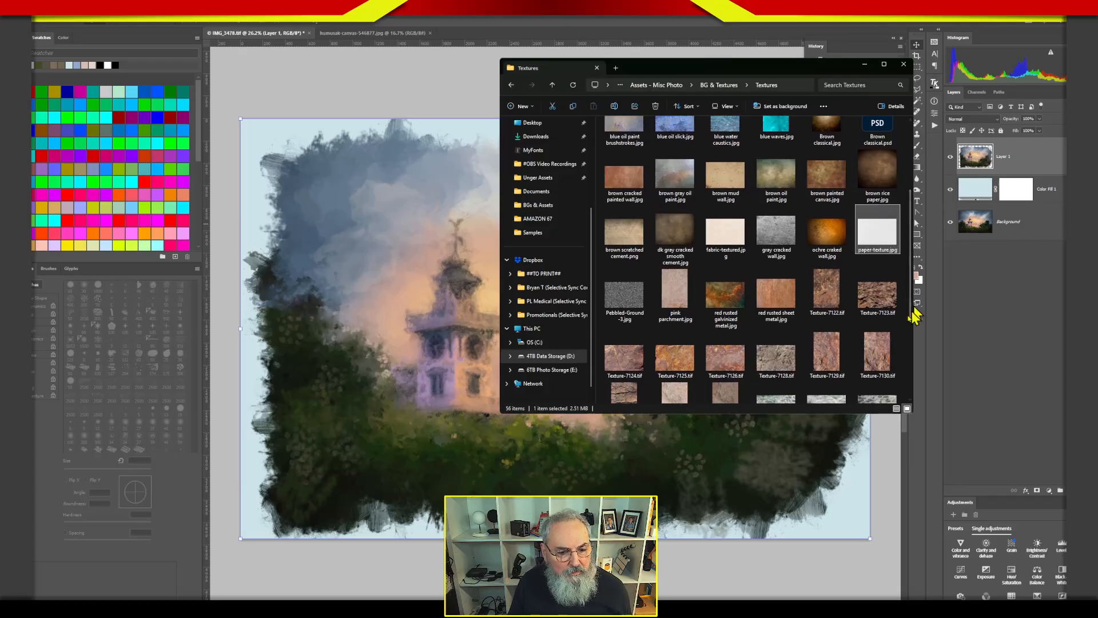
pyautogui.click(727, 241)
pyautogui.moveTo(784, 67); pyautogui.dragTo(908, 169)
pyautogui.moveTo(852, 346); pyautogui.dragTo(907, 346)
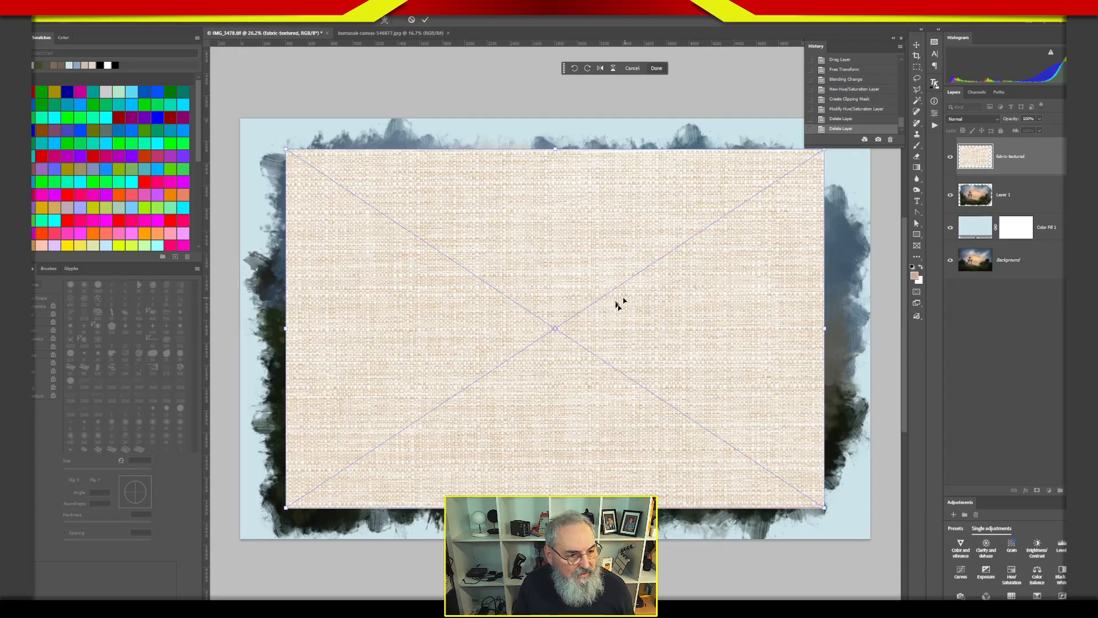
# - Align and enlarge the placed fabric texture to cover the whole canvas, and set its blend mode to Soft Light
pyautogui.moveTo(650, 329); pyautogui.dragTo(626, 307)
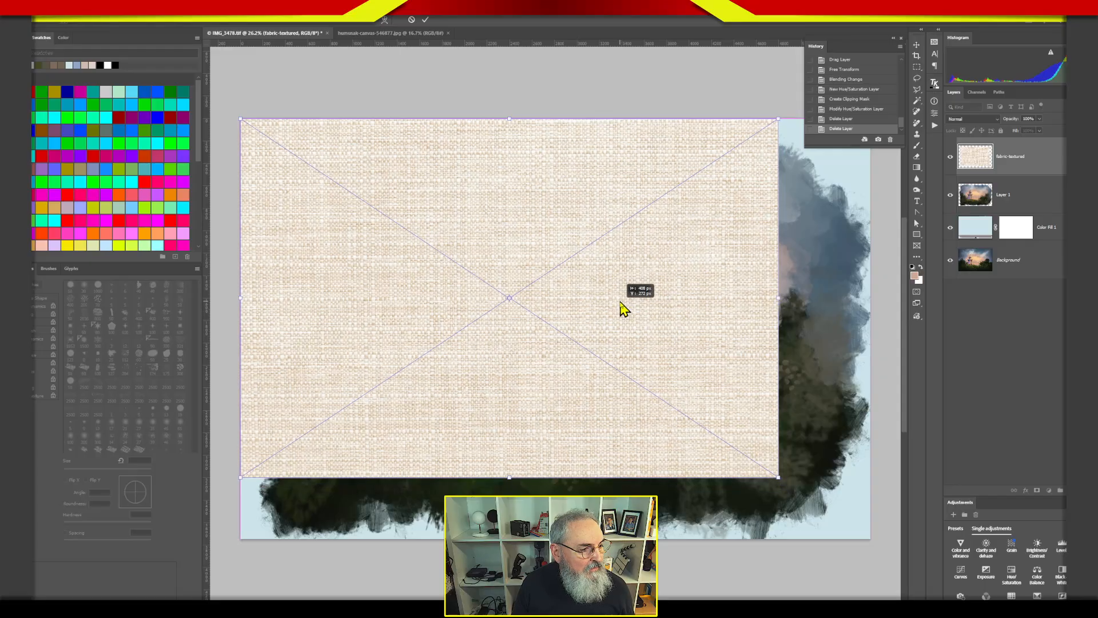
pyautogui.moveTo(779, 479); pyautogui.dragTo(868, 536)
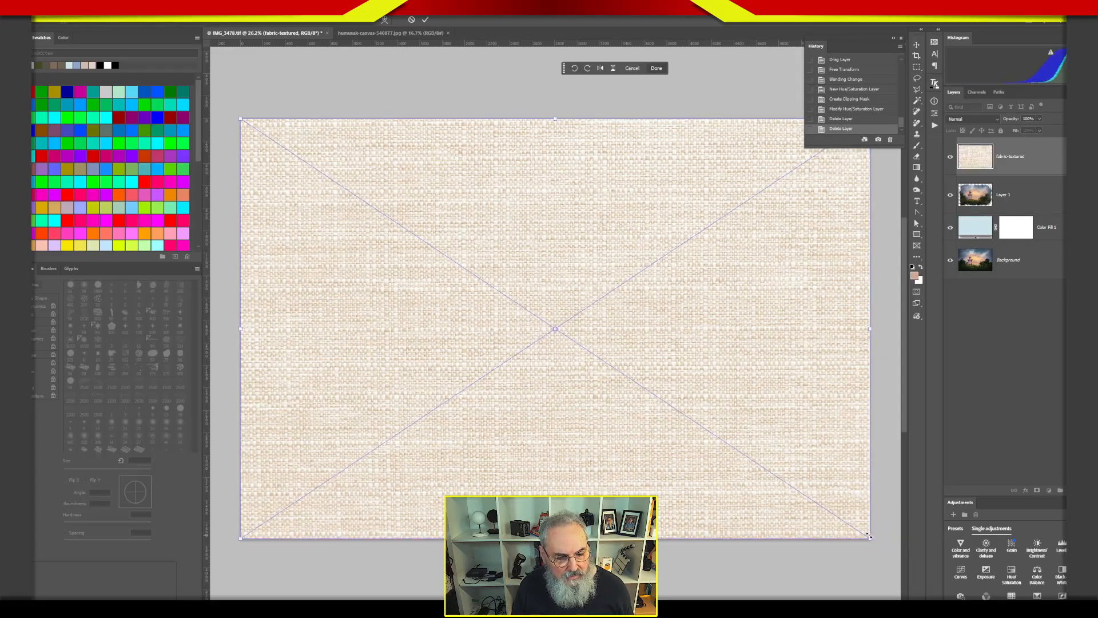
pyautogui.moveTo(868, 329)
pyautogui.mouseDown()
pyautogui.moveTo(863, 337)
pyautogui.moveTo(871, 330)
pyautogui.mouseUp()
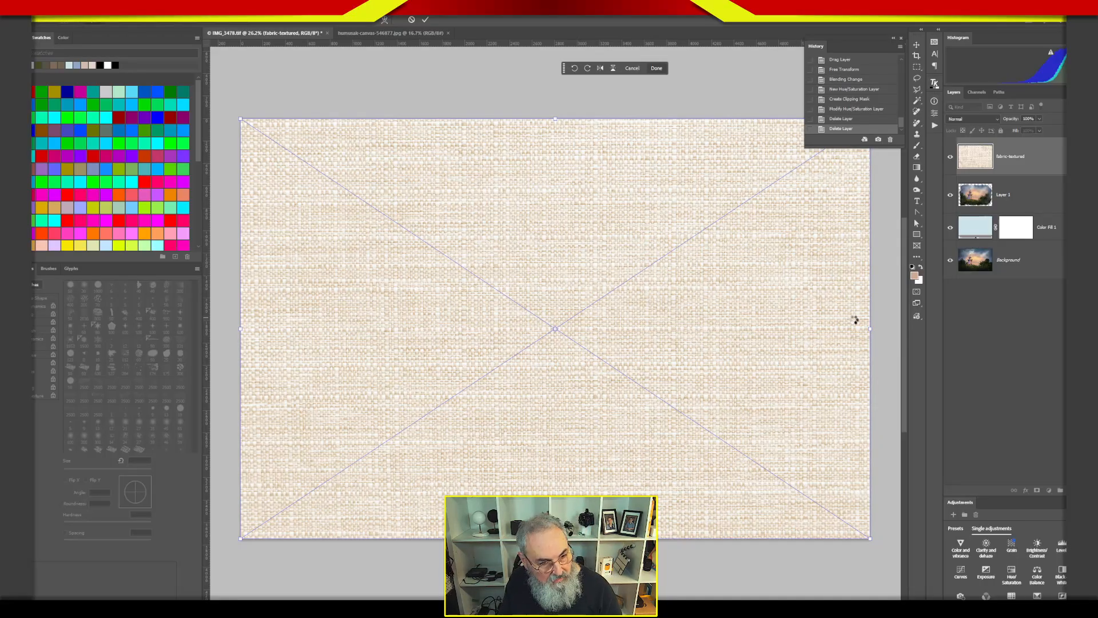
pyautogui.press('Return')
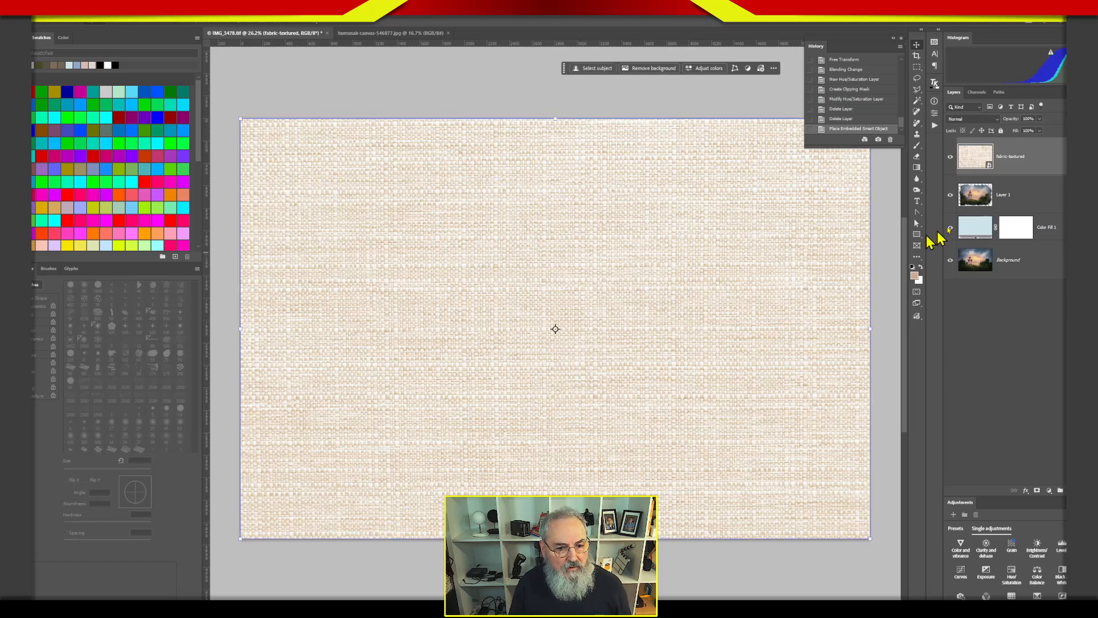
pyautogui.click(972, 119)
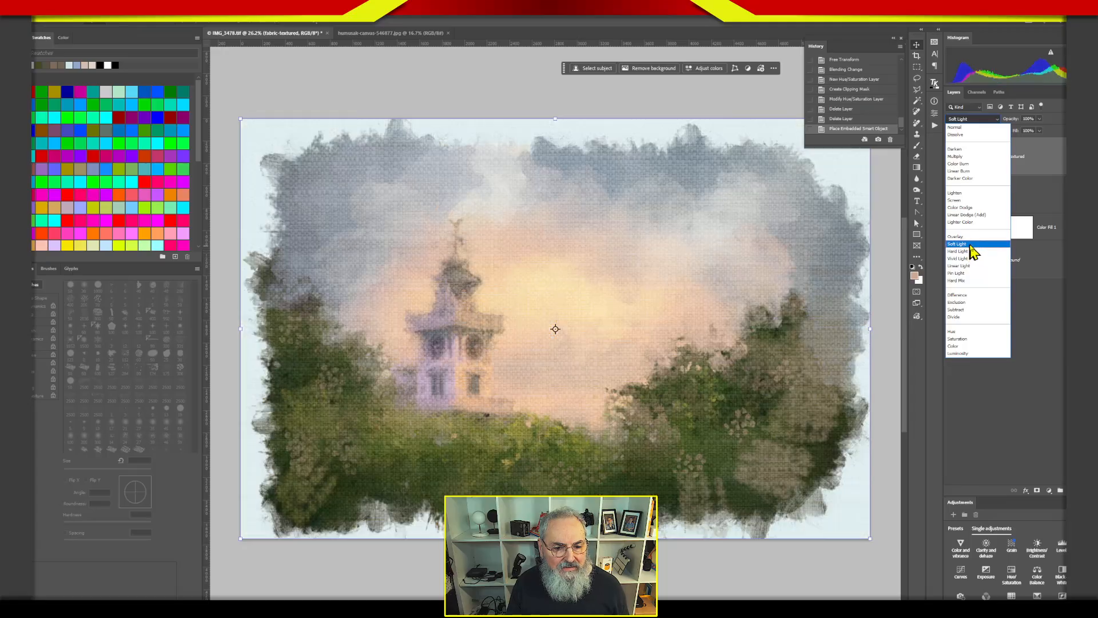
pyautogui.click(971, 245)
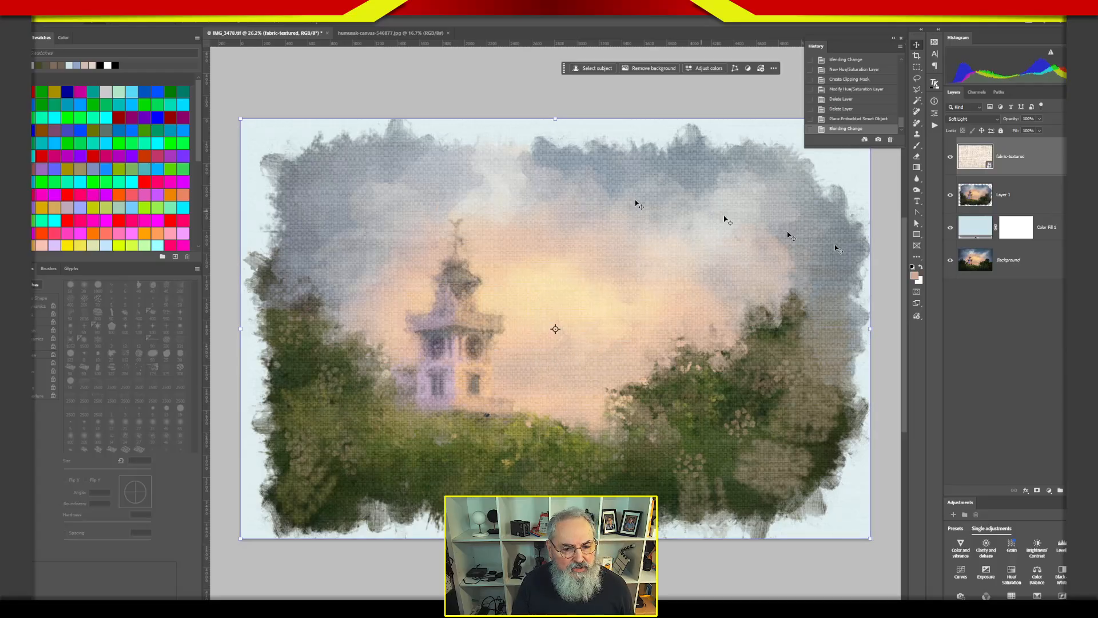
# - Add a Hue/Saturation adjustment clipped to the fabric texture, with saturation -100 and lightness 0
pyautogui.click(1011, 574)
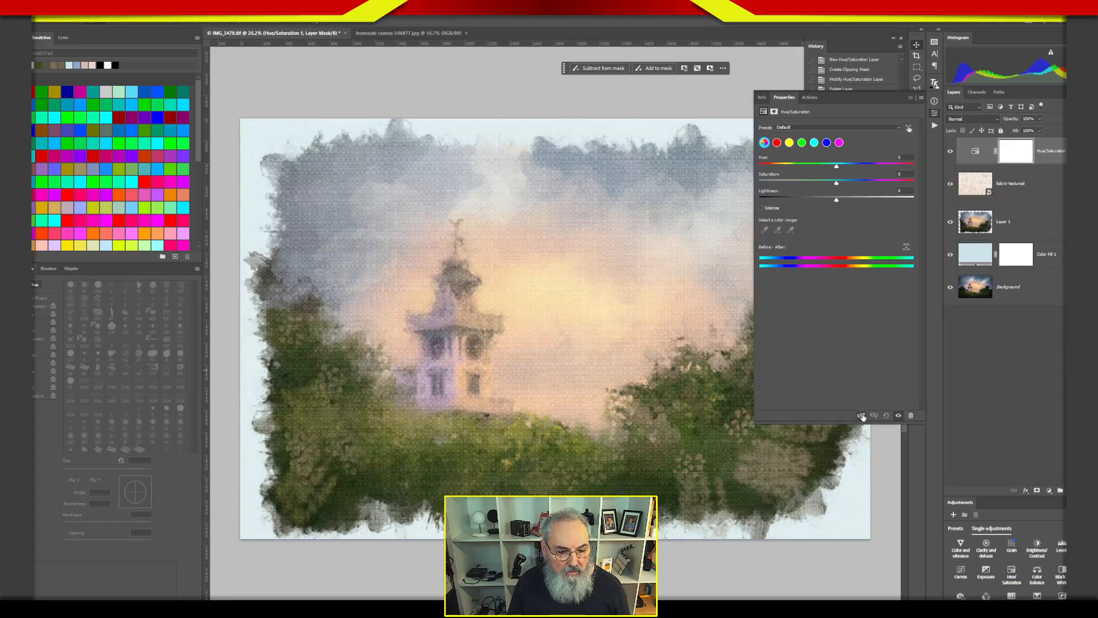
pyautogui.click(861, 416)
pyautogui.click(980, 188)
pyautogui.moveTo(836, 181); pyautogui.dragTo(757, 201)
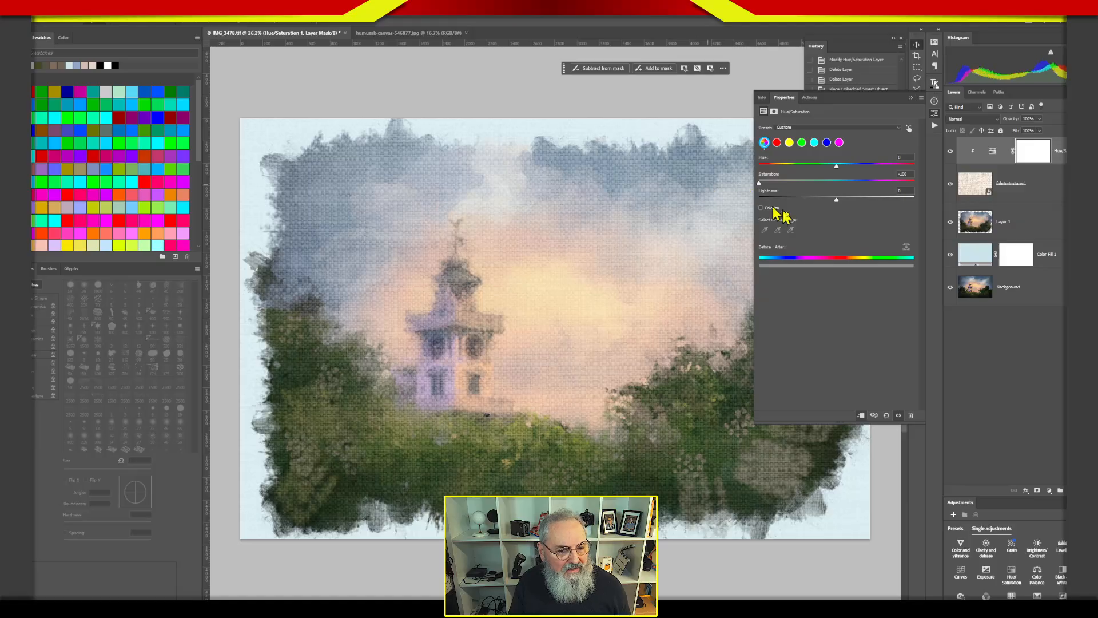
pyautogui.click(835, 198)
pyautogui.moveTo(836, 200)
pyautogui.mouseDown()
pyautogui.moveTo(852, 201)
pyautogui.moveTo(814, 205)
pyautogui.moveTo(836, 209)
pyautogui.mouseUp()
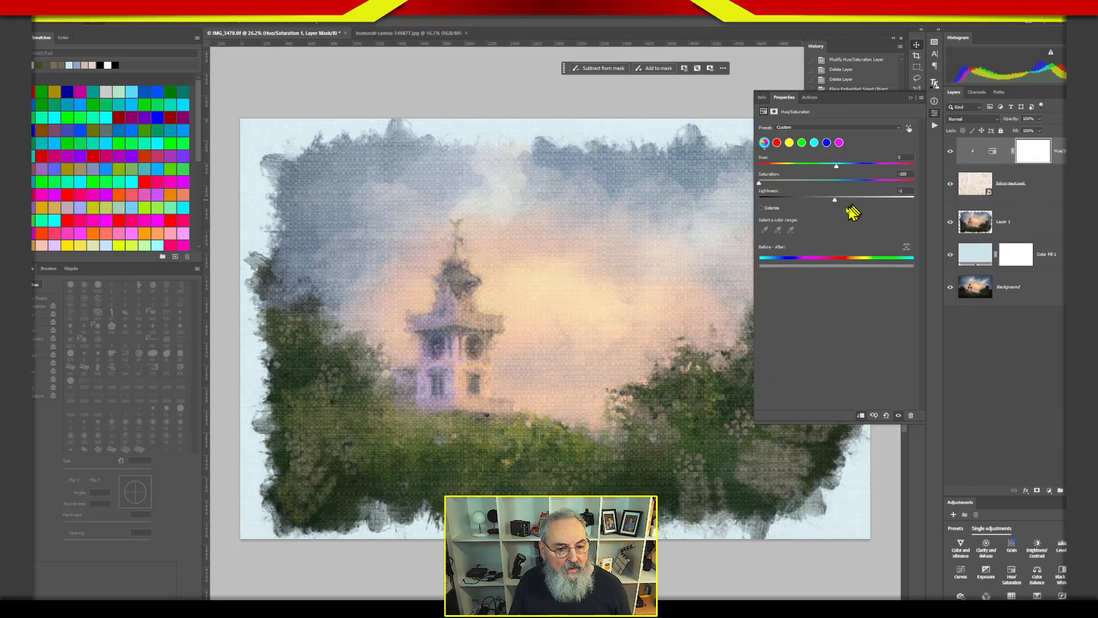
pyautogui.doubleClick(774, 193)
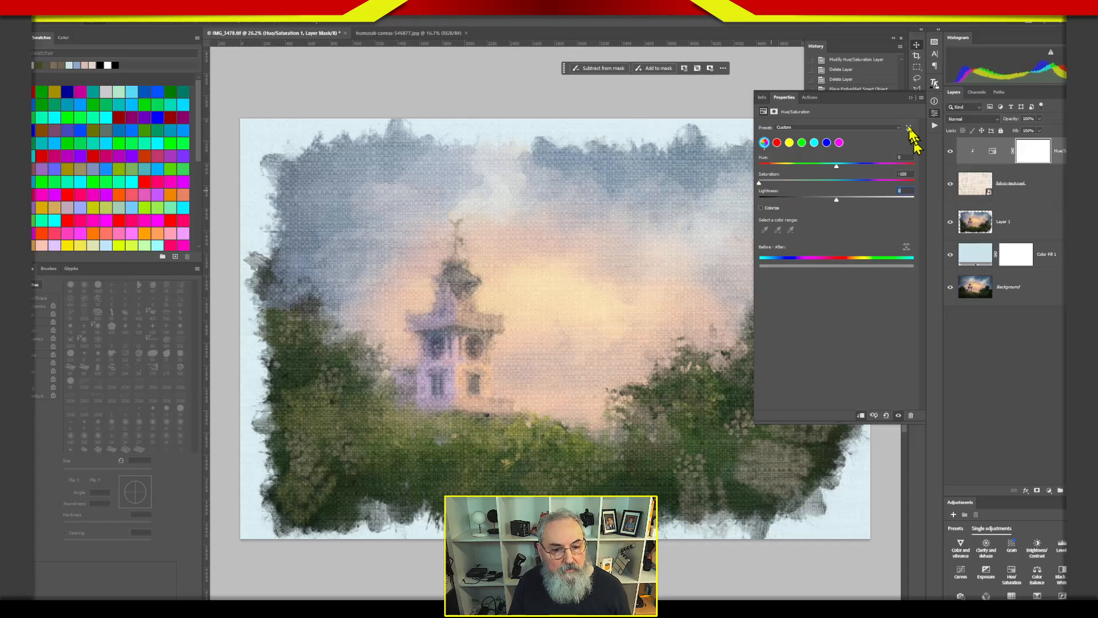
pyautogui.click(934, 112)
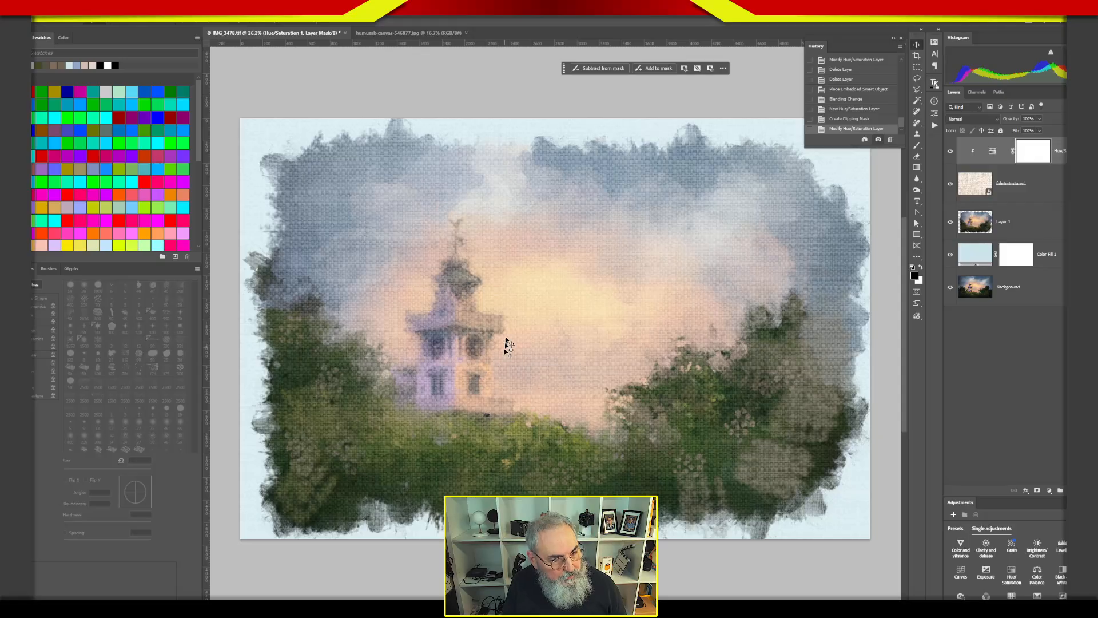
pyautogui.click(981, 169)
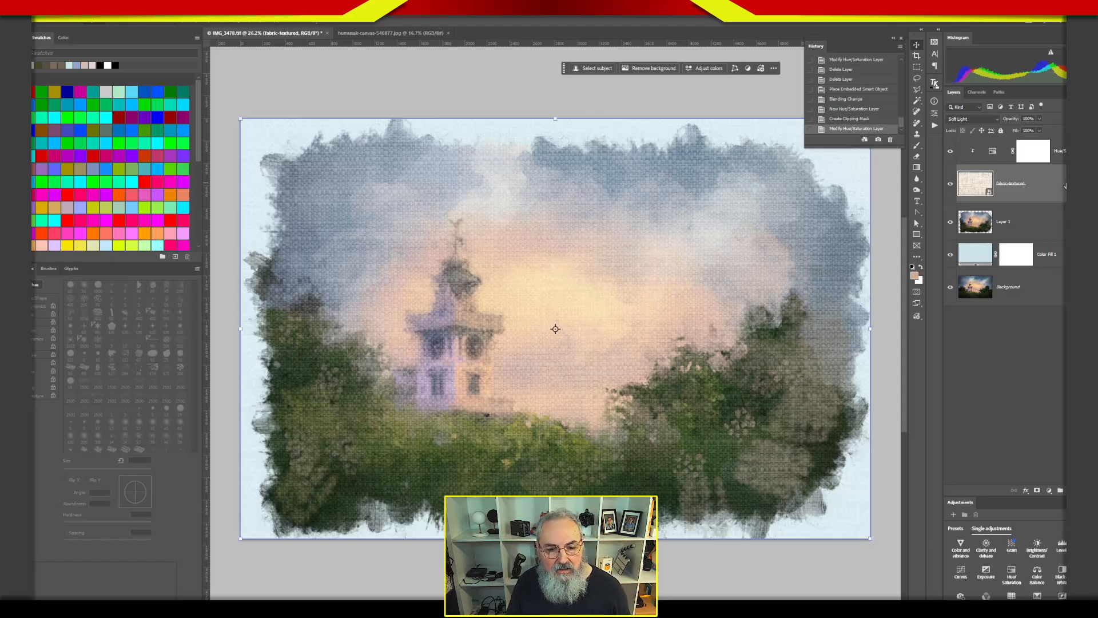
pyautogui.doubleClick(1036, 184)
pyautogui.moveTo(1040, 183); pyautogui.dragTo(1007, 261)
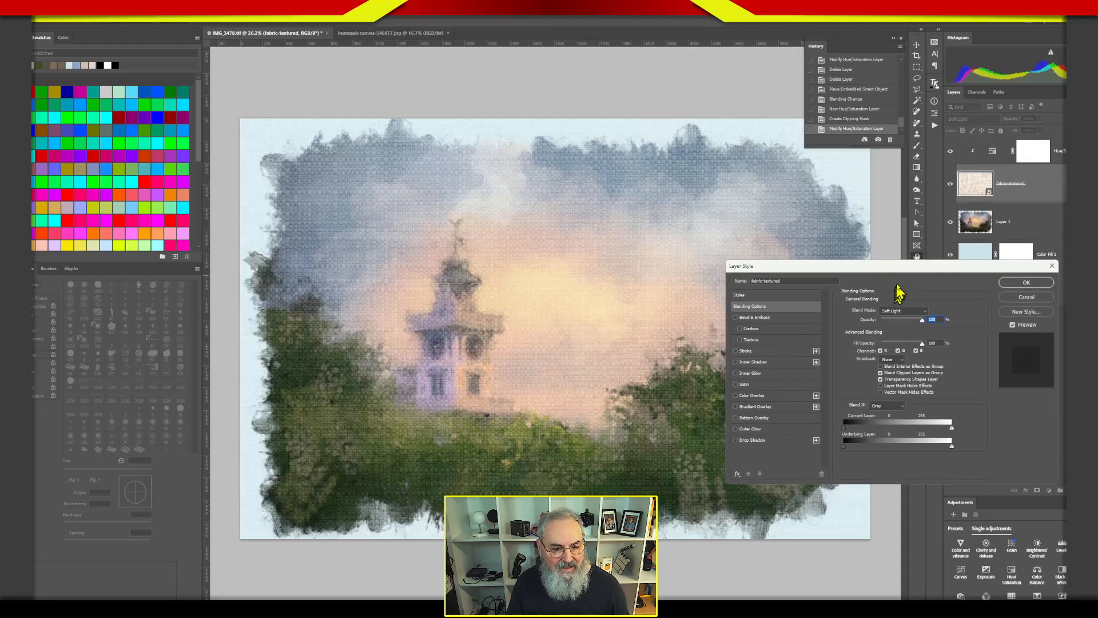
pyautogui.moveTo(906, 264); pyautogui.dragTo(917, 126)
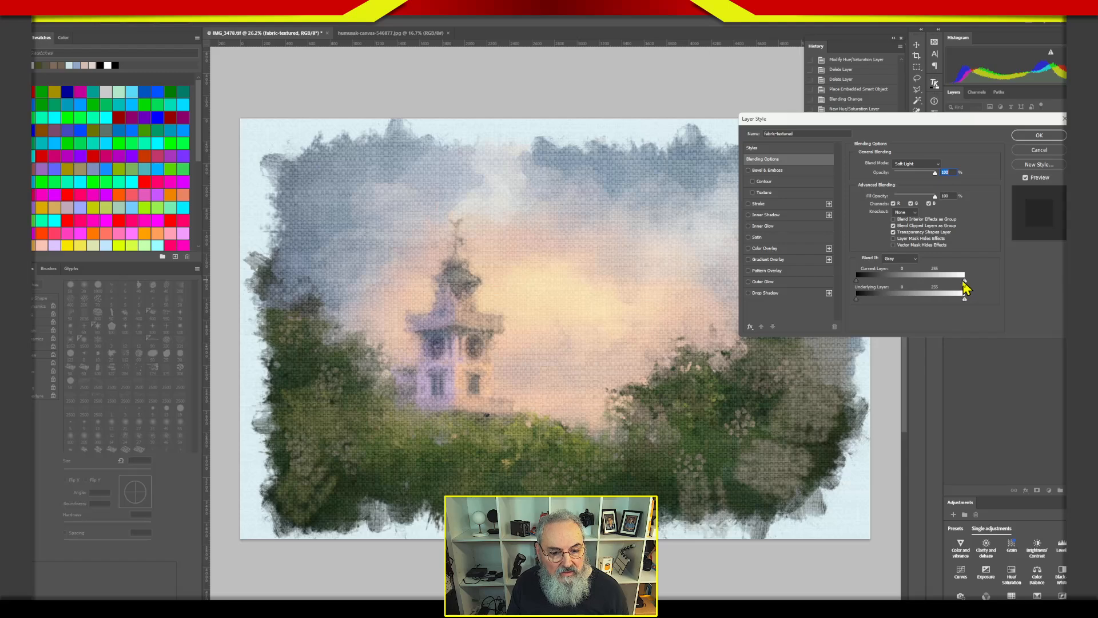
pyautogui.moveTo(964, 282)
pyautogui.mouseDown()
pyautogui.moveTo(939, 287)
pyautogui.moveTo(984, 288)
pyautogui.mouseUp()
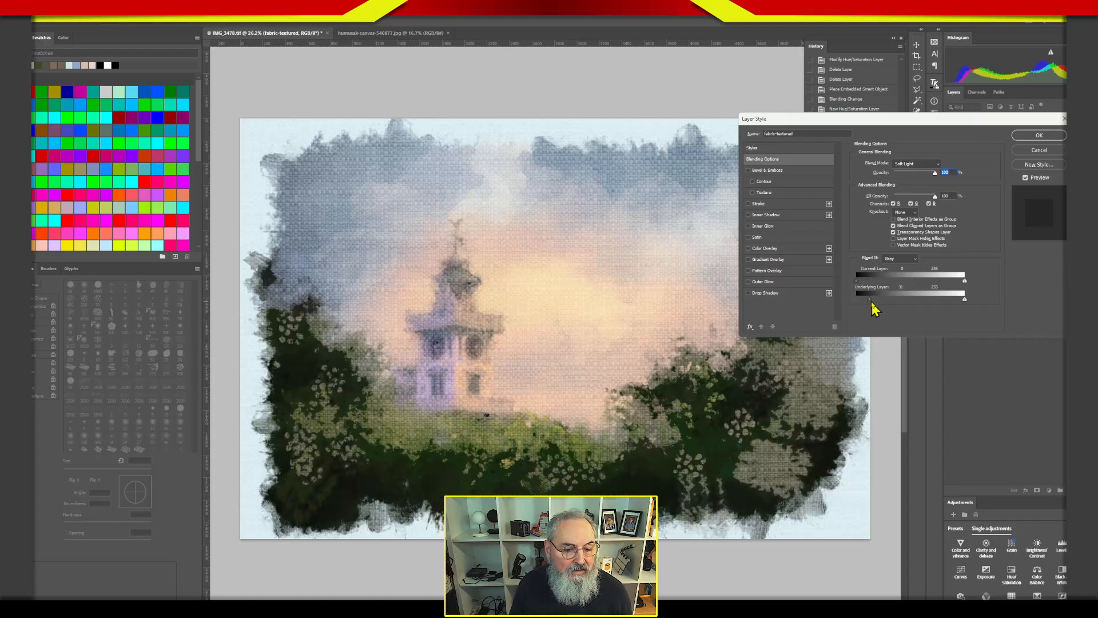
pyautogui.moveTo(964, 300); pyautogui.dragTo(916, 310)
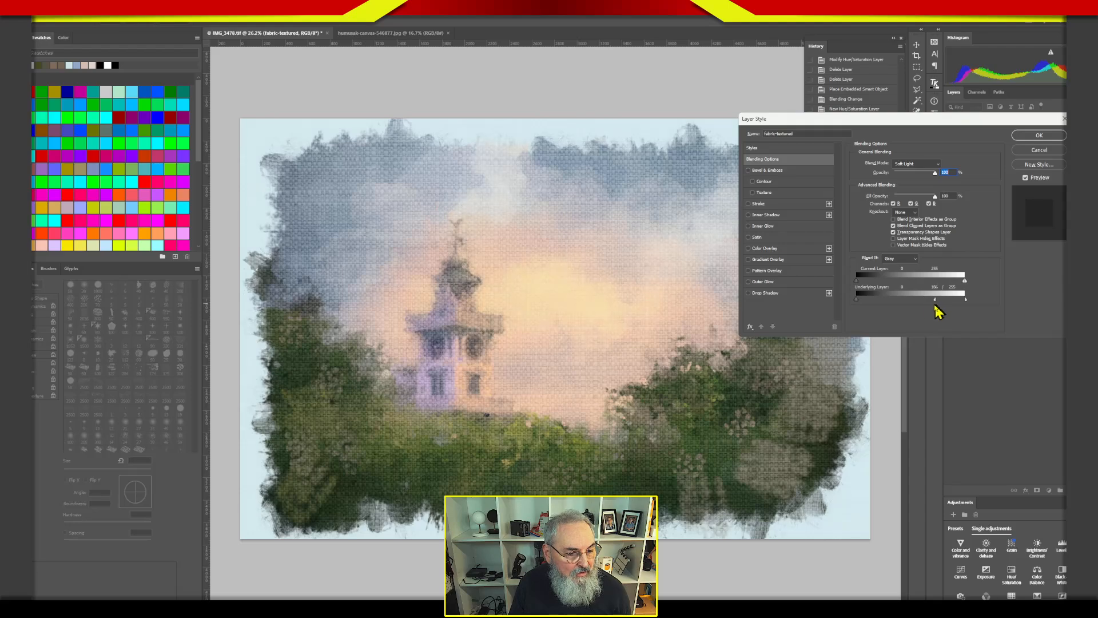
pyautogui.moveTo(939, 312)
pyautogui.mouseDown()
pyautogui.moveTo(951, 309)
pyautogui.moveTo(931, 315)
pyautogui.mouseUp()
pyautogui.moveTo(859, 302); pyautogui.dragTo(866, 325)
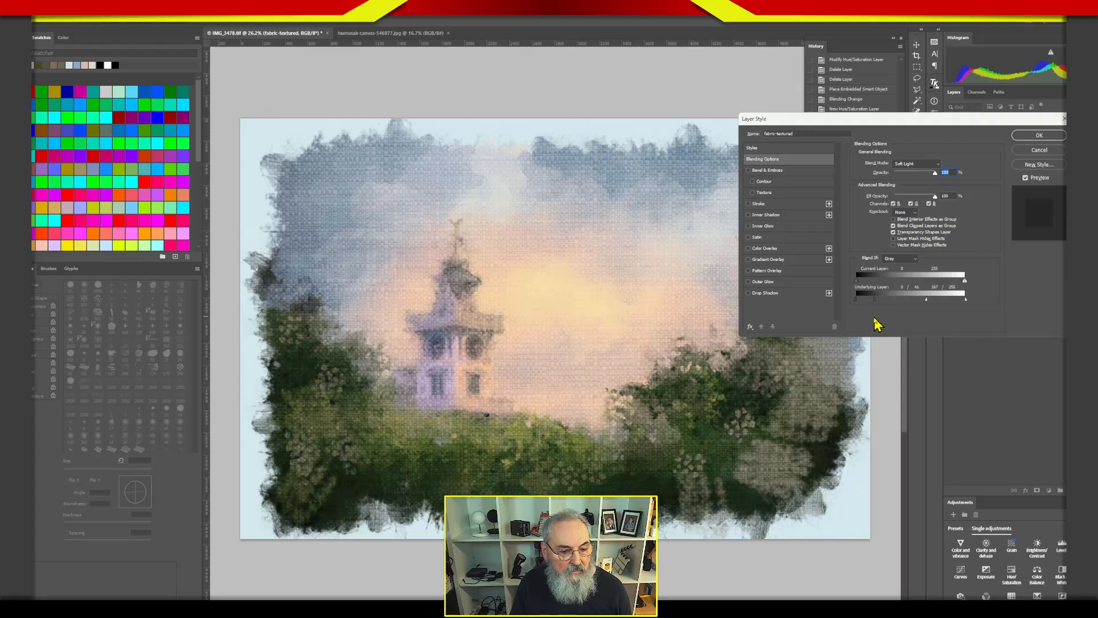
pyautogui.moveTo(876, 326); pyautogui.dragTo(874, 327)
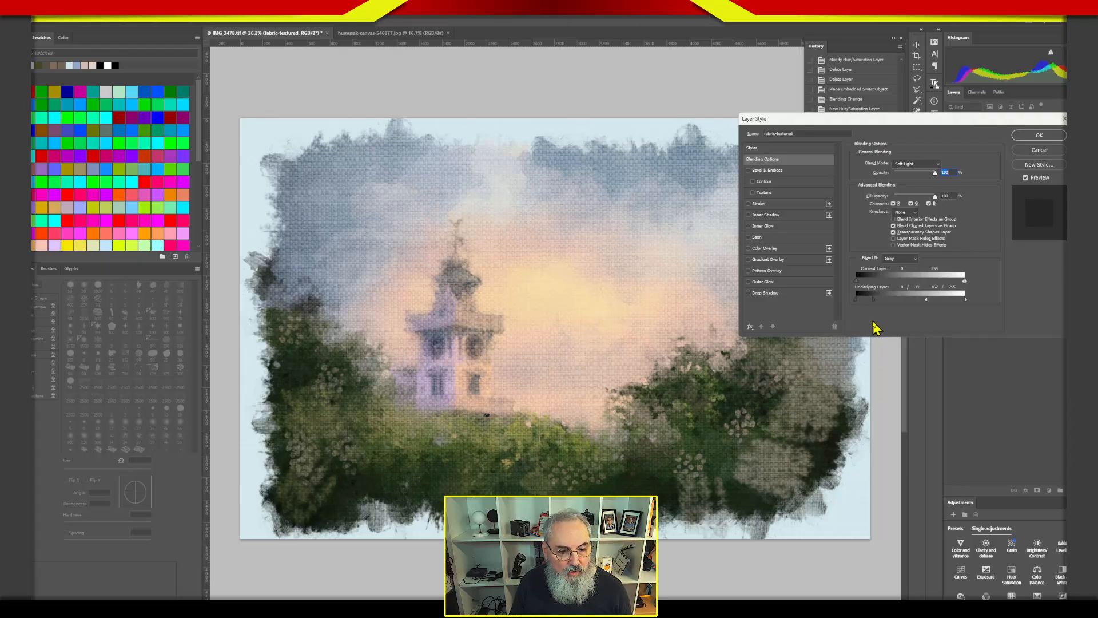
pyautogui.moveTo(874, 299); pyautogui.dragTo(871, 301)
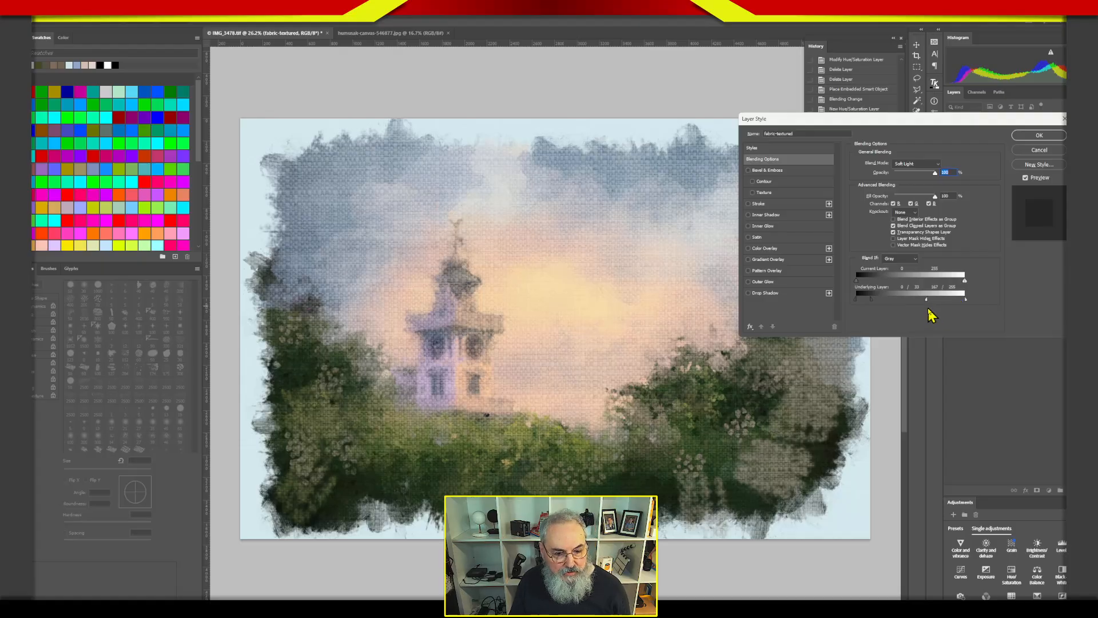
pyautogui.moveTo(927, 300); pyautogui.dragTo(931, 301)
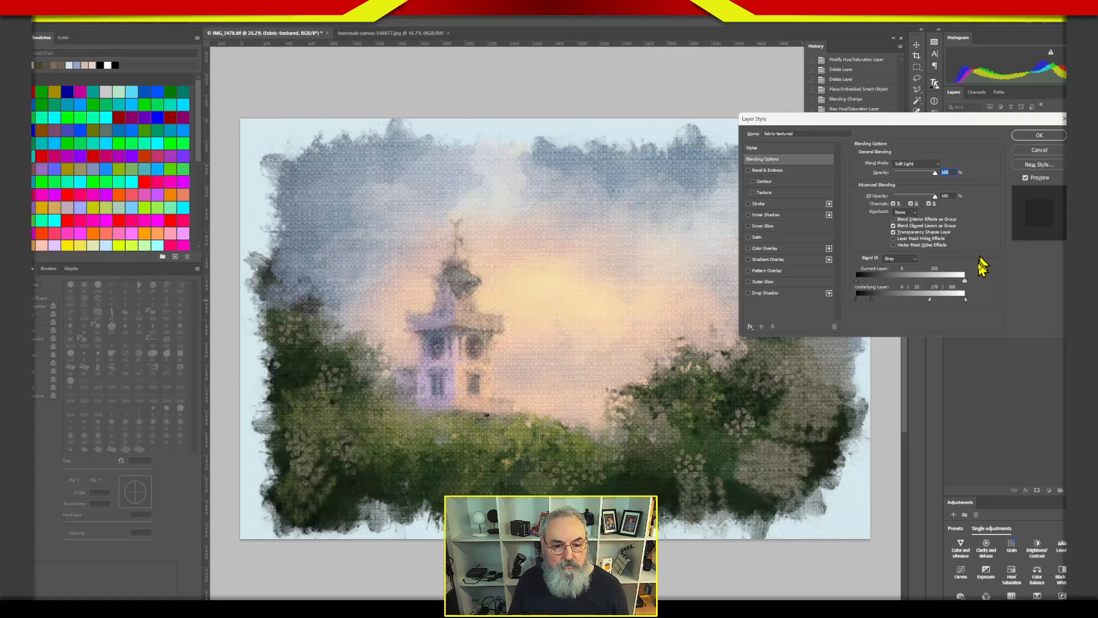
pyautogui.moveTo(936, 173); pyautogui.dragTo(919, 185)
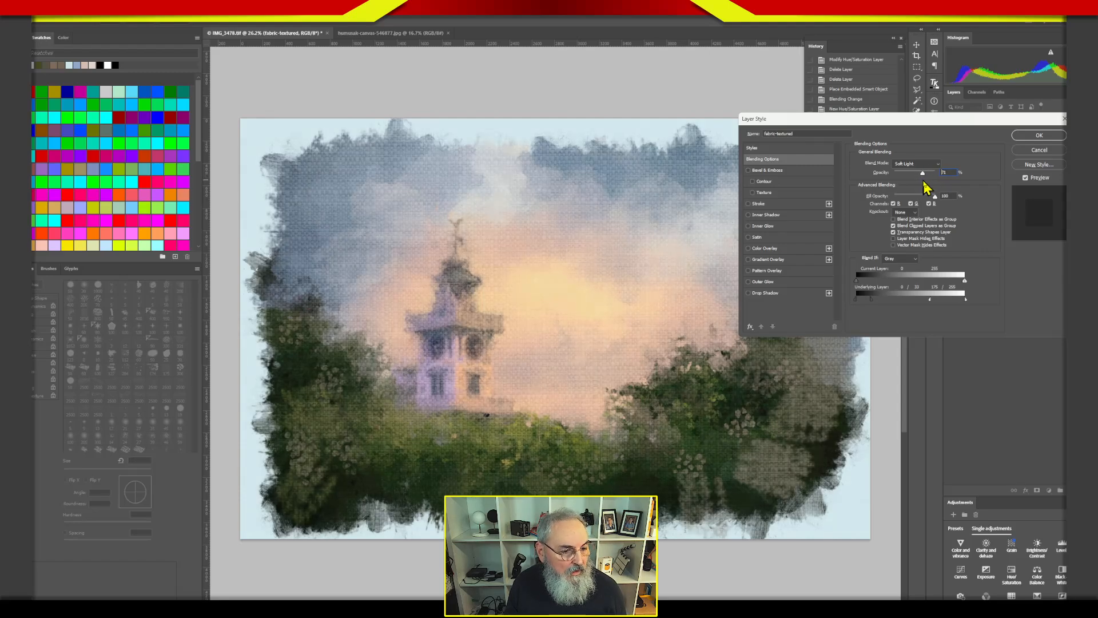
pyautogui.moveTo(867, 302); pyautogui.dragTo(834, 315)
pyautogui.moveTo(930, 299); pyautogui.dragTo(988, 314)
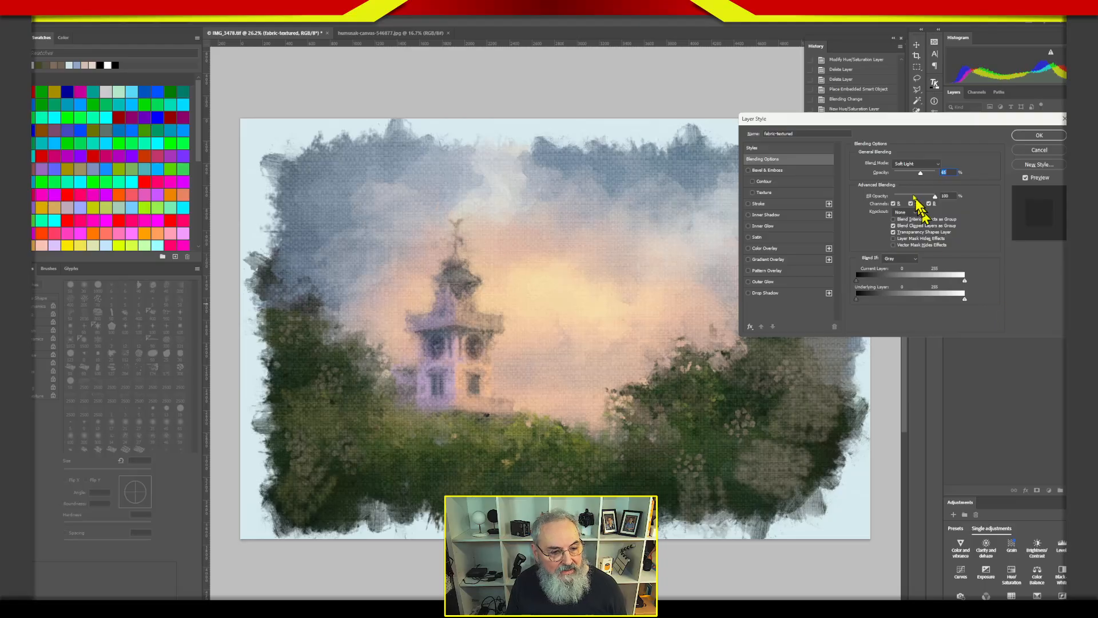
pyautogui.moveTo(918, 177); pyautogui.dragTo(939, 180)
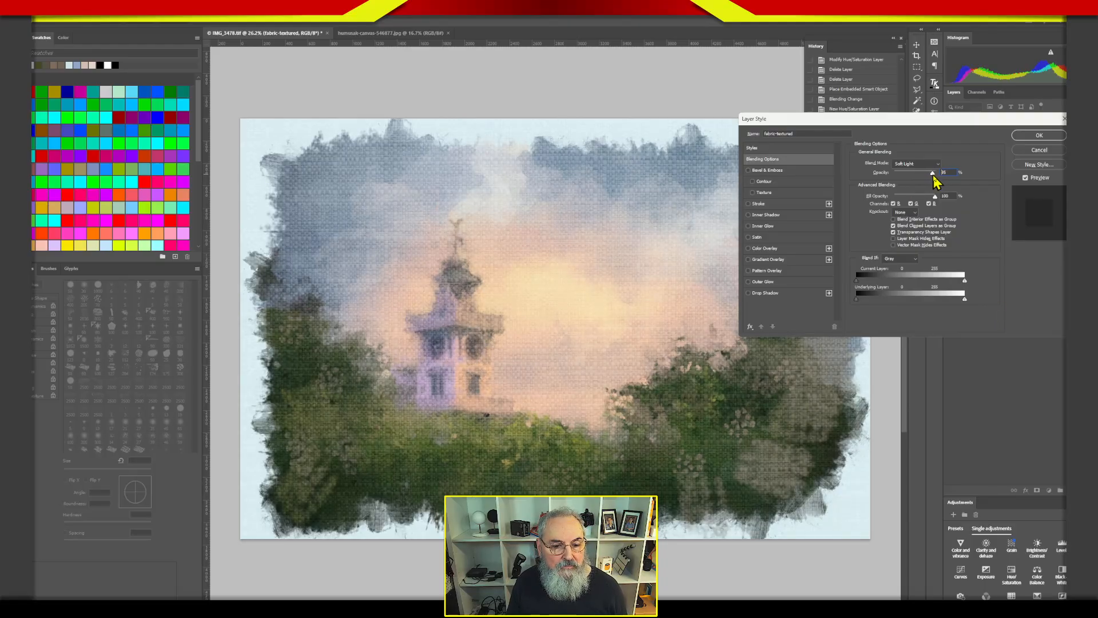
pyautogui.moveTo(938, 181); pyautogui.dragTo(945, 182)
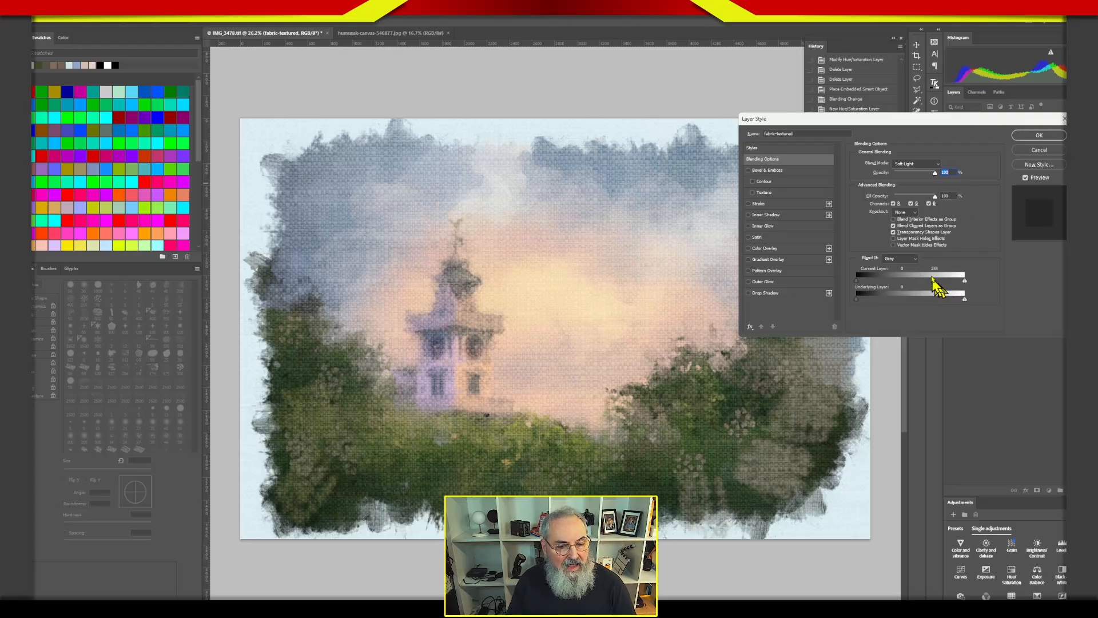
pyautogui.click(1039, 150)
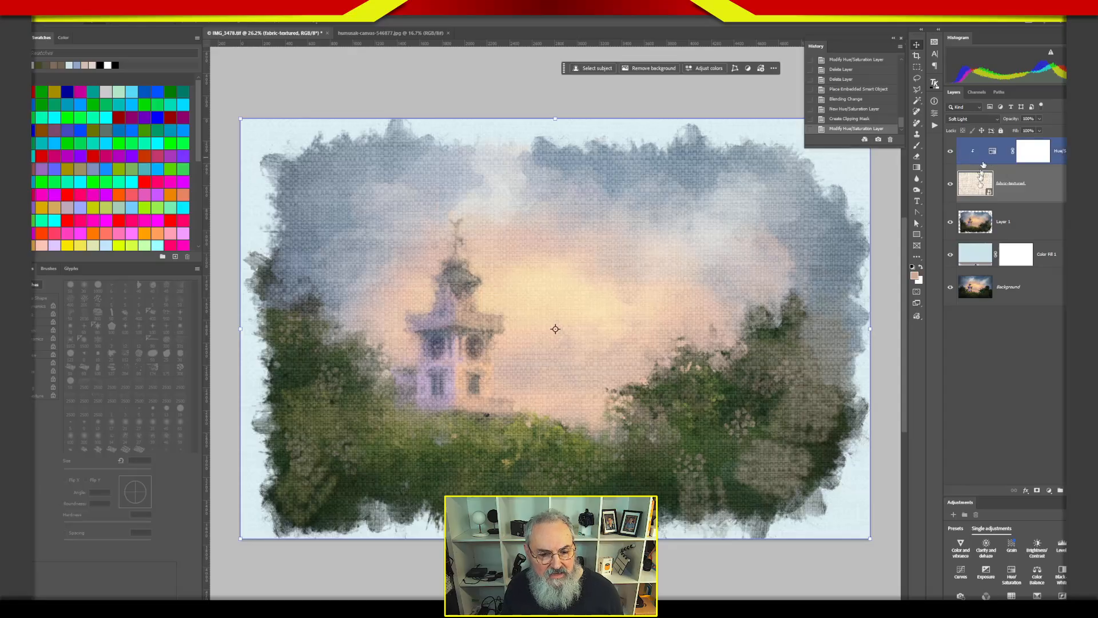
# - Set the fabric texture layer's blend mode to Normal
pyautogui.click(973, 119)
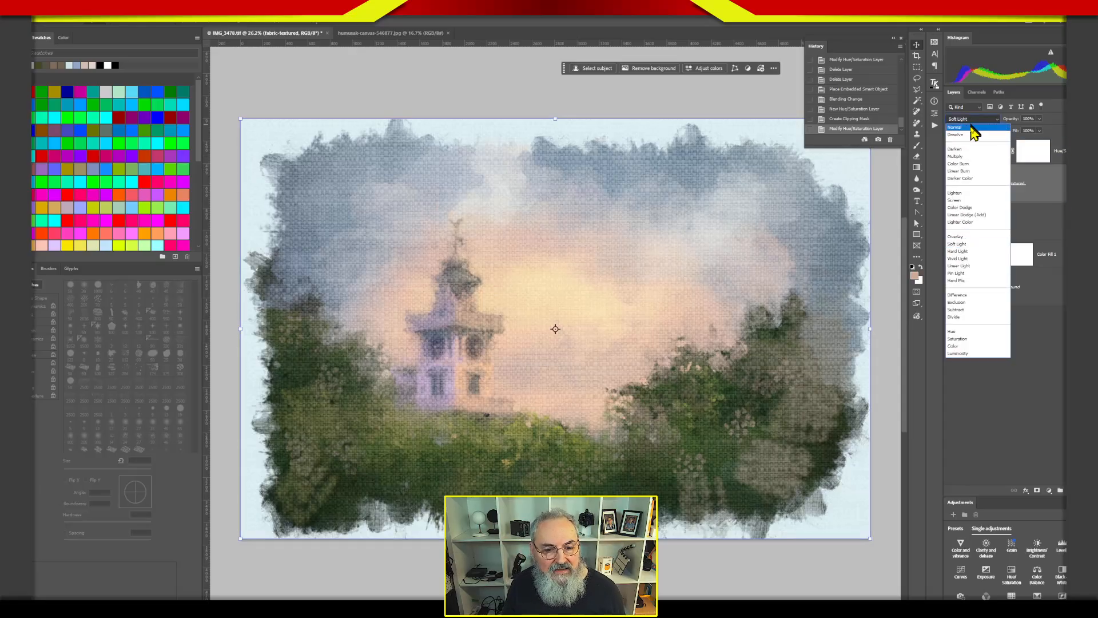
pyautogui.click(973, 128)
pyautogui.click(1016, 399)
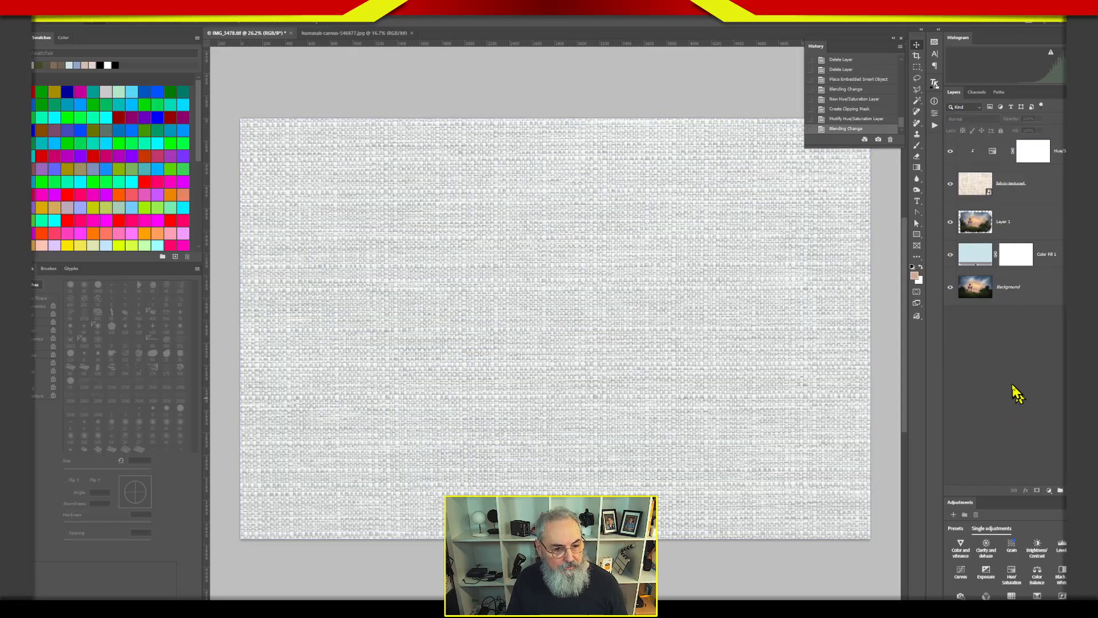
# - Compare the fabric texture with and without its Hue/Saturation adjustment
pyautogui.click(990, 153)
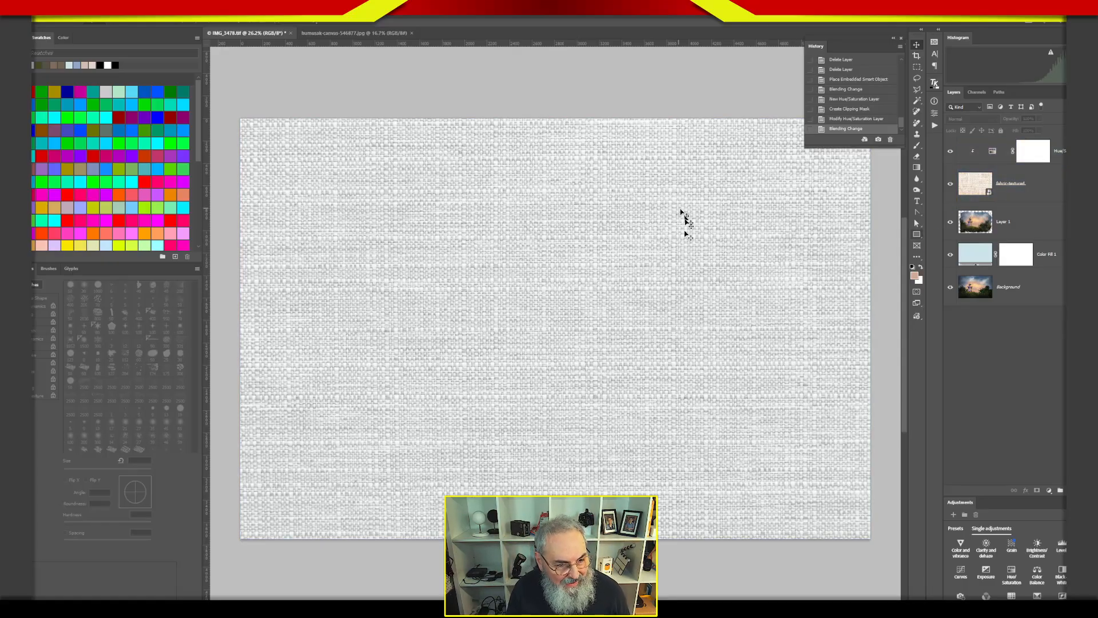
pyautogui.click(982, 160)
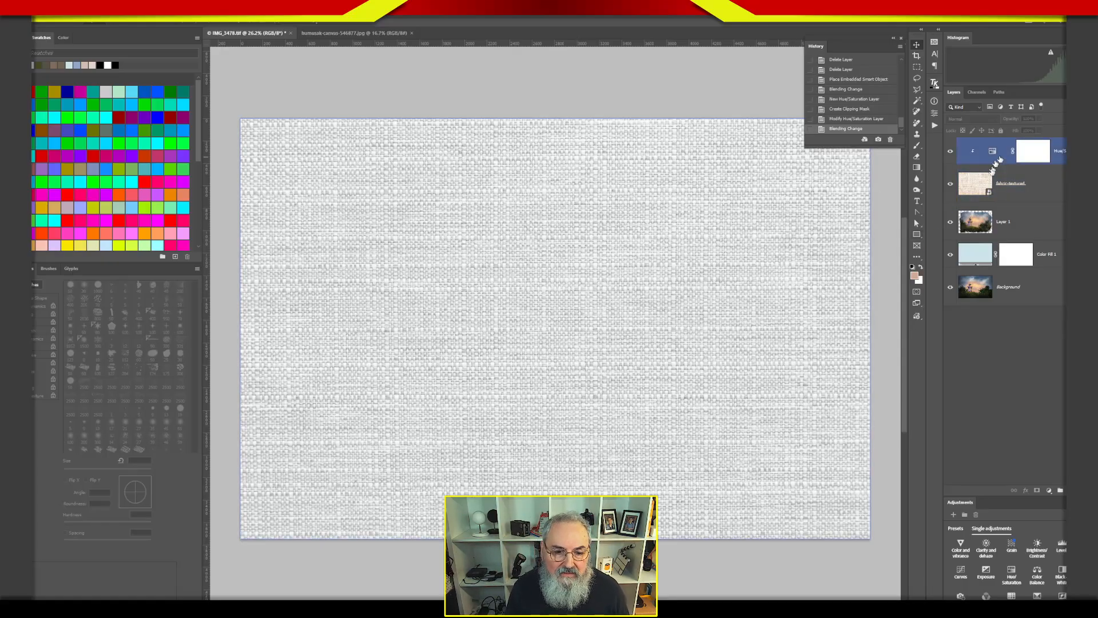
pyautogui.click(950, 152)
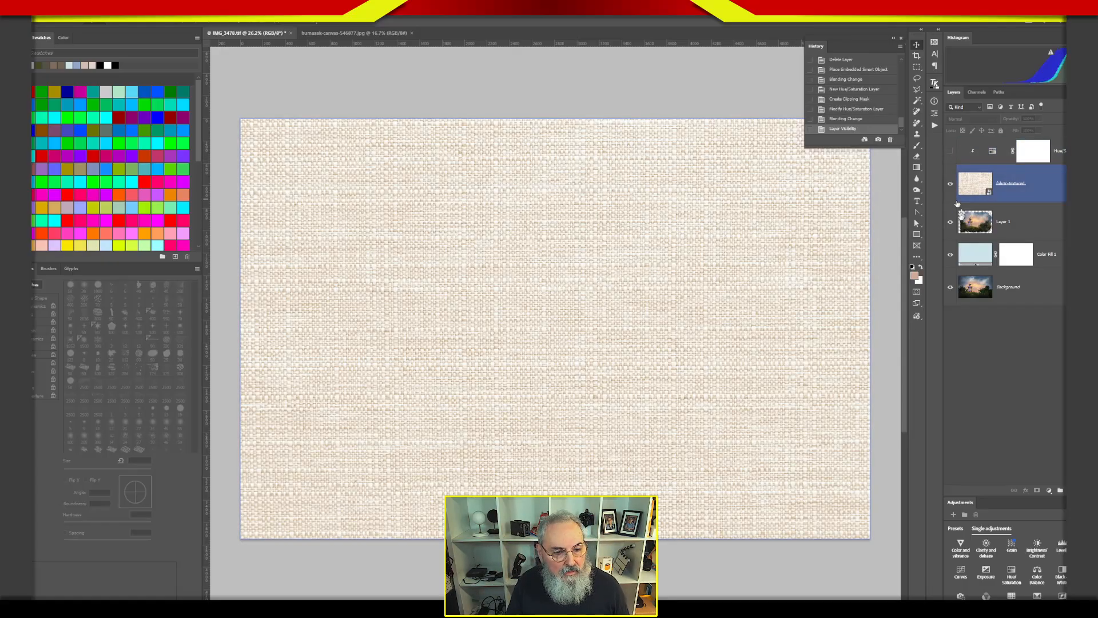
pyautogui.click(950, 153)
pyautogui.click(1019, 184)
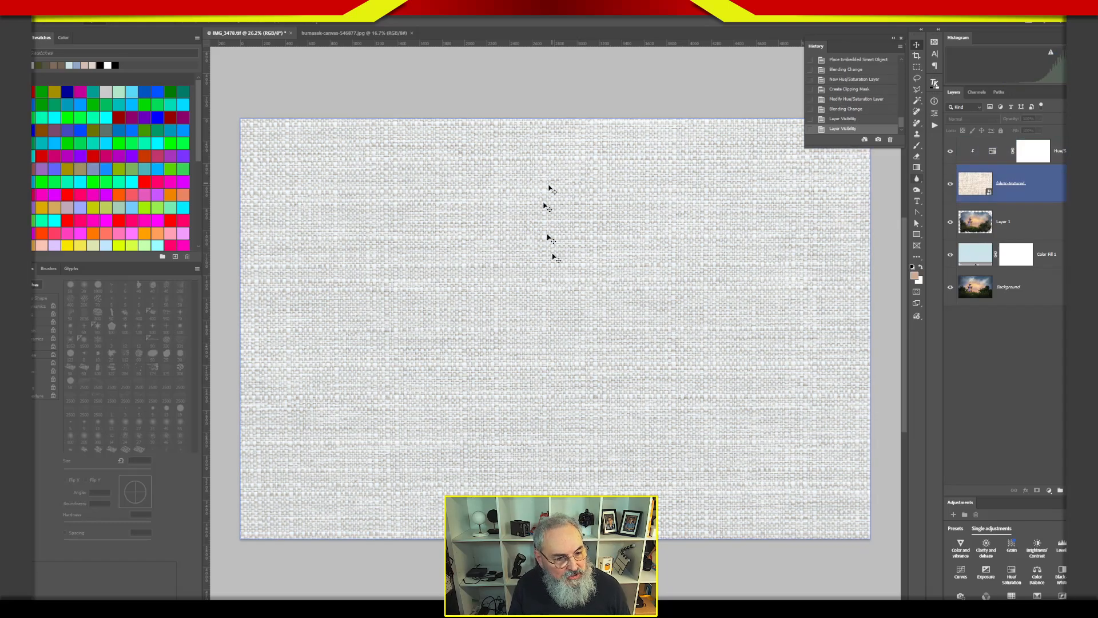
pyautogui.click(1037, 467)
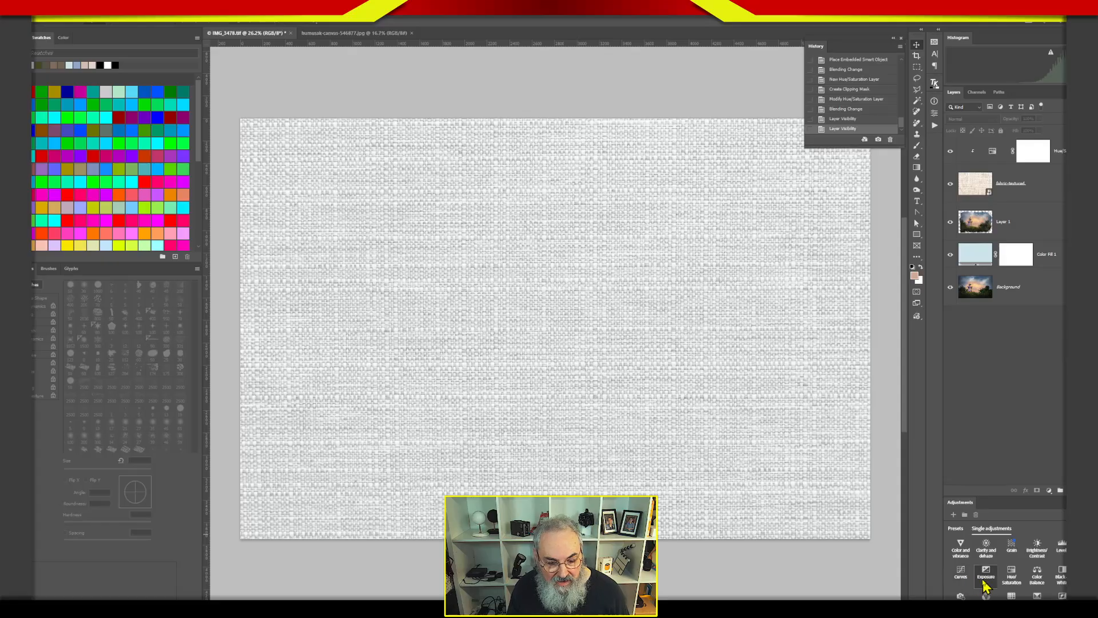
# - Add a Levels adjustment clipped to the fabric texture, raising the black input and lowering the white input to 215 for strong contrast
pyautogui.click(1062, 548)
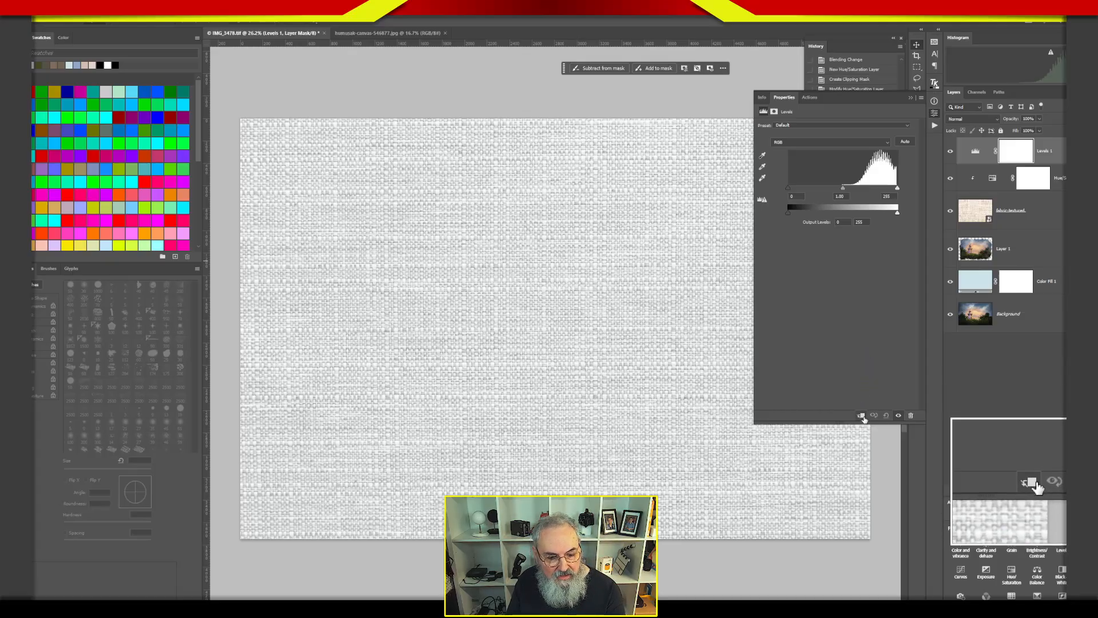
pyautogui.click(862, 416)
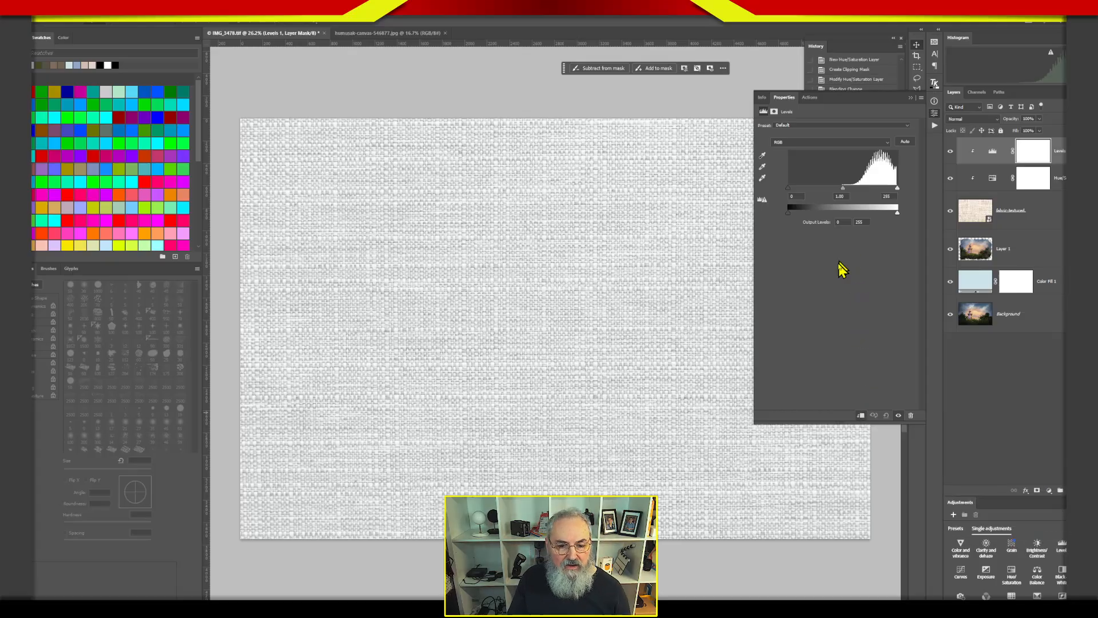
pyautogui.click(1009, 227)
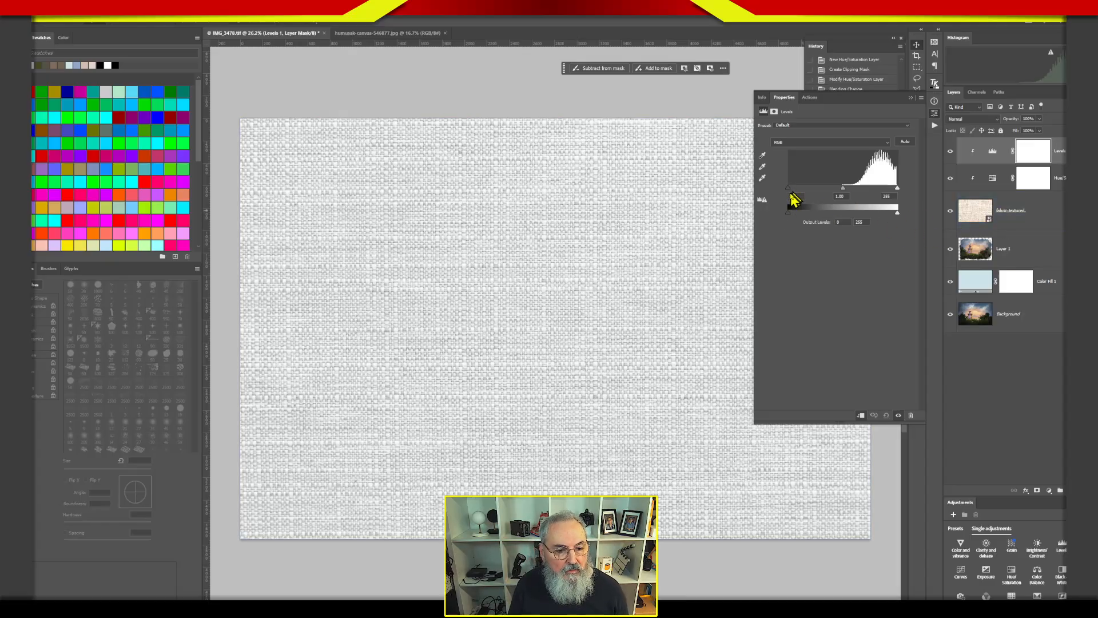
pyautogui.moveTo(790, 188); pyautogui.dragTo(873, 197)
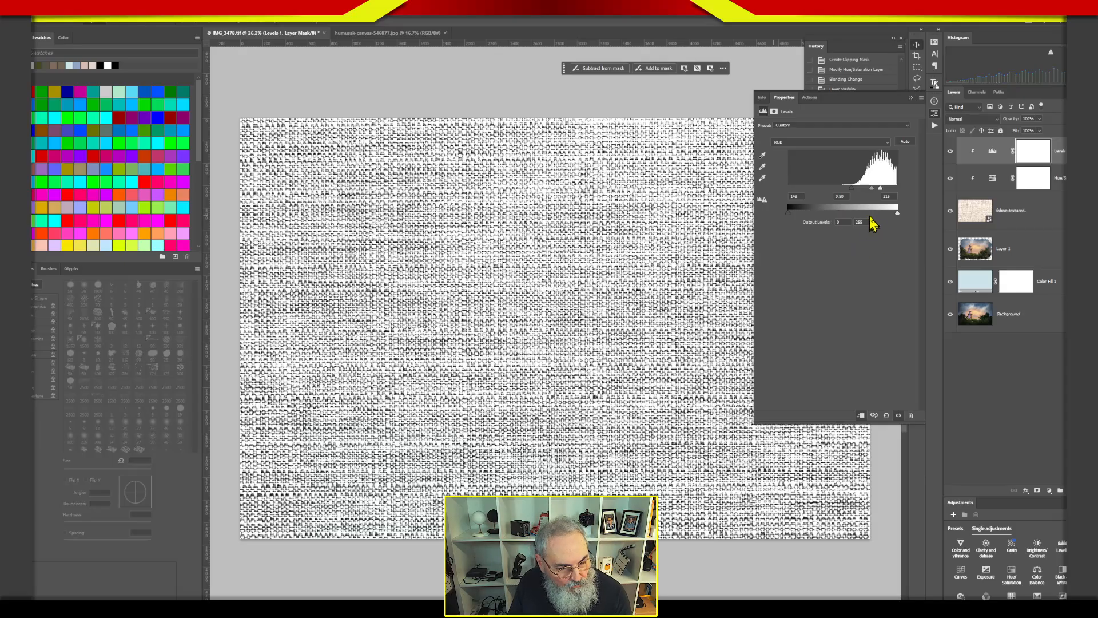
# - Set the fabric texture layer's blend mode to Soft Light
pyautogui.click(972, 120)
pyautogui.click(975, 119)
pyautogui.click(971, 213)
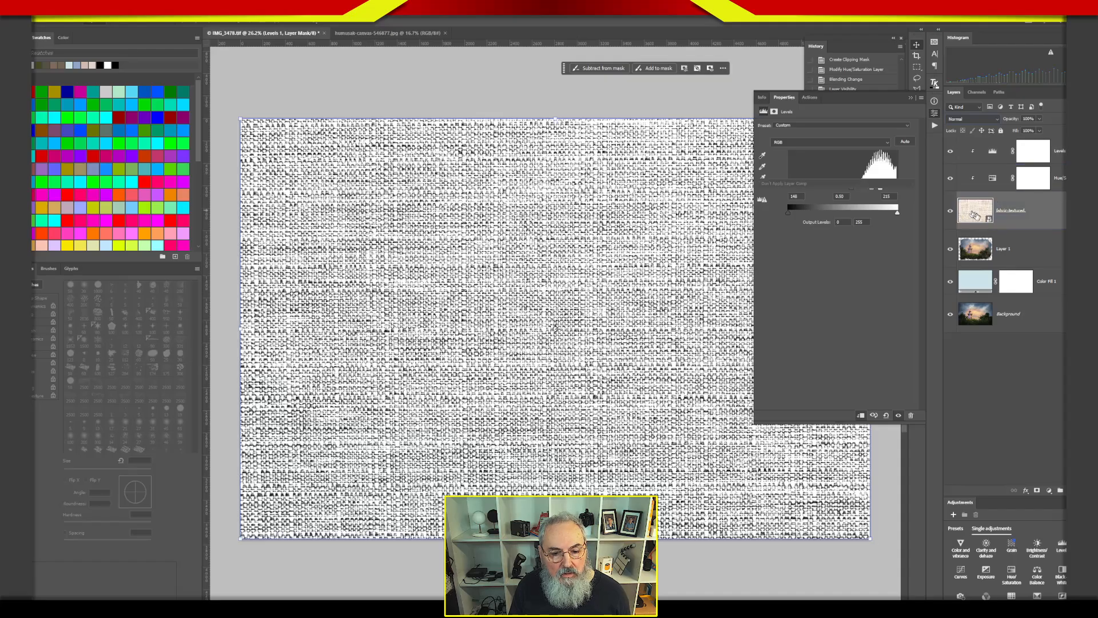
pyautogui.click(975, 119)
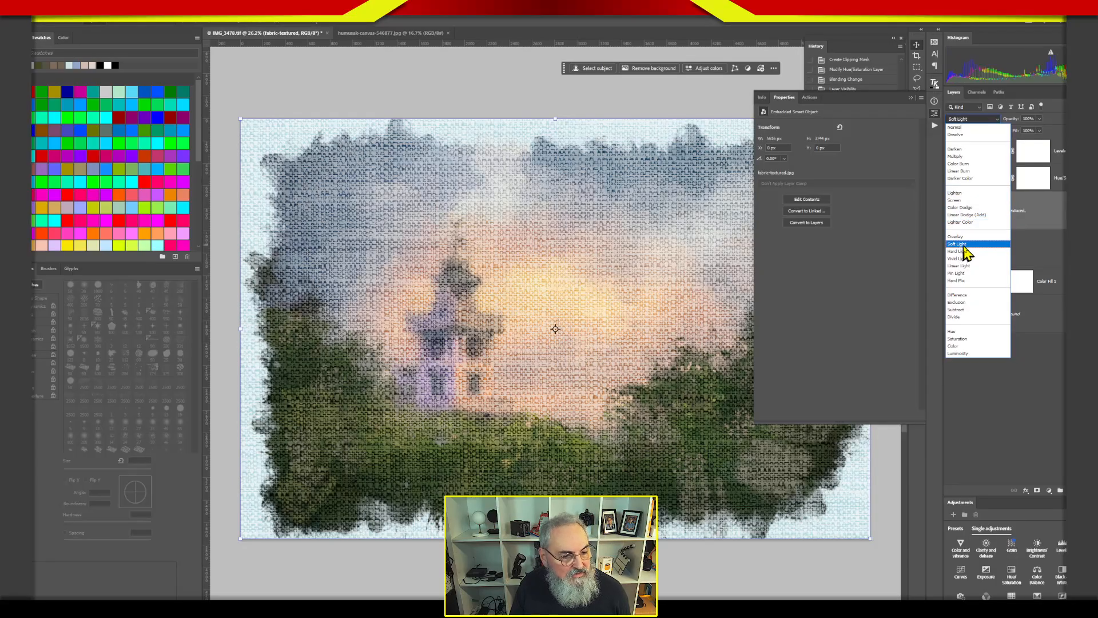
pyautogui.click(964, 245)
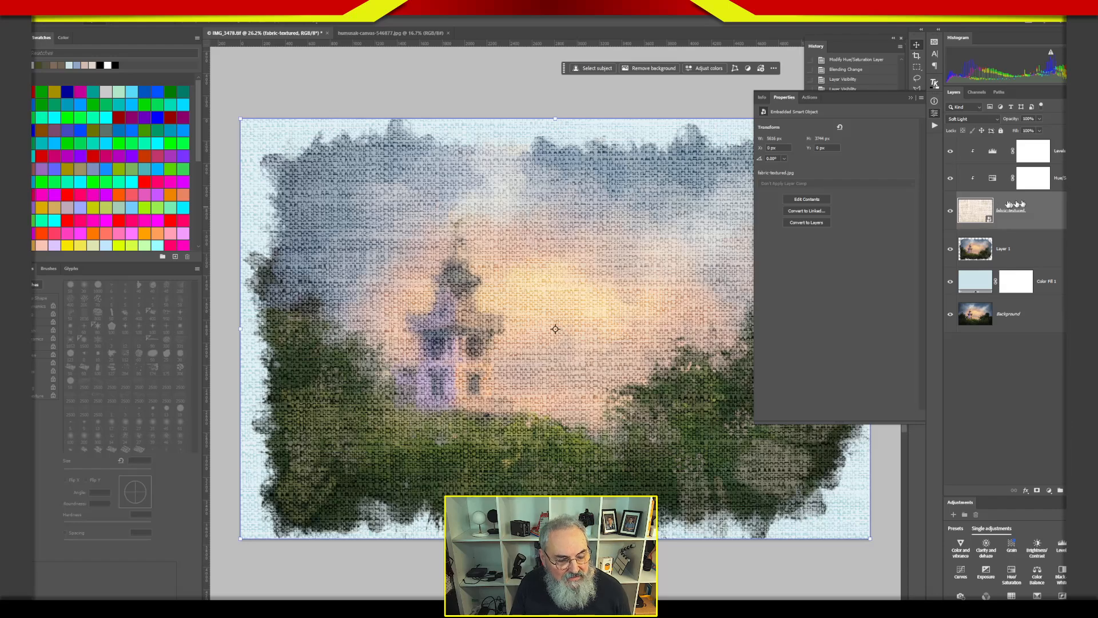
pyautogui.moveTo(1021, 203); pyautogui.dragTo(970, 159)
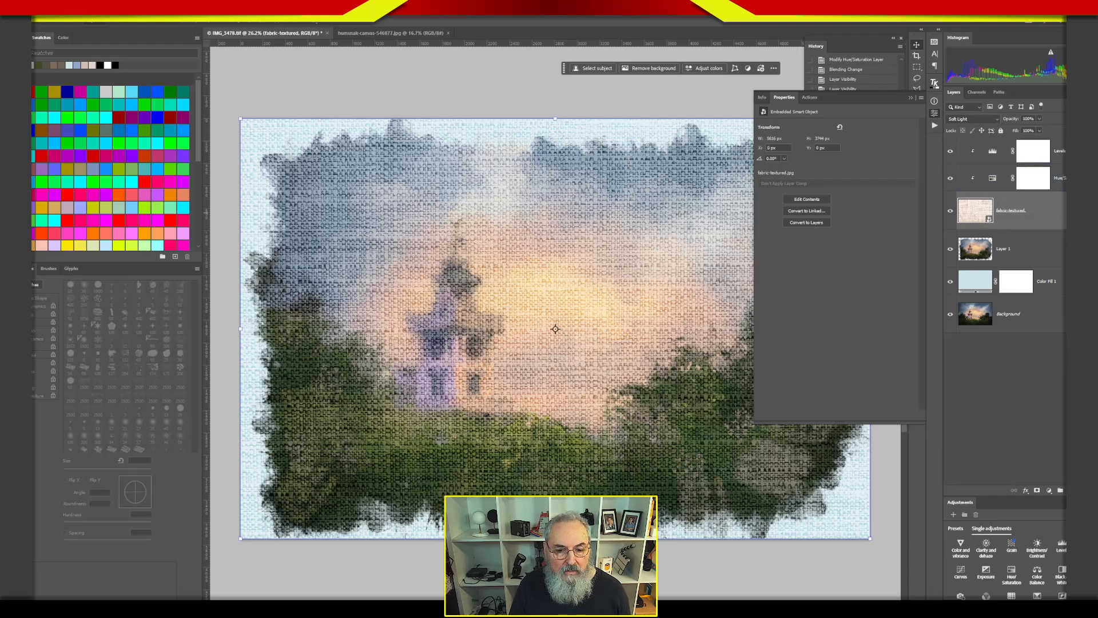
# - Set the fabric texture's Blend If underlying layer to split shadows 0/about 75 and highlights about 112/255, with layer opacity 40%
pyautogui.doubleClick(1071, 211)
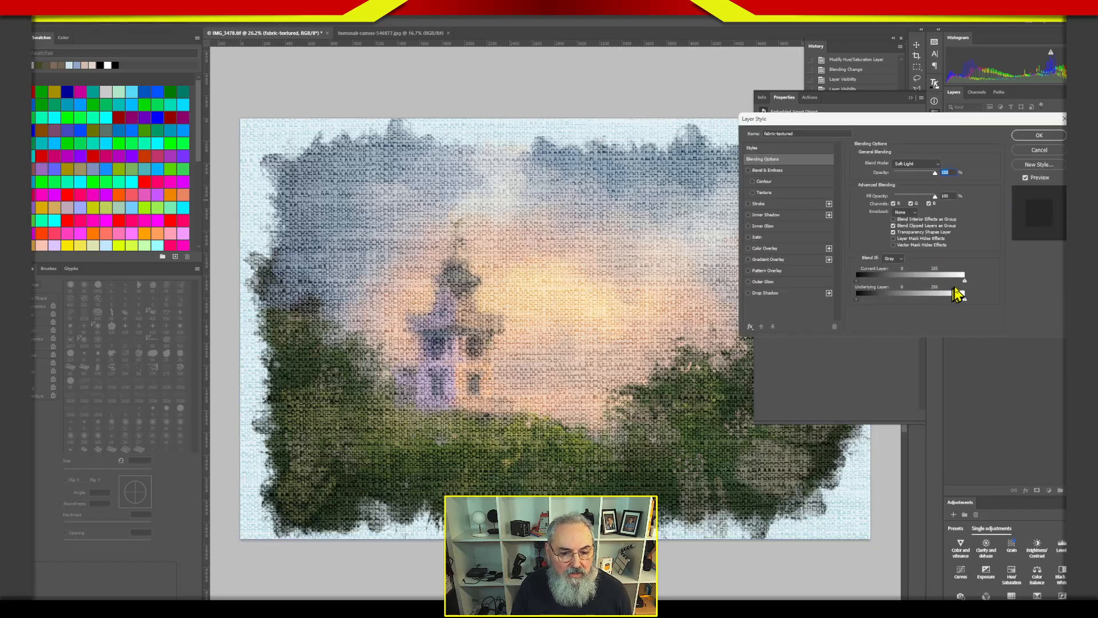
pyautogui.moveTo(963, 281); pyautogui.dragTo(966, 283)
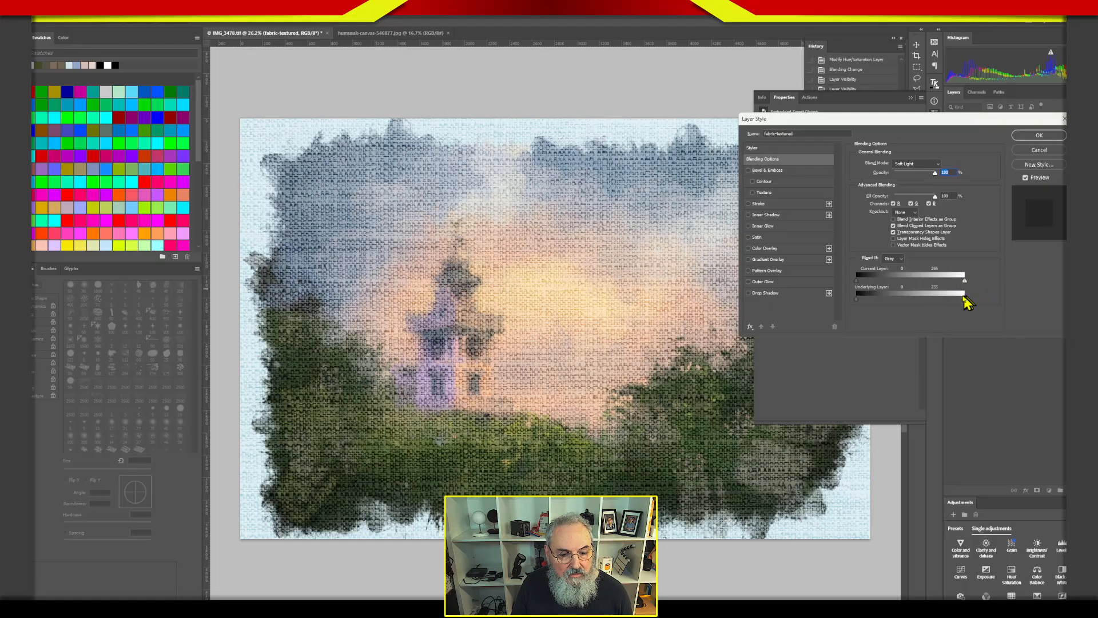
pyautogui.moveTo(857, 299)
pyautogui.mouseDown()
pyautogui.moveTo(882, 300)
pyautogui.moveTo(847, 306)
pyautogui.mouseUp()
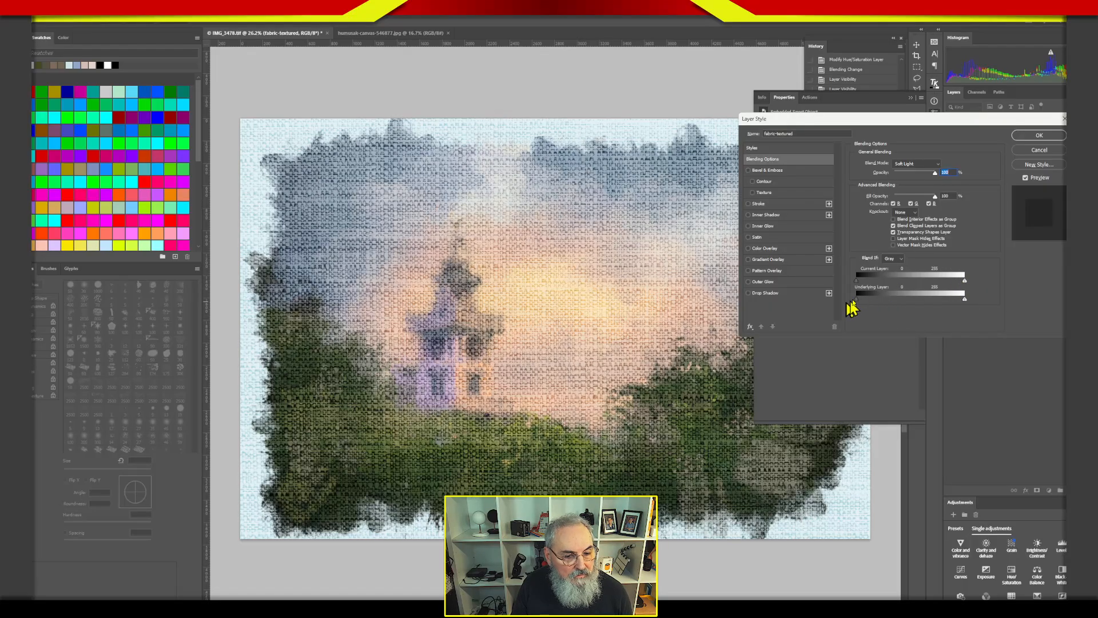
pyautogui.moveTo(963, 288); pyautogui.dragTo(891, 310)
pyautogui.moveTo(937, 178); pyautogui.dragTo(931, 178)
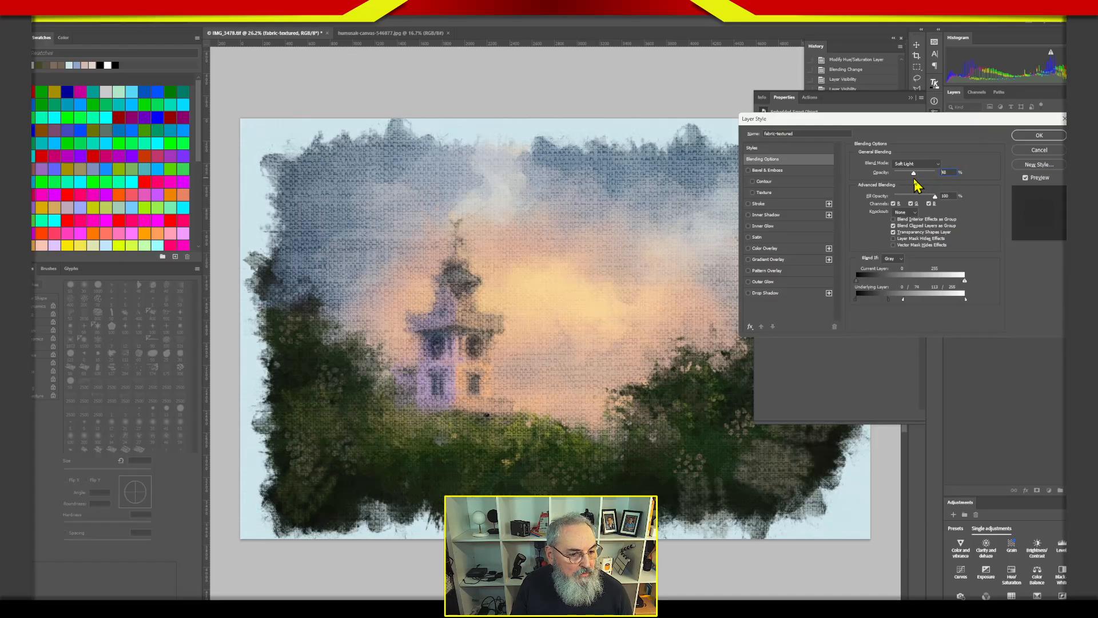
pyautogui.moveTo(910, 178); pyautogui.dragTo(910, 178)
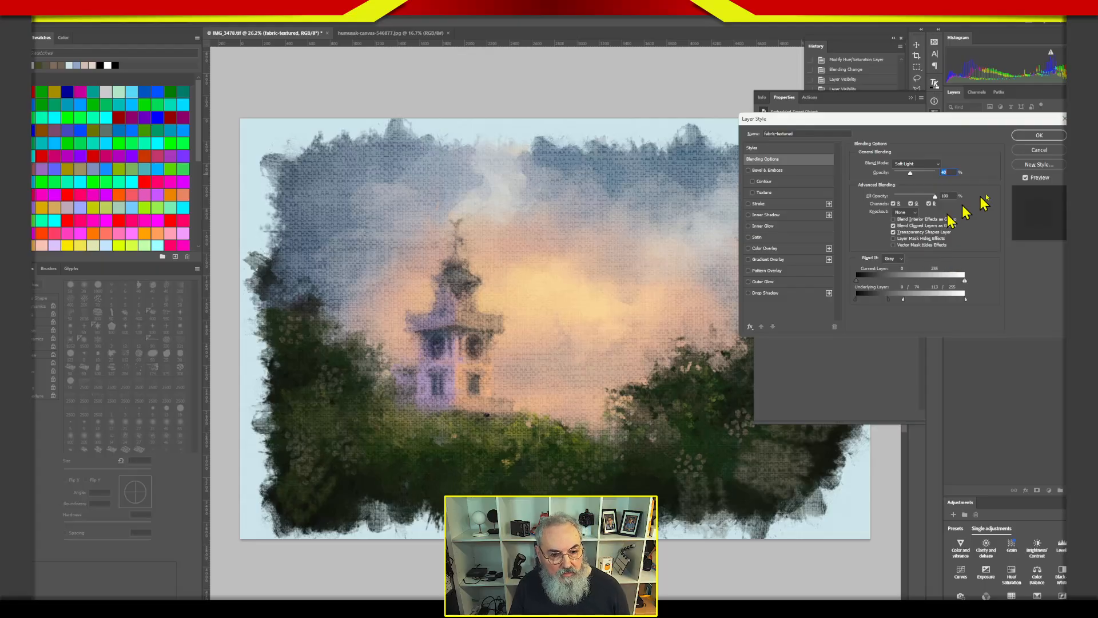
pyautogui.click(1040, 136)
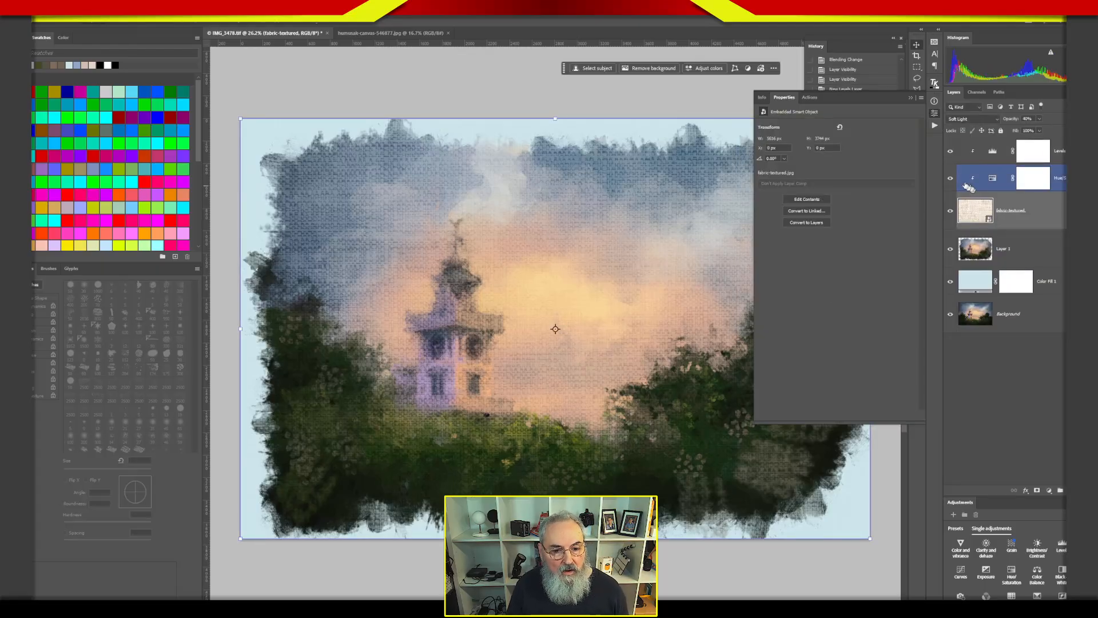
# - Inspect the fabric weave up close around the tower and along the painted edge at the upper-left corner of the canvas
pyautogui.click(934, 114)
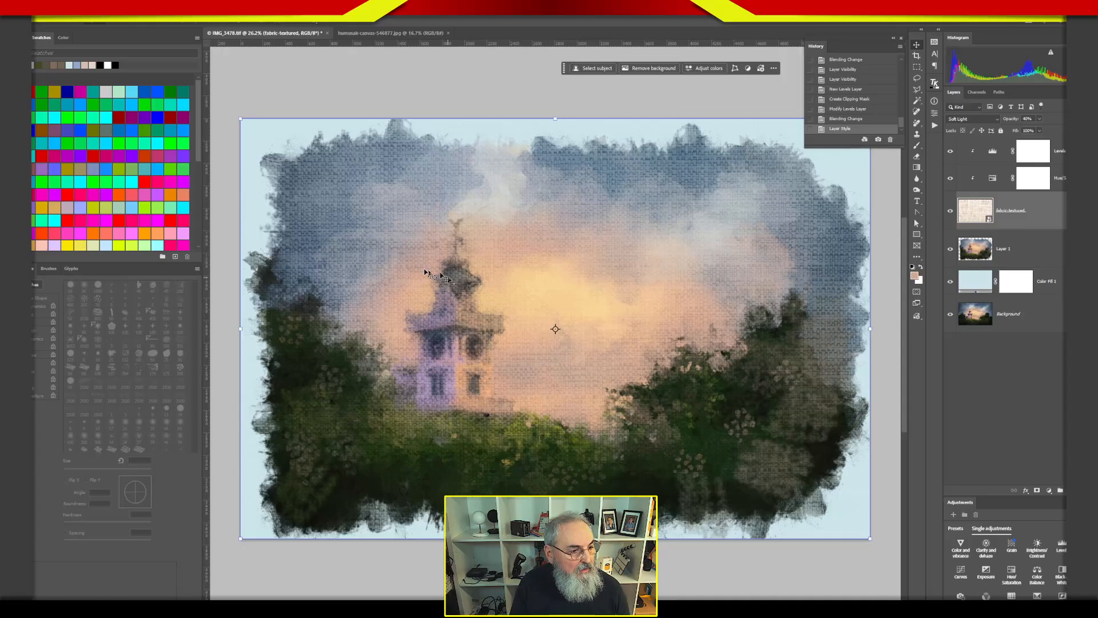
pyautogui.press('z')
pyautogui.moveTo(406, 309); pyautogui.dragTo(465, 292)
pyautogui.press('v')
pyautogui.moveTo(422, 180); pyautogui.dragTo(639, 481)
pyautogui.moveTo(457, 326); pyautogui.dragTo(621, 486)
pyautogui.moveTo(400, 269)
pyautogui.mouseDown()
pyautogui.moveTo(523, 363)
pyautogui.moveTo(573, 424)
pyautogui.mouseUp()
pyautogui.moveTo(509, 332)
pyautogui.mouseDown()
pyautogui.moveTo(578, 374)
pyautogui.moveTo(679, 380)
pyautogui.mouseUp()
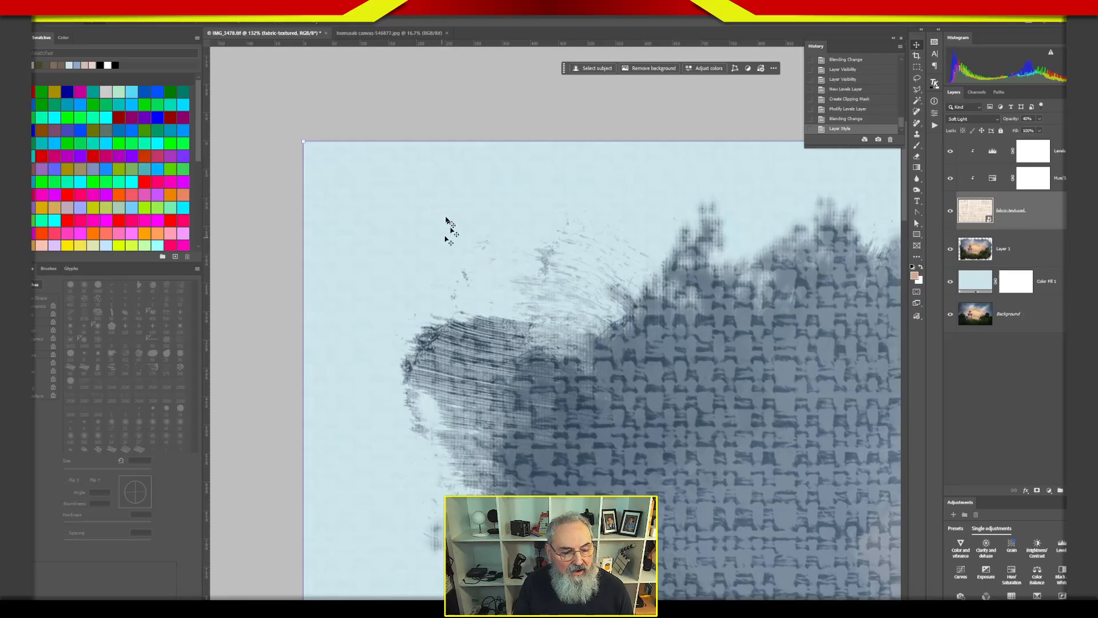
# - Change the Color Fill 1 background layer to the slightly more saturated light blue #cdd8e5
pyautogui.click(955, 286)
pyautogui.click(975, 280)
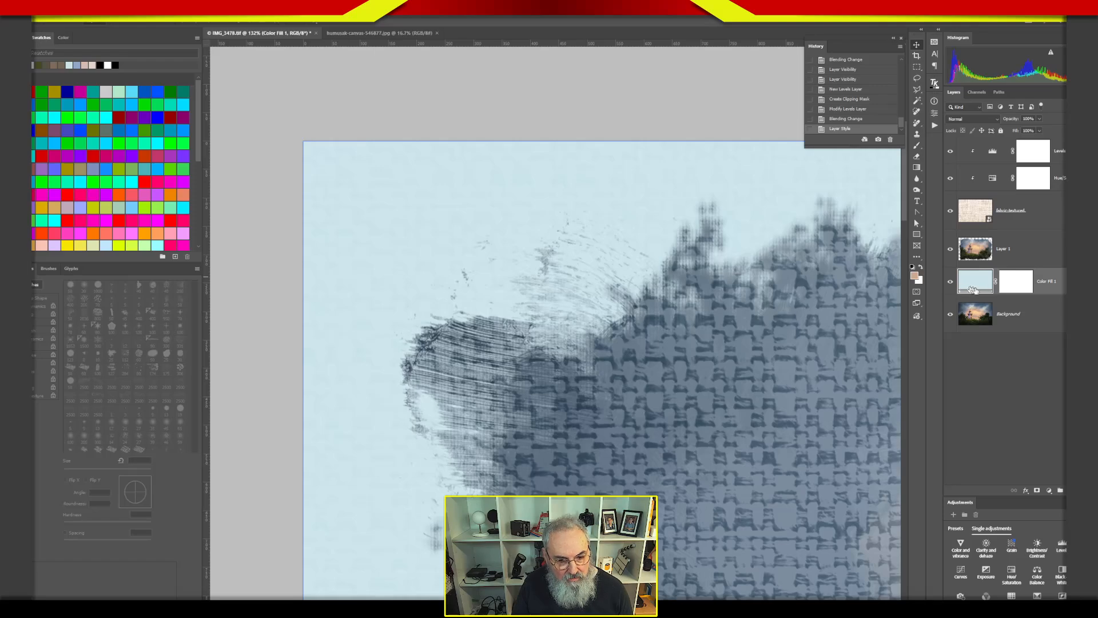
pyautogui.doubleClick(980, 284)
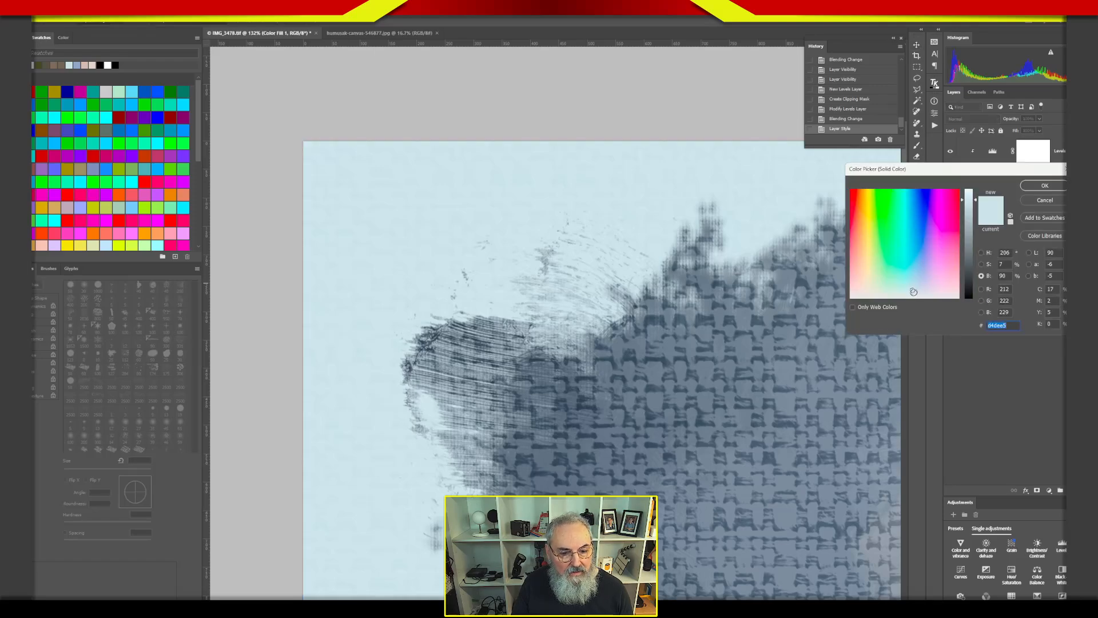
pyautogui.moveTo(915, 282); pyautogui.dragTo(912, 287)
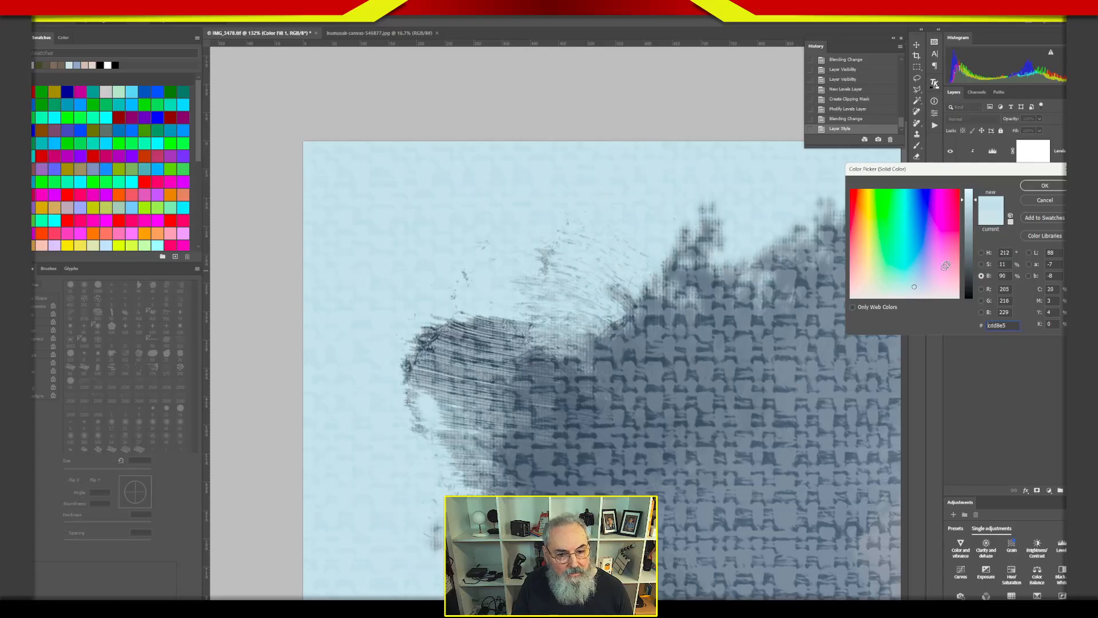
pyautogui.click(1045, 186)
# - Duplicate the fabric texture layer and move the original fabric texture below Layer 1, above the color fill
pyautogui.click(1018, 248)
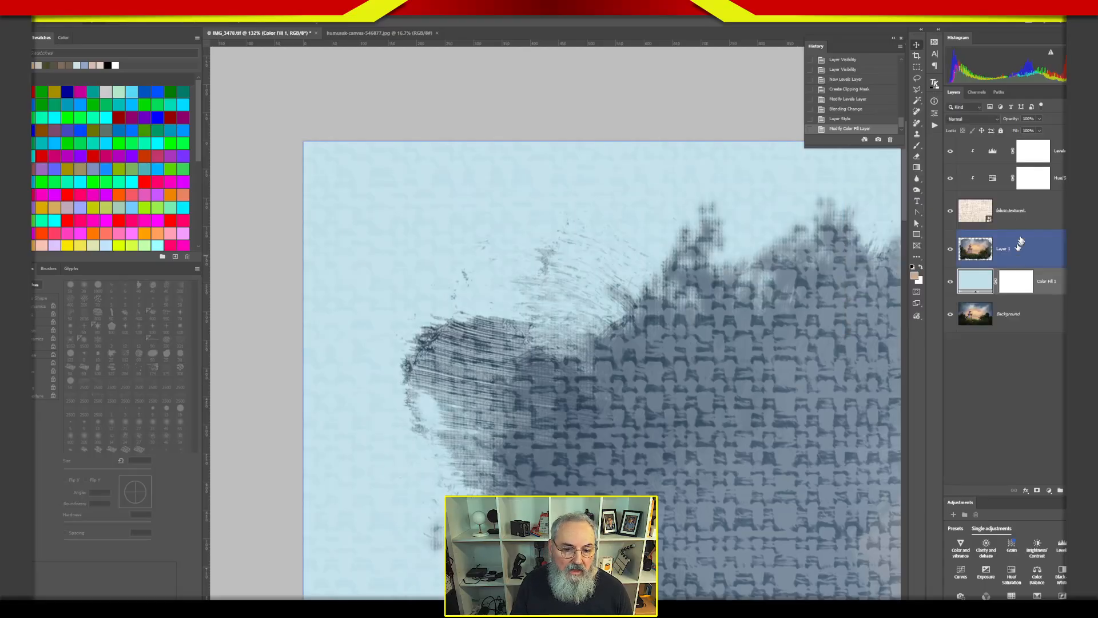
pyautogui.click(972, 210)
pyautogui.click(976, 212)
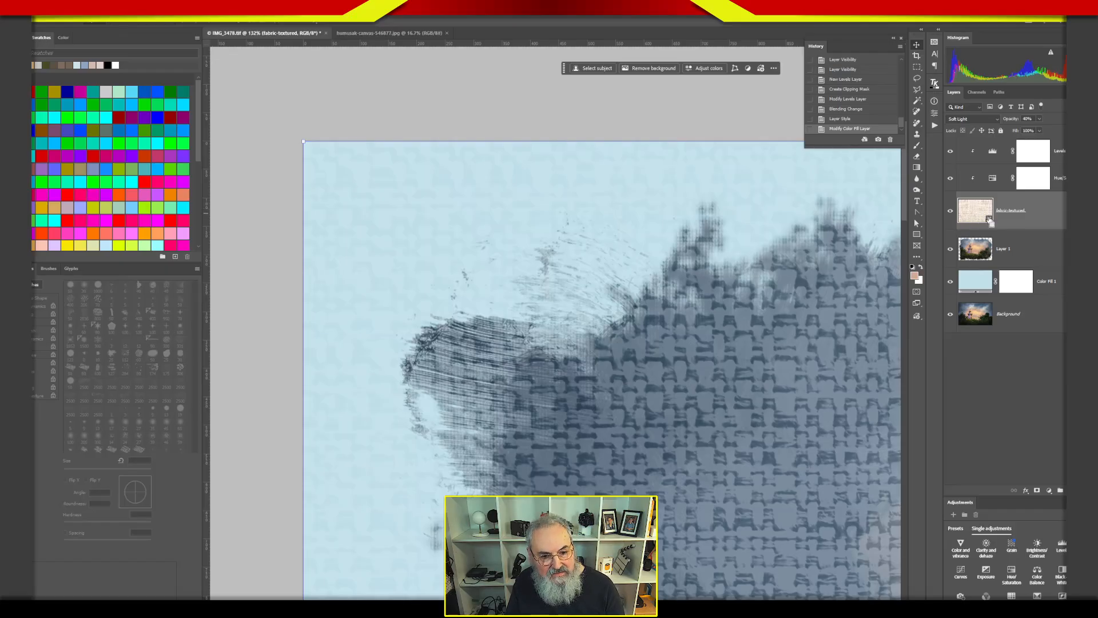
pyautogui.hotkey('ctrl', 'j')
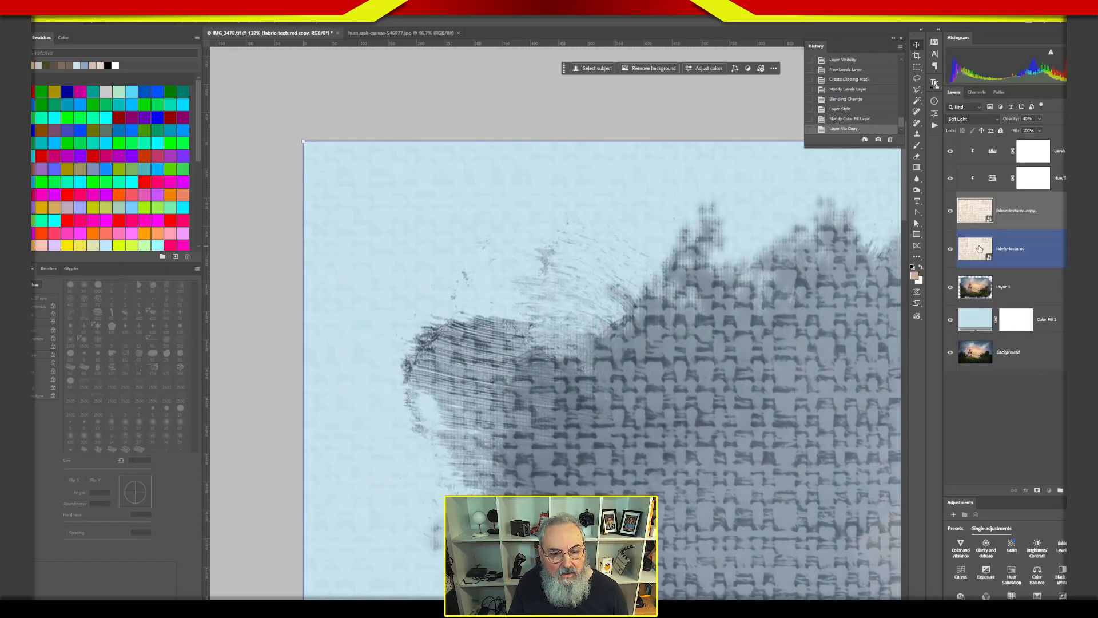
pyautogui.moveTo(978, 250); pyautogui.dragTo(980, 306)
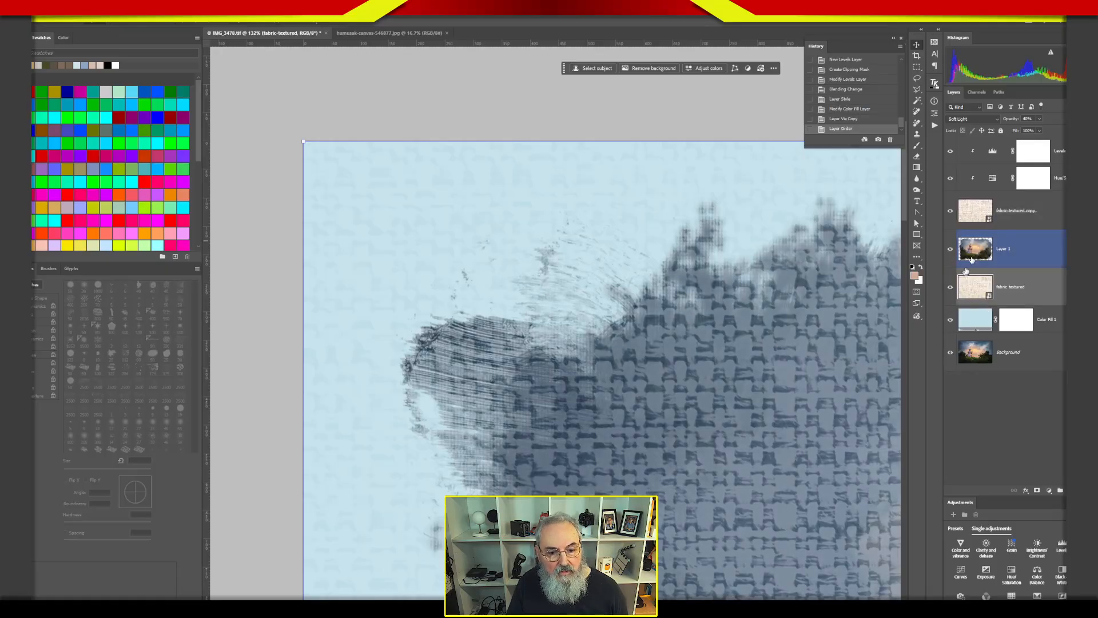
# - Set the lower fabric texture layer to Normal blend mode at 100% opacity
pyautogui.click(973, 119)
pyautogui.click(976, 136)
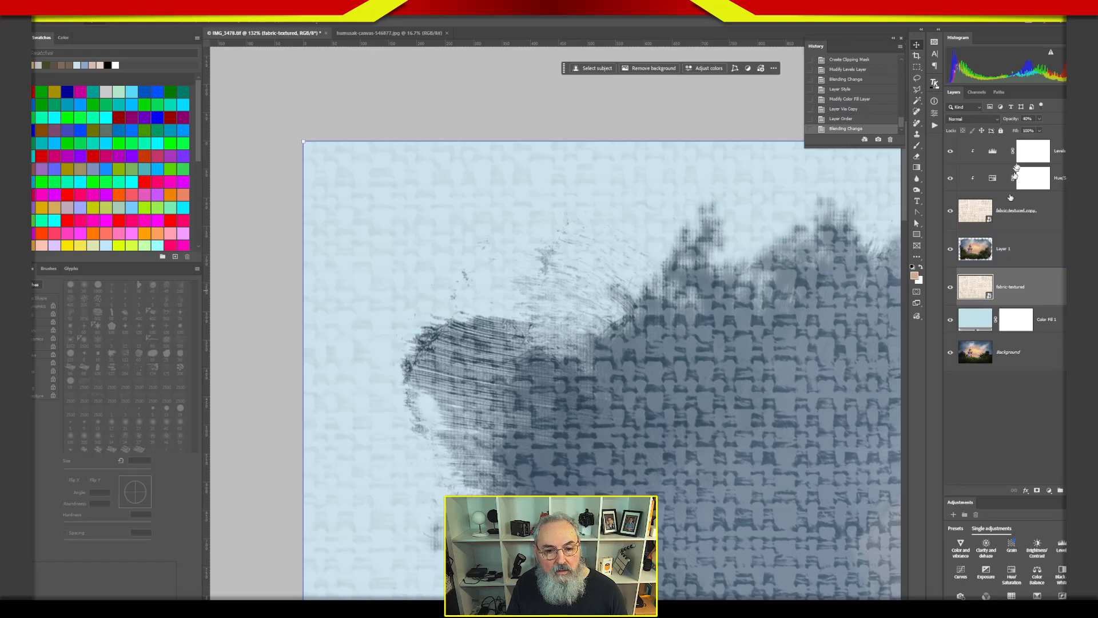
pyautogui.moveTo(1030, 119); pyautogui.dragTo(1053, 118)
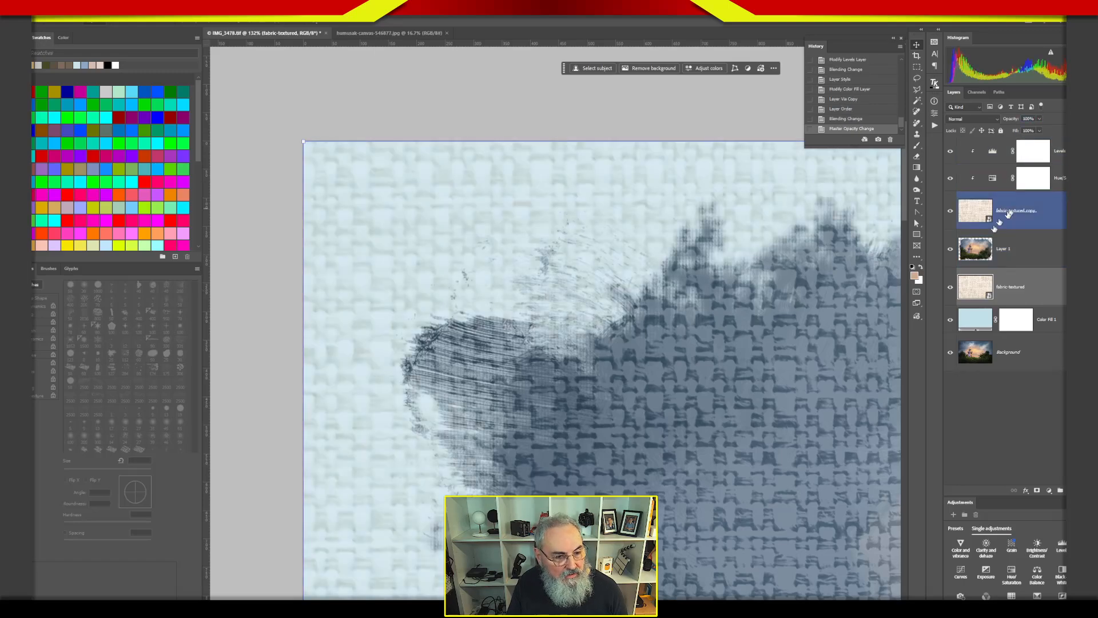
pyautogui.click(980, 240)
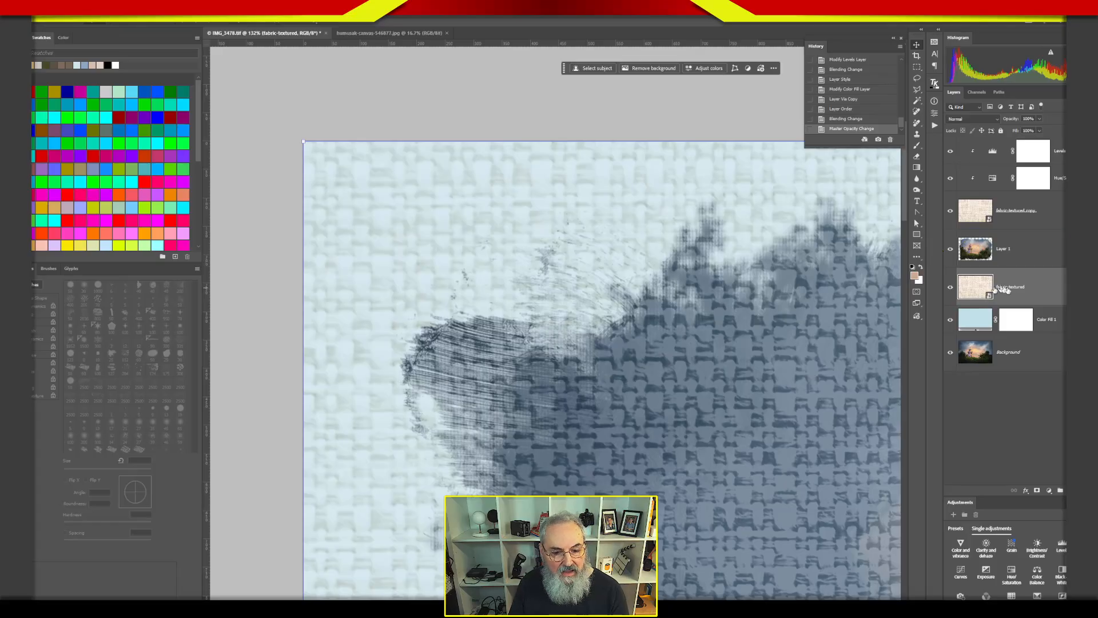
# - Remove the shadow split from the lower fabric texture's Blend If underlying layer and raise the start of its highlight split
pyautogui.doubleClick(1058, 281)
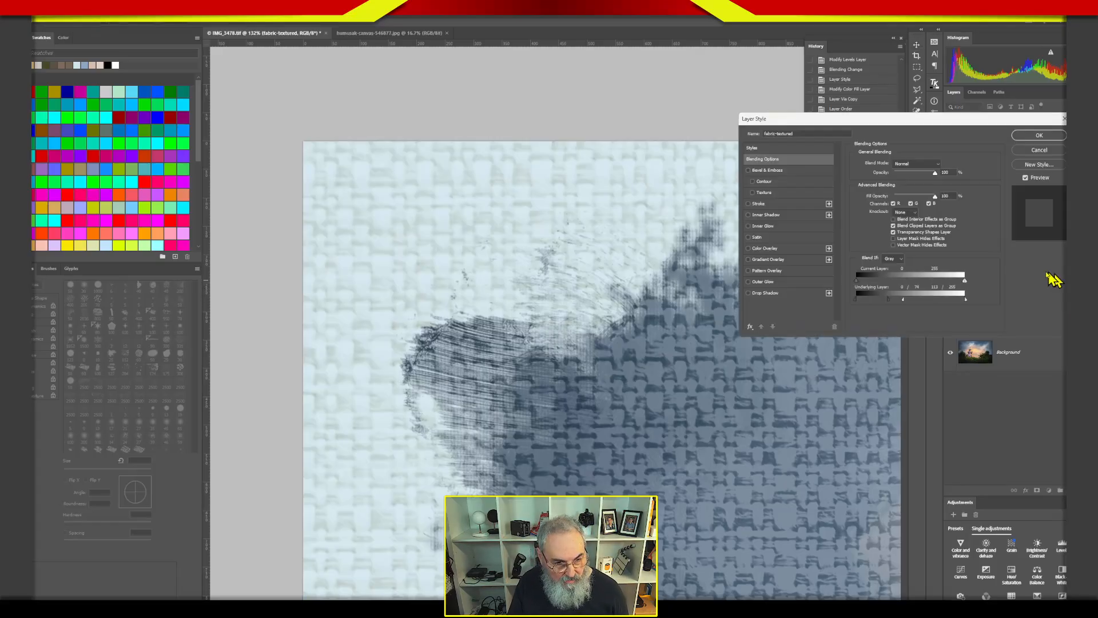
pyautogui.moveTo(889, 300); pyautogui.dragTo(987, 303)
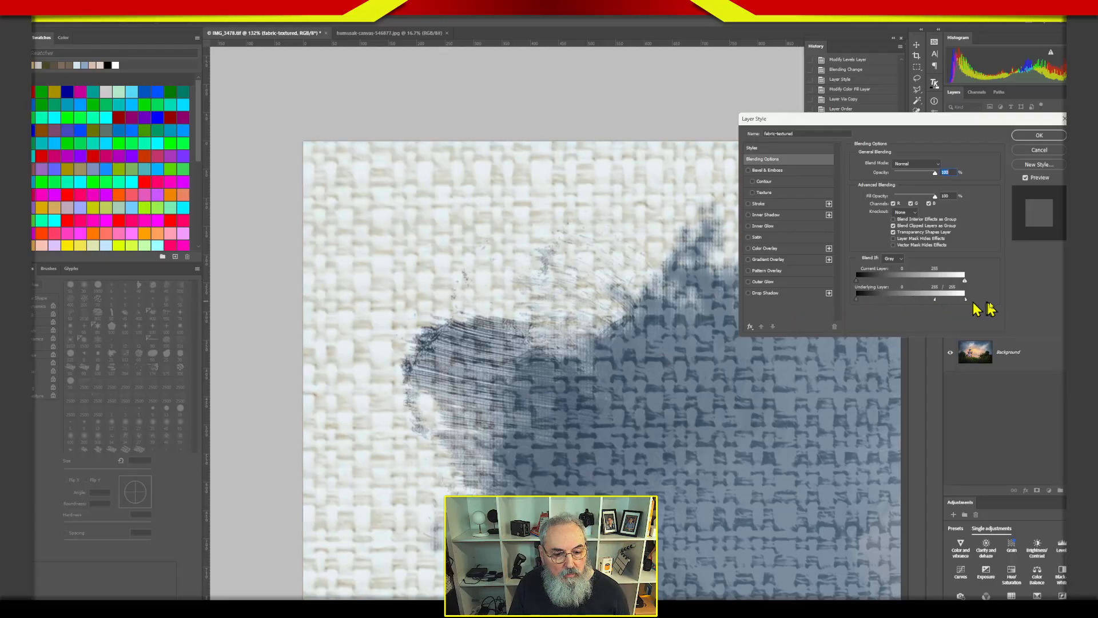
pyautogui.click(1040, 136)
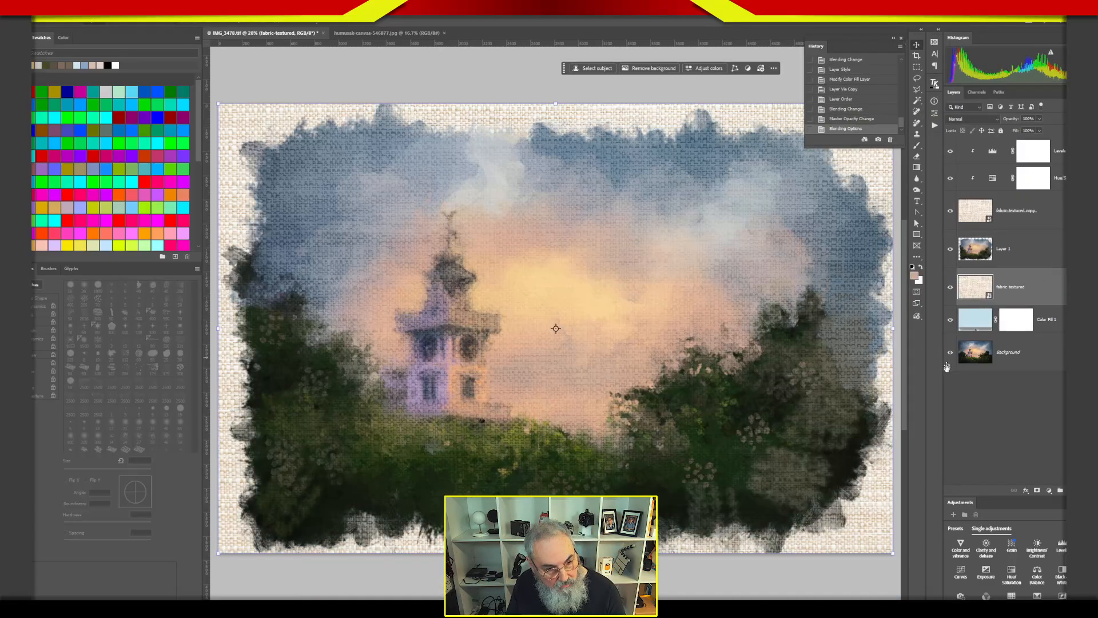
# - Add a Hue/Saturation adjustment above the lower fabric texture and reduce the saturation to about -62
pyautogui.hotkey('ctrl', '0')
pyautogui.click(979, 223)
pyautogui.click(1020, 176)
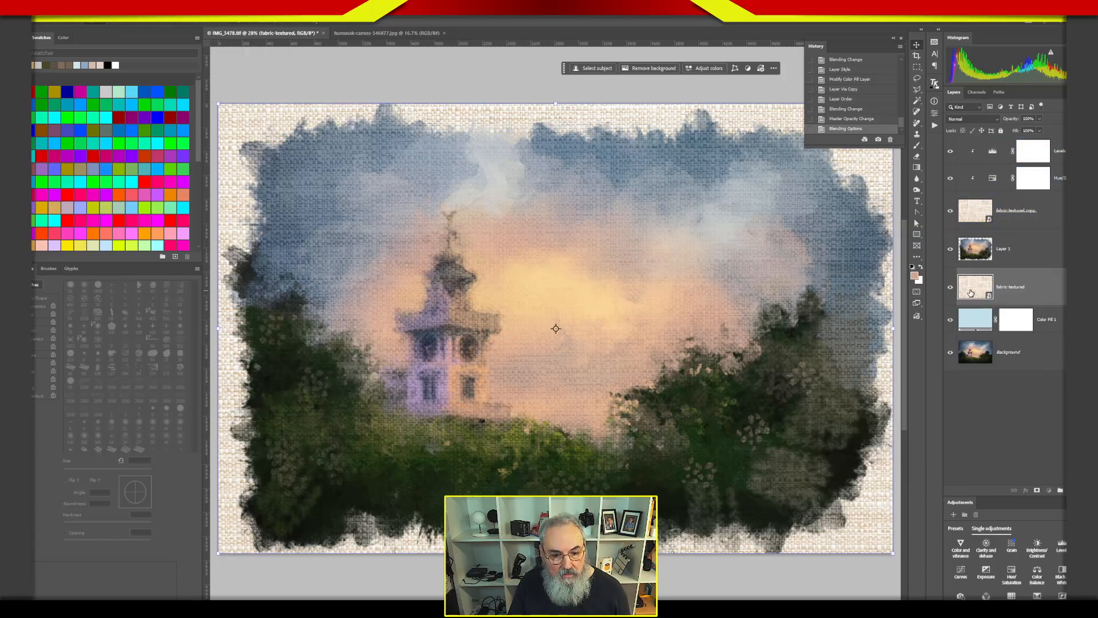
pyautogui.click(1013, 579)
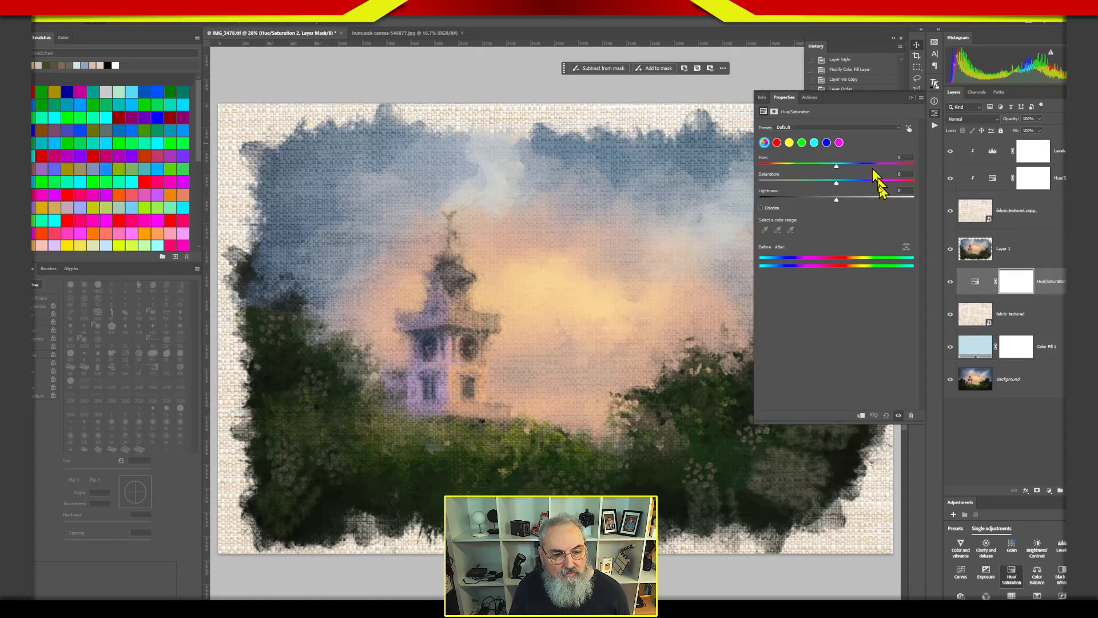
pyautogui.moveTo(836, 183); pyautogui.dragTo(790, 189)
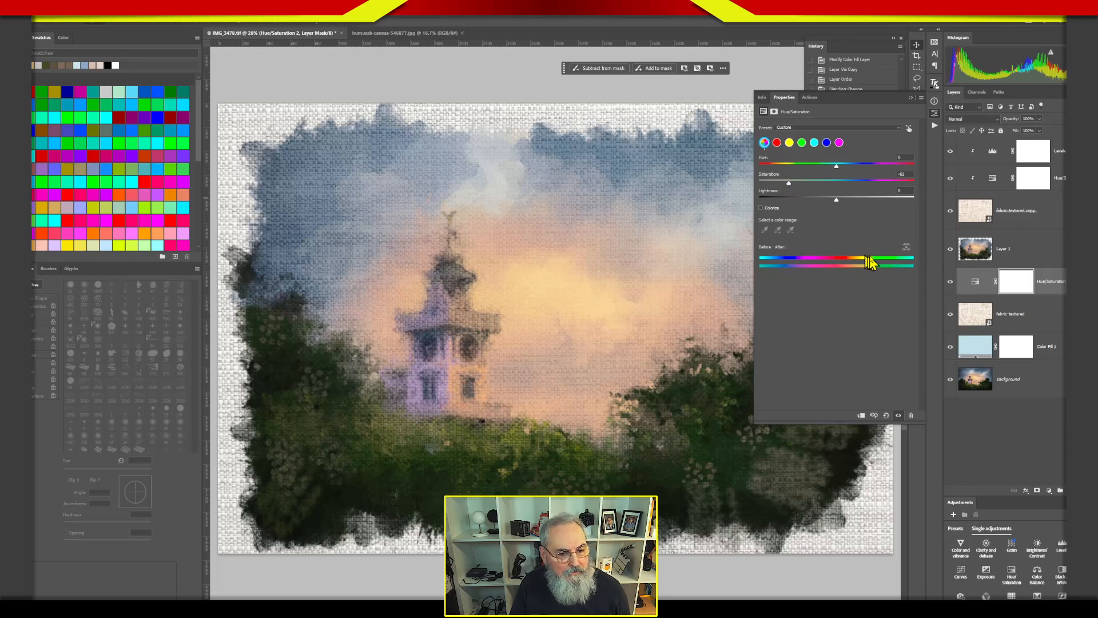
pyautogui.click(942, 116)
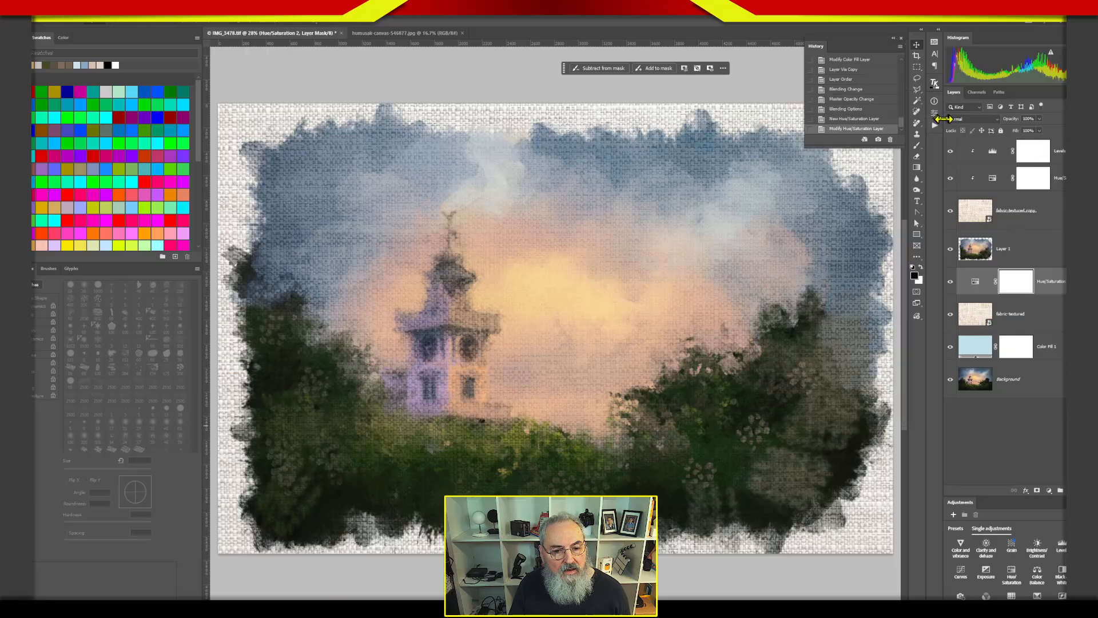
# - Compare the painting with and without the lower fabric texture by toggling that layer's visibility
pyautogui.click(960, 310)
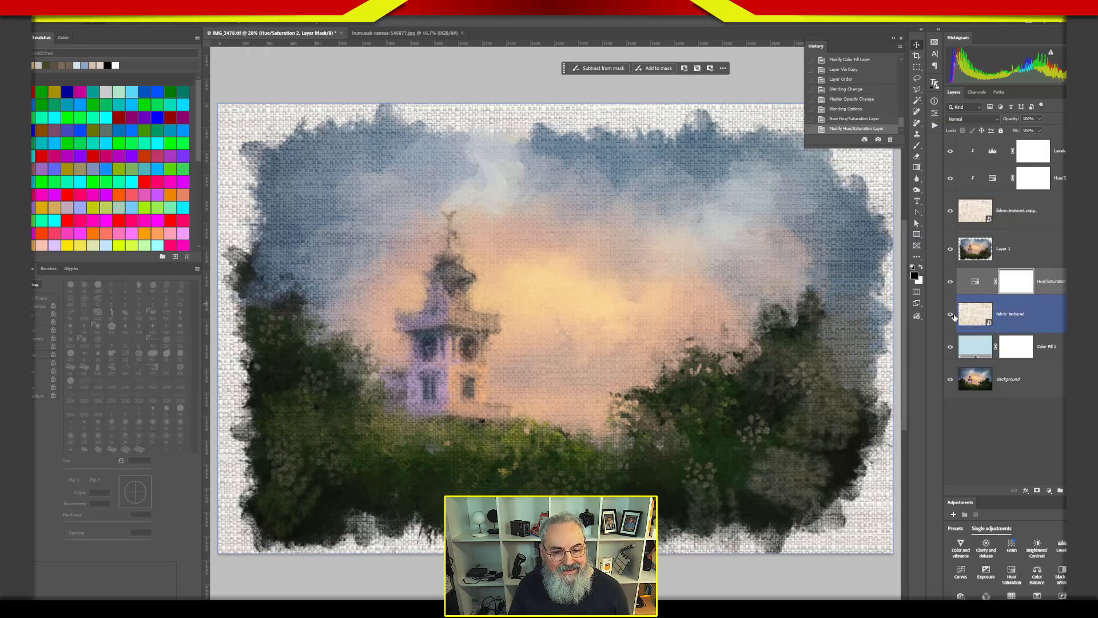
pyautogui.click(950, 318)
pyautogui.click(950, 317)
pyautogui.click(950, 317)
pyautogui.click(950, 317)
pyautogui.click(950, 317)
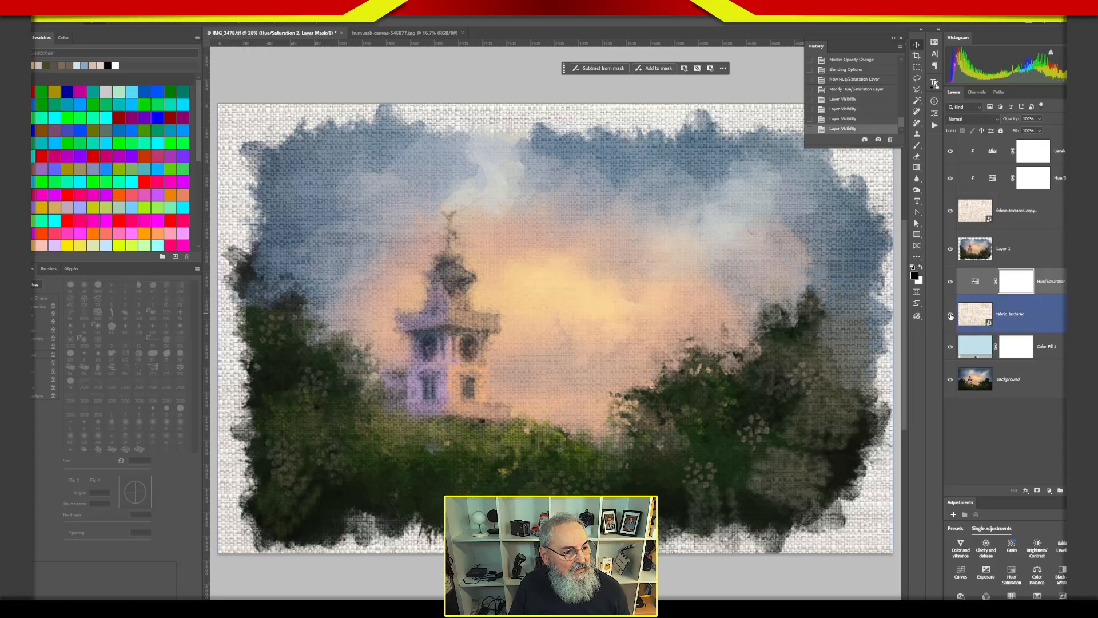
pyautogui.click(950, 317)
pyautogui.click(949, 316)
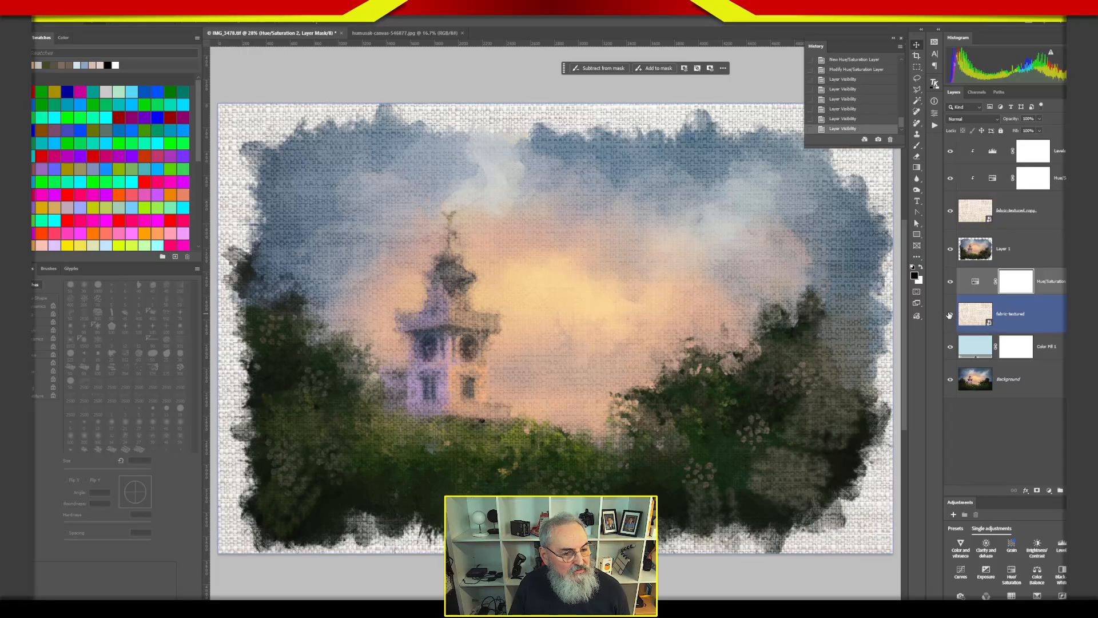
pyautogui.click(950, 315)
pyautogui.click(950, 315)
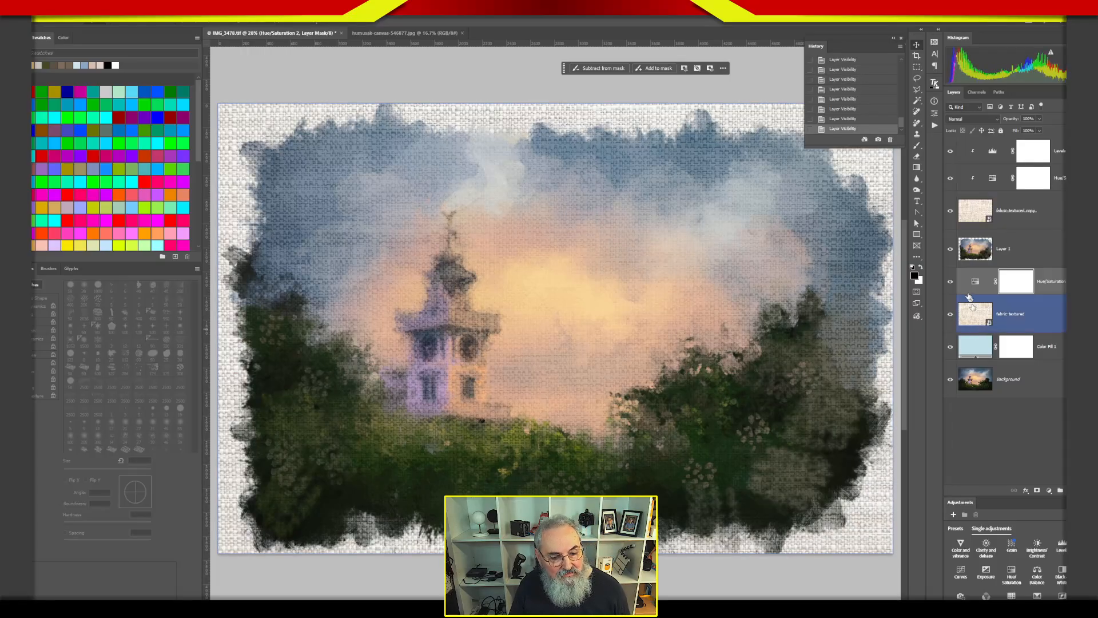
pyautogui.click(993, 356)
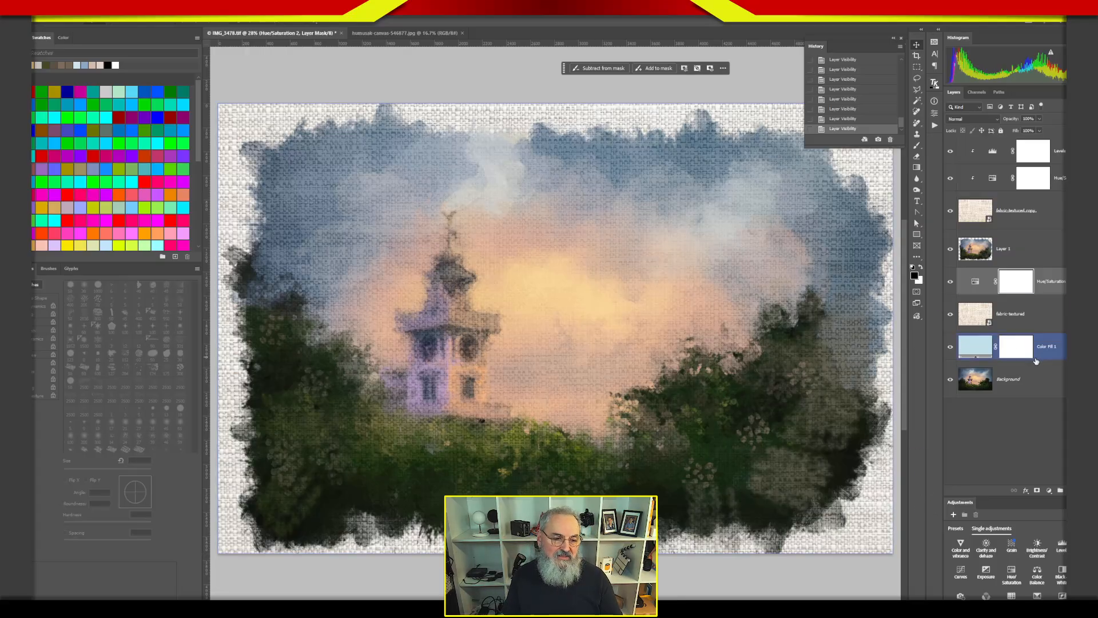
pyautogui.click(1027, 441)
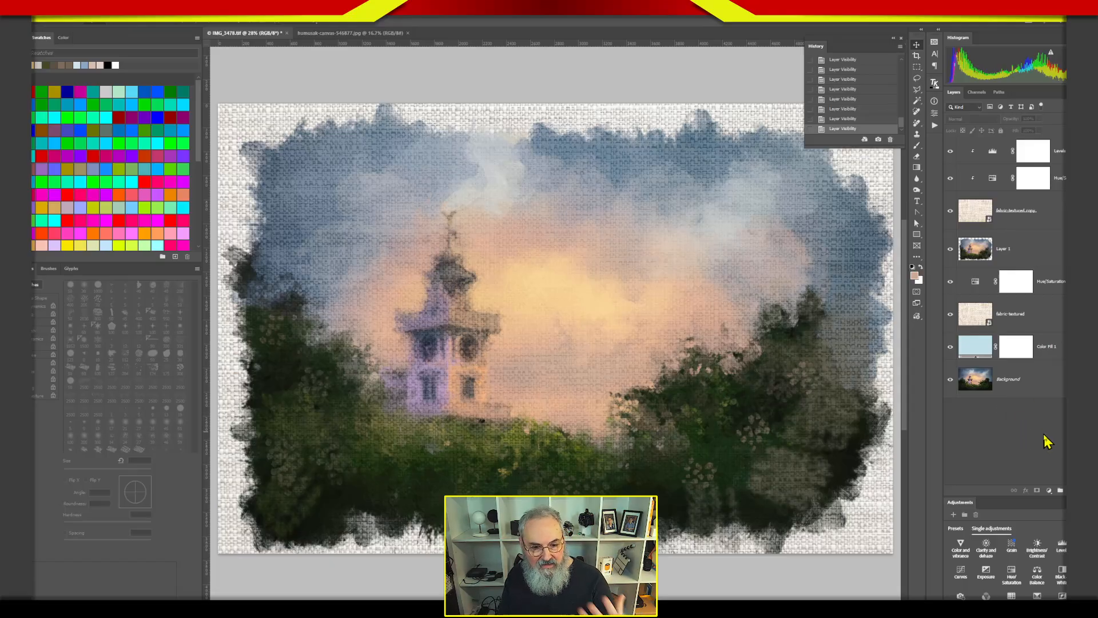
pyautogui.click(989, 349)
pyautogui.click(1005, 212)
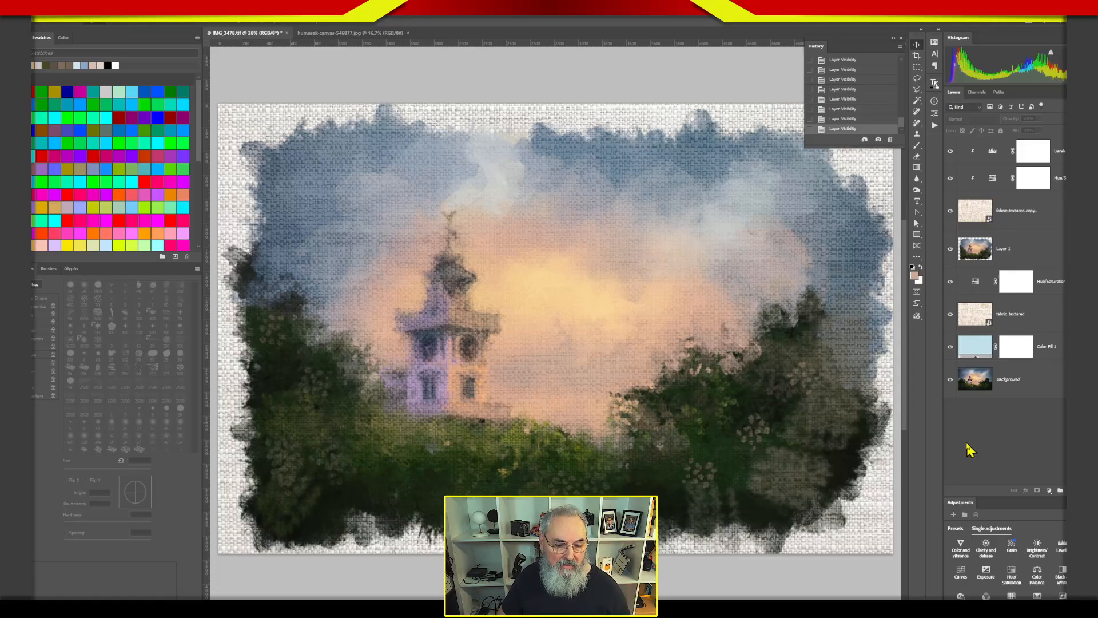
pyautogui.hotkey('ctrl', '0')
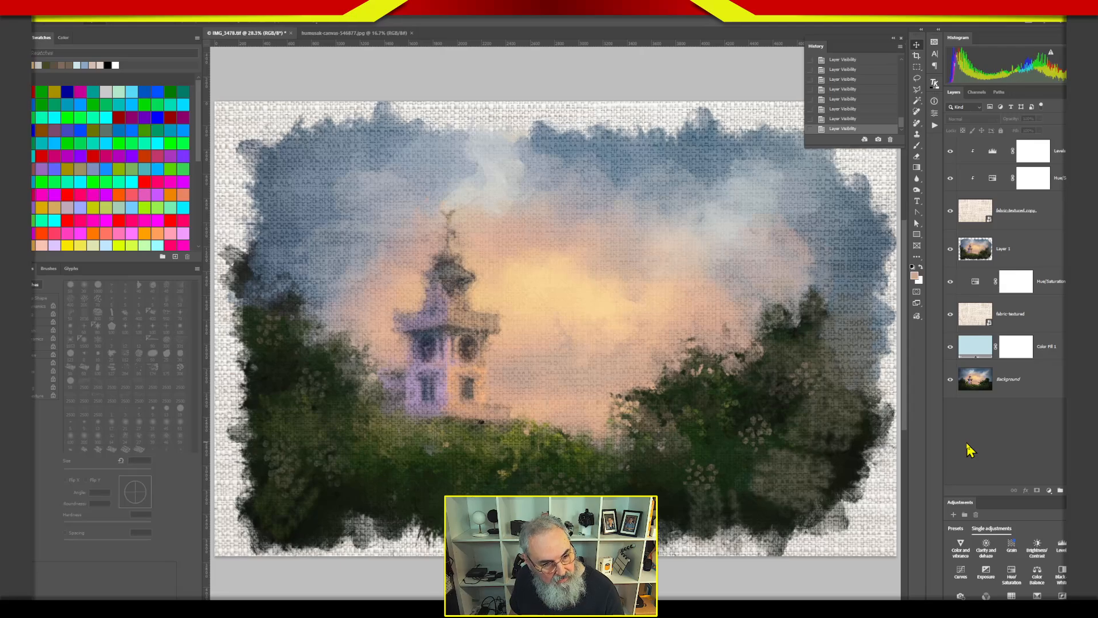
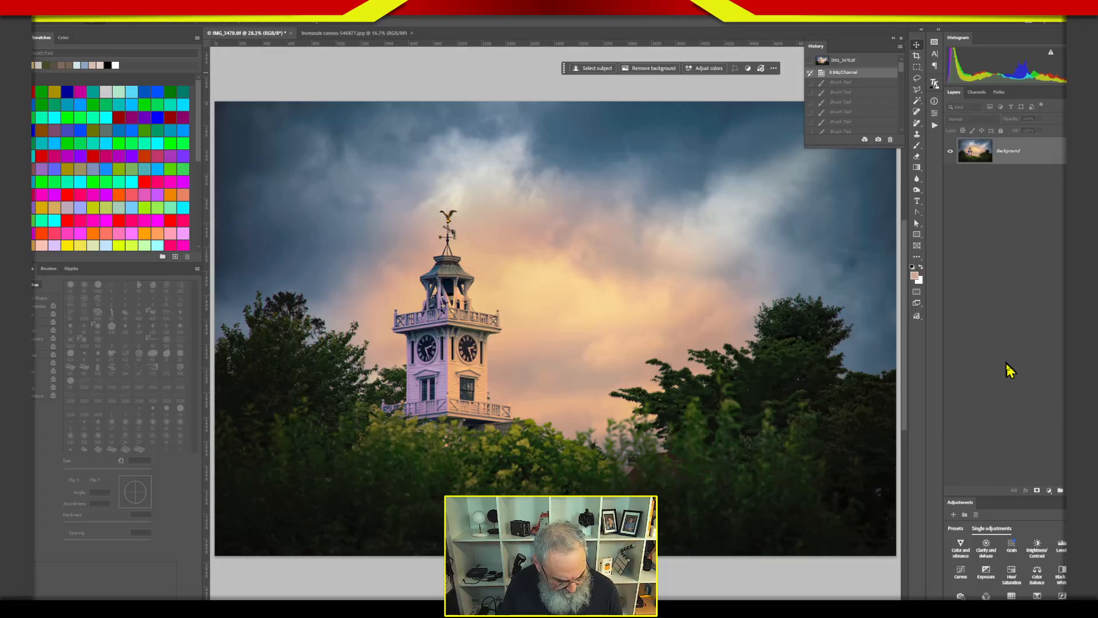
# - Place paper-texture.jpg from the Textures folder over the photo and align it with the canvas's upper-left corner
pyautogui.hotkey('alt', 'Tab')
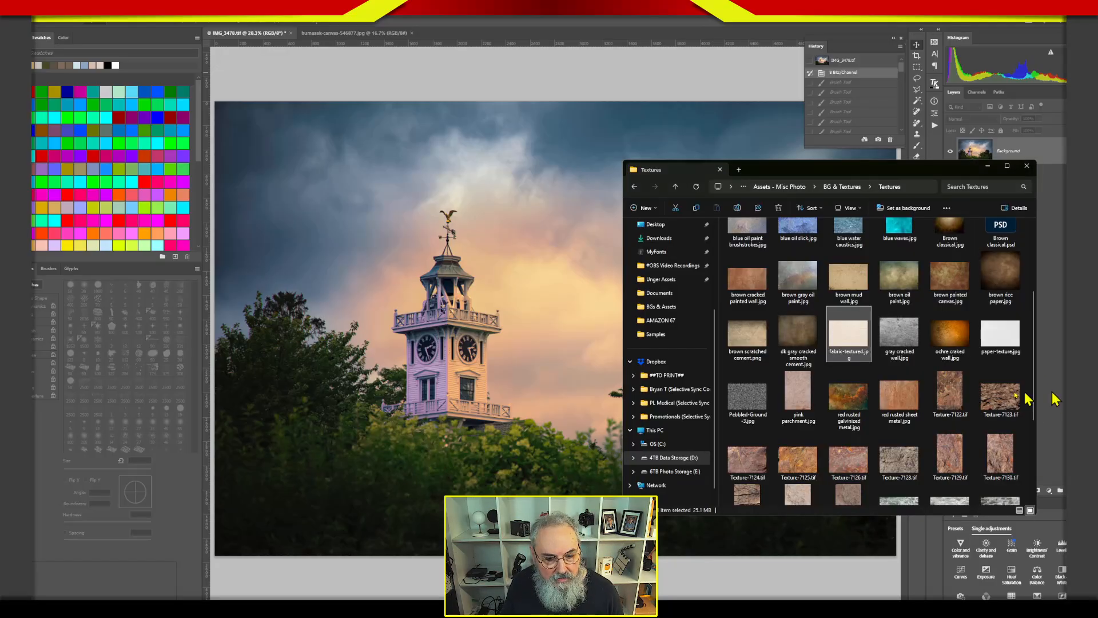
pyautogui.click(999, 337)
pyautogui.moveTo(1005, 342); pyautogui.dragTo(463, 263)
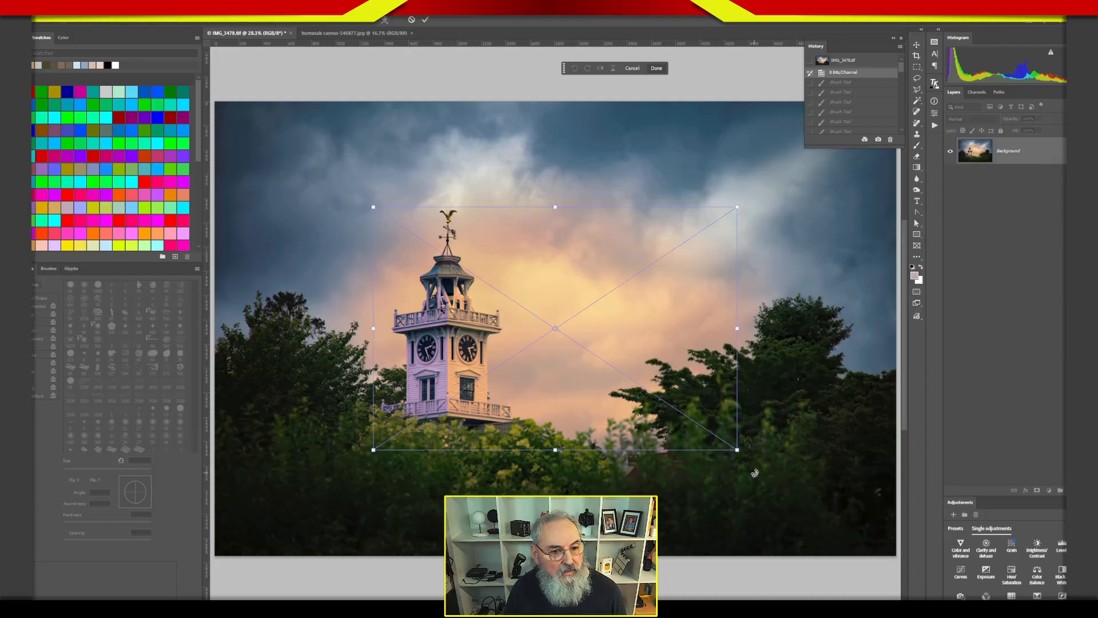
pyautogui.moveTo(646, 346); pyautogui.dragTo(491, 245)
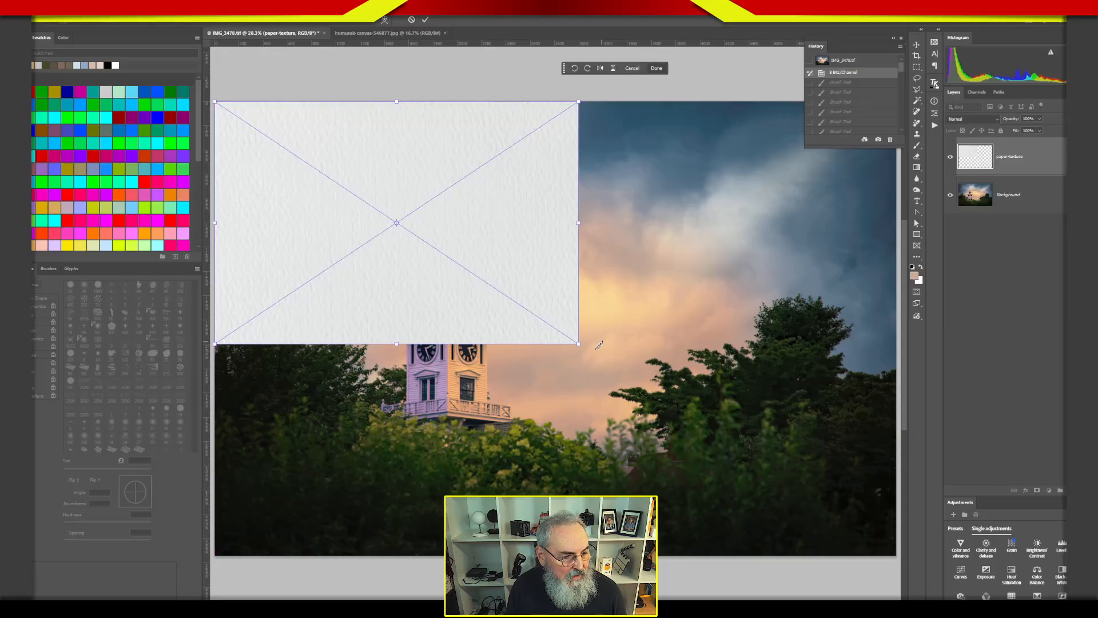
# - Scale the placed paper texture to cover the entire canvas and stretch its width to reach the far edge
pyautogui.moveTo(595, 347); pyautogui.dragTo(902, 553)
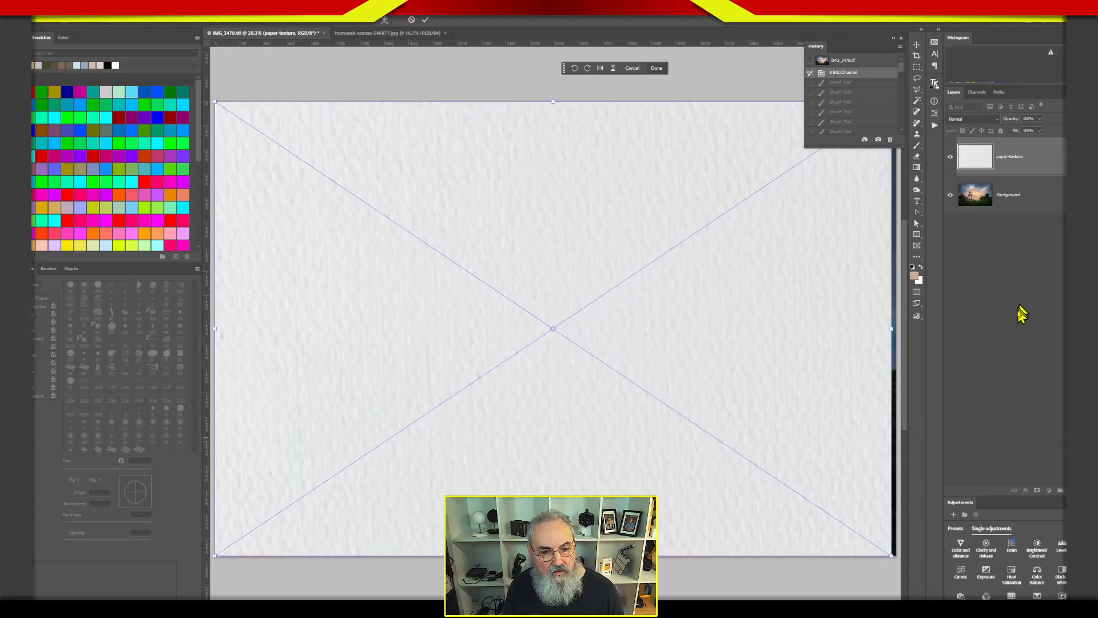
pyautogui.press('Return')
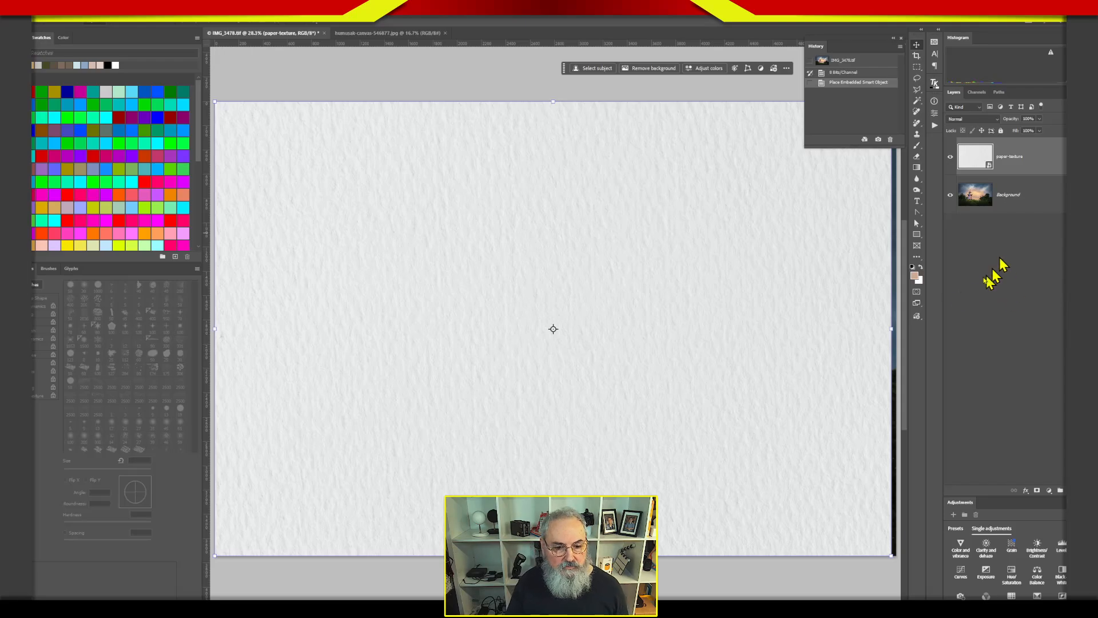
pyautogui.moveTo(887, 334); pyautogui.dragTo(897, 336)
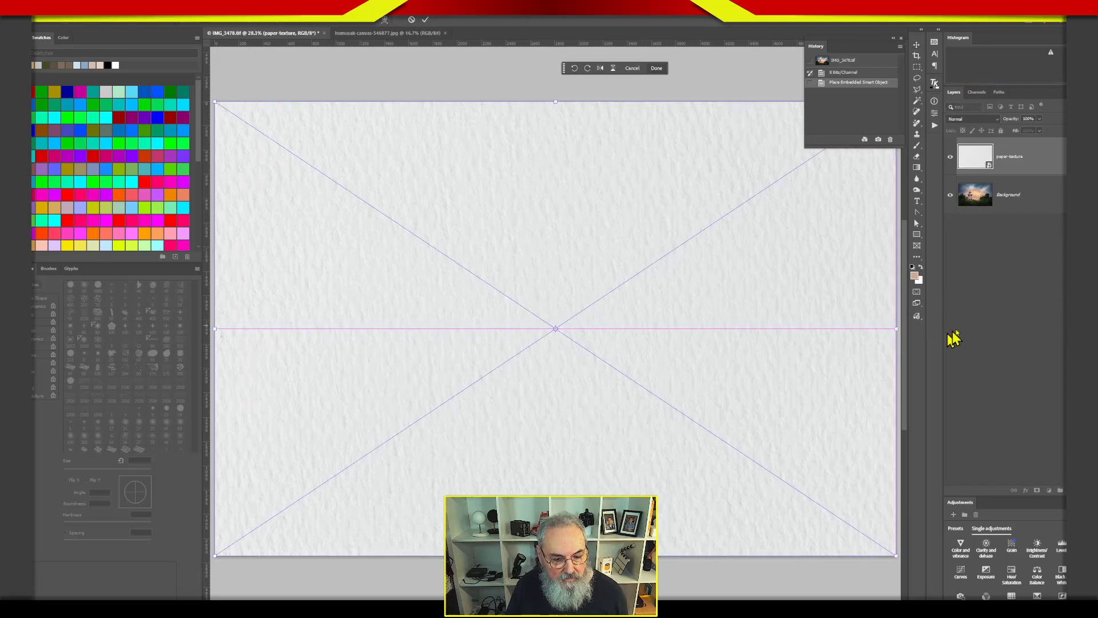
pyautogui.press('Return')
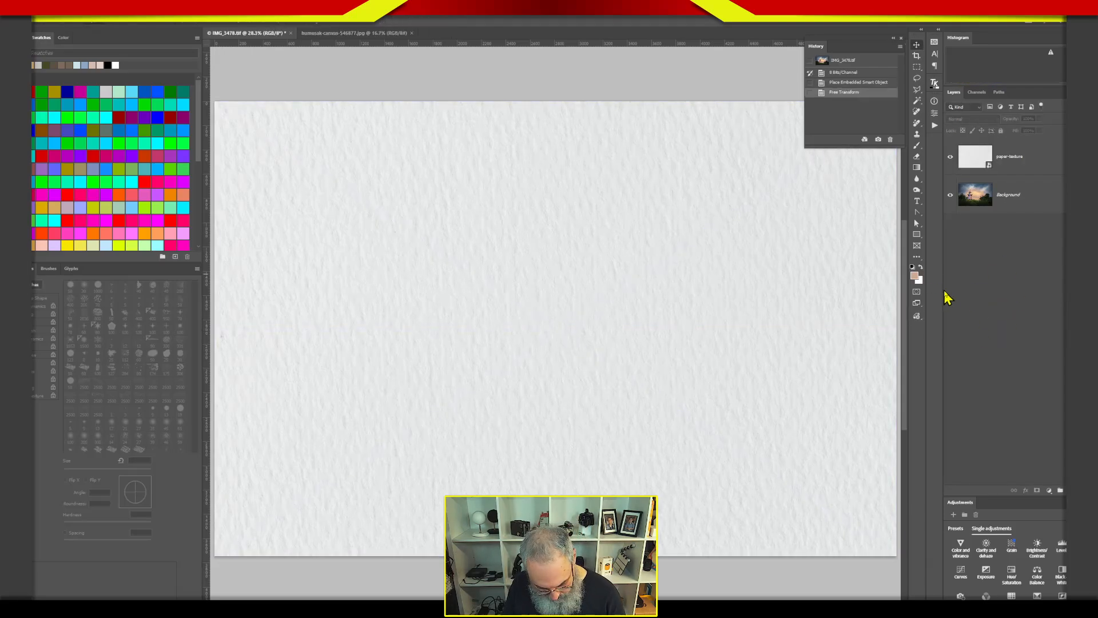
# - Add an empty layer above the paper texture and activate the Art History Brush
pyautogui.hotkey('ctrl', '-')
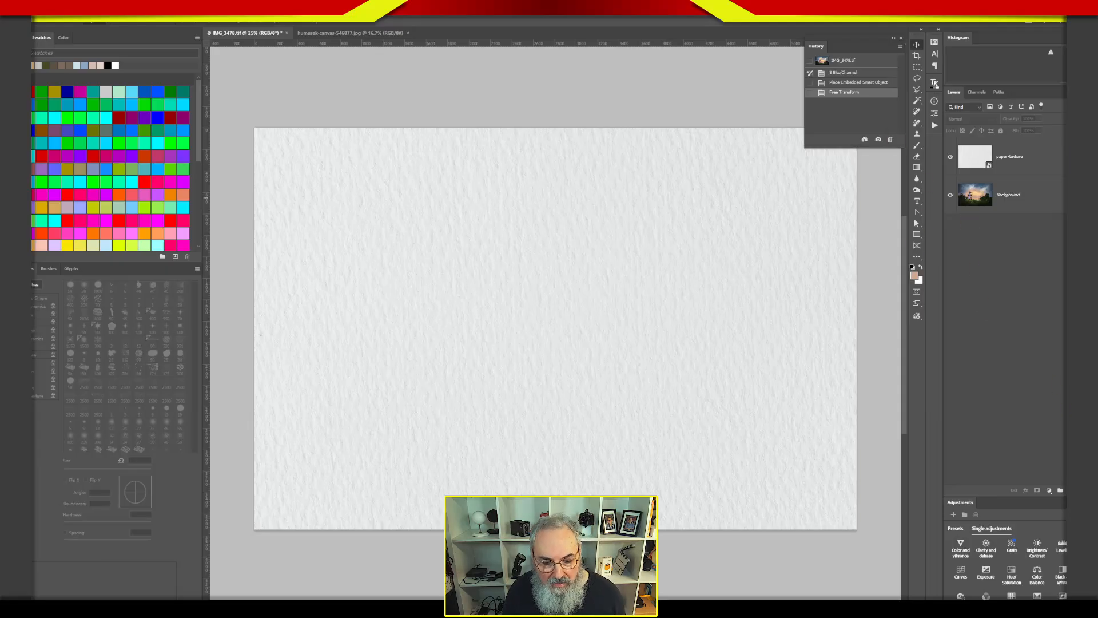
pyautogui.hotkey('ctrl', 'shift', 'alt', 'n')
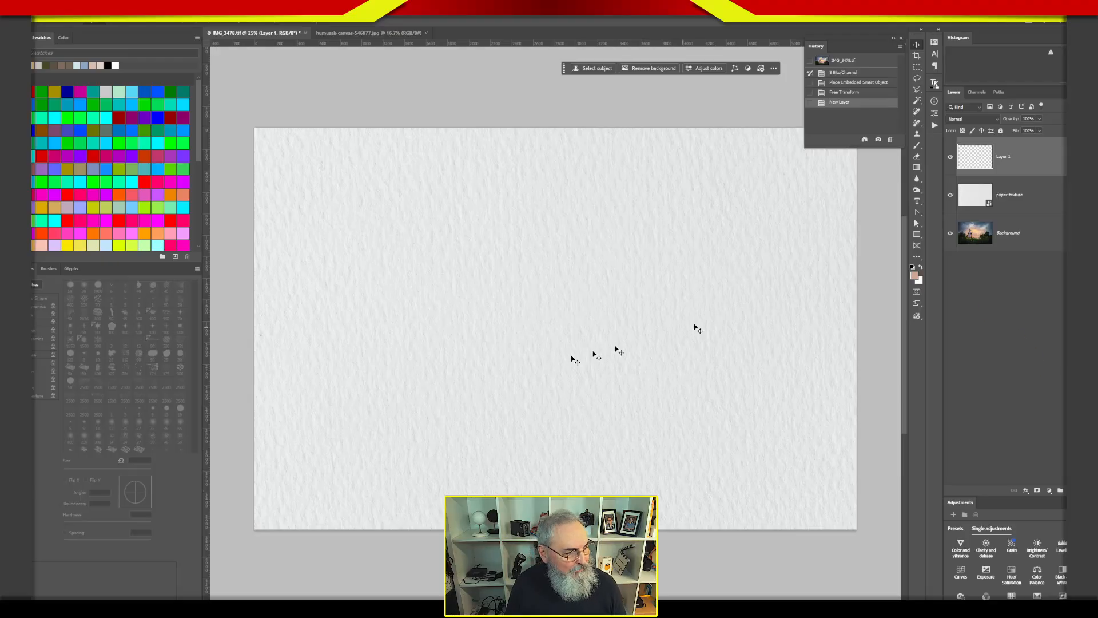
pyautogui.click(49, 269)
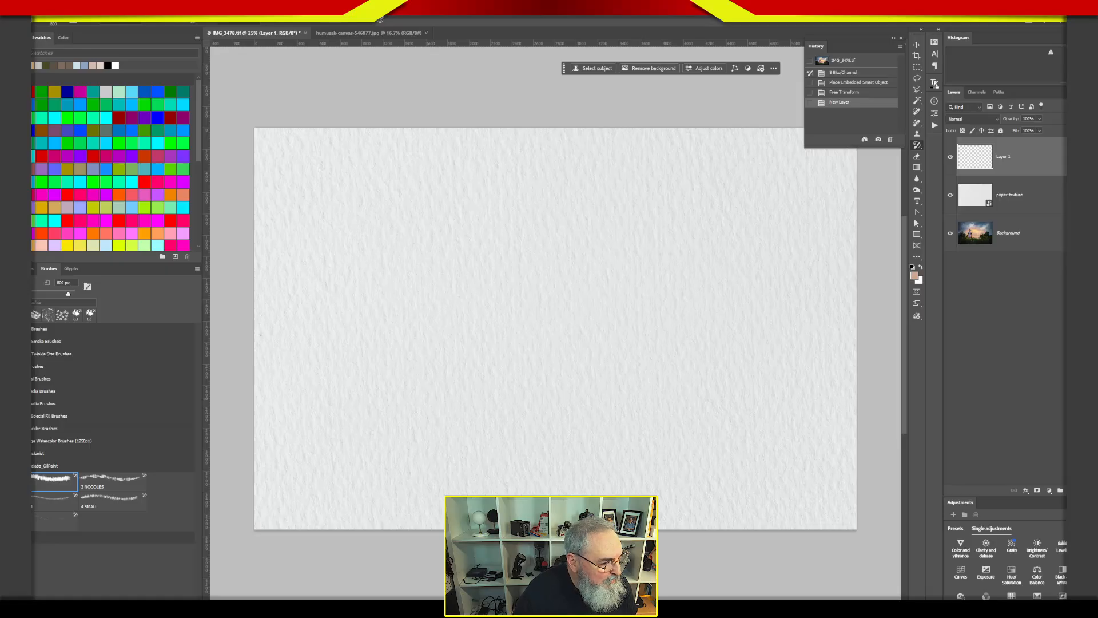
# - Look through the saved brush groups, including the watercolor brushes, for a suitable painting brush
pyautogui.click(61, 441)
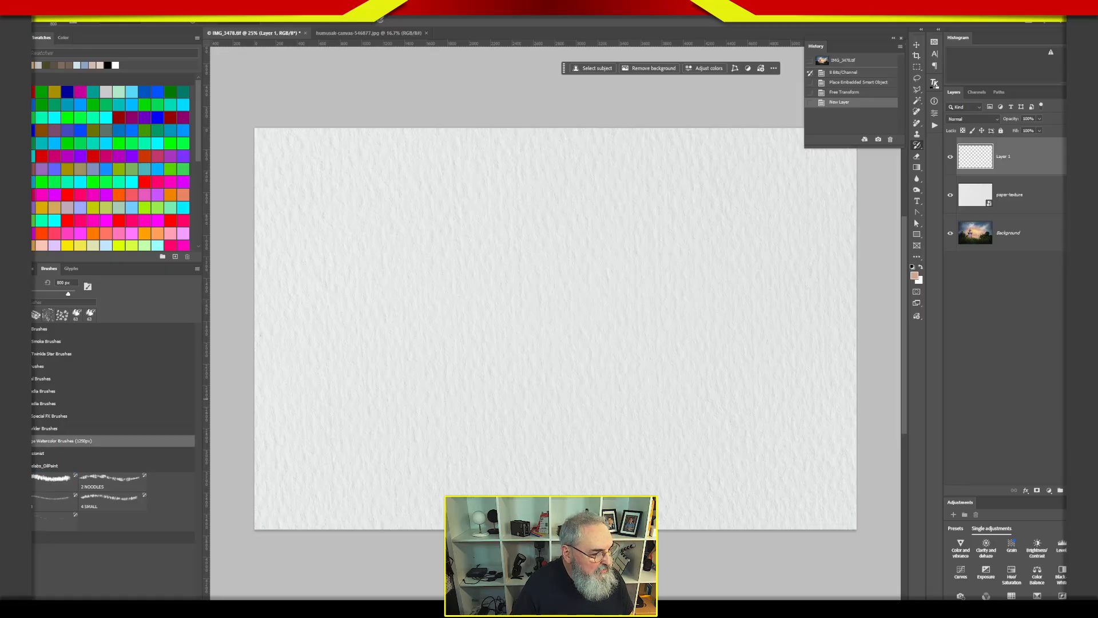
pyautogui.click(7, 441)
pyautogui.moveTo(199, 376)
pyautogui.mouseDown()
pyautogui.moveTo(211, 520)
pyautogui.moveTo(191, 417)
pyautogui.moveTo(198, 372)
pyautogui.mouseUp()
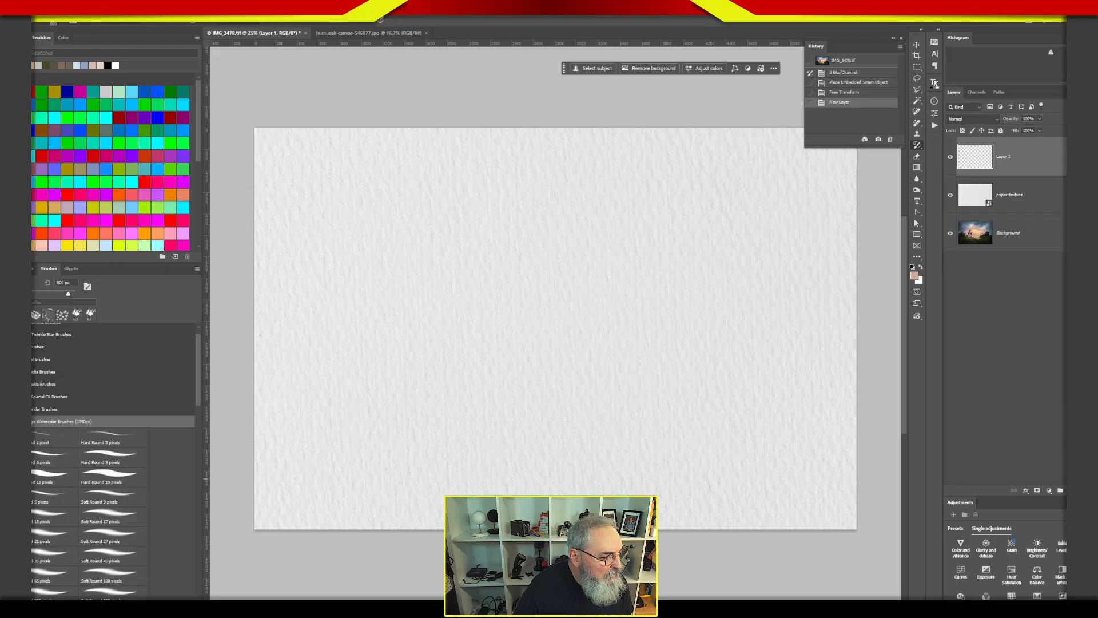
pyautogui.click(12, 422)
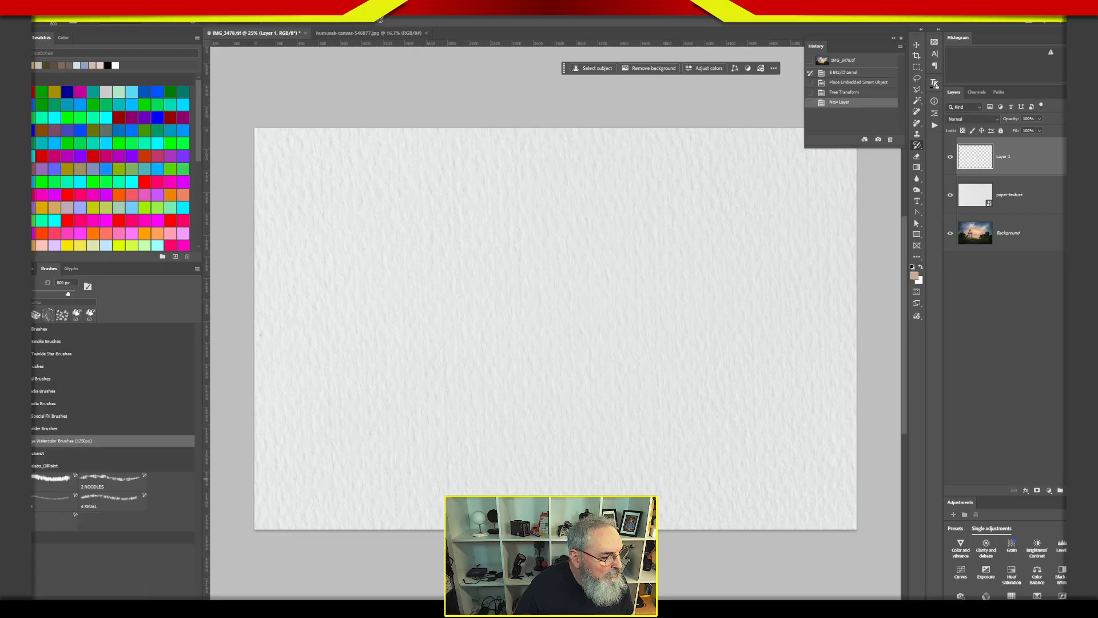
pyautogui.click(12, 403)
pyautogui.click(158, 405)
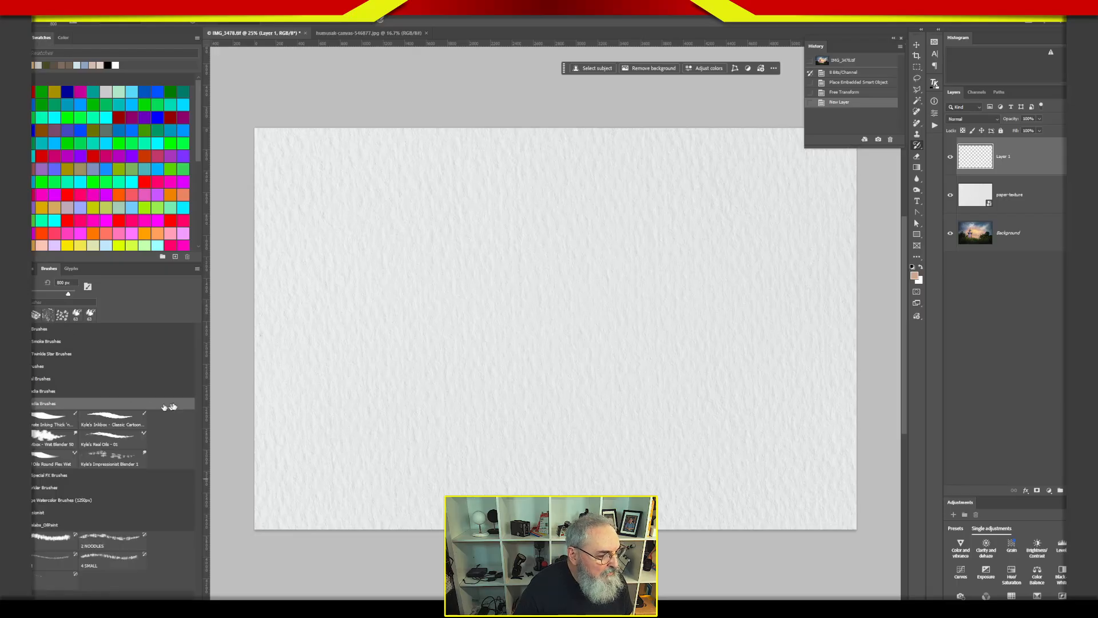
pyautogui.click(12, 403)
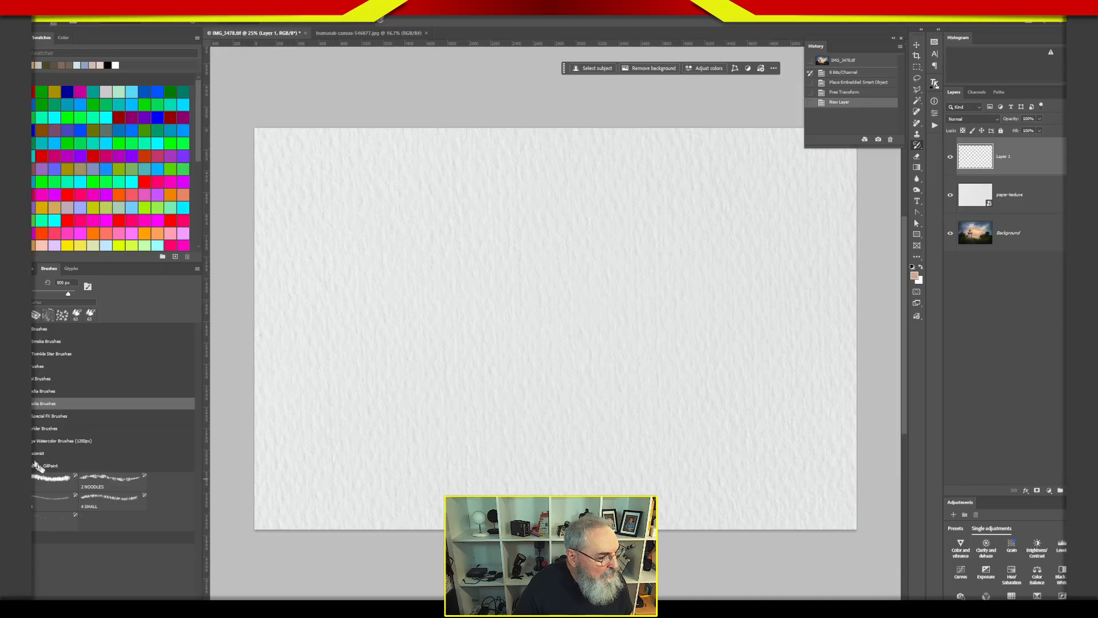
pyautogui.click(47, 489)
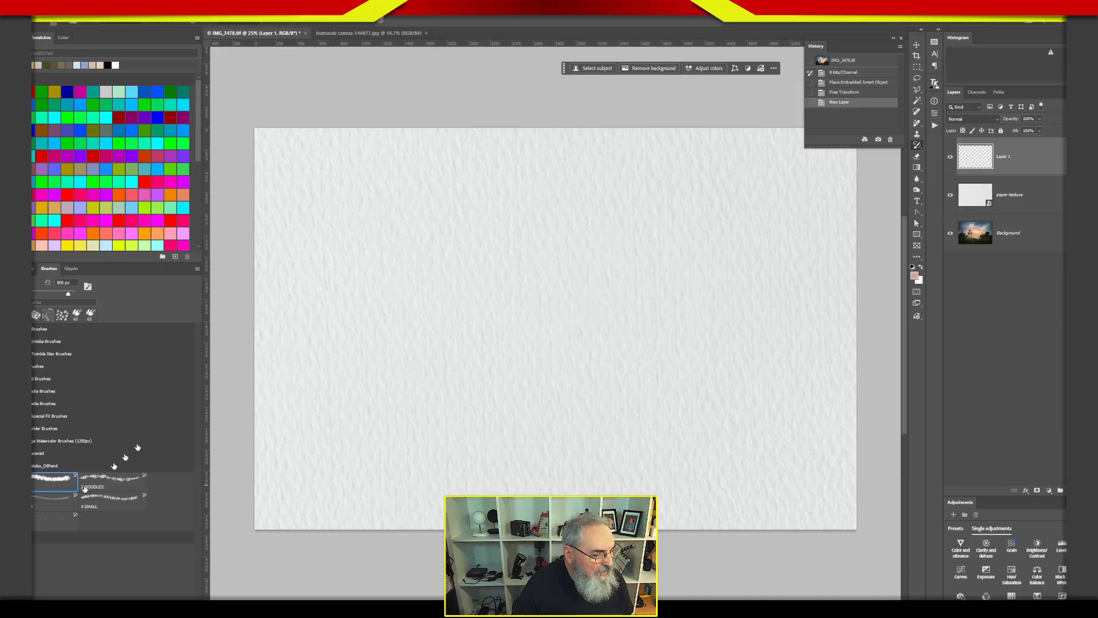
# - Choose one of the irregular, ragged-edged 1250 px brush tips for the Art History Brush
pyautogui.click(33, 269)
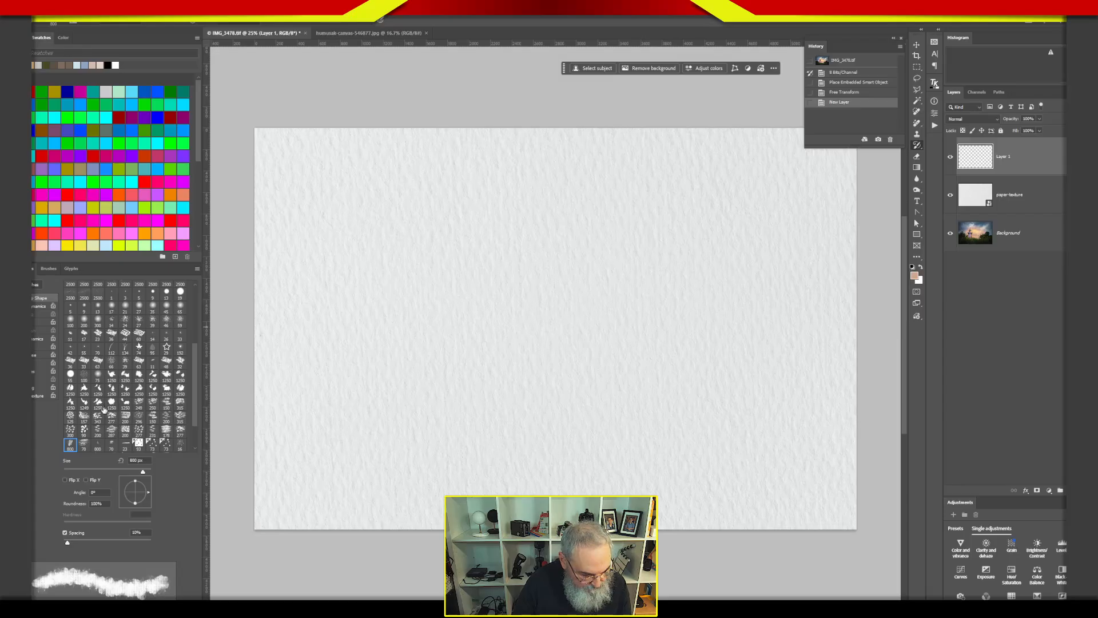
pyautogui.press('super+plus')
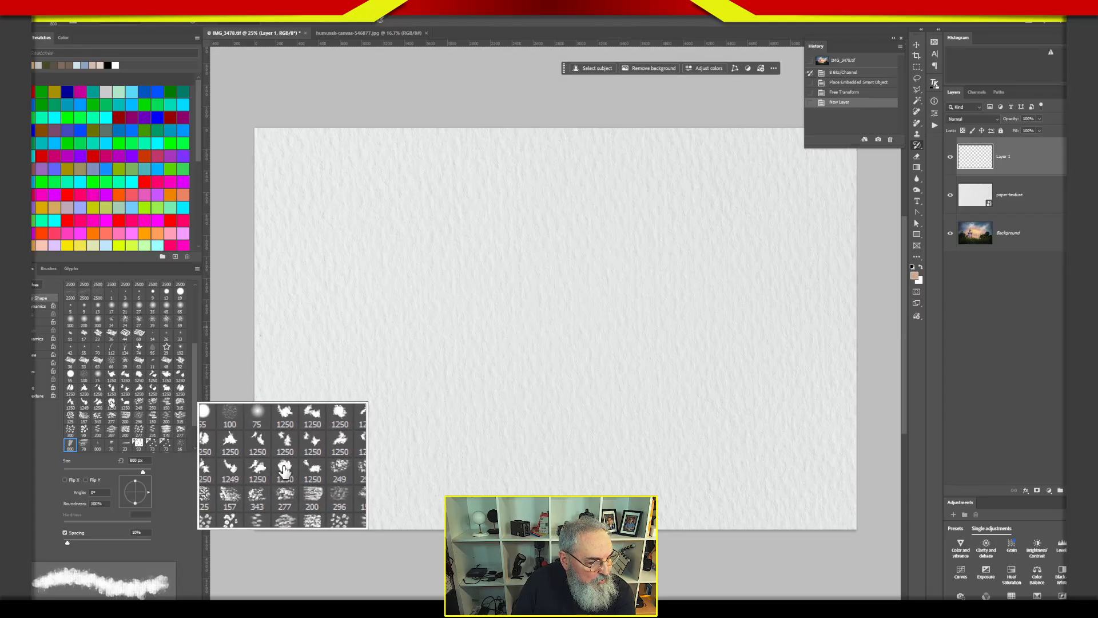
pyautogui.click(112, 405)
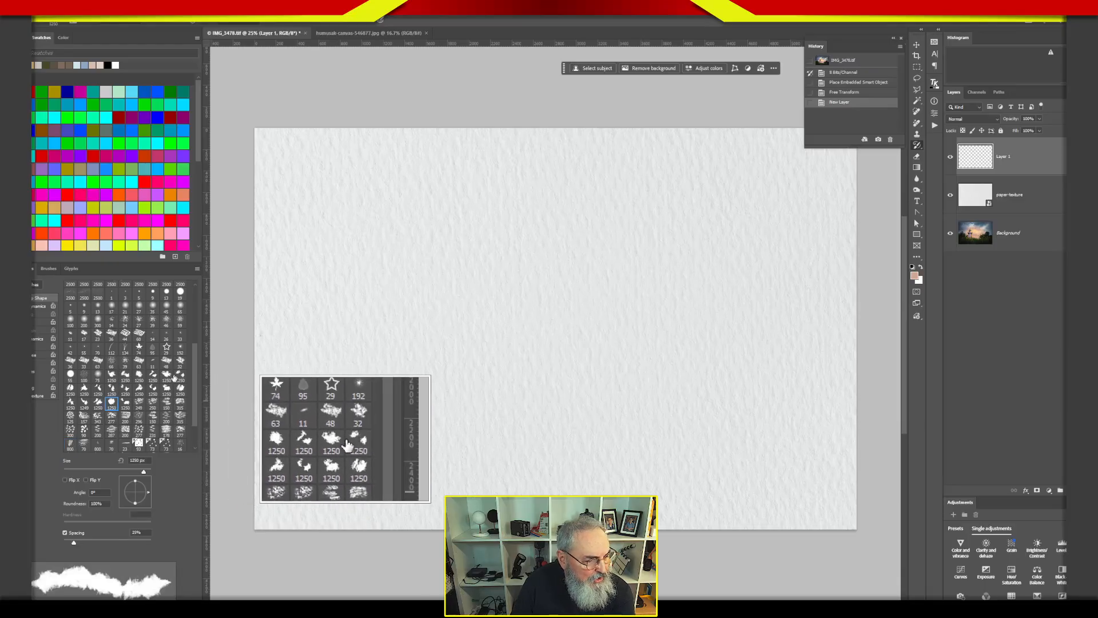
pyautogui.click(138, 376)
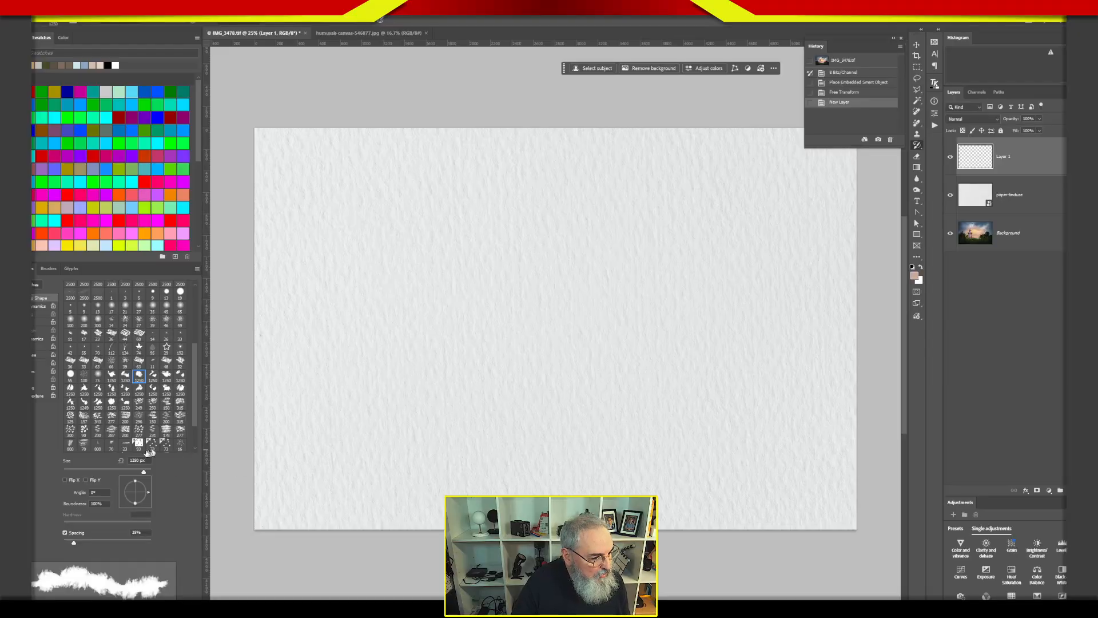
# - Try broad Art History Brush strokes across the sky and dark trees, and undo all of them
pyautogui.moveTo(341, 223)
pyautogui.mouseDown()
pyautogui.moveTo(400, 233)
pyautogui.moveTo(502, 221)
pyautogui.moveTo(633, 289)
pyautogui.mouseUp()
pyautogui.click(356, 316)
pyautogui.moveTo(355, 318); pyautogui.dragTo(565, 306)
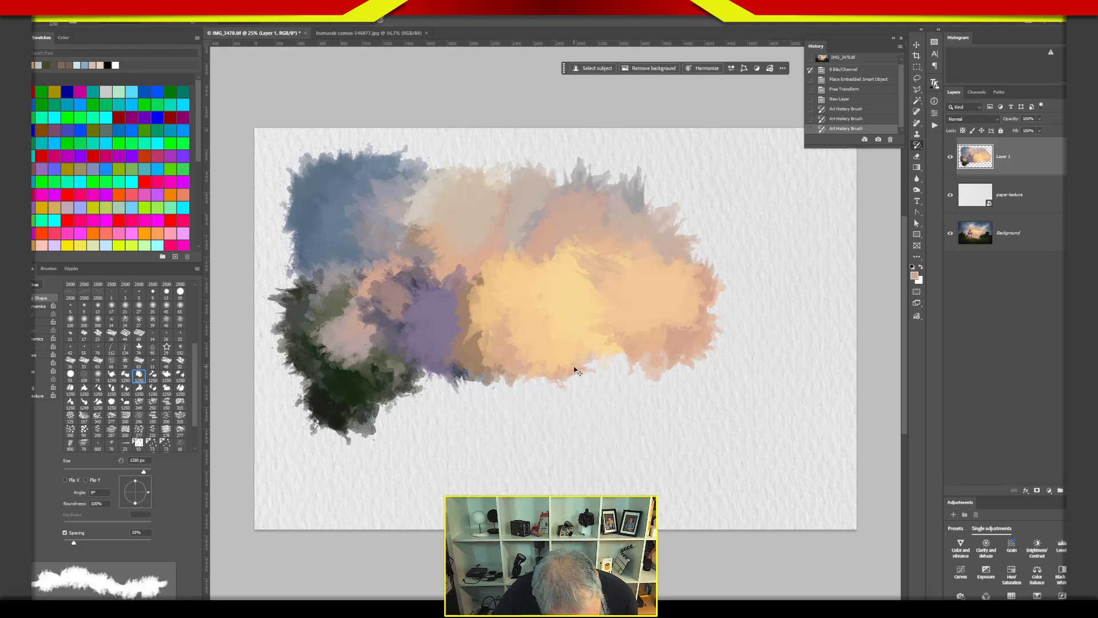
pyautogui.hotkey('ctrl', 'z')
pyautogui.hotkey('ctrl', 'z')
pyautogui.hotkey('ctrl', 'z')
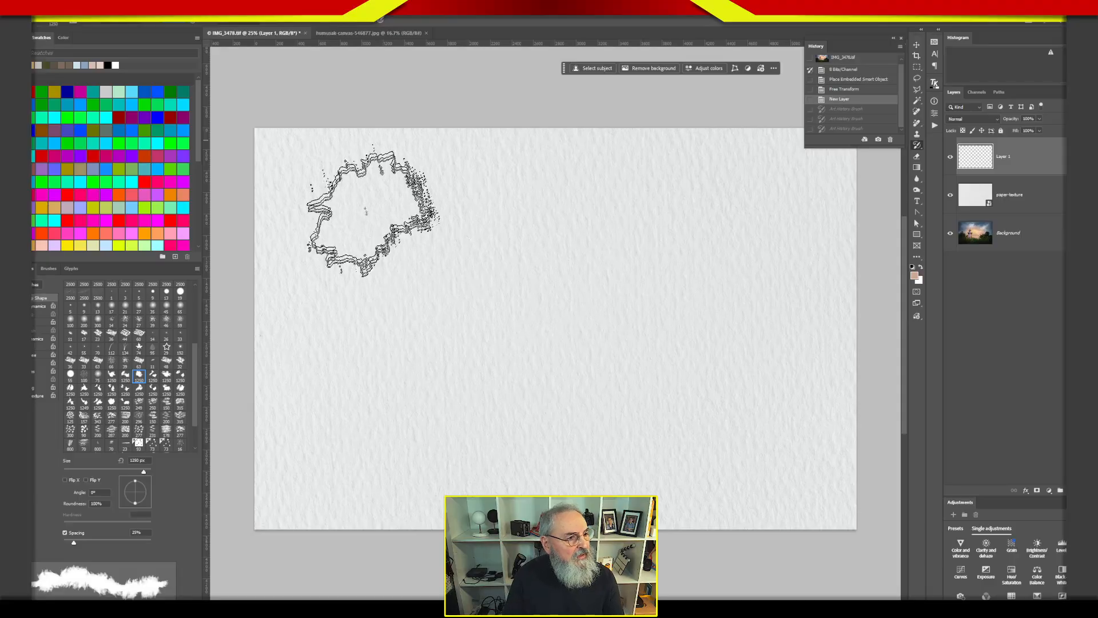
# - Block in the sky, sunset glow and dark trees with large Art History Brush strokes, leaving ragged paper edges around the painting
pyautogui.click(335, 226)
pyautogui.click(426, 212)
pyautogui.click(458, 226)
pyautogui.moveTo(543, 228)
pyautogui.mouseDown()
pyautogui.moveTo(729, 292)
pyautogui.moveTo(719, 315)
pyautogui.mouseUp()
pyautogui.moveTo(452, 286); pyautogui.dragTo(378, 343)
pyautogui.moveTo(518, 347); pyautogui.dragTo(684, 397)
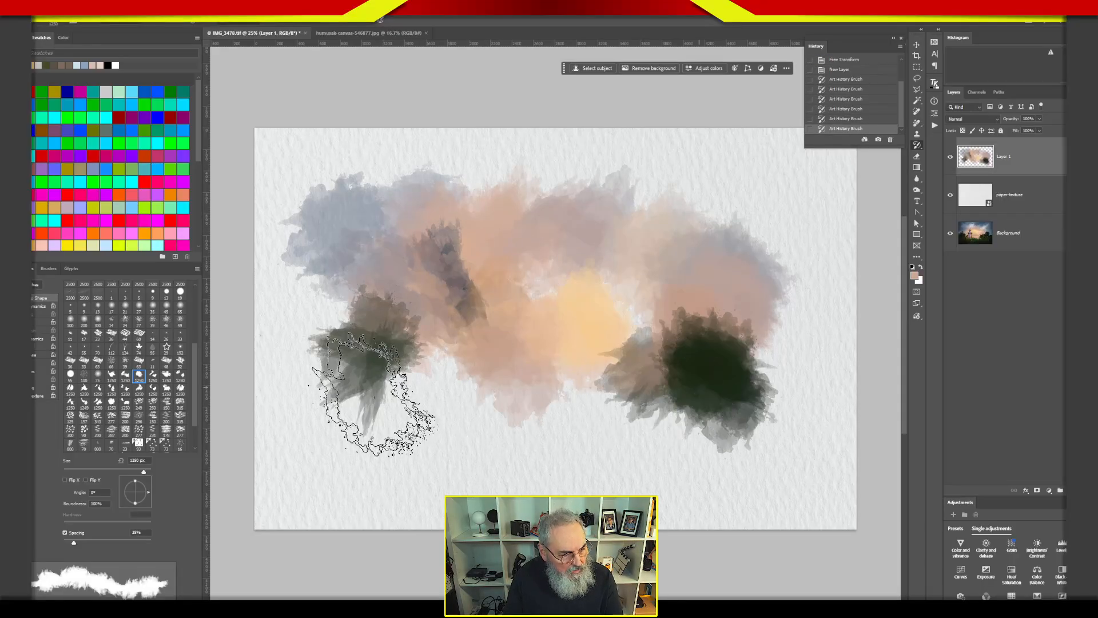
pyautogui.moveTo(389, 397); pyautogui.dragTo(698, 420)
pyautogui.moveTo(326, 243); pyautogui.dragTo(554, 424)
pyautogui.moveTo(564, 282)
pyautogui.mouseDown()
pyautogui.moveTo(612, 202)
pyautogui.moveTo(782, 279)
pyautogui.moveTo(723, 478)
pyautogui.mouseUp()
pyautogui.moveTo(699, 415)
pyautogui.mouseDown()
pyautogui.moveTo(434, 422)
pyautogui.moveTo(595, 363)
pyautogui.moveTo(618, 412)
pyautogui.mouseUp()
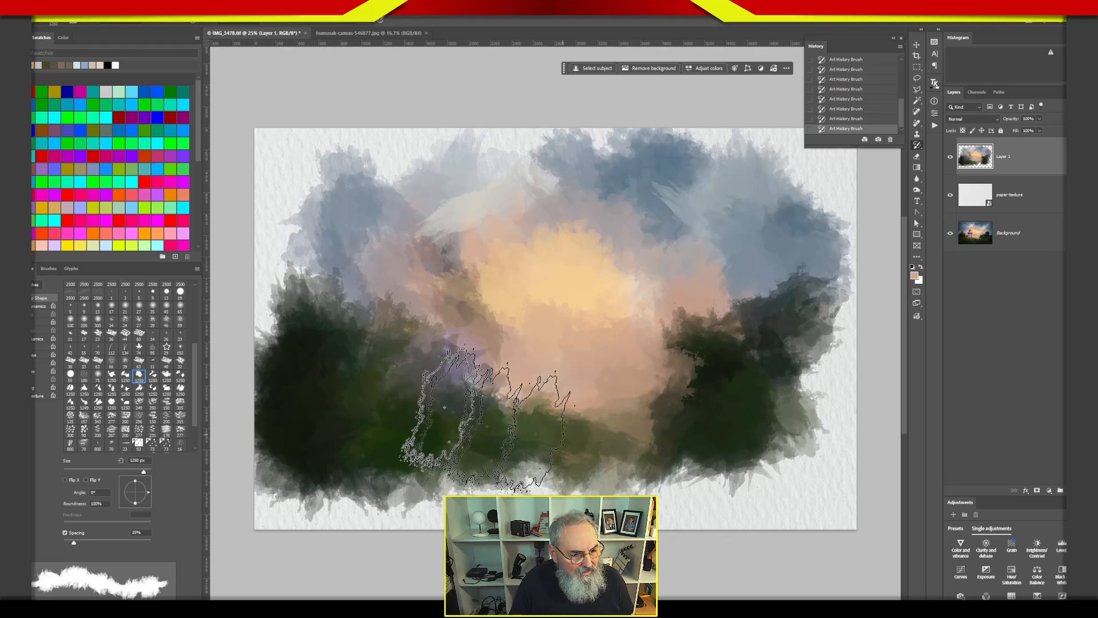
# - Rework the sky, the central glow and the dark trees with more large strokes, and lower the painted layer's opacity to 60%
pyautogui.moveTo(732, 406)
pyautogui.mouseDown()
pyautogui.moveTo(731, 457)
pyautogui.moveTo(748, 440)
pyautogui.mouseUp()
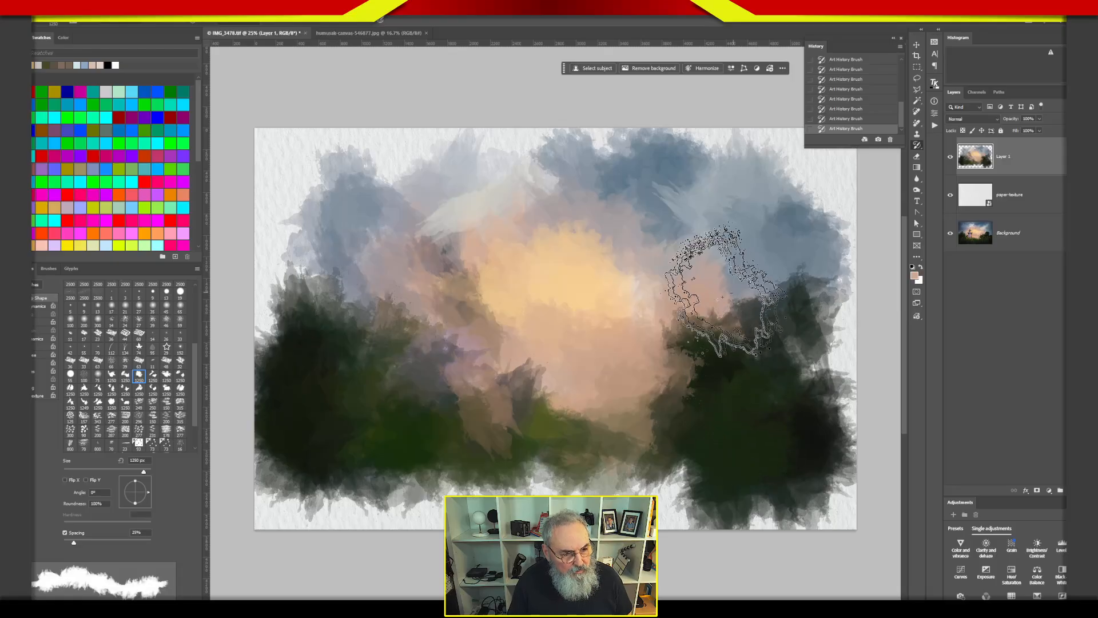
pyautogui.moveTo(466, 218); pyautogui.dragTo(367, 304)
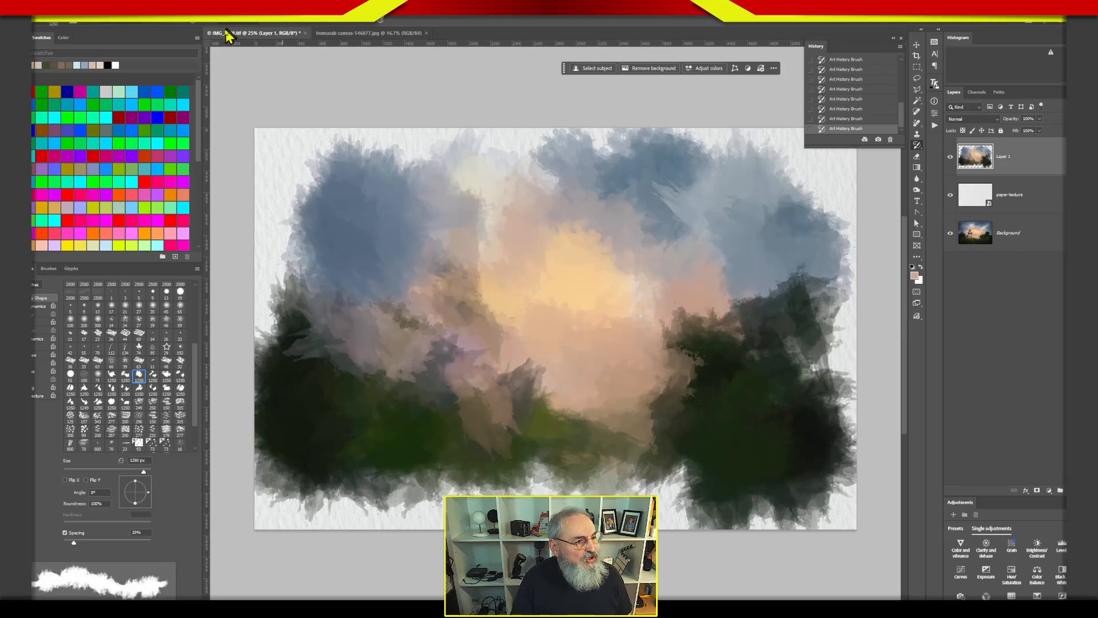
pyautogui.moveTo(340, 238)
pyautogui.mouseDown()
pyautogui.moveTo(379, 363)
pyautogui.moveTo(404, 265)
pyautogui.mouseUp()
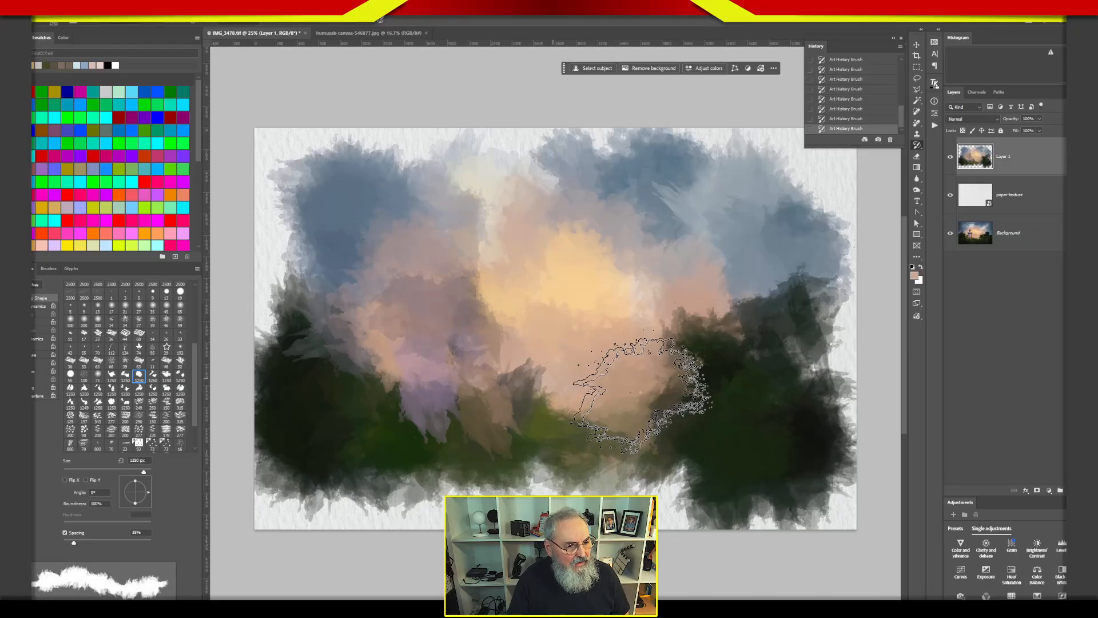
pyautogui.moveTo(701, 334)
pyautogui.mouseDown()
pyautogui.moveTo(520, 392)
pyautogui.moveTo(785, 355)
pyautogui.moveTo(650, 314)
pyautogui.mouseUp()
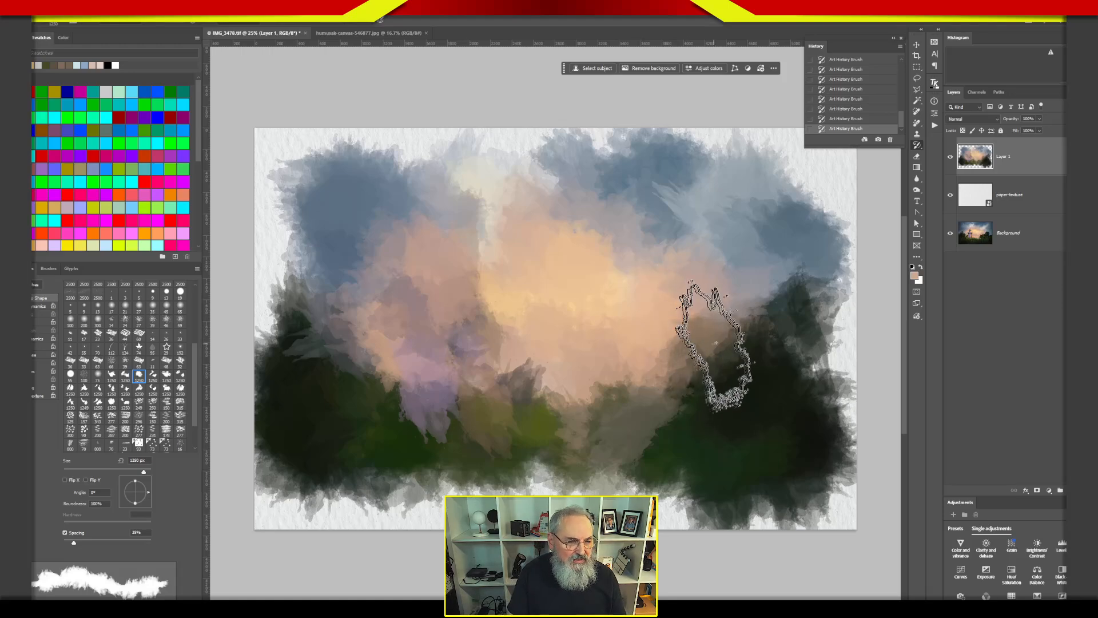
pyautogui.moveTo(695, 364)
pyautogui.mouseDown()
pyautogui.moveTo(741, 334)
pyautogui.moveTo(720, 330)
pyautogui.moveTo(773, 302)
pyautogui.mouseUp()
pyautogui.moveTo(661, 422)
pyautogui.mouseDown()
pyautogui.moveTo(694, 363)
pyautogui.moveTo(576, 441)
pyautogui.moveTo(736, 368)
pyautogui.moveTo(709, 417)
pyautogui.mouseUp()
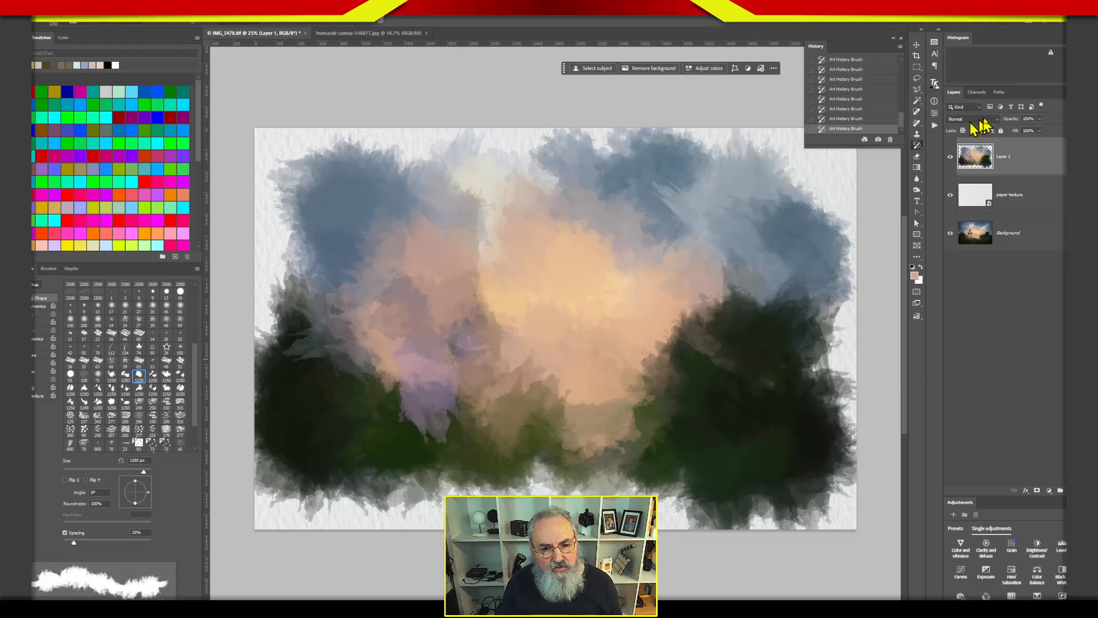
pyautogui.moveTo(1003, 121); pyautogui.dragTo(1003, 120)
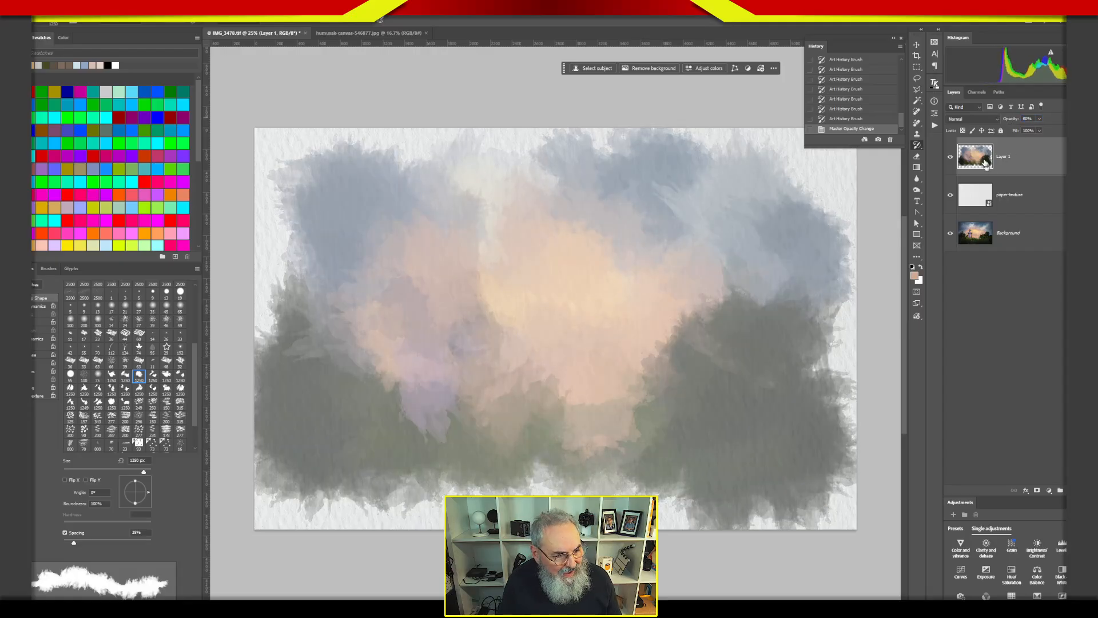
# - Try tower details on the faded layer with the brush reduced to about 370 px, and revert to the state after the opacity change
pyautogui.moveTo(407, 267)
pyautogui.mouseDown()
pyautogui.moveTo(369, 349)
pyautogui.moveTo(550, 418)
pyautogui.mouseUp()
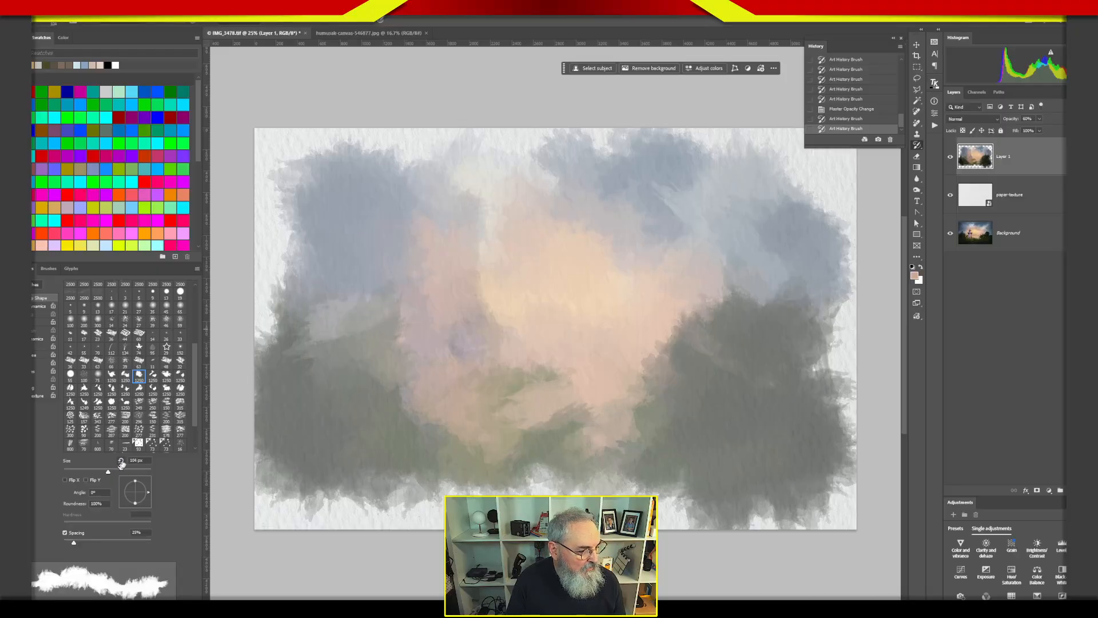
pyautogui.click(463, 283)
pyautogui.moveTo(109, 472); pyautogui.dragTo(123, 473)
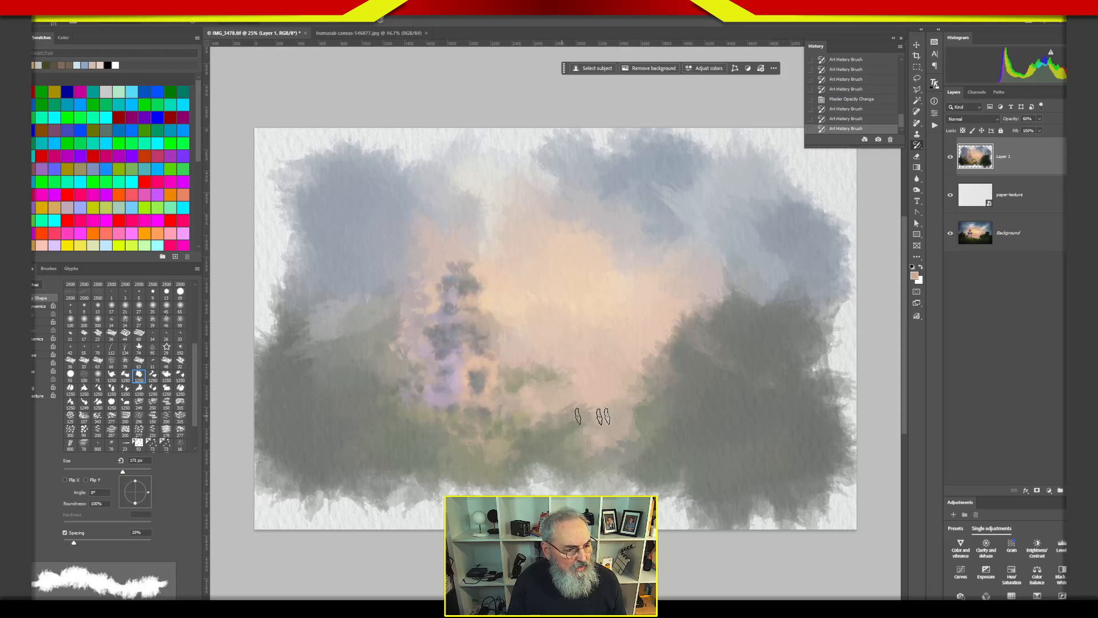
pyautogui.moveTo(472, 385)
pyautogui.mouseDown()
pyautogui.moveTo(455, 318)
pyautogui.moveTo(461, 258)
pyautogui.moveTo(440, 408)
pyautogui.moveTo(451, 424)
pyautogui.moveTo(507, 423)
pyautogui.mouseUp()
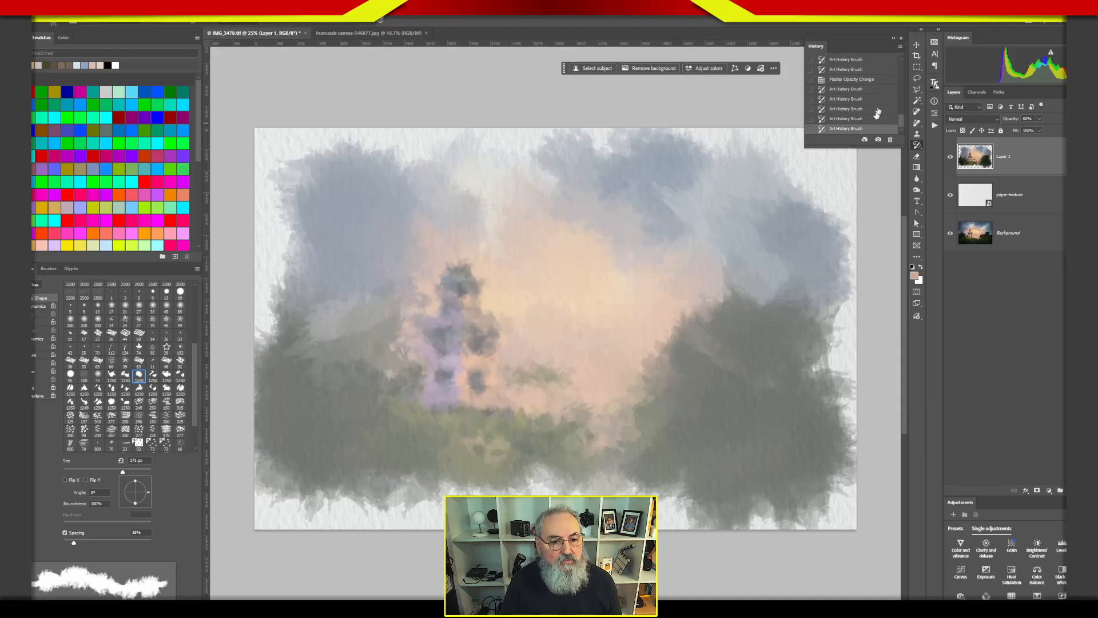
pyautogui.click(871, 80)
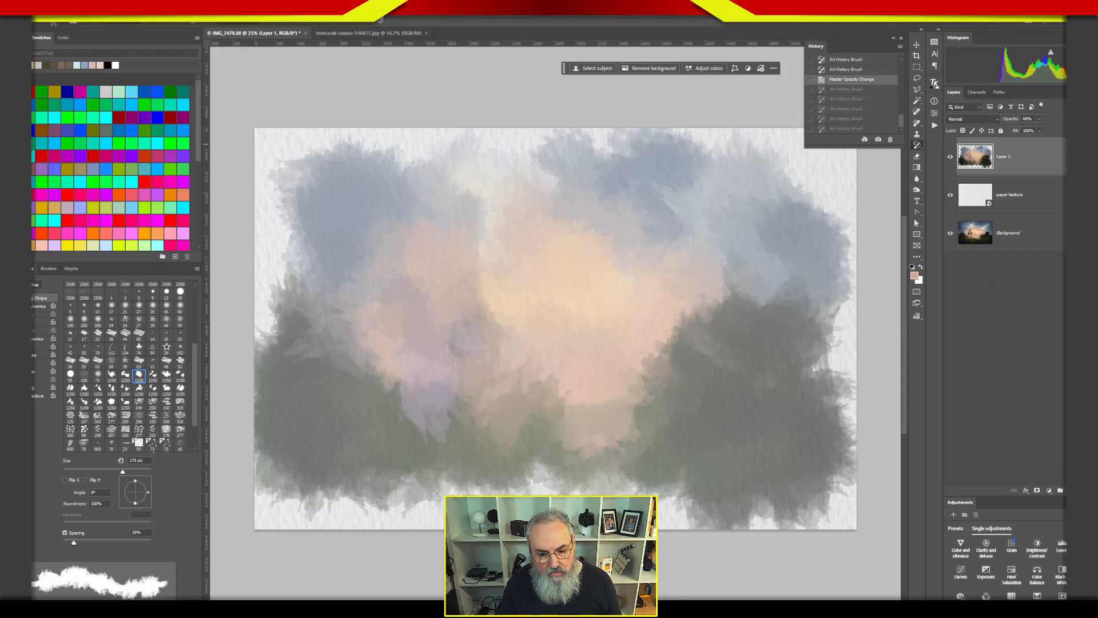
# - Add a new layer at 80% opacity and paint smaller strokes on it for the tower and the foliage around its base
pyautogui.click(1071, 491)
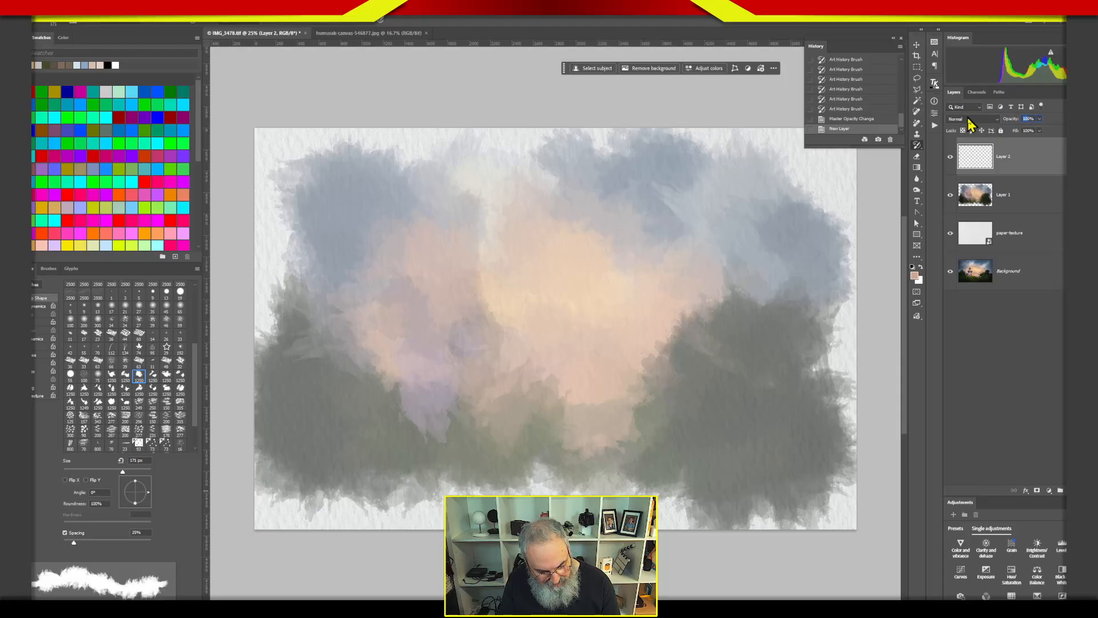
pyautogui.write('80')
pyautogui.press('Return')
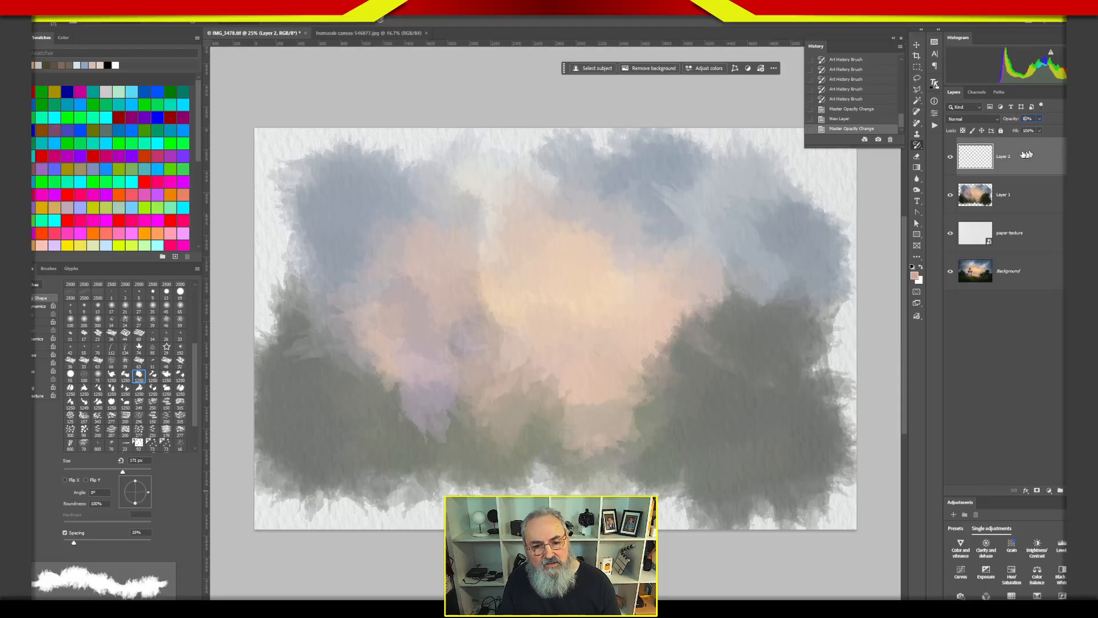
pyautogui.moveTo(461, 289)
pyautogui.mouseDown()
pyautogui.moveTo(463, 378)
pyautogui.moveTo(447, 381)
pyautogui.moveTo(464, 274)
pyautogui.moveTo(476, 278)
pyautogui.moveTo(458, 268)
pyautogui.moveTo(489, 293)
pyautogui.moveTo(462, 362)
pyautogui.moveTo(405, 393)
pyautogui.moveTo(395, 369)
pyautogui.moveTo(534, 405)
pyautogui.moveTo(433, 405)
pyautogui.moveTo(512, 399)
pyautogui.moveTo(384, 337)
pyautogui.moveTo(351, 344)
pyautogui.moveTo(440, 392)
pyautogui.moveTo(525, 408)
pyautogui.moveTo(483, 262)
pyautogui.moveTo(461, 315)
pyautogui.mouseUp()
pyautogui.moveTo(480, 394)
pyautogui.mouseDown()
pyautogui.moveTo(514, 406)
pyautogui.moveTo(483, 376)
pyautogui.moveTo(461, 404)
pyautogui.moveTo(548, 409)
pyautogui.moveTo(498, 394)
pyautogui.moveTo(441, 399)
pyautogui.moveTo(514, 411)
pyautogui.moveTo(477, 423)
pyautogui.moveTo(468, 400)
pyautogui.moveTo(383, 417)
pyautogui.moveTo(502, 402)
pyautogui.moveTo(371, 385)
pyautogui.moveTo(345, 412)
pyautogui.moveTo(408, 354)
pyautogui.moveTo(455, 330)
pyautogui.moveTo(484, 264)
pyautogui.moveTo(434, 403)
pyautogui.moveTo(380, 389)
pyautogui.mouseUp()
# - Try the Loose Long style of the Art History Brush on the tower and undo the stroke
pyautogui.click(245, 22)
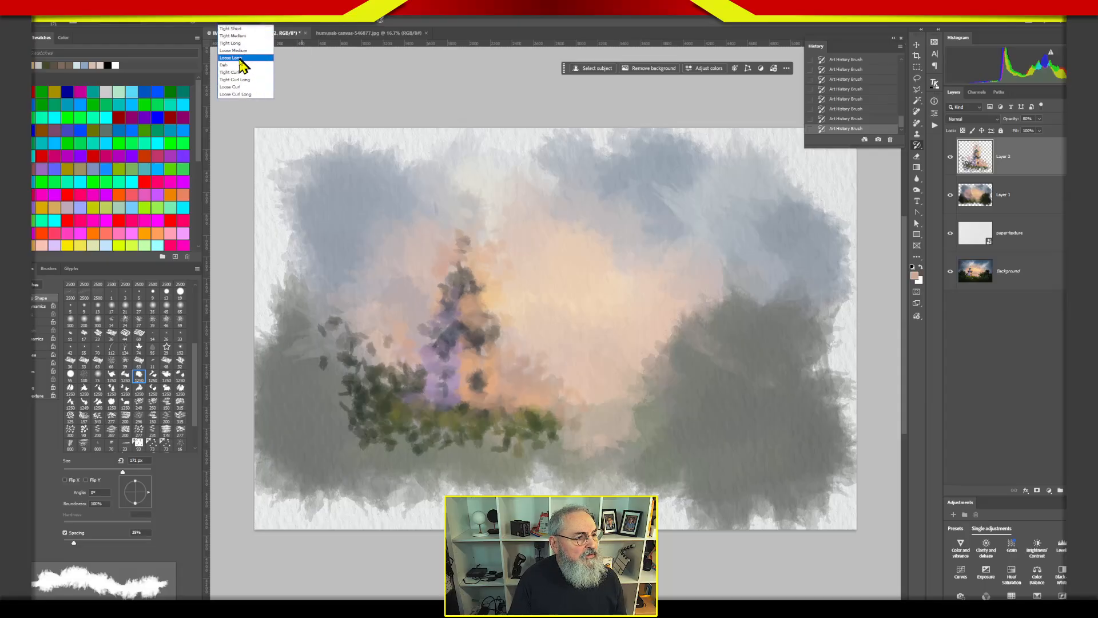
pyautogui.click(244, 56)
pyautogui.click(430, 389)
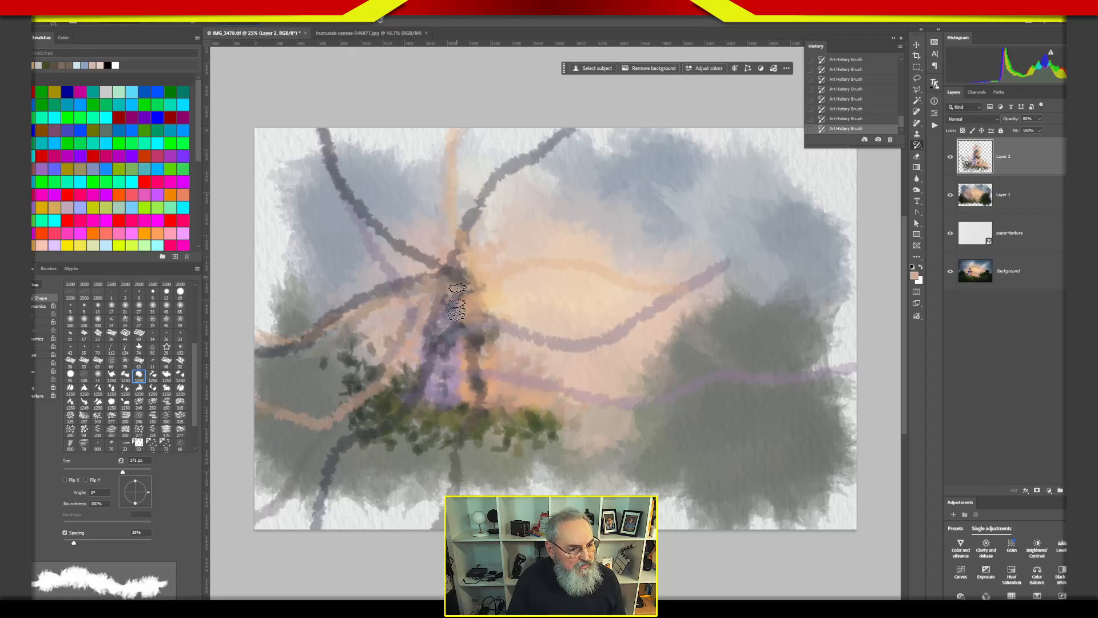
pyautogui.hotkey('ctrl', 'z')
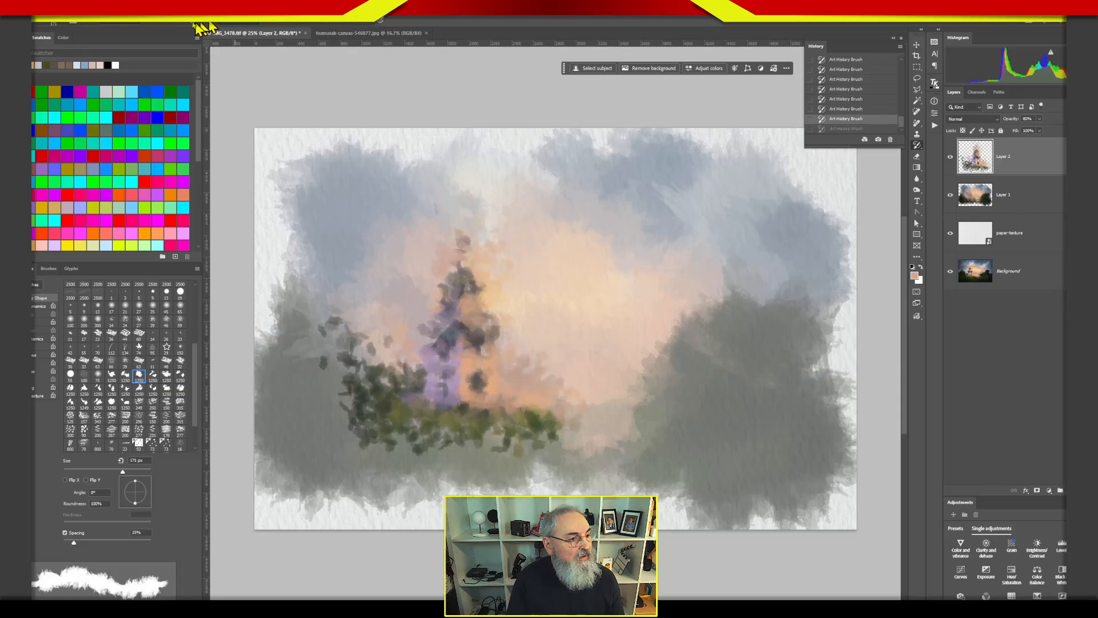
# - Try a tight style of the Art History Brush over the lower part of the tower and undo the stroke
pyautogui.click(235, 22)
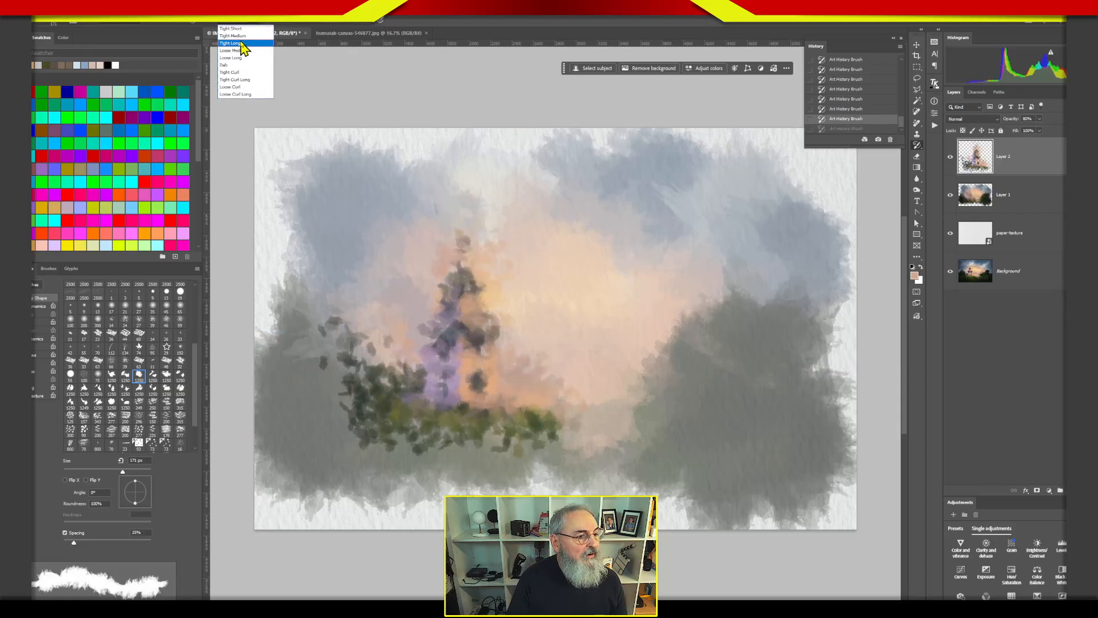
pyautogui.click(236, 28)
pyautogui.moveTo(438, 353); pyautogui.dragTo(467, 418)
pyautogui.hotkey('ctrl', 'z')
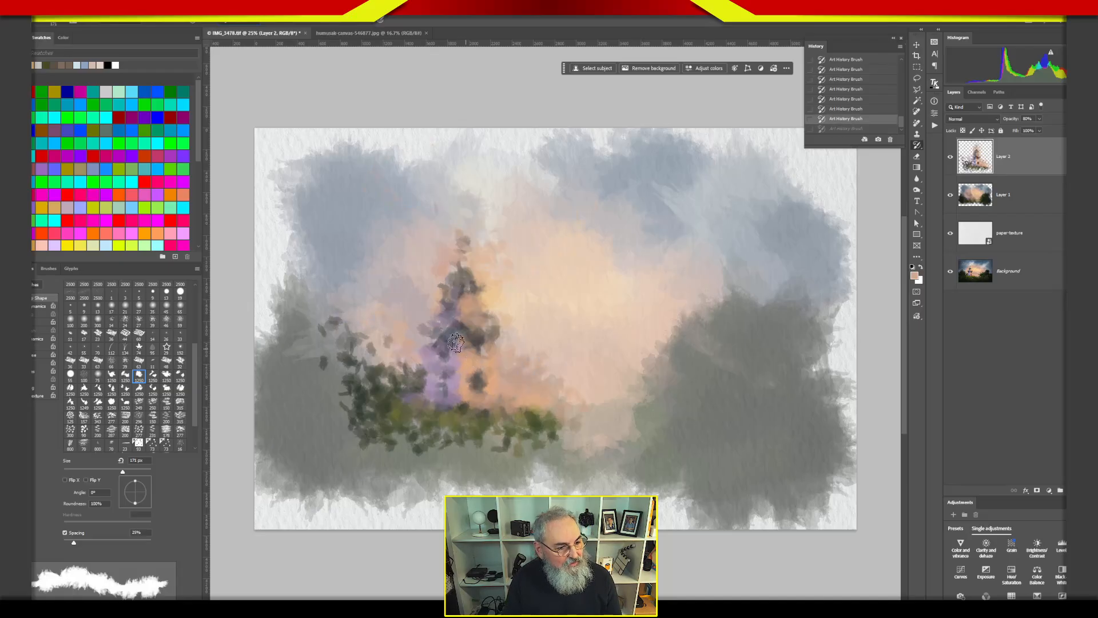
# - Try the Loose Curl style of the Art History Brush near the tower base and undo the stroke
pyautogui.click(237, 26)
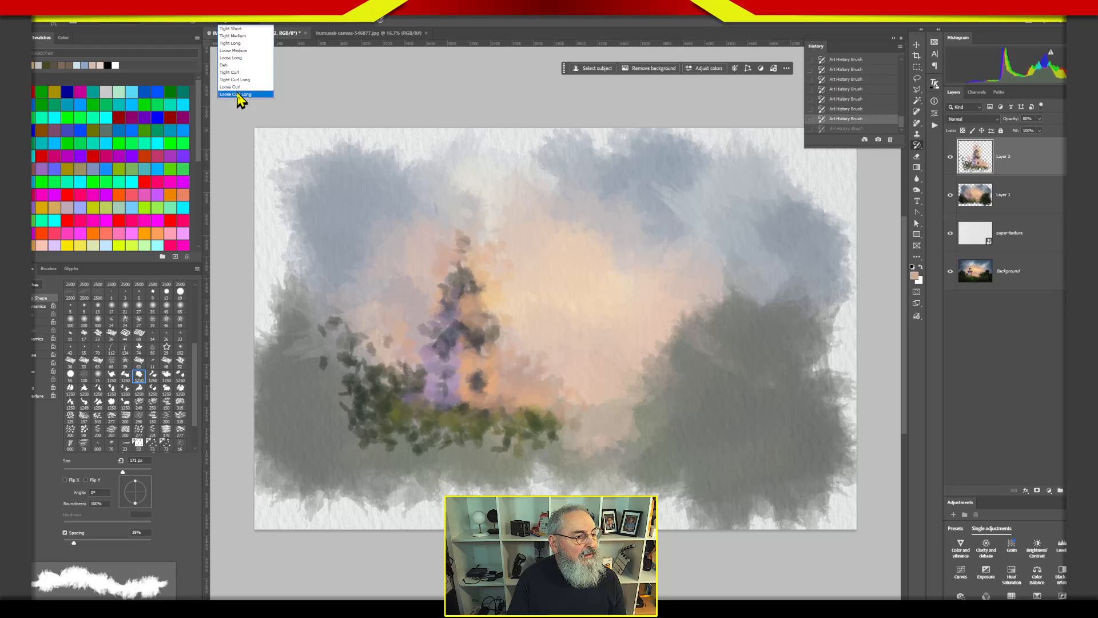
pyautogui.click(240, 87)
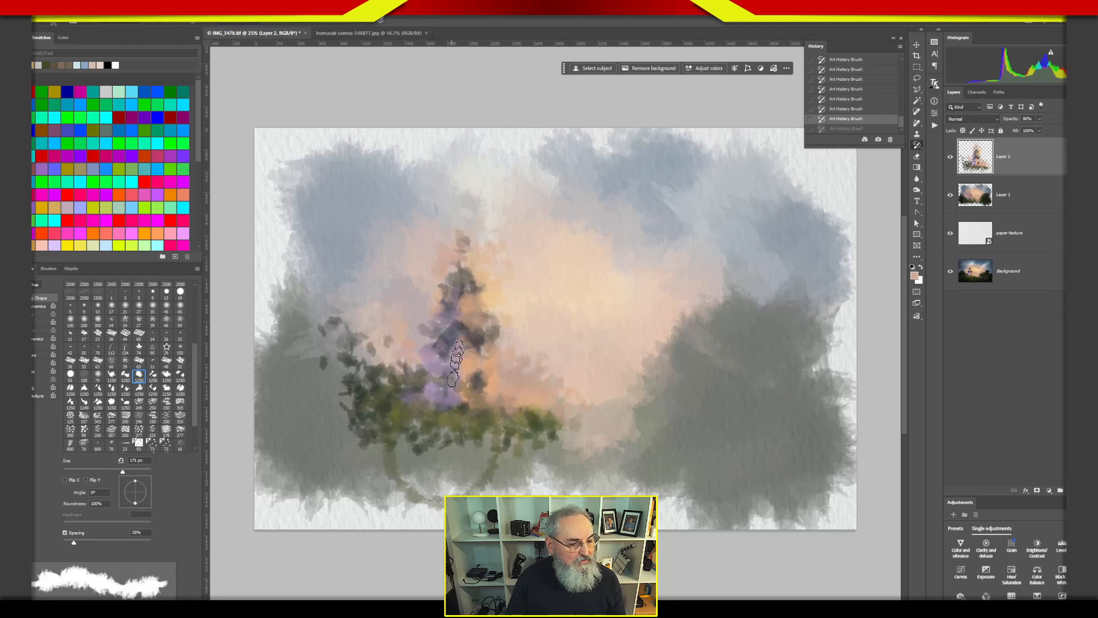
pyautogui.click(426, 396)
pyautogui.hotkey('ctrl', 'z')
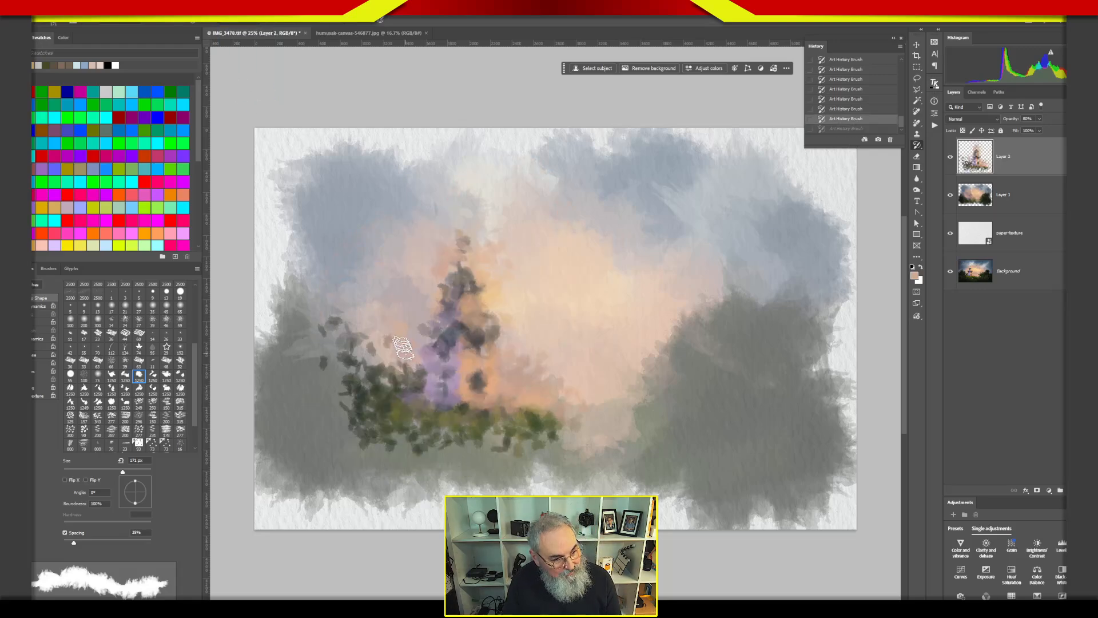
# - Switch the Art History Brush style to Dab and paint over the tower and the foliage on both sides of it
pyautogui.click(225, 22)
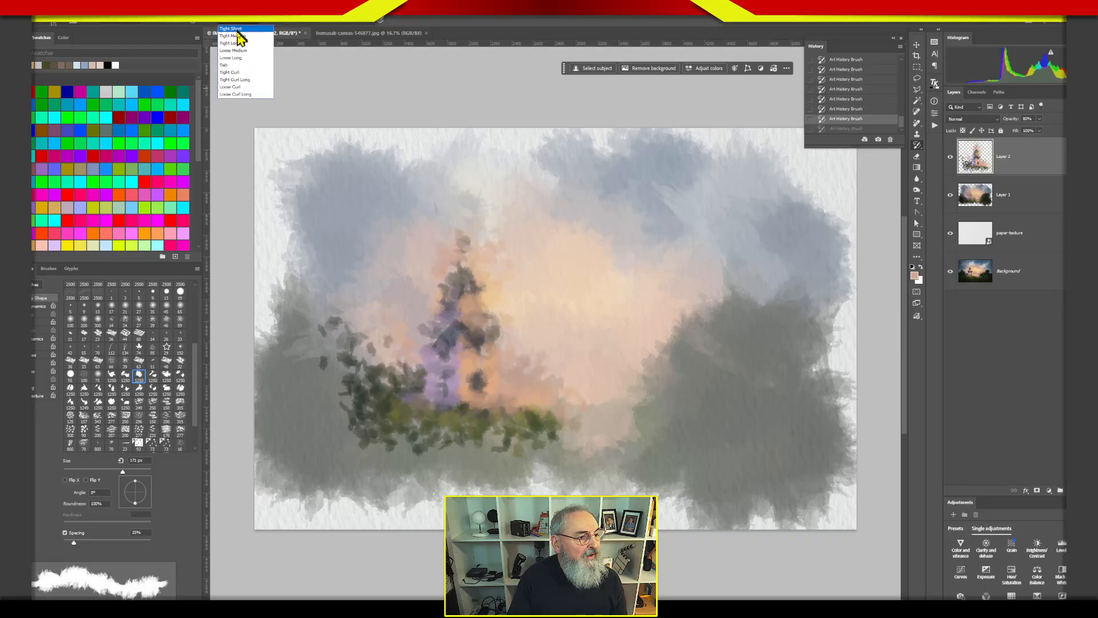
pyautogui.click(228, 67)
pyautogui.moveTo(461, 286)
pyautogui.mouseDown()
pyautogui.moveTo(476, 364)
pyautogui.moveTo(428, 425)
pyautogui.moveTo(364, 362)
pyautogui.moveTo(369, 400)
pyautogui.mouseUp()
pyautogui.moveTo(349, 377)
pyautogui.mouseDown()
pyautogui.moveTo(300, 349)
pyautogui.moveTo(303, 369)
pyautogui.mouseUp()
pyautogui.moveTo(625, 437)
pyautogui.mouseDown()
pyautogui.moveTo(565, 390)
pyautogui.moveTo(686, 377)
pyautogui.moveTo(761, 320)
pyautogui.moveTo(656, 297)
pyautogui.moveTo(684, 383)
pyautogui.moveTo(609, 432)
pyautogui.moveTo(558, 412)
pyautogui.moveTo(757, 338)
pyautogui.moveTo(726, 314)
pyautogui.moveTo(609, 443)
pyautogui.moveTo(352, 383)
pyautogui.moveTo(498, 409)
pyautogui.mouseUp()
pyautogui.moveTo(476, 229)
pyautogui.mouseDown()
pyautogui.moveTo(467, 297)
pyautogui.moveTo(495, 393)
pyautogui.moveTo(426, 369)
pyautogui.moveTo(446, 314)
pyautogui.mouseUp()
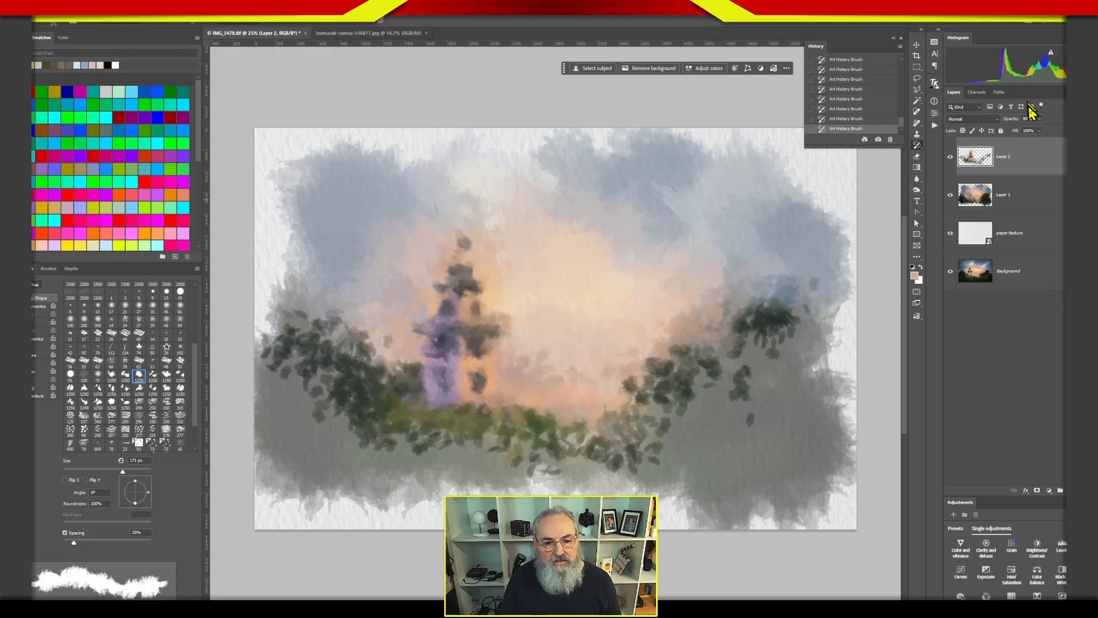
# - Lower Layer 2's opacity to 50% and toggle its visibility off and on to compare the painting
pyautogui.moveTo(1015, 121); pyautogui.dragTo(1018, 121)
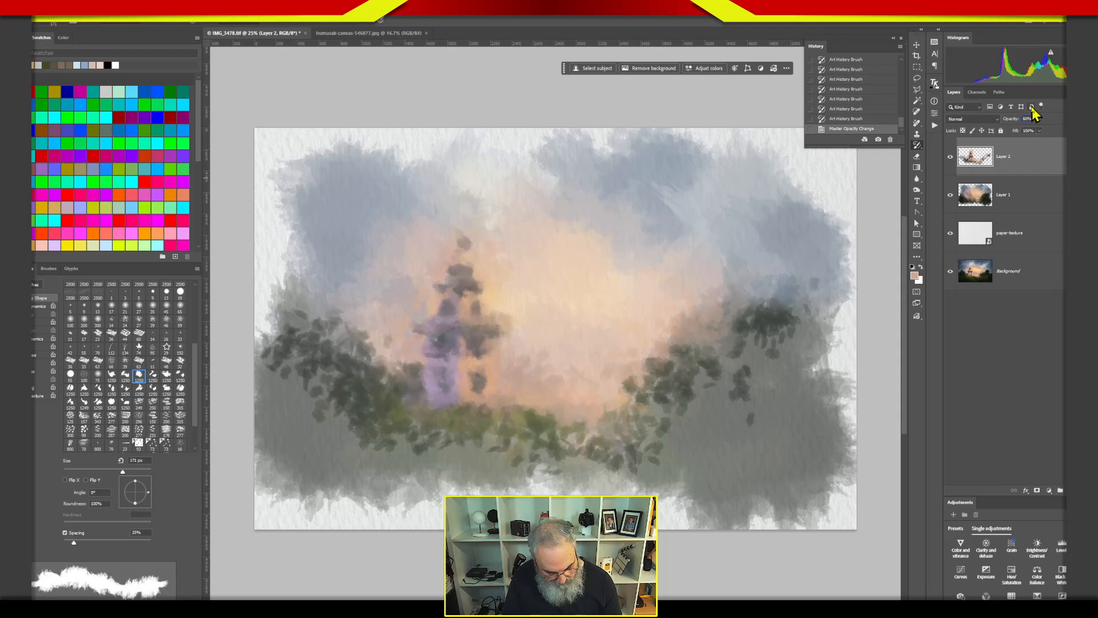
pyautogui.write('50')
pyautogui.press('Return')
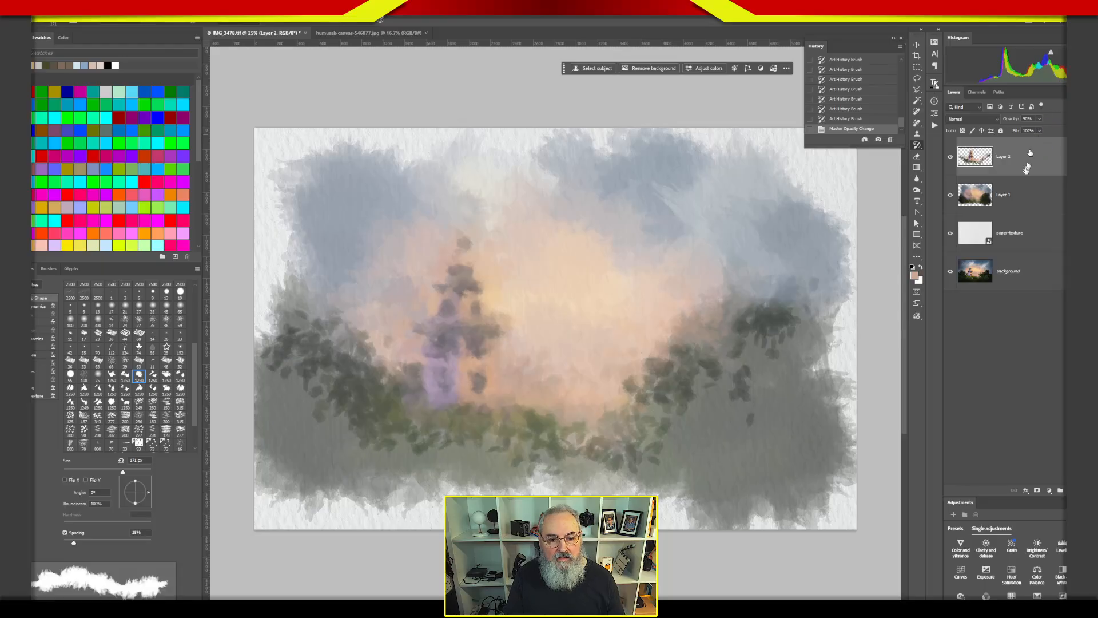
pyautogui.click(950, 158)
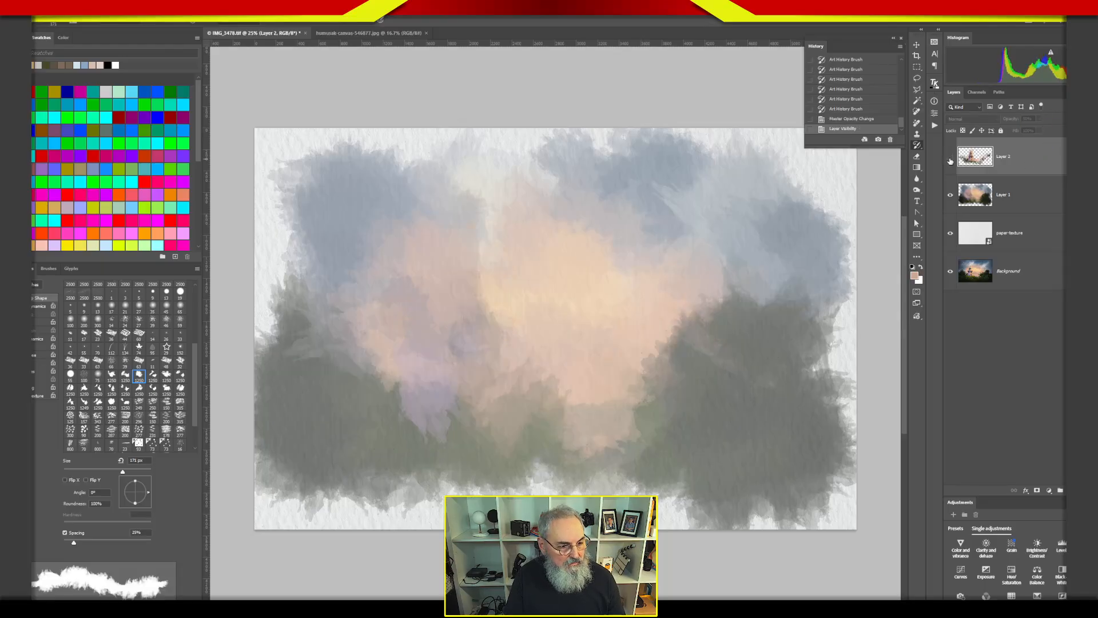
pyautogui.click(951, 158)
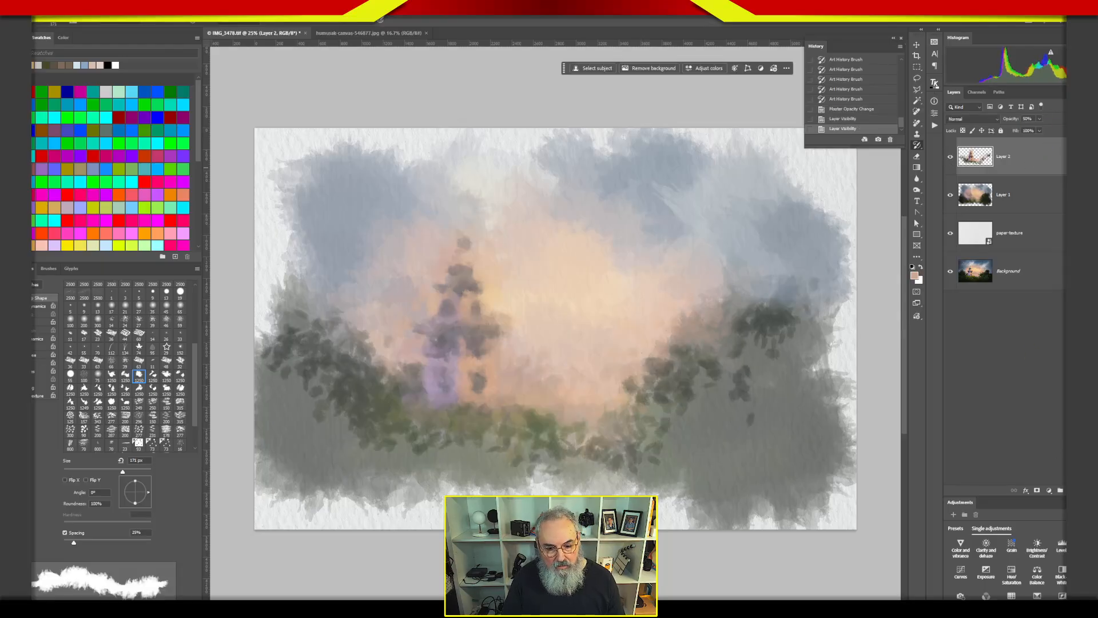
# - Add a new layer above Layer 2 and set its opacity to 50%
pyautogui.hotkey('ctrl', 'shift', 'alt', 'n')
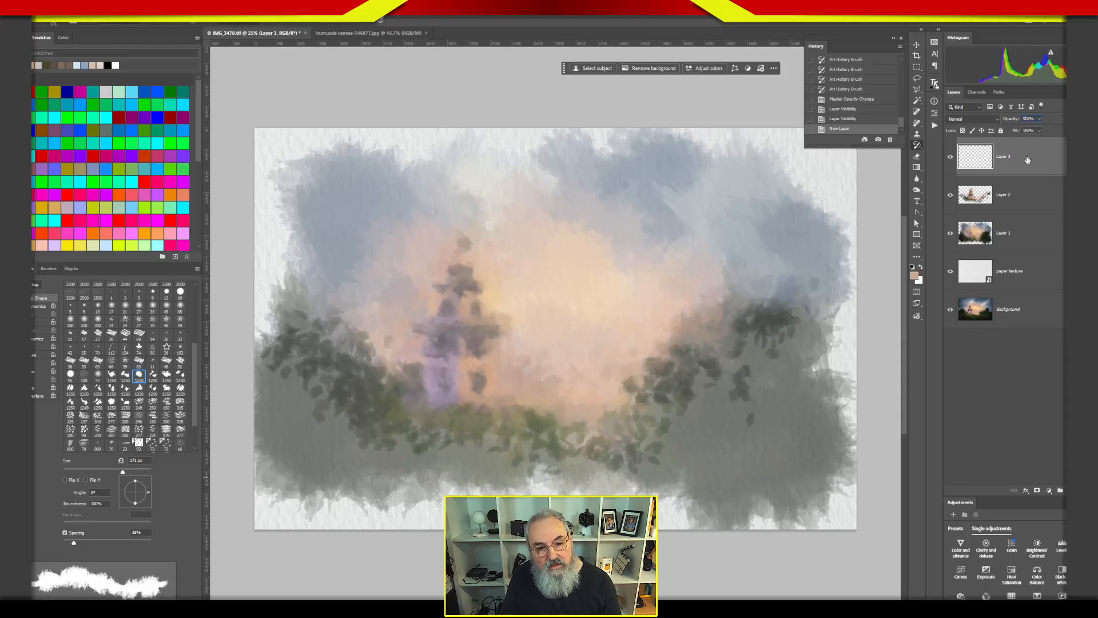
pyautogui.write('50')
pyautogui.press('Return')
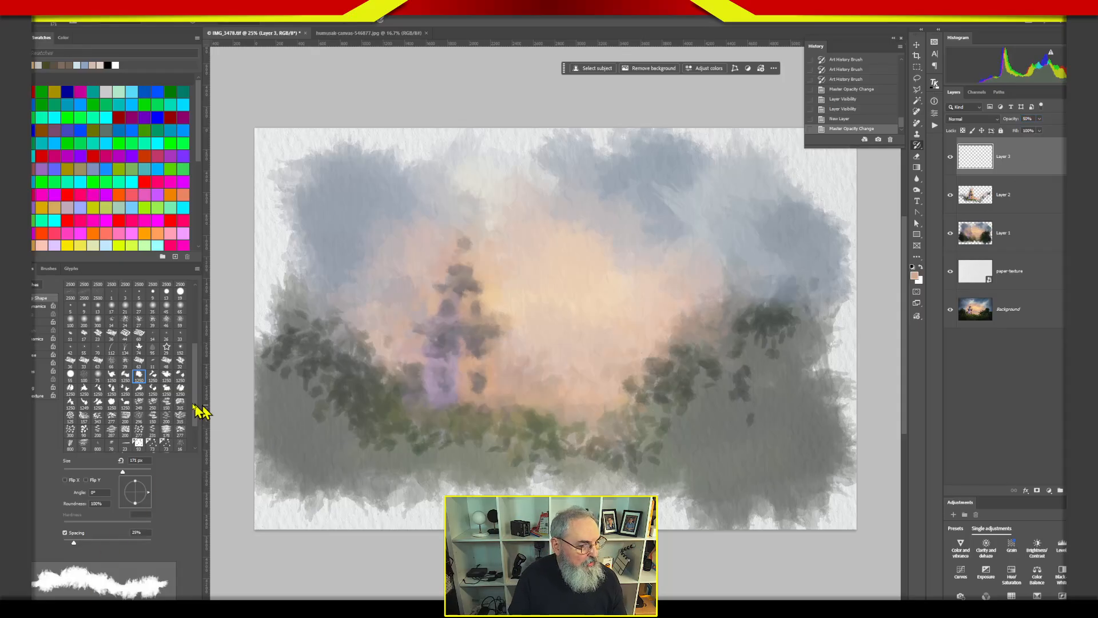
# - Choose a different 1250 px irregular brush tip and reduce its roundness jitter to about 51%
pyautogui.click(112, 404)
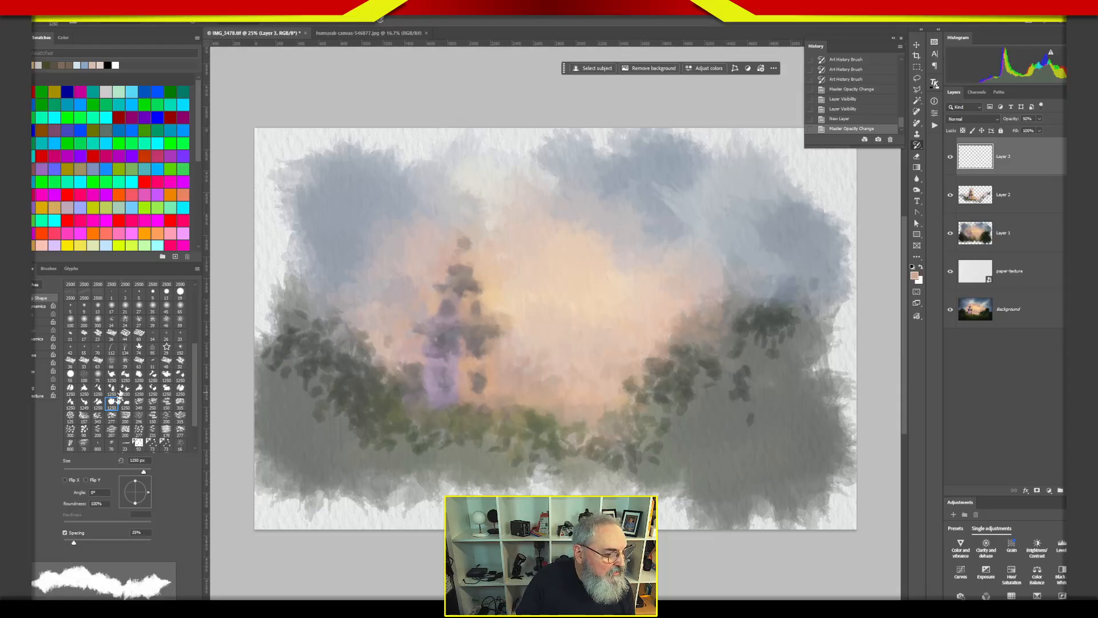
pyautogui.click(166, 376)
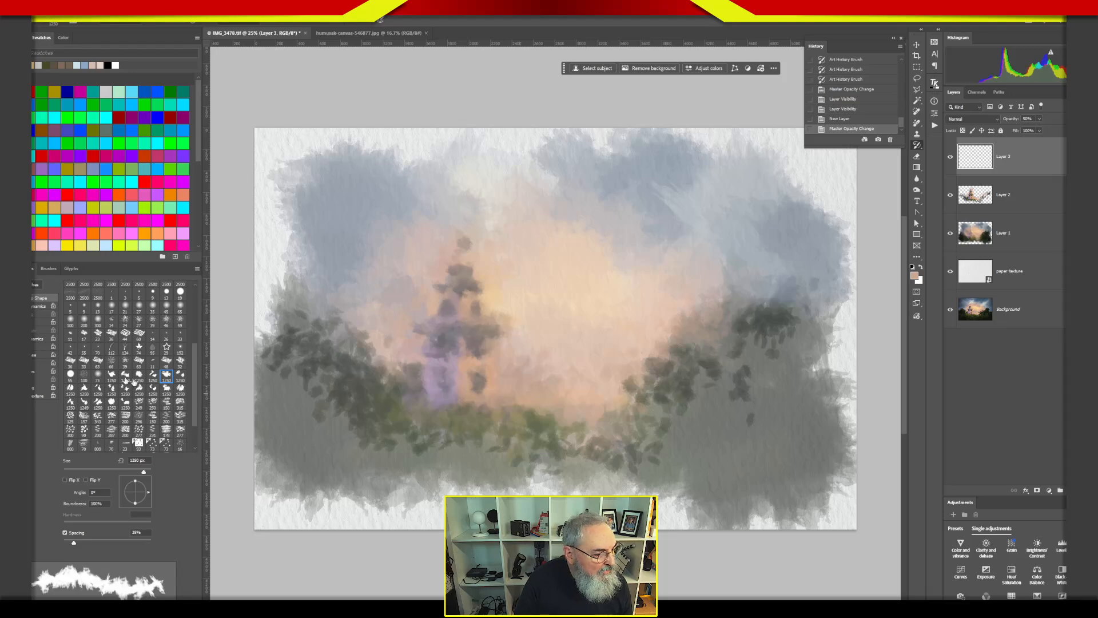
pyautogui.click(70, 389)
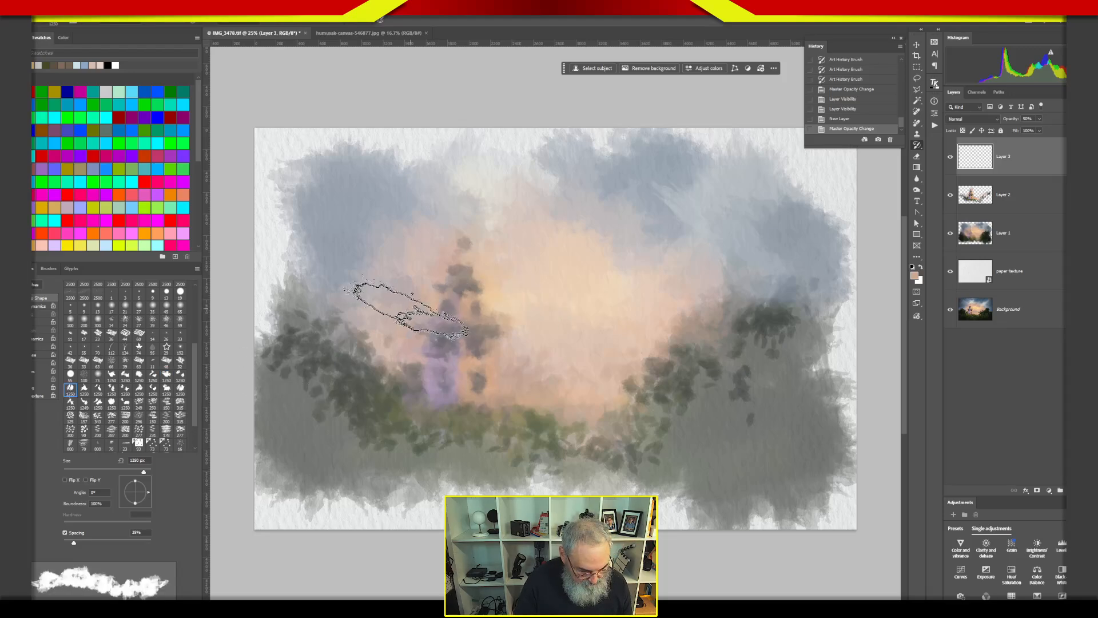
pyautogui.click(34, 307)
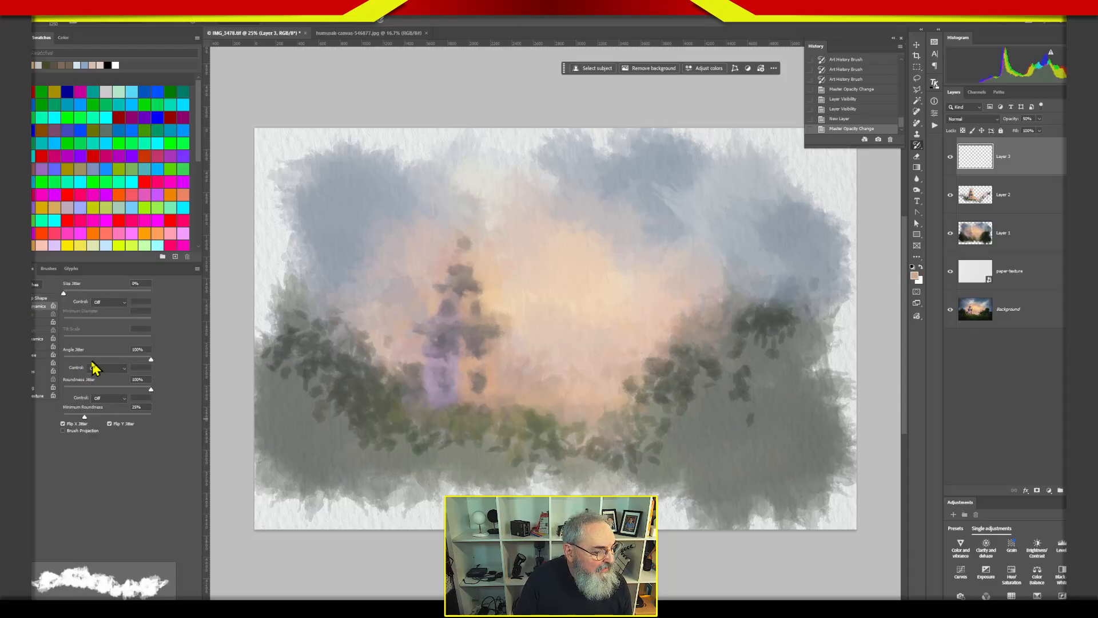
pyautogui.moveTo(148, 391); pyautogui.dragTo(112, 401)
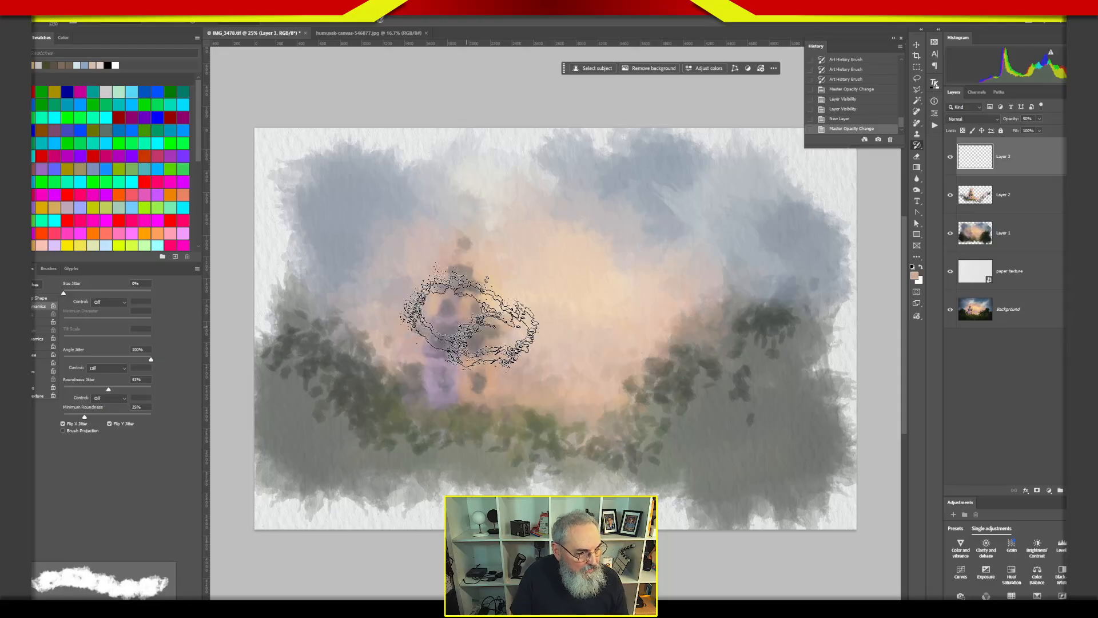
# - Shrink the brush to about 98 px, paint finer strokes on the tower, and reduce the tip spacing to 12%
pyautogui.moveTo(464, 288); pyautogui.dragTo(381, 283)
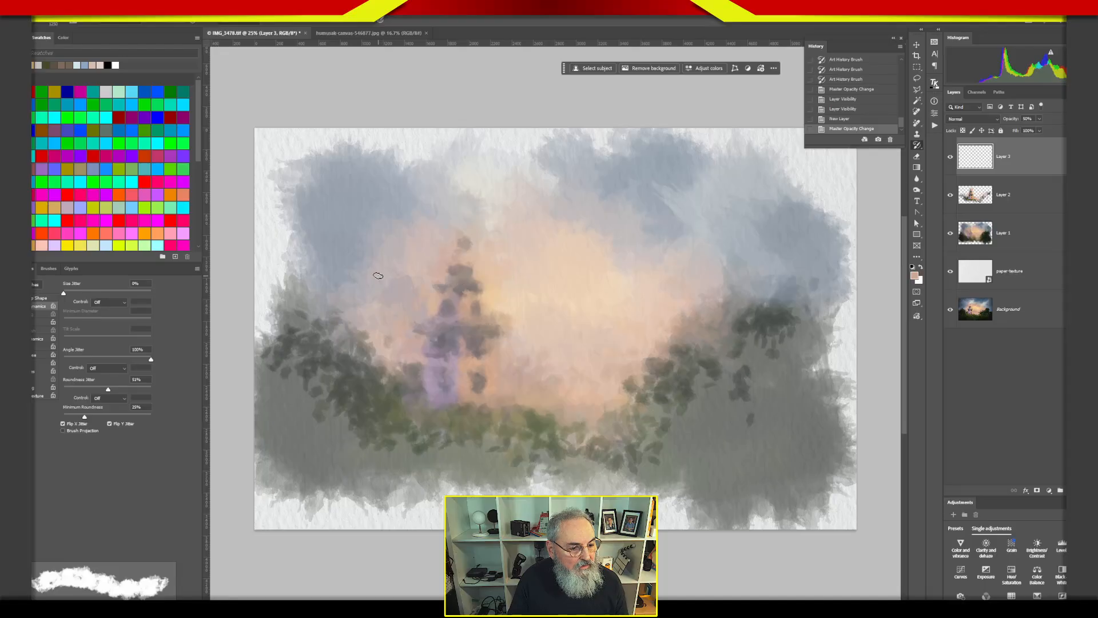
pyautogui.moveTo(461, 334)
pyautogui.mouseDown()
pyautogui.moveTo(477, 337)
pyautogui.moveTo(478, 391)
pyautogui.mouseUp()
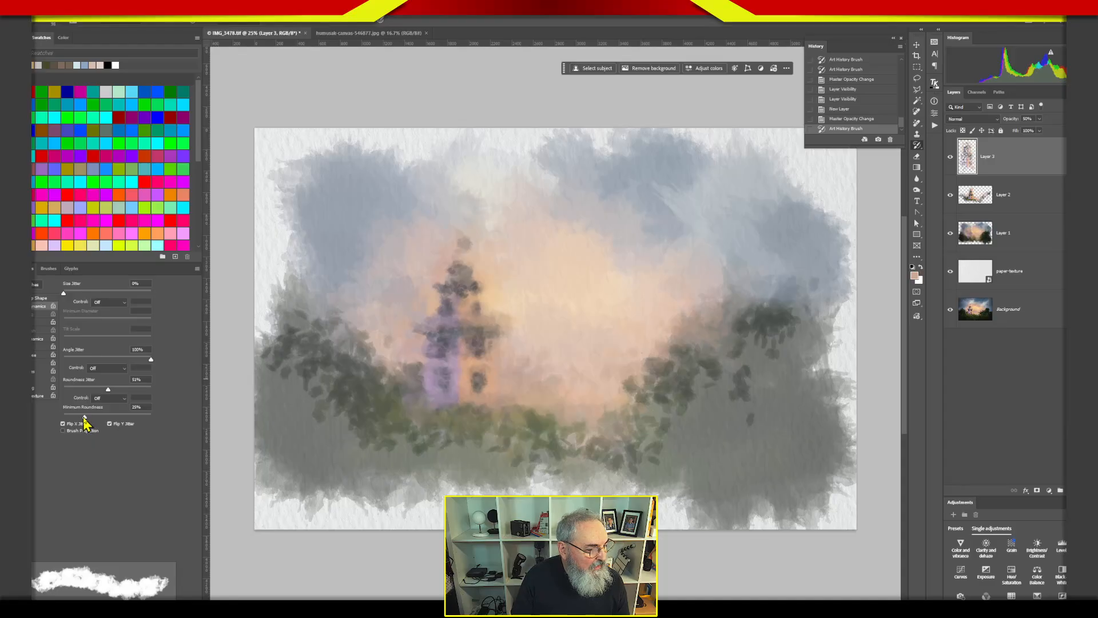
pyautogui.click(37, 298)
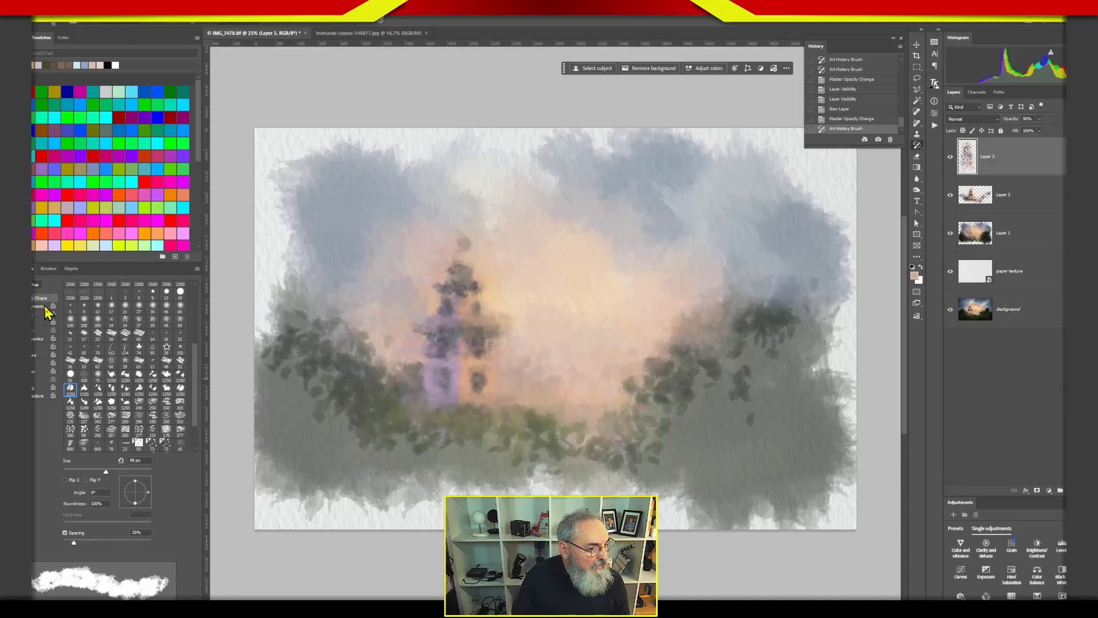
pyautogui.moveTo(74, 542); pyautogui.dragTo(68, 549)
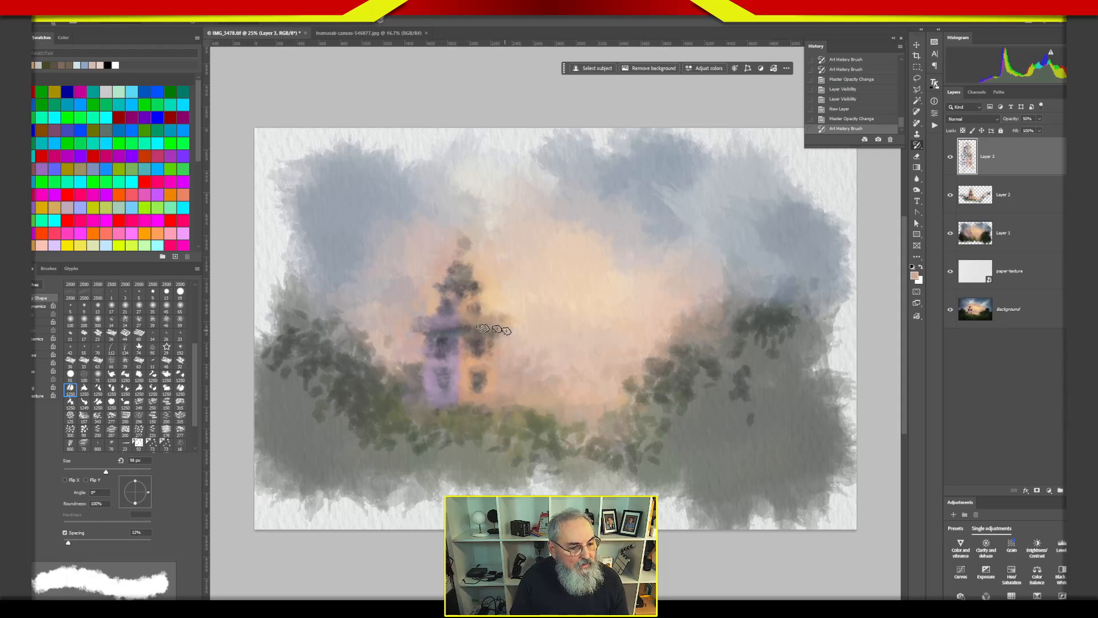
# - Paint more detail along the tower and its base, raise Layer 3's opacity to 60%, and extend the strokes to the spire and nearby foliage
pyautogui.moveTo(400, 403); pyautogui.dragTo(549, 400)
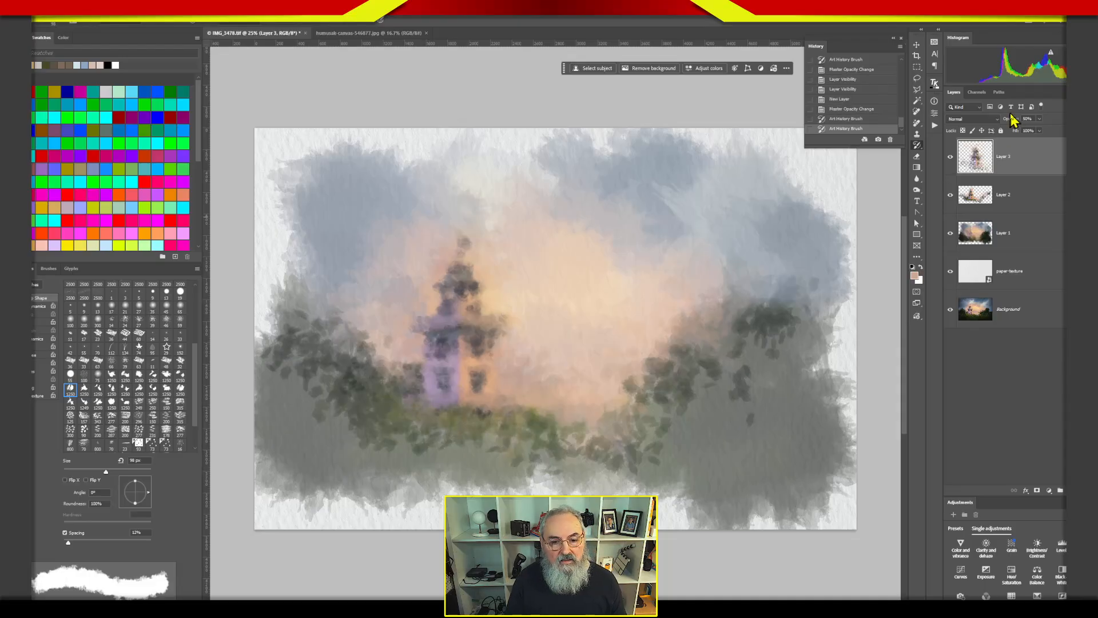
pyautogui.moveTo(1010, 121); pyautogui.dragTo(1023, 119)
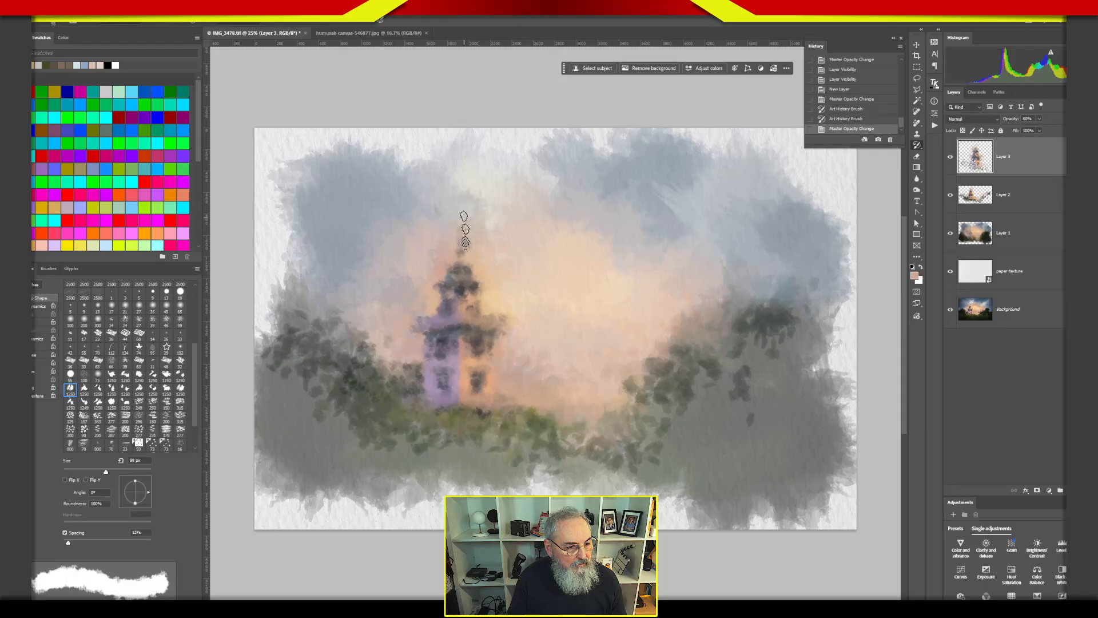
pyautogui.moveTo(358, 390); pyautogui.dragTo(474, 444)
# - Lower Layer 2's opacity to 40% and paint small dabs on it across the foliage on both sides
pyautogui.click(979, 199)
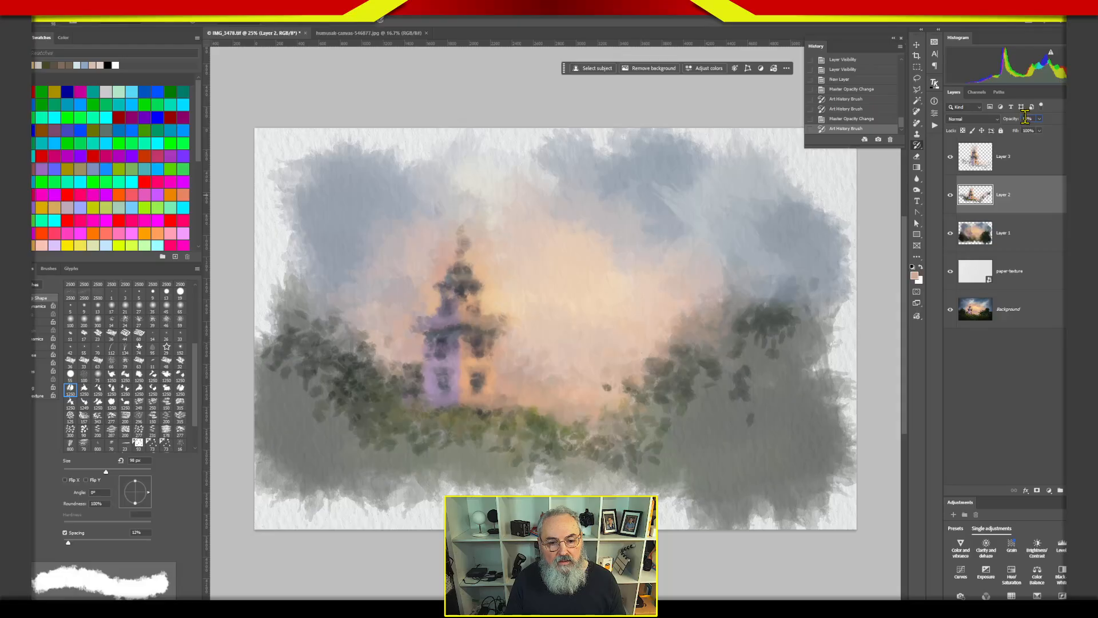
pyautogui.write('40')
pyautogui.press('Return')
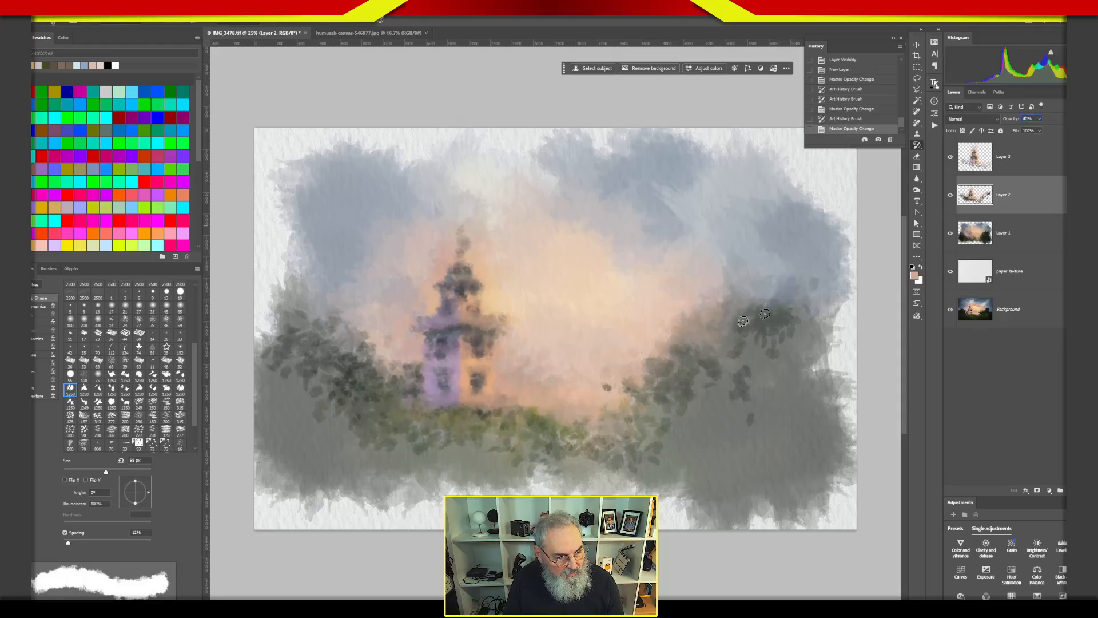
pyautogui.moveTo(334, 470)
pyautogui.mouseDown()
pyautogui.moveTo(351, 428)
pyautogui.moveTo(532, 451)
pyautogui.mouseUp()
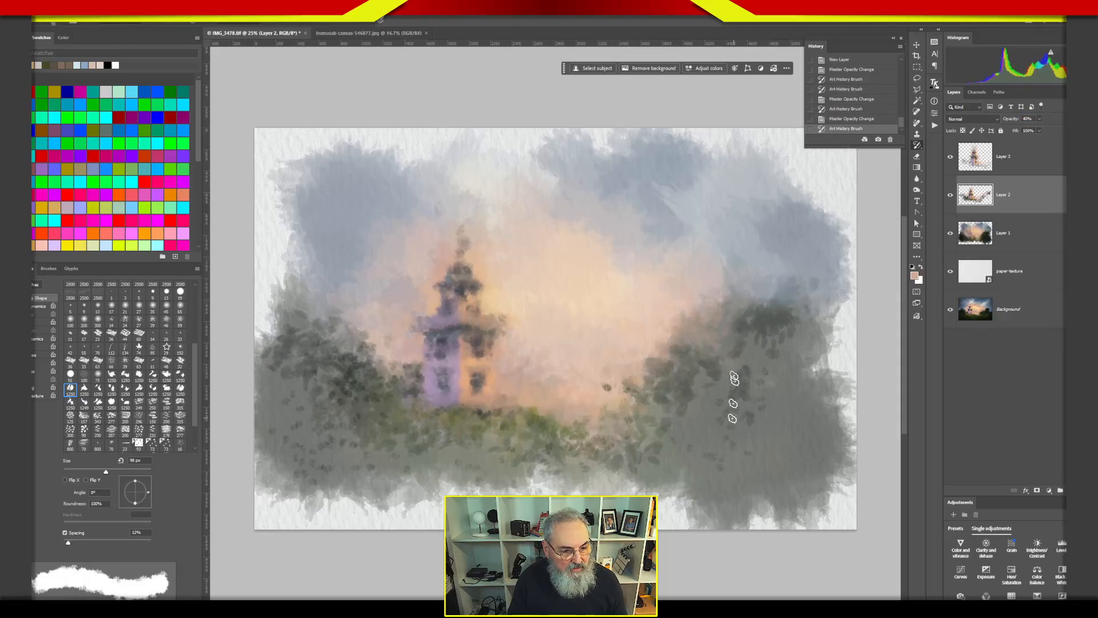
pyautogui.moveTo(771, 468); pyautogui.dragTo(770, 441)
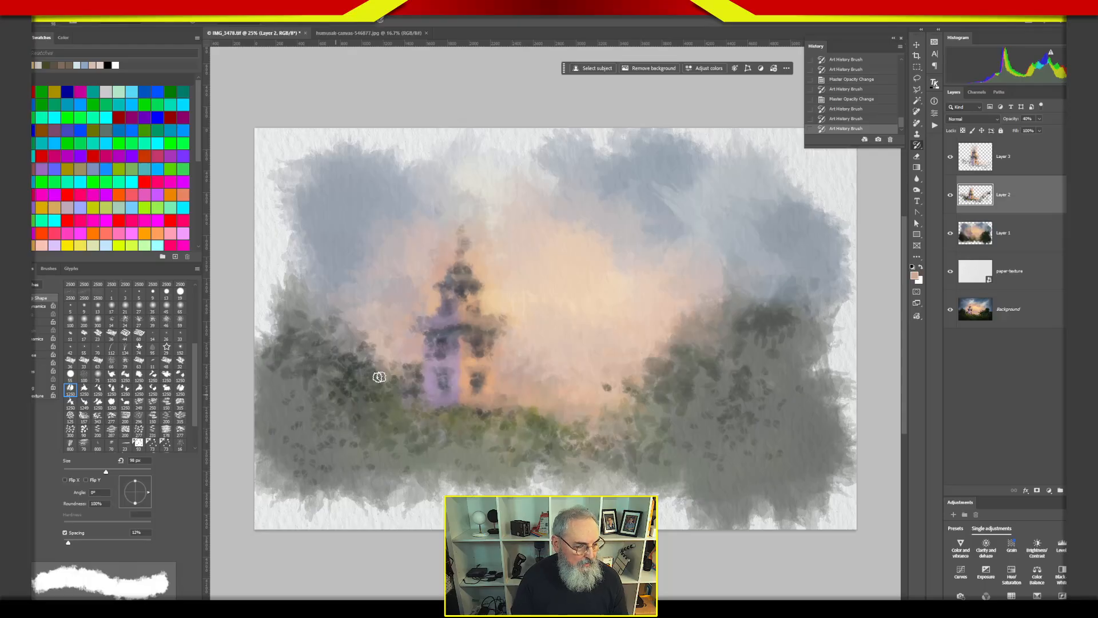
# - Undo the last foliage strokes on Layer 2 and repaint the foliage with a larger brush of about 330 px
pyautogui.hotkey('ctrl', 'z')
pyautogui.hotkey('ctrl', 'z')
pyautogui.hotkey('ctrl', 'z')
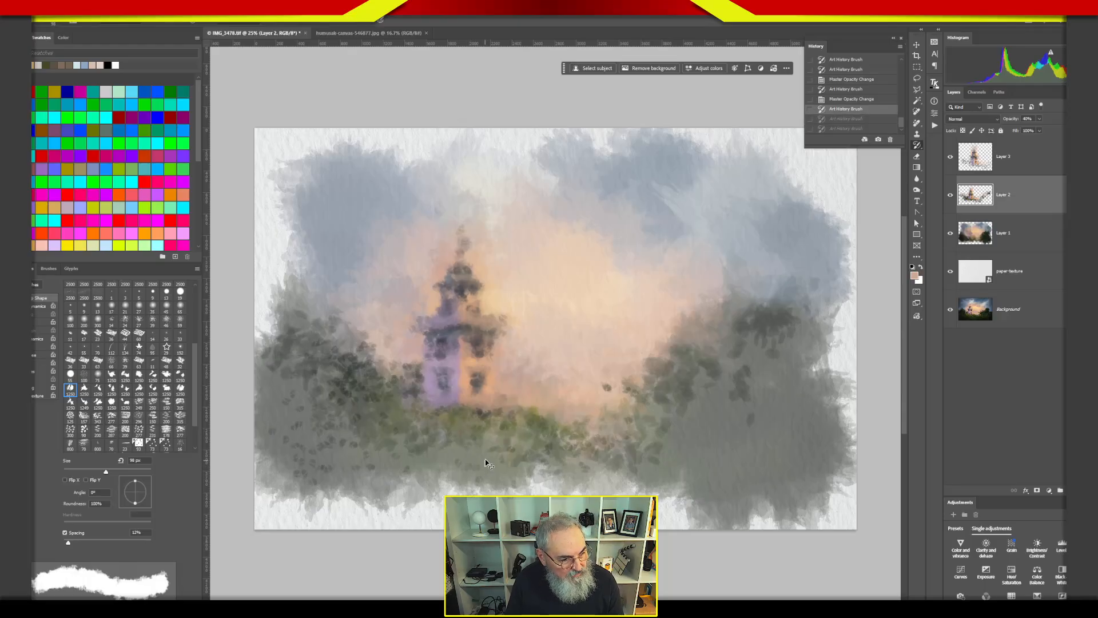
pyautogui.moveTo(457, 446); pyautogui.dragTo(475, 457)
pyautogui.moveTo(302, 427)
pyautogui.mouseDown()
pyautogui.moveTo(370, 483)
pyautogui.moveTo(539, 484)
pyautogui.moveTo(395, 461)
pyautogui.mouseUp()
pyautogui.moveTo(607, 460)
pyautogui.mouseDown()
pyautogui.moveTo(722, 441)
pyautogui.moveTo(747, 375)
pyautogui.moveTo(674, 467)
pyautogui.moveTo(773, 377)
pyautogui.mouseUp()
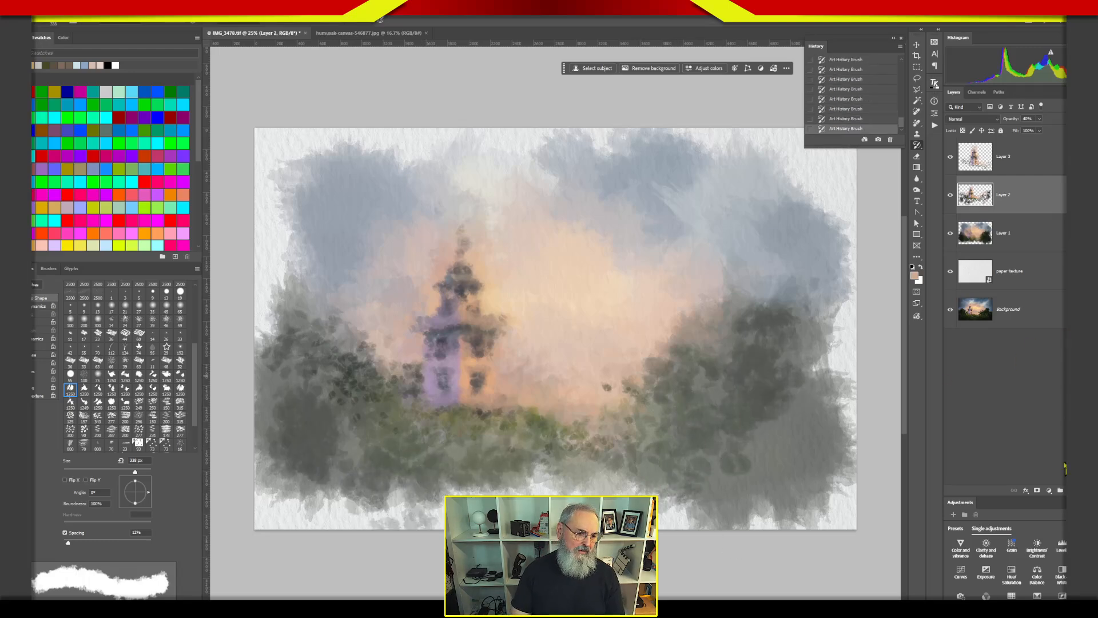
# - Add a new layer above Layer 3 and set its opacity to 80%
pyautogui.click(1029, 162)
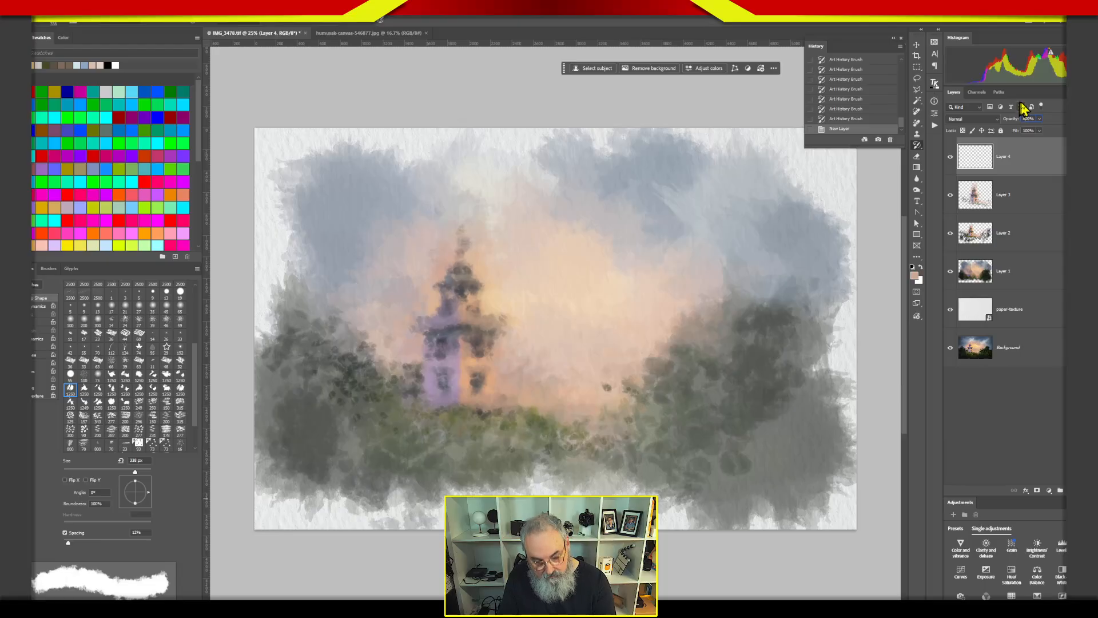
pyautogui.write('80')
pyautogui.press('Return')
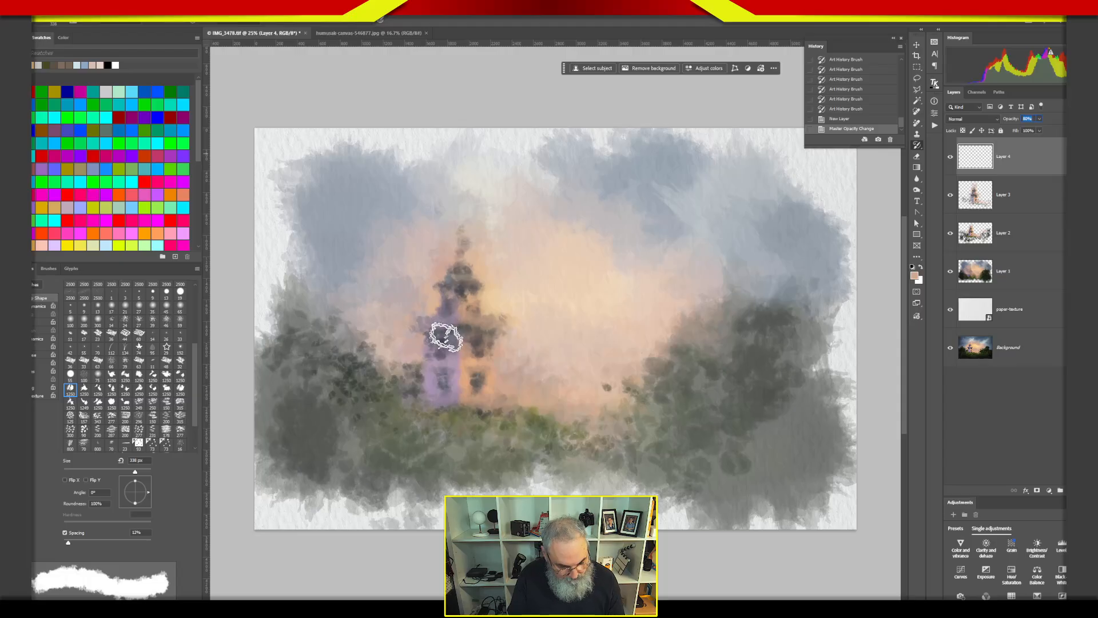
# - Reduce the brush to about 42 px with 7% spacing and paint fine details on the tower, spire and base
pyautogui.moveTo(135, 473); pyautogui.dragTo(78, 473)
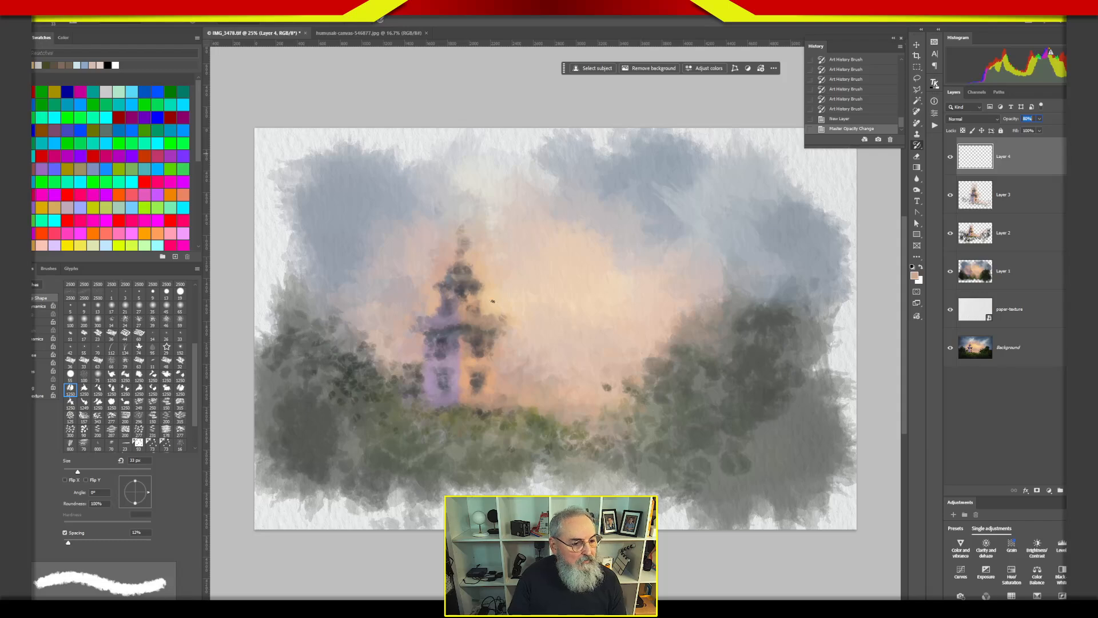
pyautogui.click(466, 301)
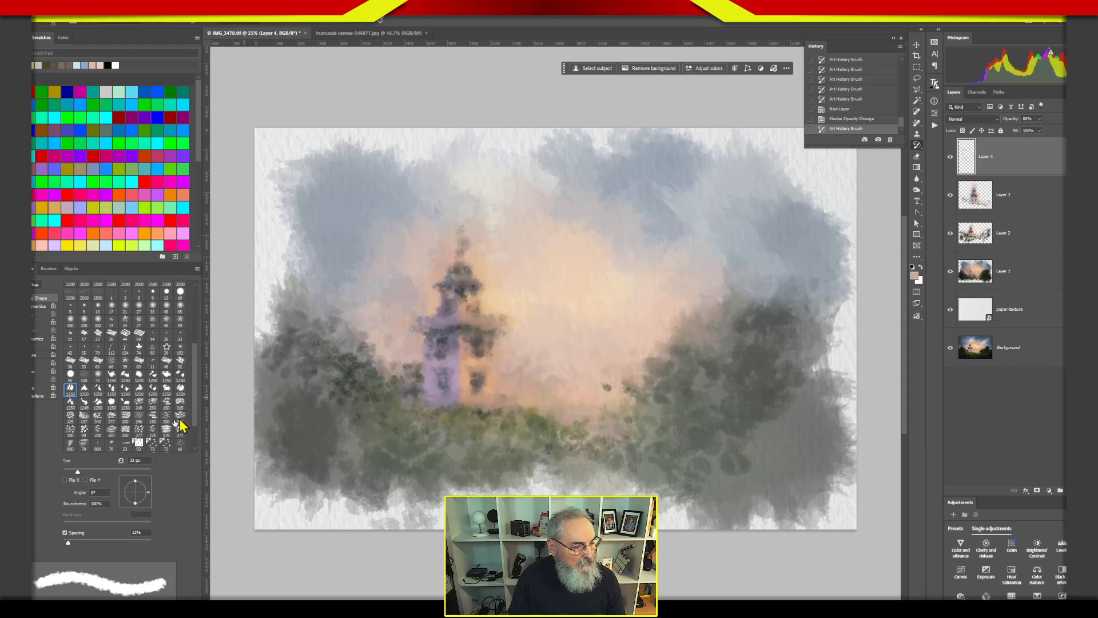
pyautogui.moveTo(79, 474); pyautogui.dragTo(83, 474)
pyautogui.moveTo(68, 542); pyautogui.dragTo(65, 543)
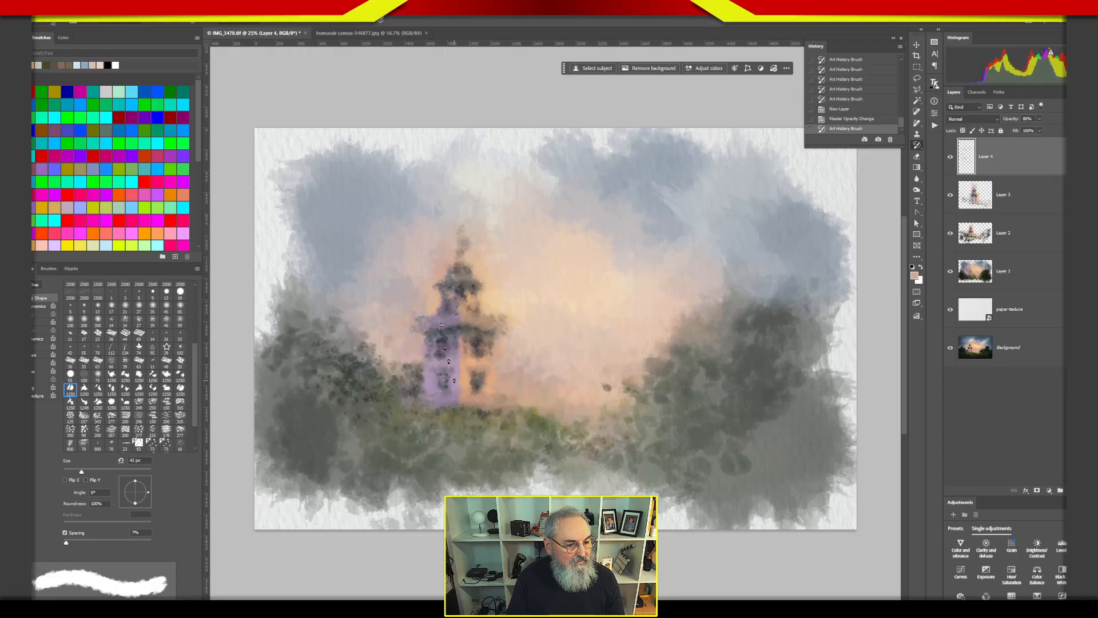
pyautogui.moveTo(463, 230)
pyautogui.mouseDown()
pyautogui.moveTo(459, 258)
pyautogui.moveTo(461, 234)
pyautogui.mouseUp()
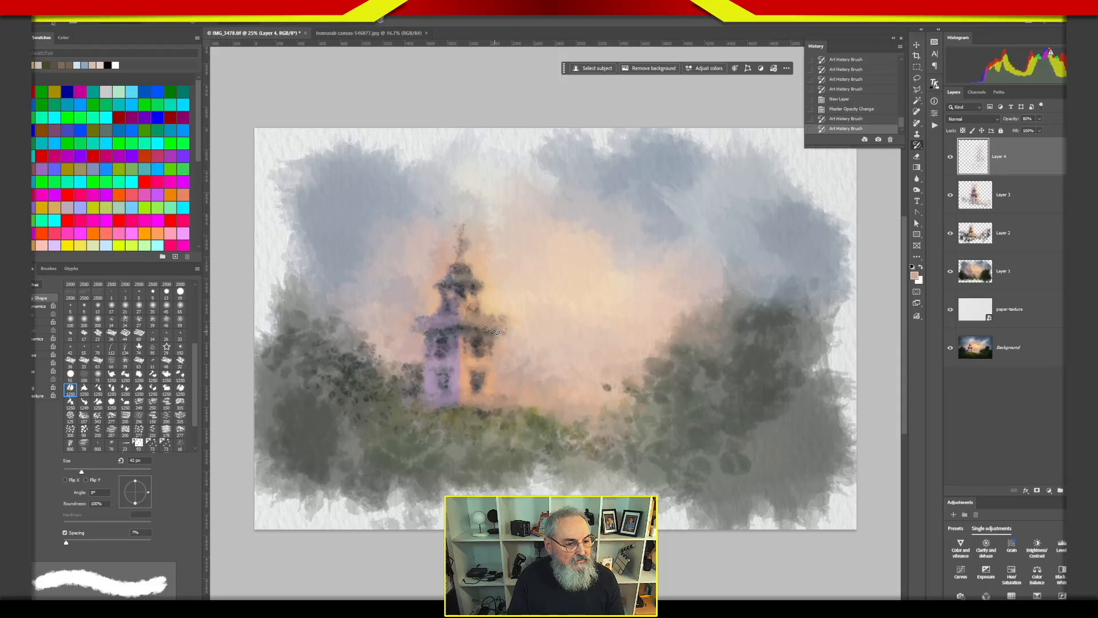
pyautogui.moveTo(474, 413); pyautogui.dragTo(471, 389)
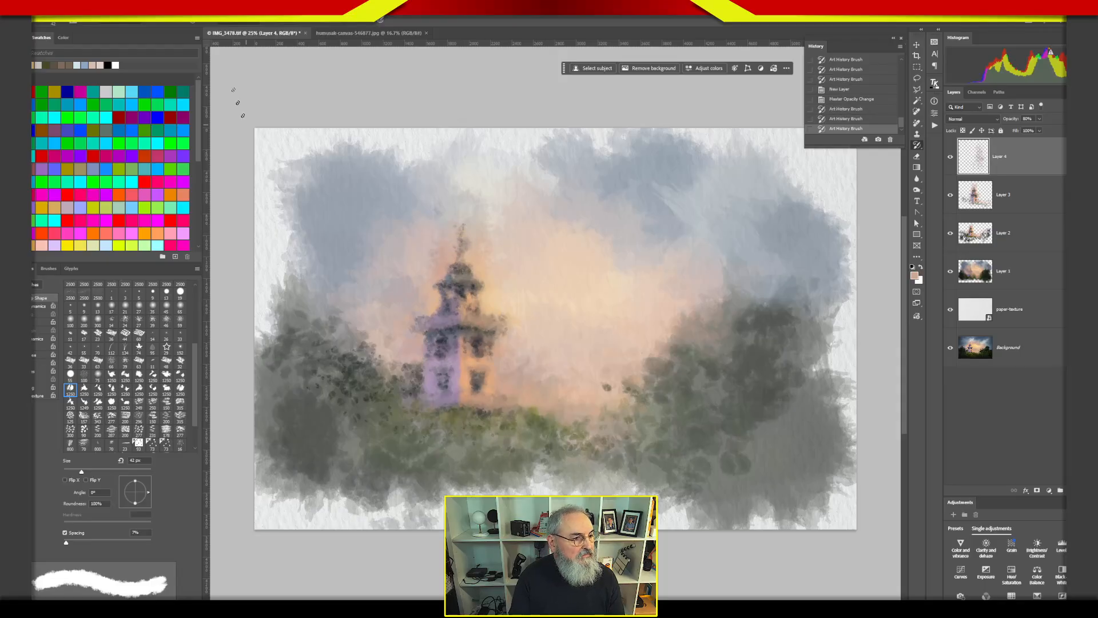
# - Paint fine Art History Brush strokes on Layer 4 over the tower, the sky glow and the foliage on both sides
pyautogui.click(240, 23)
pyautogui.click(240, 27)
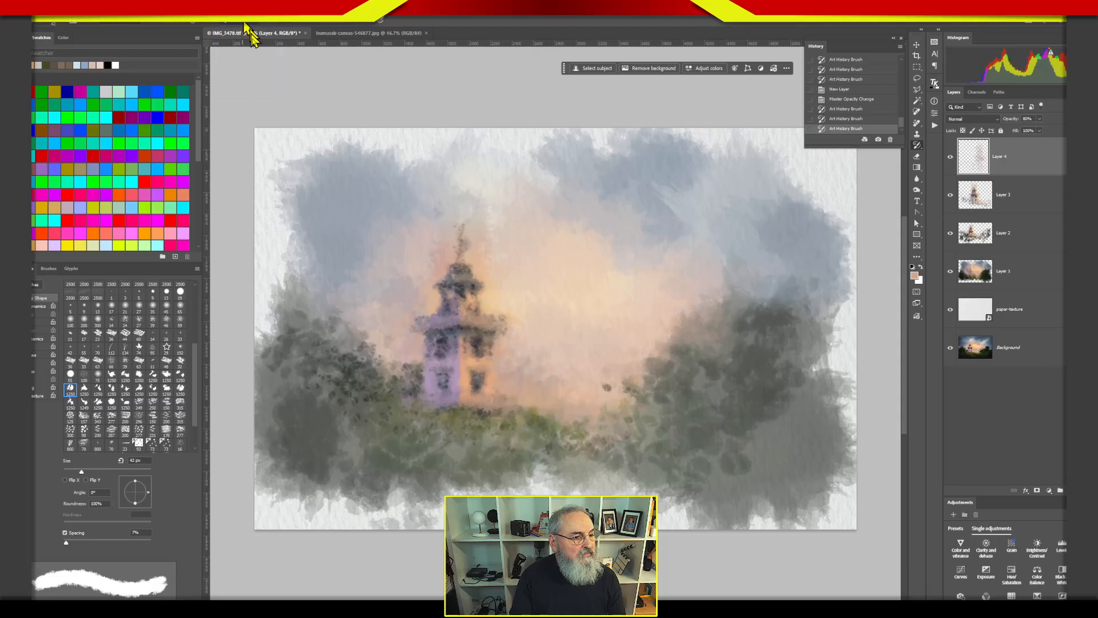
pyautogui.moveTo(460, 389)
pyautogui.mouseDown()
pyautogui.moveTo(461, 290)
pyautogui.moveTo(462, 391)
pyautogui.moveTo(509, 414)
pyautogui.moveTo(434, 405)
pyautogui.moveTo(376, 372)
pyautogui.moveTo(603, 422)
pyautogui.moveTo(572, 437)
pyautogui.moveTo(631, 419)
pyautogui.moveTo(706, 363)
pyautogui.mouseUp()
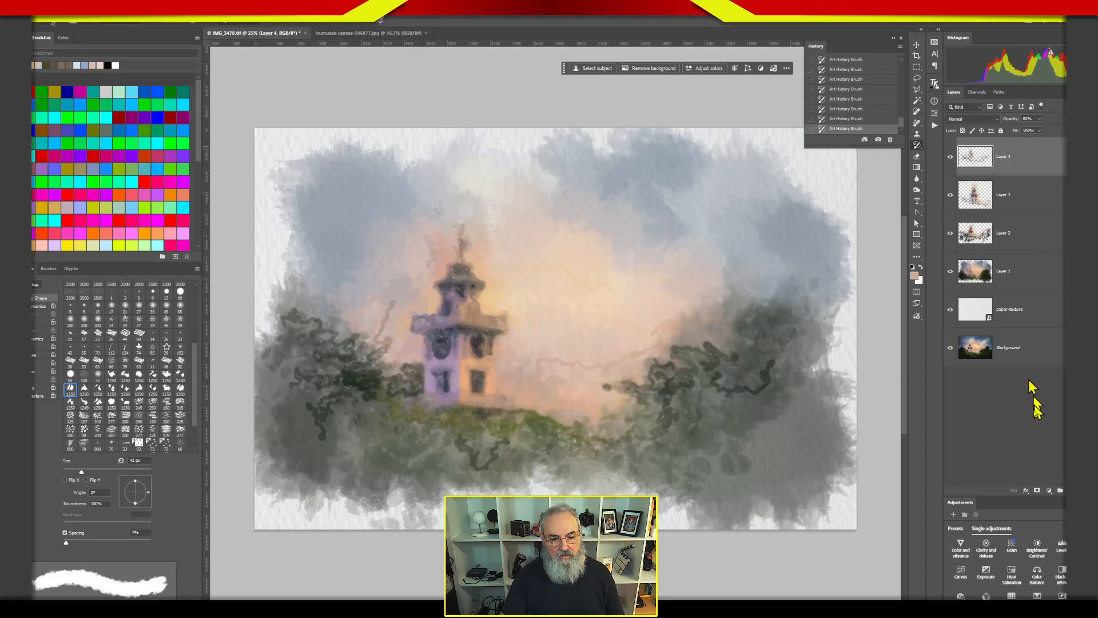
pyautogui.click(1039, 420)
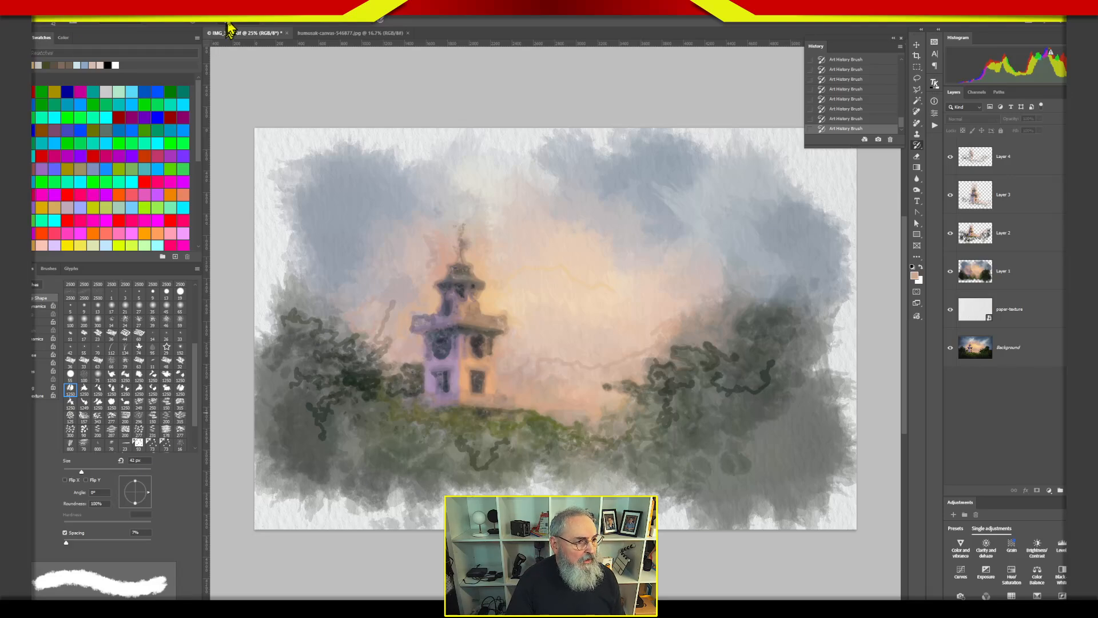
pyautogui.click(242, 26)
pyautogui.click(237, 68)
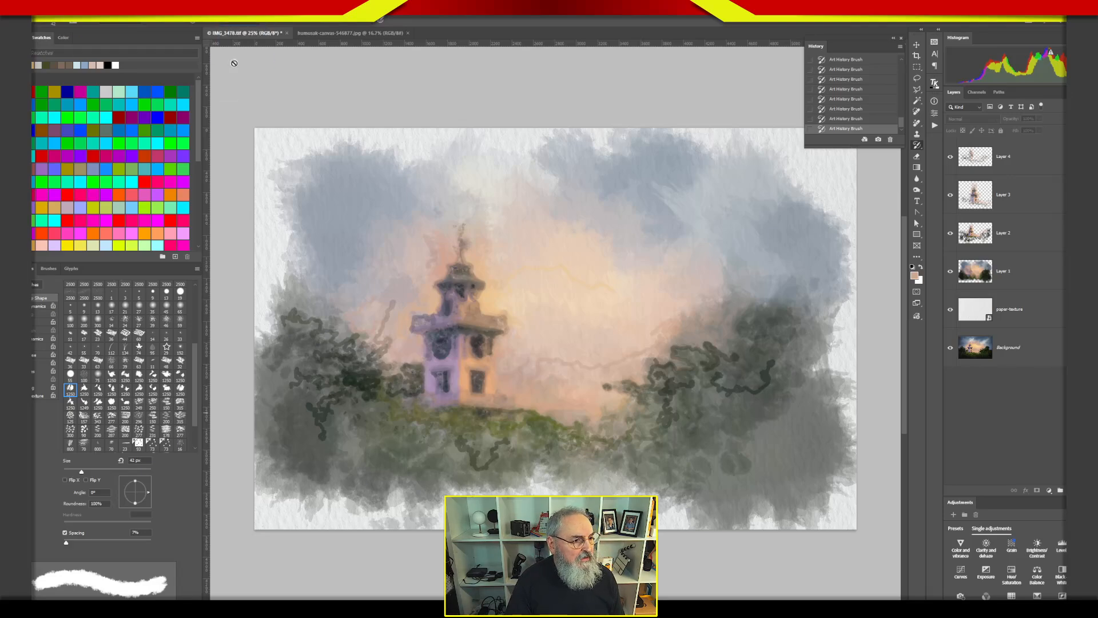
pyautogui.click(498, 348)
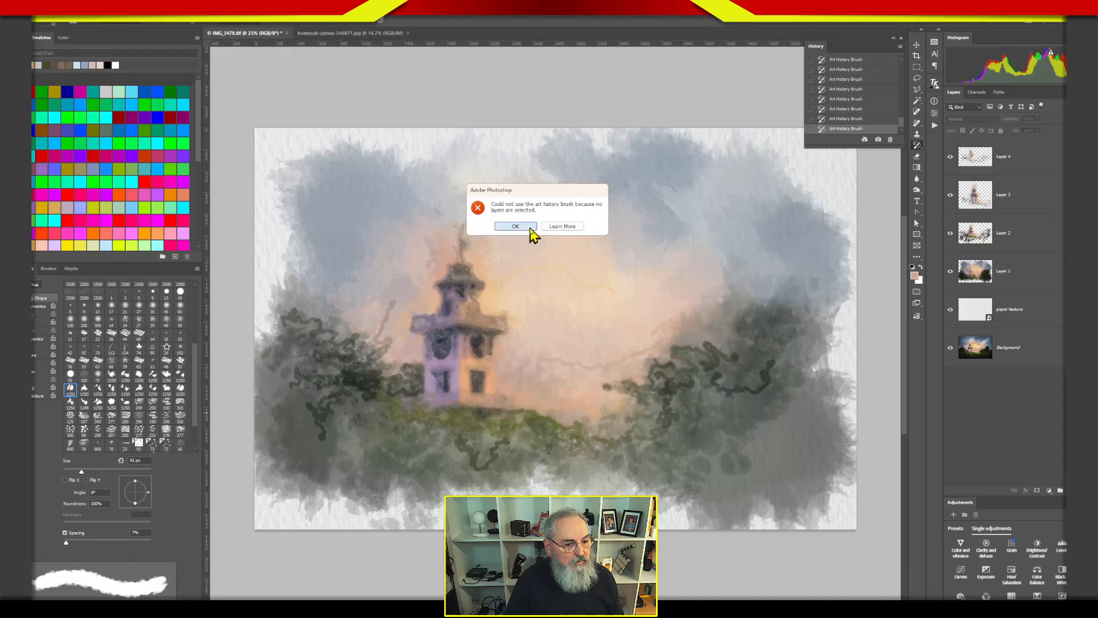
pyautogui.click(521, 227)
# - Select Layer 4 and toggle its visibility to compare the painting with and without its strokes
pyautogui.click(985, 166)
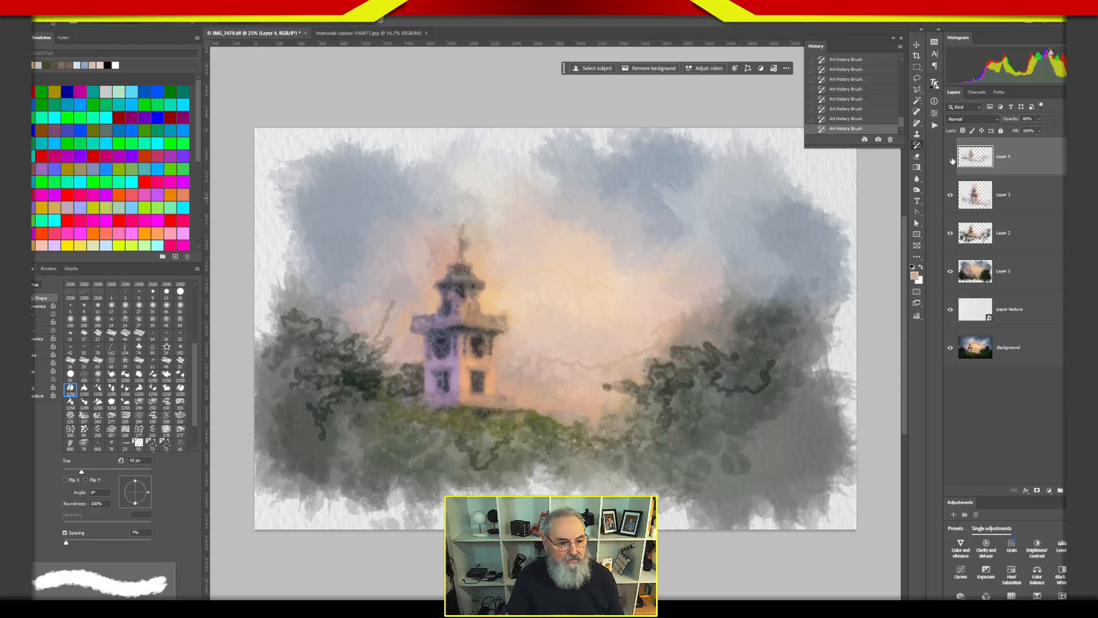
pyautogui.click(951, 157)
pyautogui.click(951, 157)
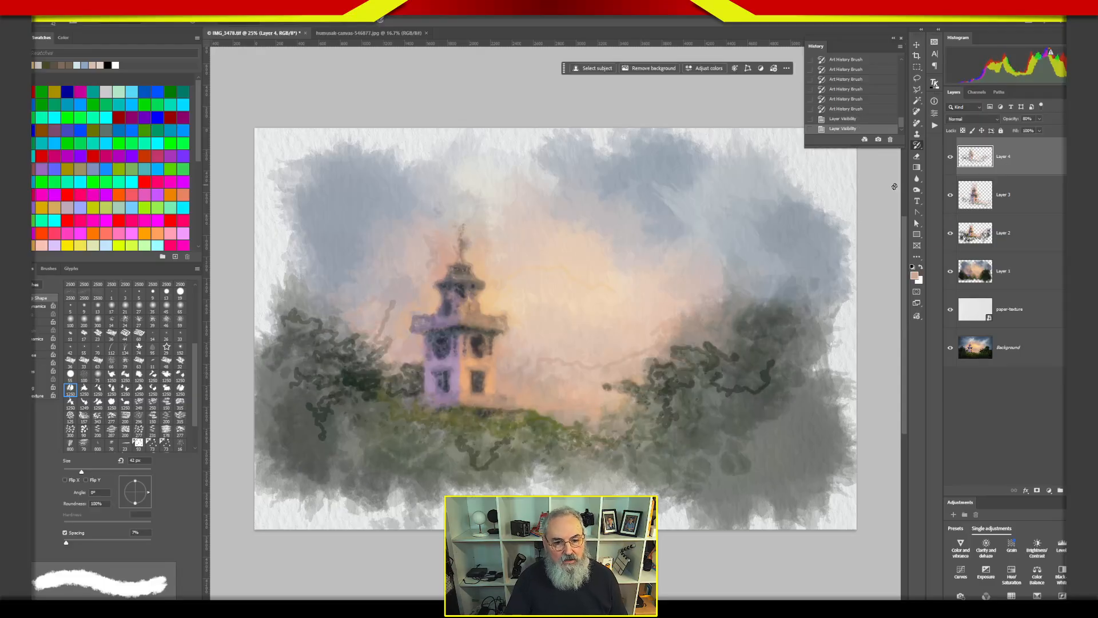
# - Erase the stray squiggles on Layer 4 from the sky and foliage with an eraser of about 360 px
pyautogui.click(917, 157)
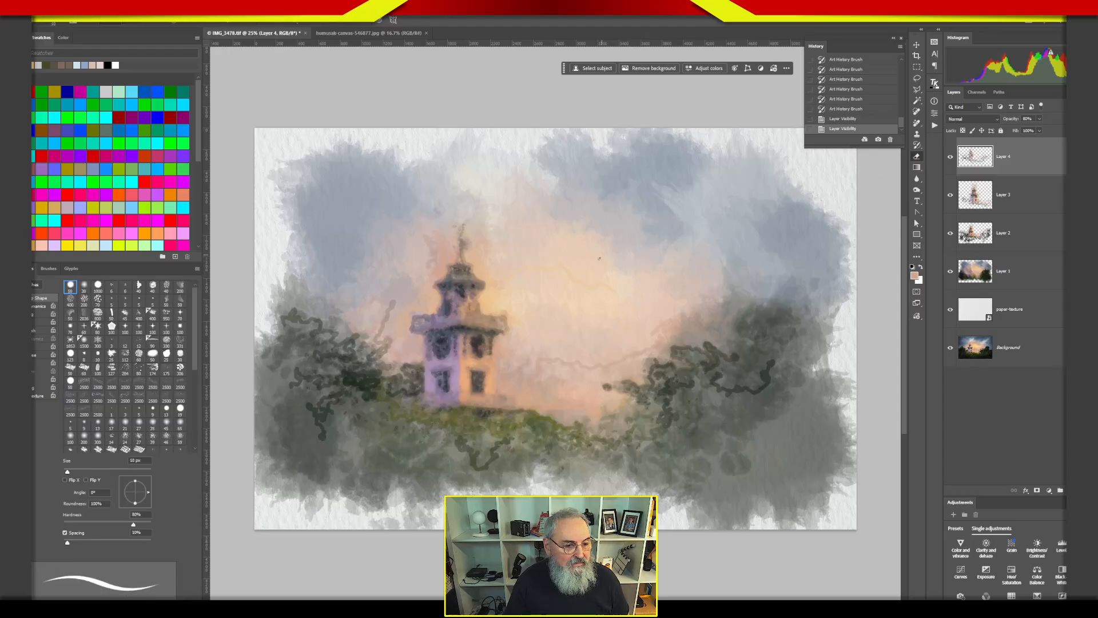
pyautogui.moveTo(586, 272); pyautogui.dragTo(610, 276)
pyautogui.moveTo(535, 280)
pyautogui.mouseDown()
pyautogui.moveTo(599, 277)
pyautogui.moveTo(620, 290)
pyautogui.moveTo(547, 265)
pyautogui.moveTo(637, 280)
pyautogui.moveTo(576, 342)
pyautogui.moveTo(615, 361)
pyautogui.moveTo(660, 311)
pyautogui.moveTo(651, 341)
pyautogui.mouseUp()
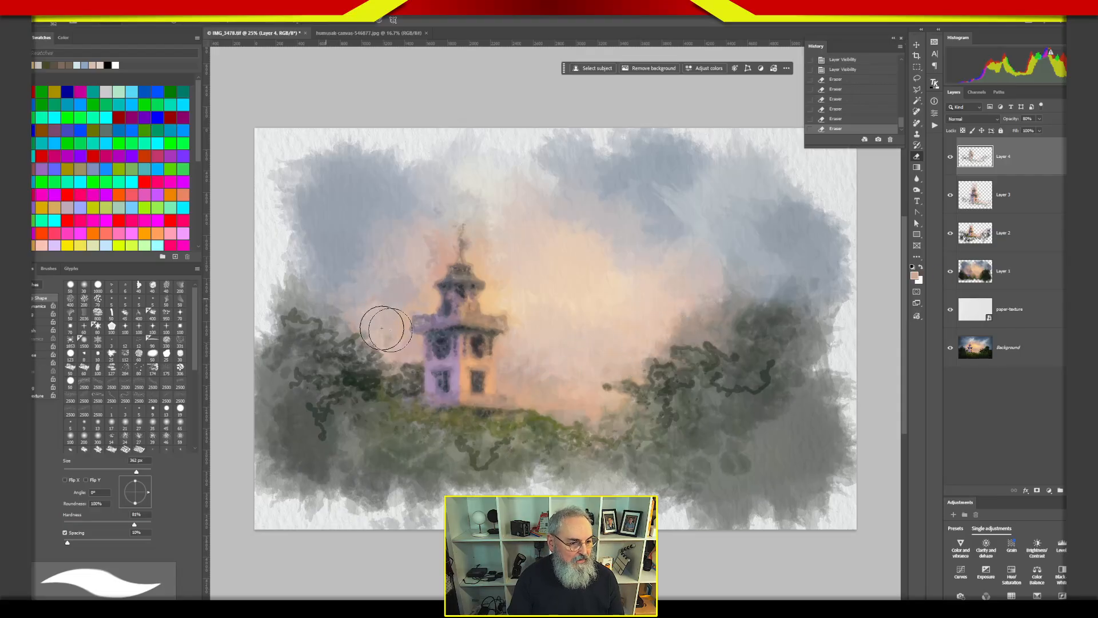
pyautogui.moveTo(499, 291)
pyautogui.mouseDown()
pyautogui.moveTo(564, 270)
pyautogui.moveTo(519, 301)
pyautogui.mouseUp()
pyautogui.moveTo(299, 321)
pyautogui.mouseDown()
pyautogui.moveTo(343, 393)
pyautogui.moveTo(388, 331)
pyautogui.moveTo(304, 394)
pyautogui.moveTo(329, 330)
pyautogui.mouseUp()
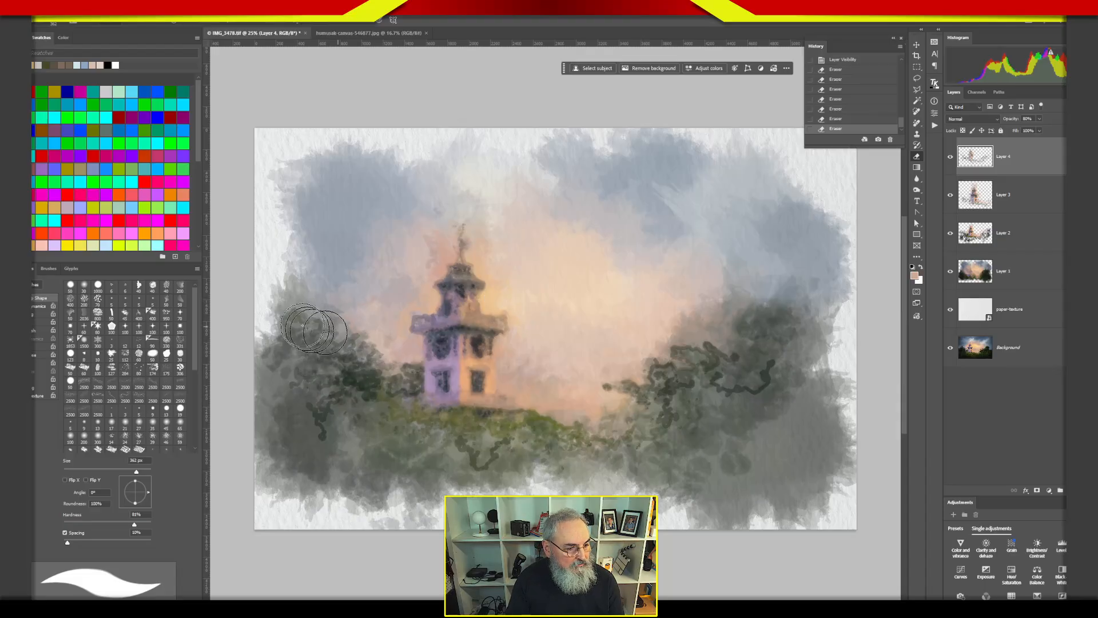
pyautogui.moveTo(435, 456)
pyautogui.mouseDown()
pyautogui.moveTo(500, 472)
pyautogui.moveTo(456, 463)
pyautogui.moveTo(503, 450)
pyautogui.mouseUp()
pyautogui.moveTo(751, 328)
pyautogui.mouseDown()
pyautogui.moveTo(783, 380)
pyautogui.moveTo(703, 399)
pyautogui.moveTo(766, 358)
pyautogui.mouseUp()
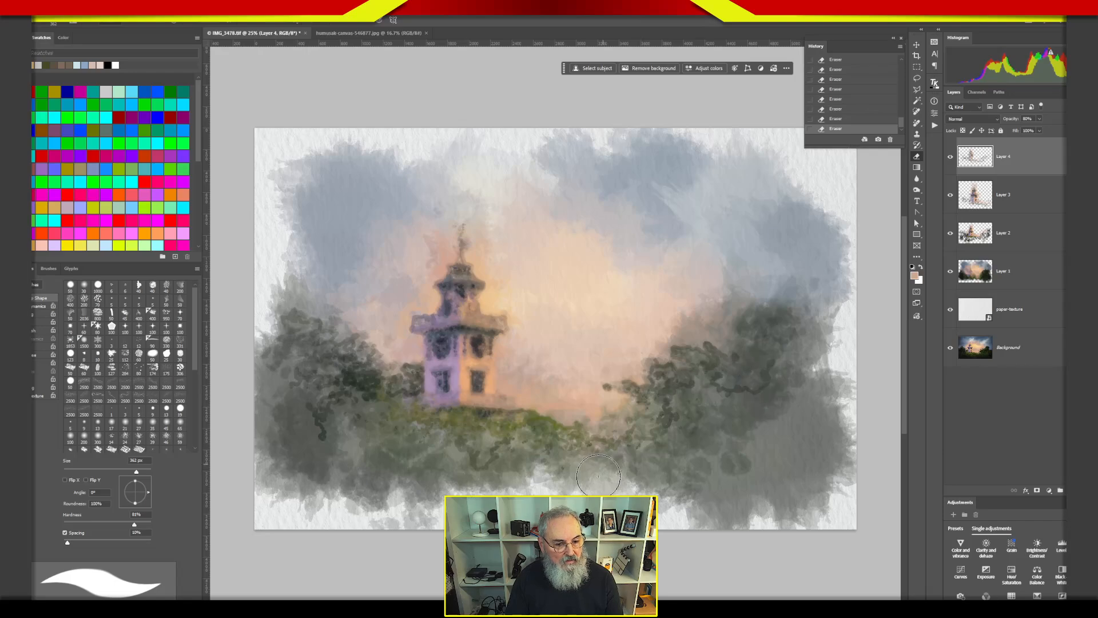
# - Select Layer 1, load the 800 px Art History Brush preset, and show its brush tip settings
pyautogui.click(1026, 484)
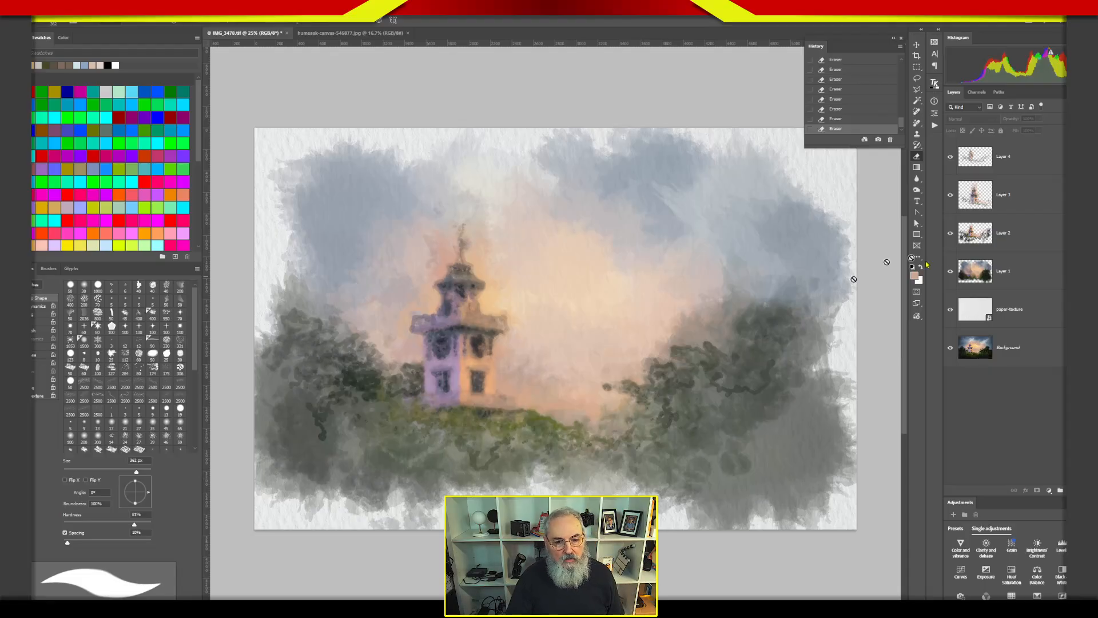
pyautogui.click(979, 274)
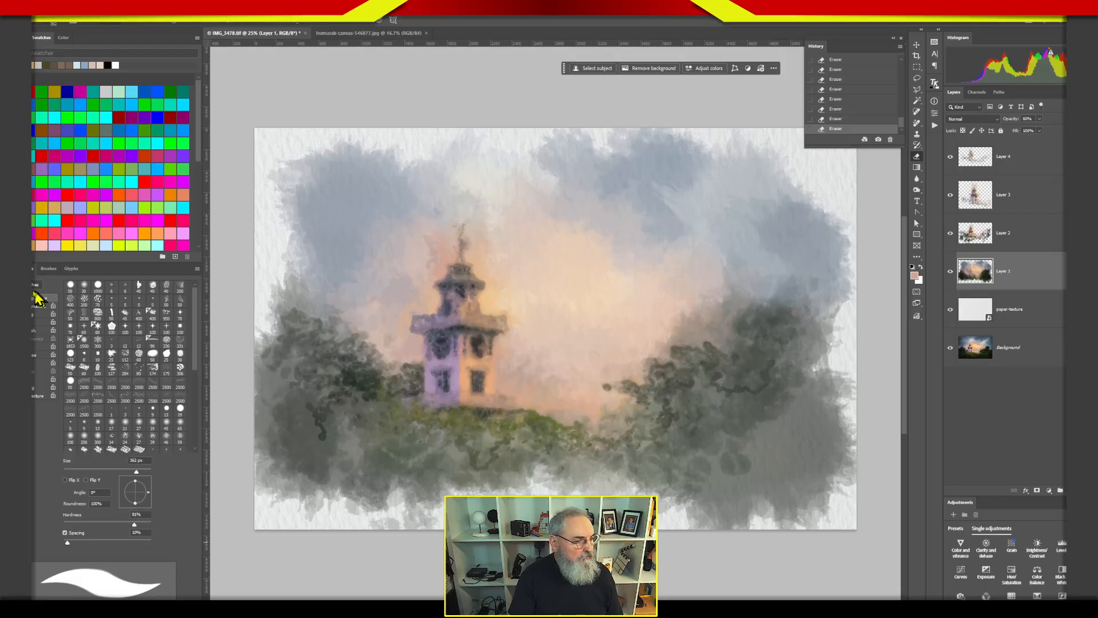
pyautogui.click(48, 268)
pyautogui.click(40, 488)
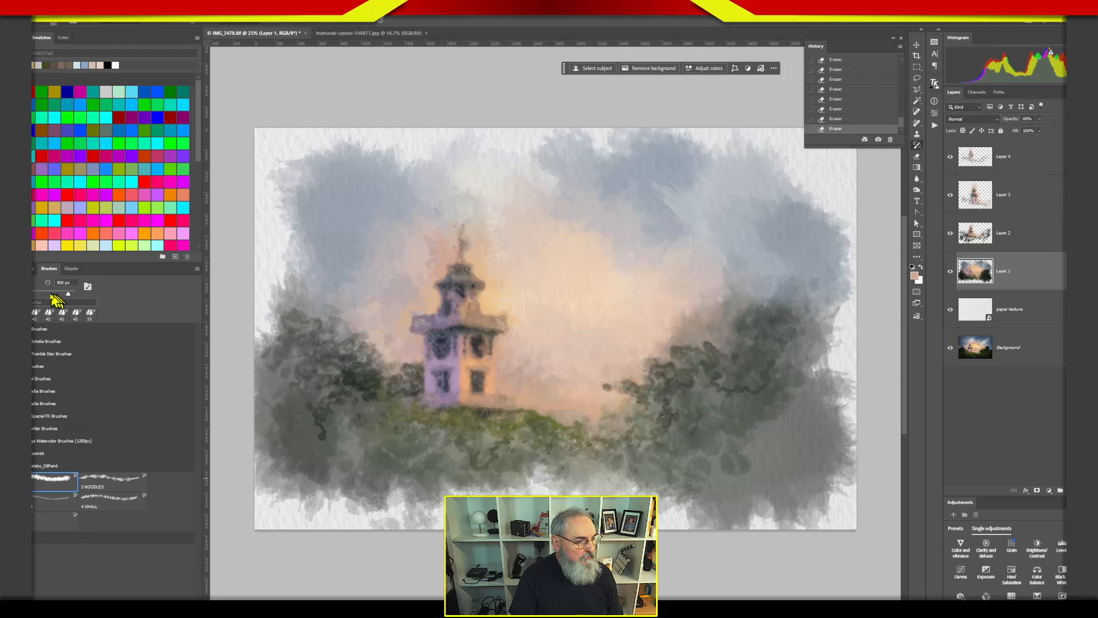
pyautogui.click(38, 268)
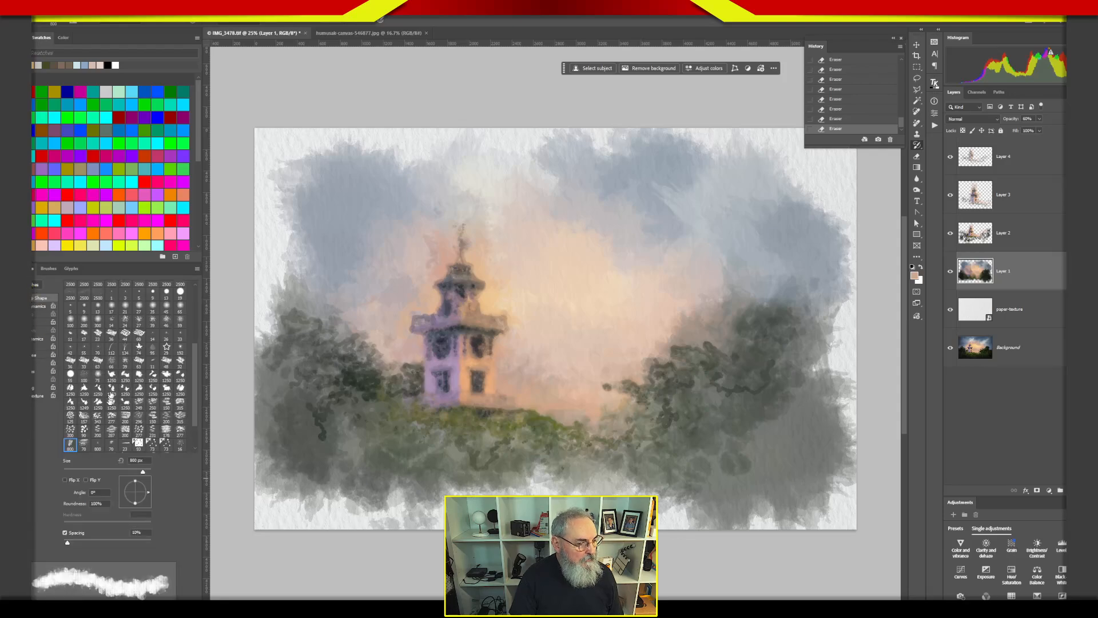
# - Try a 400 px textured tip along the painting's lower edge and undo the last stroke
pyautogui.moveTo(195, 376); pyautogui.dragTo(184, 307)
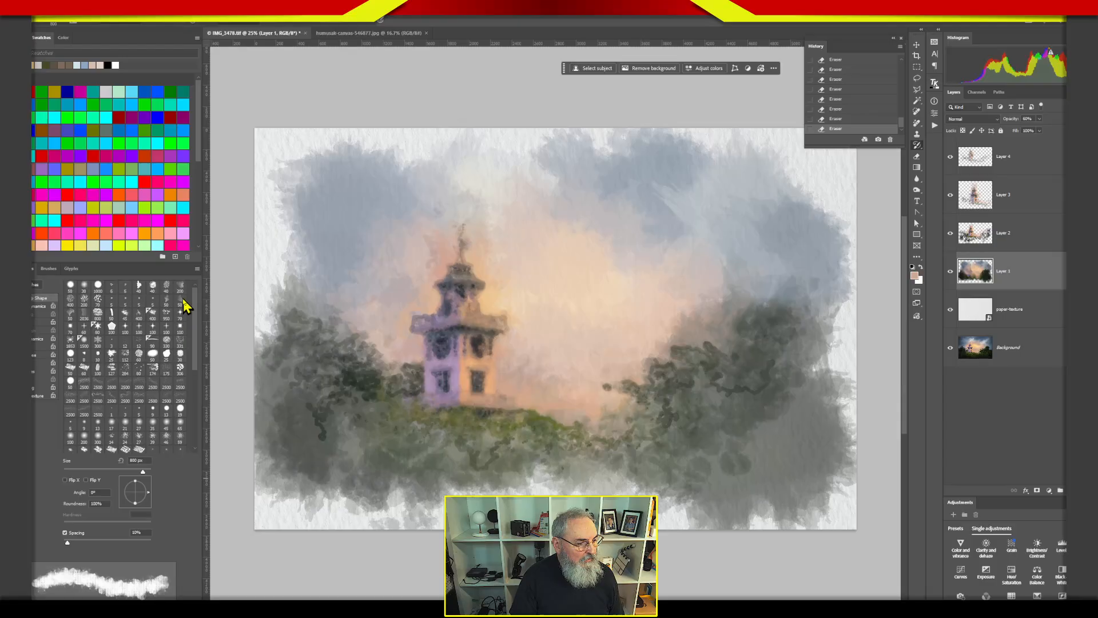
pyautogui.click(153, 314)
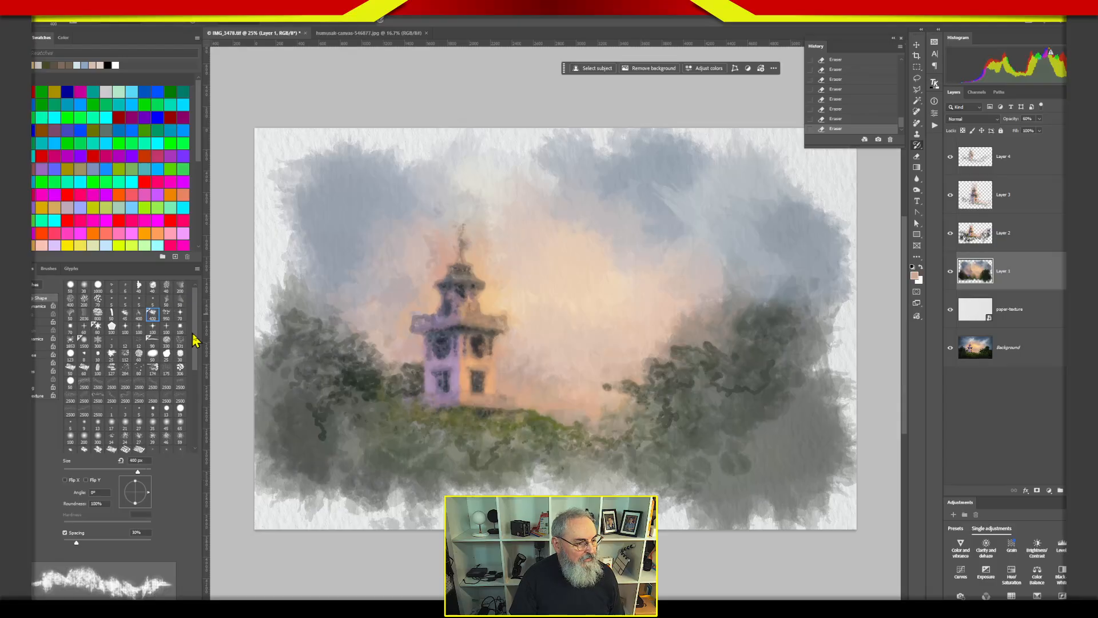
pyautogui.moveTo(410, 493)
pyautogui.mouseDown()
pyautogui.moveTo(601, 484)
pyautogui.moveTo(501, 480)
pyautogui.moveTo(433, 494)
pyautogui.mouseUp()
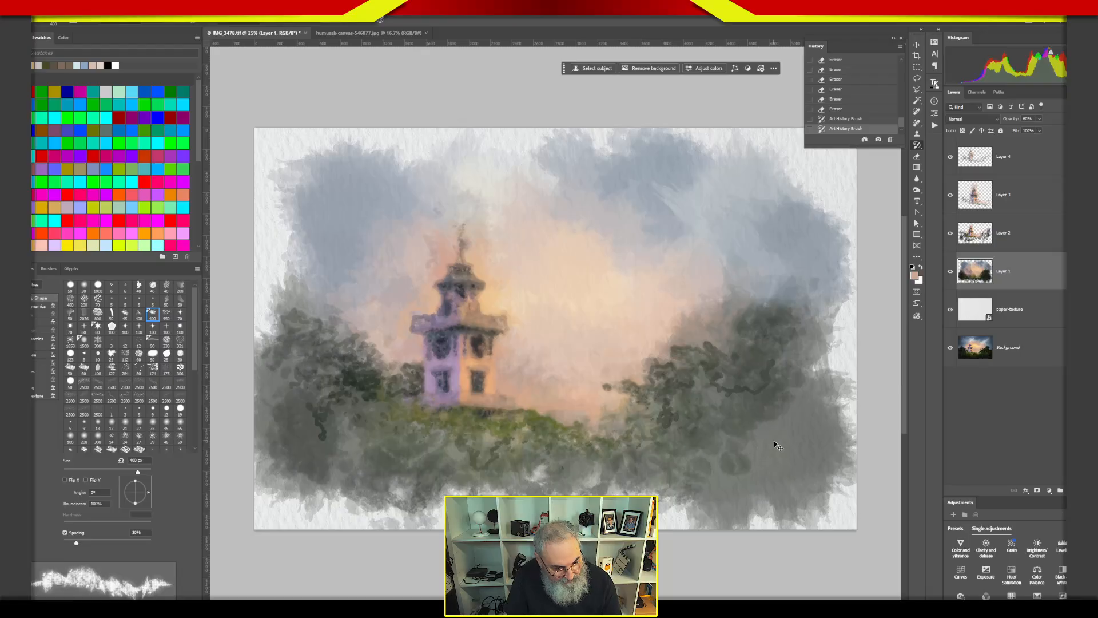
pyautogui.hotkey('ctrl', 'z')
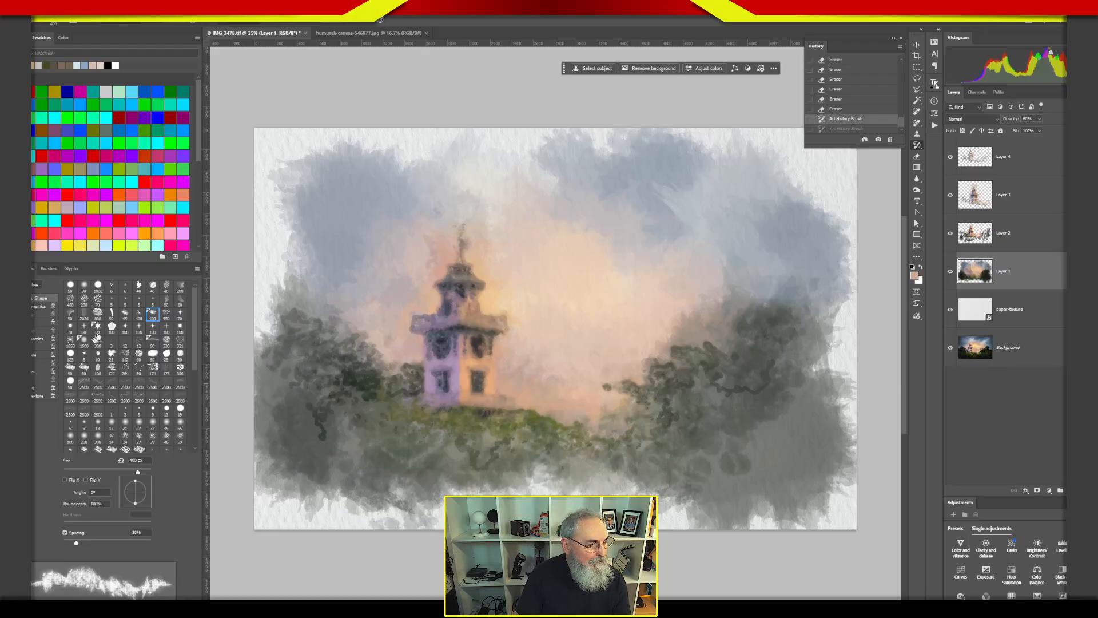
# - Choose the rough brush tip with 3% spacing, undo the small test stroke, and paint Layer 1's lower edge with a much larger size
pyautogui.click(98, 370)
pyautogui.moveTo(634, 490); pyautogui.dragTo(468, 488)
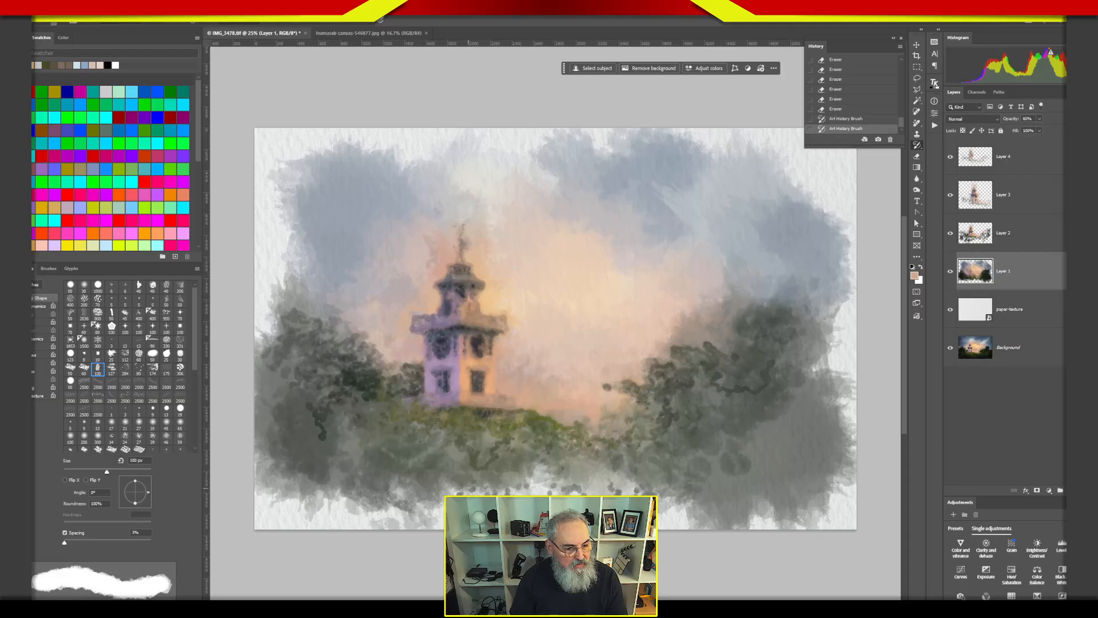
pyautogui.hotkey('ctrl', 'z')
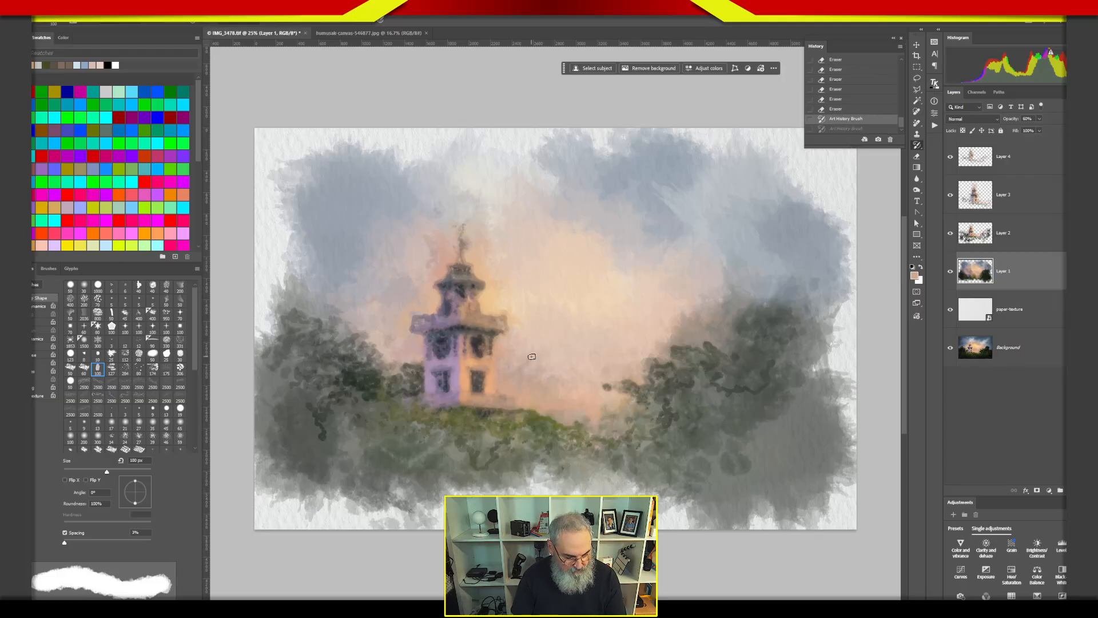
pyautogui.moveTo(555, 419); pyautogui.dragTo(583, 433)
pyautogui.moveTo(469, 479); pyautogui.dragTo(678, 486)
pyautogui.moveTo(624, 446); pyautogui.dragTo(512, 481)
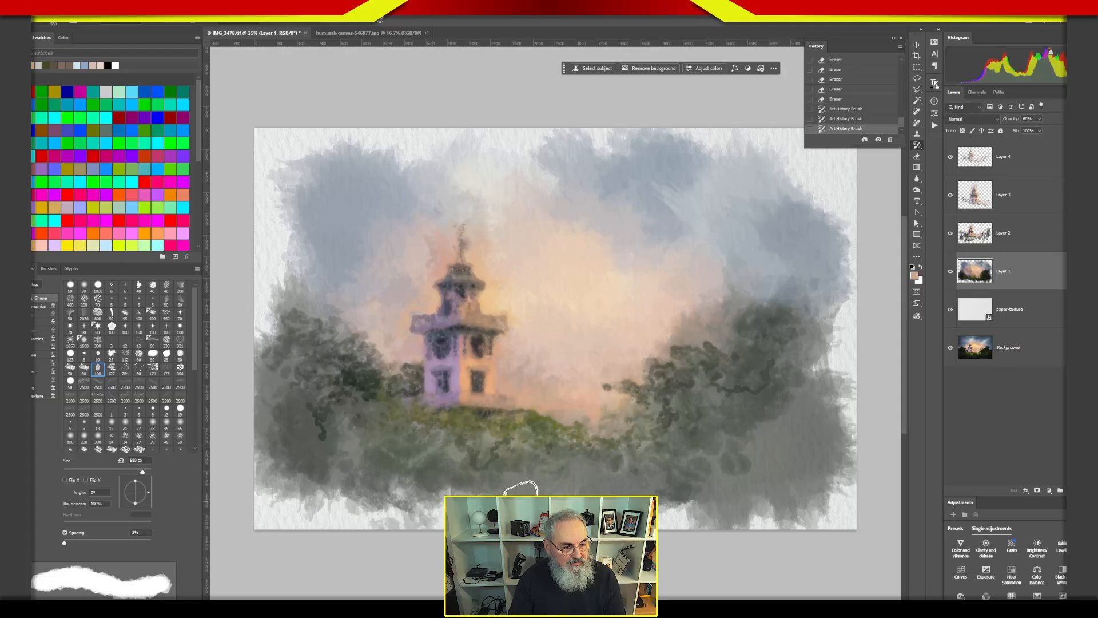
pyautogui.moveTo(418, 480); pyautogui.dragTo(461, 485)
pyautogui.moveTo(725, 478)
pyautogui.mouseDown()
pyautogui.moveTo(773, 474)
pyautogui.moveTo(790, 401)
pyautogui.mouseUp()
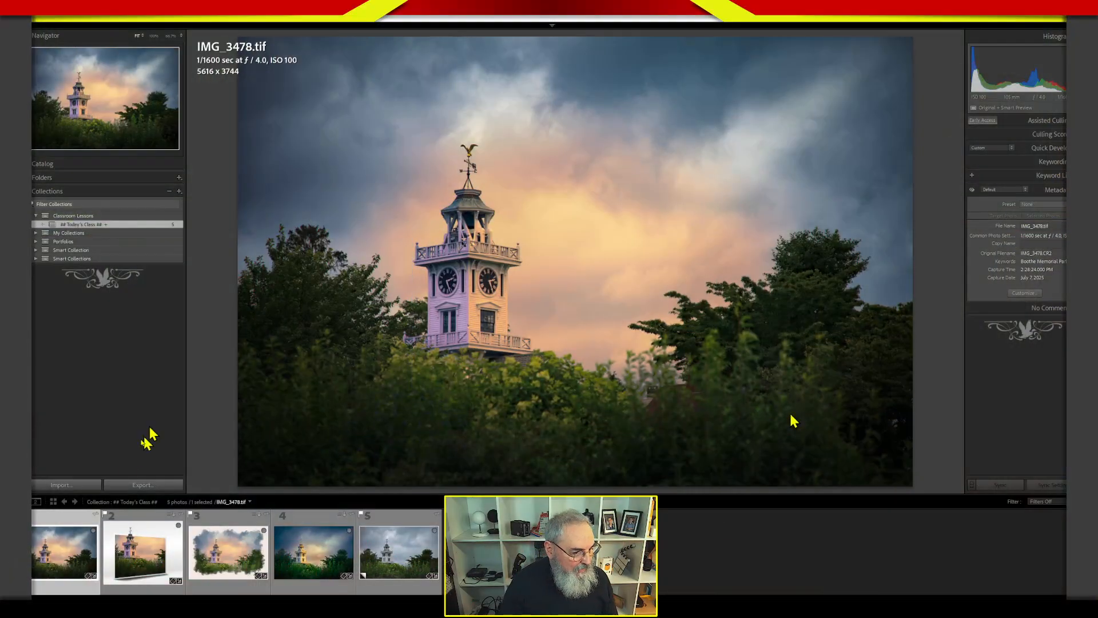
# - Select the finished painting IMG_3478-2.tif and open the original file for editing in Photoshop
pyautogui.click(224, 569)
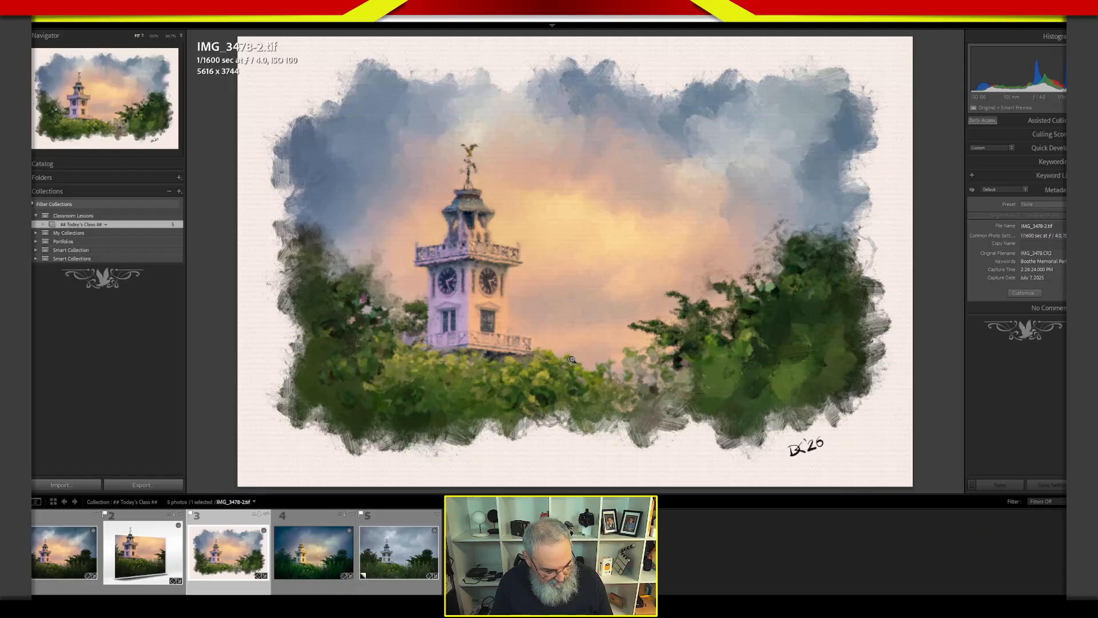
pyautogui.hotkey('ctrl', 'e')
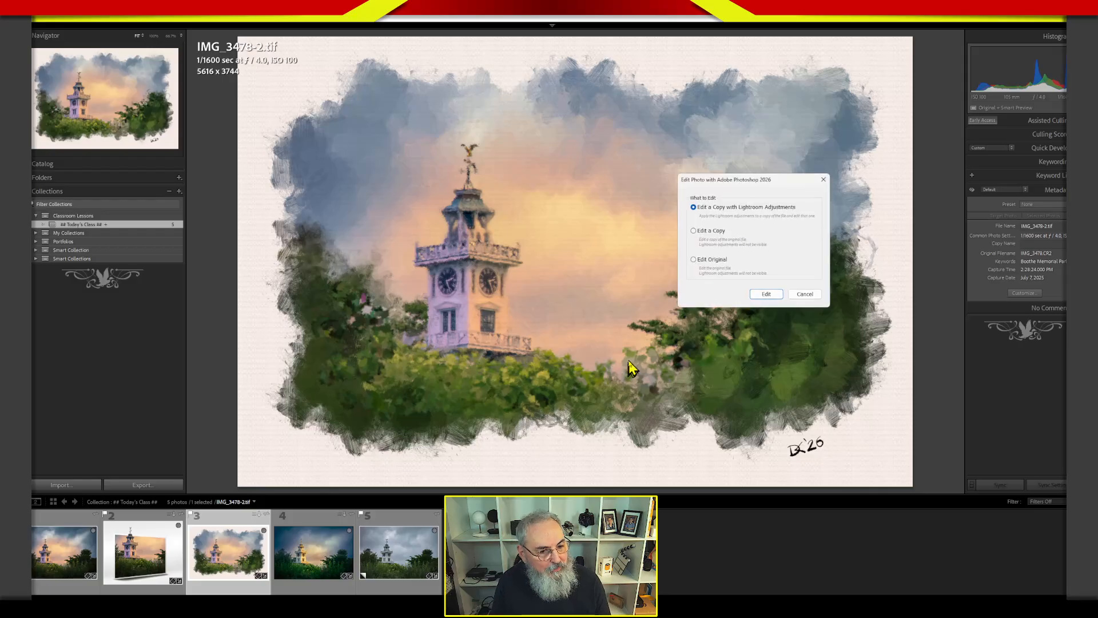
pyautogui.click(713, 260)
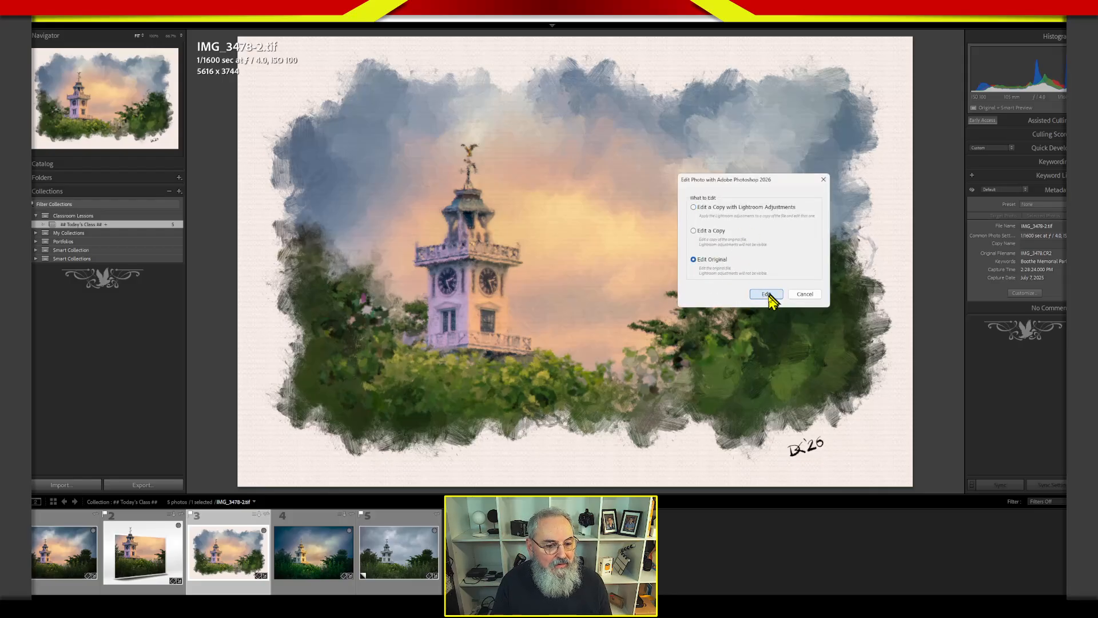
pyautogui.click(767, 294)
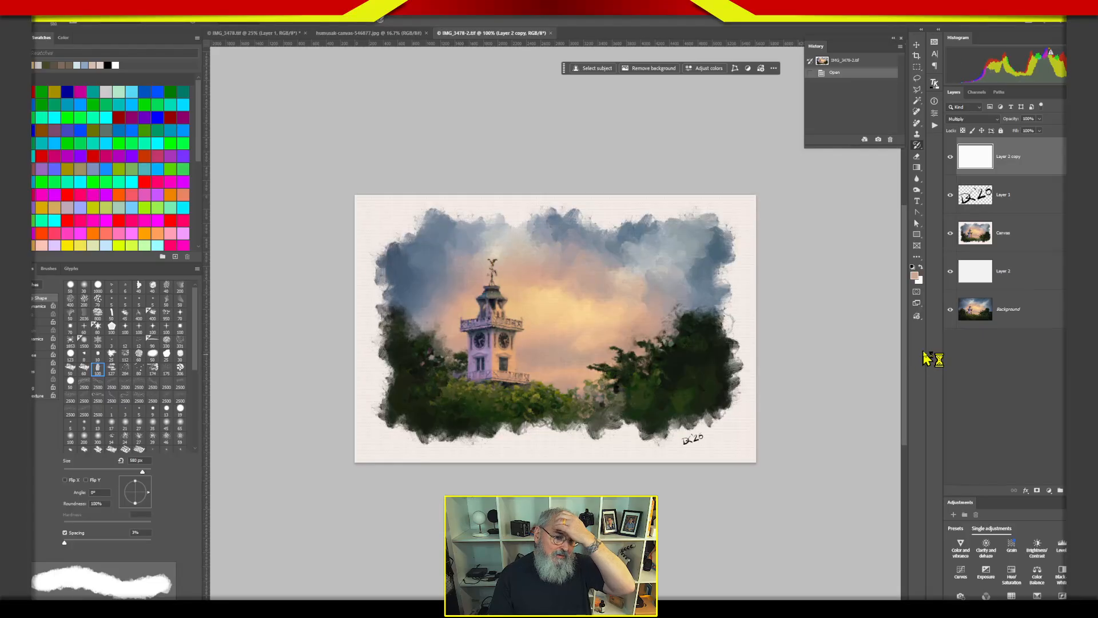
# - Lower the Canvas layer's opacity to about 54% and duplicate it with a black layer mask on the copy
pyautogui.click(976, 233)
pyautogui.moveTo(1014, 120); pyautogui.dragTo(1004, 122)
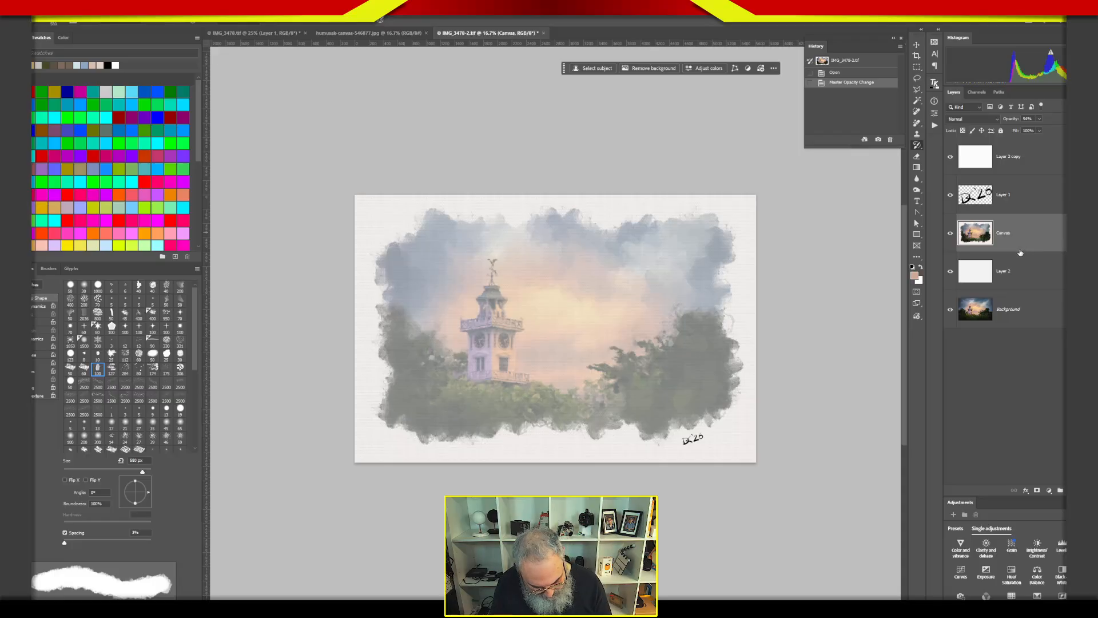
pyautogui.hotkey('ctrl', 'j')
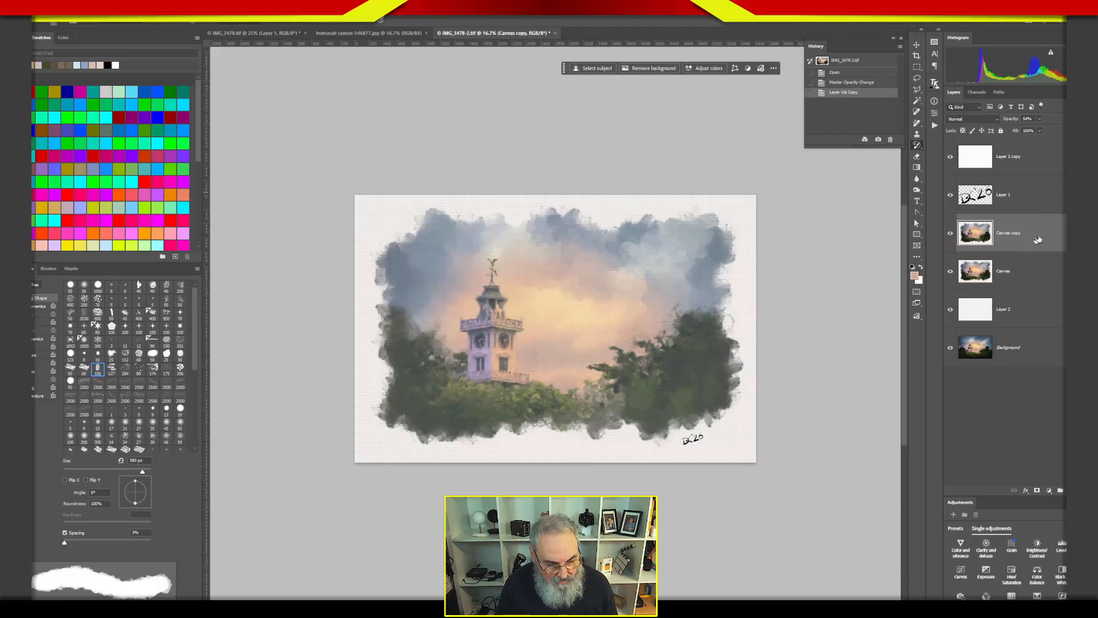
pyautogui.keyDown('alt'); pyautogui.click(1037, 492); pyautogui.keyUp('alt')
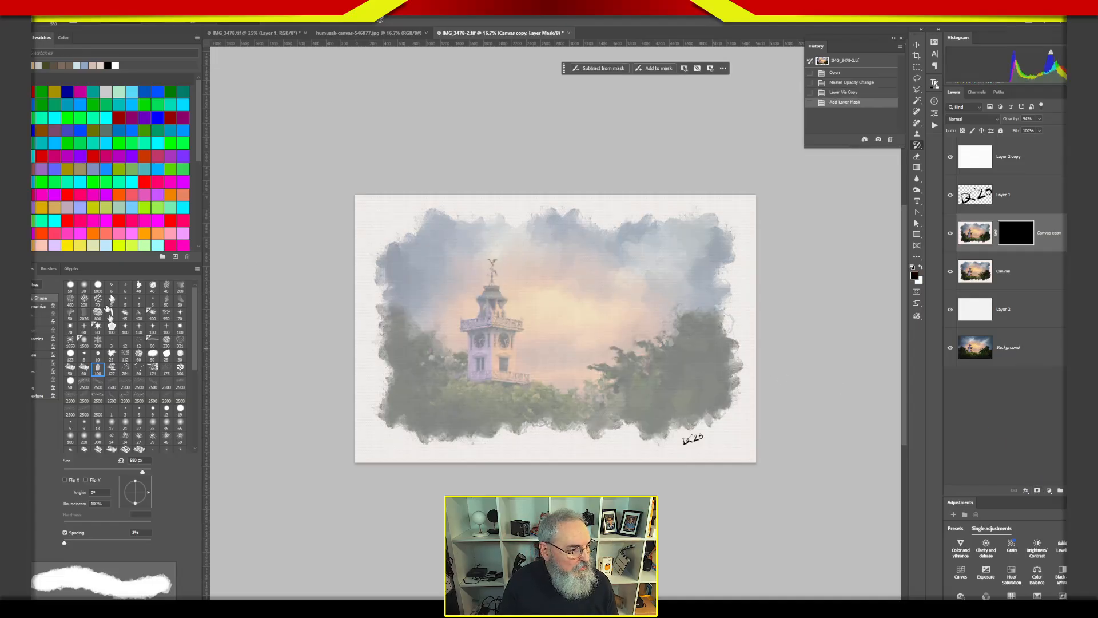
# - Paint white on the Canvas copy's mask over the tower, sky glow and nearby foliage with the Soft Round Pressure Opacity brush
pyautogui.click(917, 145)
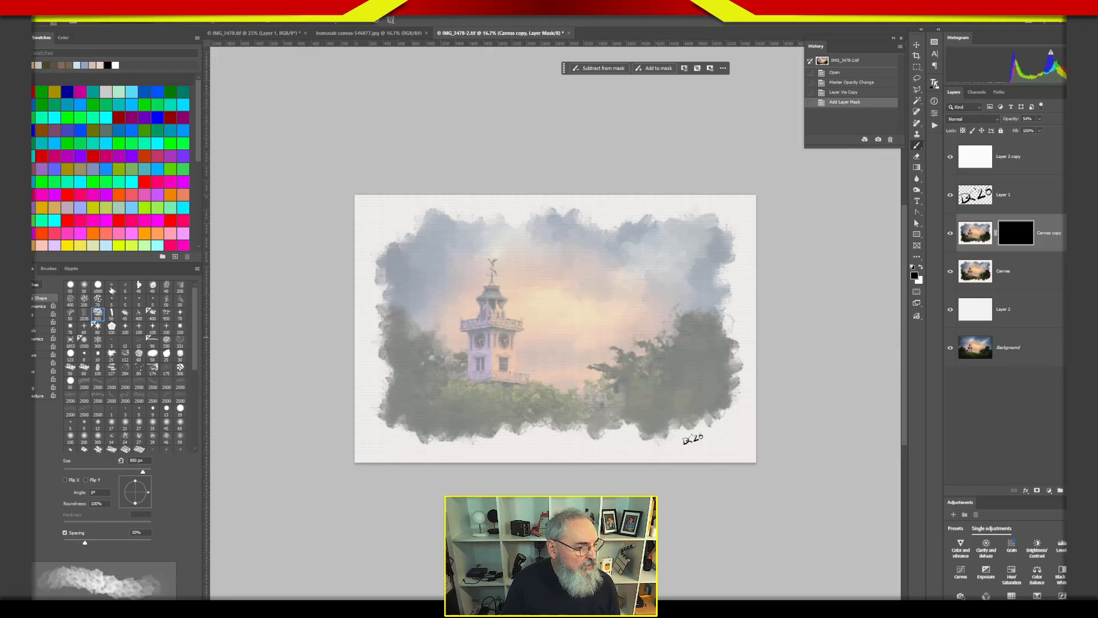
pyautogui.click(49, 268)
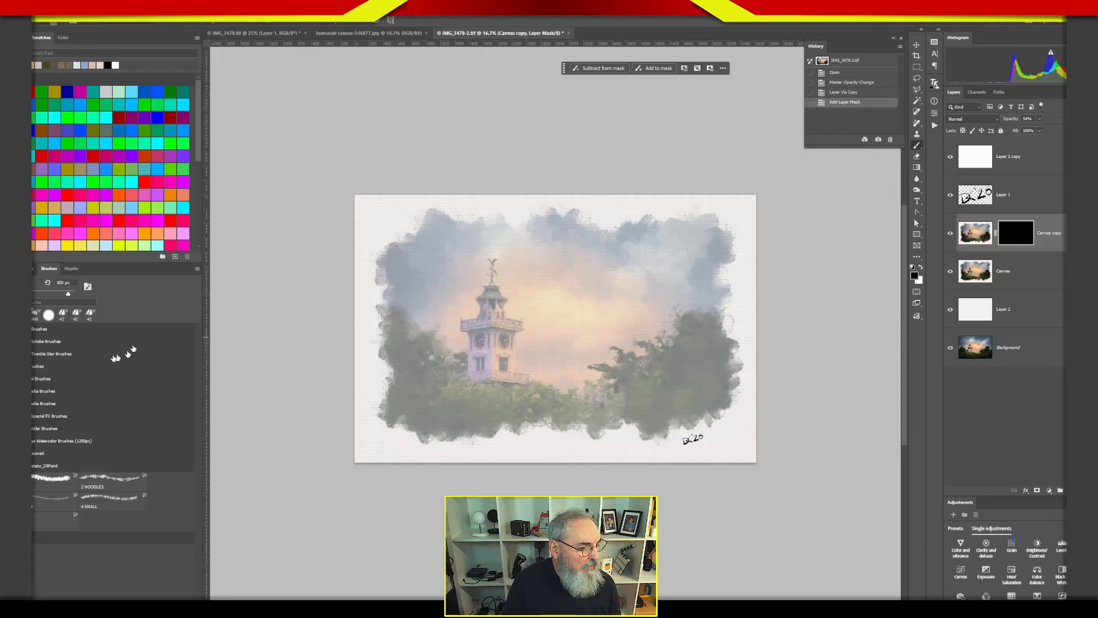
pyautogui.click(39, 328)
pyautogui.click(127, 387)
pyautogui.moveTo(493, 323)
pyautogui.mouseDown()
pyautogui.moveTo(497, 372)
pyautogui.moveTo(503, 361)
pyautogui.moveTo(486, 388)
pyautogui.moveTo(472, 366)
pyautogui.moveTo(492, 370)
pyautogui.moveTo(488, 348)
pyautogui.moveTo(511, 395)
pyautogui.moveTo(430, 342)
pyautogui.moveTo(542, 387)
pyautogui.moveTo(636, 370)
pyautogui.moveTo(675, 331)
pyautogui.moveTo(668, 377)
pyautogui.moveTo(620, 376)
pyautogui.moveTo(629, 371)
pyautogui.moveTo(586, 405)
pyautogui.moveTo(529, 369)
pyautogui.moveTo(449, 352)
pyautogui.moveTo(478, 298)
pyautogui.mouseUp()
pyautogui.press('x')
pyautogui.moveTo(565, 294); pyautogui.dragTo(576, 304)
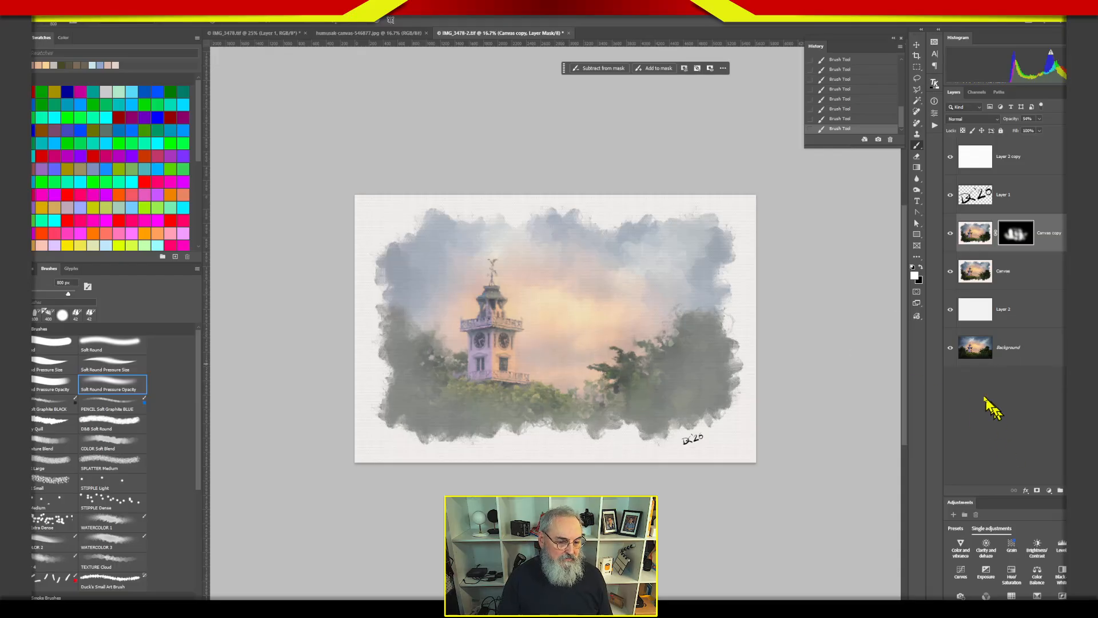
pyautogui.hotkey('ctrl', '0')
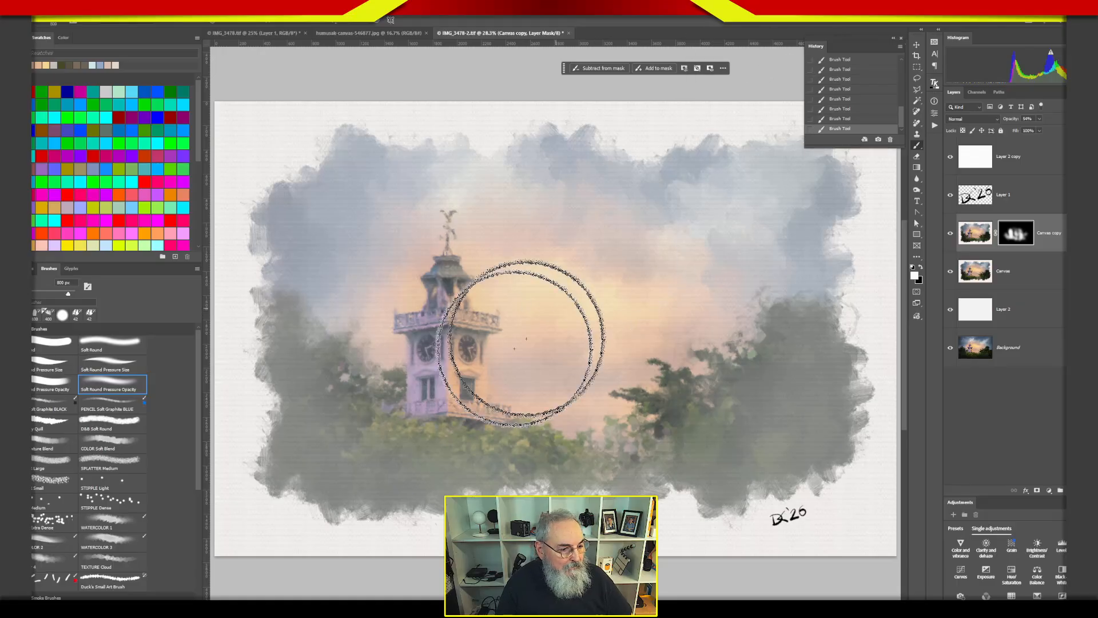
pyautogui.moveTo(384, 432)
pyautogui.mouseDown()
pyautogui.moveTo(587, 460)
pyautogui.moveTo(338, 290)
pyautogui.moveTo(538, 220)
pyautogui.mouseUp()
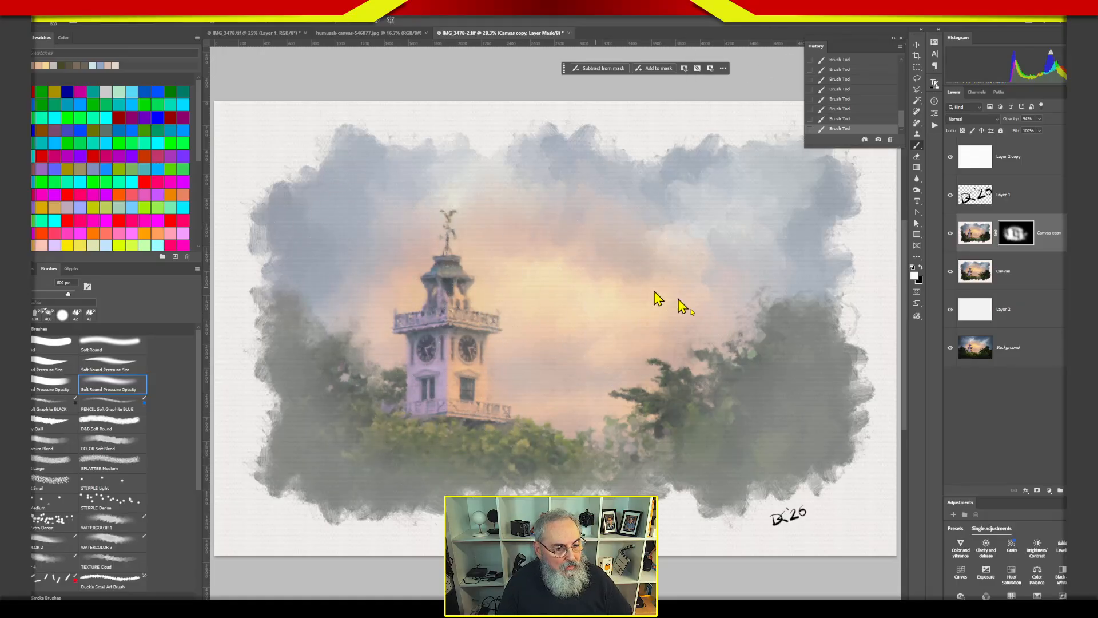